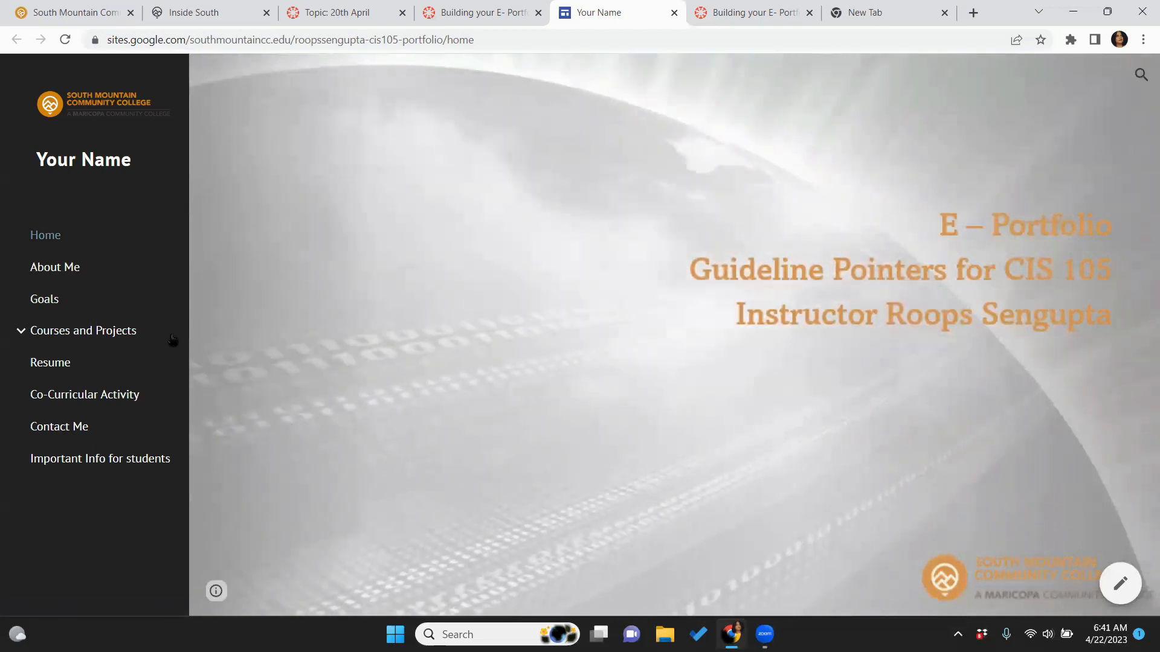
Browse the About Me, Goals and Courses and Projects pages, ending on the CIS 105 subpage
left_click(74, 273)
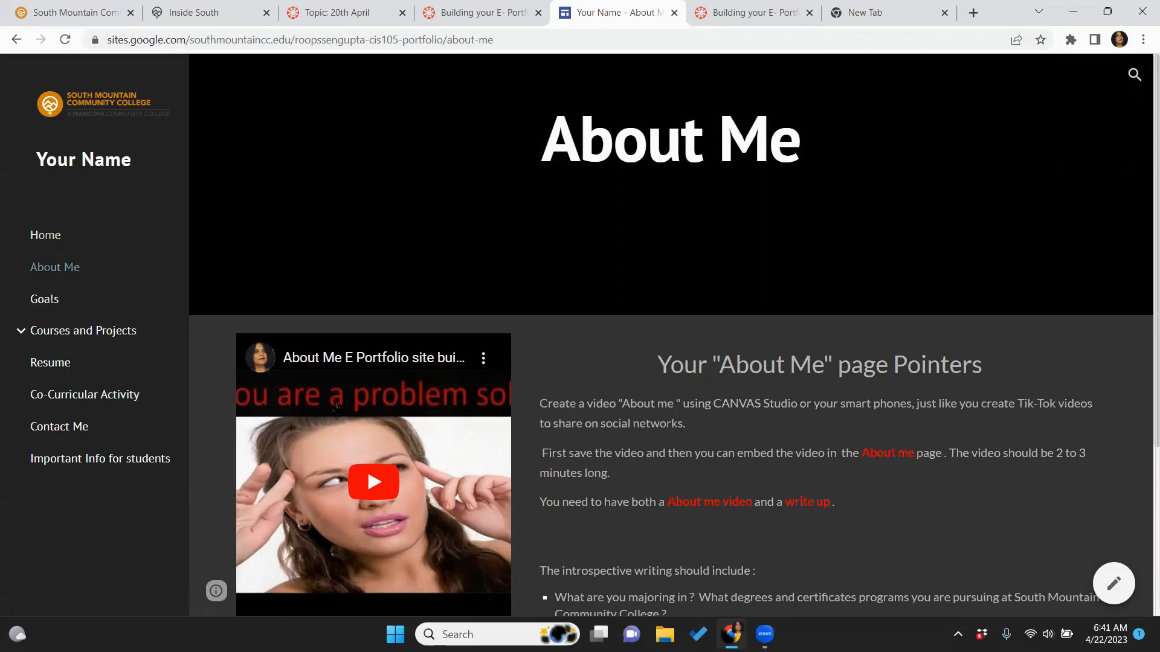
left_click(54, 297)
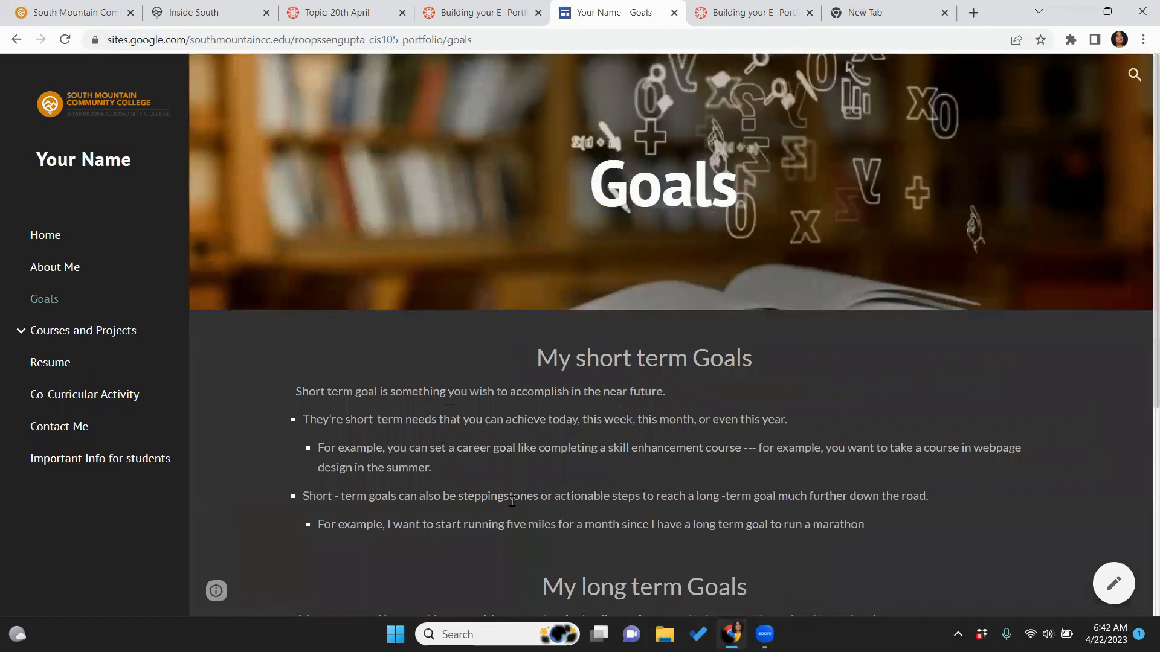
left_click(107, 338)
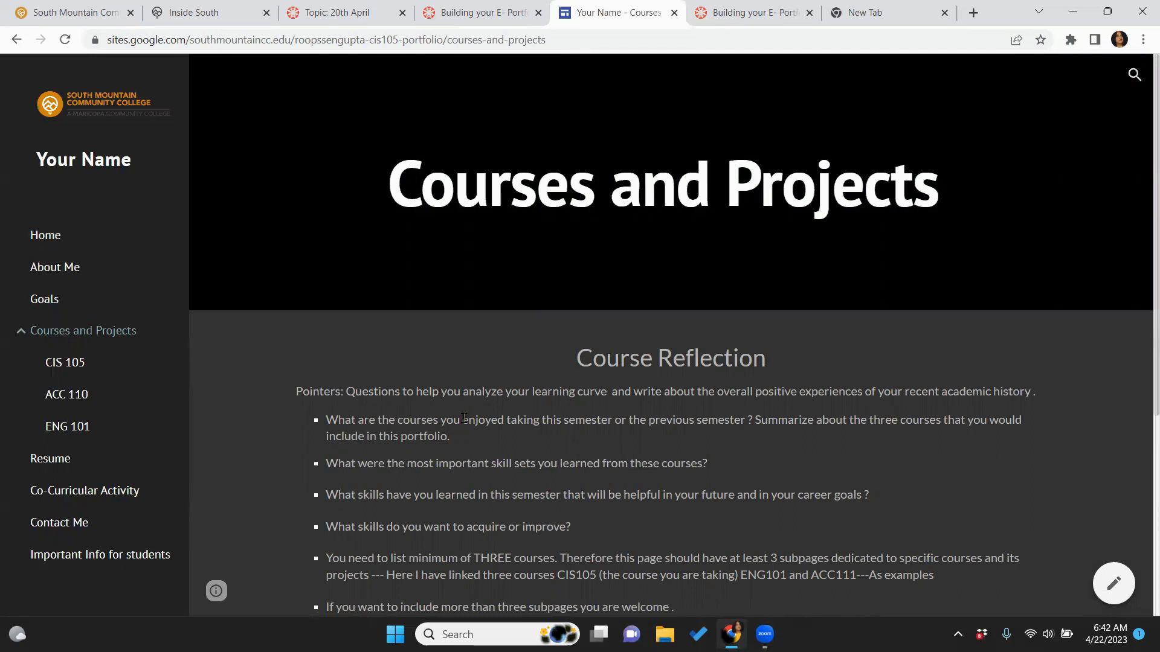
left_click(83, 366)
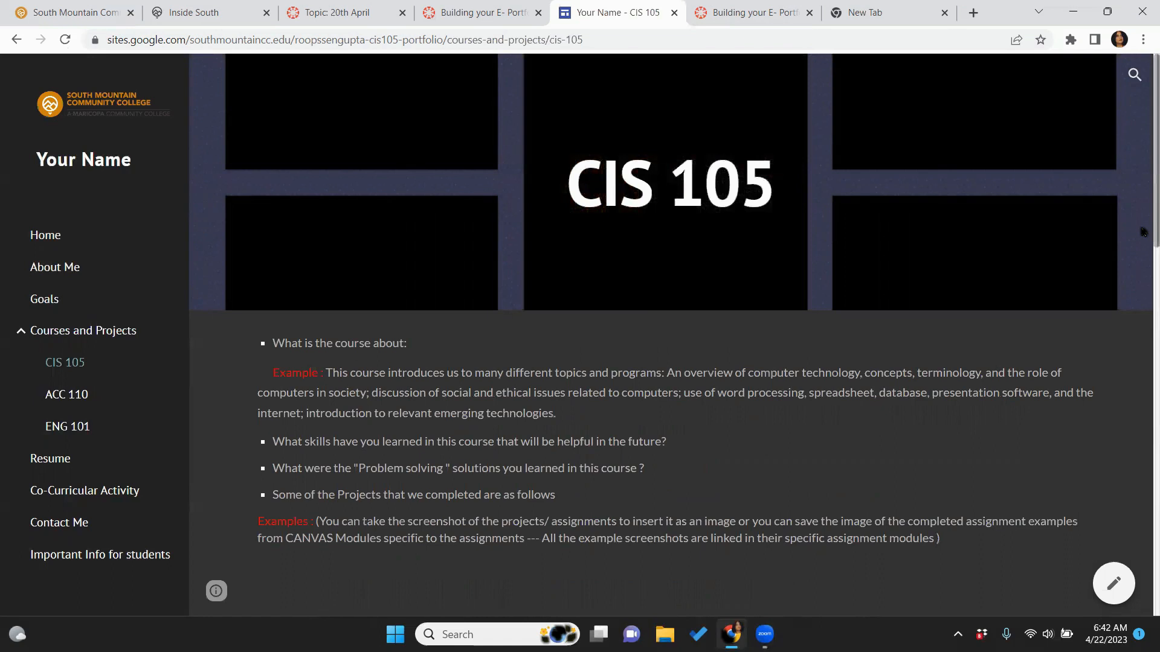
Scroll through the CIS 105 project images and captions, then move on to ACC 110
scroll(1143, 242, "down", 3)
scroll(1144, 287, "down", 3)
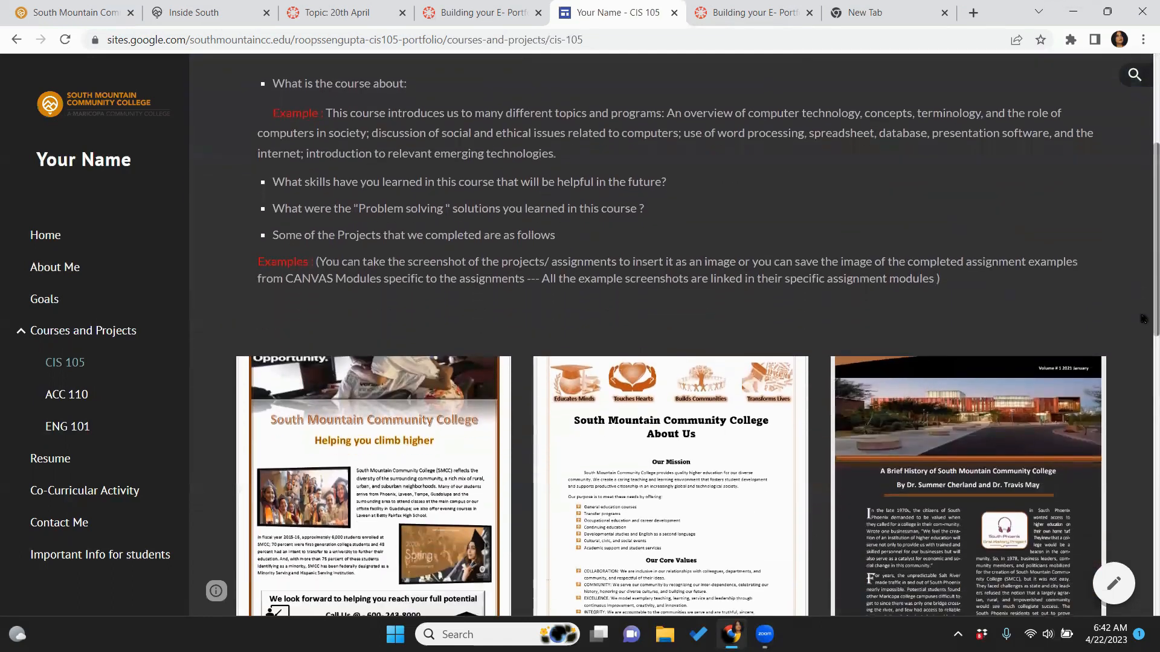
scroll(1143, 319, "down", 3)
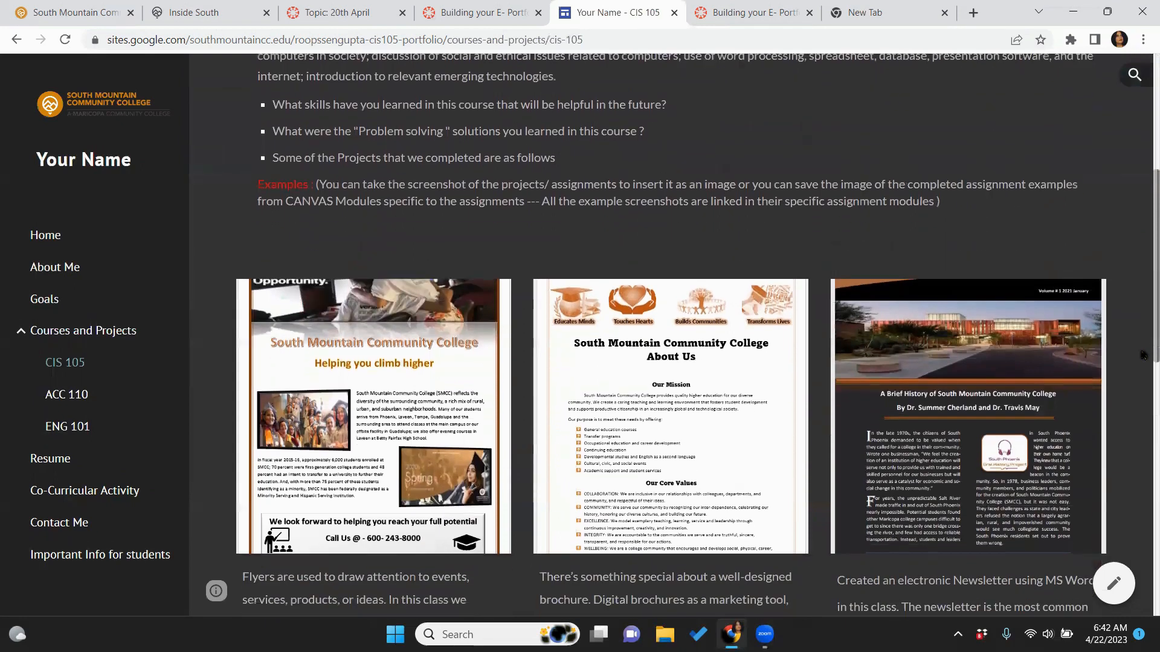
scroll(1143, 370, "down", 4)
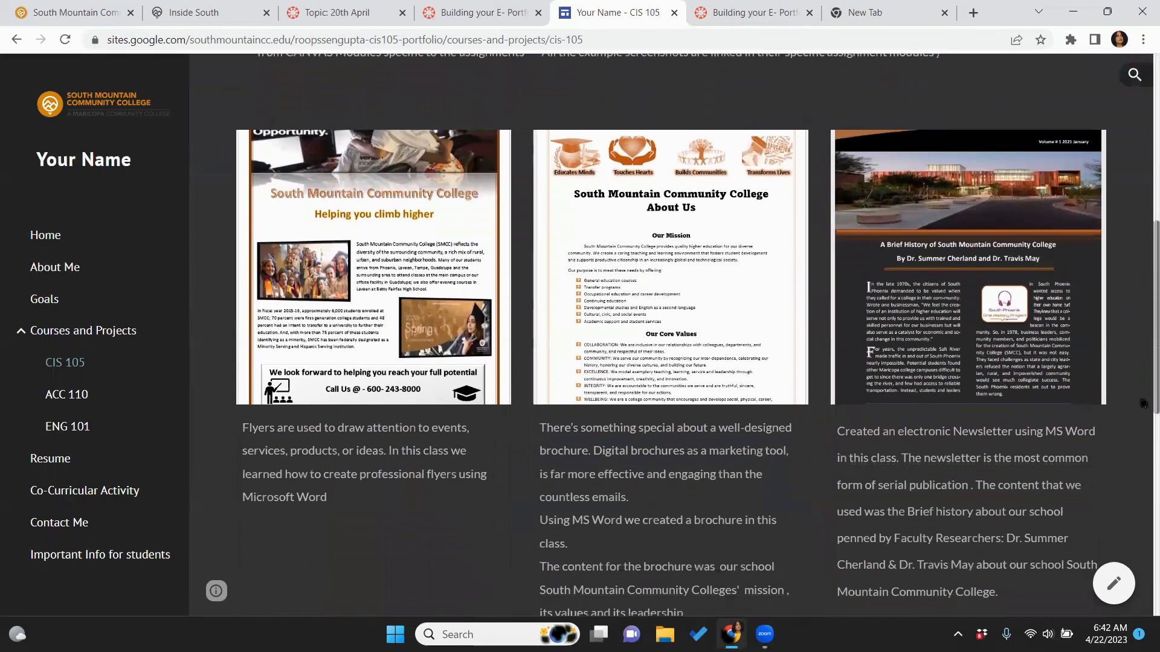
scroll(1144, 435, "down", 3)
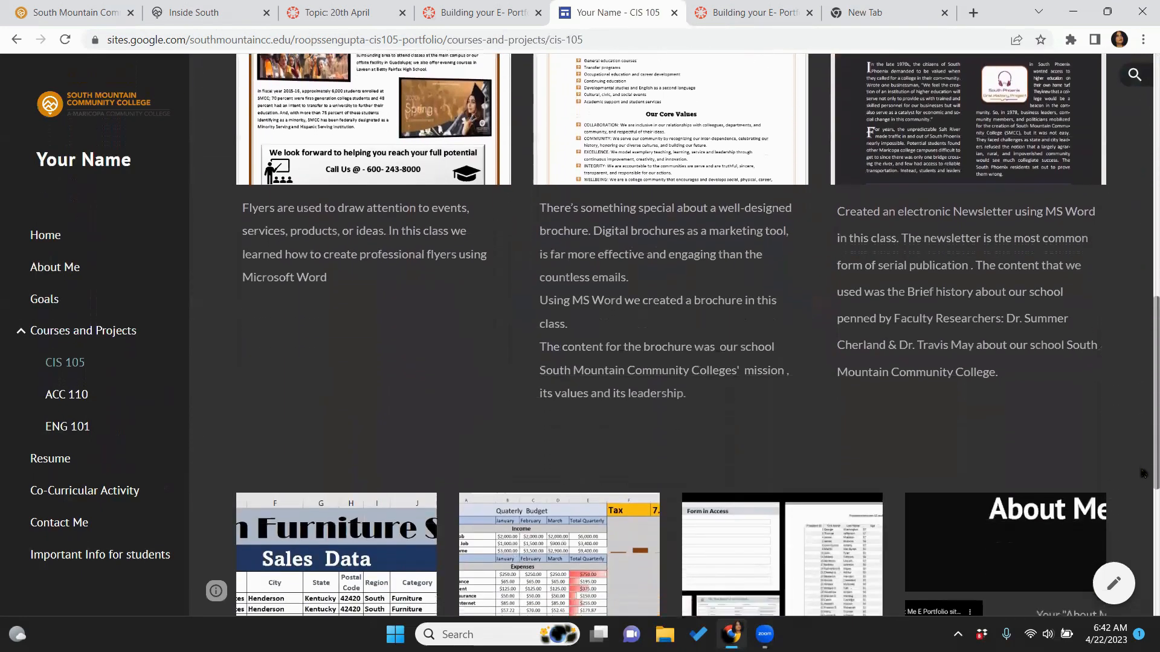
left_click_drag(1144, 494, 1143, 272)
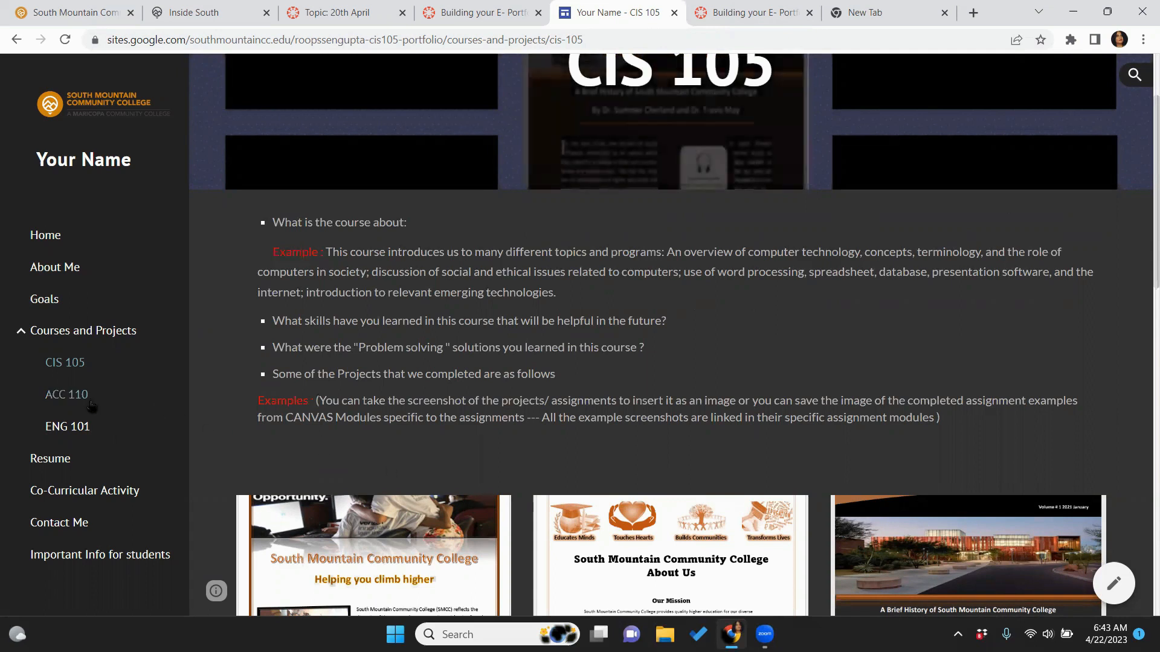
left_click(62, 396)
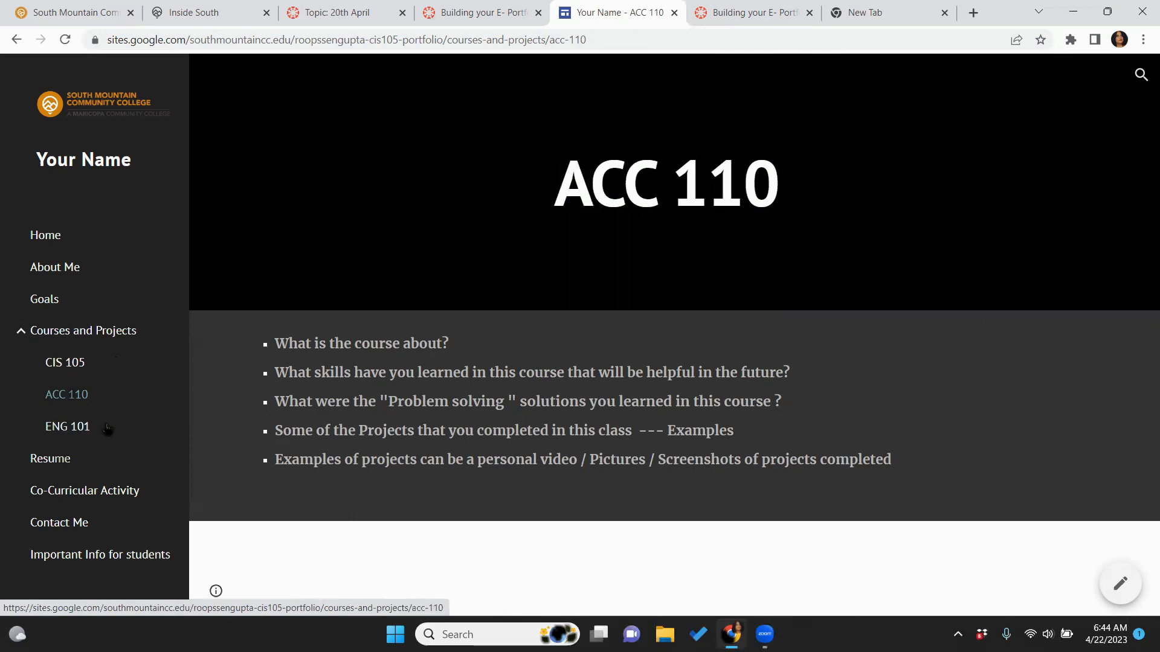
Scroll through the Resume page, then visit Co-Curricular Activity and the Contact Me page
left_click(52, 462)
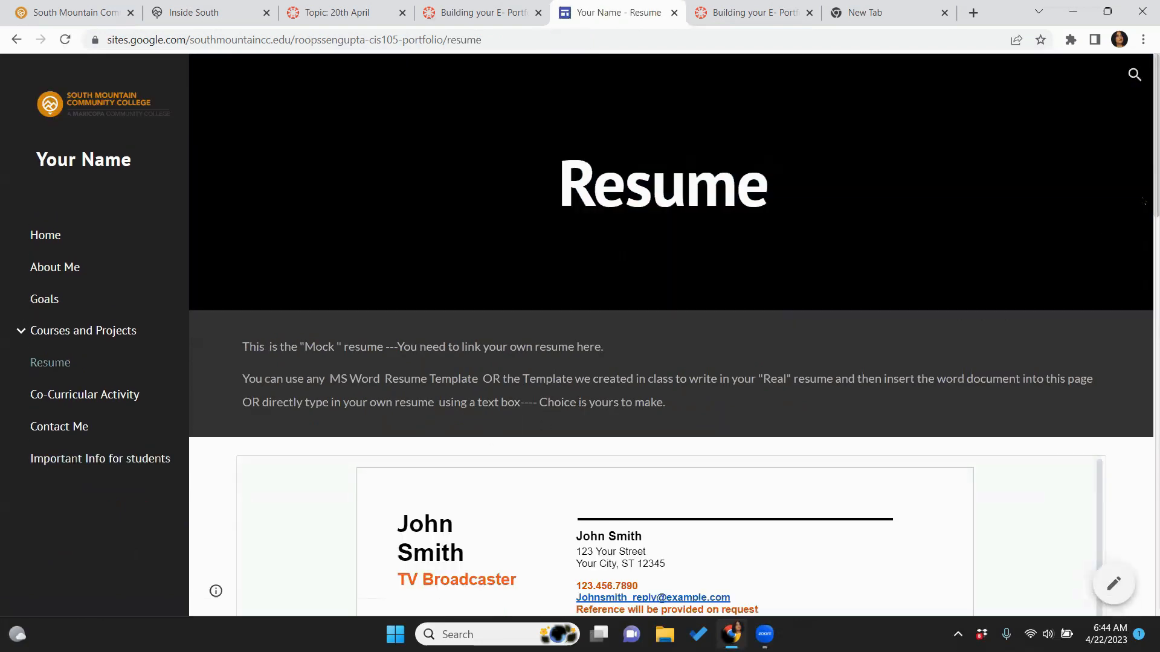
left_click_drag(1156, 212, 1156, 213)
scroll(1144, 286, "down", 3)
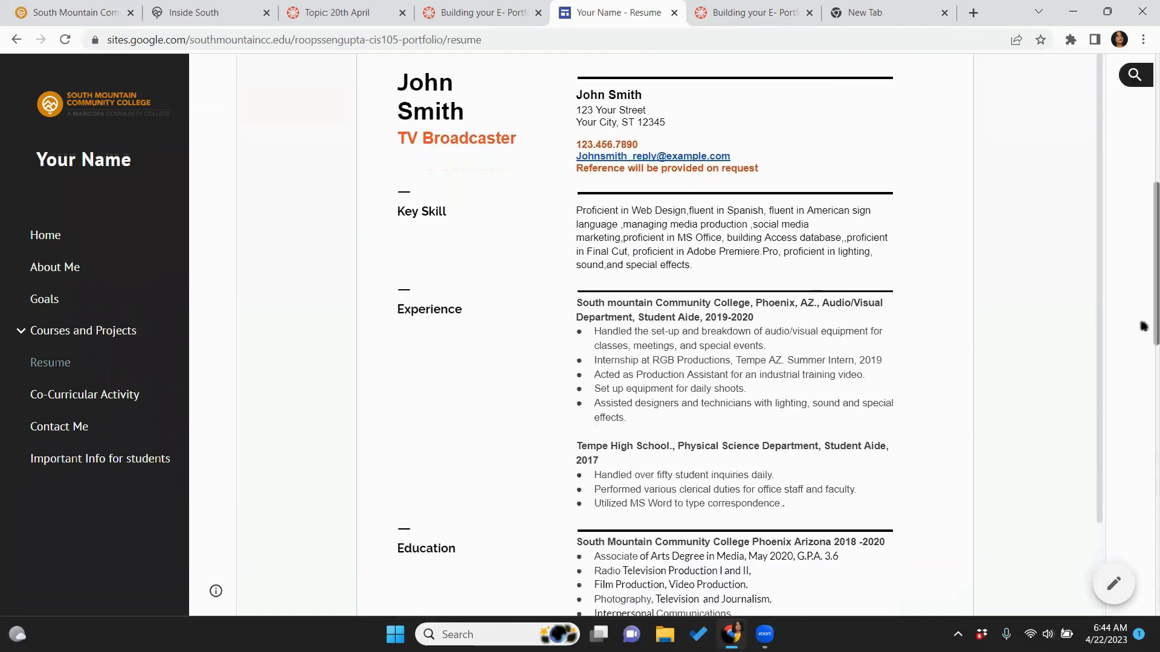
scroll(1142, 326, "down", 2)
scroll(1143, 368, "down", 2)
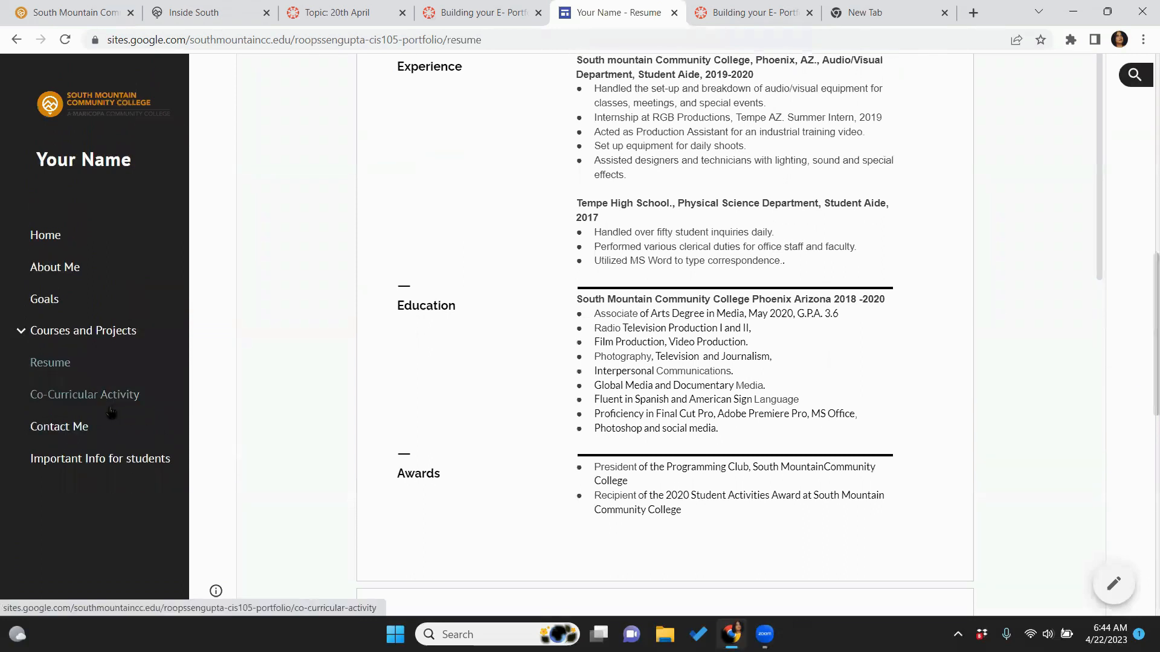
left_click(109, 405)
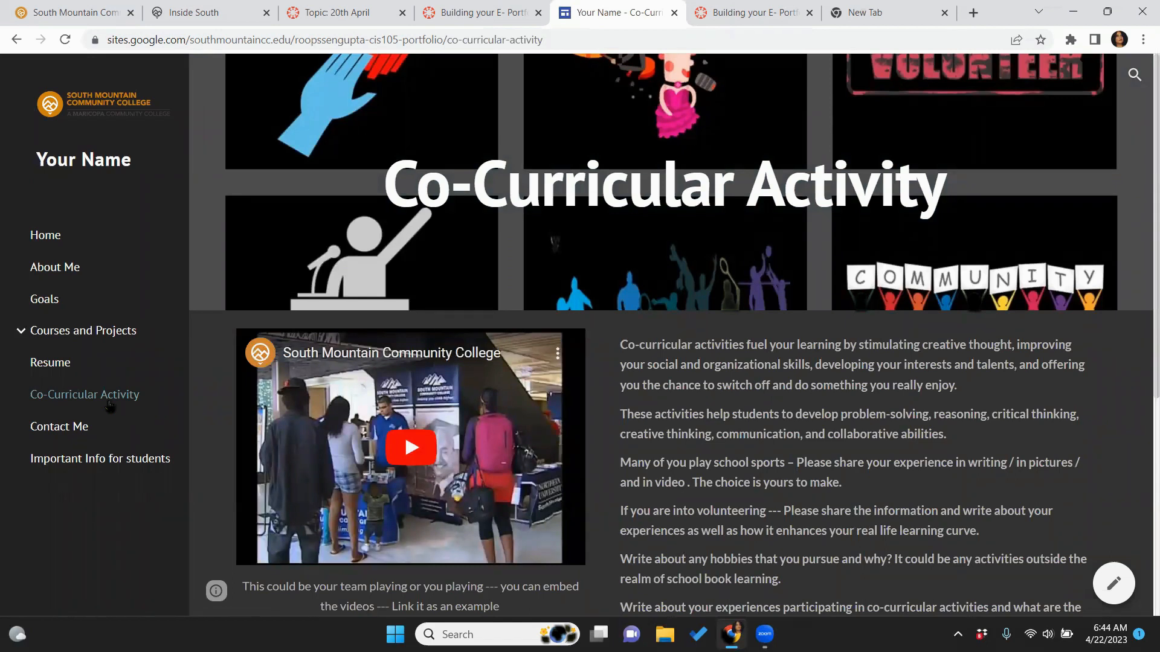
left_click(51, 433)
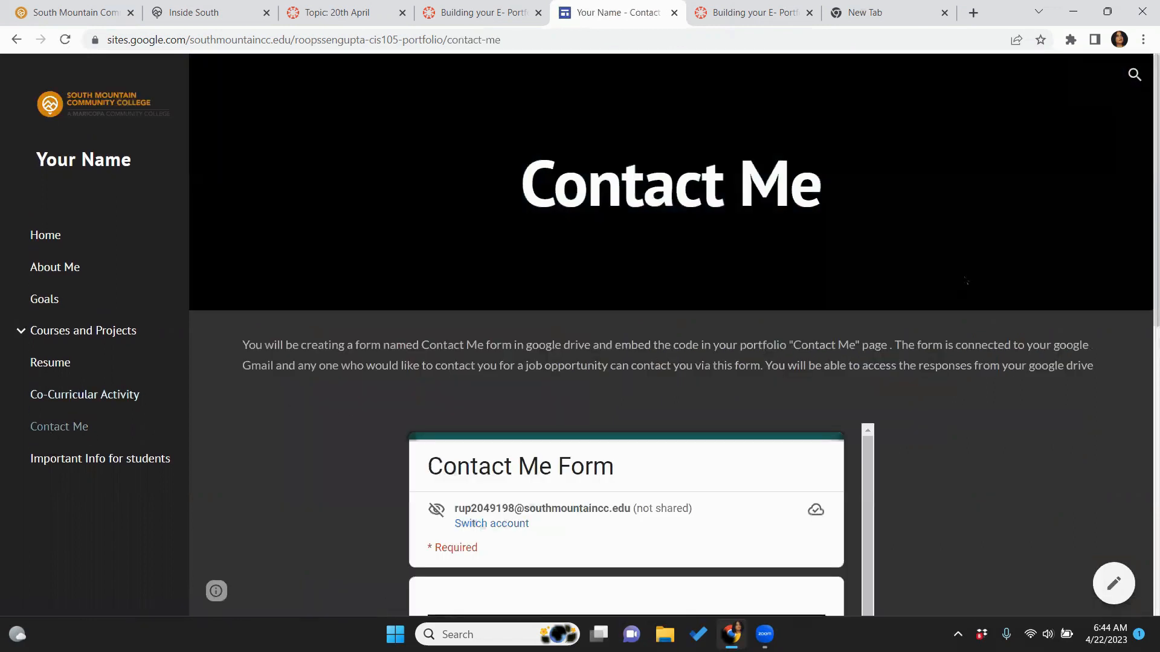
Scroll down Contact Me and step through every field of the embedded Contact Me Form
left_click_drag(1143, 315, 1143, 593)
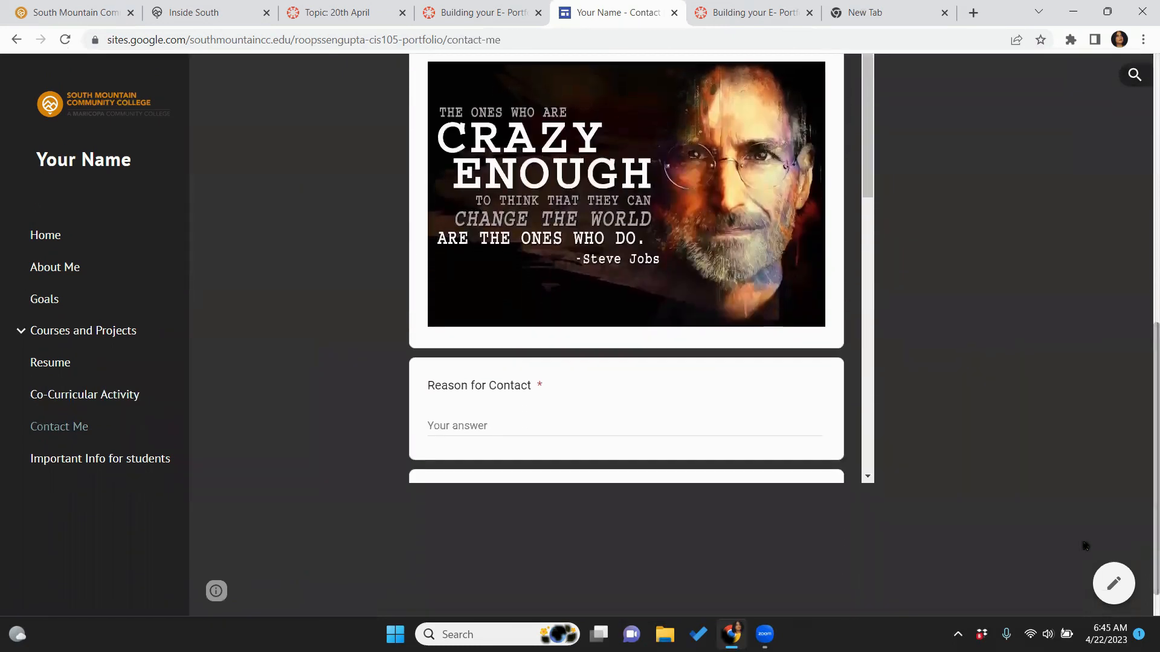
left_click(866, 477)
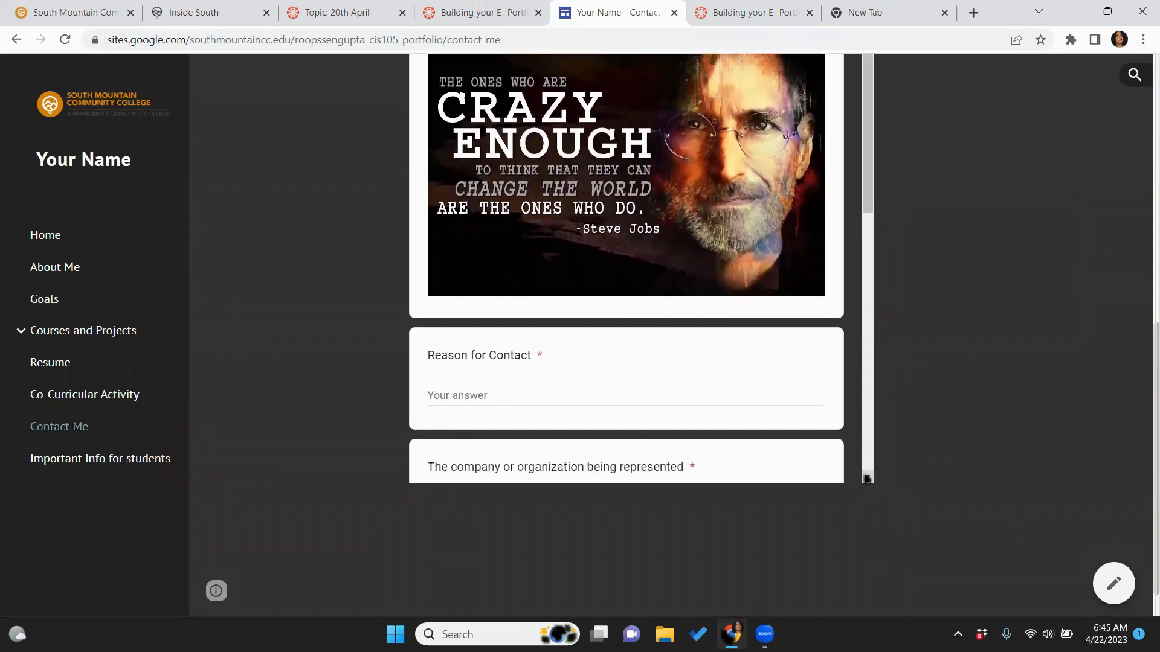
left_click(867, 478)
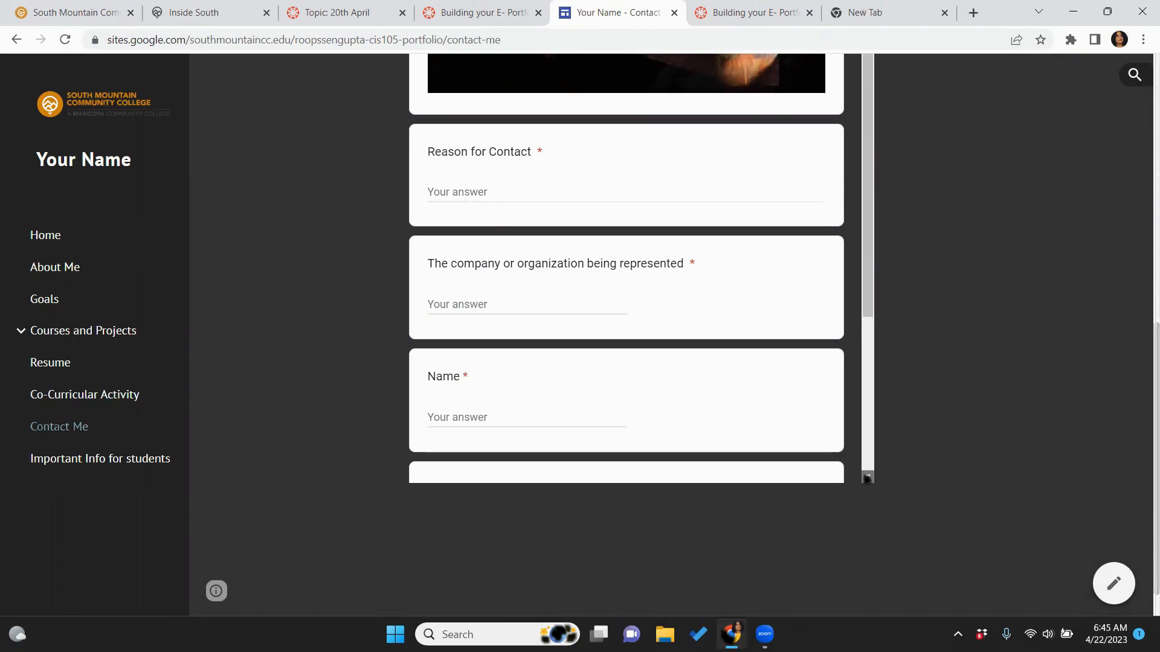
left_click(867, 478)
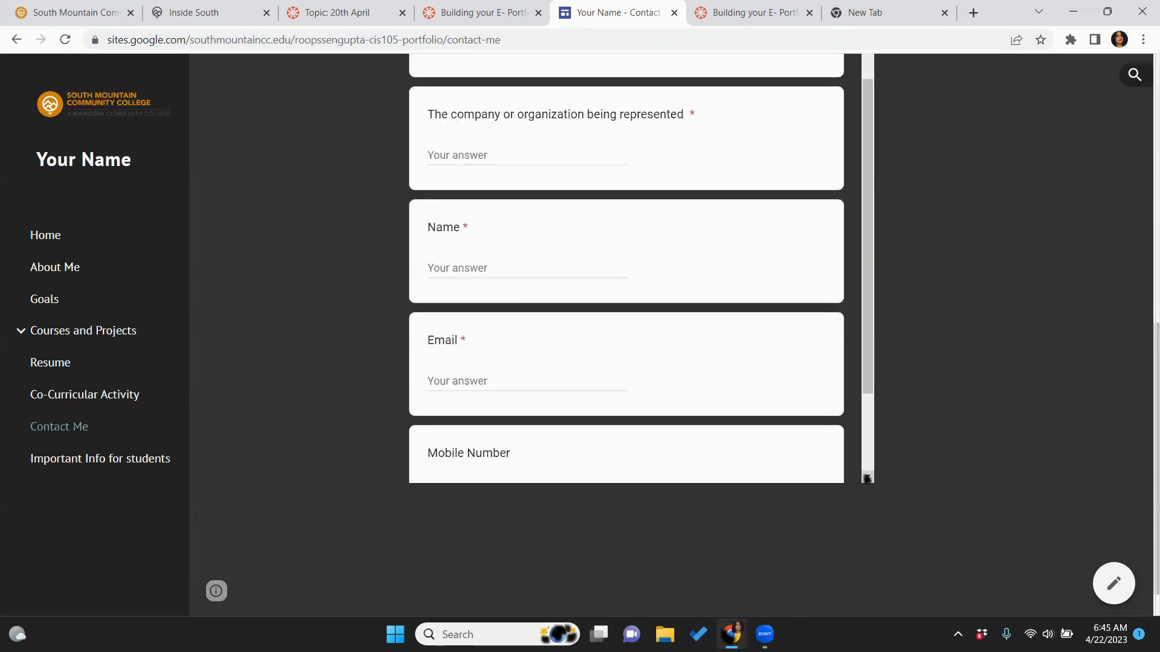
left_click(867, 478)
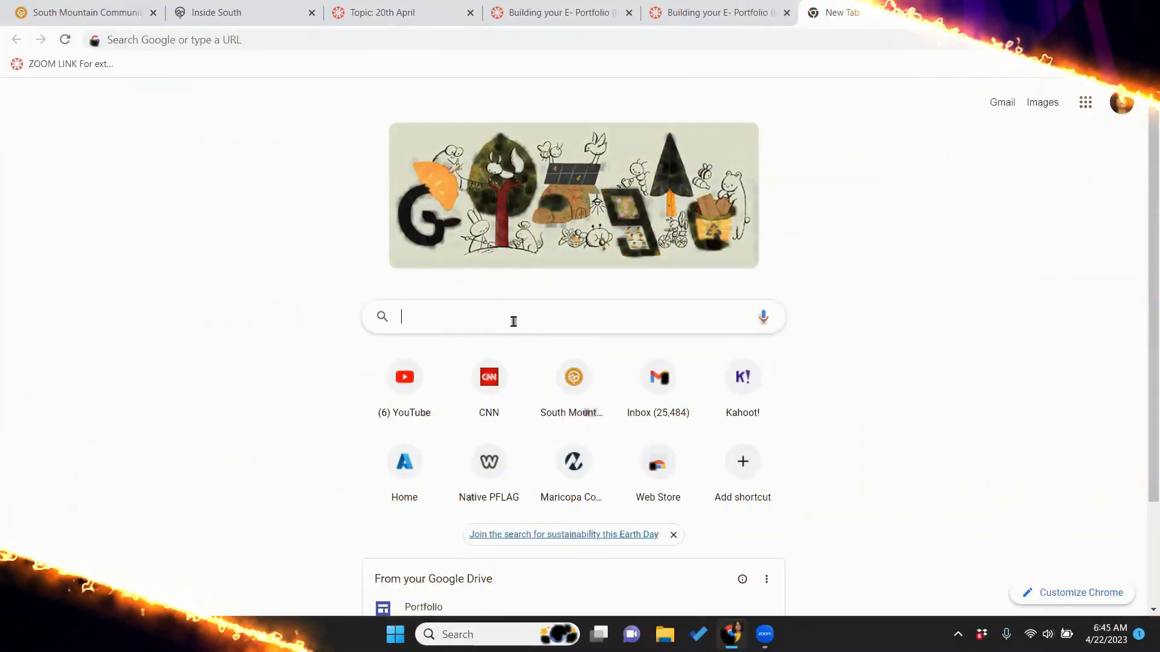
Search Google for 'google sites' and follow the Google Sites: Sign-in result
type("goo")
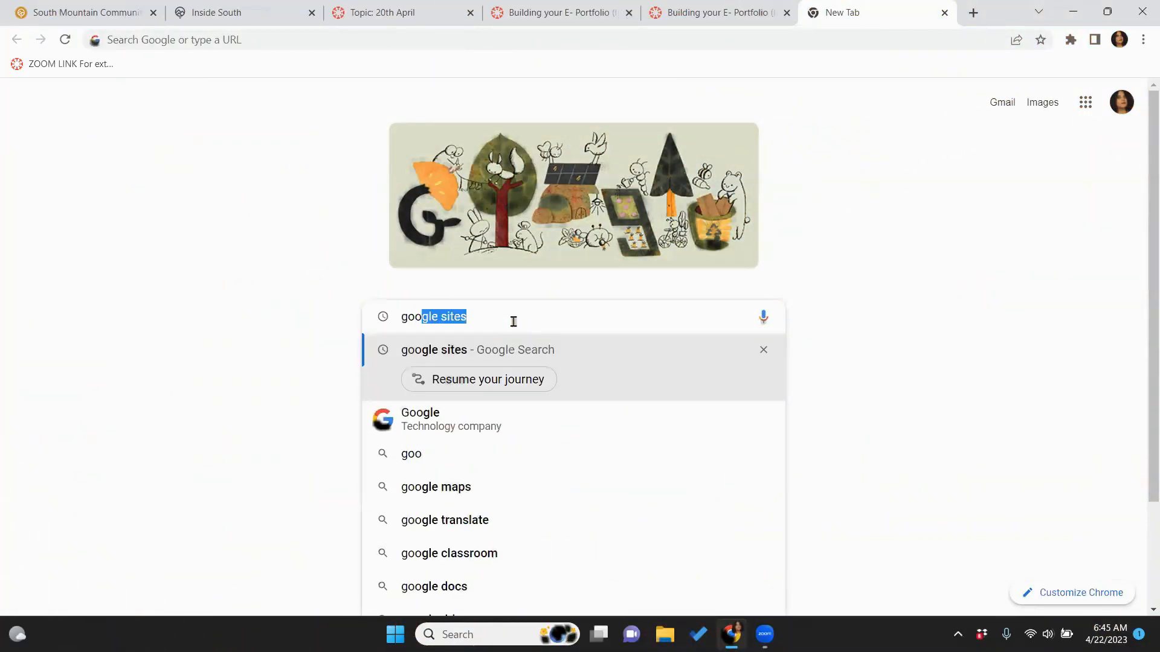
key("Return")
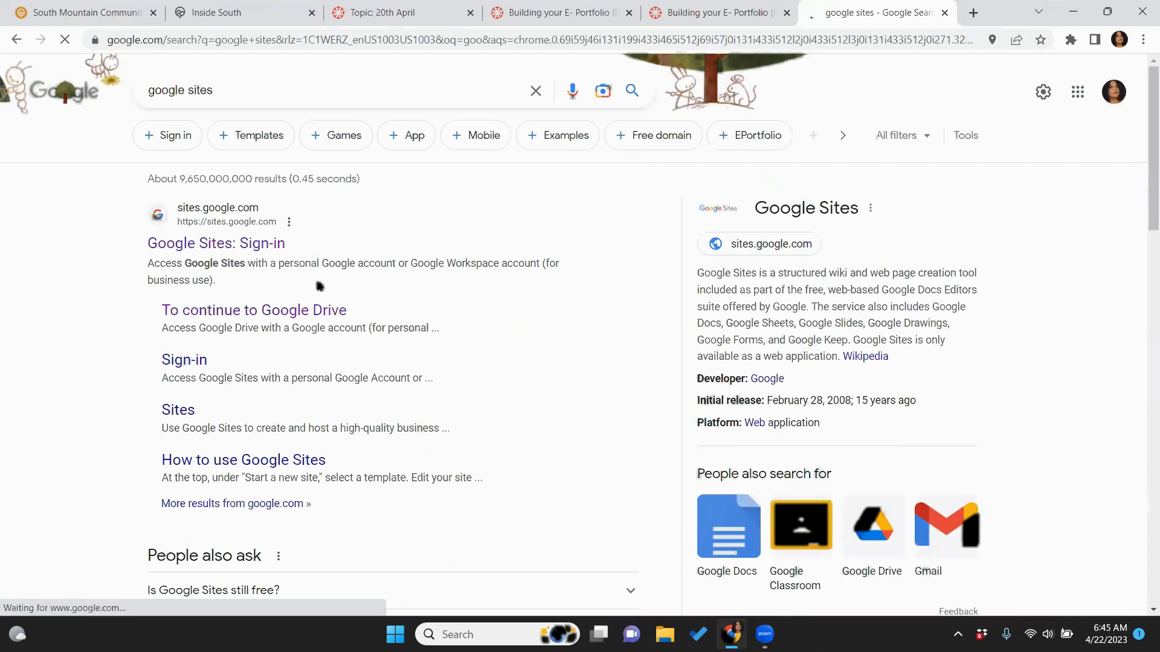
left_click(230, 242)
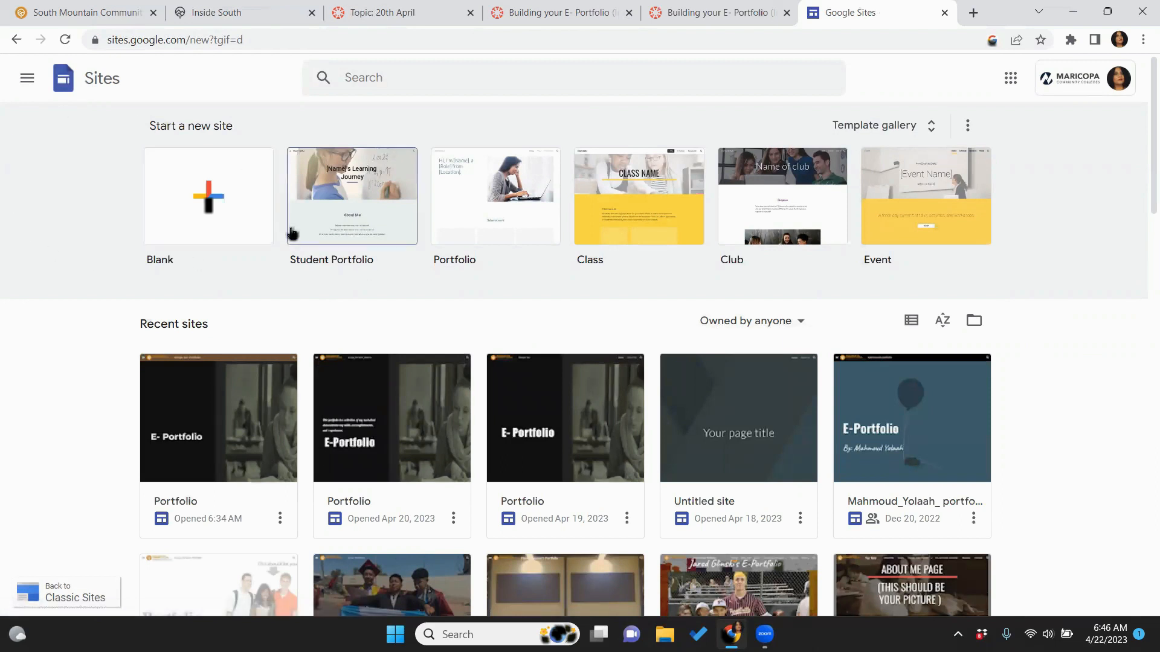
Create a blank new site, then go back to the Building your E-Portfolio tab
left_click(240, 211)
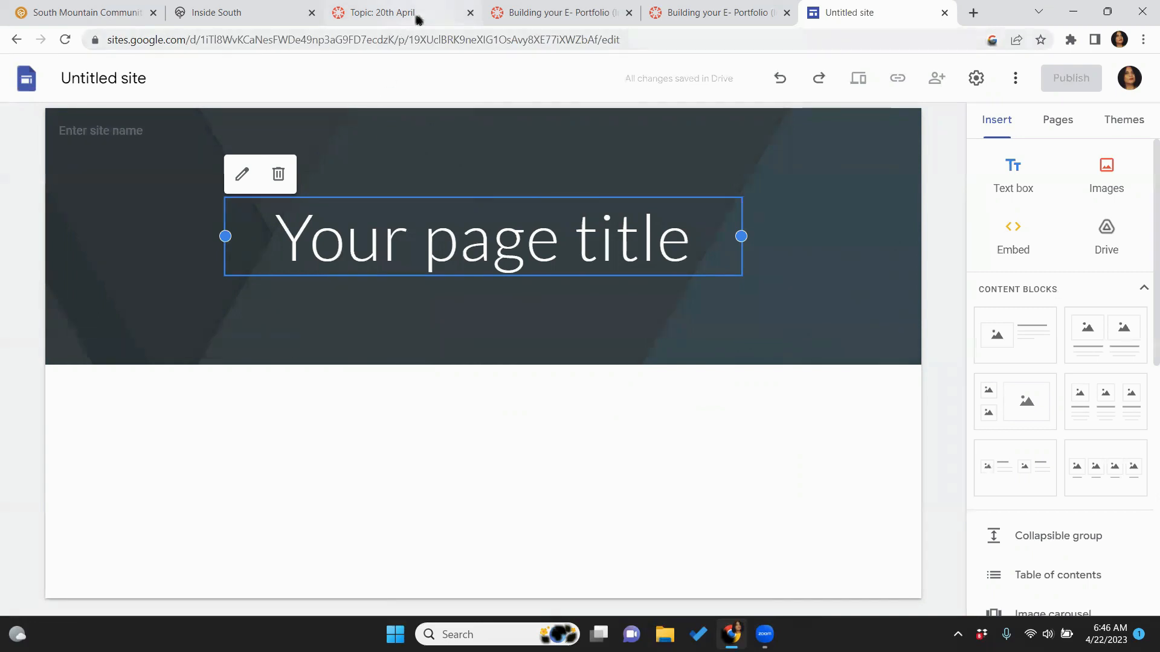
left_click(531, 15)
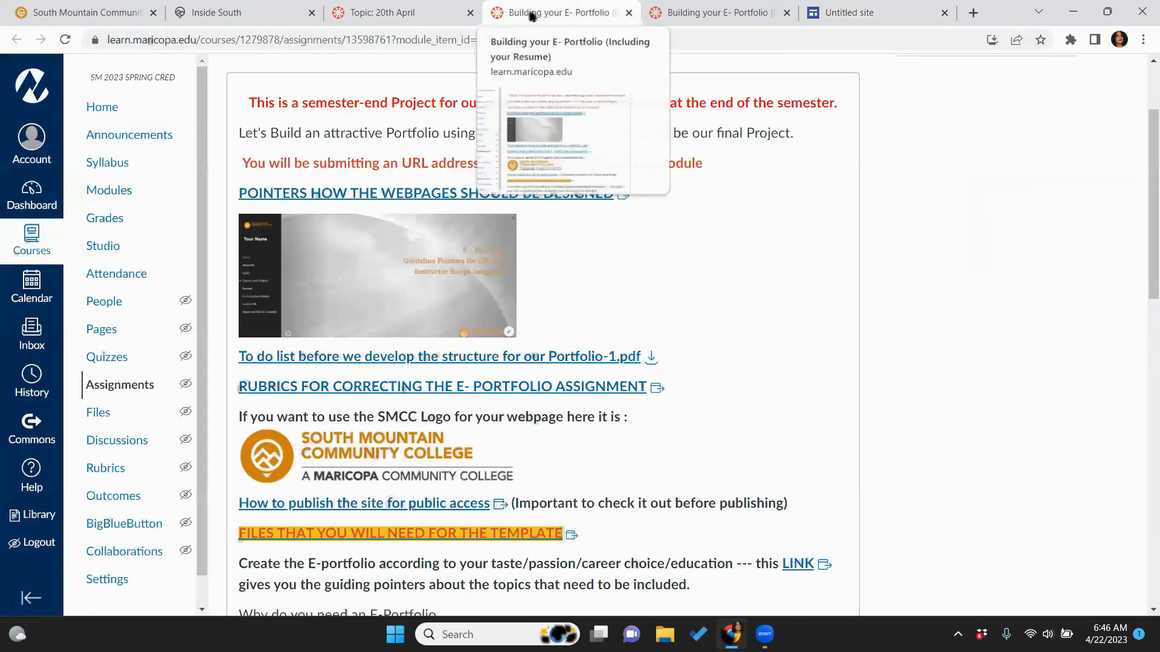
Open the 'FILES THAT YOU WILL NEED FOR THE TEMPLATE' link on the assignment page
left_click_drag(1148, 259, 1144, 350)
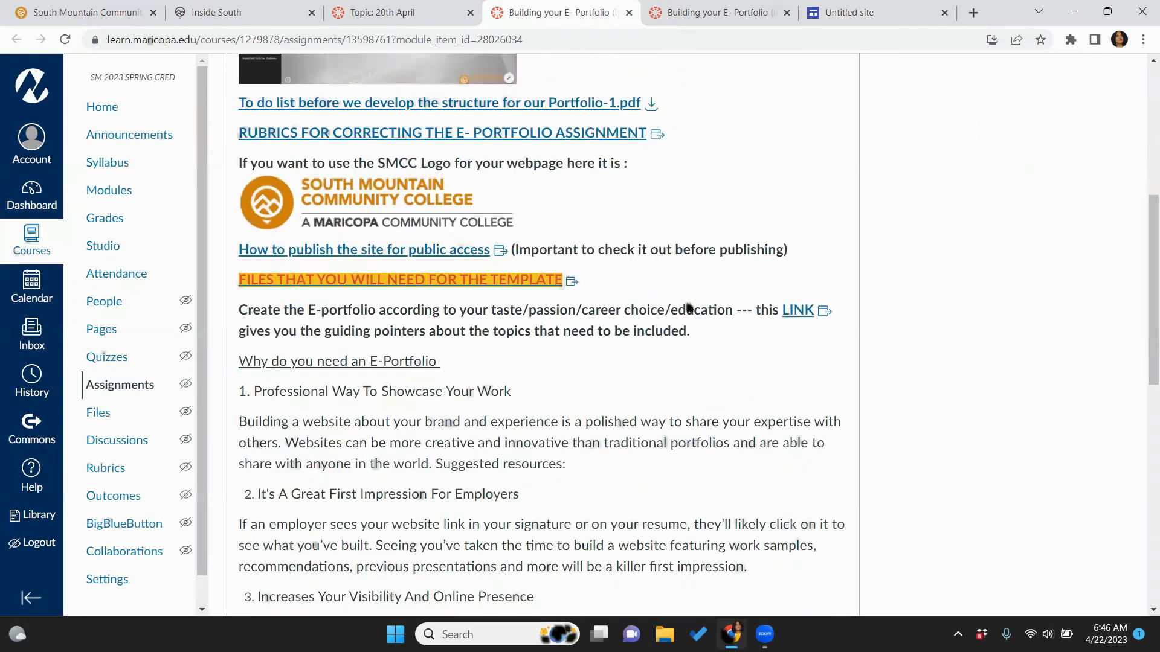
left_click(450, 281)
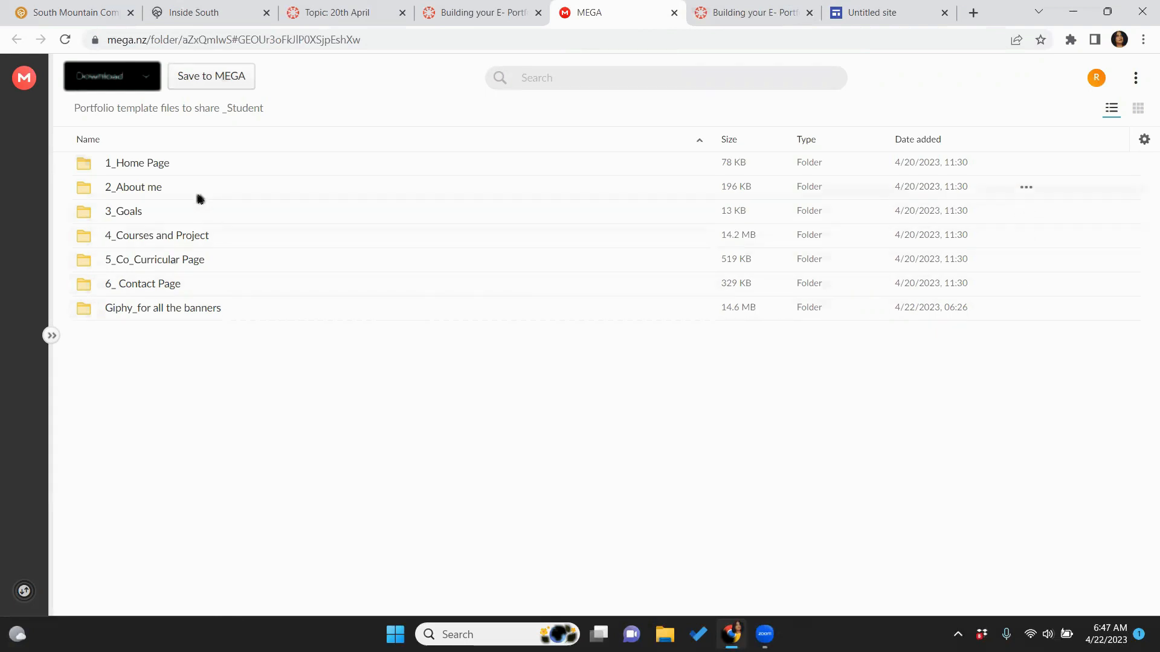
Preview the 1_Home Page folder, then download the whole template folder as a ZIP
double_click(197, 173)
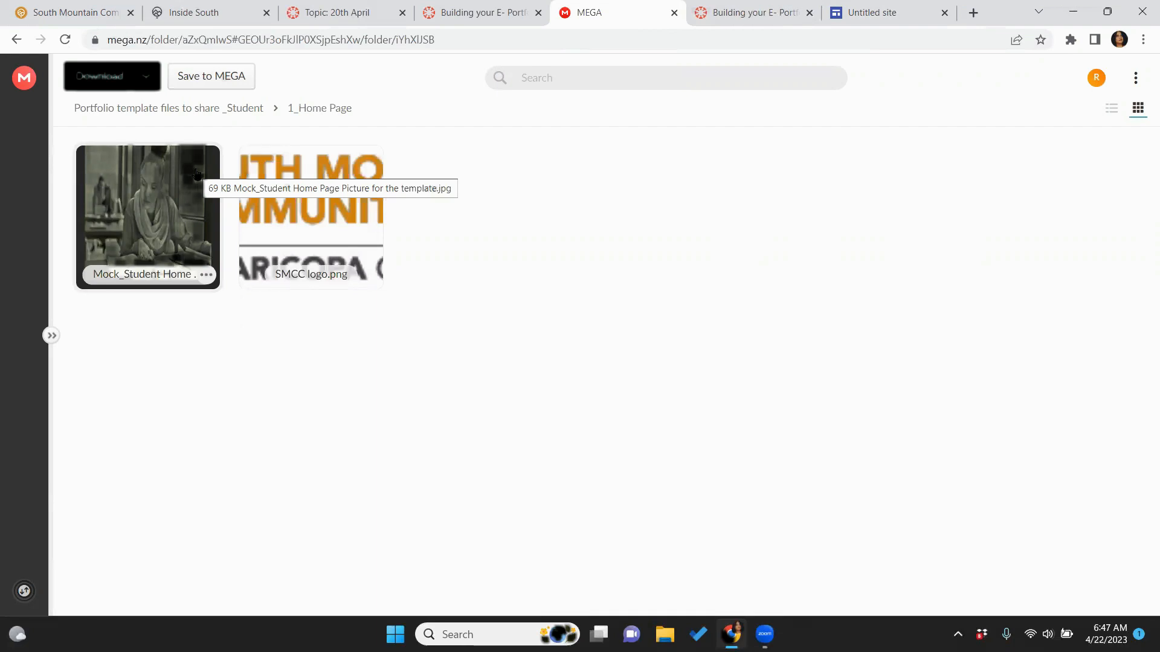
left_click(16, 39)
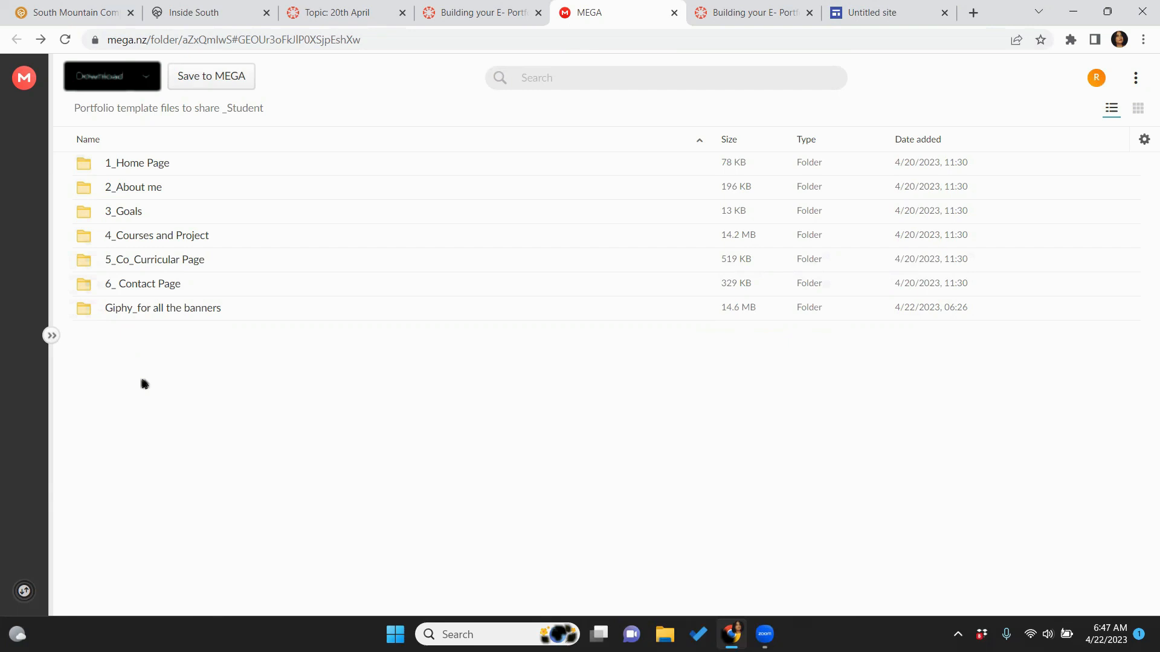
left_click(126, 80)
left_click(124, 79)
left_click(140, 84)
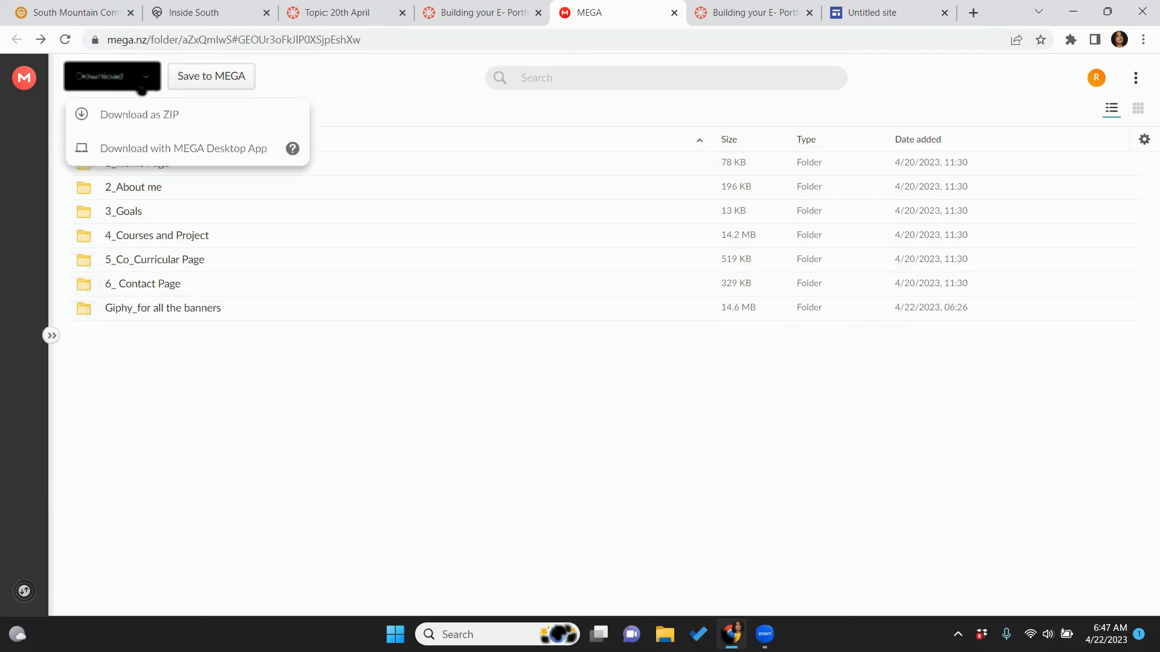
left_click(145, 120)
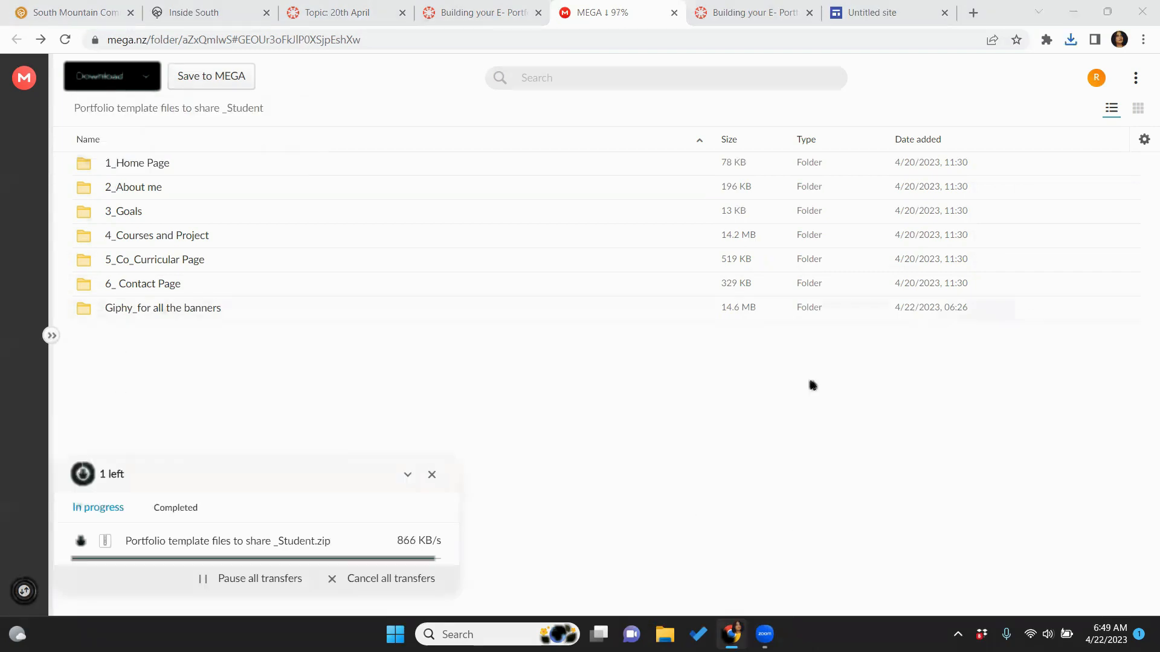
left_click(201, 510)
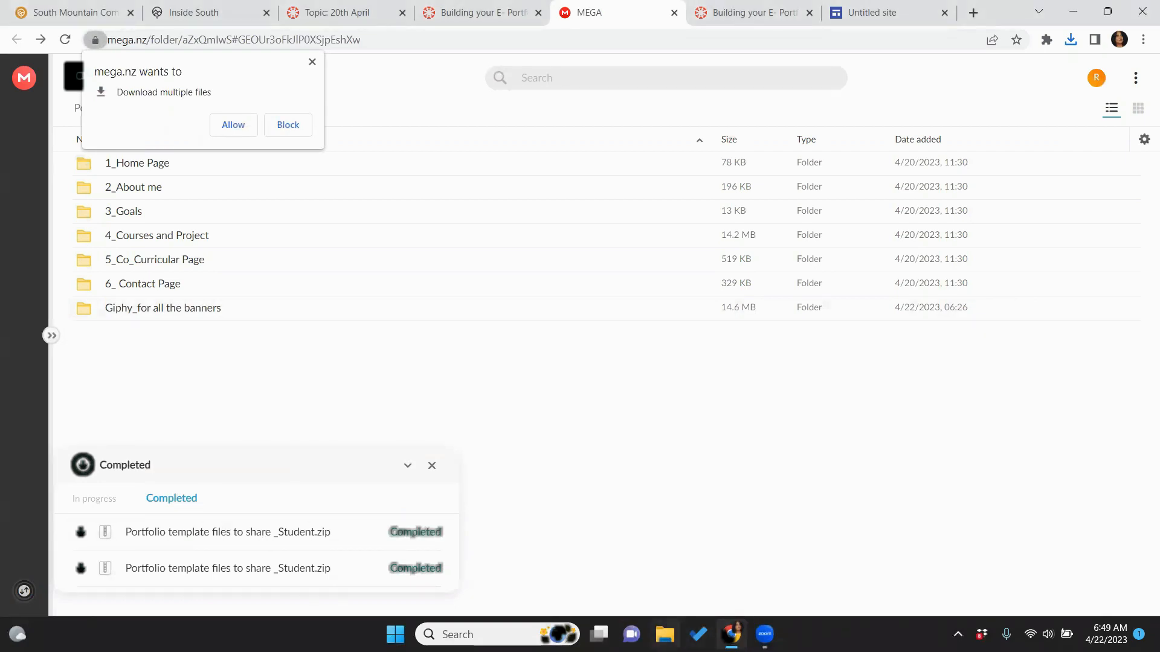
Open the 'Portfolio template files to share _Student (1)' zip from Downloads in File Explorer
left_click(656, 624)
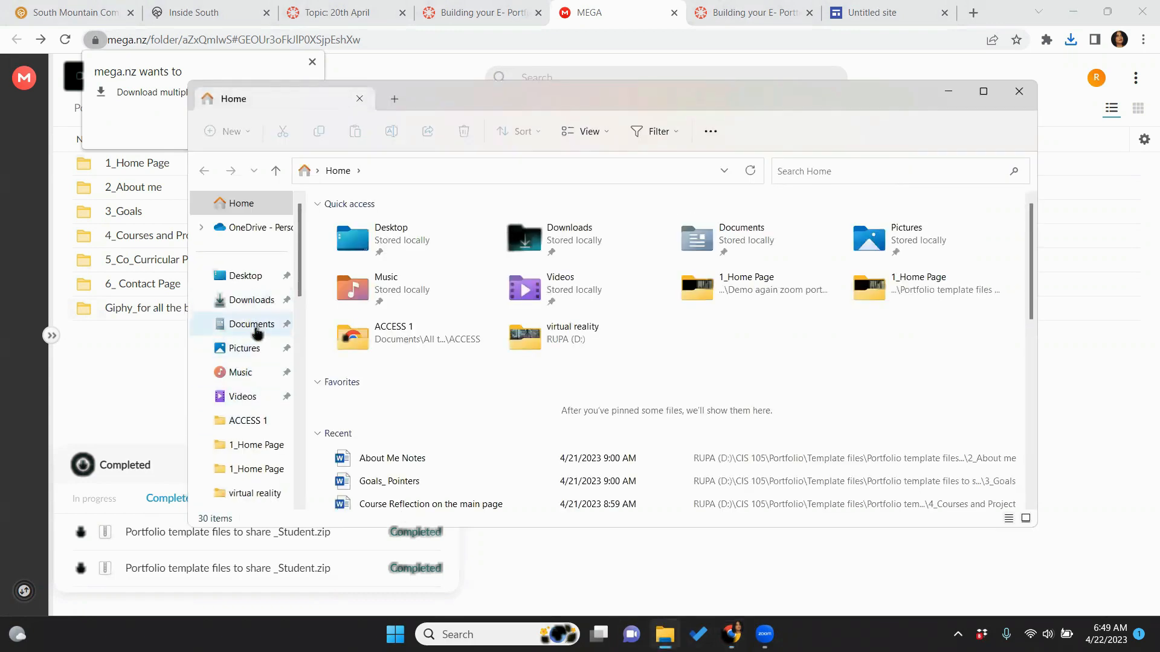
left_click(252, 326)
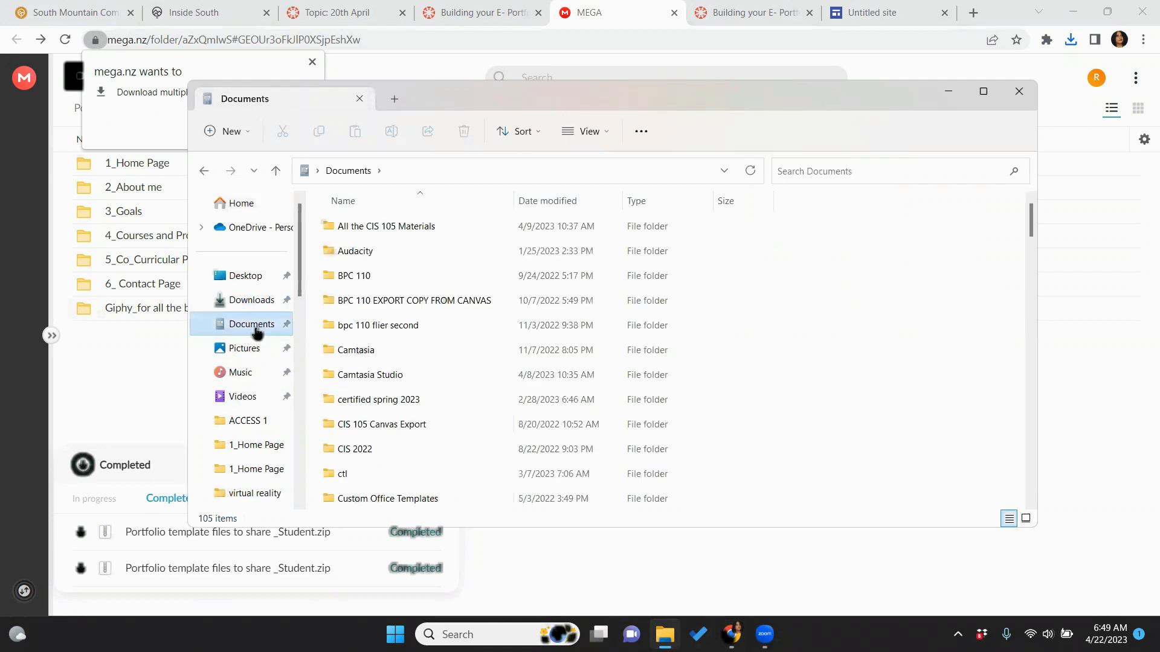
left_click(260, 302)
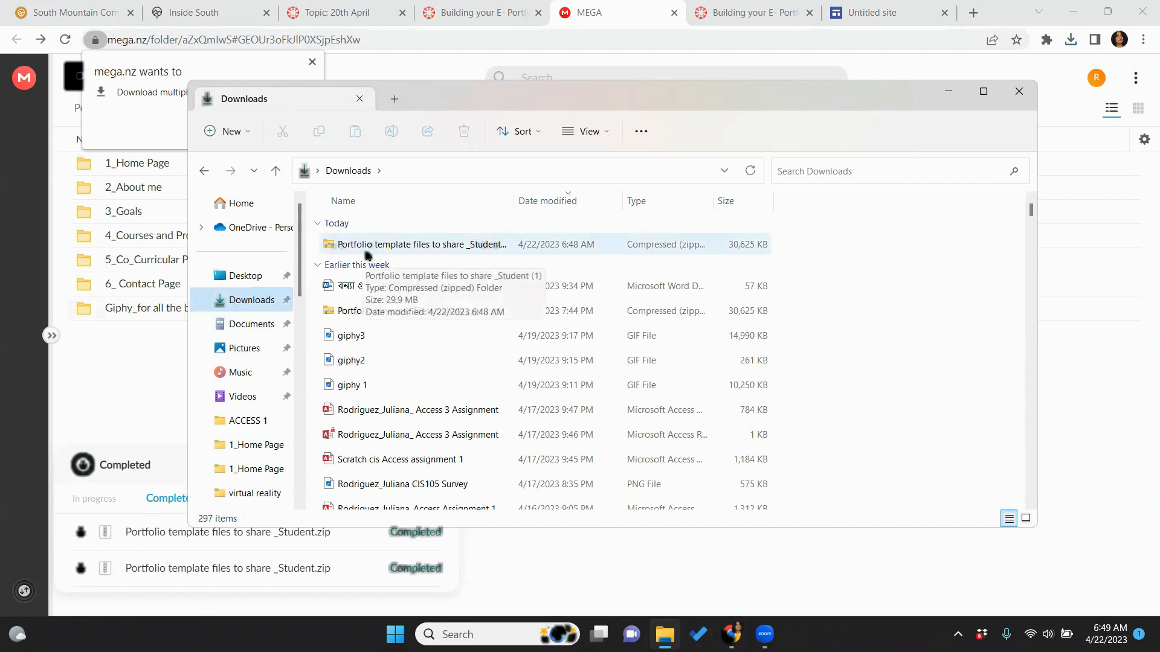
double_click(452, 251)
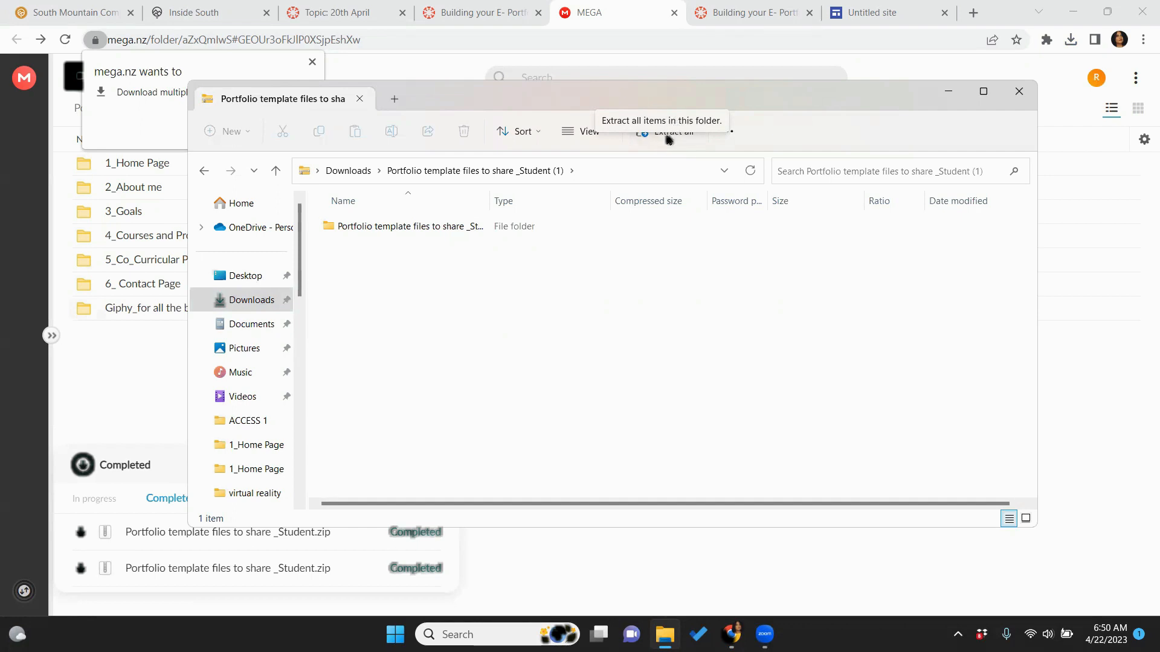
Extract all of the ZIP, setting D:\CIS 105\Portfolio\Files for the template as destination
left_click(668, 138)
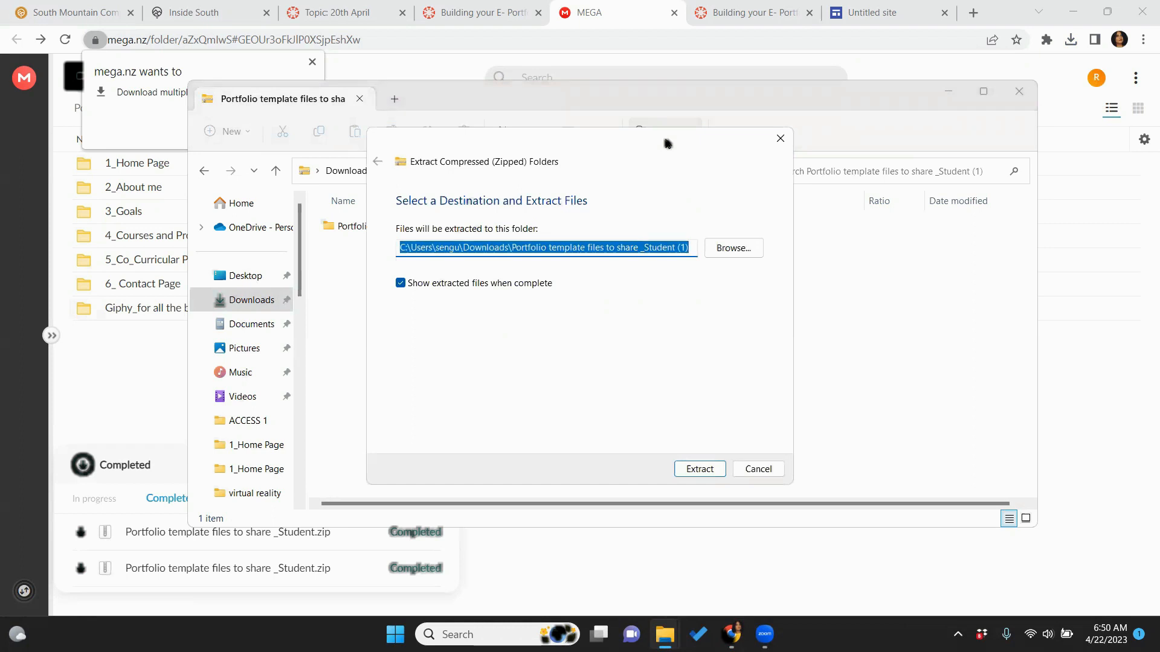
left_click(738, 252)
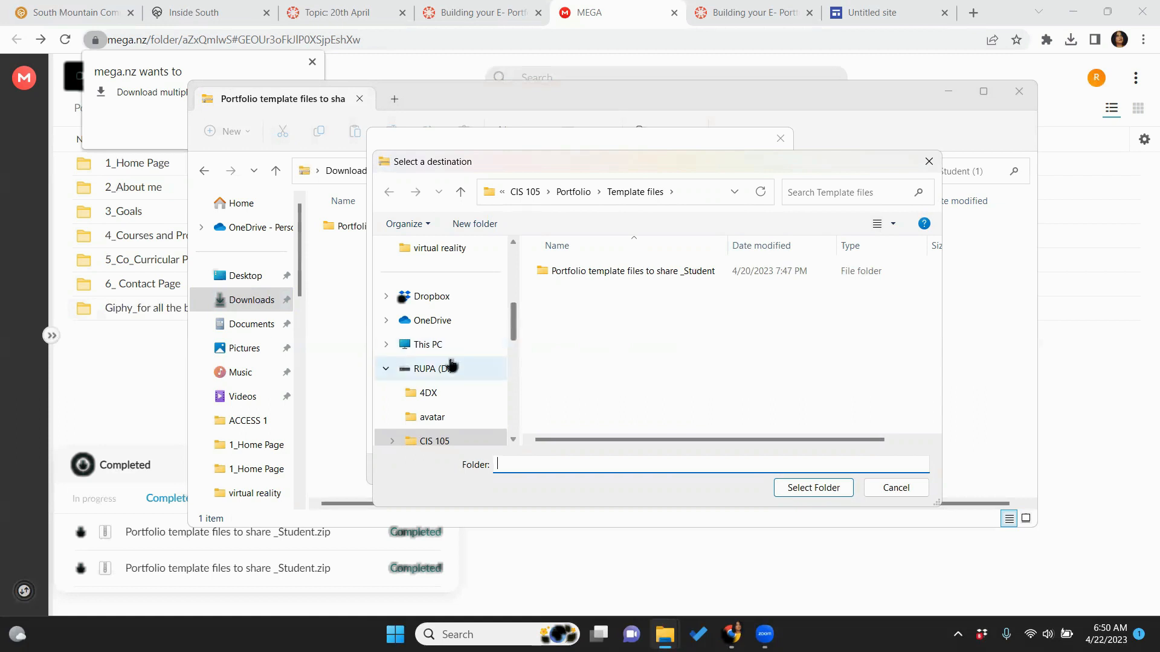
left_click(452, 369)
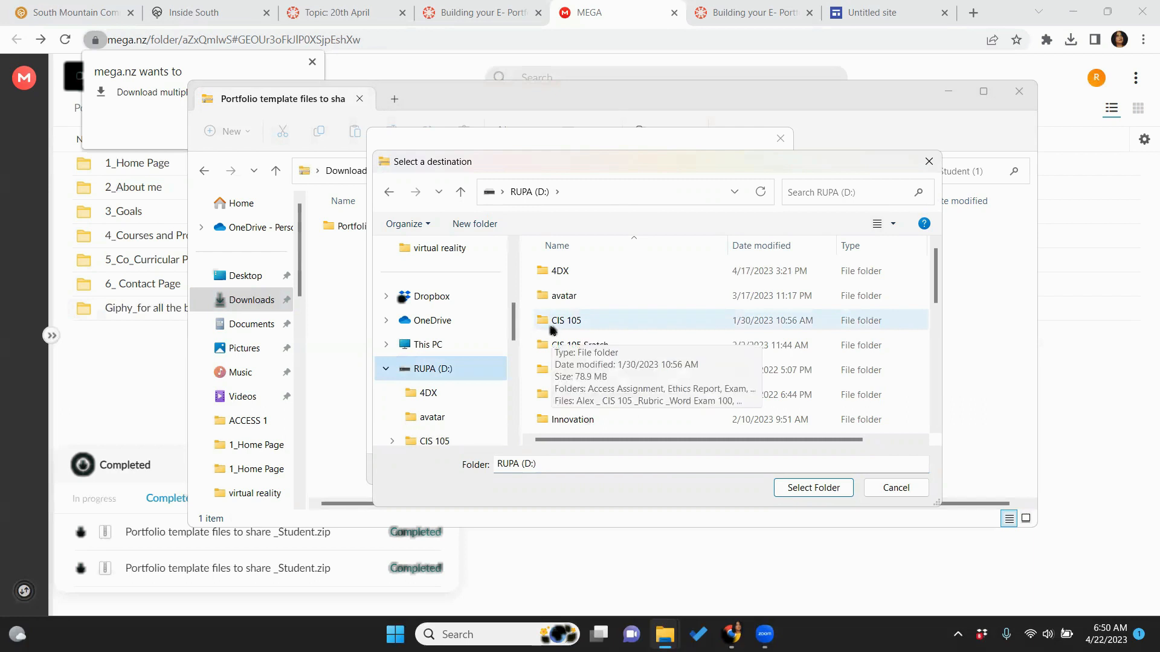
double_click(551, 320)
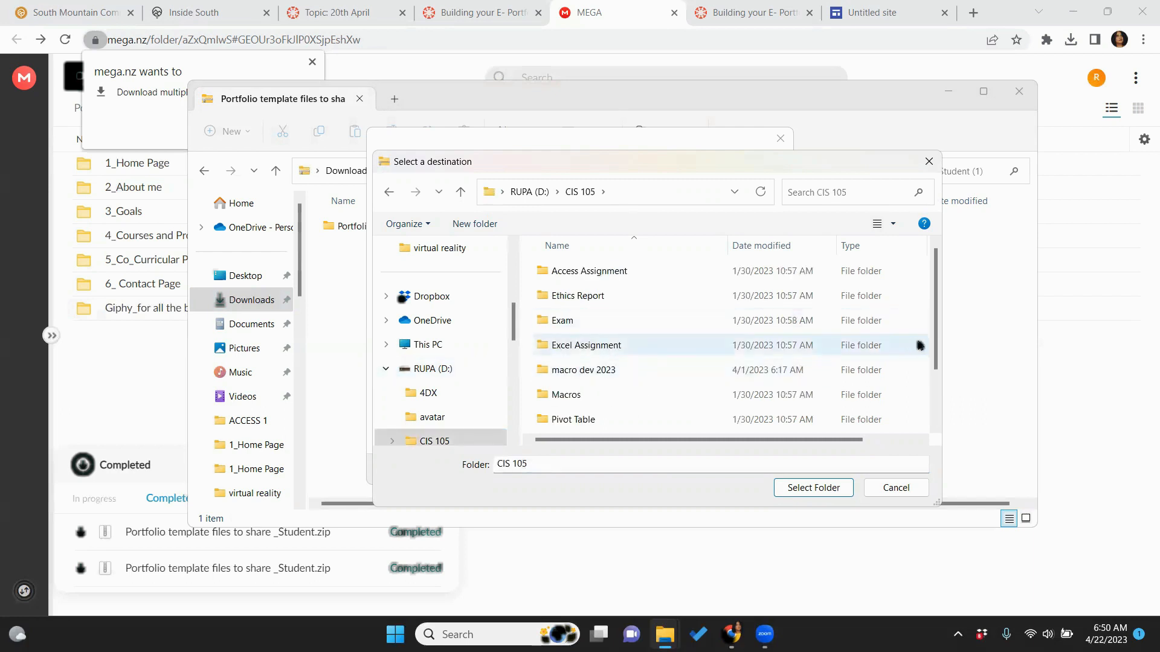
left_click_drag(934, 346, 935, 386)
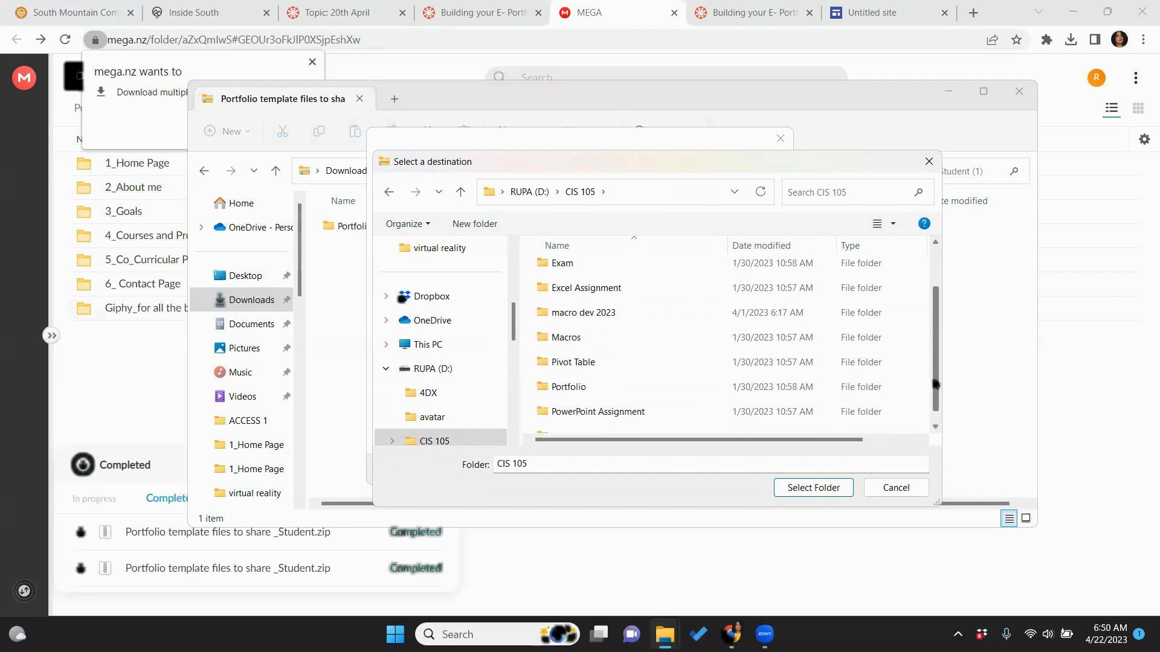
double_click(684, 393)
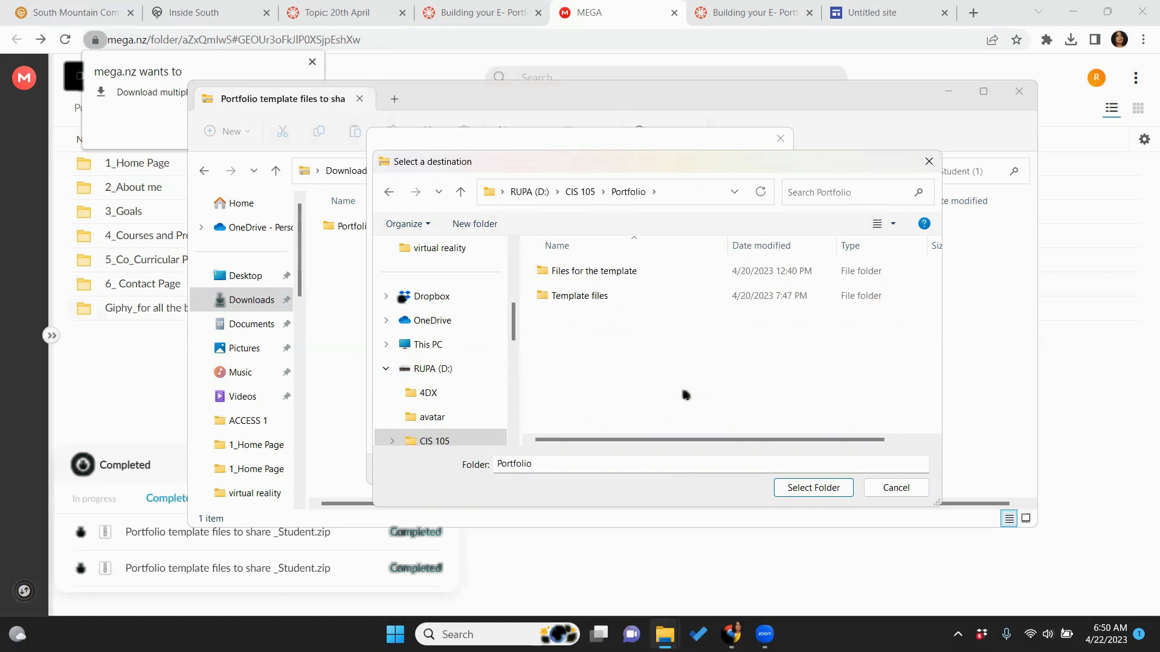
double_click(625, 273)
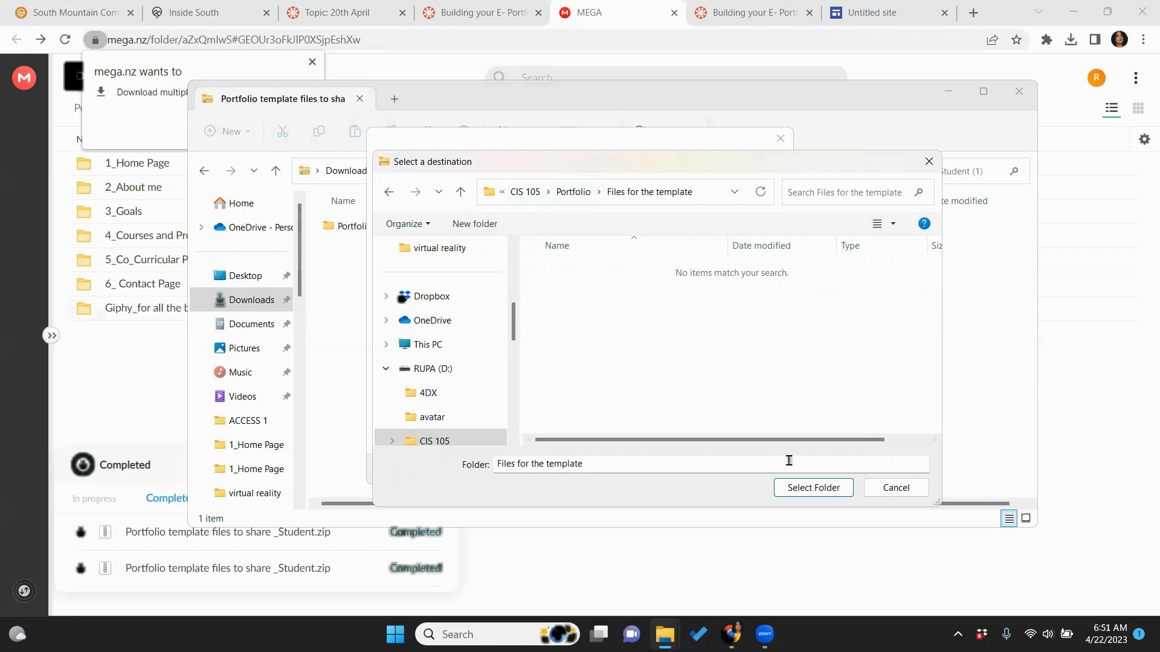
left_click(813, 488)
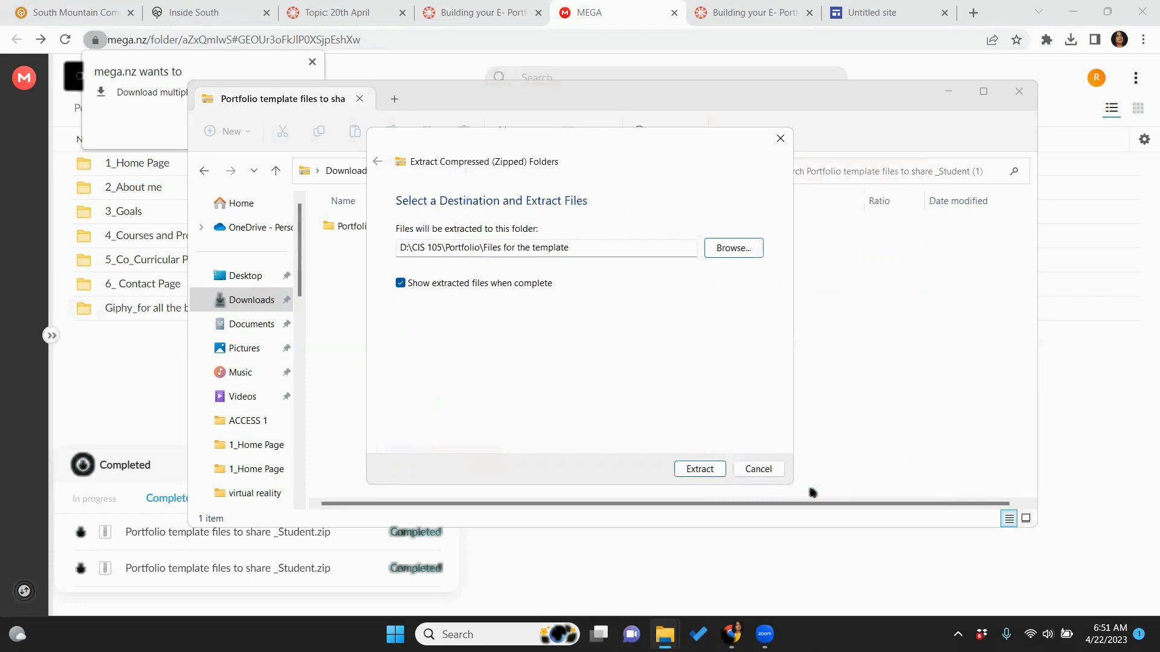
Extract the zip into Files for the template, check the seven page subfolders, and close the window
left_click(694, 472)
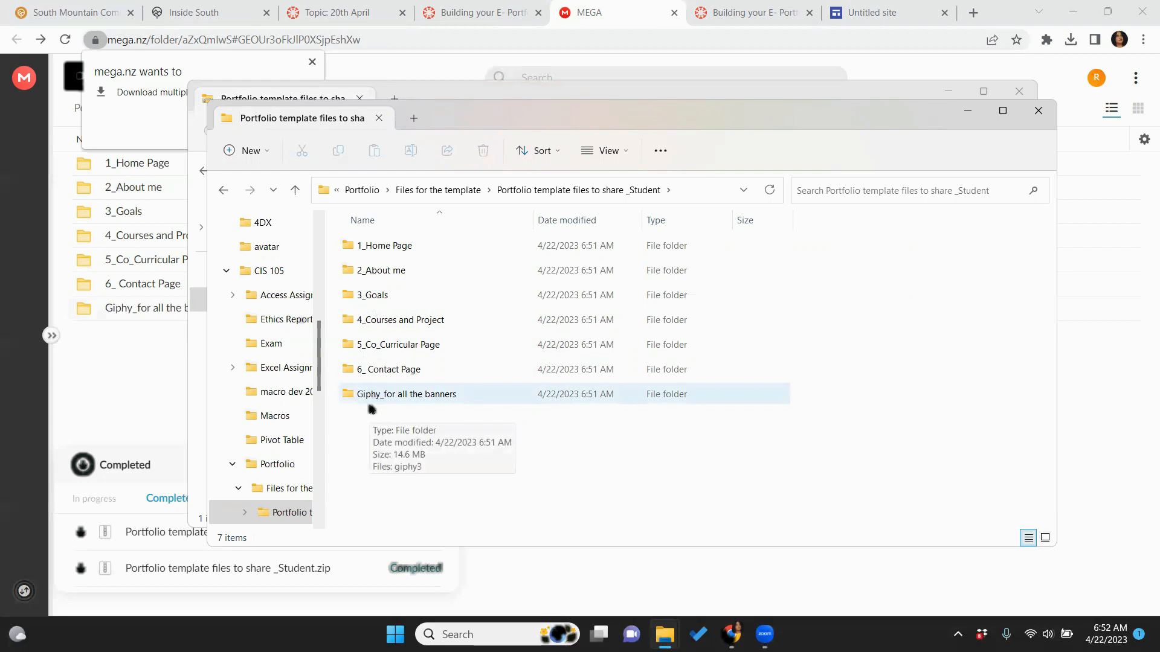
left_click(363, 194)
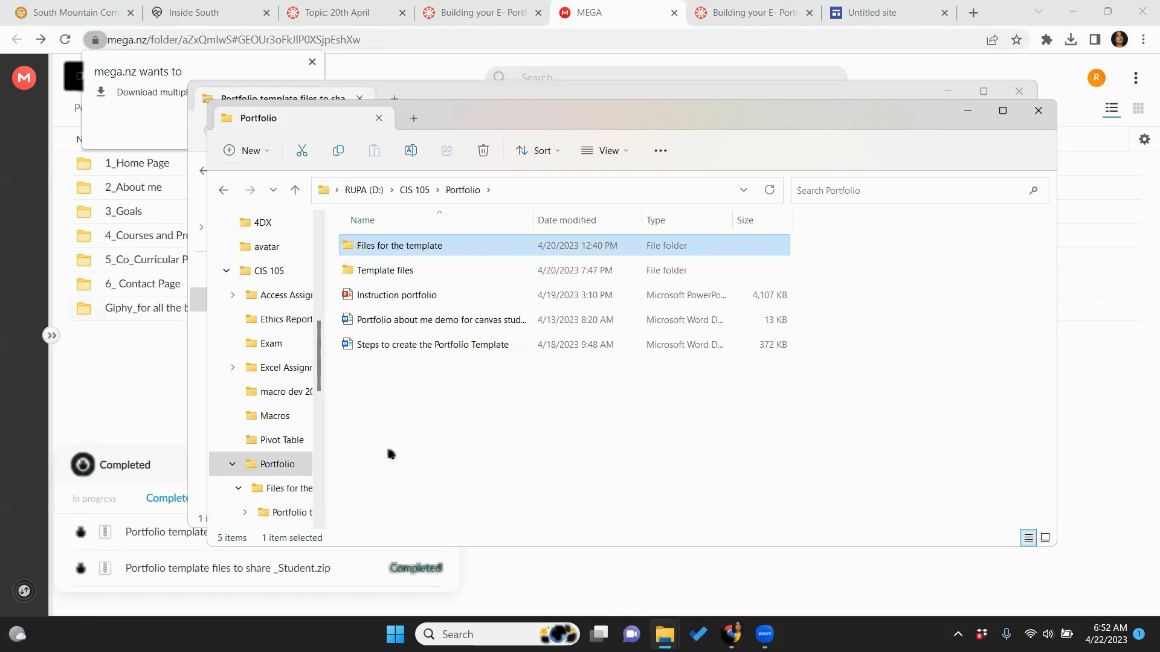
double_click(381, 250)
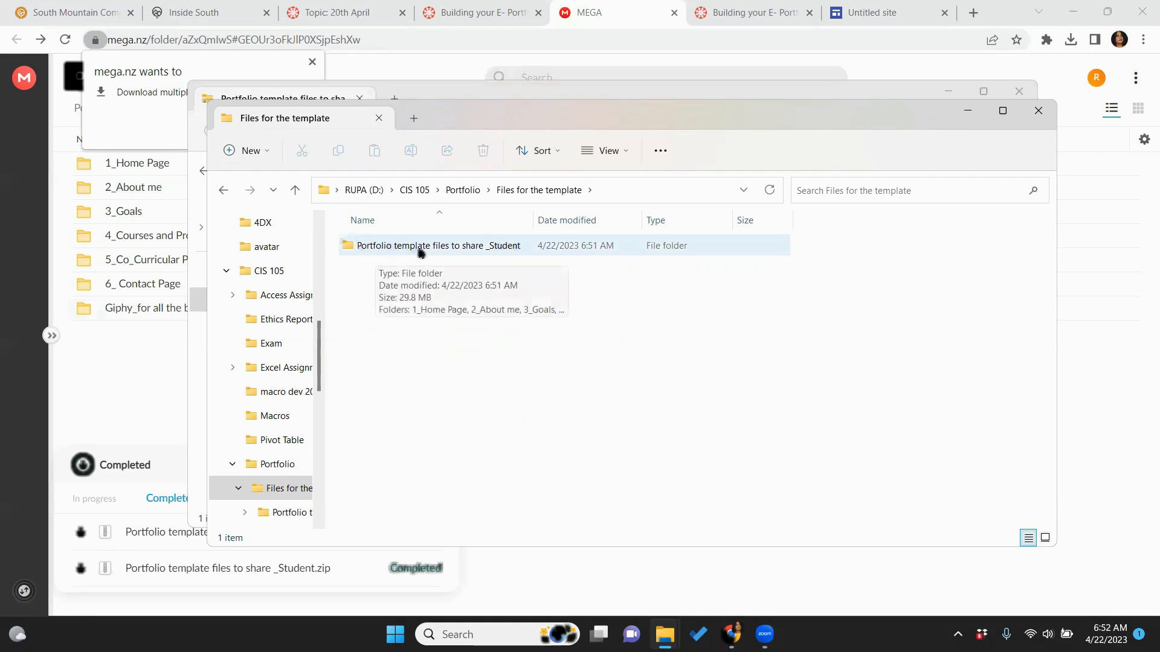
double_click(455, 248)
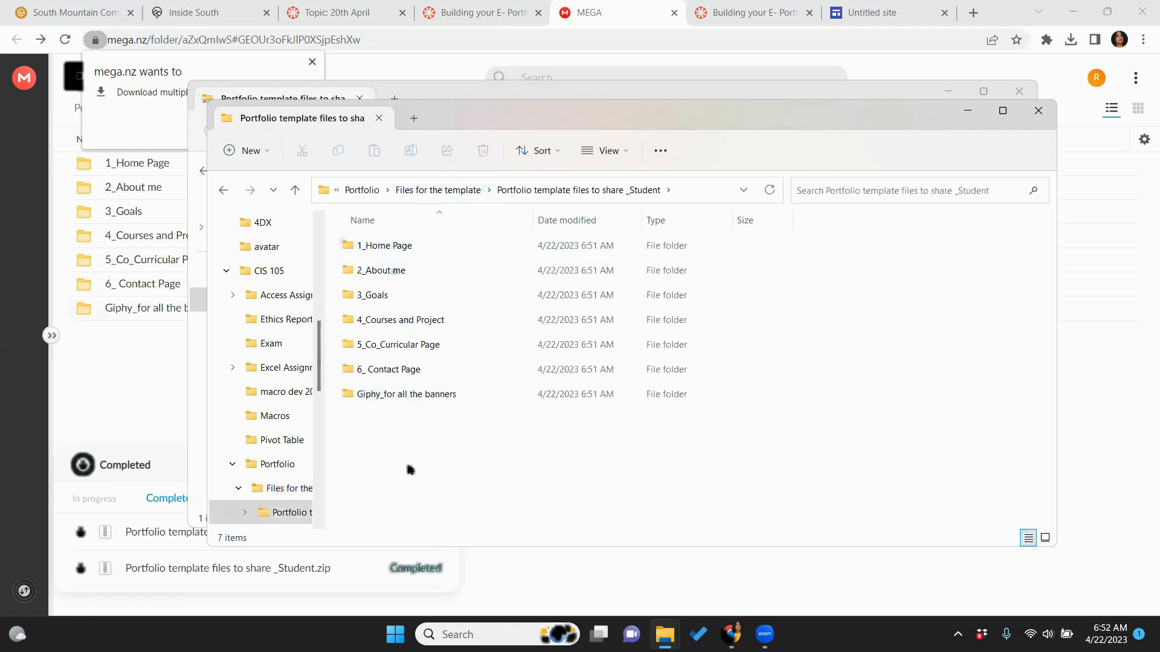
left_click(1038, 112)
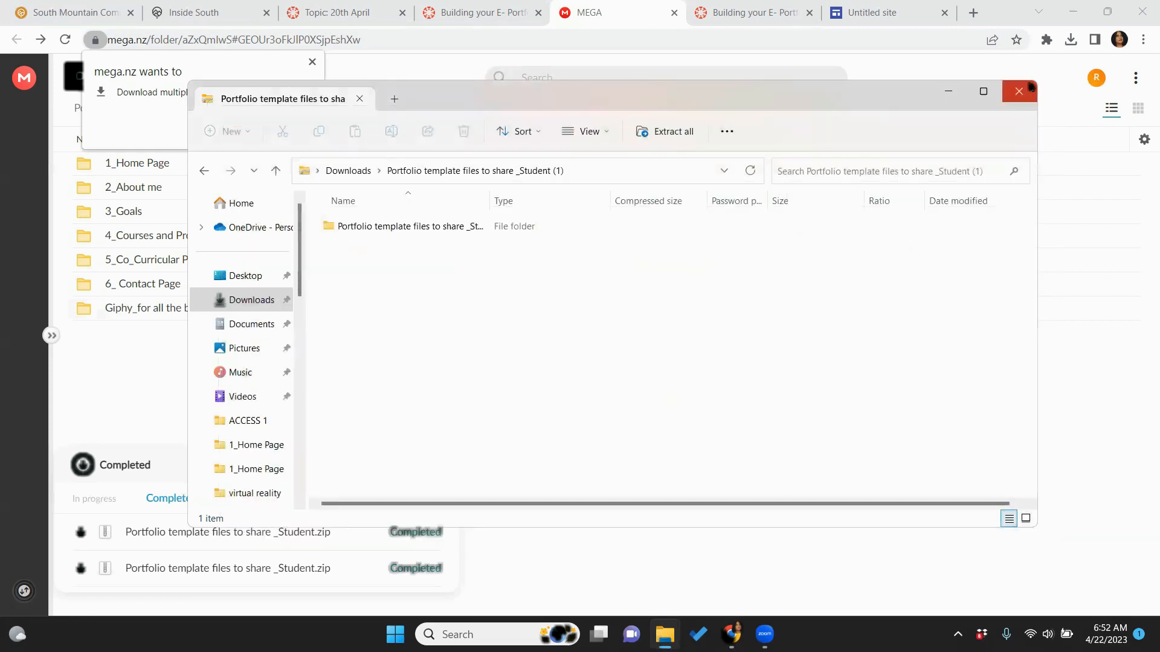
Close the ZIP window and the MEGA page, and return to the E-Portfolio assignment page
left_click(1029, 89)
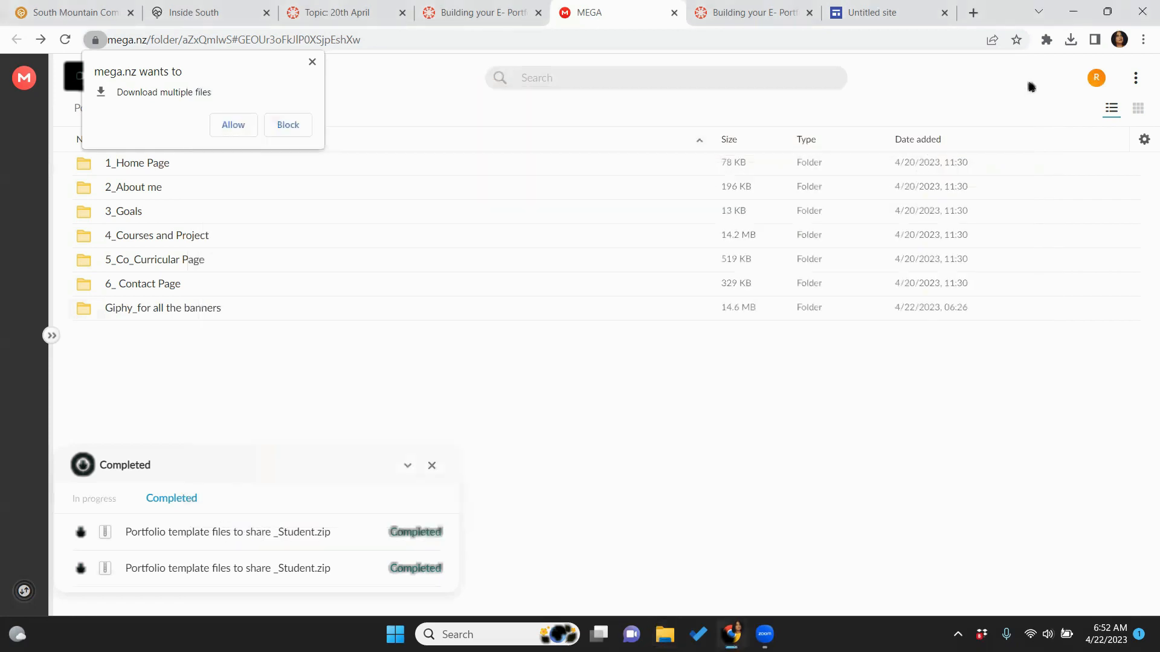
left_click(675, 13)
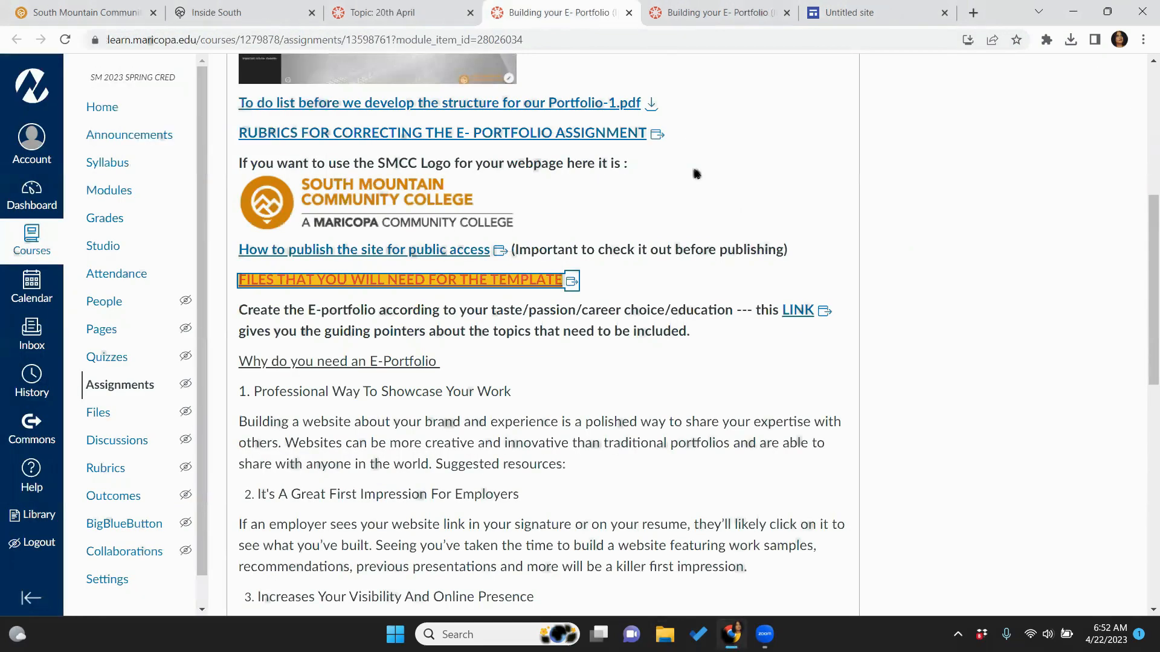
left_click(705, 12)
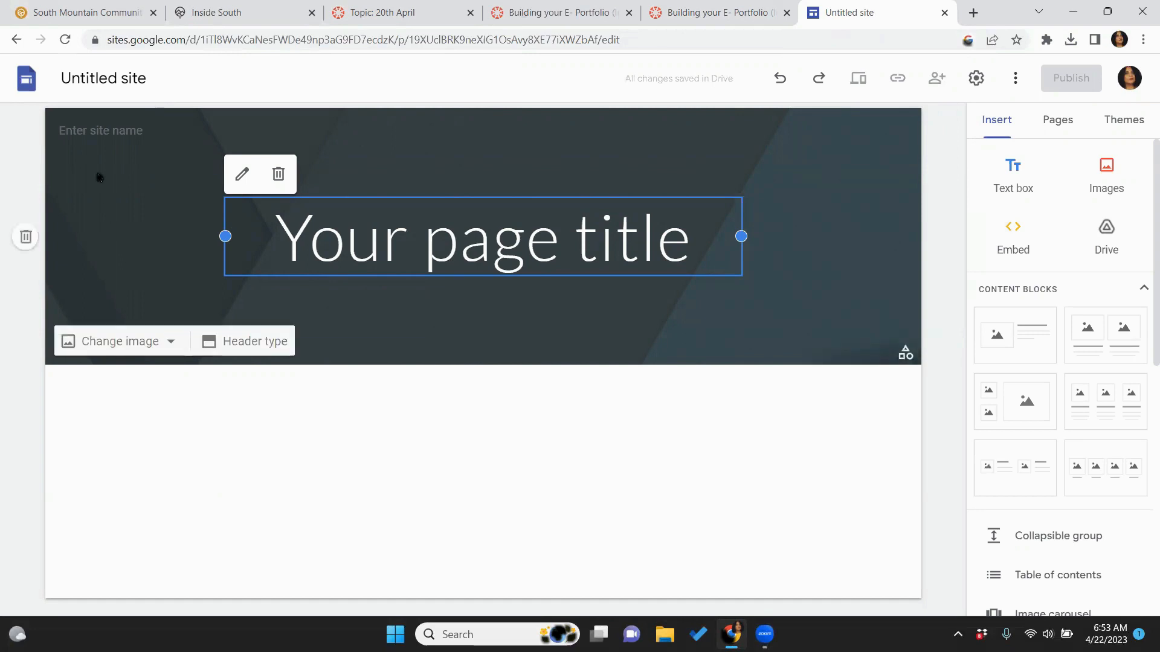
Rename the untitled site file to Portfolio_Recording
left_click(99, 83)
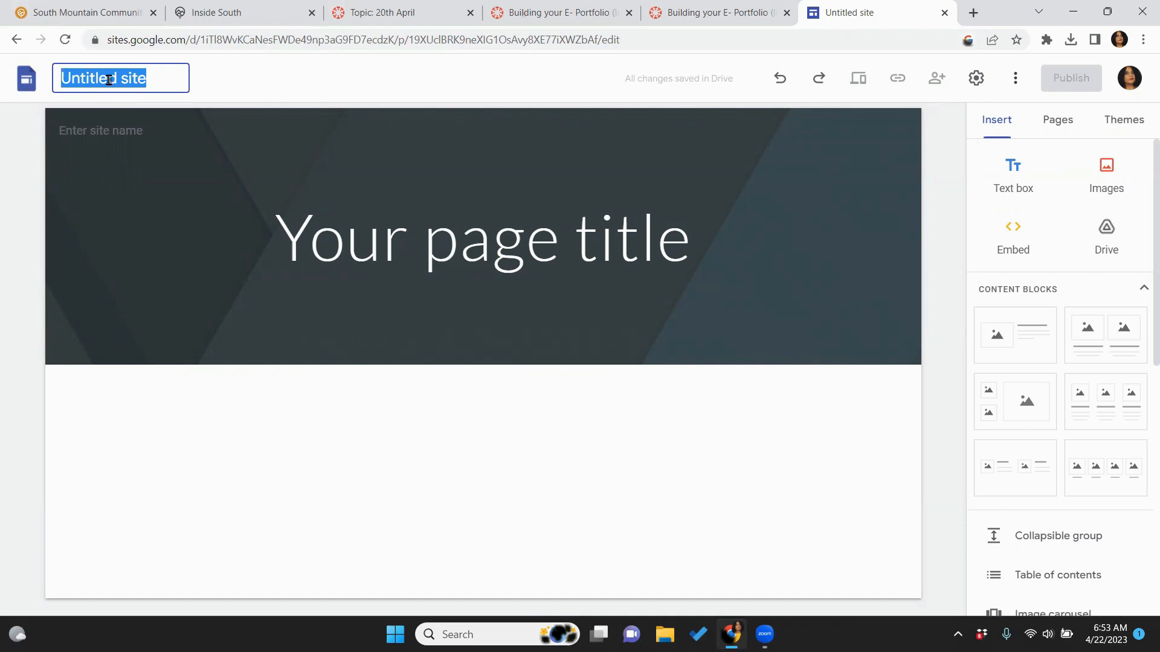
type("Portfolio_")
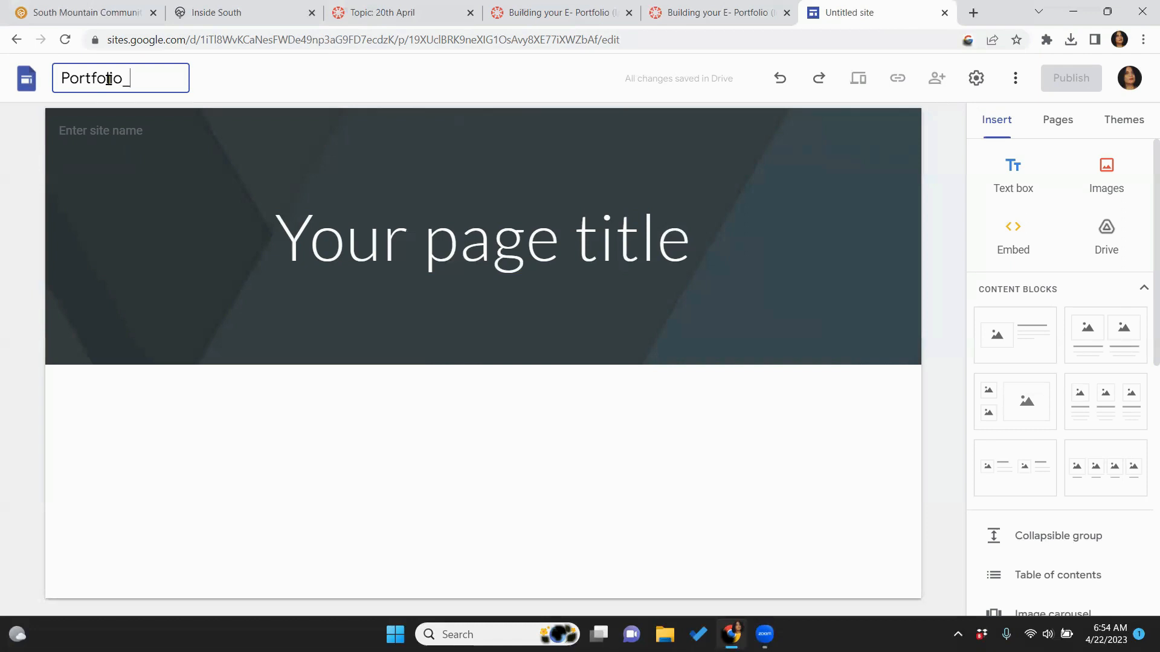
type("Recording")
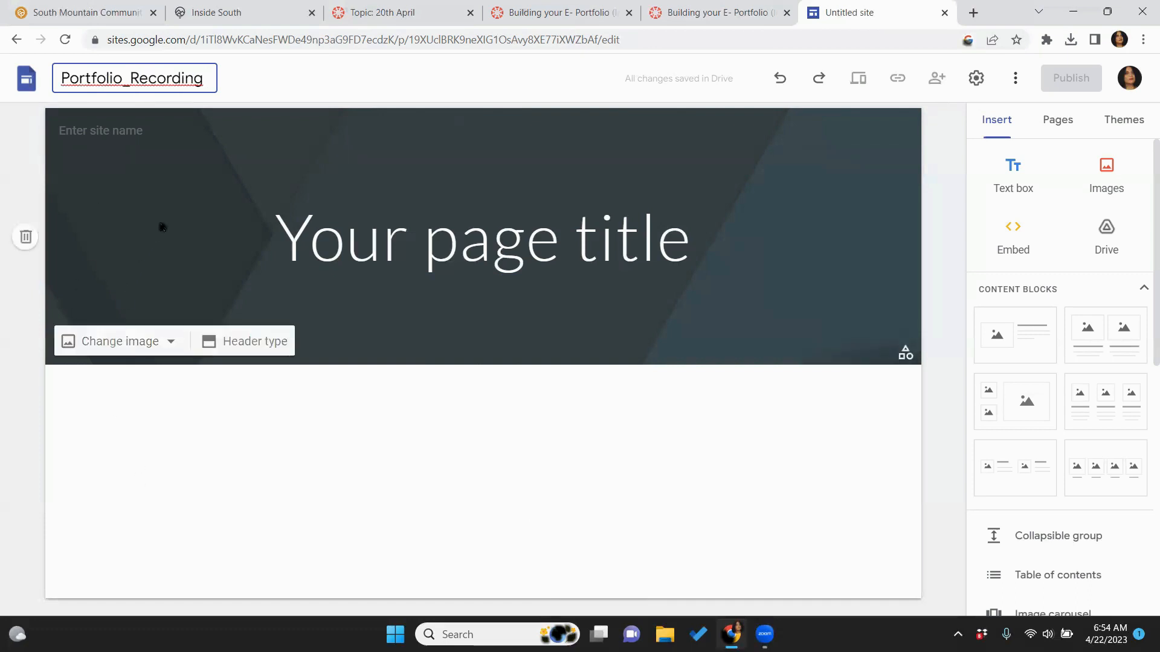
key("Return")
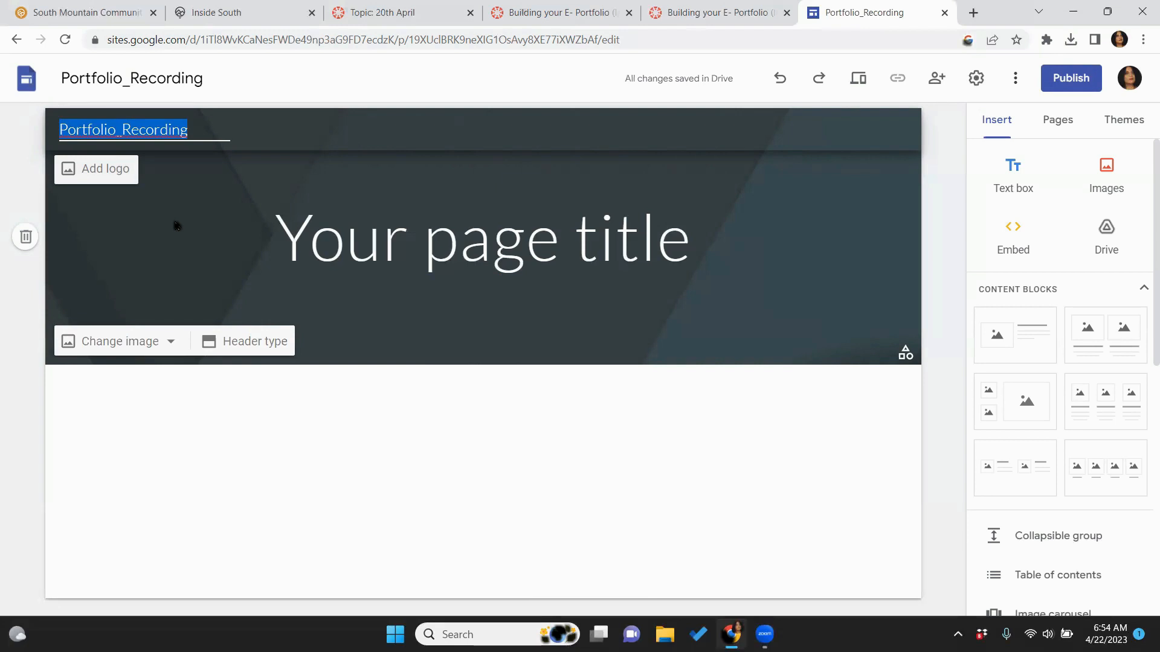
Enter the owner's name as the site name in the header
key("Caps_Lock")
type("R")
key("Caps_Lock")
type("oops Sen")
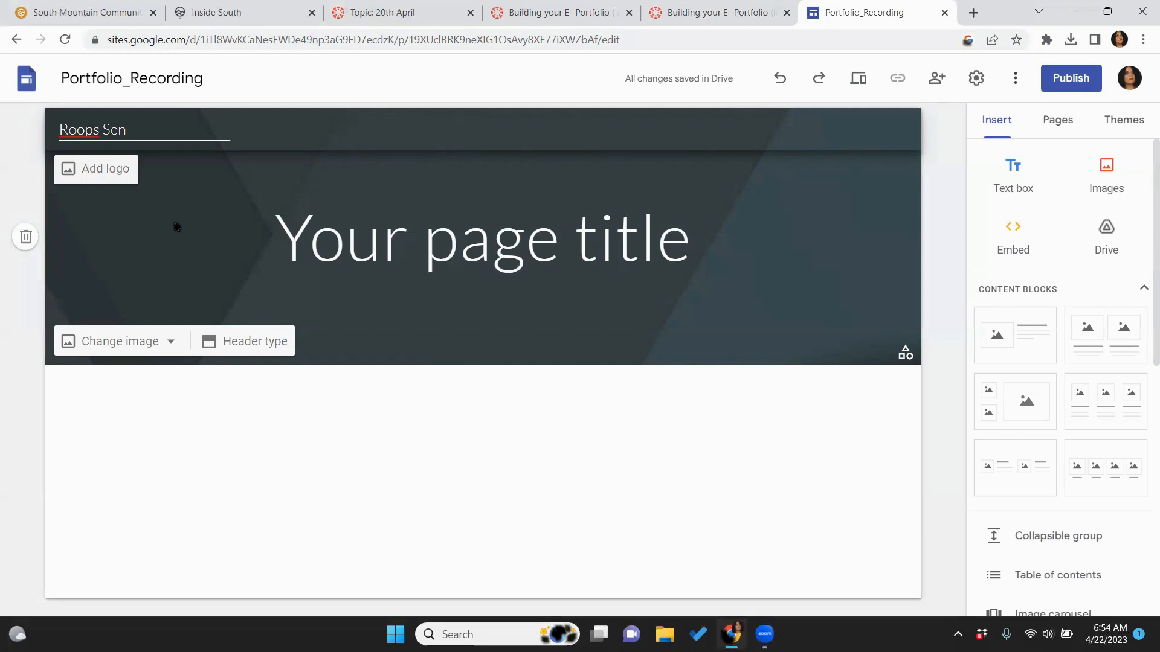
Begin a logo upload and browse through CIS 105 > Portfolio to the 1_Home Page template folder
left_click(94, 170)
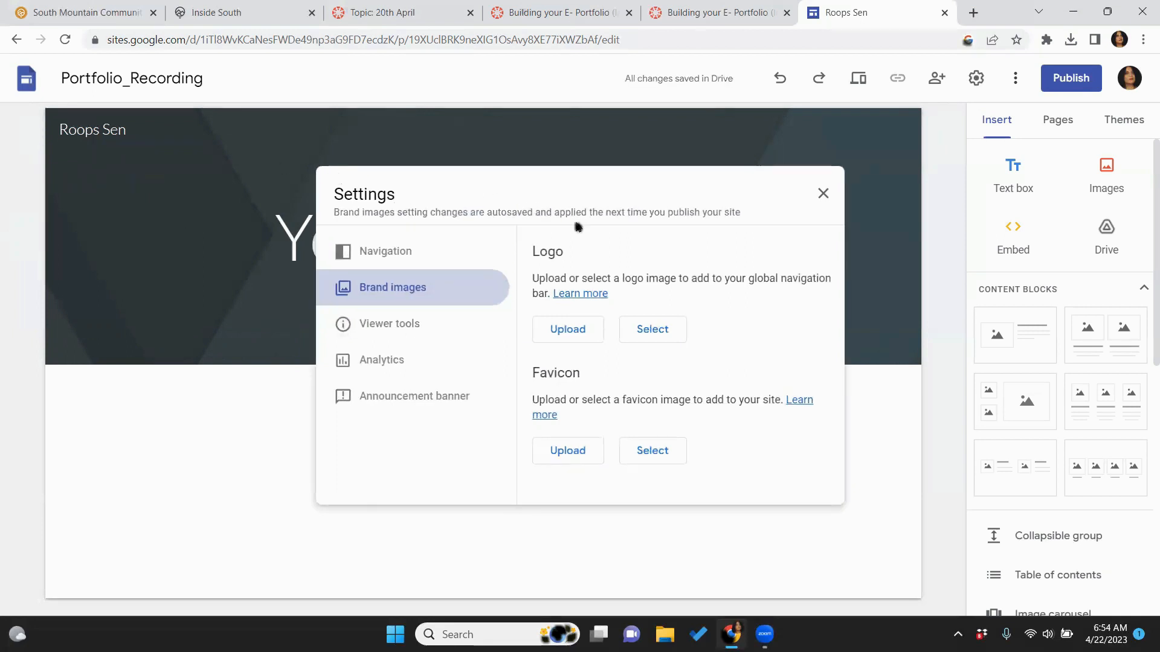
left_click(562, 337)
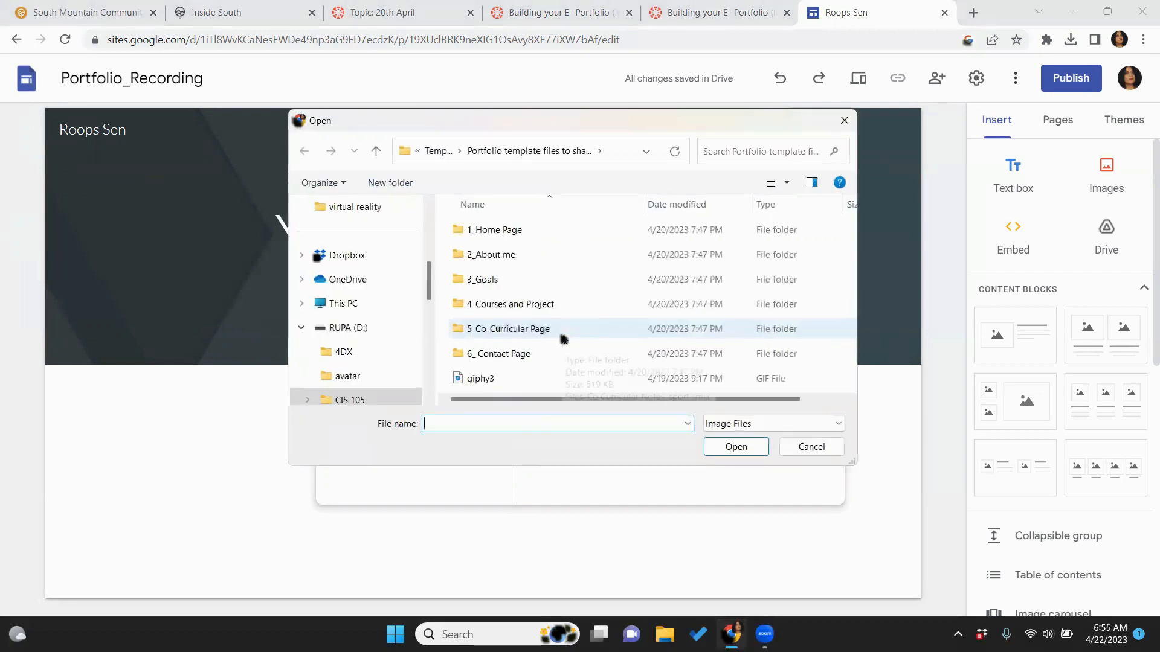
left_click(366, 329)
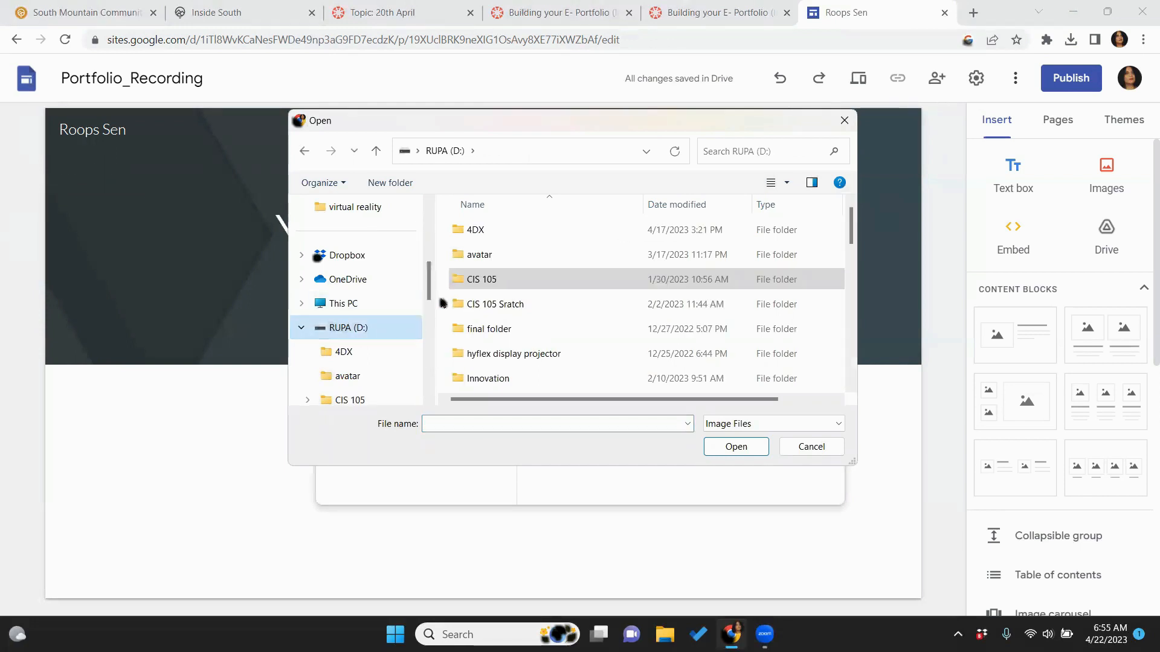
left_click(373, 333)
double_click(461, 279)
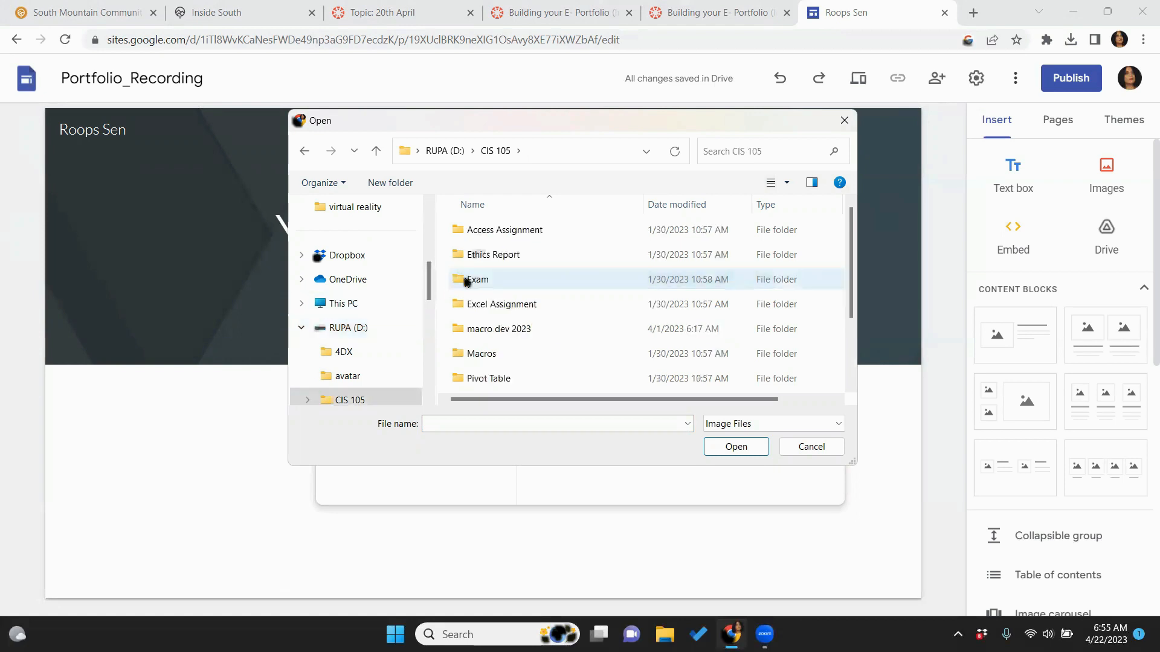
scroll(859, 325, "down", 2)
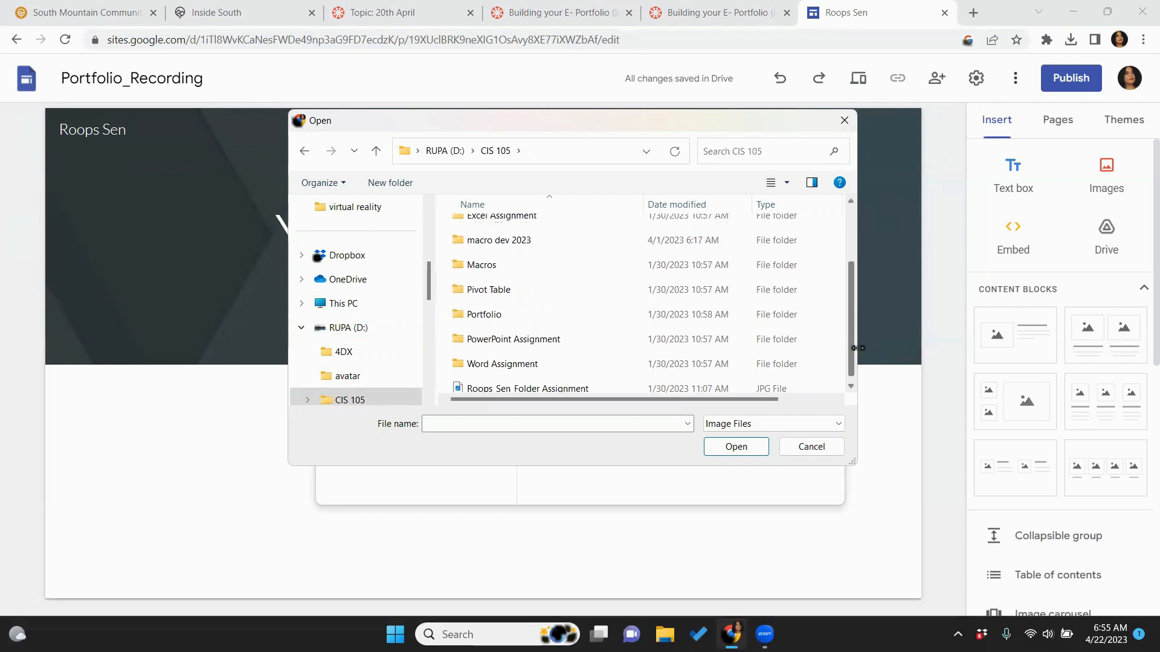
left_click(507, 318)
double_click(507, 319)
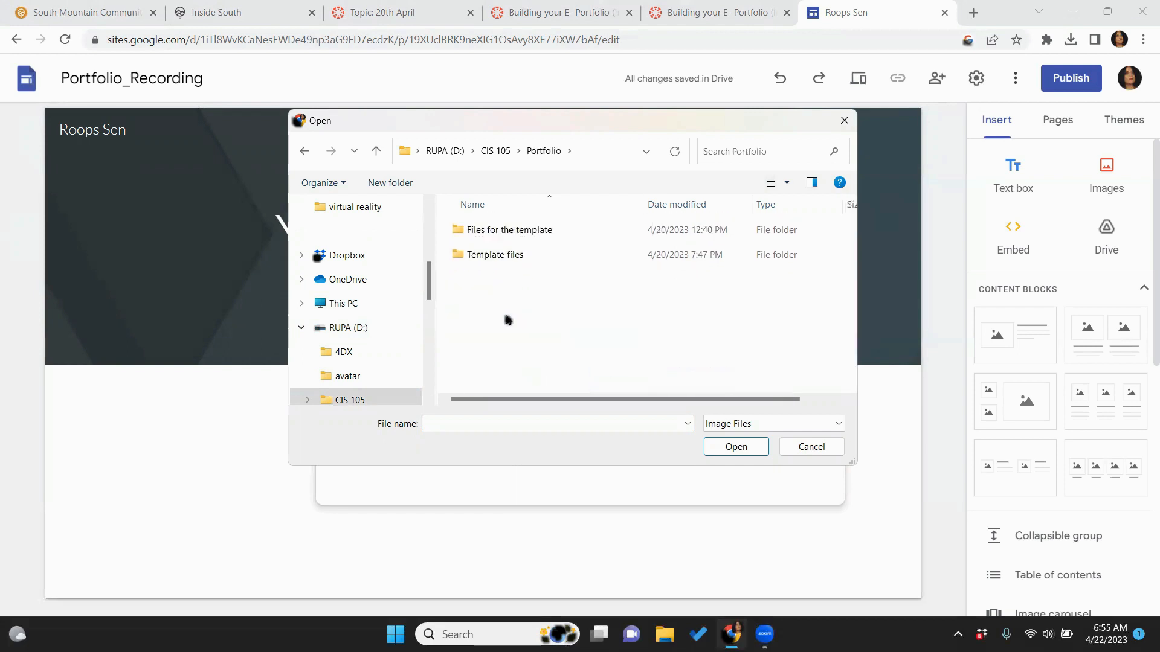
double_click(535, 232)
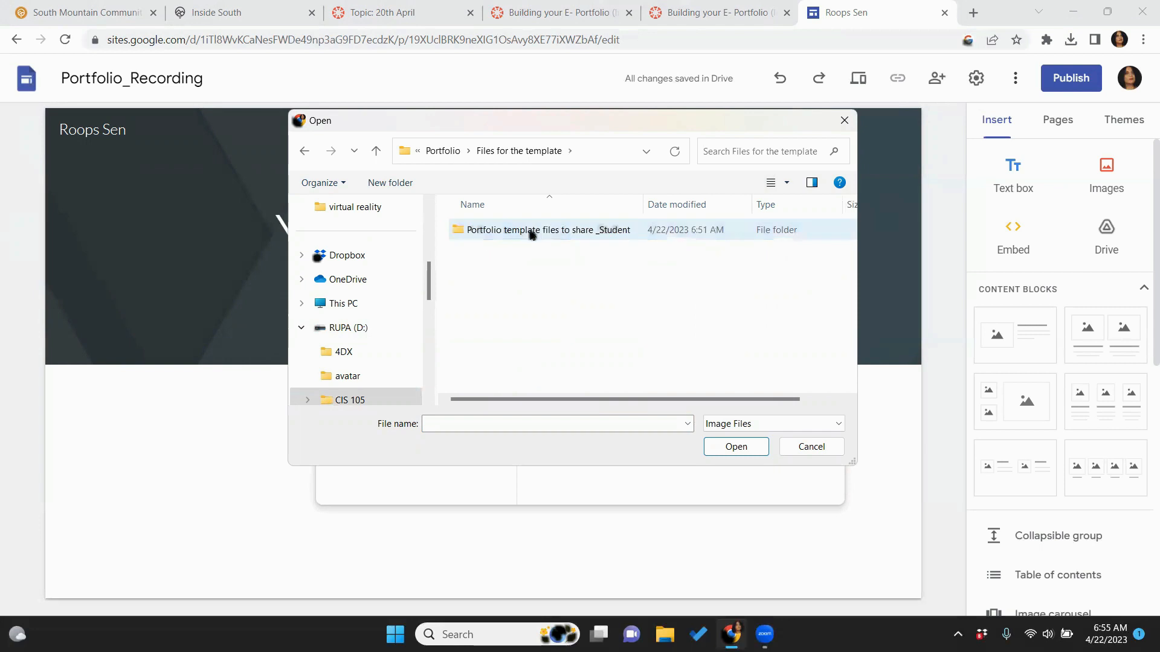
double_click(530, 231)
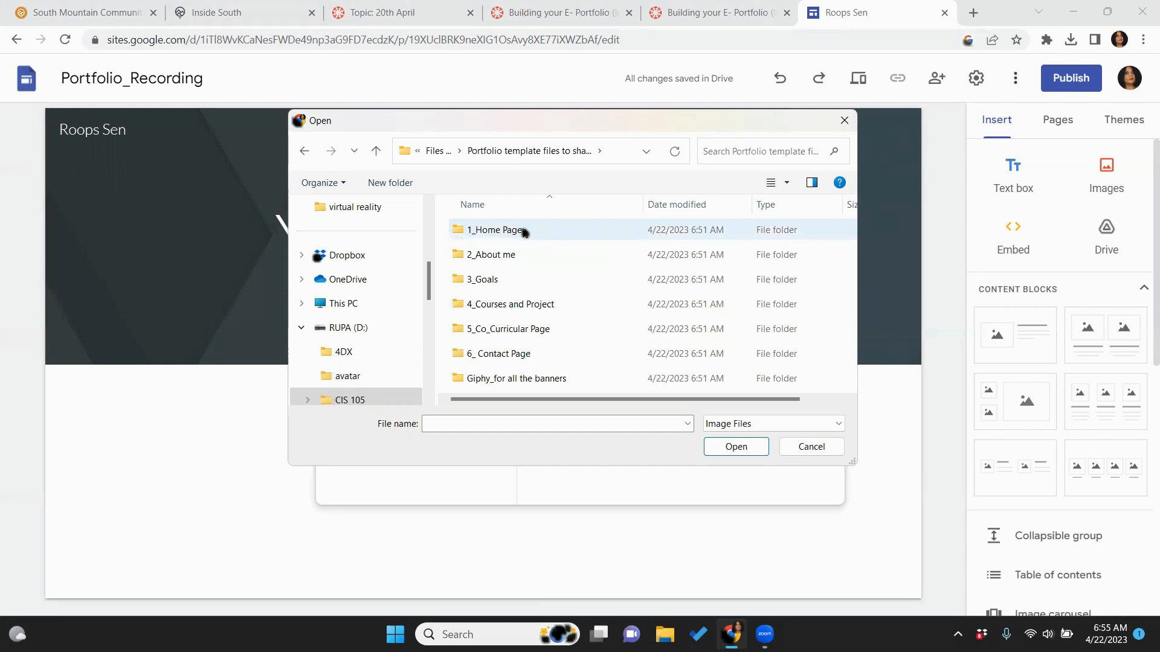
double_click(523, 231)
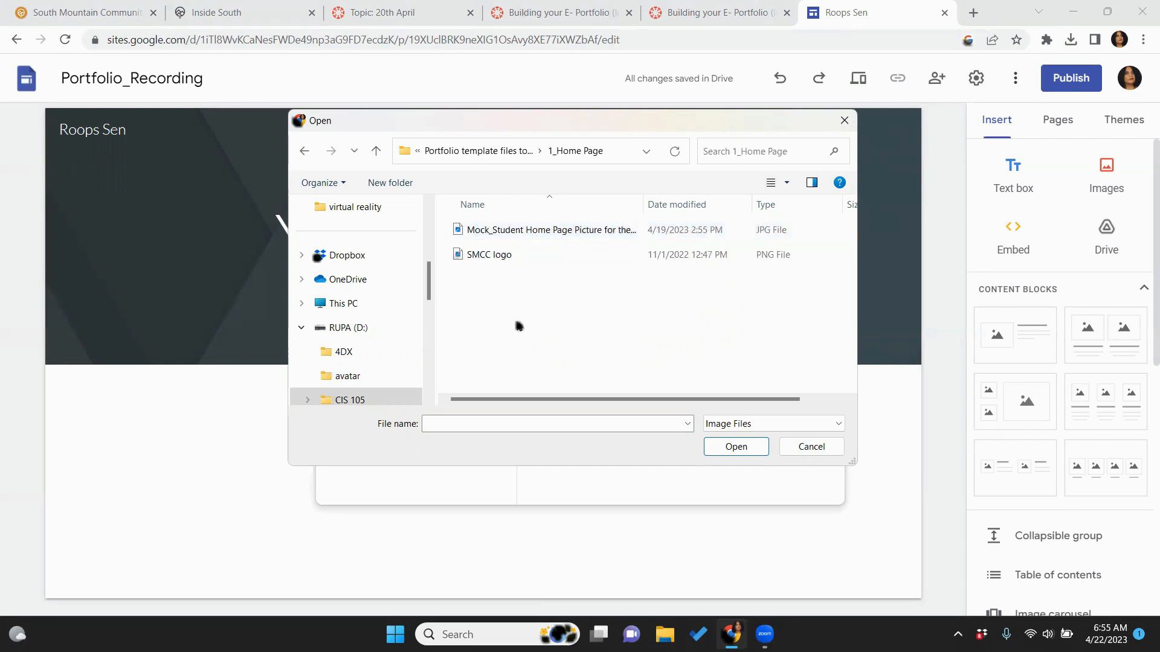
Upload the SMCC logo to the header and set the theme to the logo's colour
left_click(483, 258)
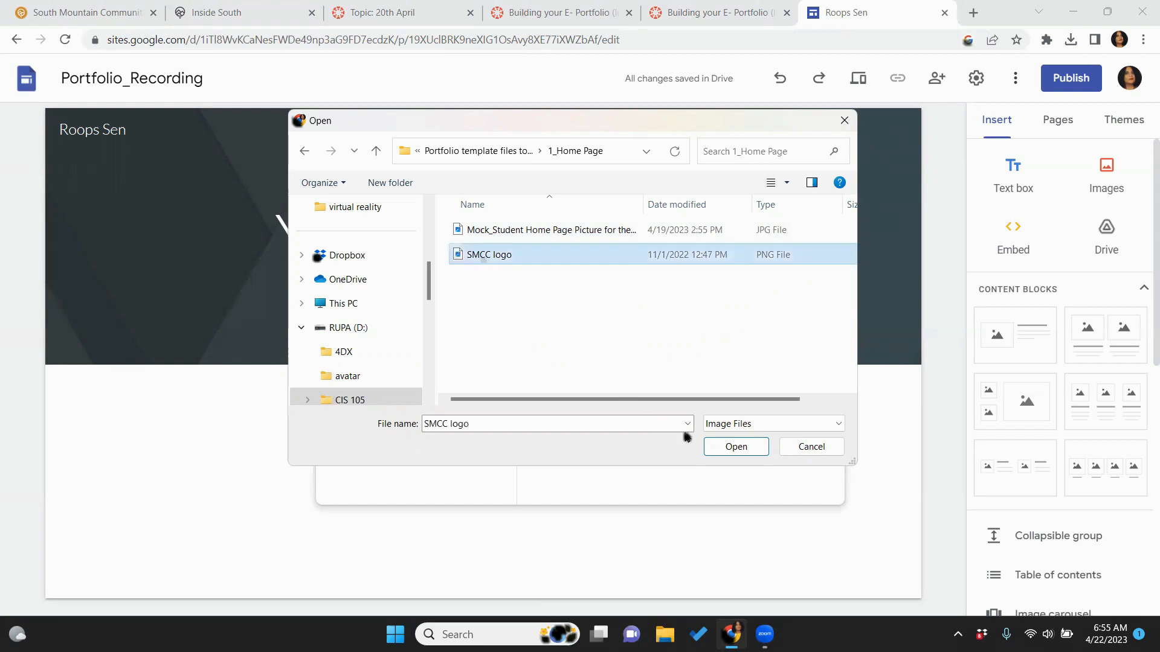
left_click(733, 449)
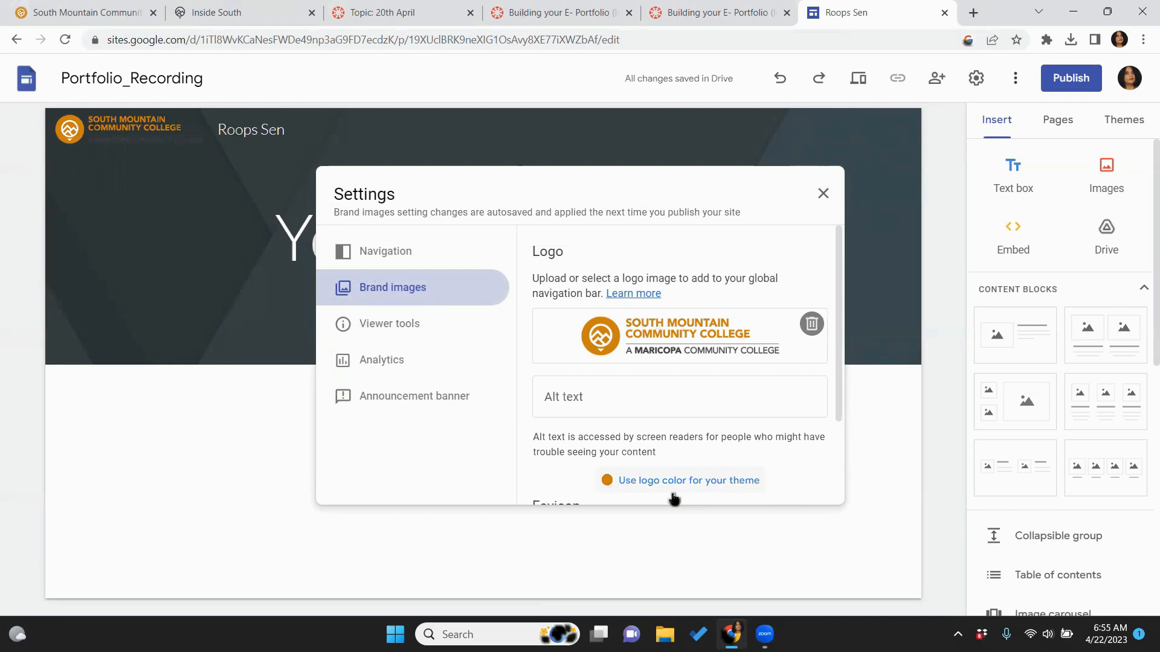
left_click(692, 483)
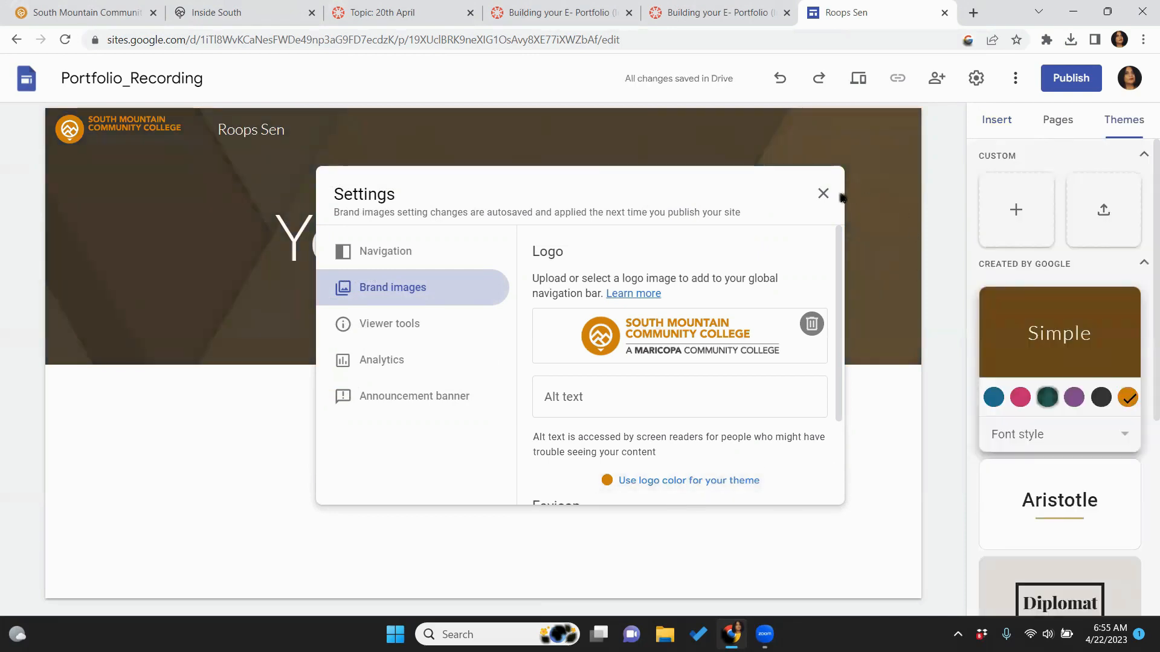
left_click(821, 192)
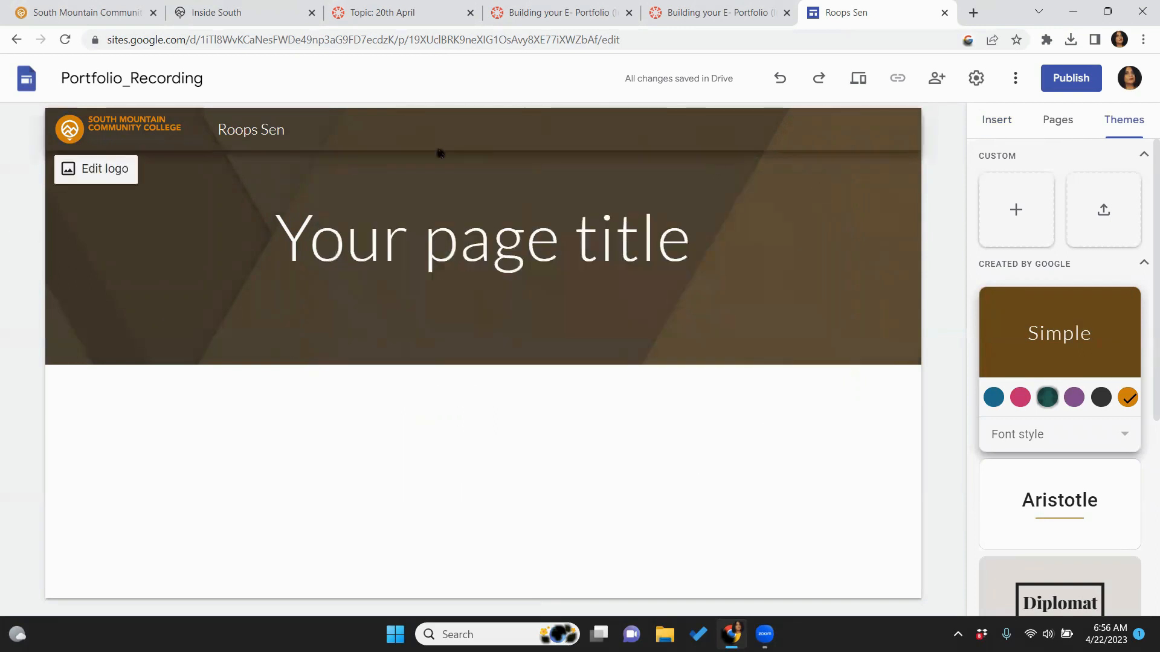
mouse_move(259, 173)
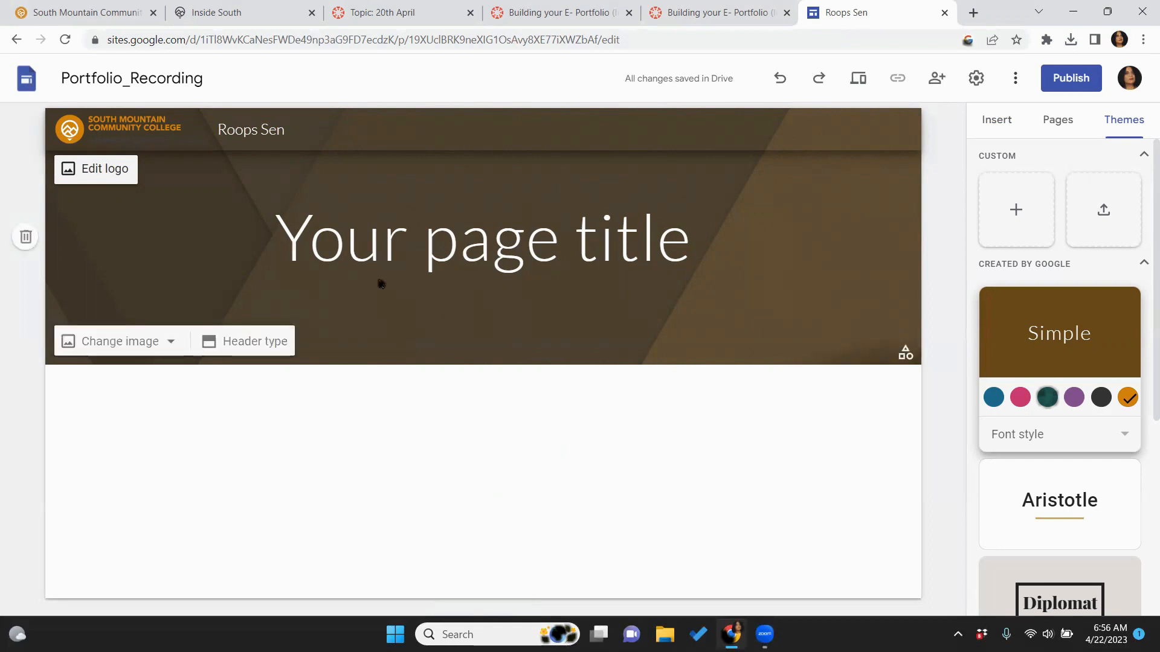
Change the header type to Cover
left_click(246, 354)
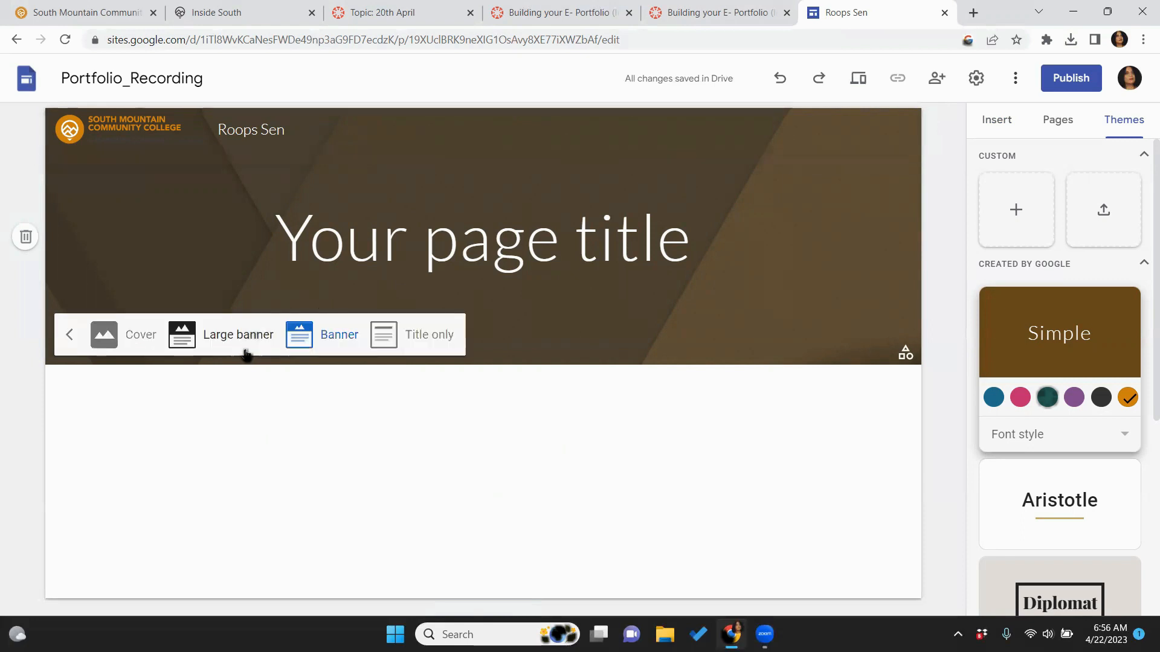
left_click(135, 342)
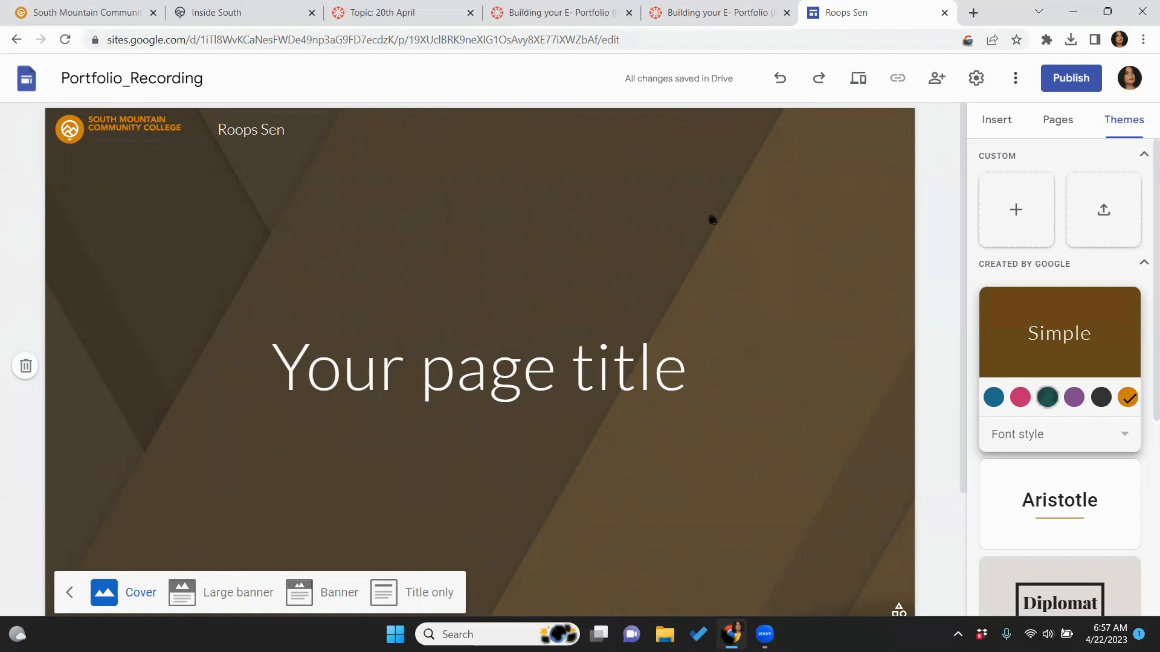
left_click(859, 83)
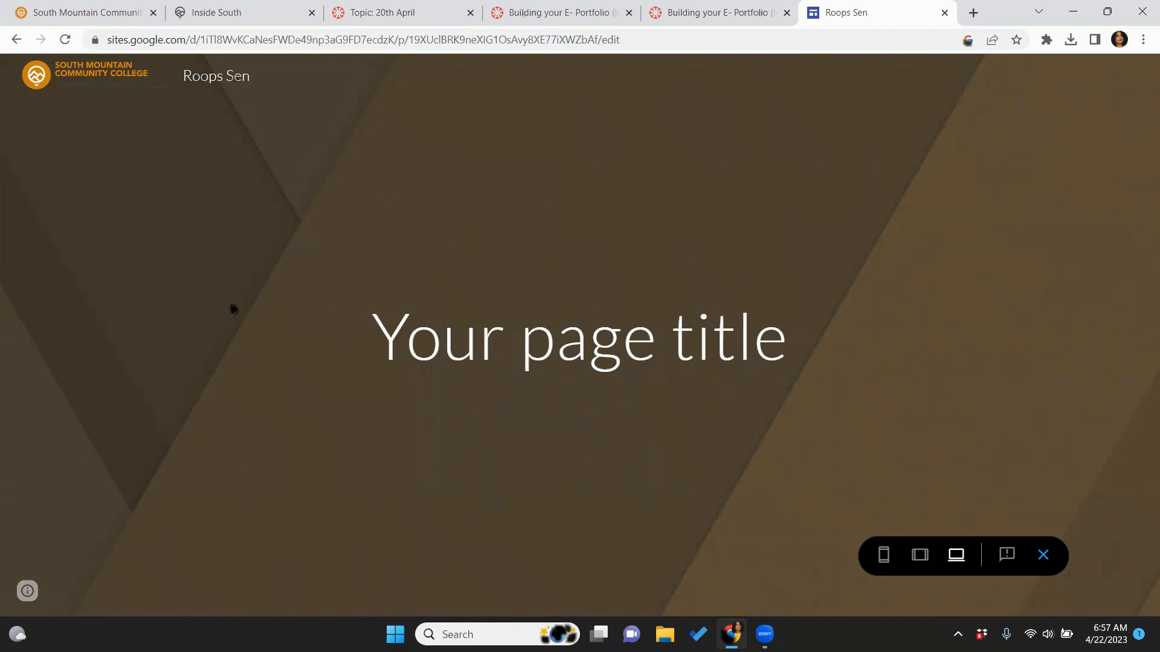
left_click(883, 555)
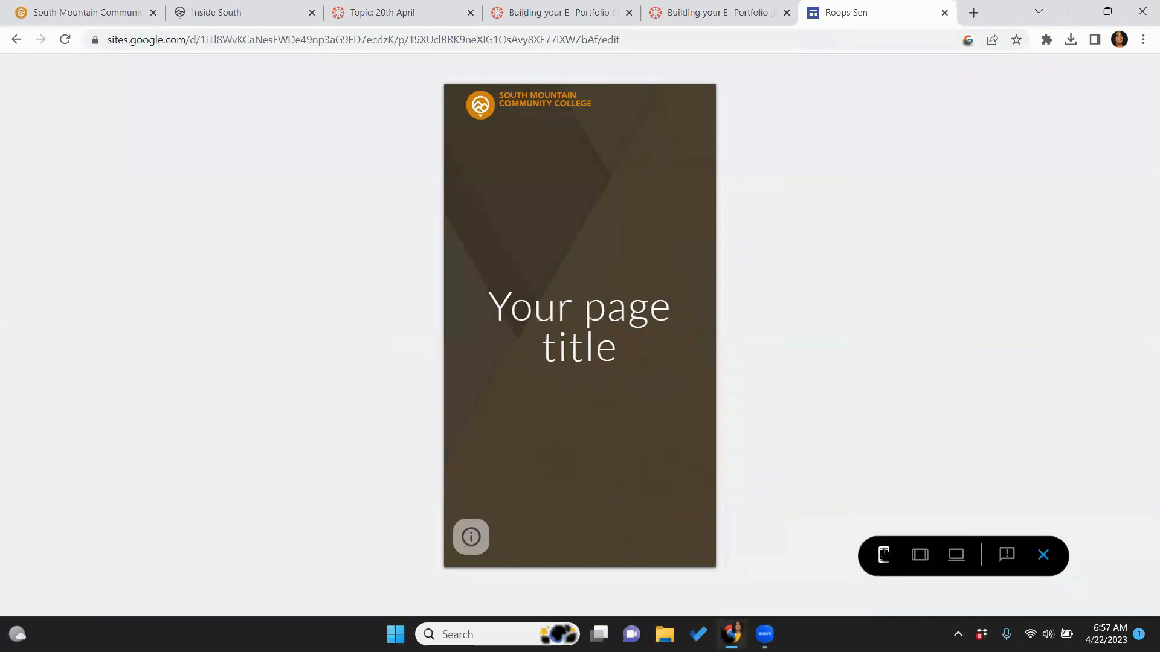
left_click(920, 554)
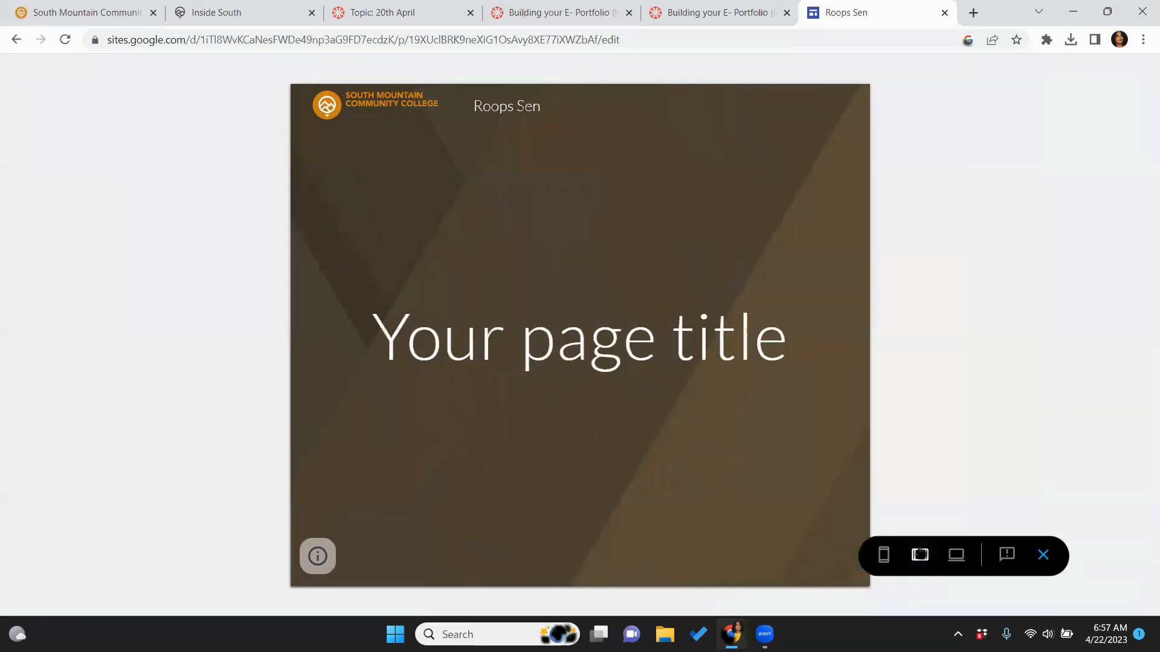
left_click(956, 555)
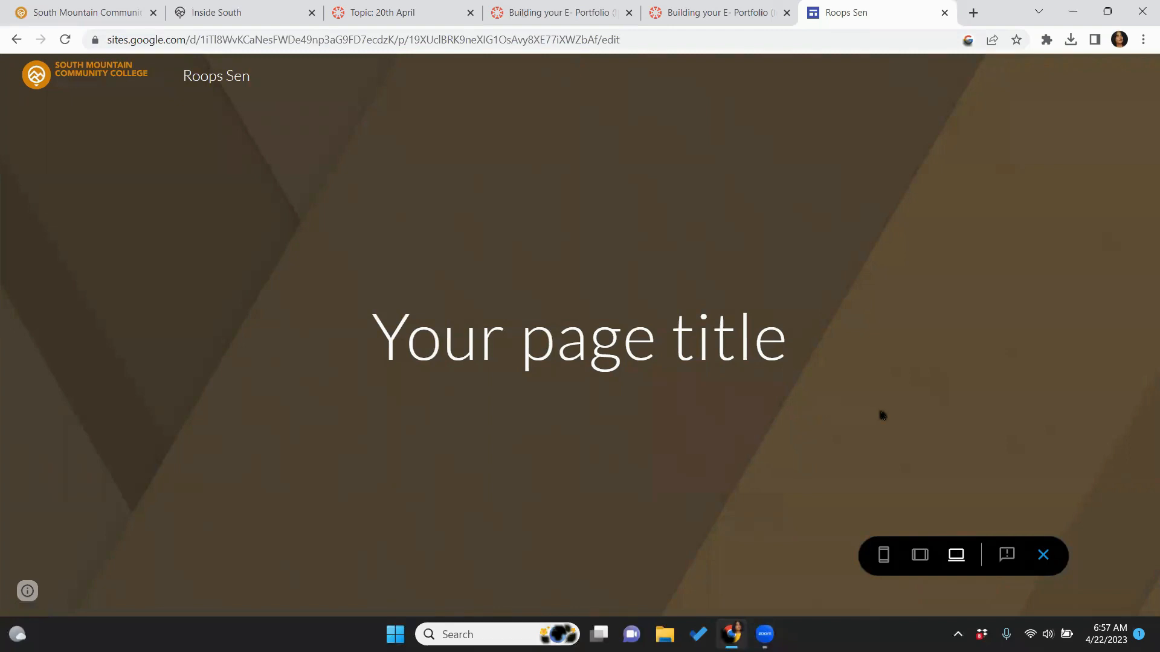
left_click(1043, 555)
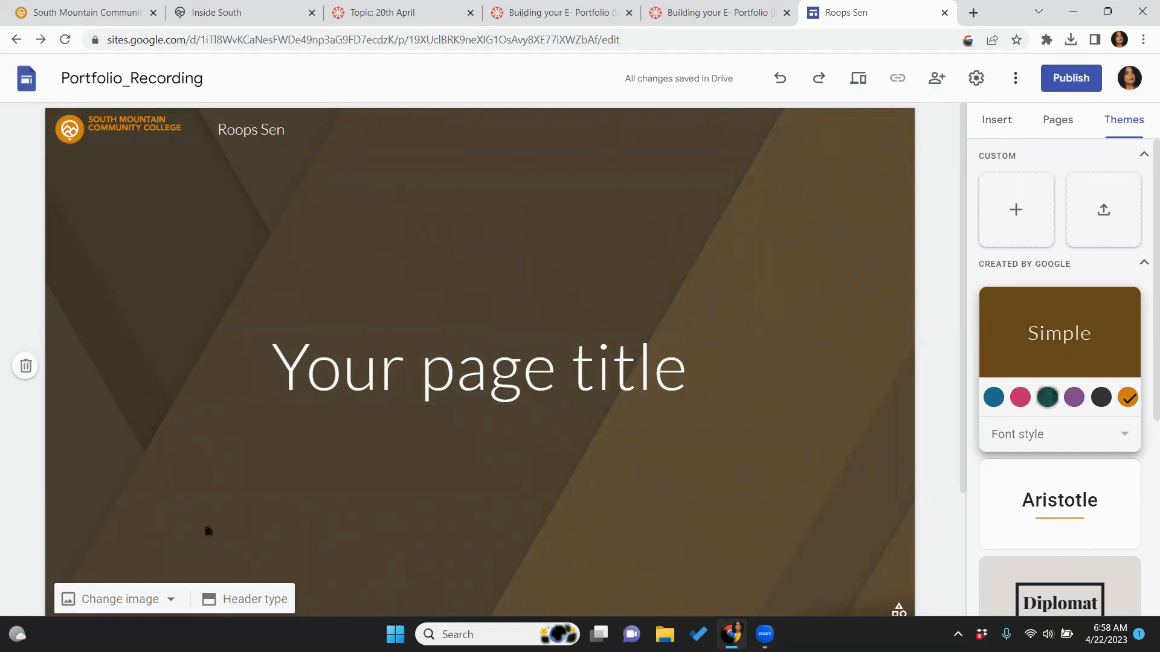
Upload 'Mock_Student Home Page Picture for the template' as the header background image
left_click(115, 601)
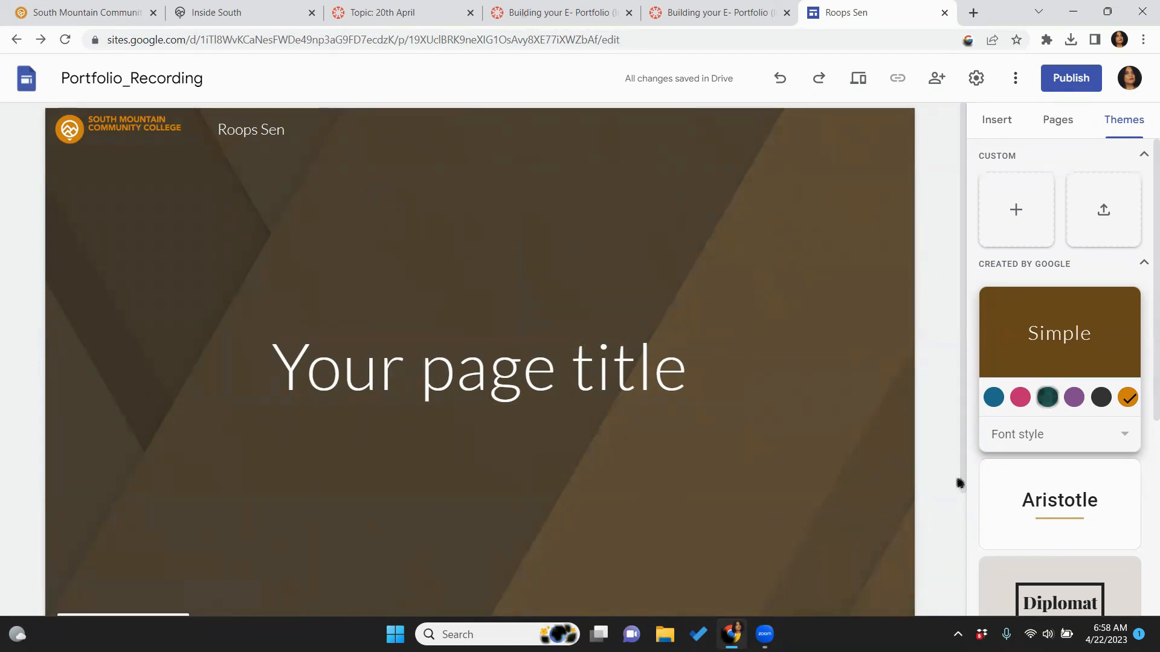
left_click_drag(961, 483, 966, 559)
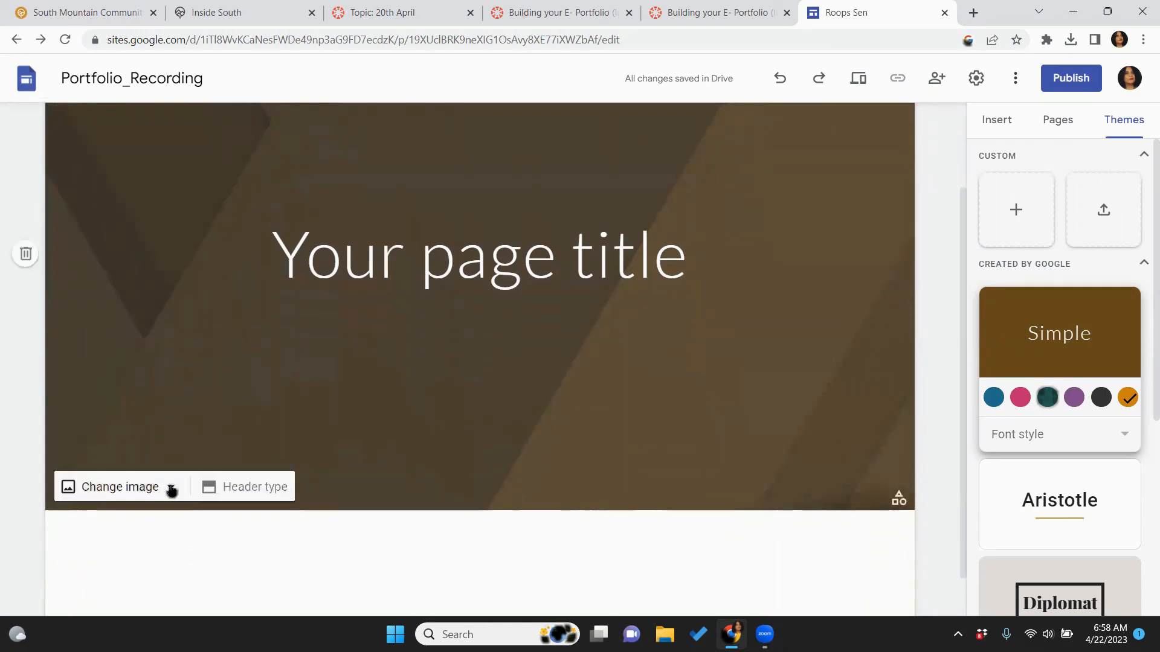
left_click(171, 489)
left_click(115, 529)
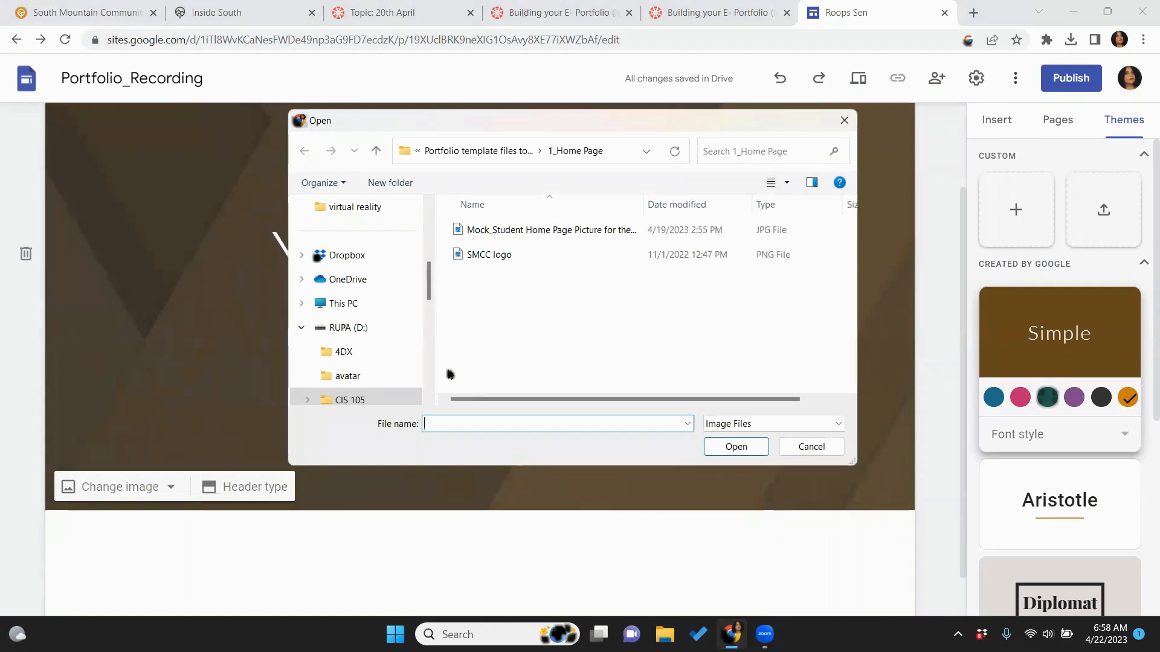
left_click(559, 236)
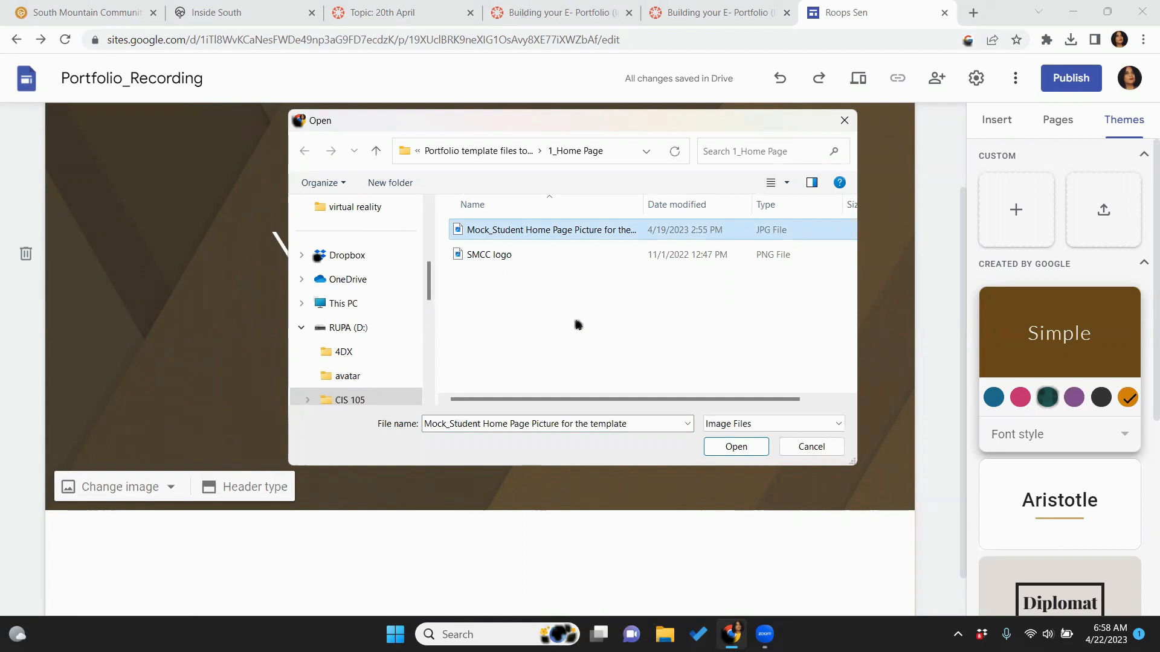
left_click(734, 448)
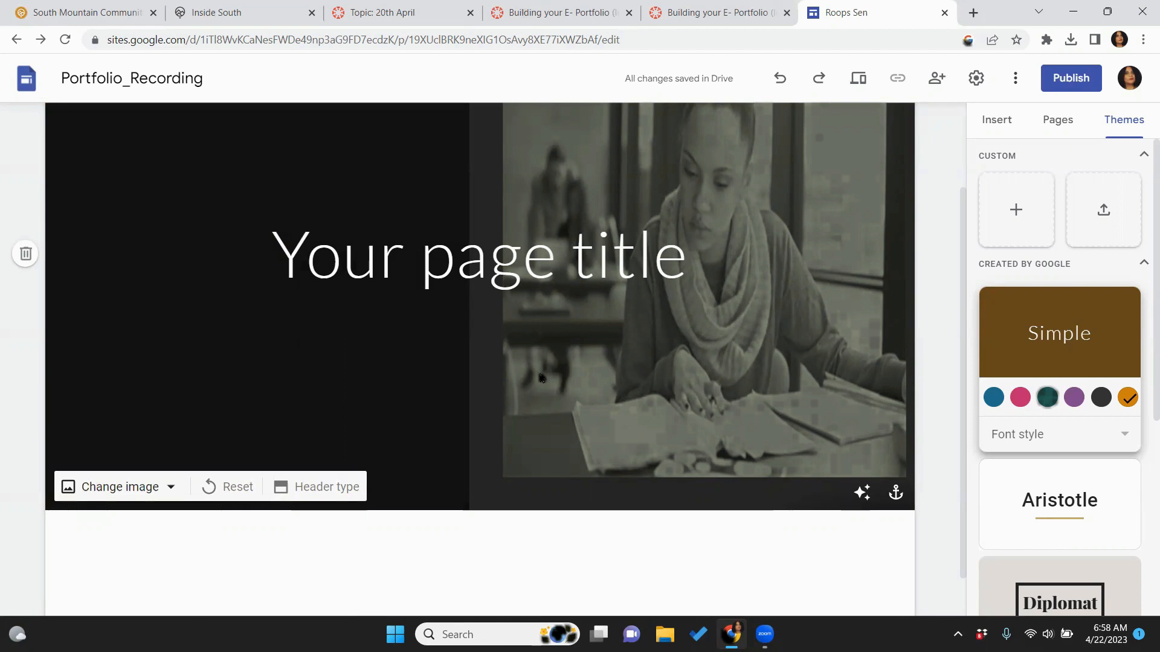
Replace the 'Your page title' placeholder with 'E-Portfolio'
left_click(413, 249)
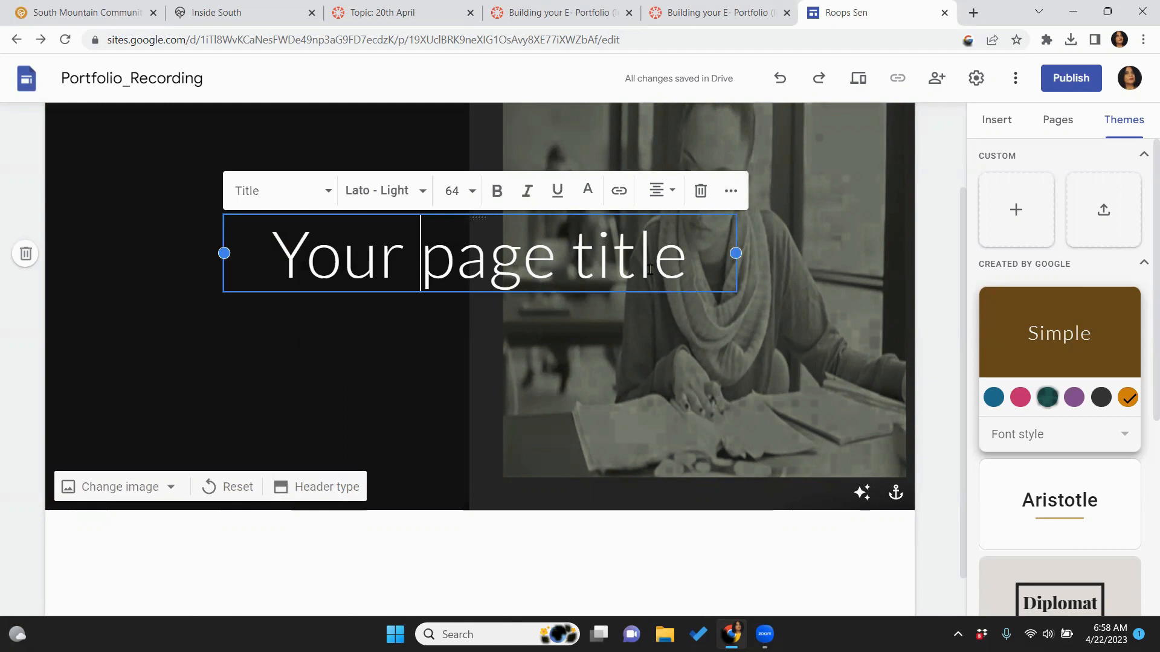
left_click_drag(690, 261, 273, 258)
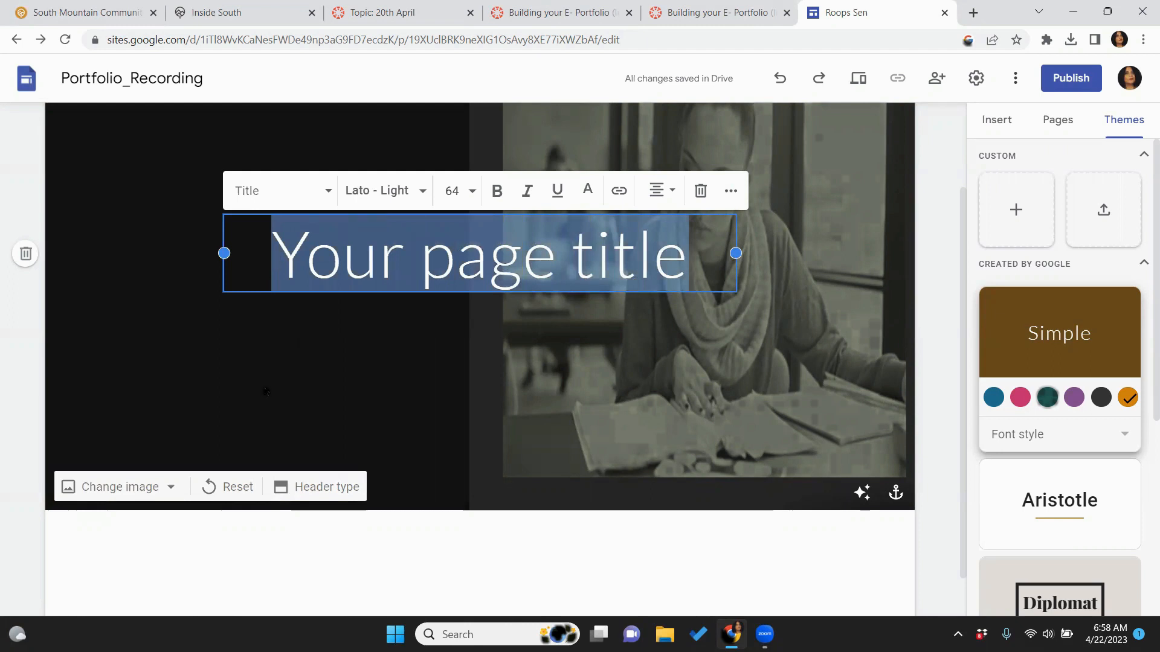
key("Caps_Lock")
type("E")
key("Caps_Lock")
type("-Portfolio")
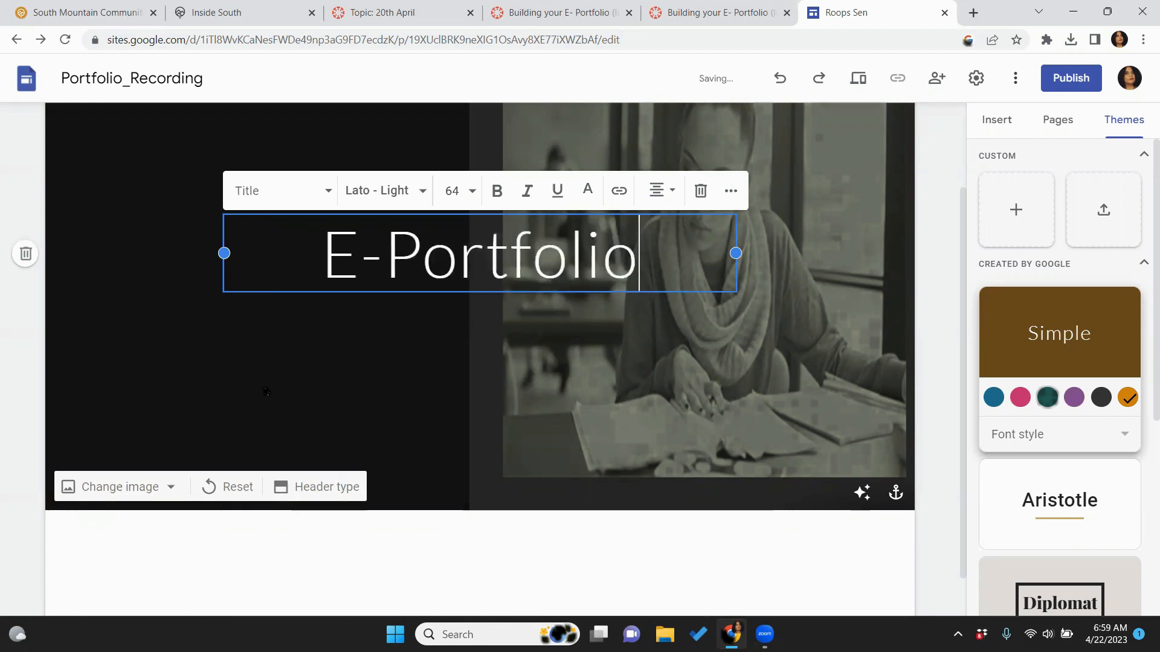
left_click(390, 335)
left_click(434, 280)
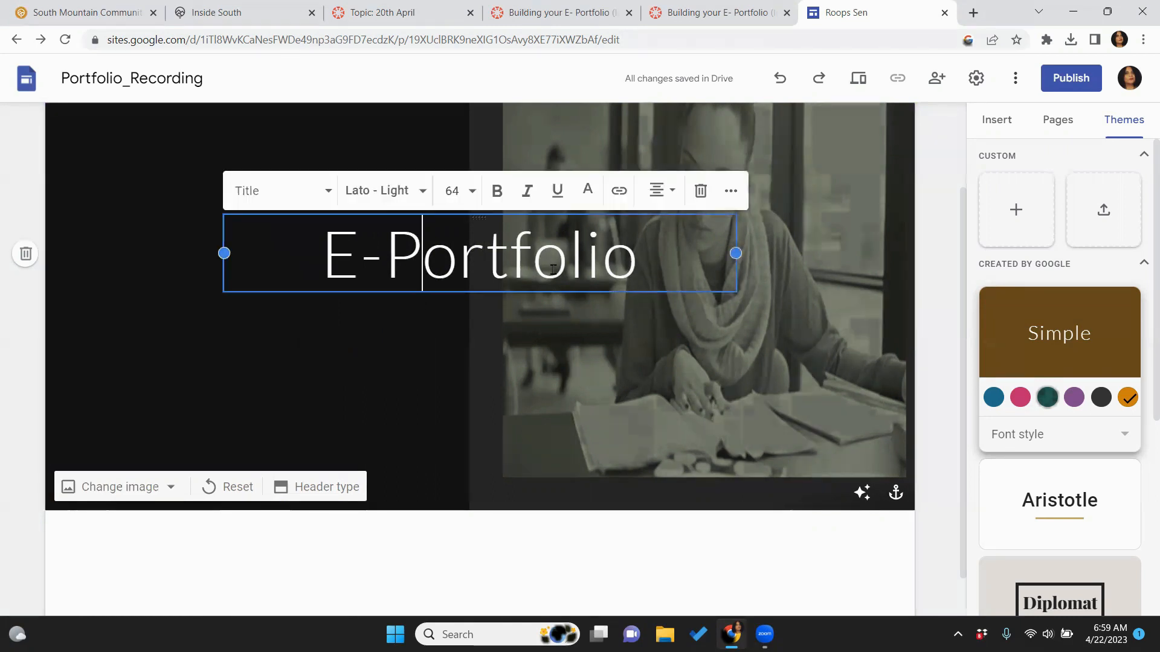
left_click(272, 216)
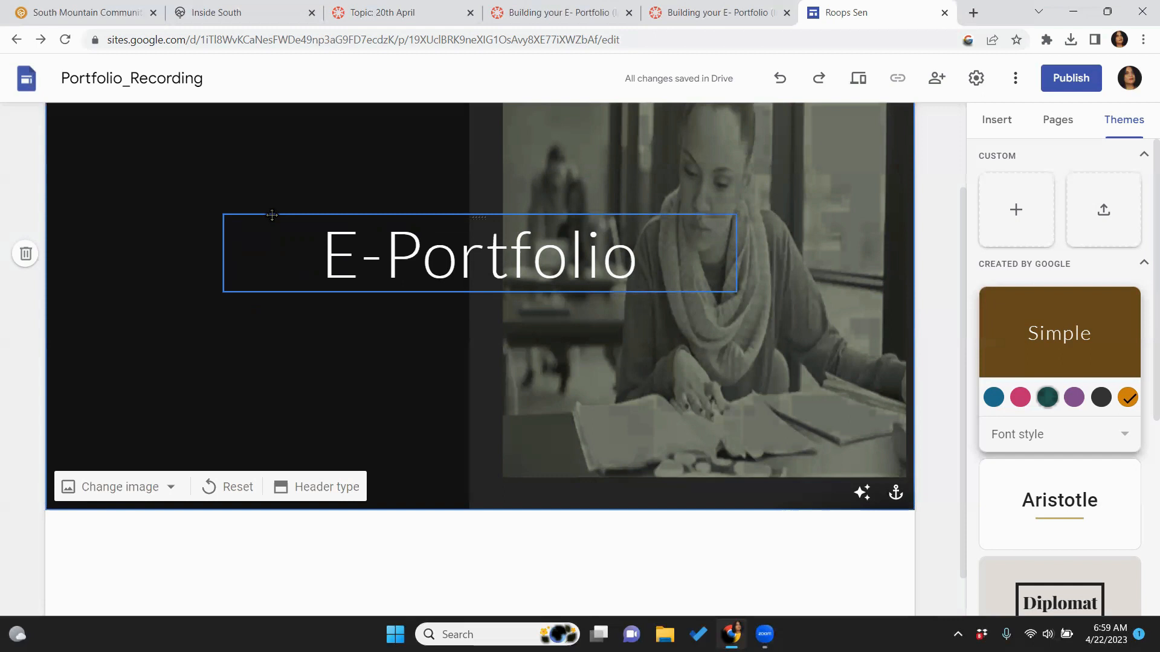
left_click(392, 277)
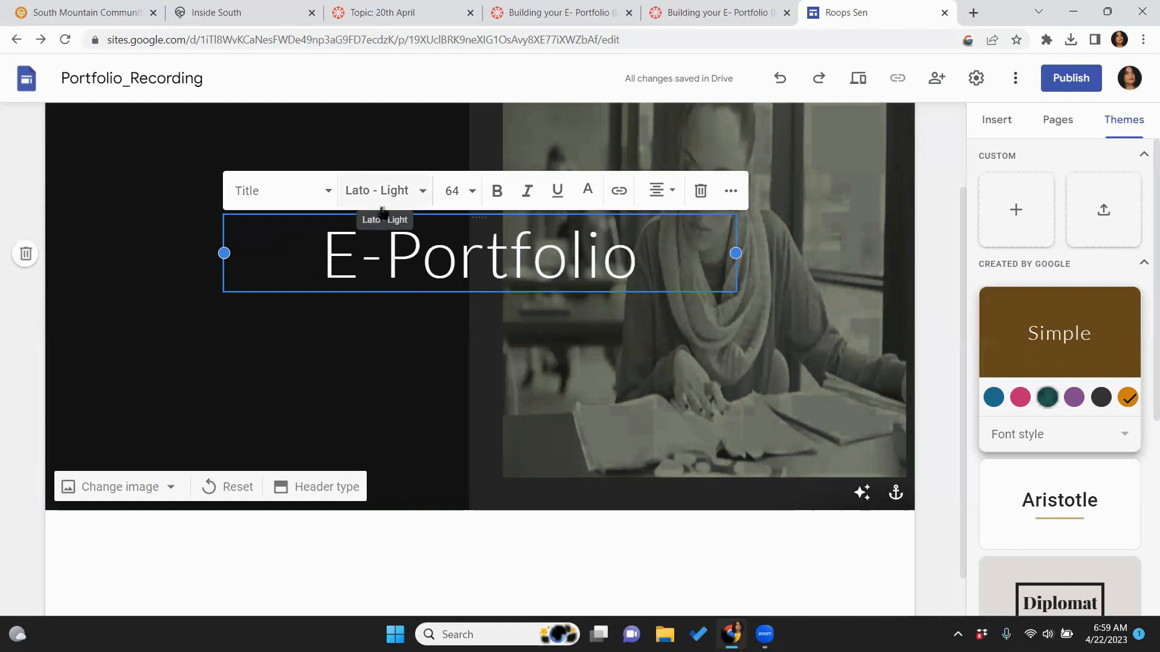
left_click(368, 396)
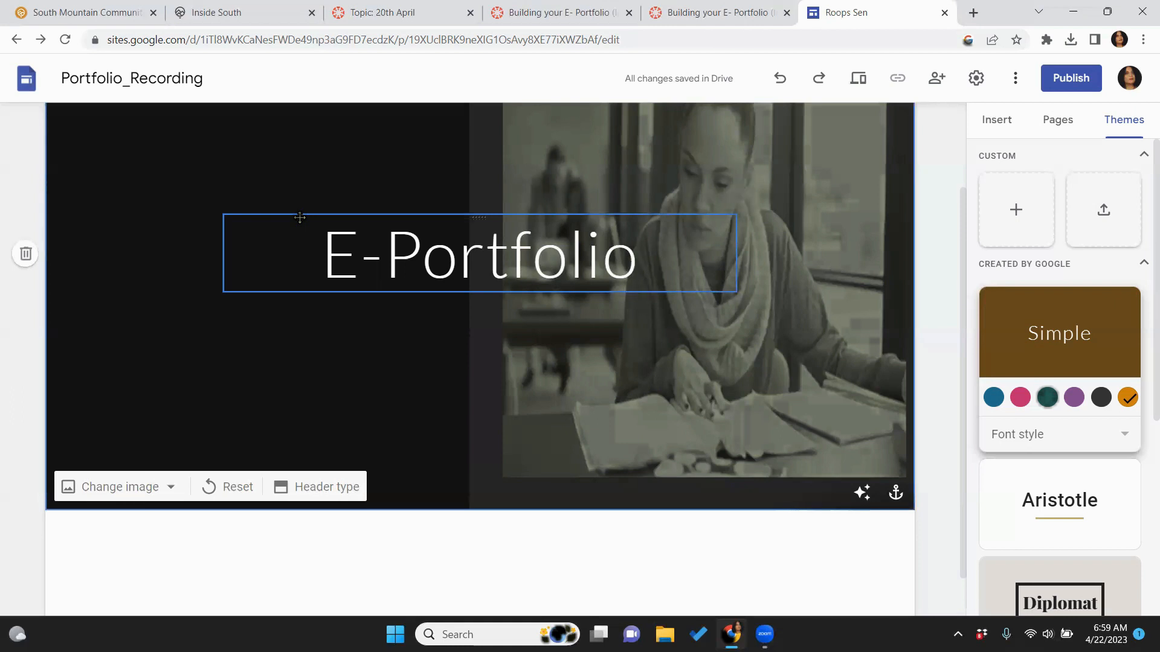
Move the title box over the dark left half of the header and narrow it
left_click_drag(299, 218, 109, 238)
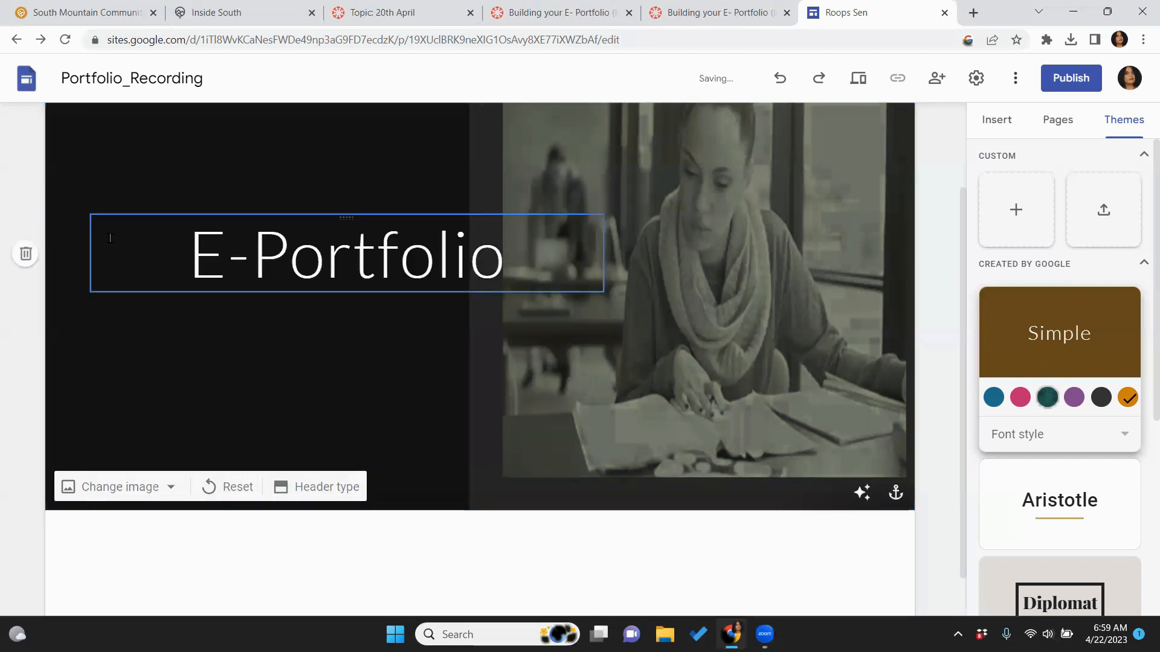
left_click(599, 254)
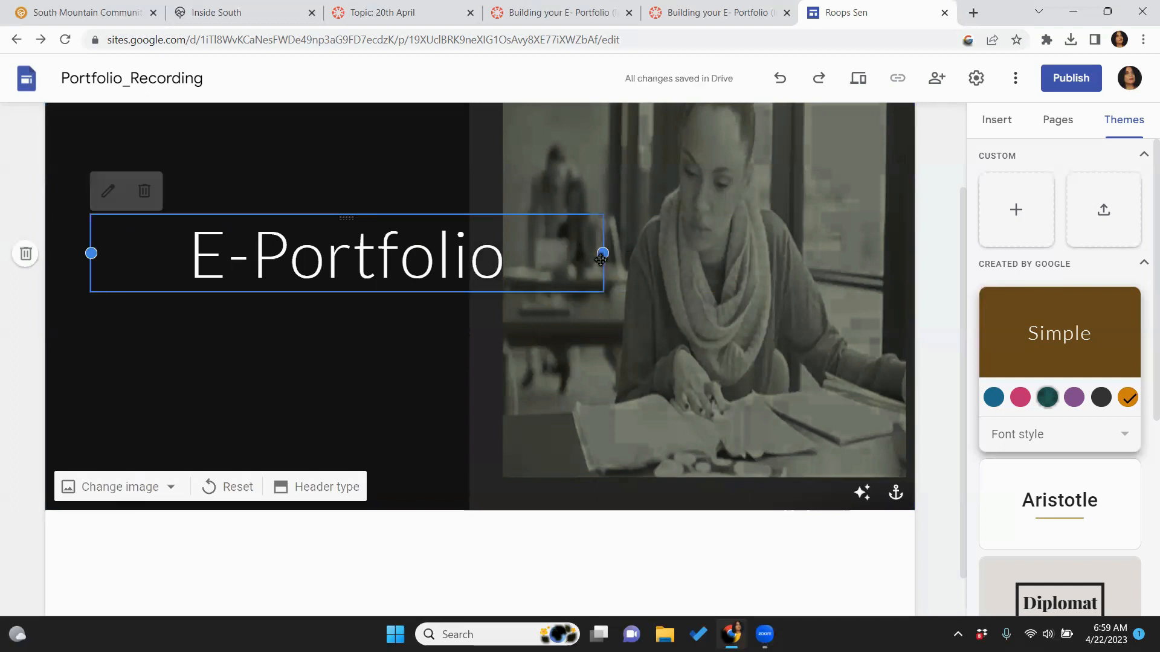
left_click_drag(602, 253, 426, 301)
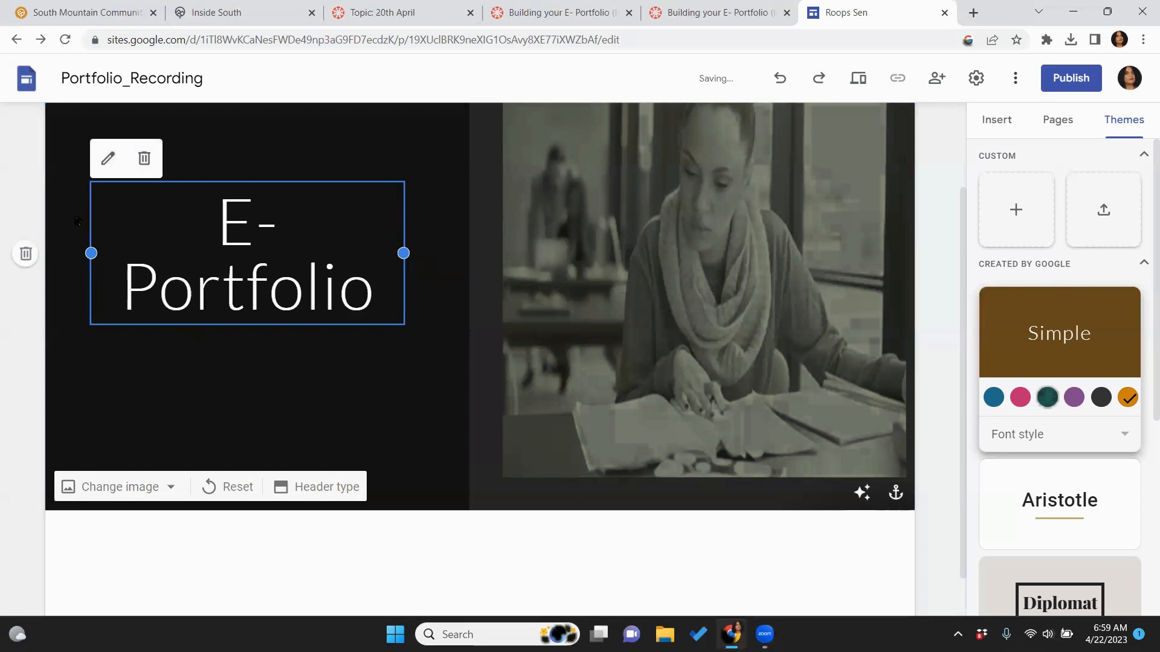
Set the E-Portfolio title's font size to 50
left_click(203, 238)
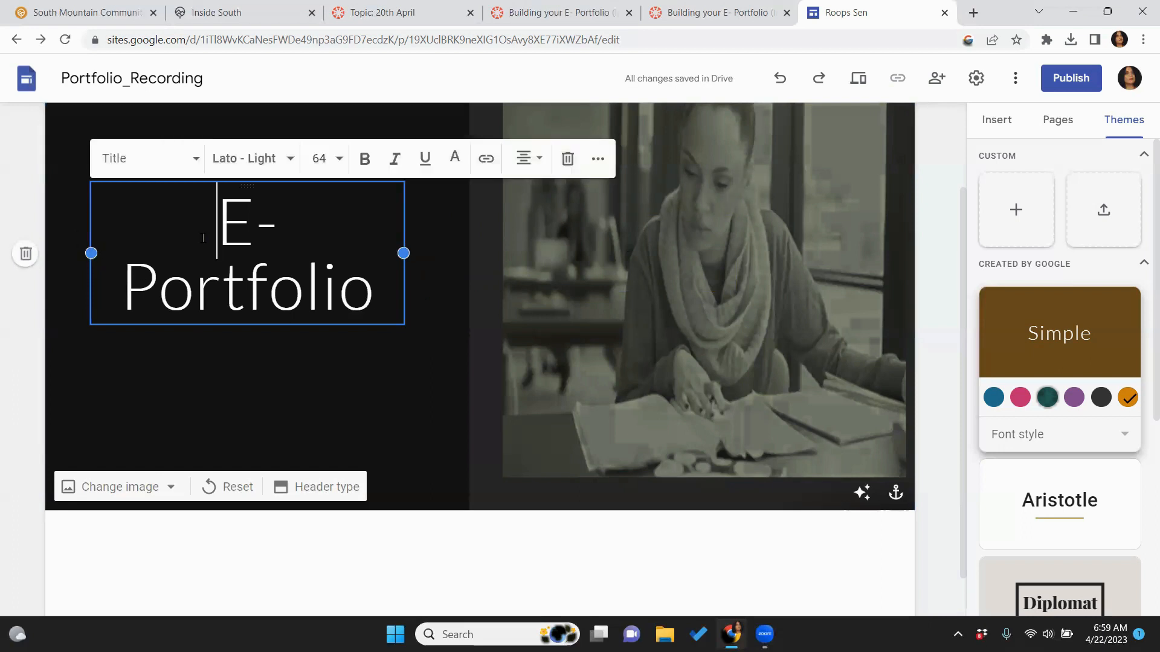
left_click_drag(202, 238, 376, 321)
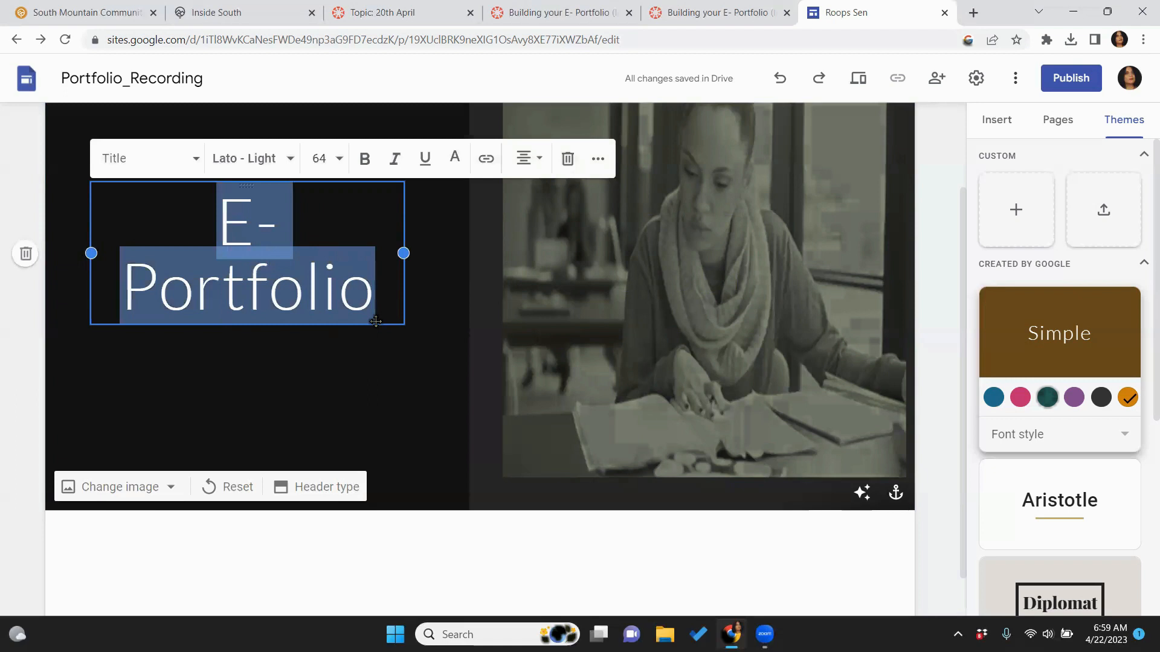
left_click(339, 159)
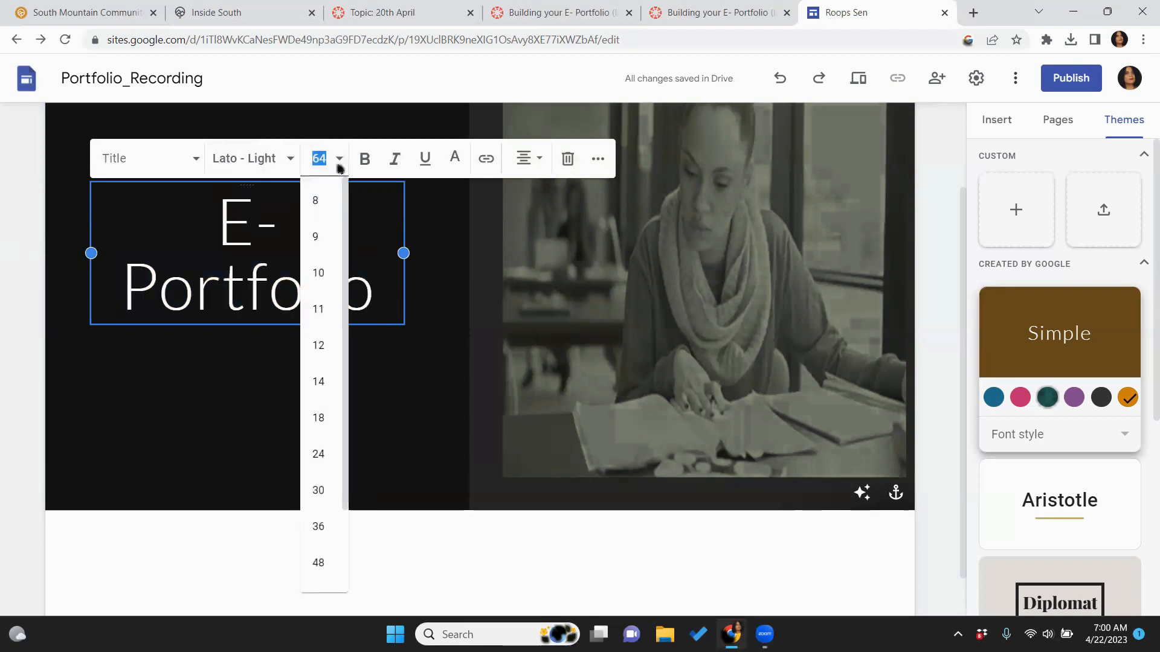
type("50")
left_click(444, 403)
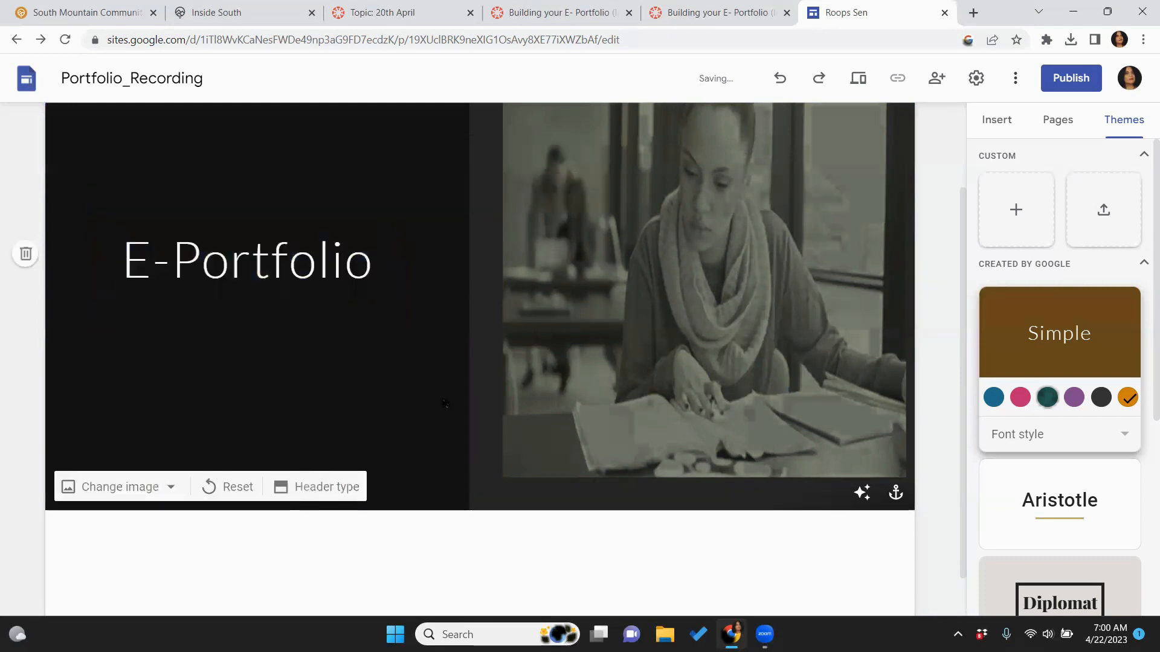
left_click(314, 241)
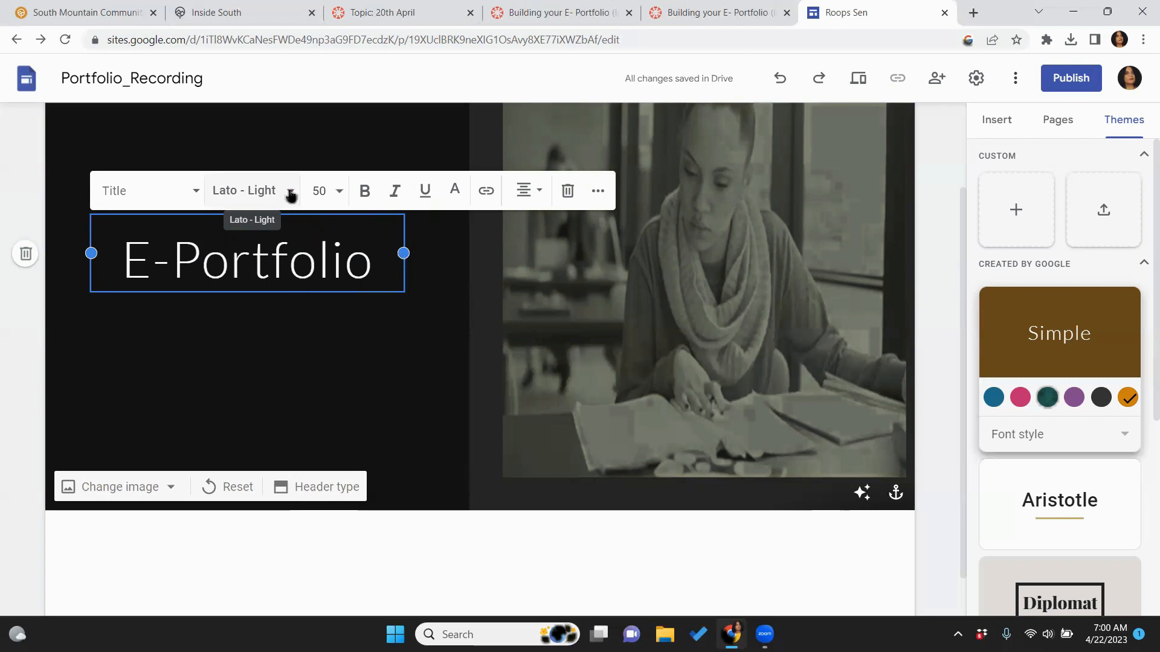
left_click(354, 385)
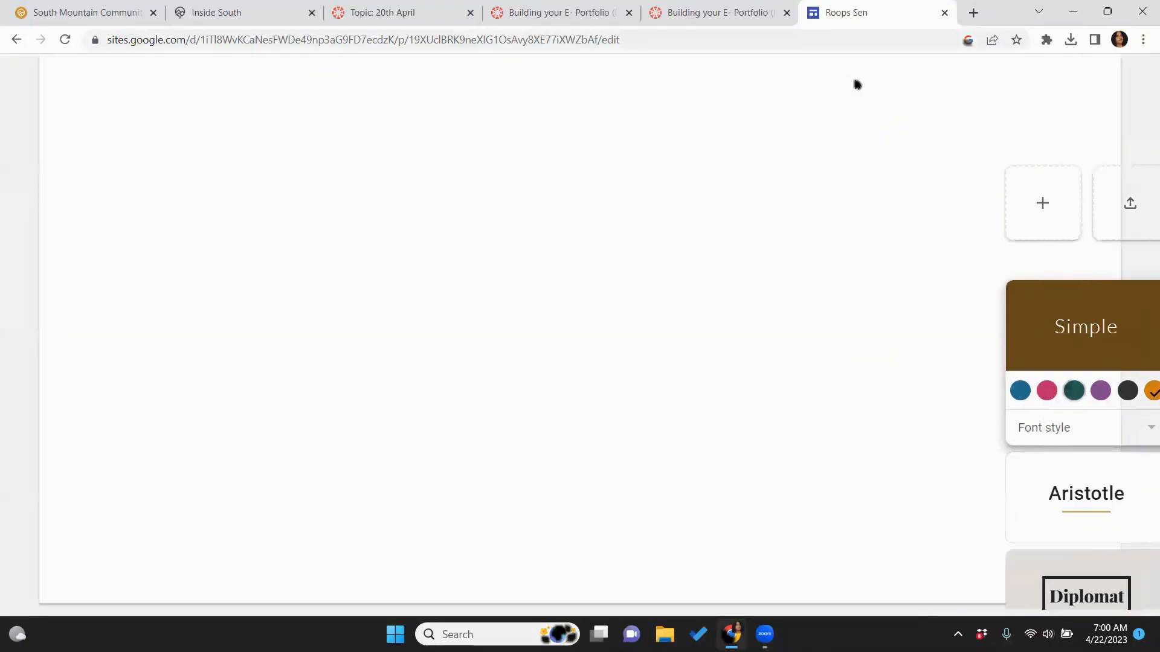
left_click(854, 83)
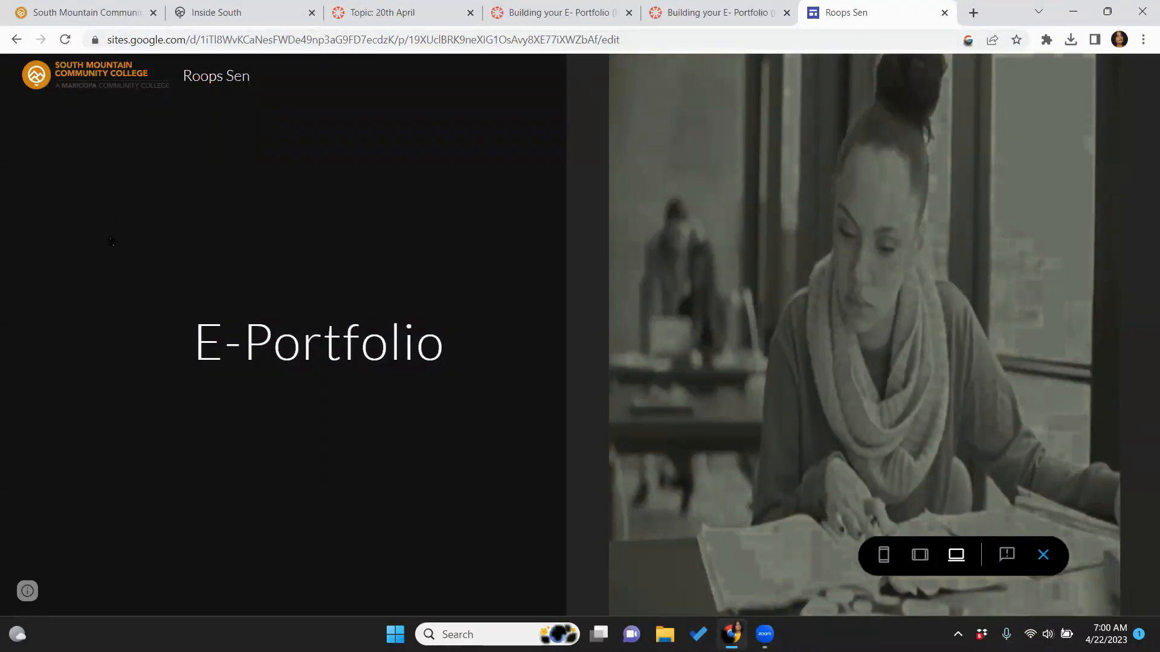
left_click(1043, 555)
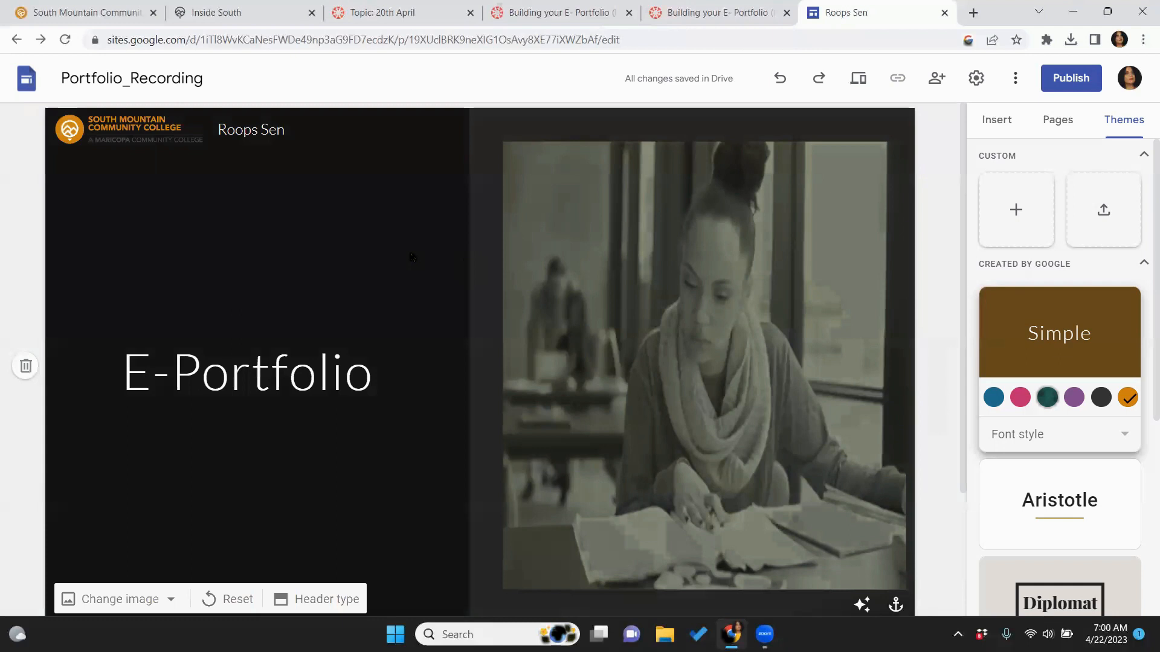
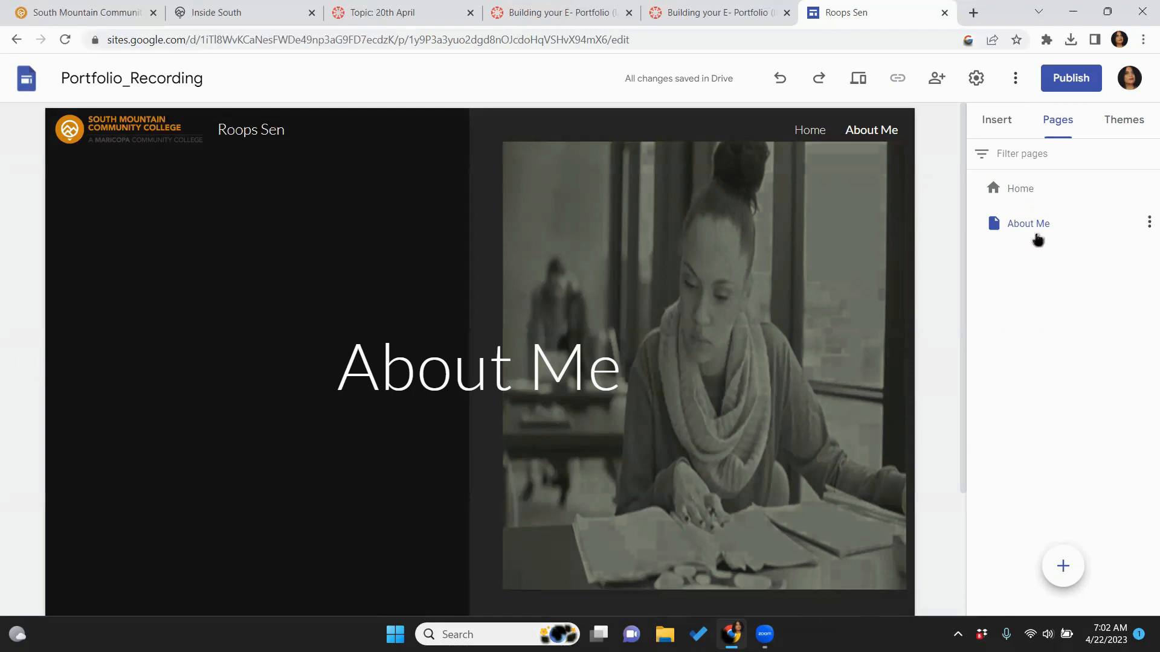
Return to the About Me page and change its header type to Banner
mouse_move(599, 253)
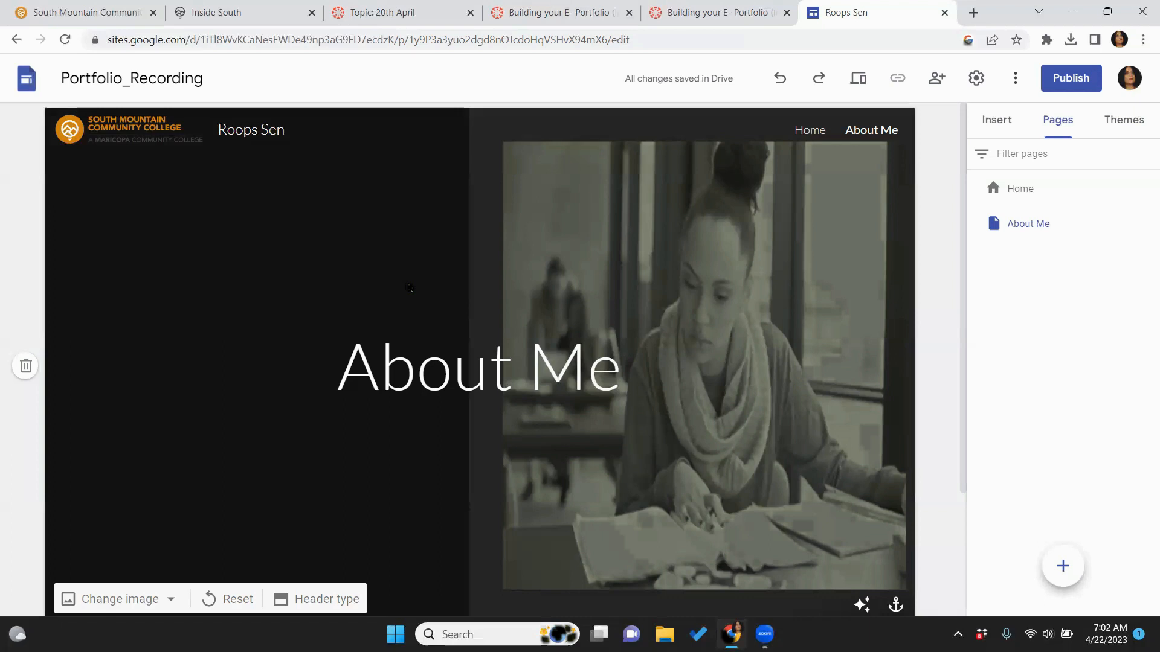
left_click(1019, 186)
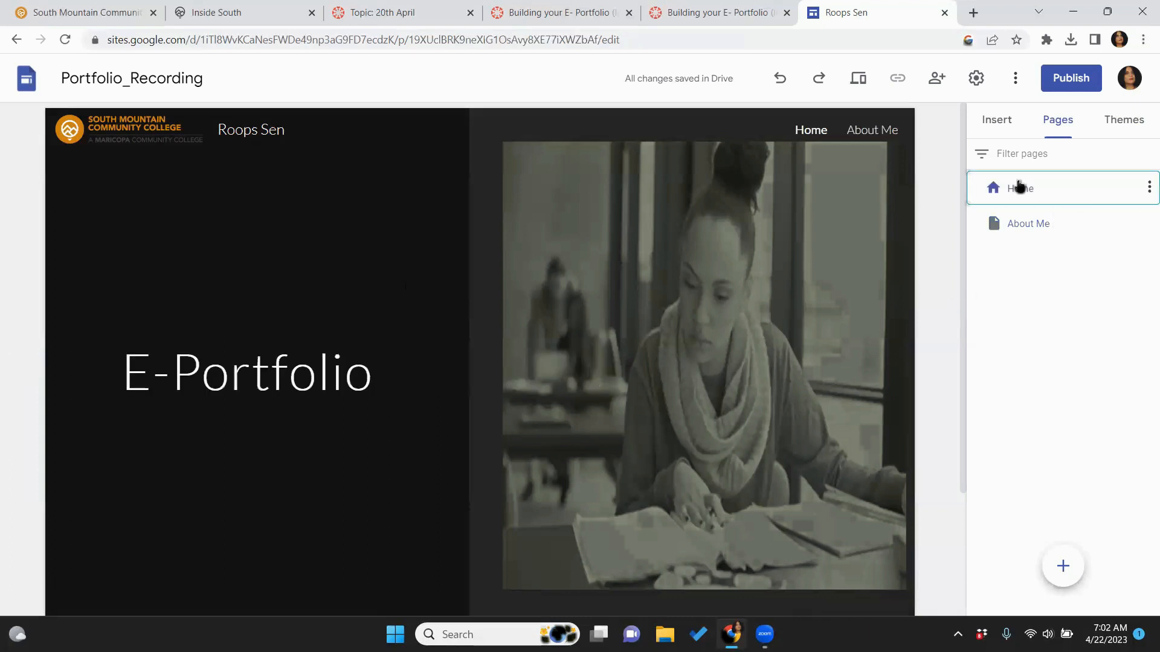
left_click(1017, 223)
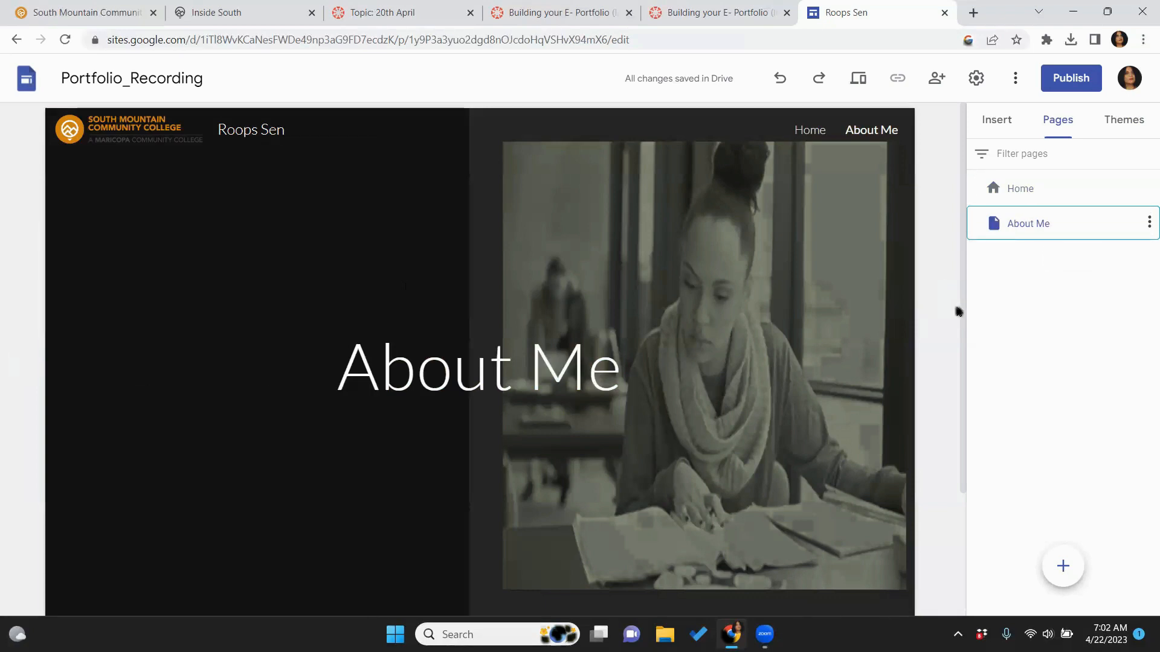
left_click_drag(964, 311, 968, 433)
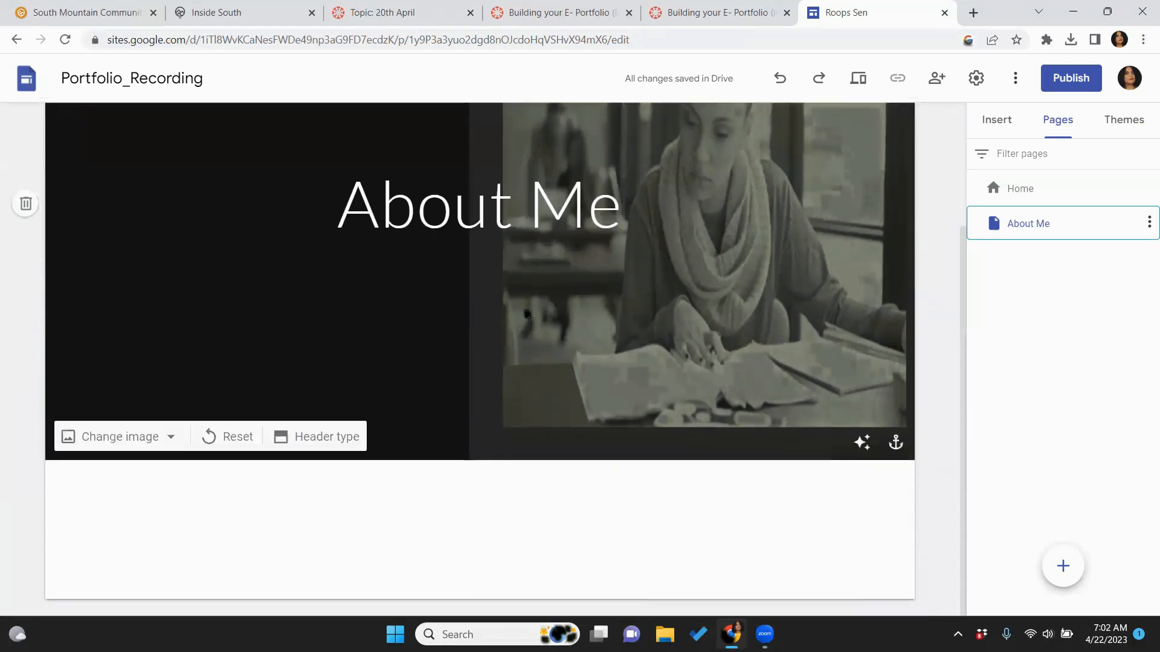
left_click(310, 436)
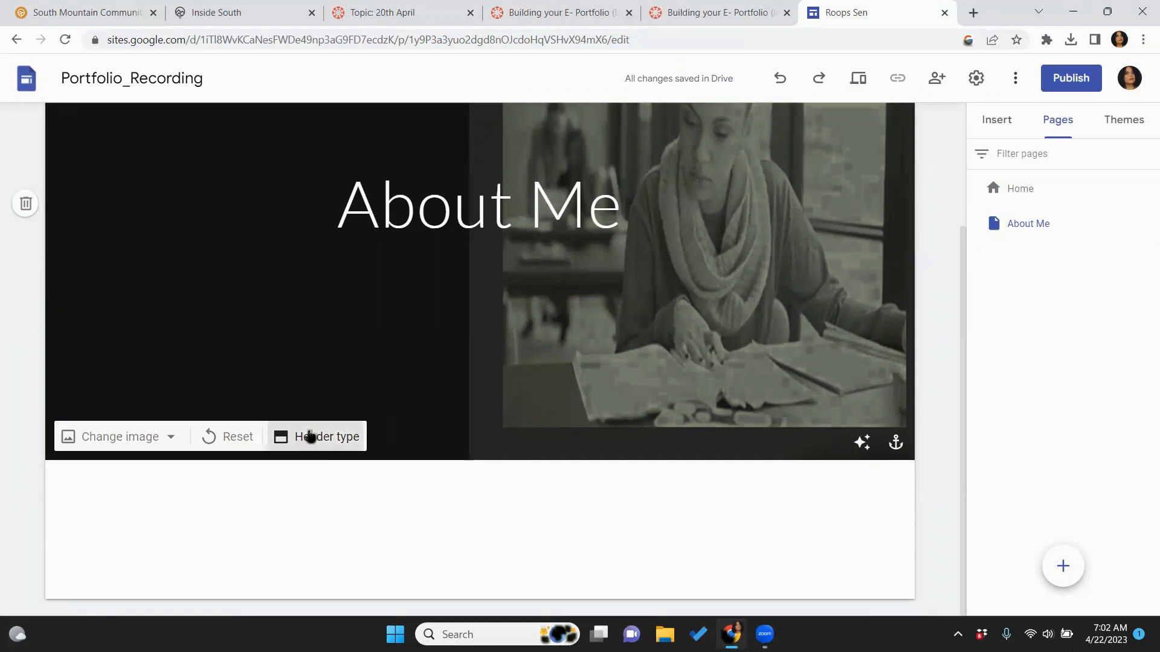
left_click(328, 431)
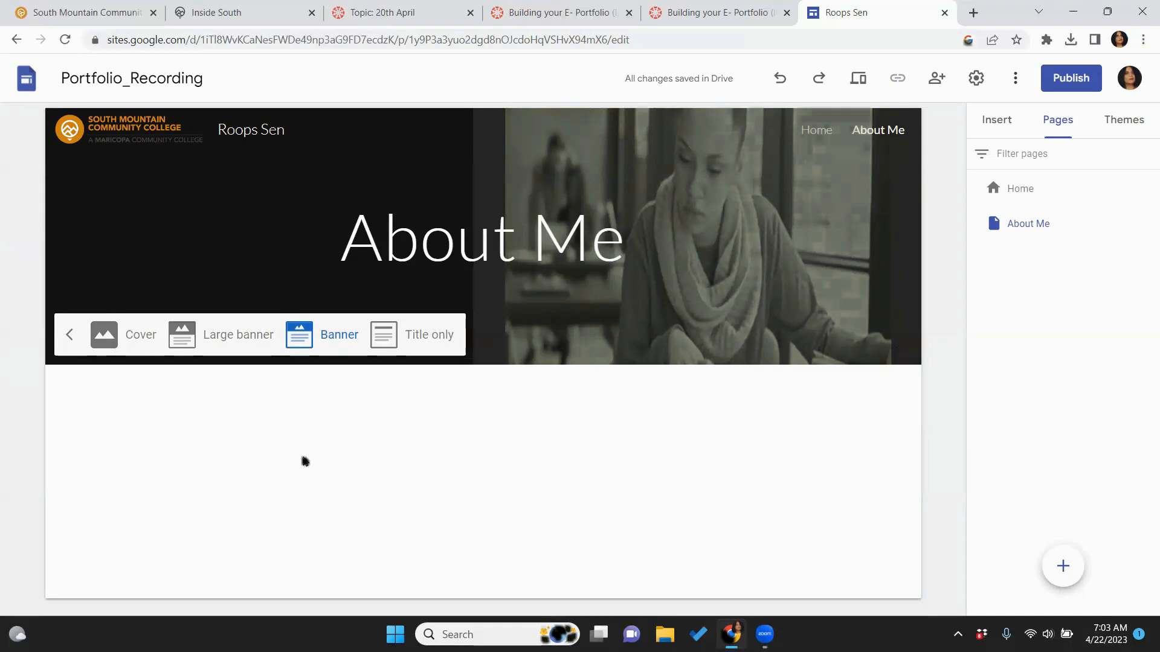
Replace the About Me header image with giphy3 from the Giphy_for all the banners folder
left_click(109, 198)
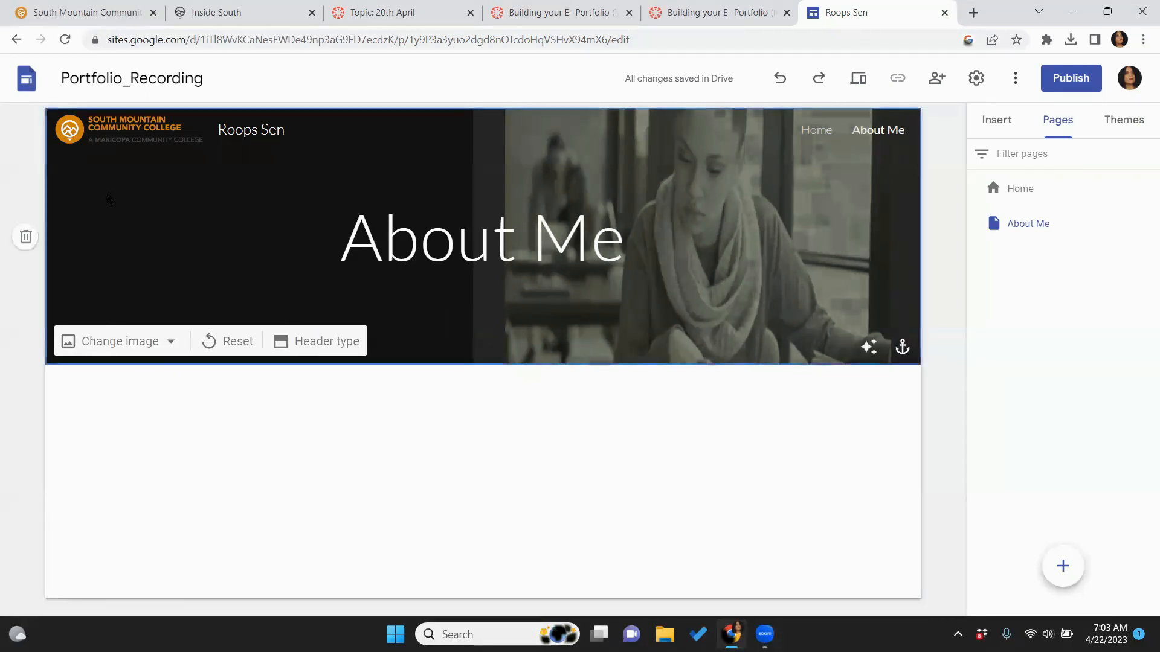
left_click(97, 345)
left_click(106, 391)
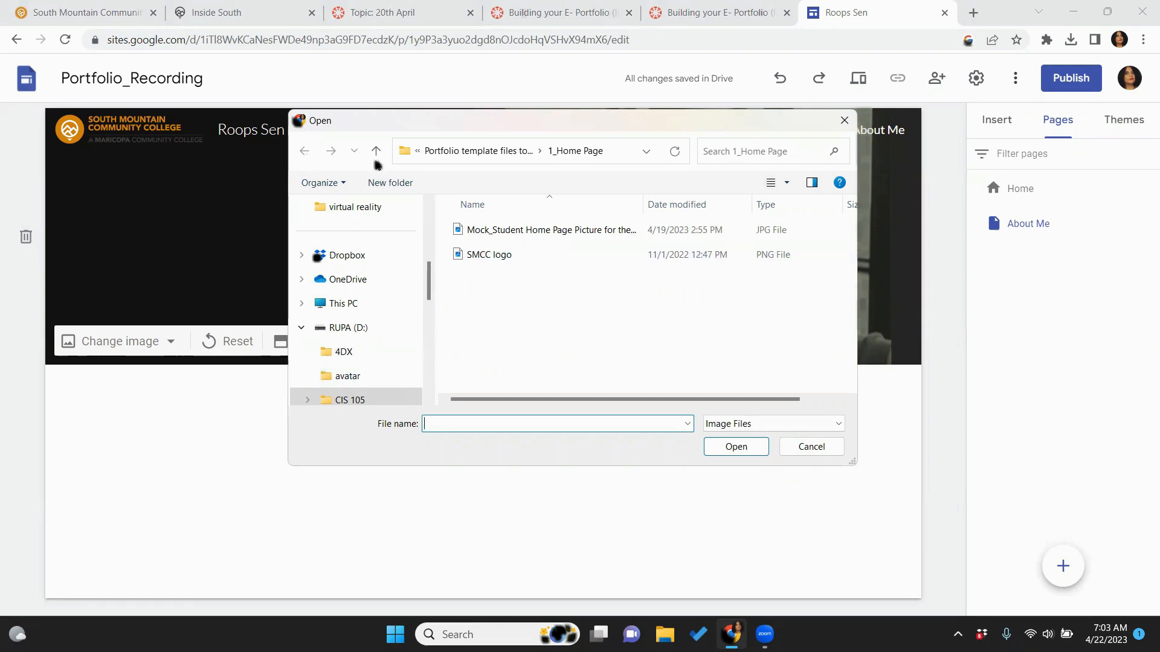
left_click(478, 151)
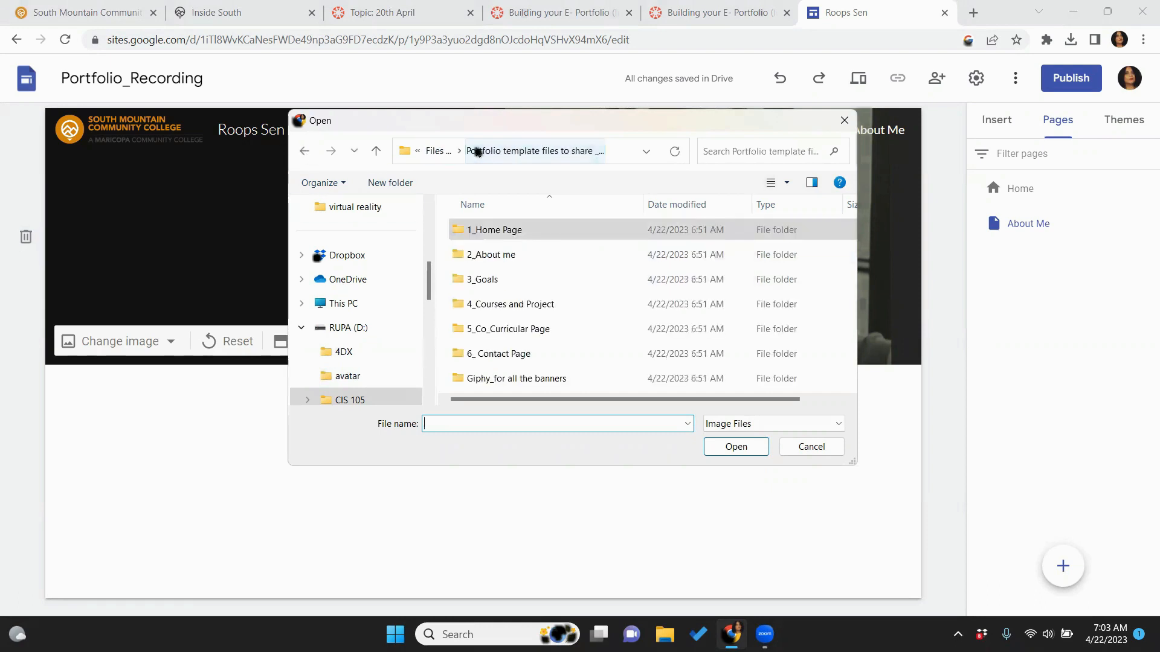
double_click(556, 380)
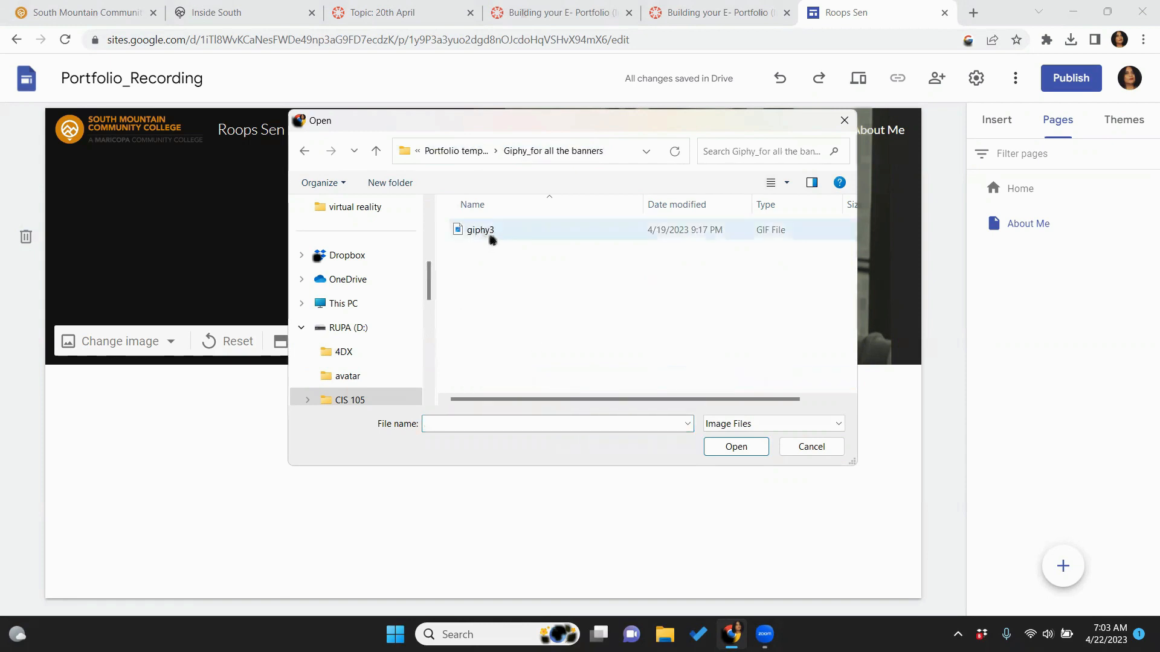
left_click(491, 237)
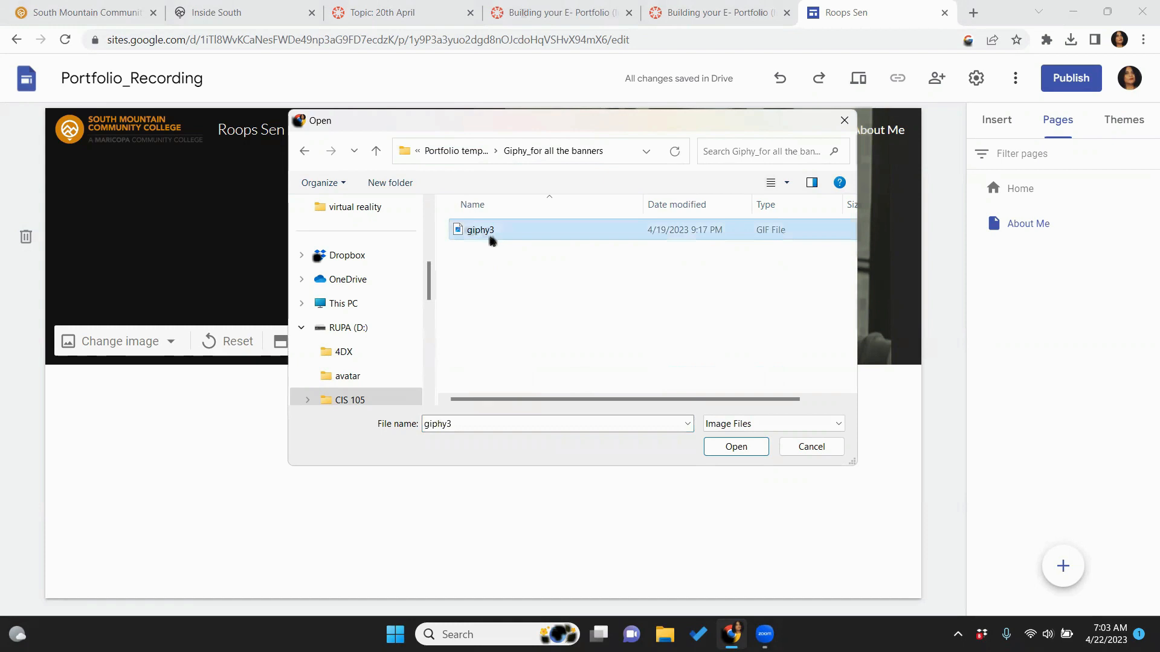
left_click(729, 448)
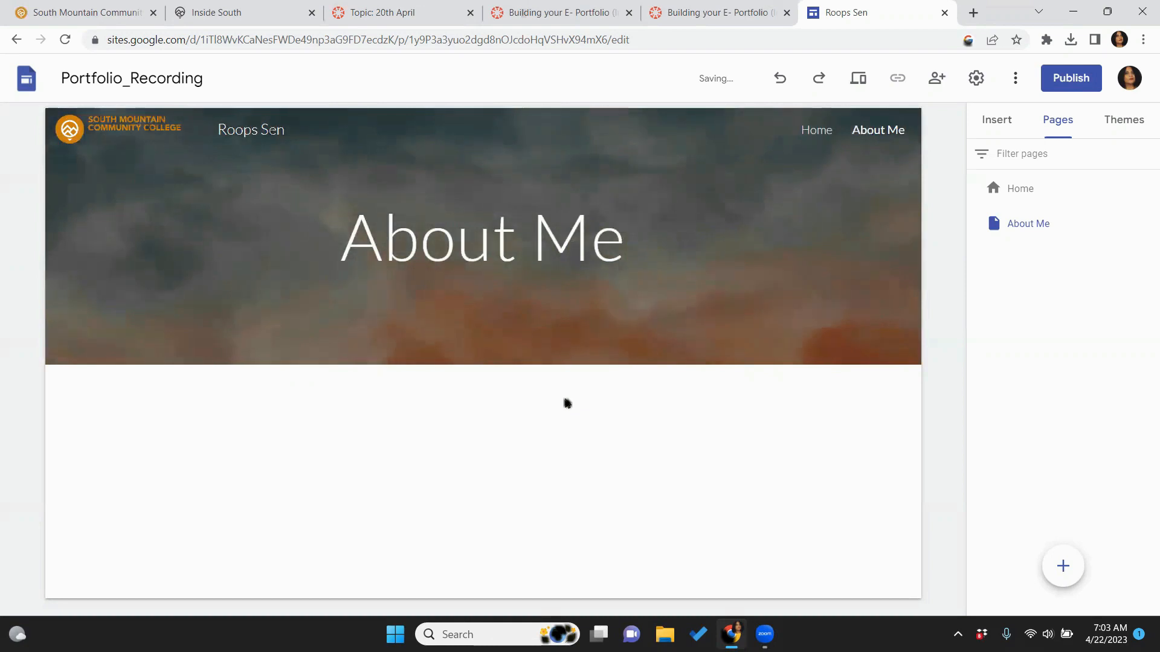
left_click(852, 83)
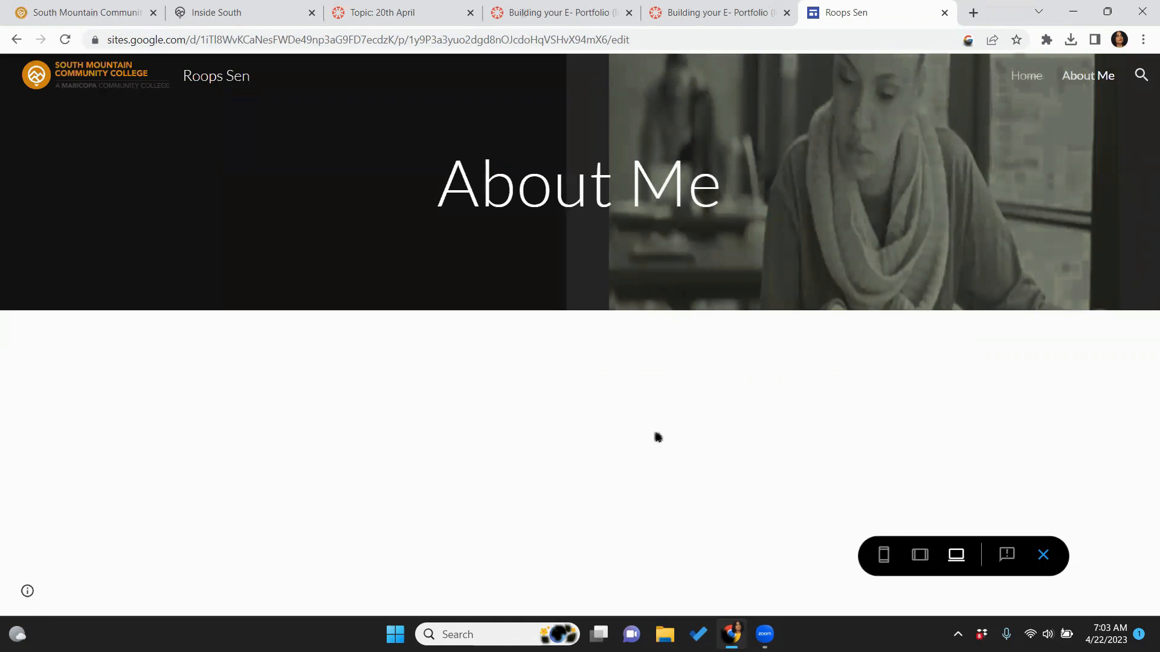
left_click(1043, 552)
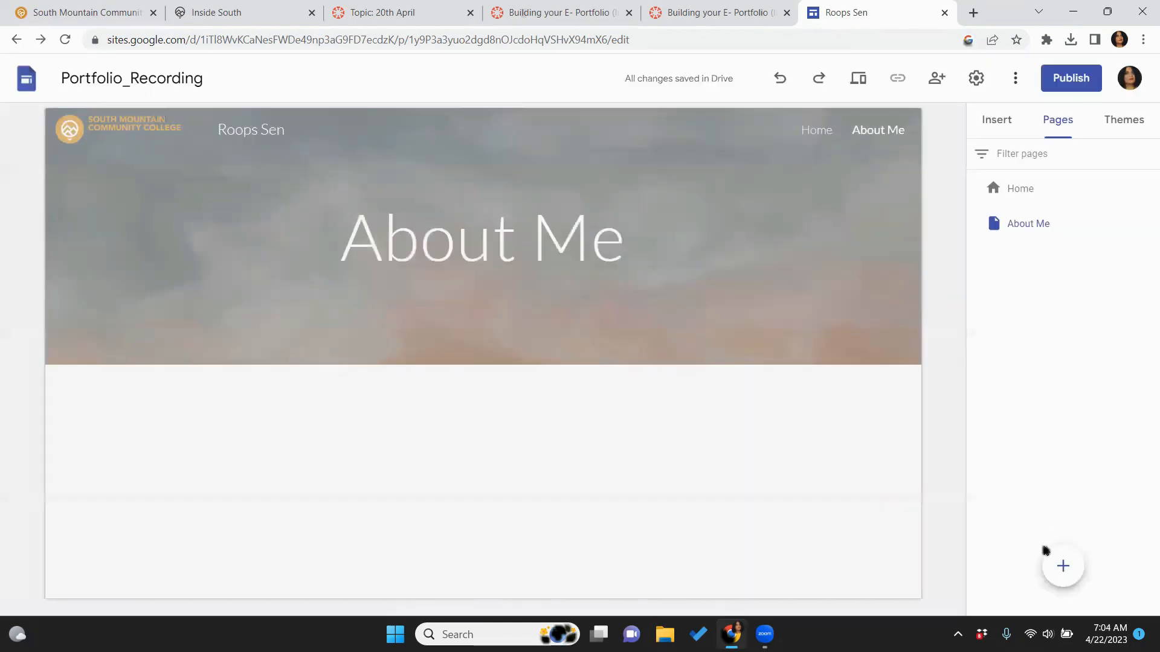
left_click(855, 78)
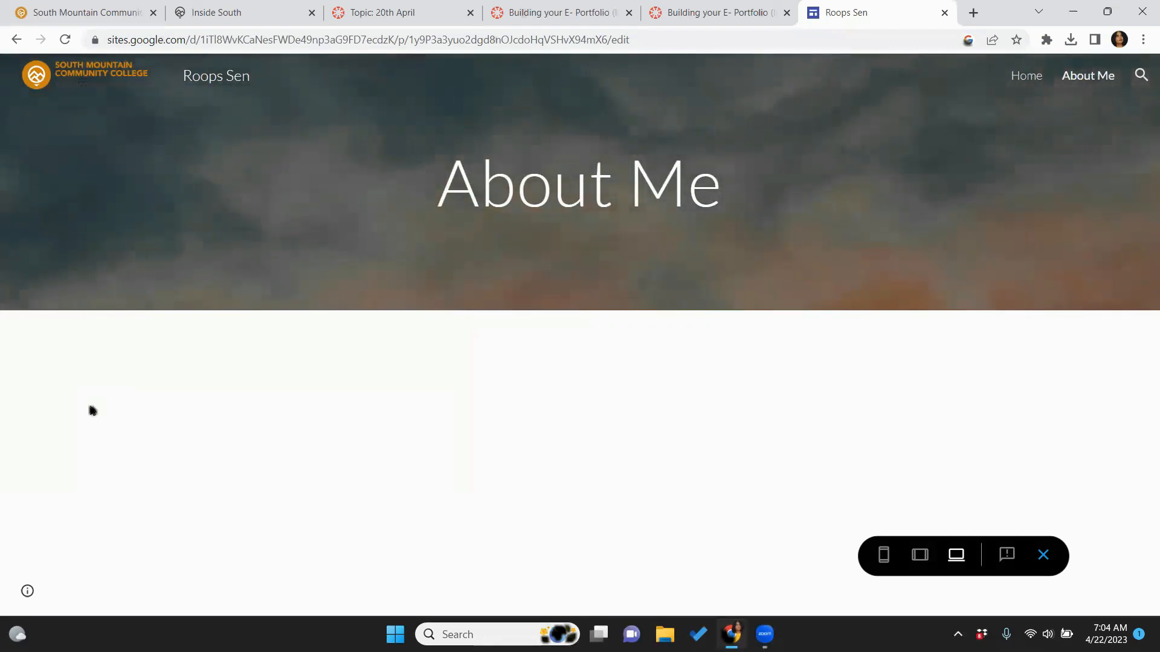
left_click(1044, 553)
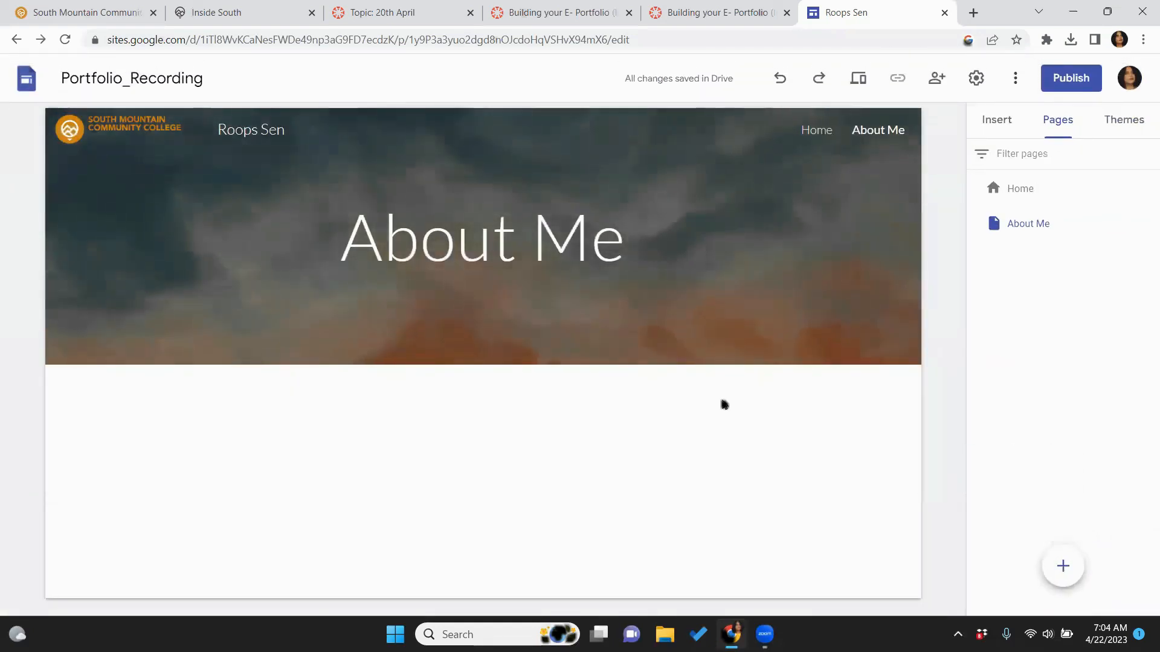
mouse_move(815, 161)
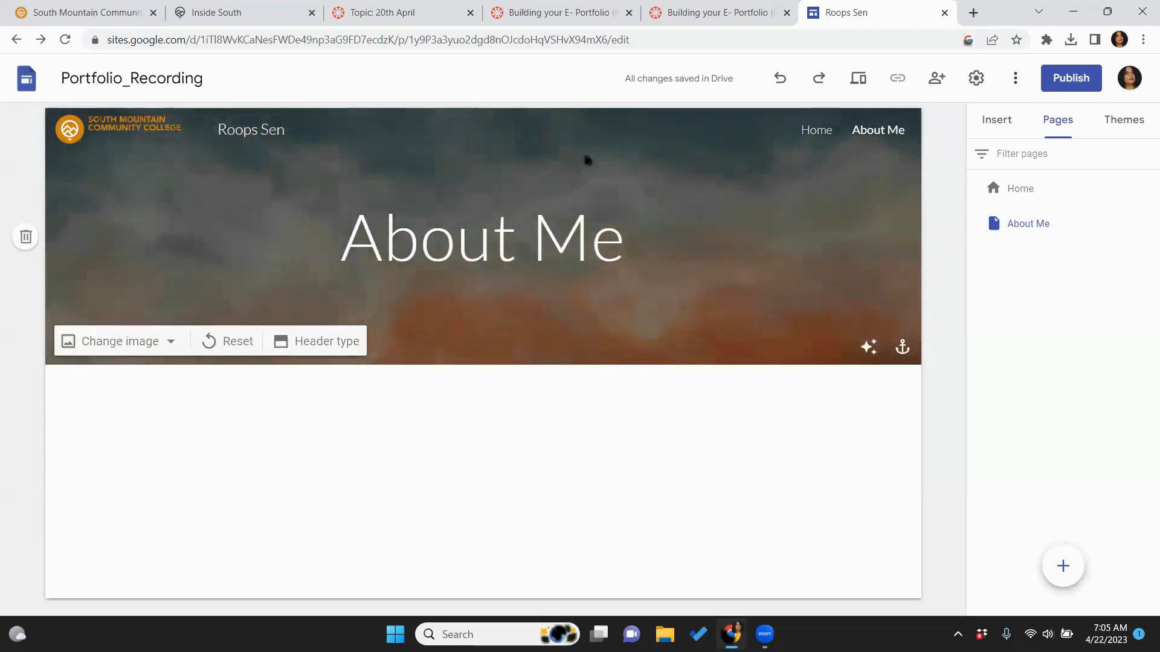
Set the site navigation mode to Side, then preview the site and exit the preview
left_click(973, 84)
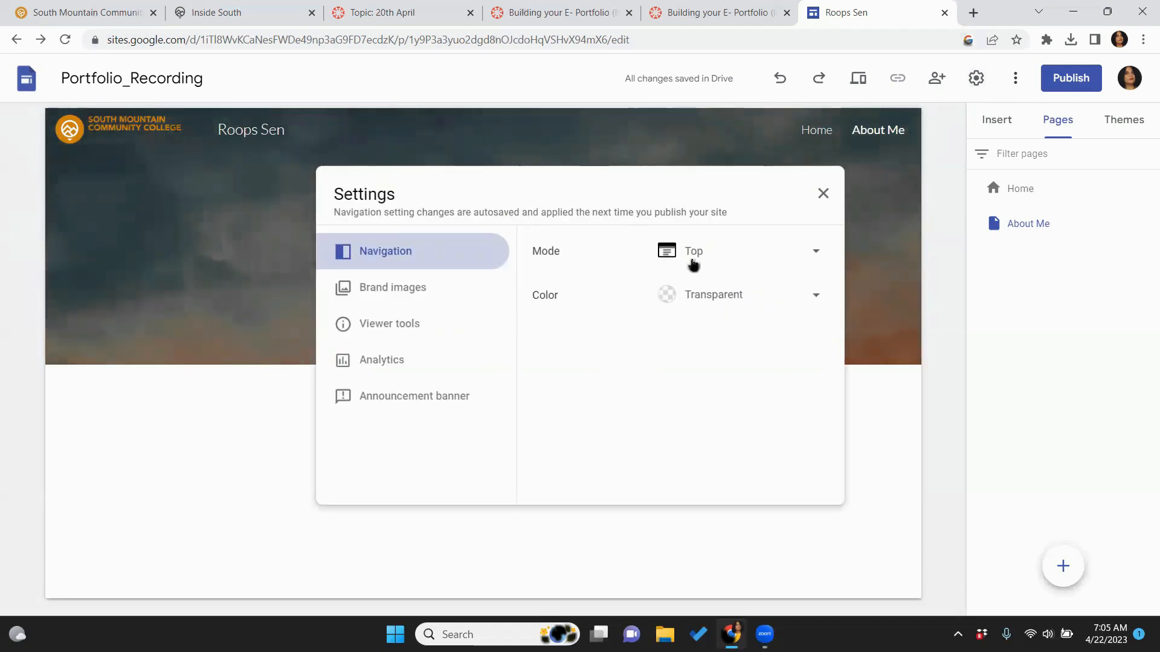
left_click(810, 258)
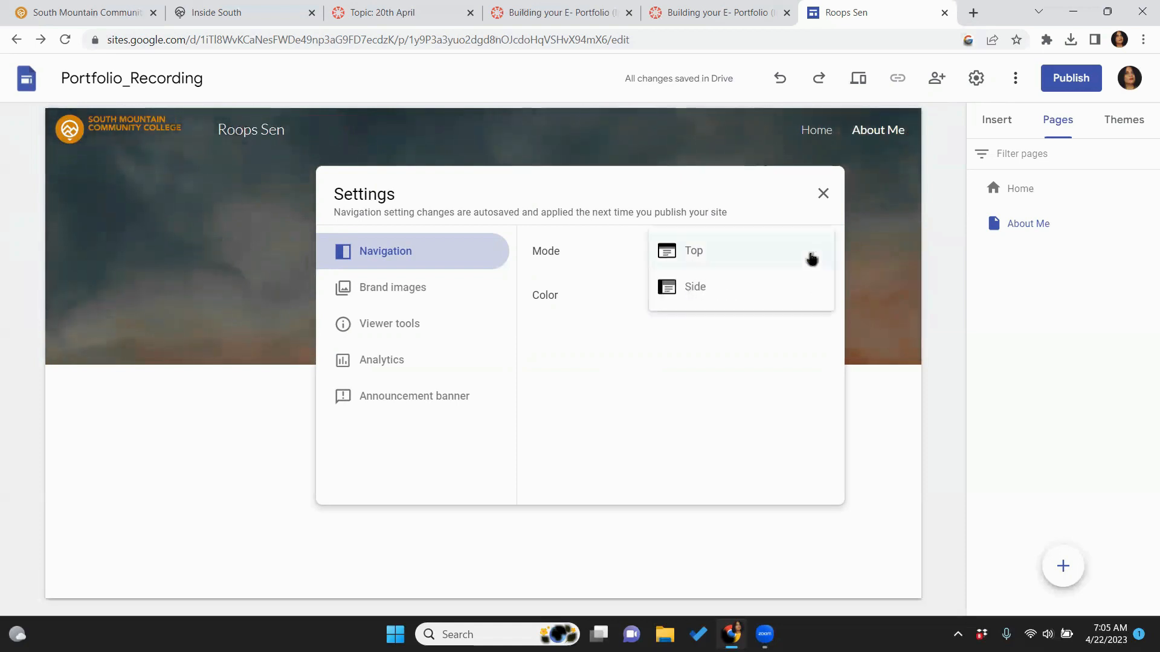
left_click(730, 299)
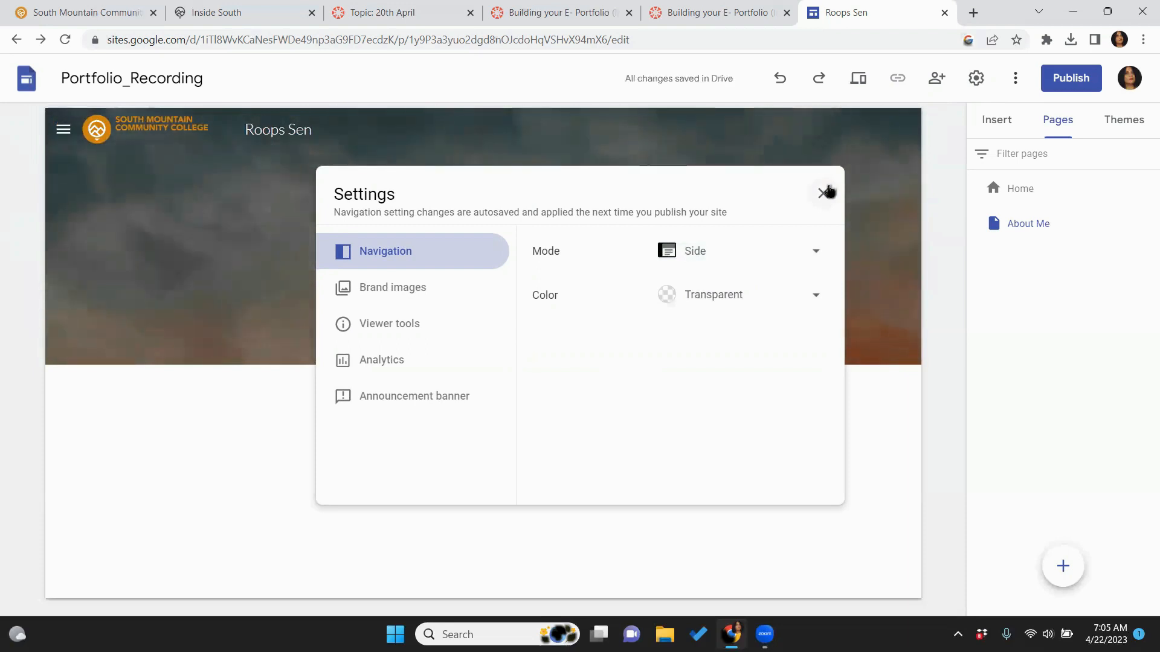
left_click(823, 193)
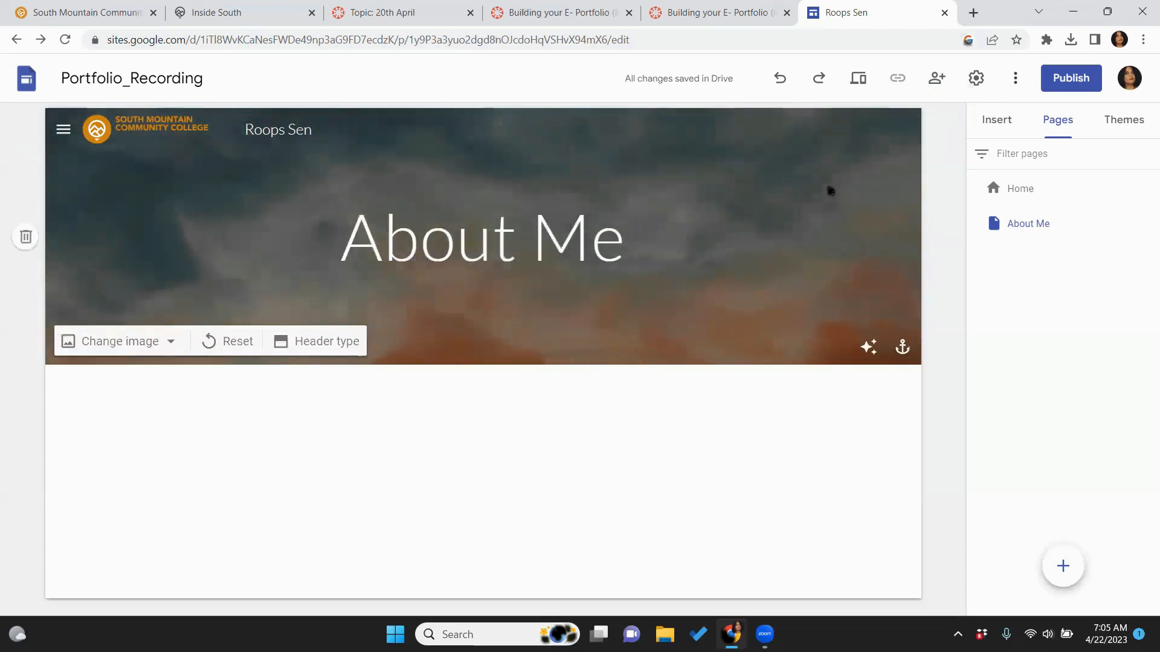
left_click(858, 84)
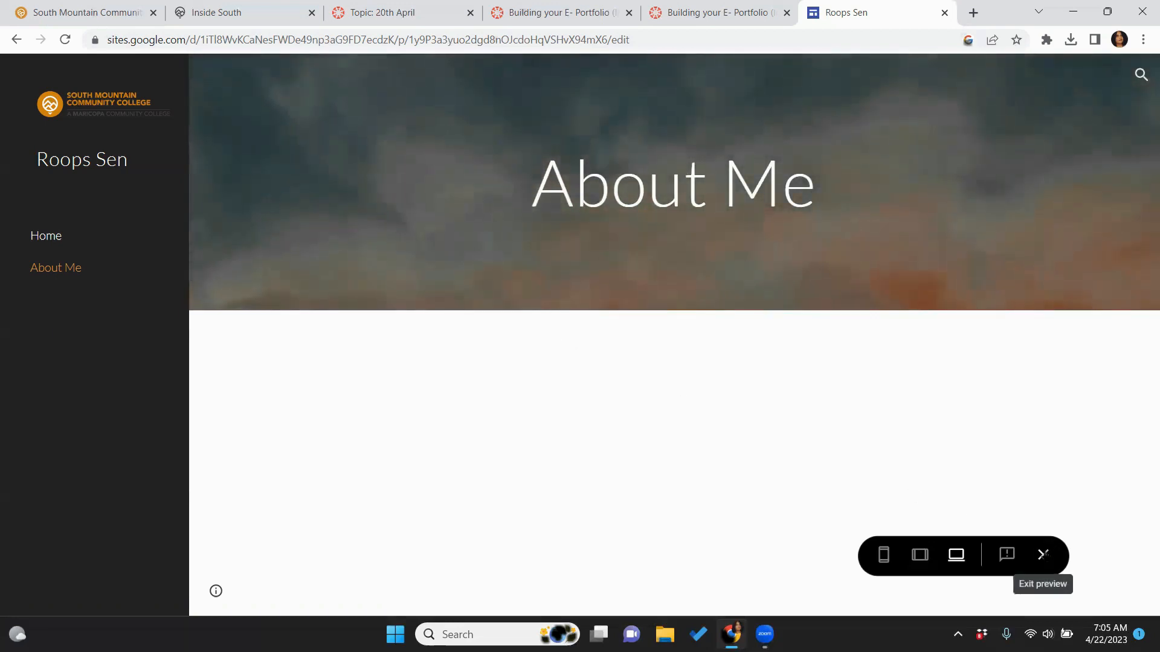
left_click(1043, 555)
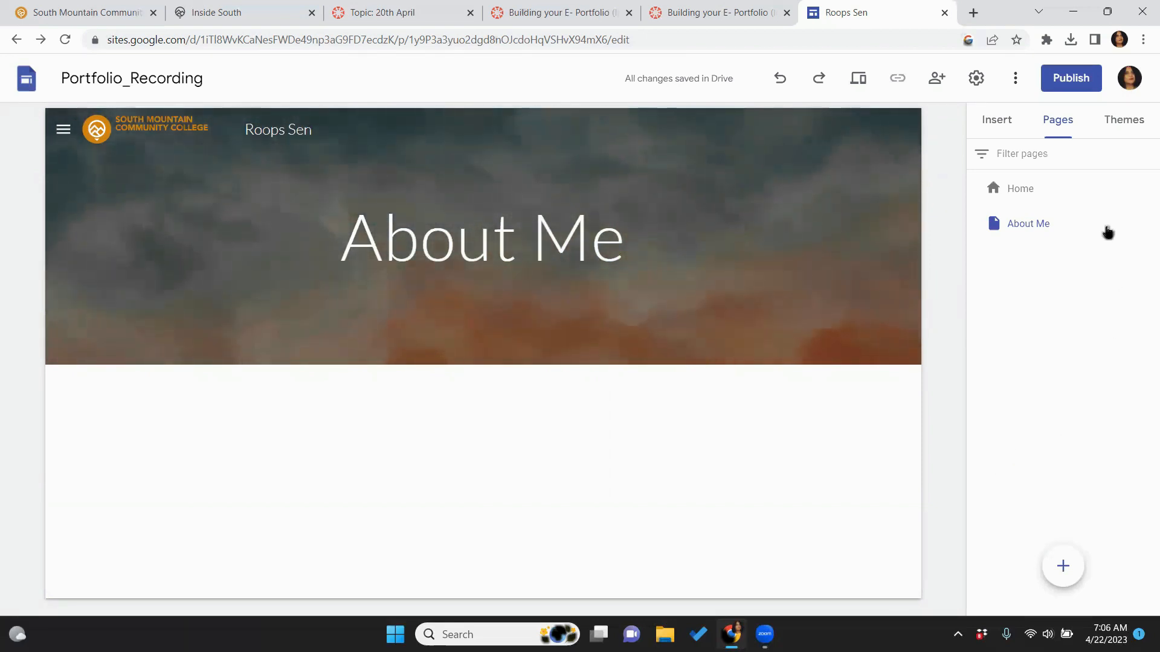
Insert an image-beside-text content block under the banner, select its title box, and bring up File Explorer
left_click(1003, 132)
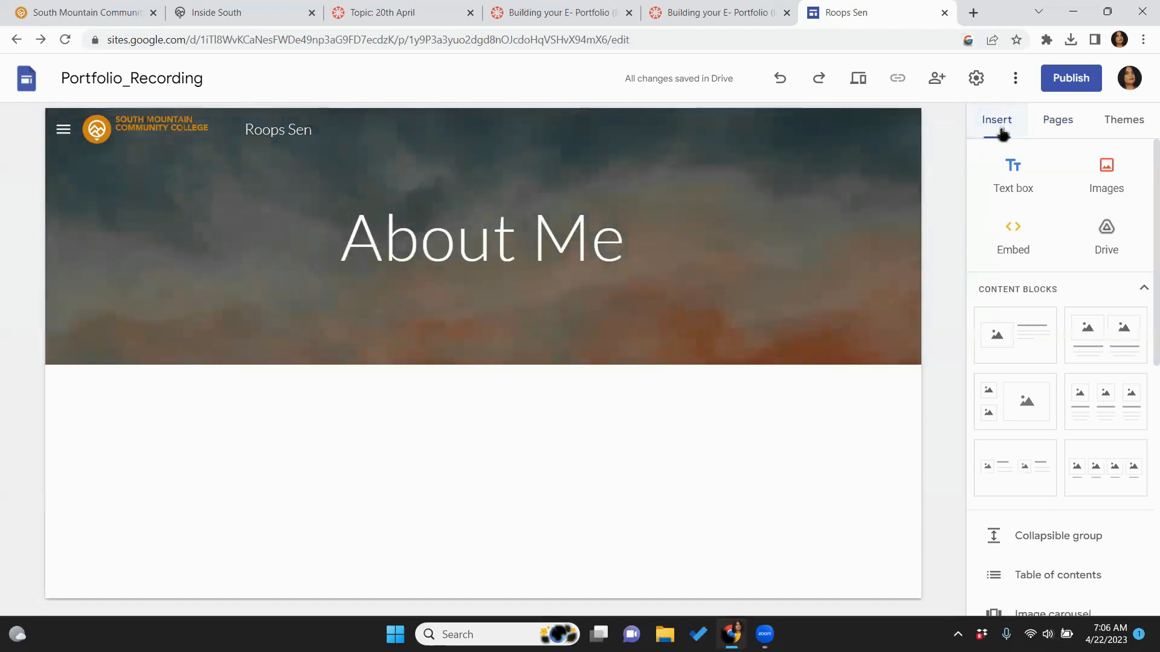
left_click(1037, 343)
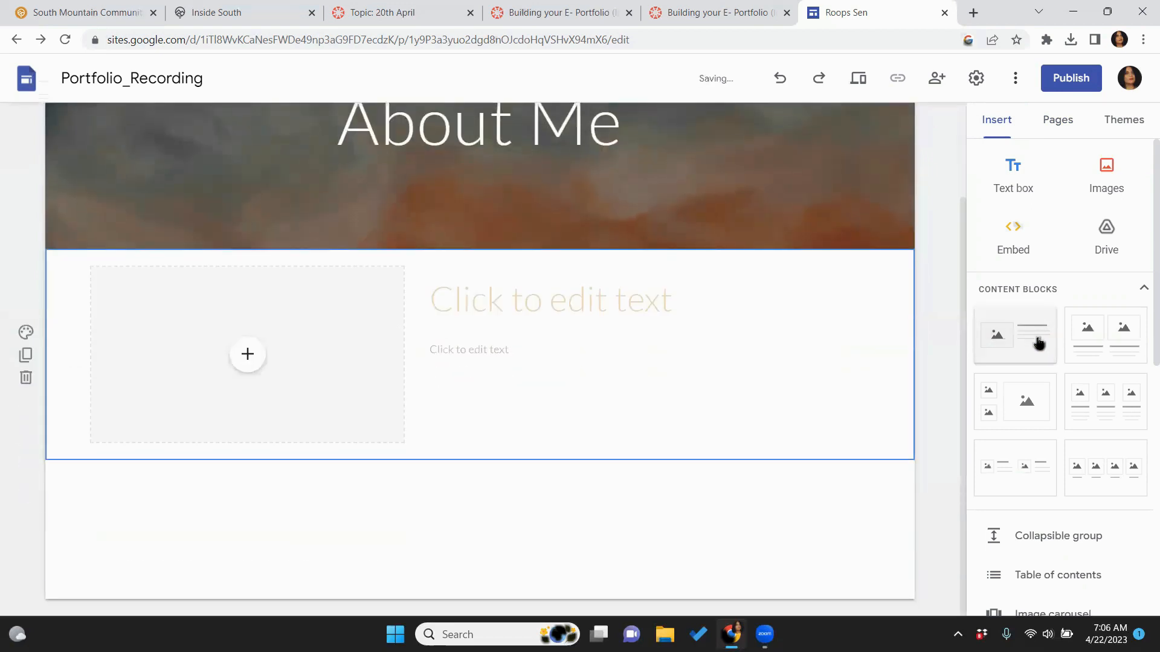
left_click(551, 296)
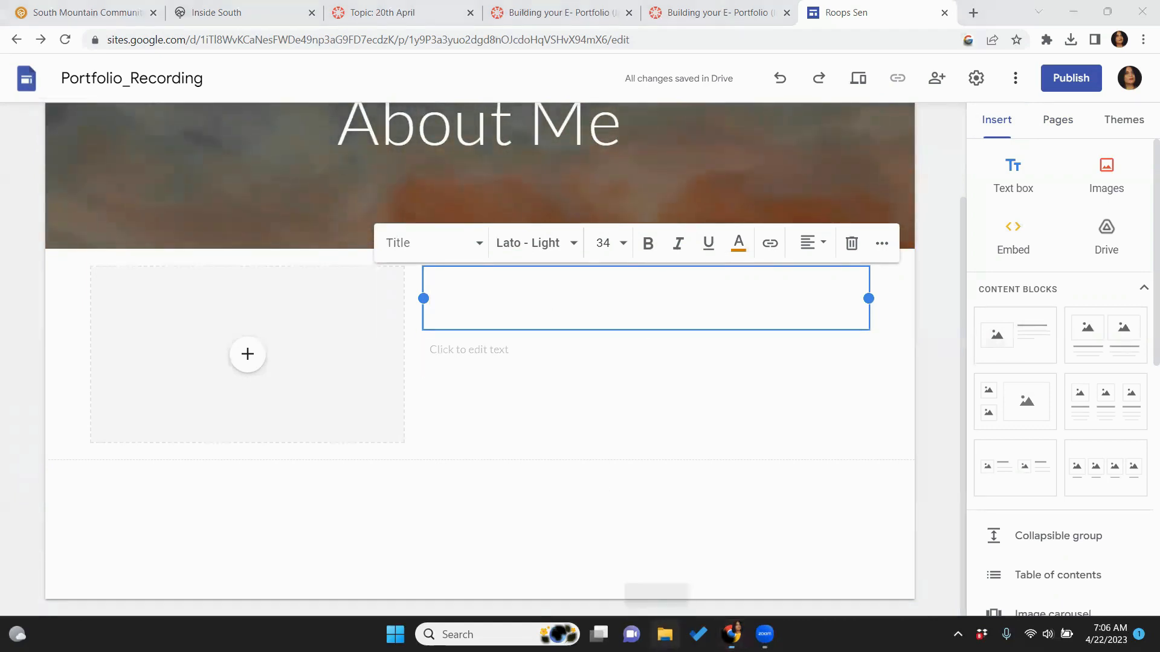
left_click(664, 634)
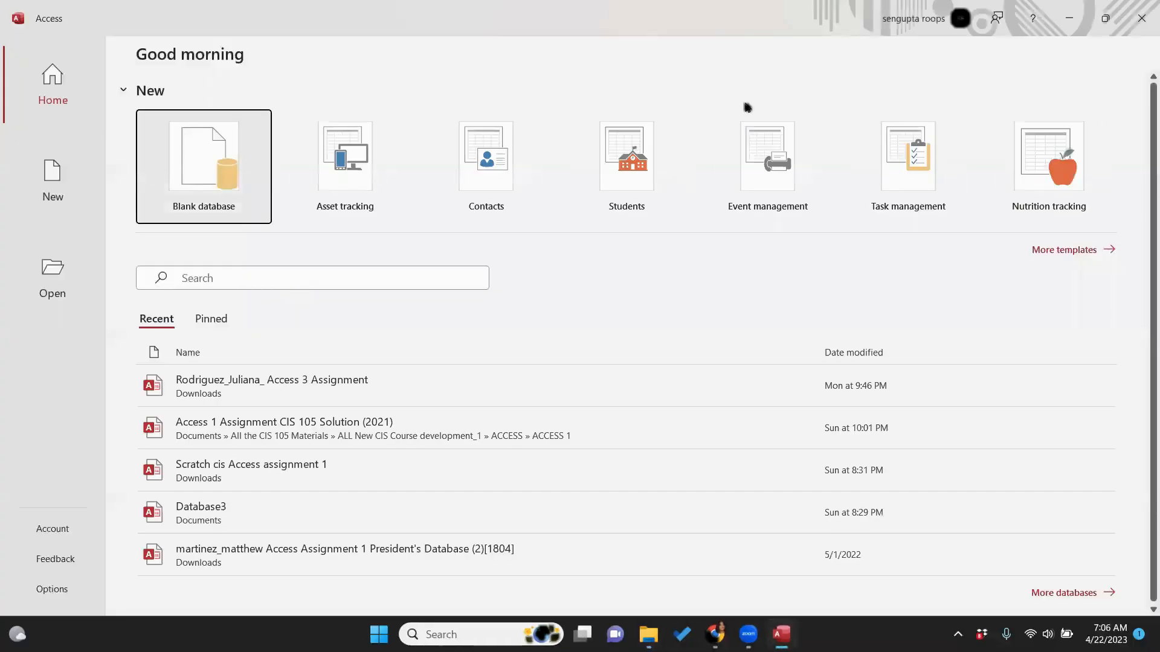
Open About Me Notes from D: > CIS 105 > Portfolio > portfolio template files > 2_About me
left_click(1141, 30)
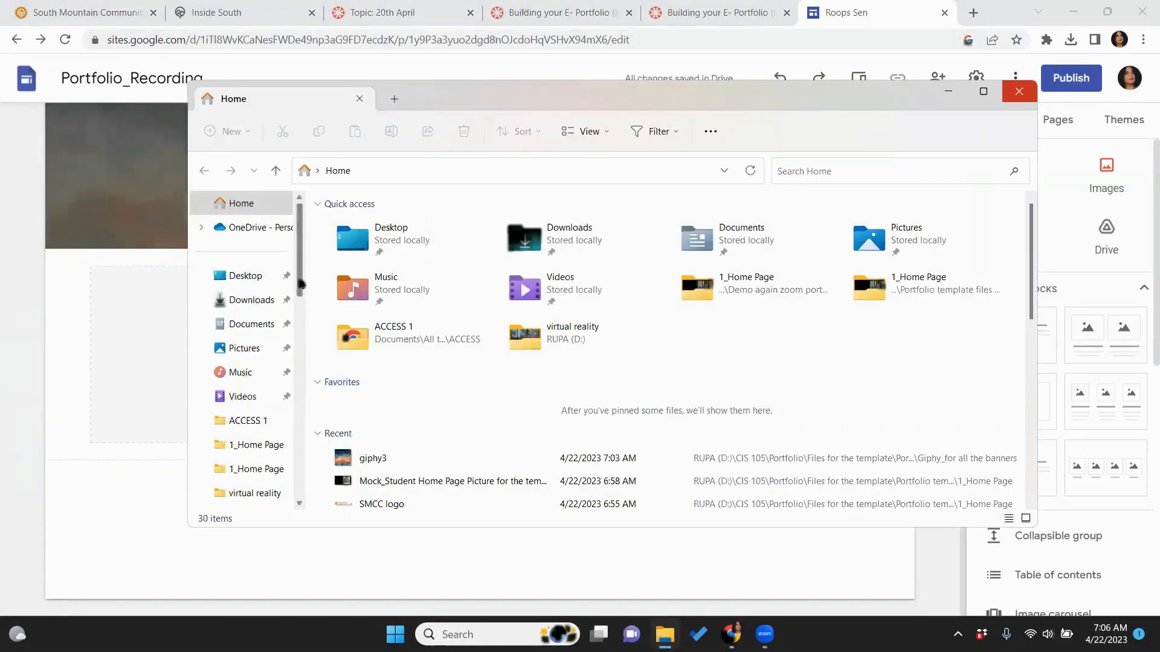
left_click_drag(300, 291, 300, 362)
left_click(234, 356)
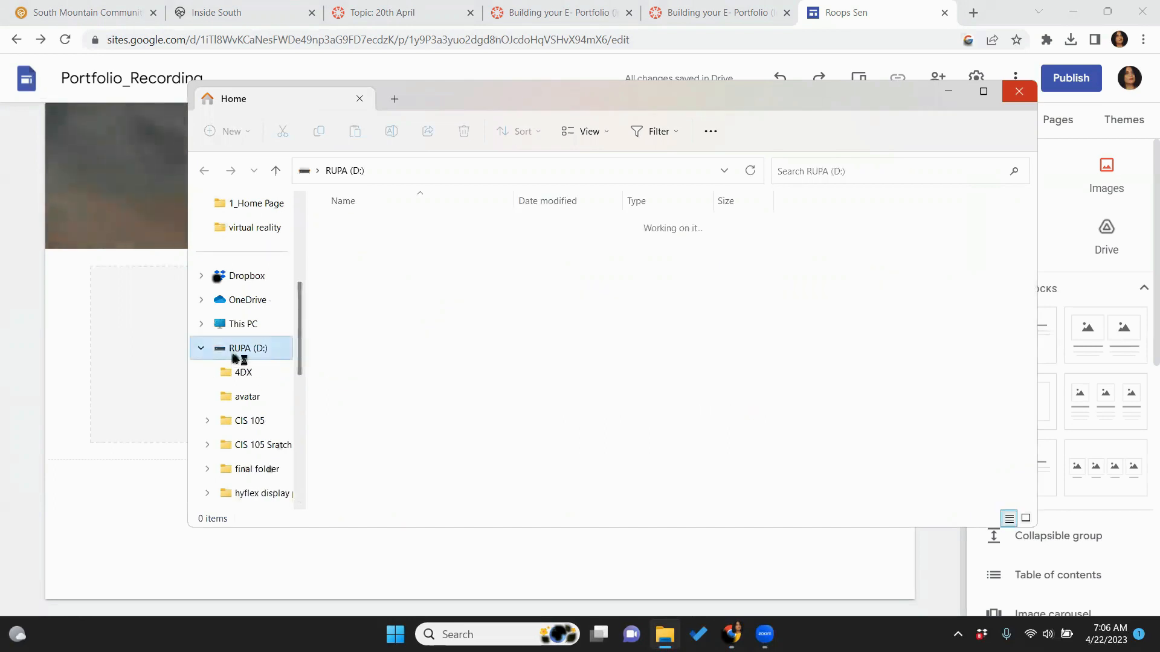
double_click(352, 284)
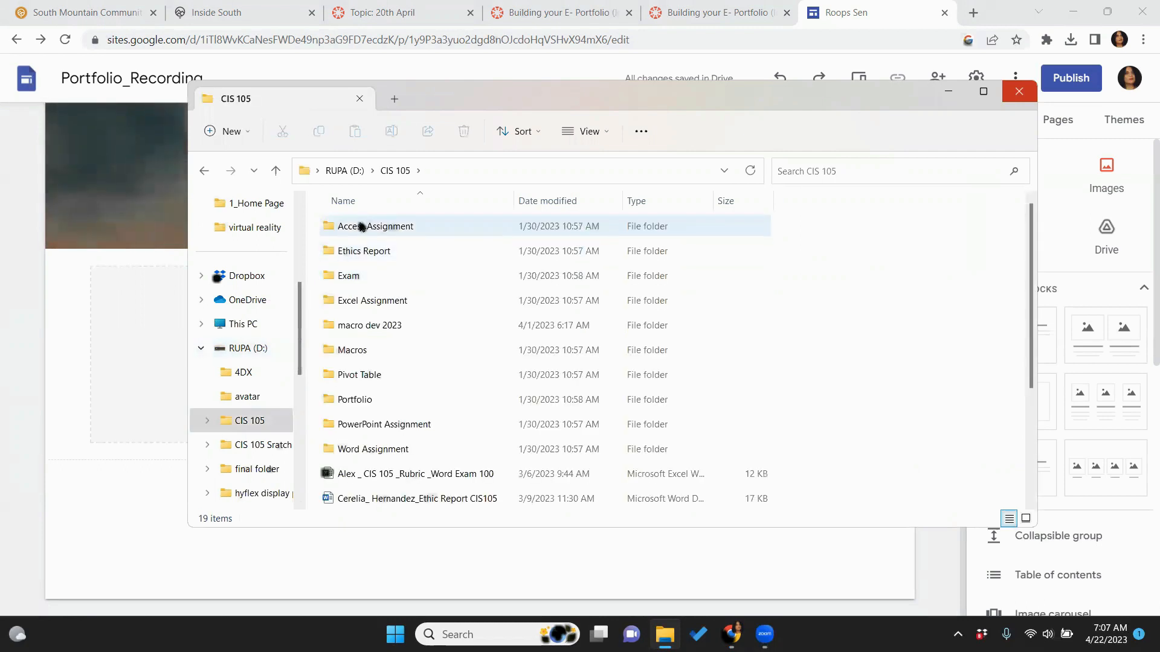
double_click(354, 400)
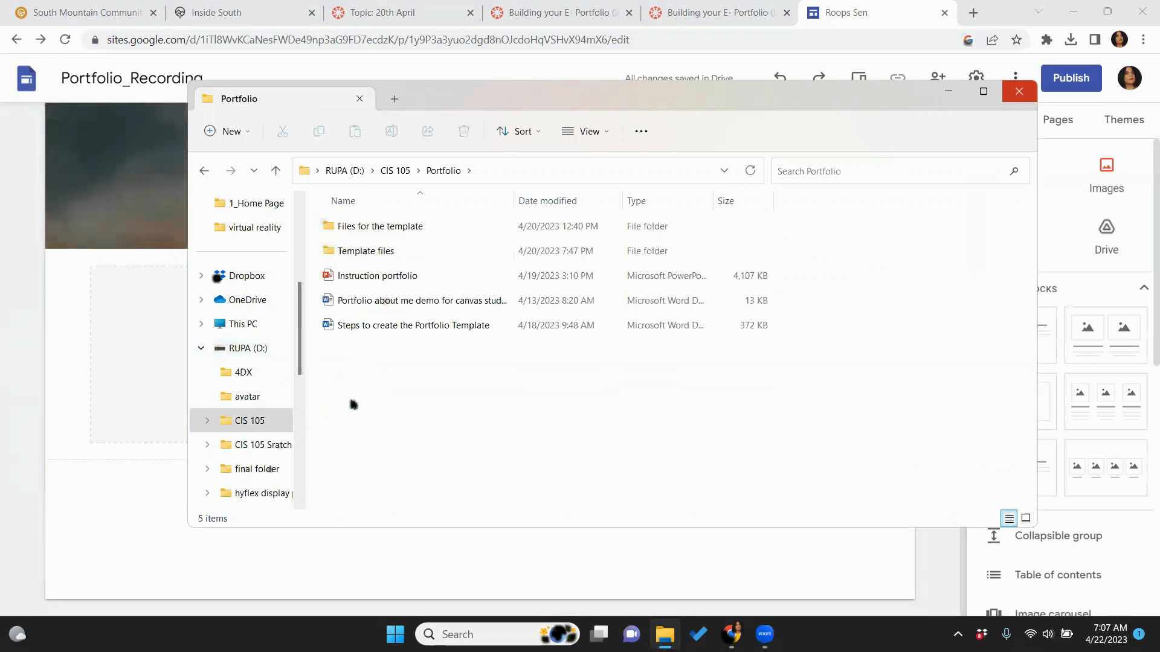
double_click(332, 225)
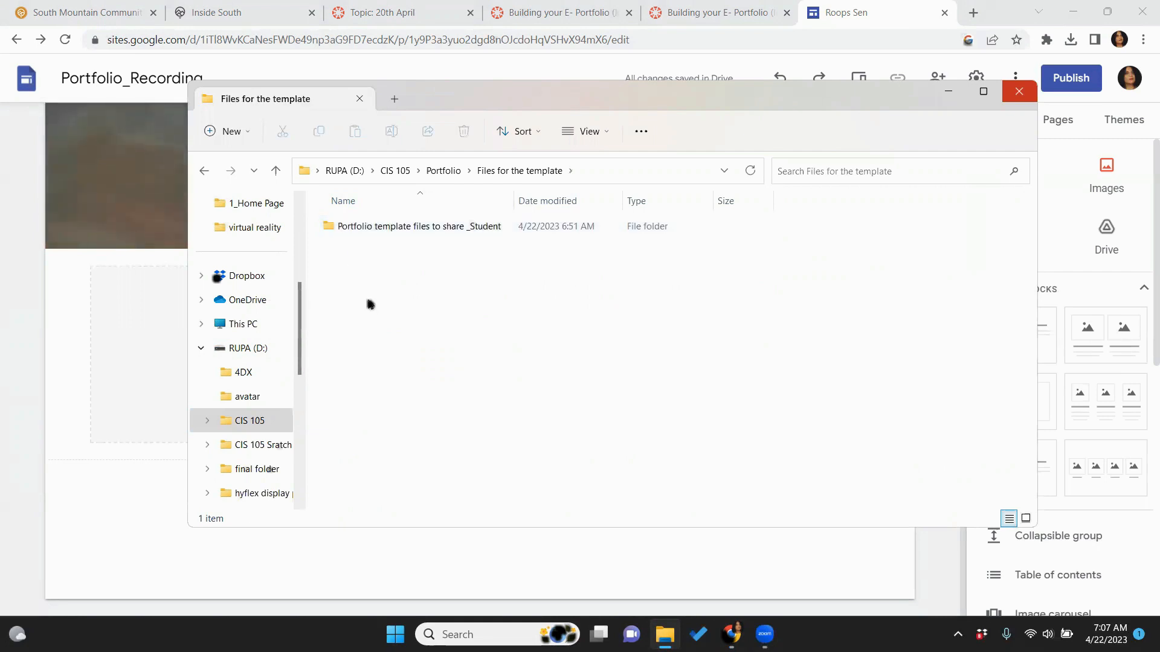
double_click(412, 228)
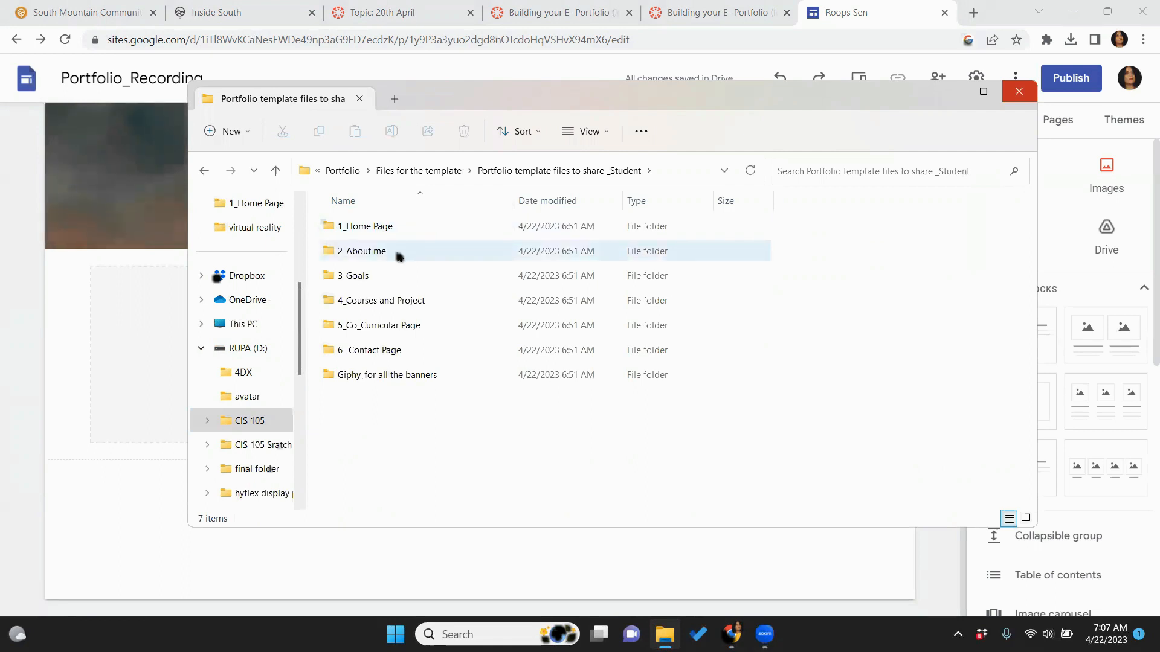
double_click(357, 260)
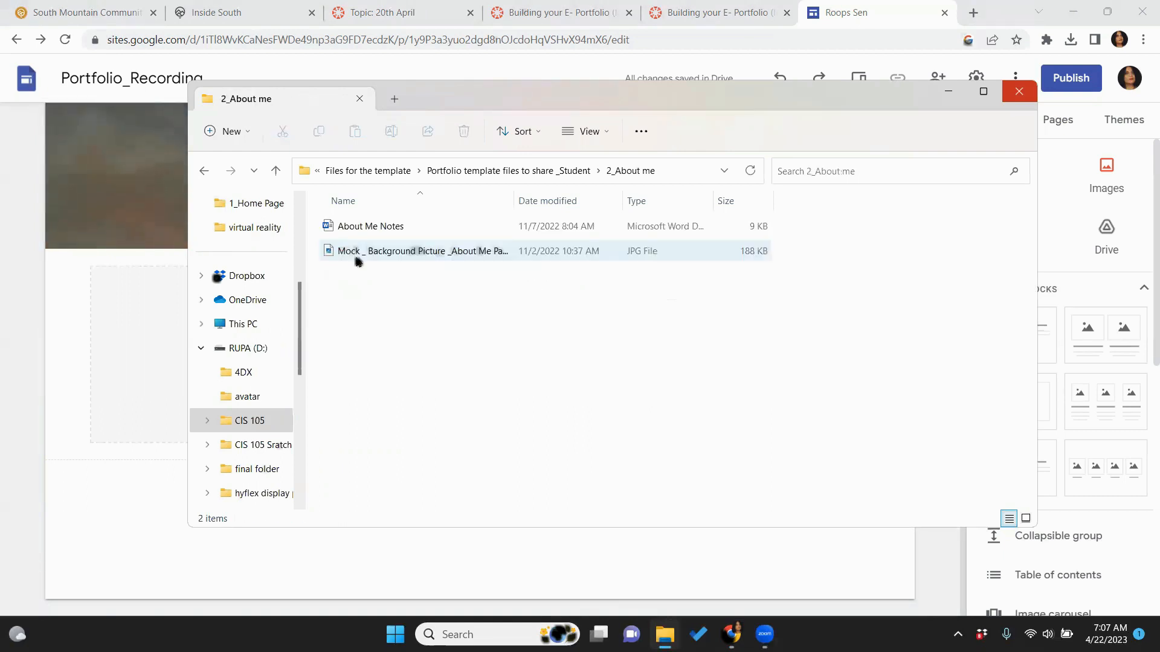
double_click(370, 227)
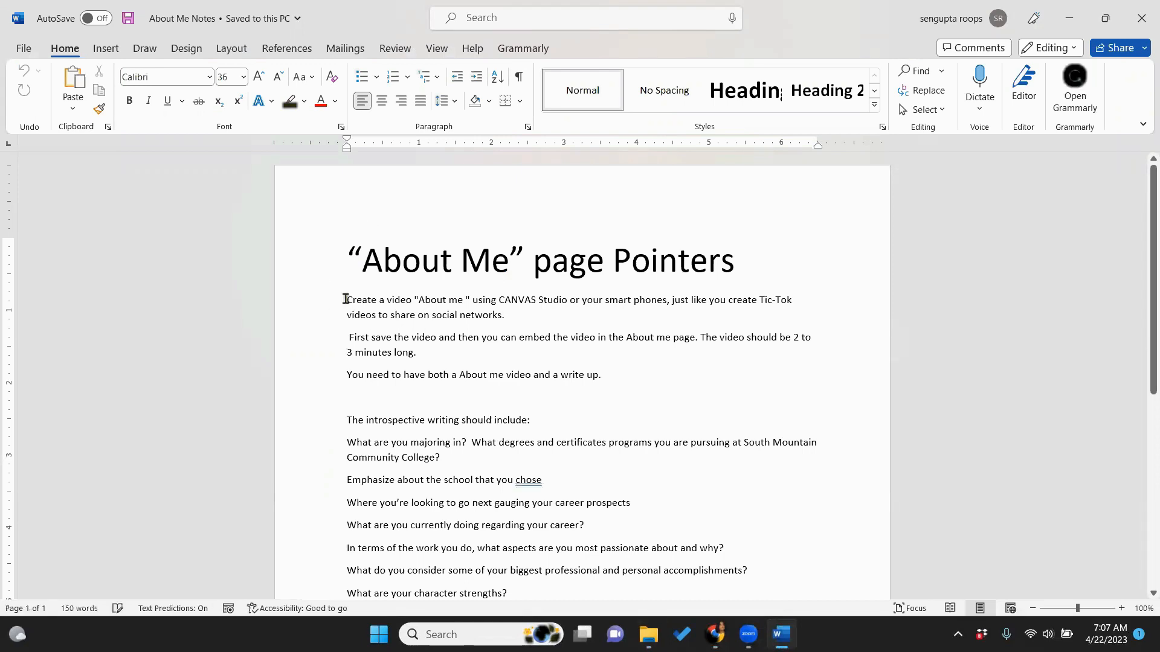
Copy the About Me Notes text from the first paragraph through 'What are your character strengths?'
left_click_drag(366, 326, 520, 479)
right_click(463, 361)
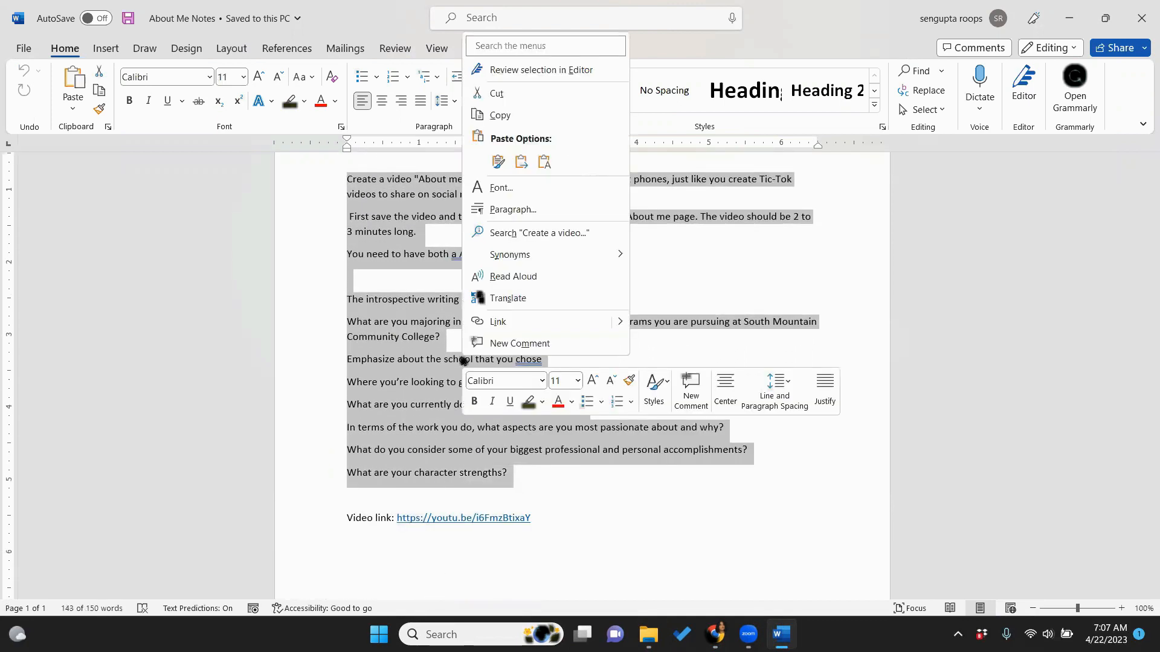
left_click(483, 116)
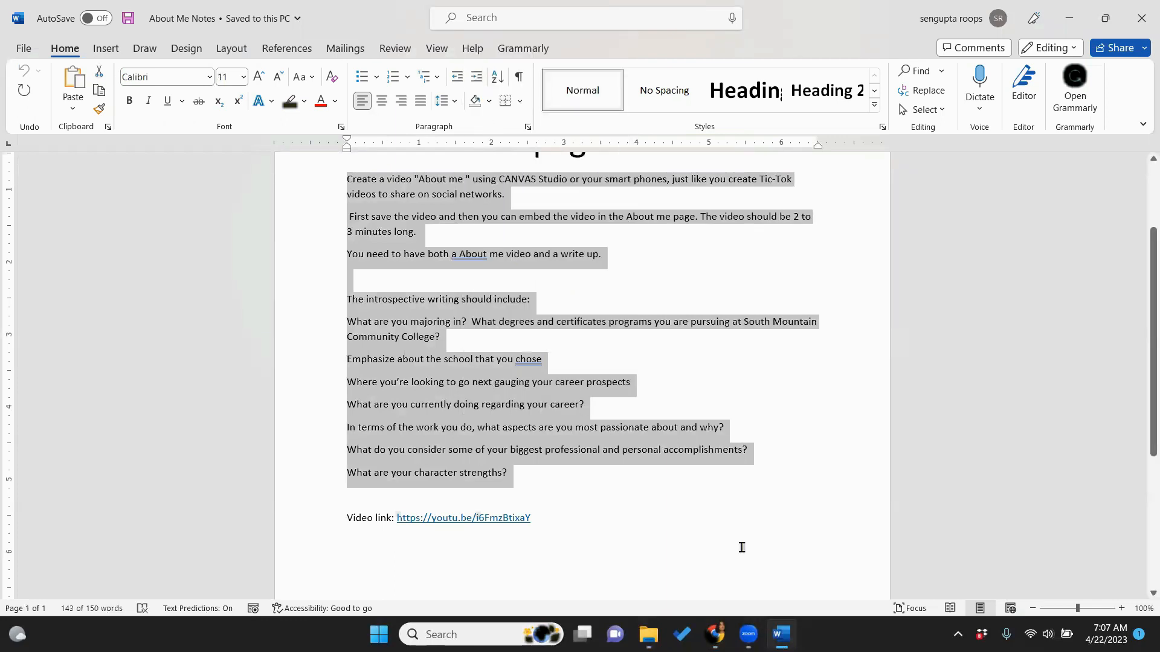
mouse_move(715, 634)
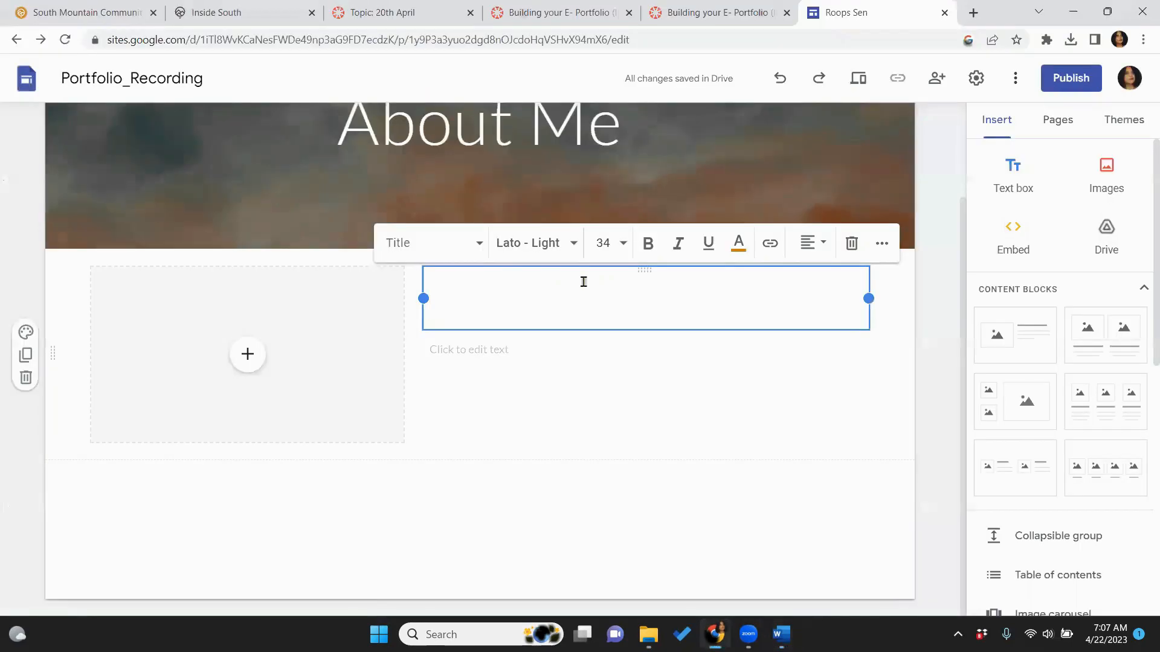
Paste the copied assignment text into the text box beside the image placeholder
right_click(583, 285)
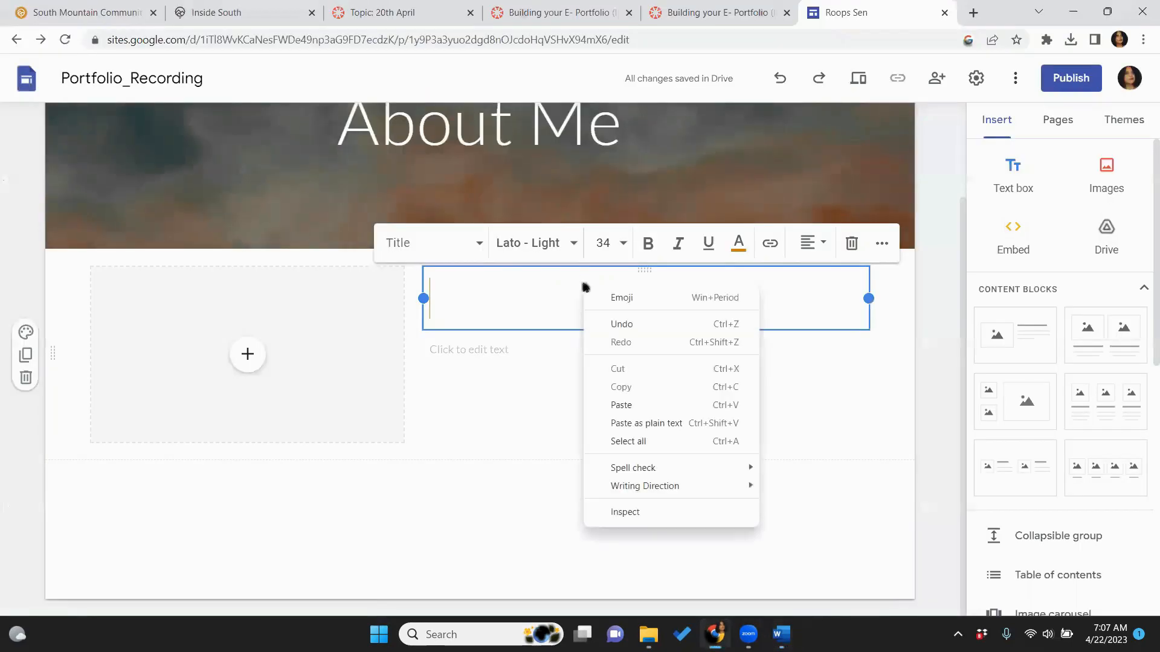
left_click(619, 405)
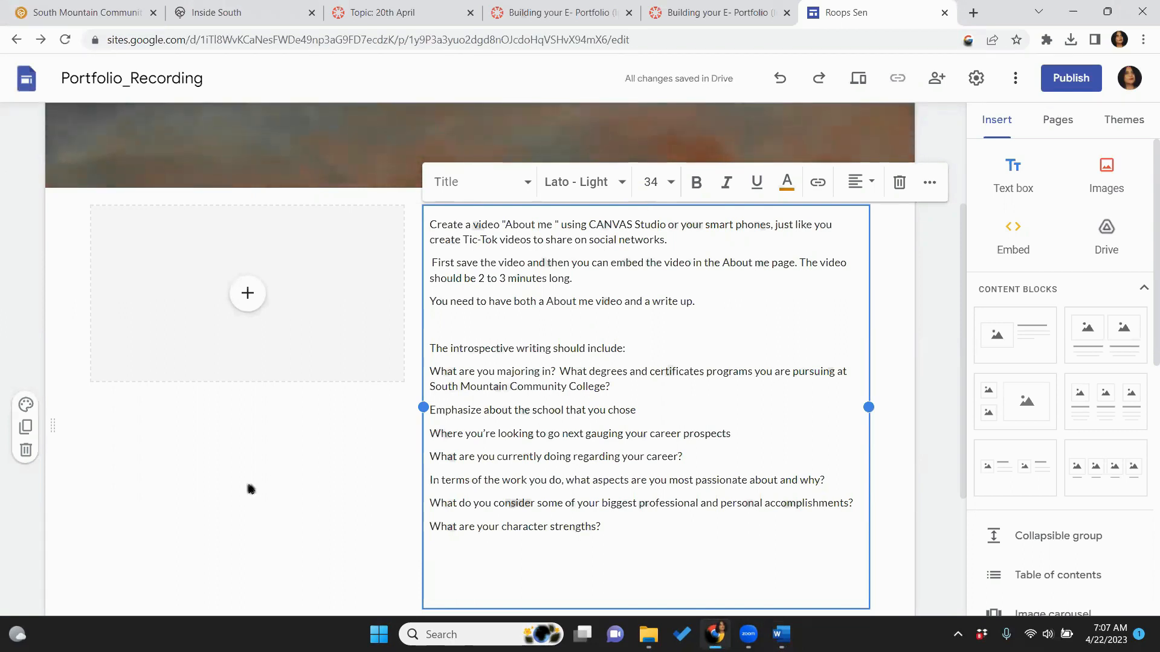
left_click(156, 499)
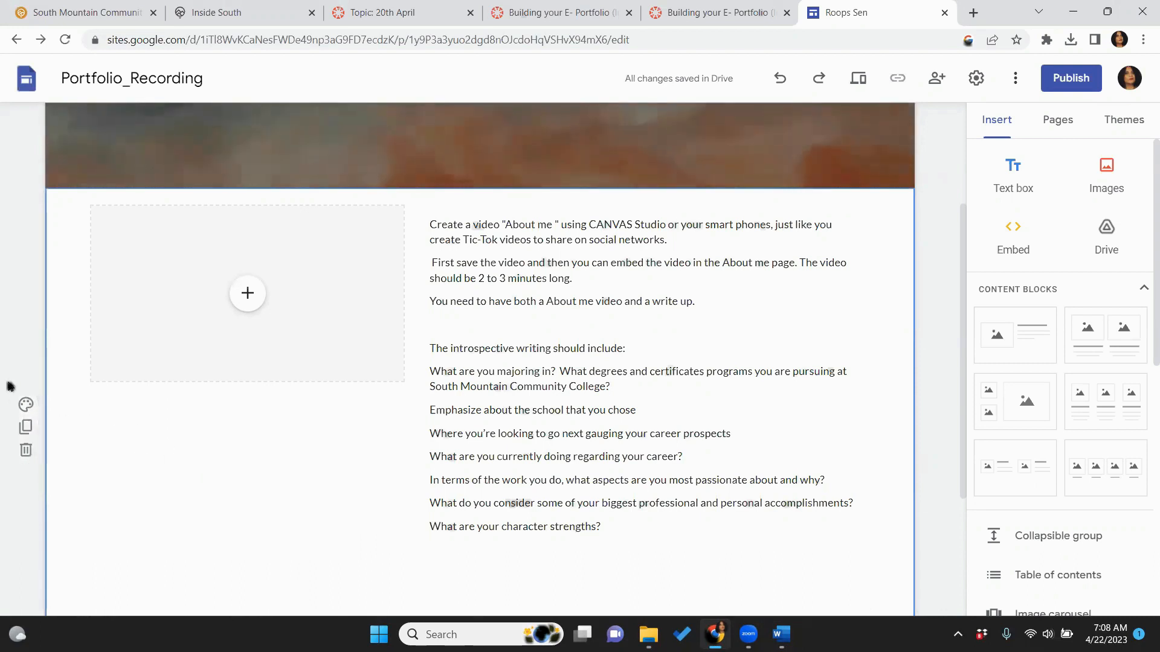
Try grey and orange section backgrounds, then set the section back to white Style 1
left_click(26, 405)
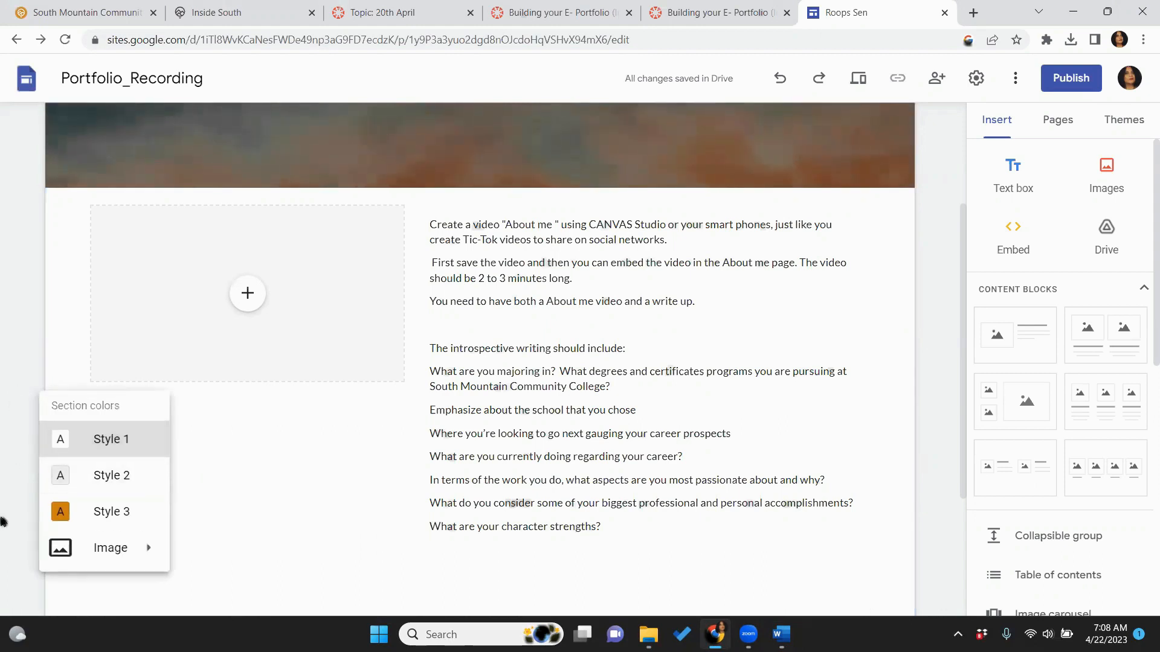
left_click(118, 477)
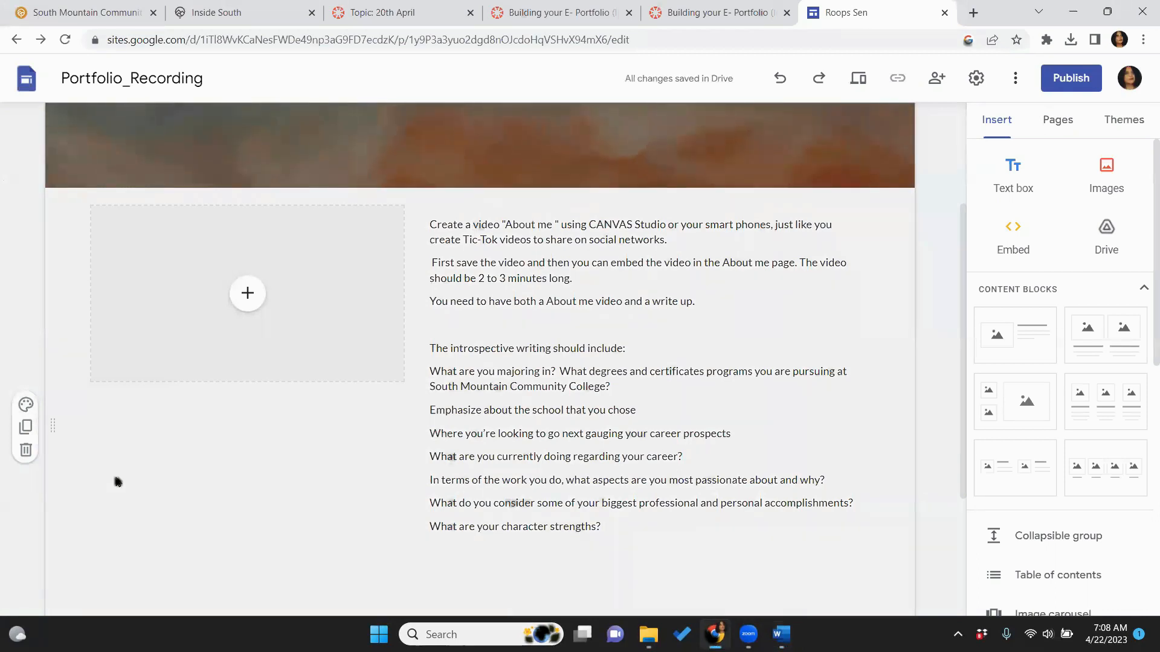
left_click(26, 405)
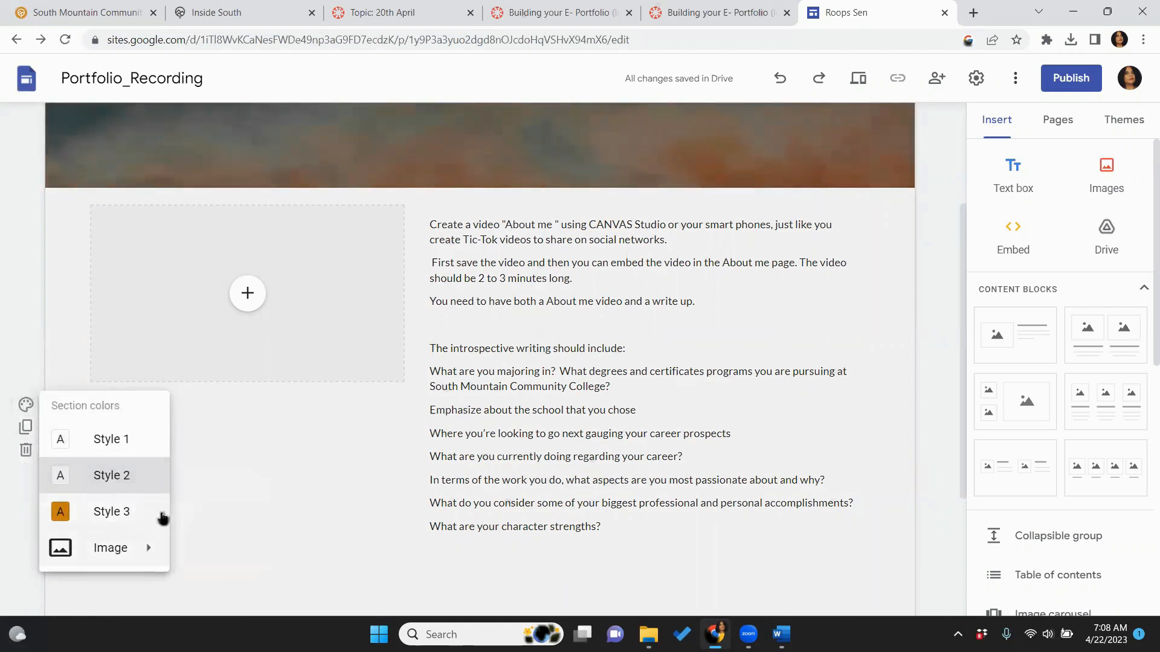
left_click(121, 511)
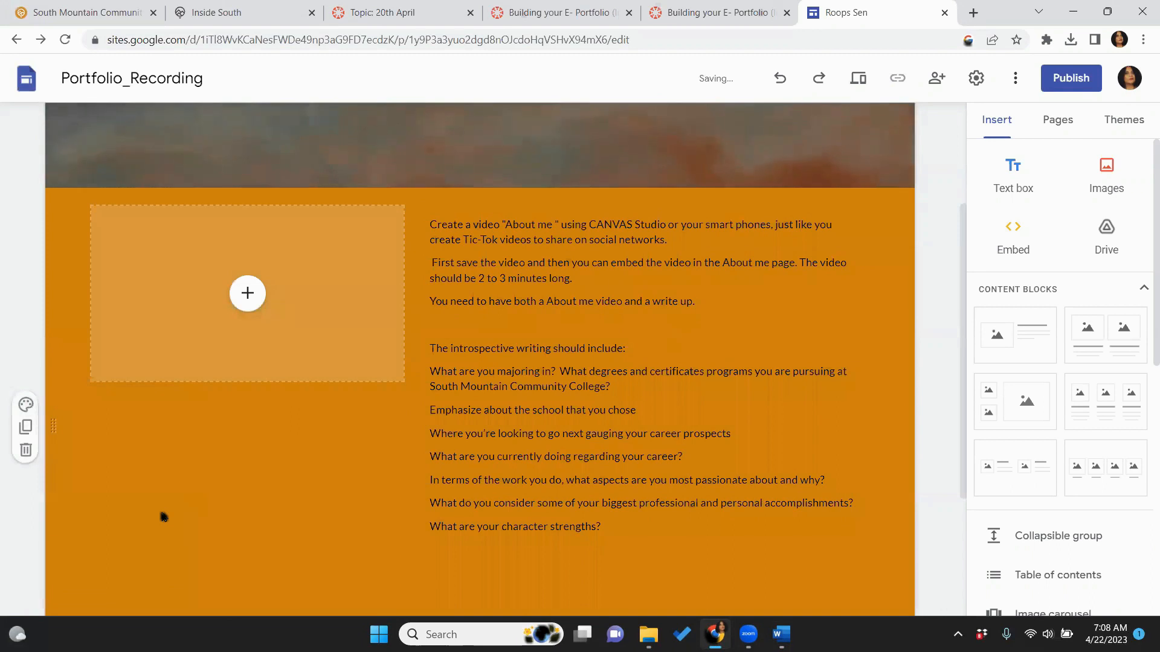
left_click(29, 408)
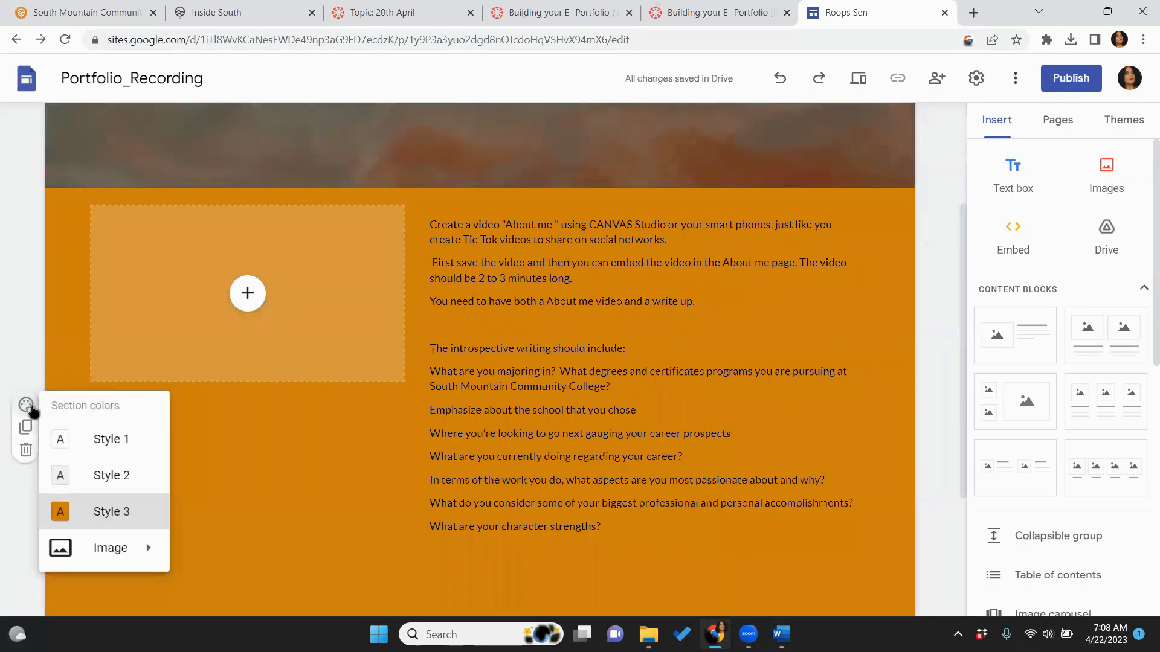
left_click(58, 439)
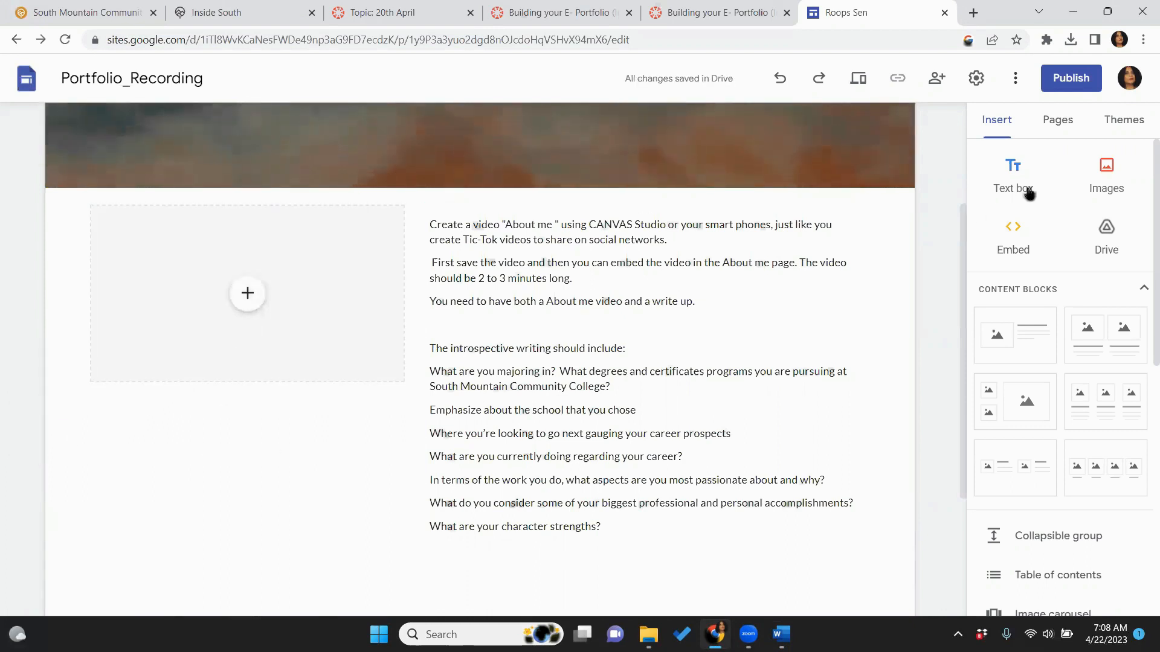
left_click(1121, 129)
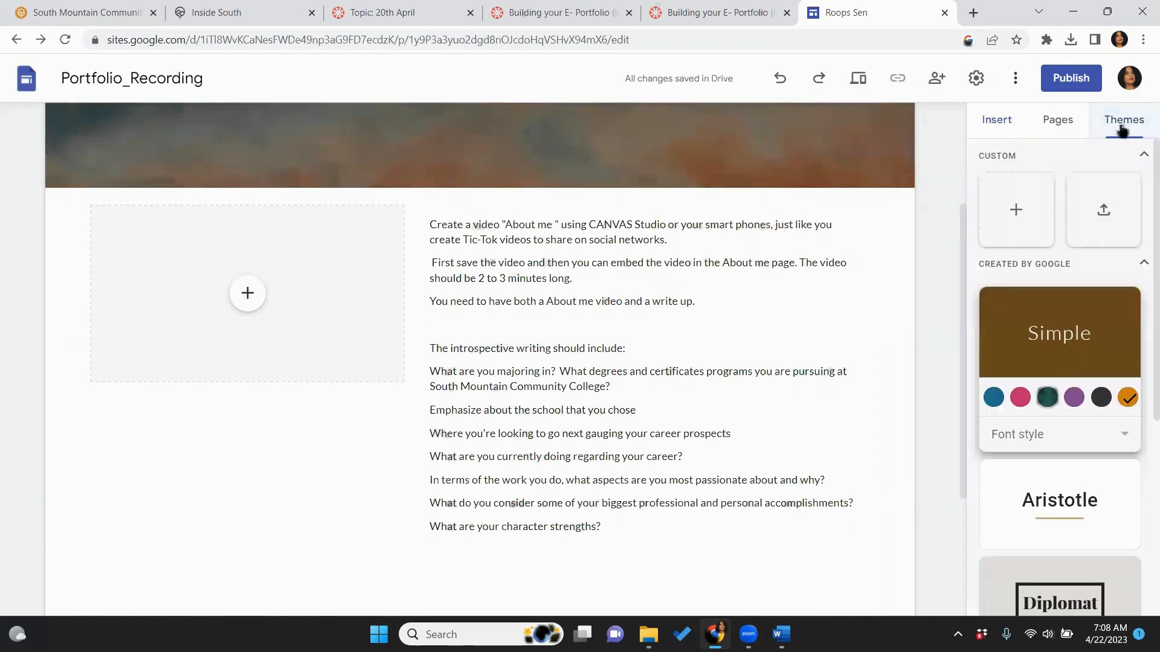
Try the Simple theme in dark grey, then apply the Level theme with its yellow accent
left_click(1102, 397)
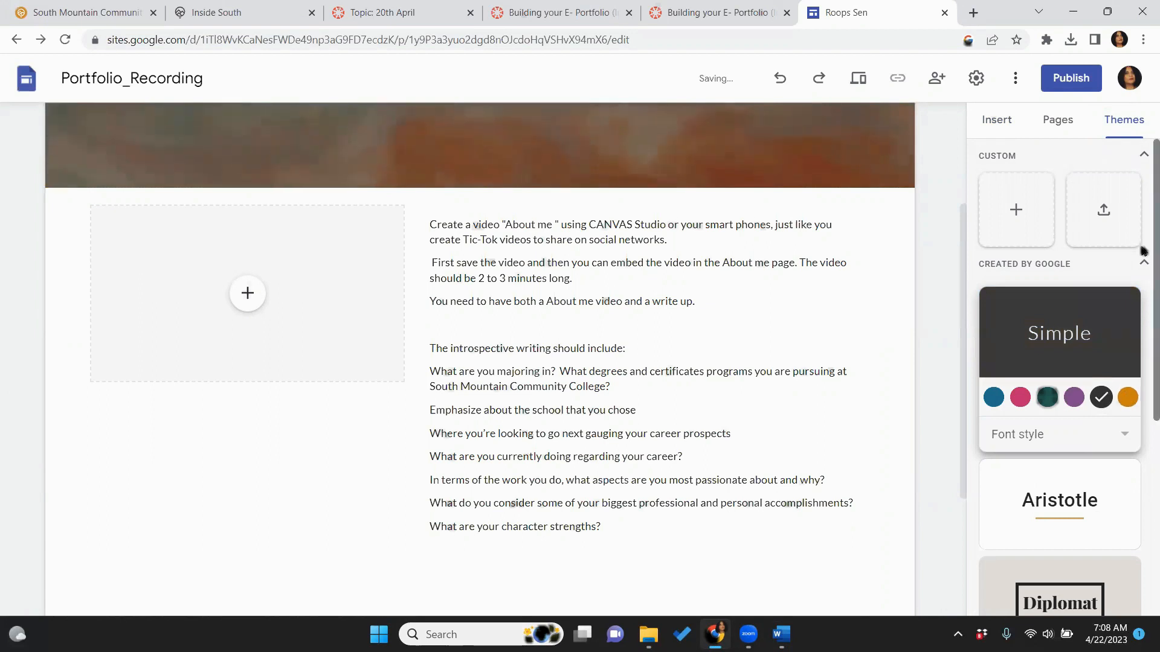
left_click_drag(1143, 250, 1144, 427)
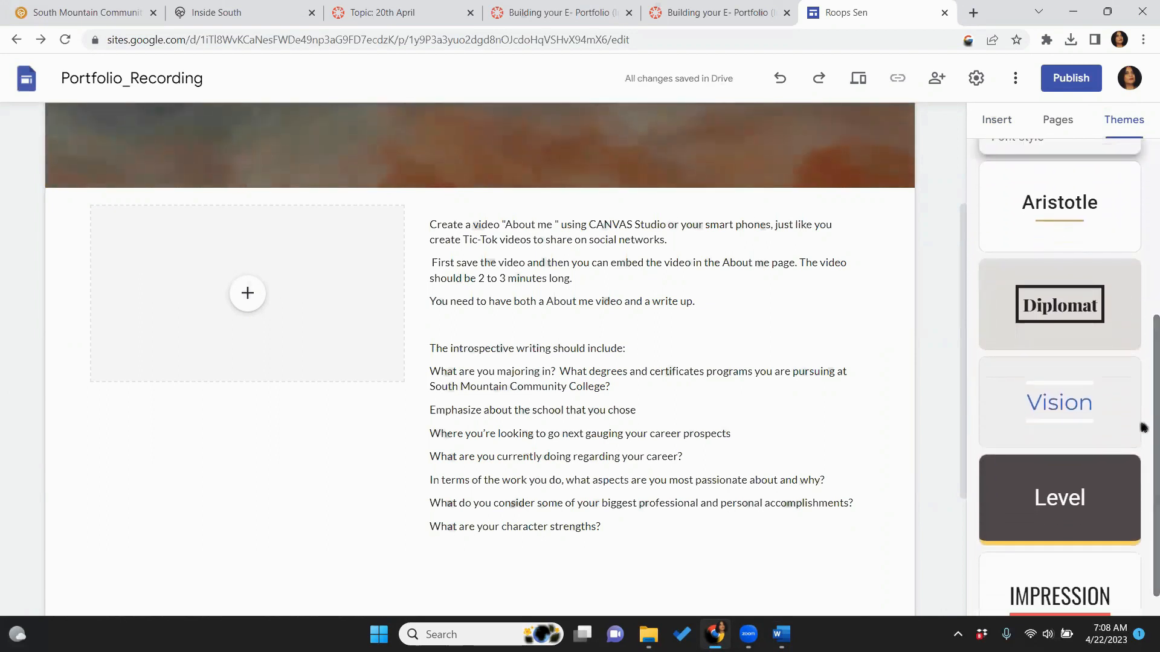
left_click(1072, 505)
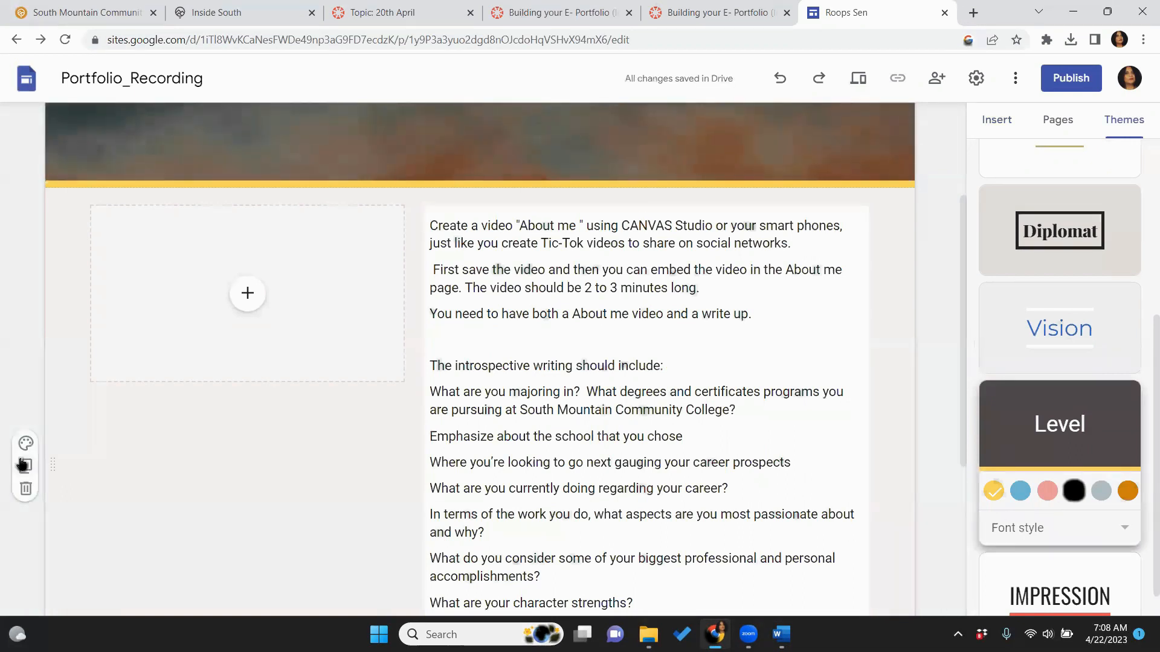
left_click(28, 446)
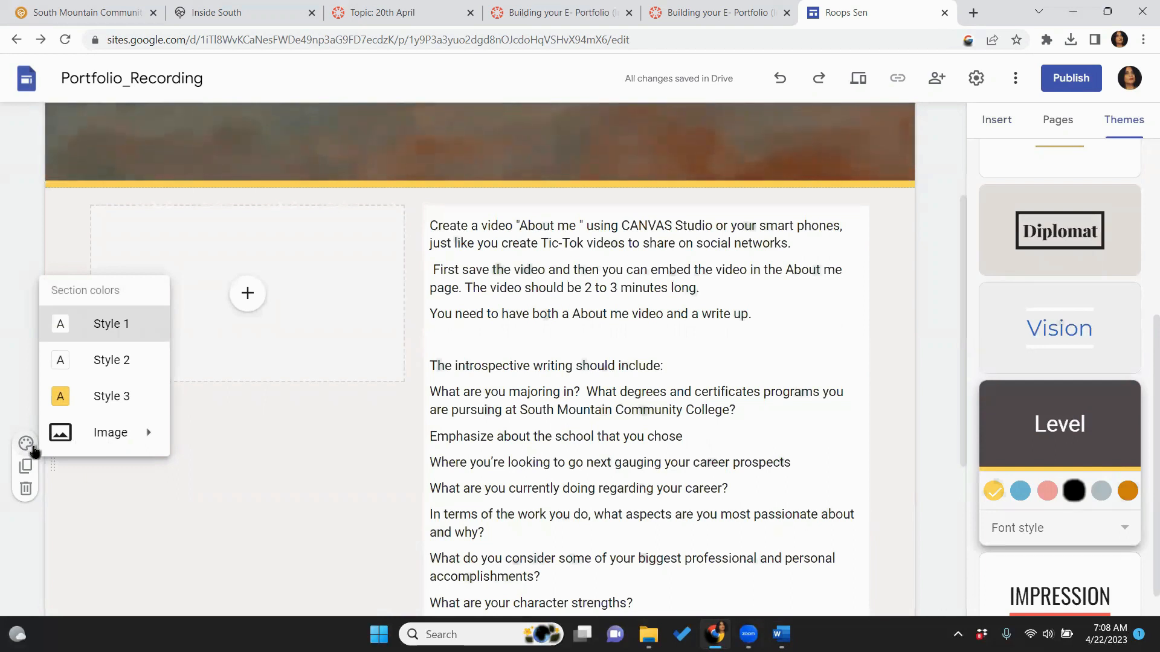
Set the About Me text section's background to the beach stock image
mouse_move(155, 440)
left_click(193, 476)
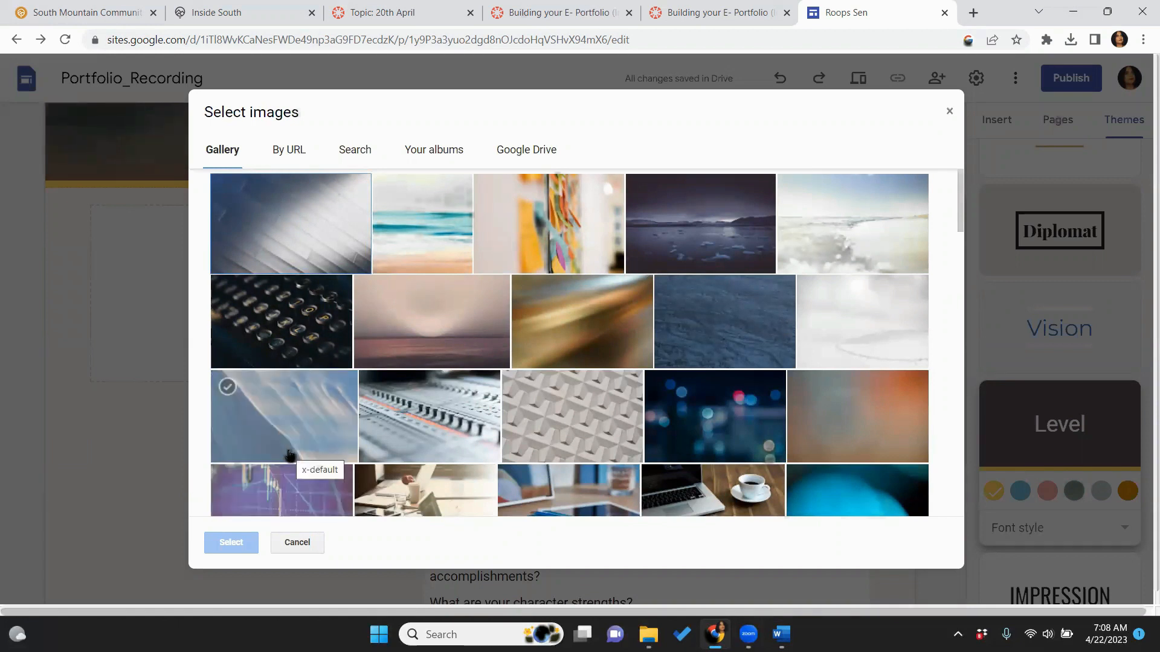
left_click(409, 237)
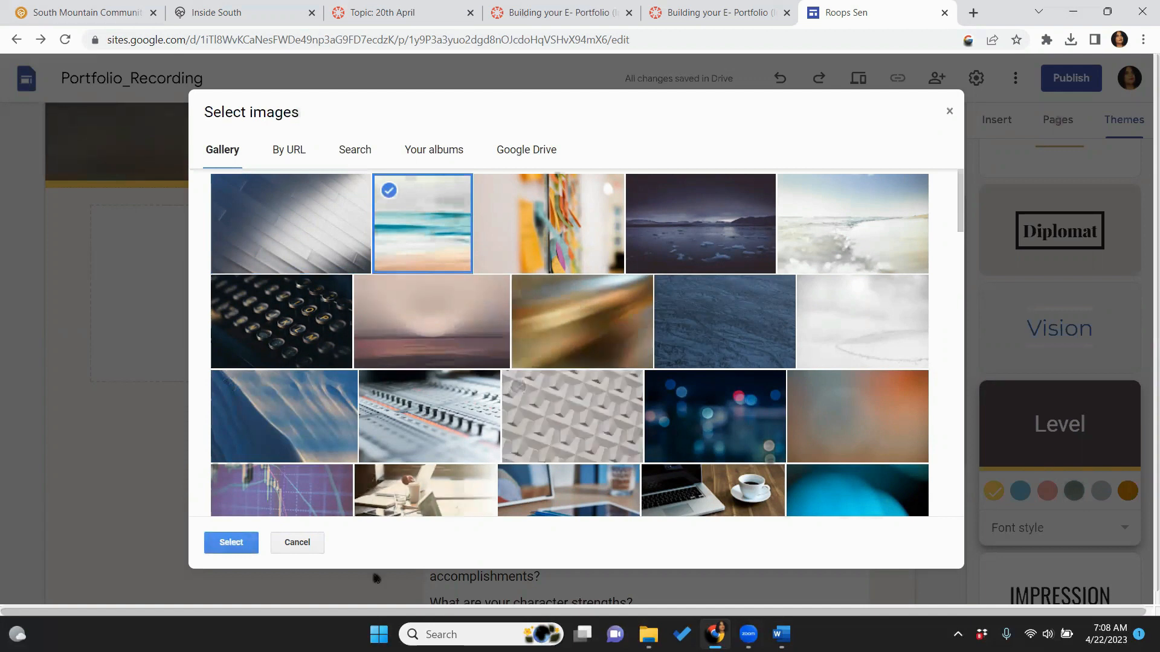
left_click(230, 543)
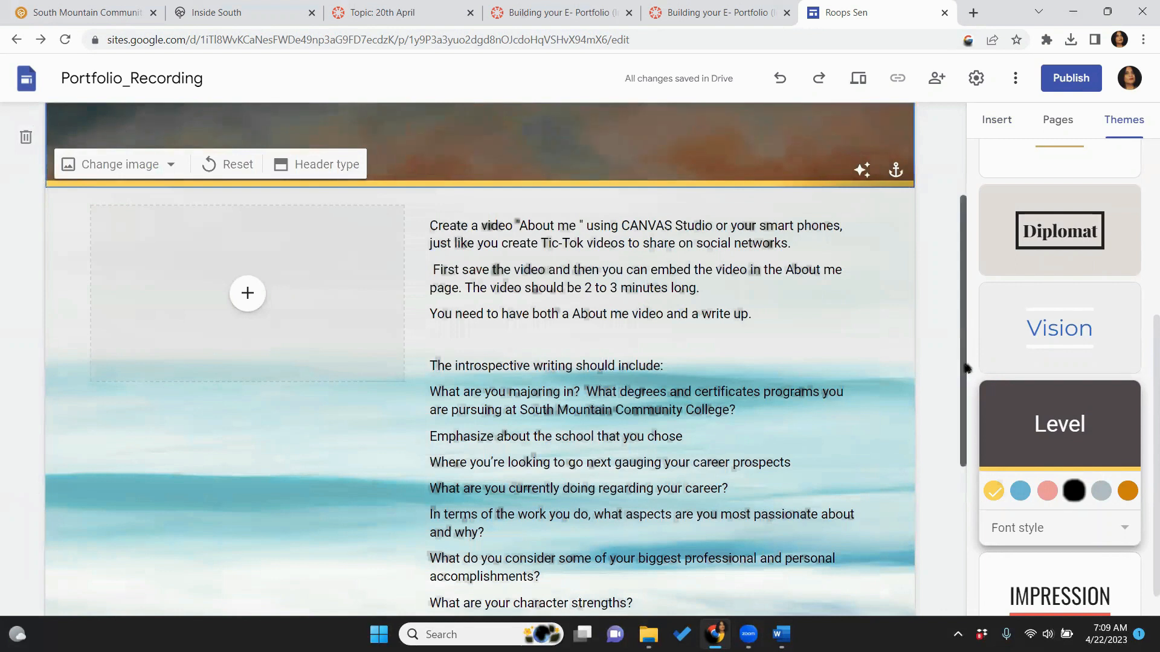
Scroll over the updated About Me page and open a preview of the site
scroll(965, 367, "up", 3)
scroll(966, 363, "down", 3)
scroll(967, 361, "down", 3)
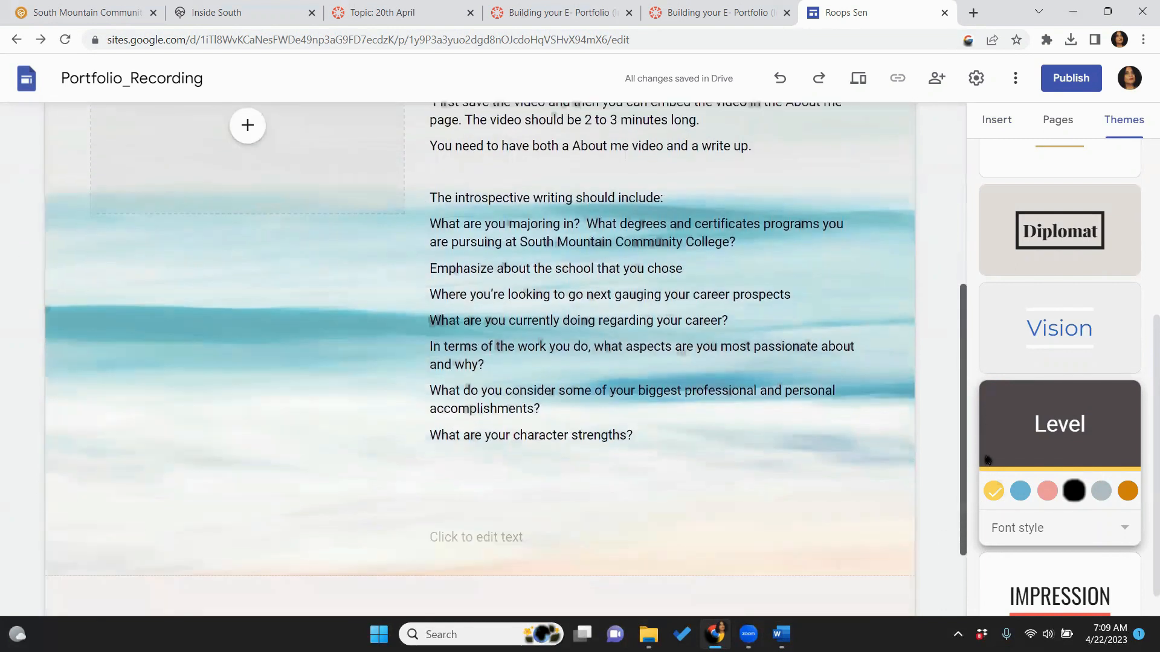
scroll(978, 369, "up", 2)
scroll(1003, 380, "down", 1)
scroll(1009, 381, "up", 1)
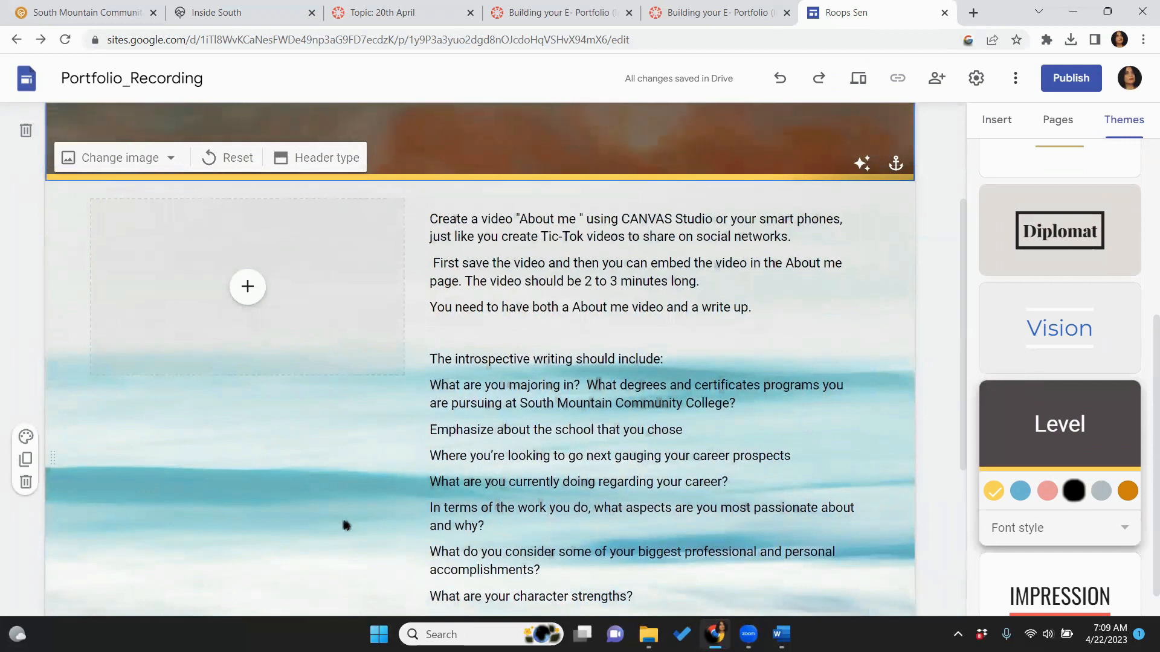
left_click(859, 78)
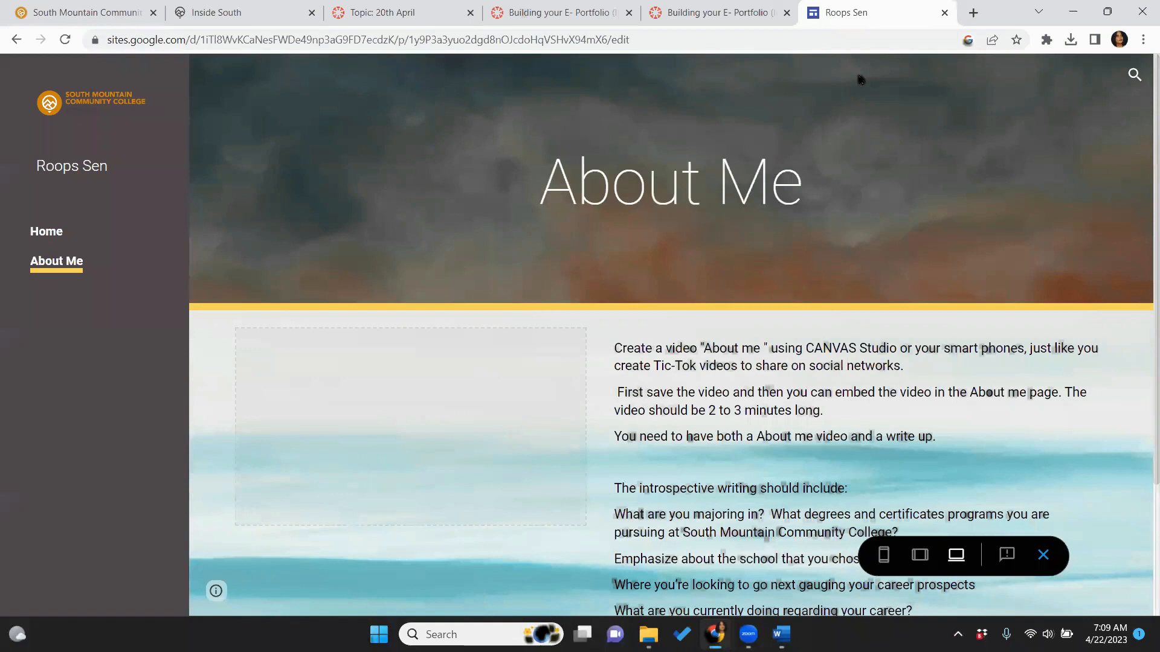
View the Home and About Me pages in preview, scrolling the About Me text, then exit preview
left_click(42, 235)
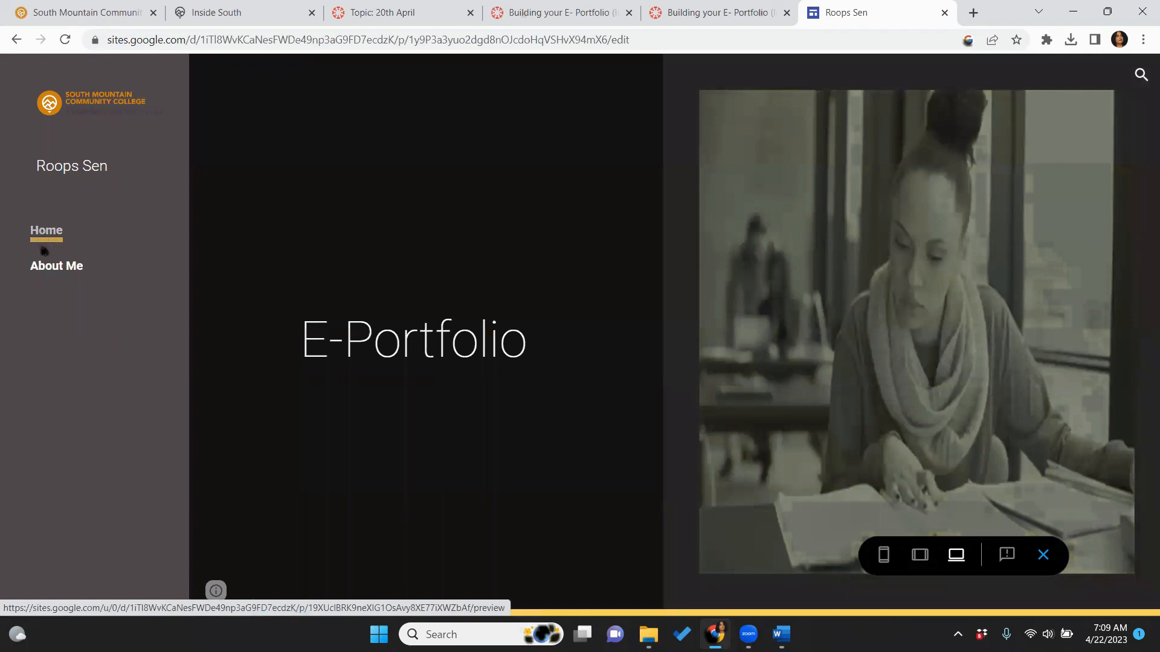
left_click(44, 266)
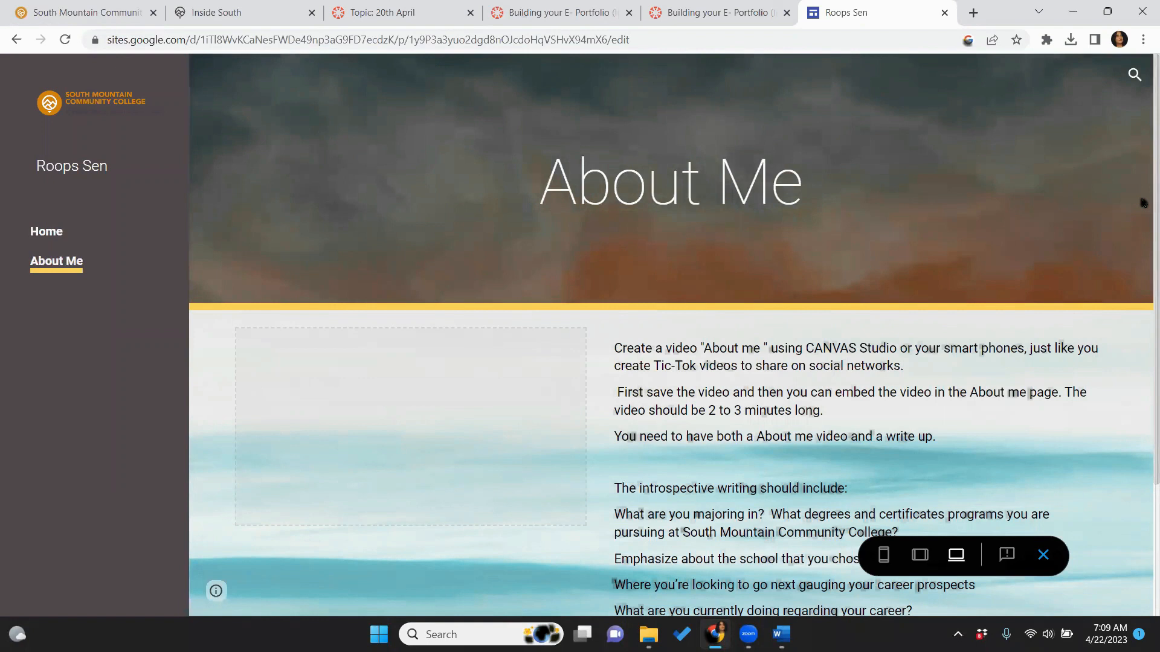
scroll(1144, 230, "down", 3)
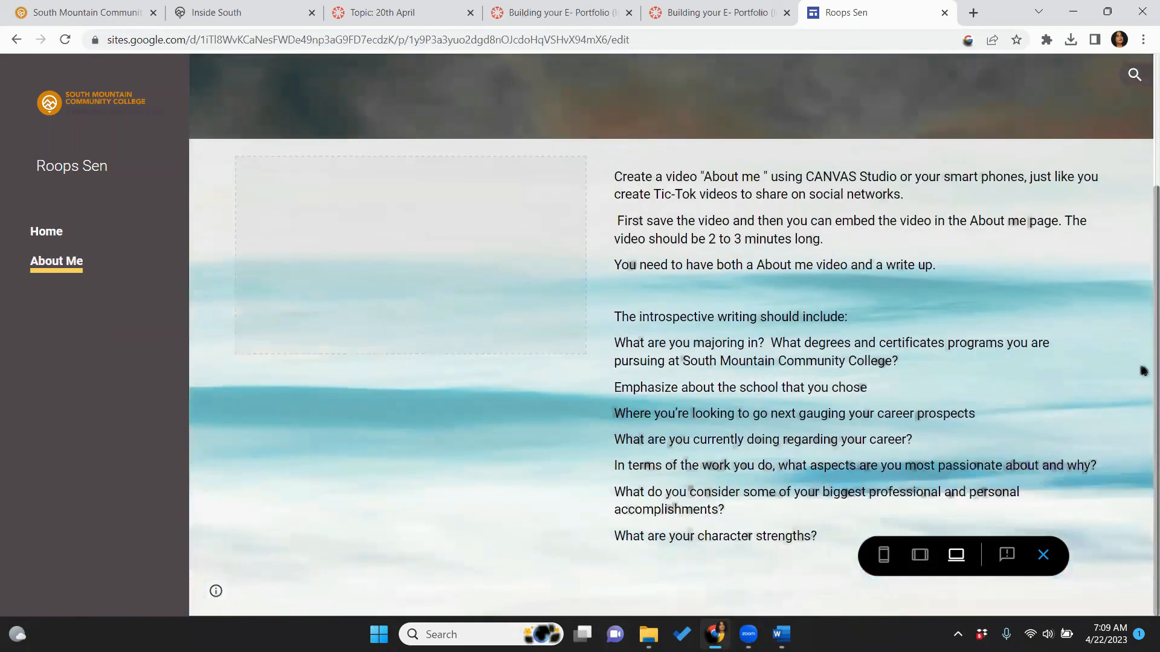
scroll(1139, 324, "up", 2)
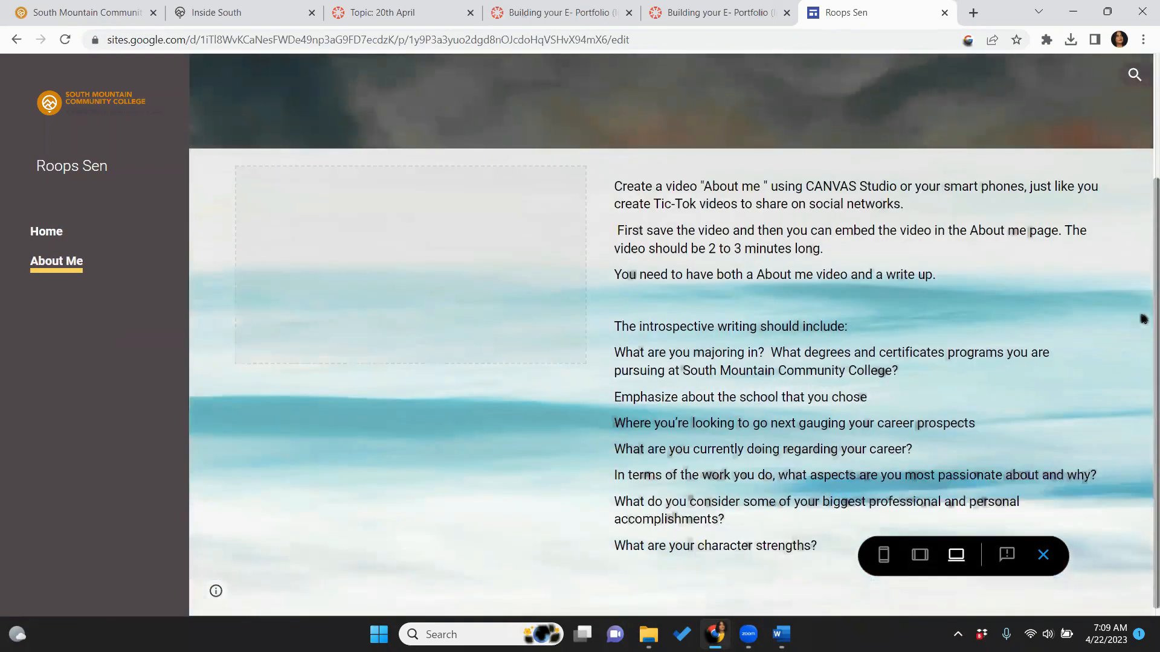
scroll(1143, 244, "up", 2)
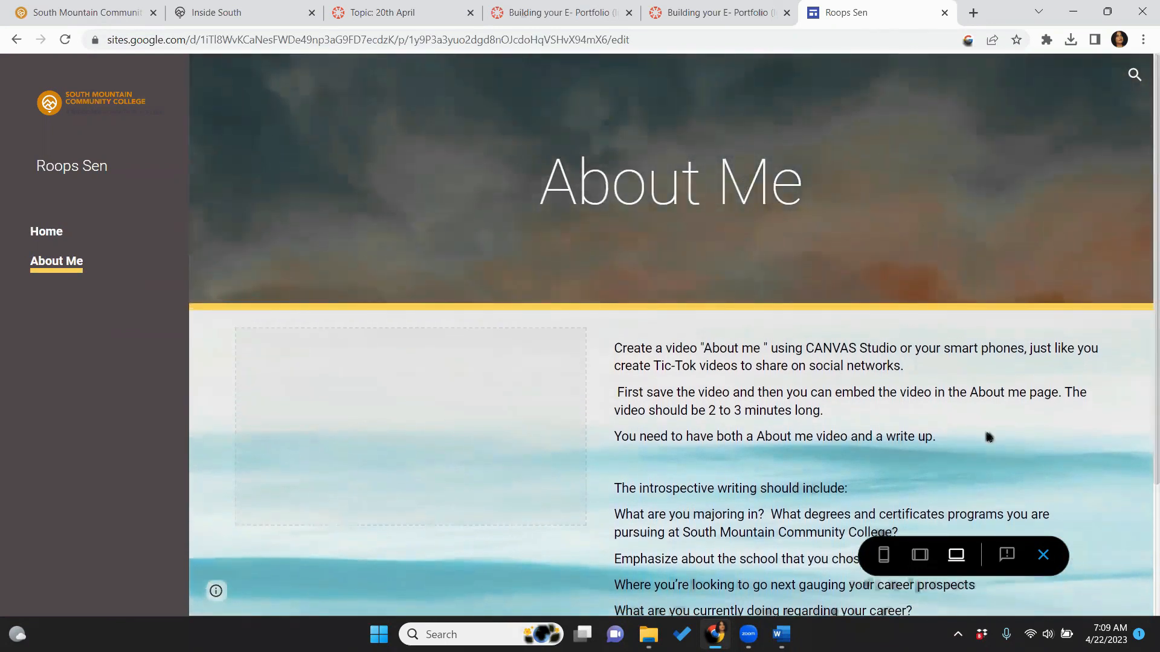
left_click(1042, 555)
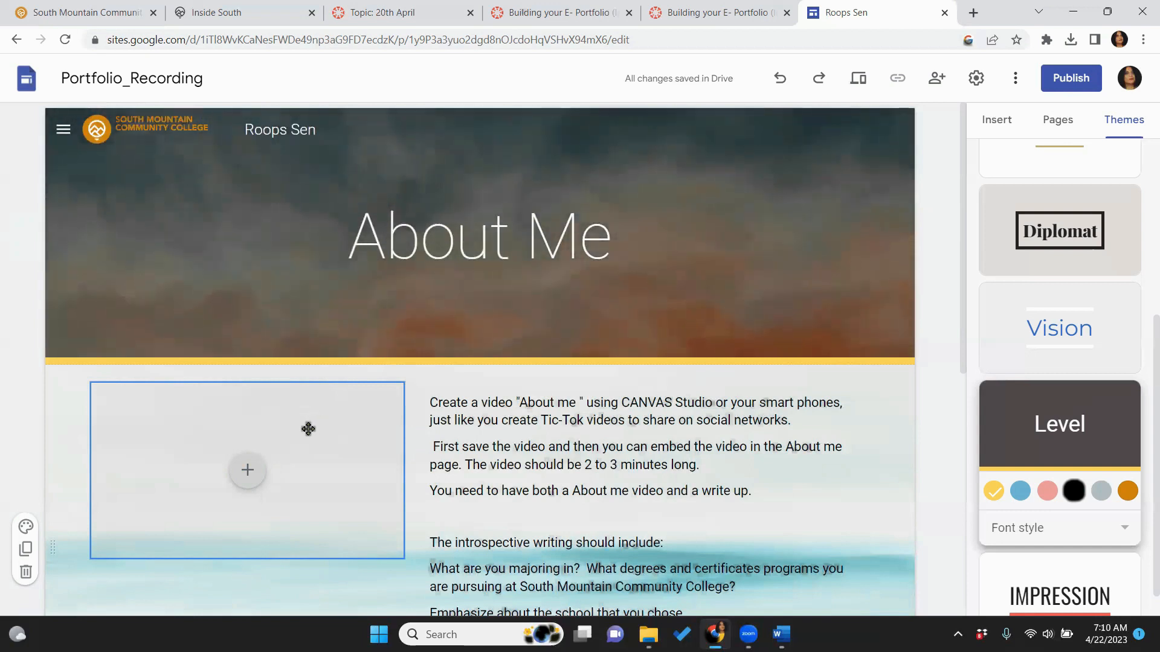
left_click(245, 480)
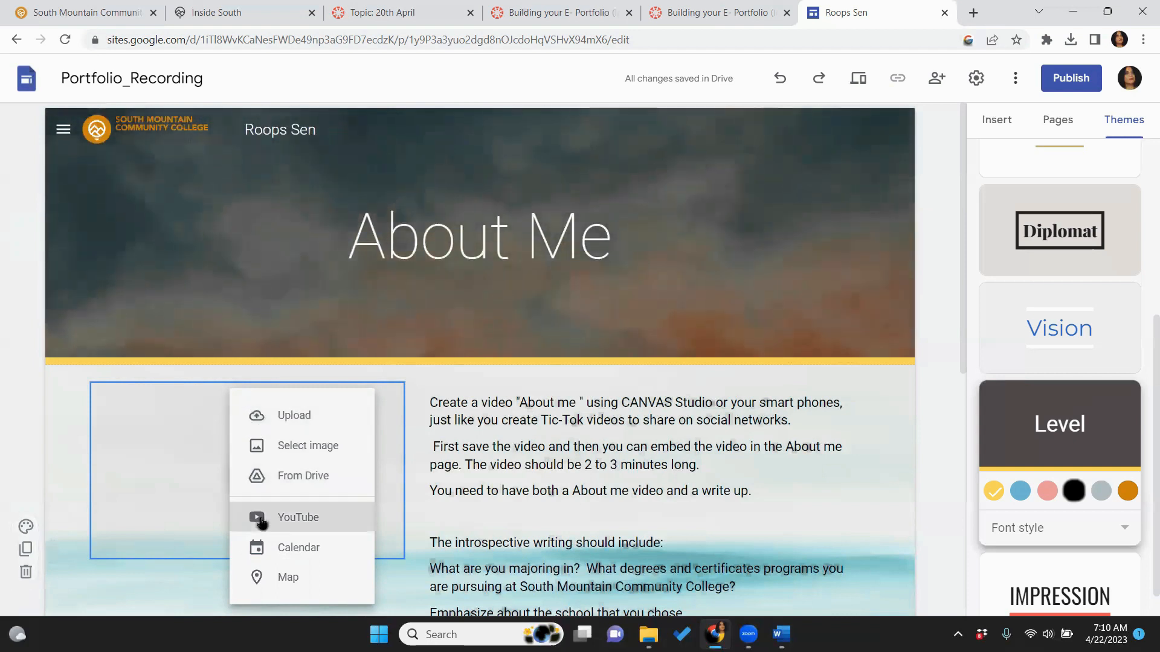
left_click(294, 425)
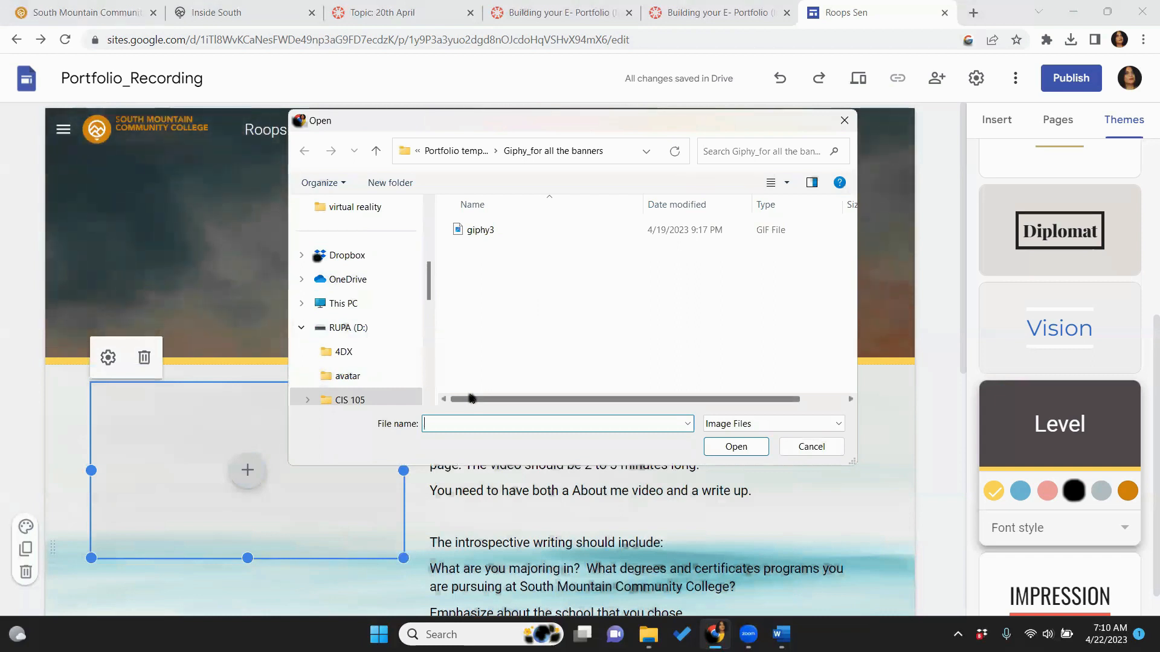
left_click(845, 121)
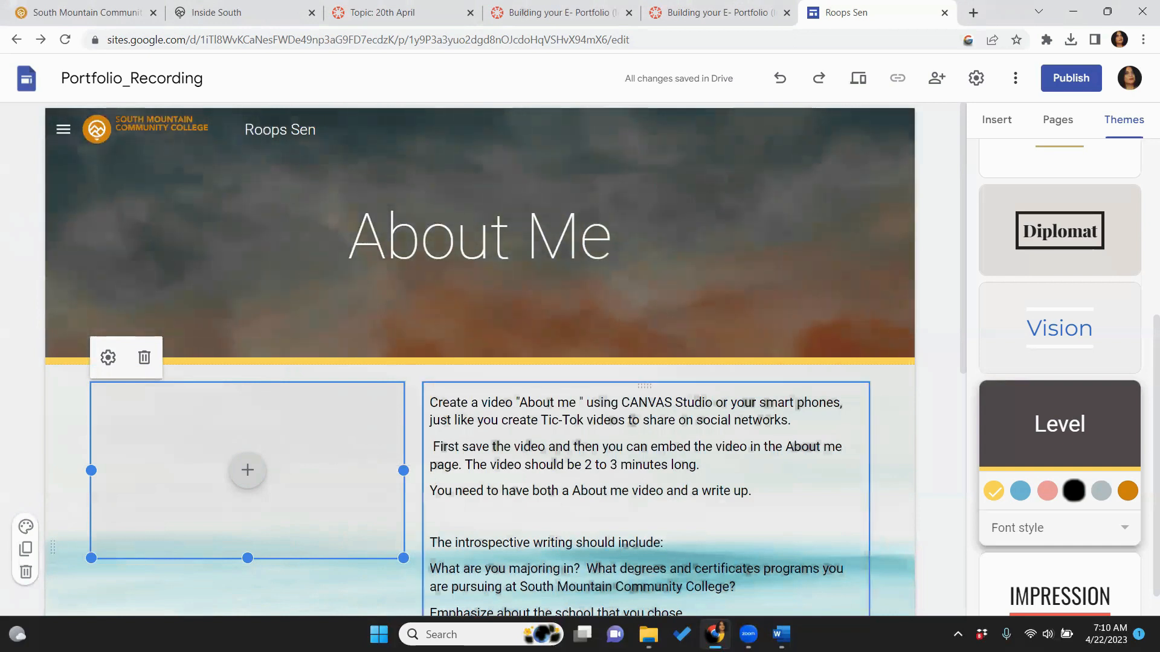
mouse_move(781, 635)
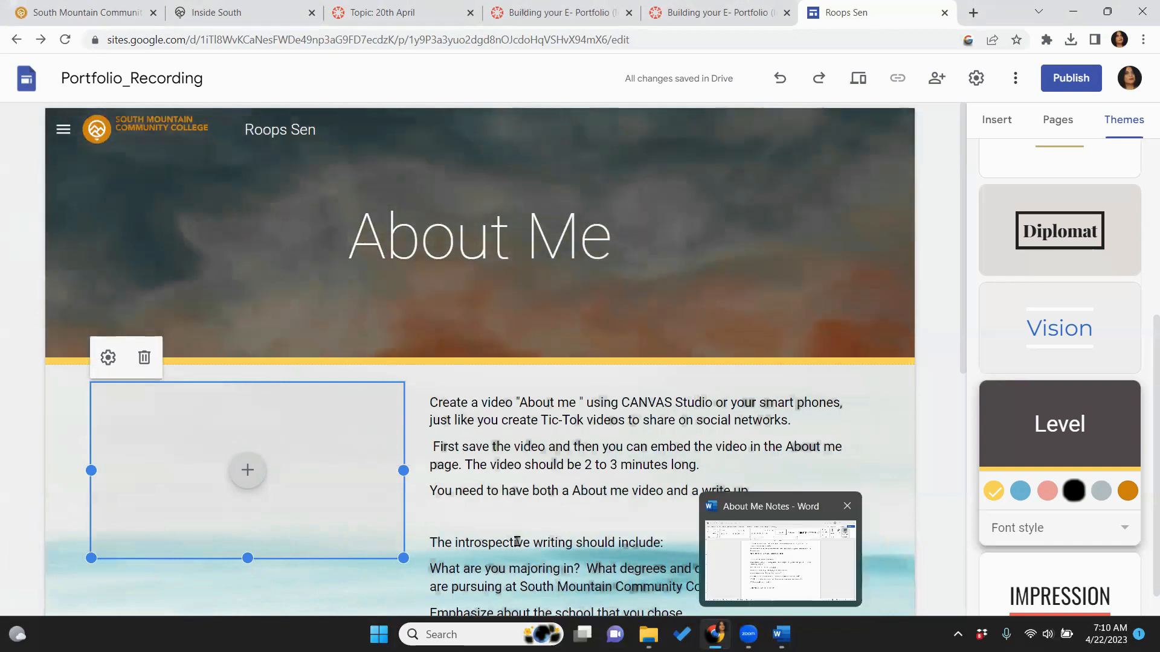
Copy the YouTube video link from the About Me Notes in Word and return to Chrome
key("alt+Tab")
double_click(463, 520)
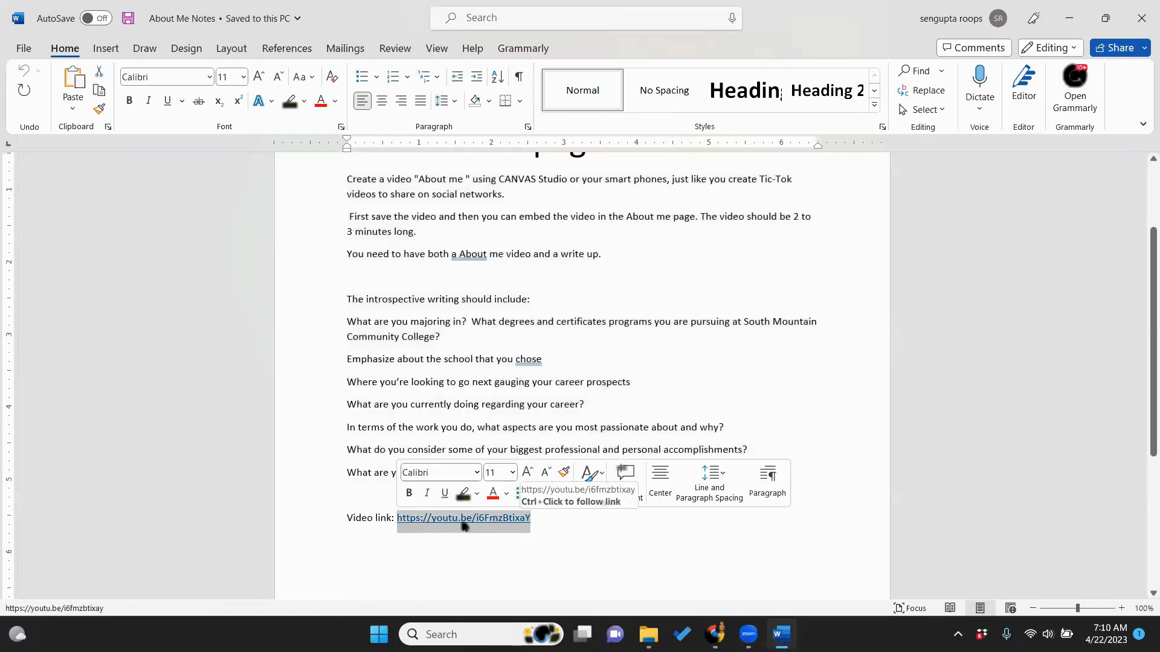
right_click(464, 525)
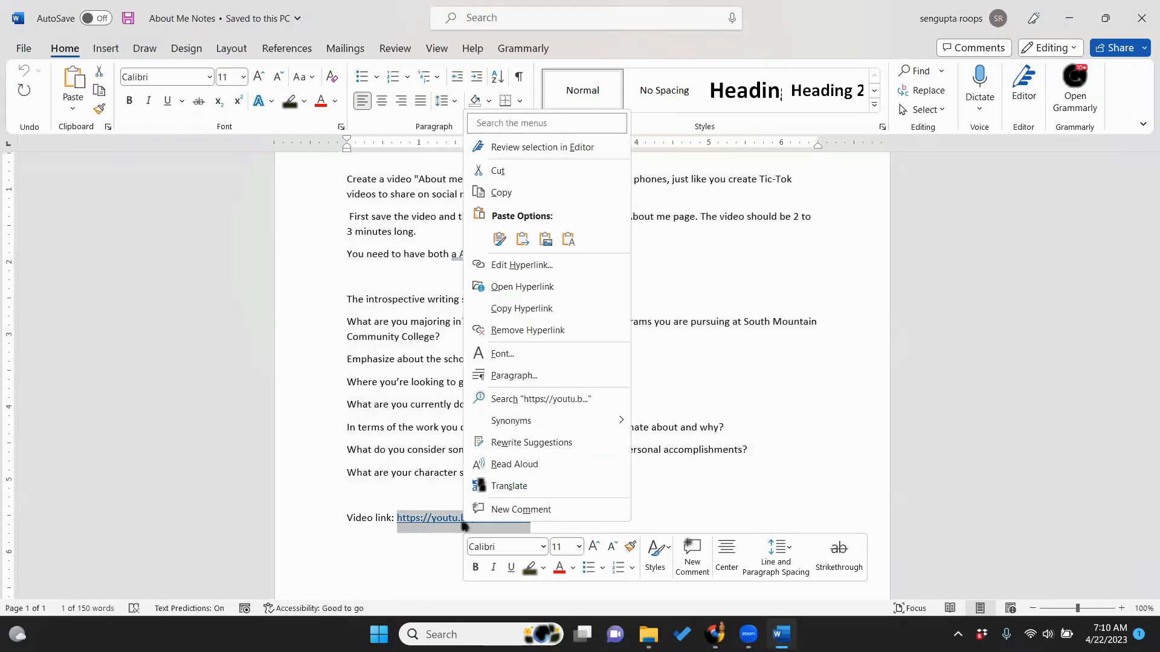
left_click(499, 193)
mouse_move(715, 635)
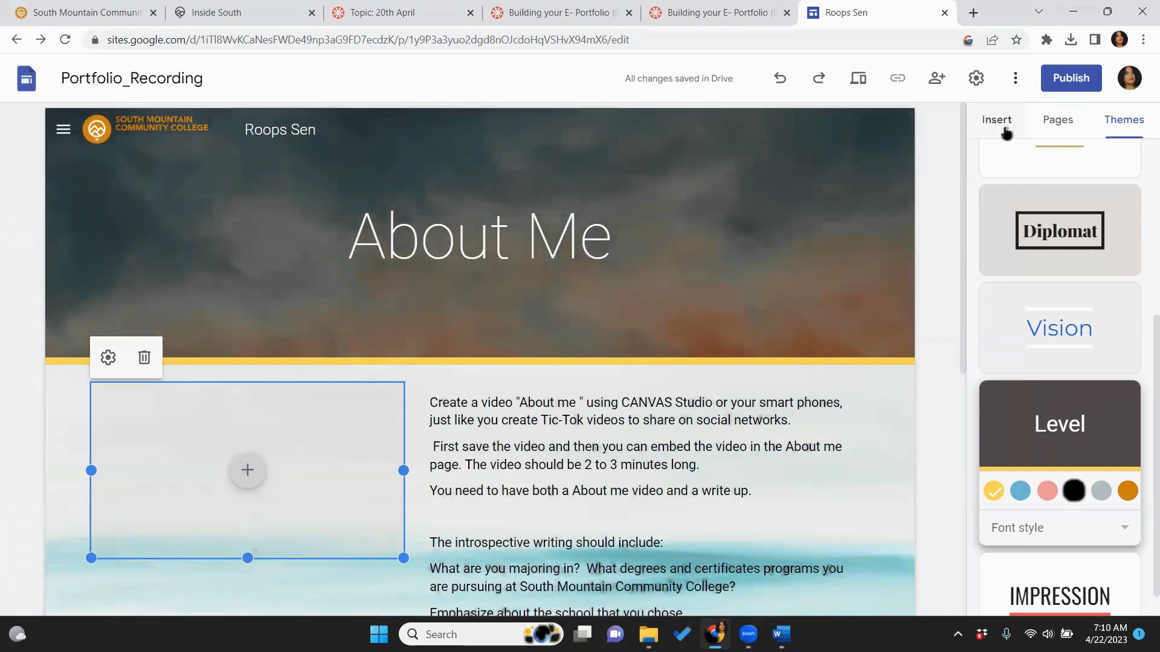
Paste the video link into the placeholder's YouTube search and insert the 'About Me E Portfolio site build video'
left_click(998, 121)
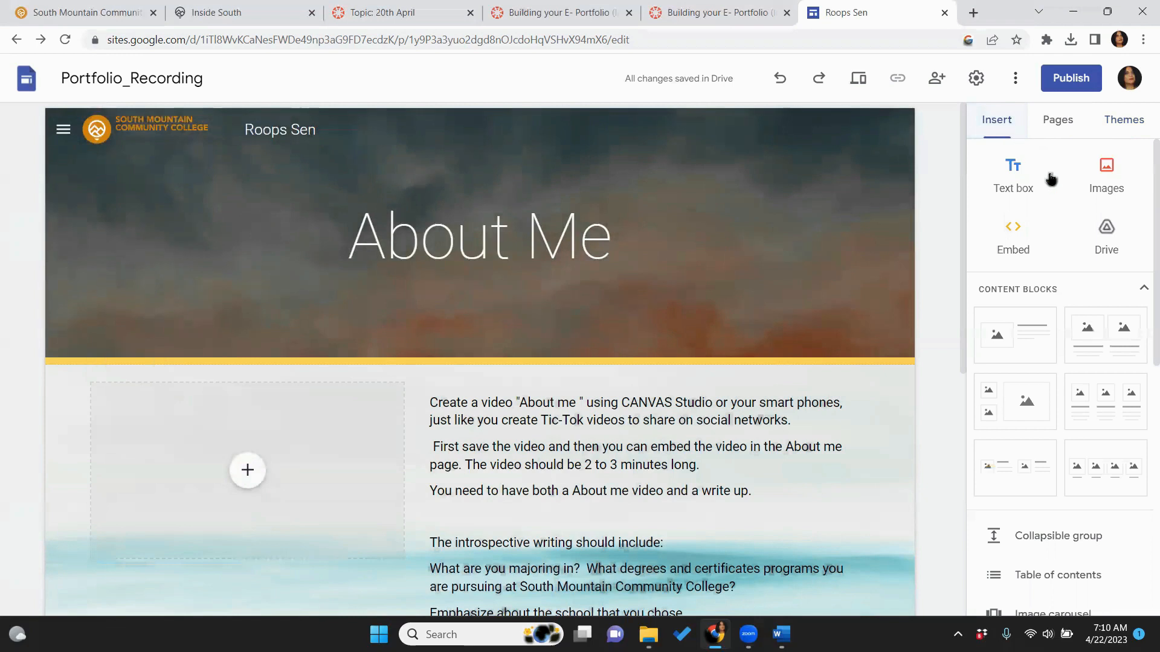
left_click_drag(1143, 236, 1143, 452)
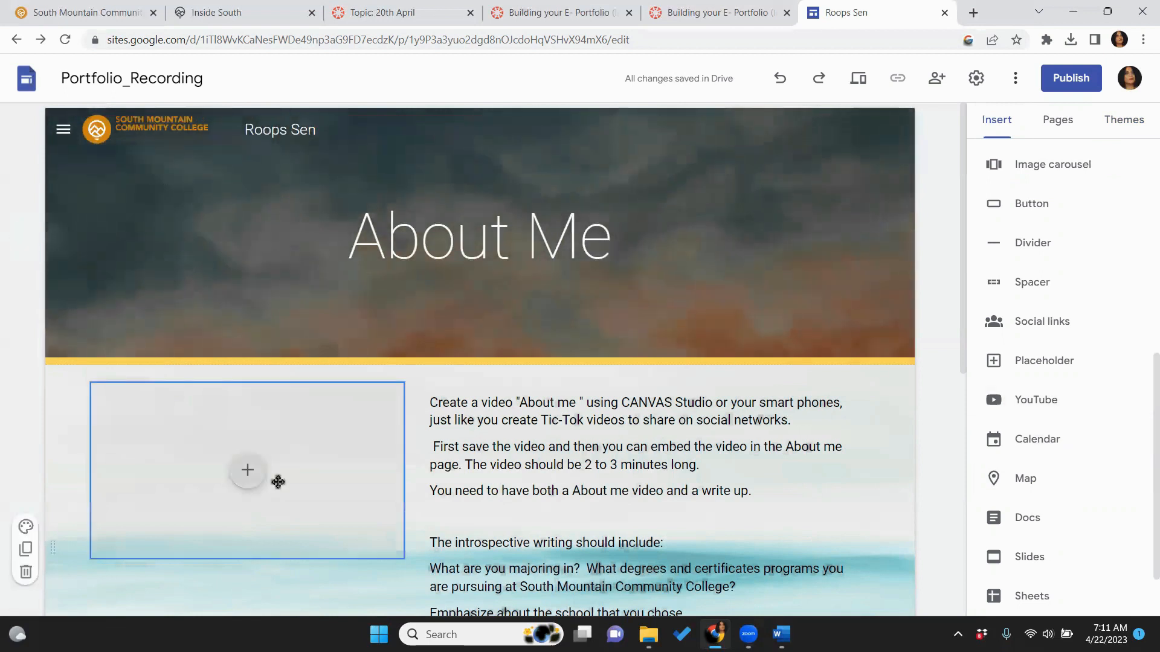
left_click(247, 472)
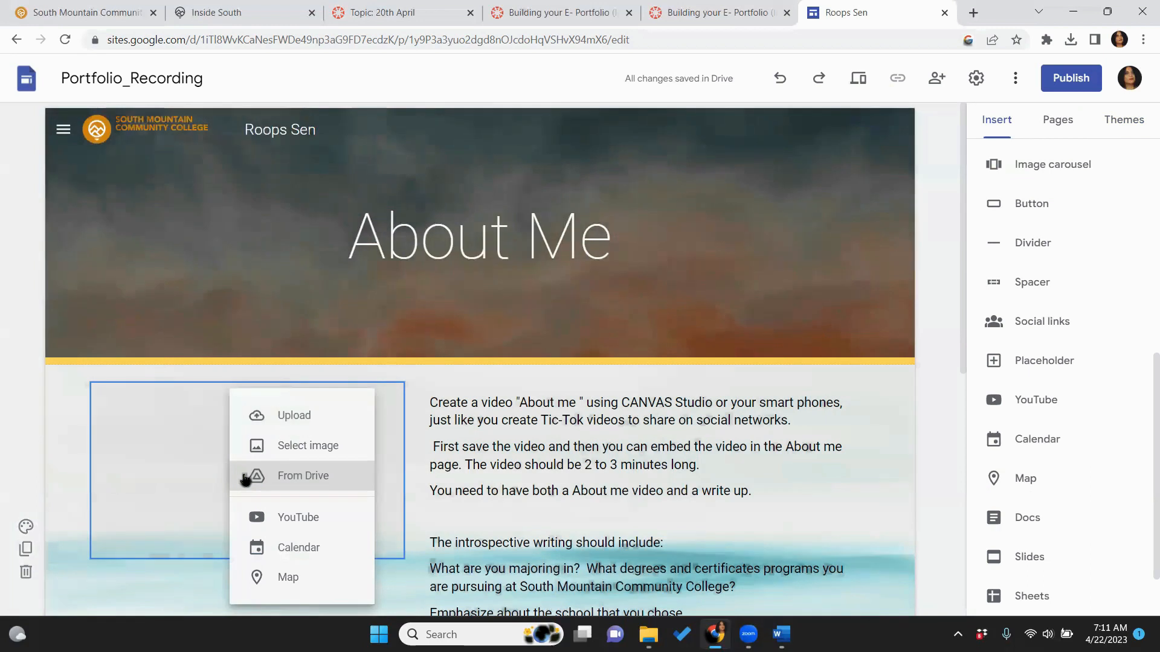
left_click(256, 518)
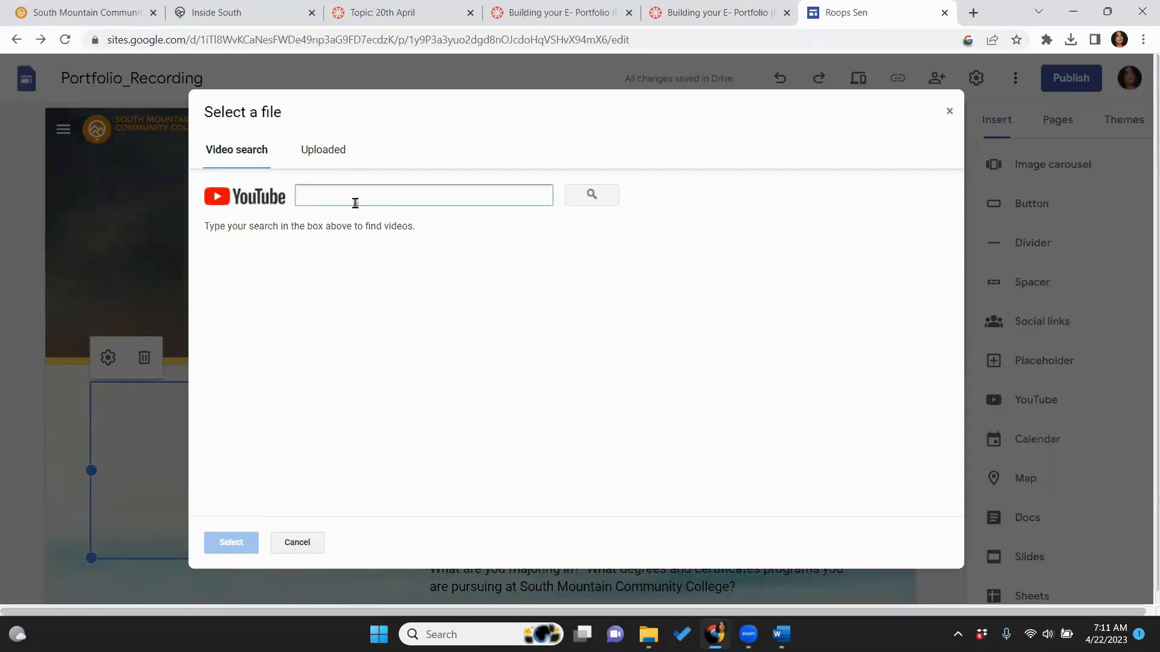
key("ctrl+v")
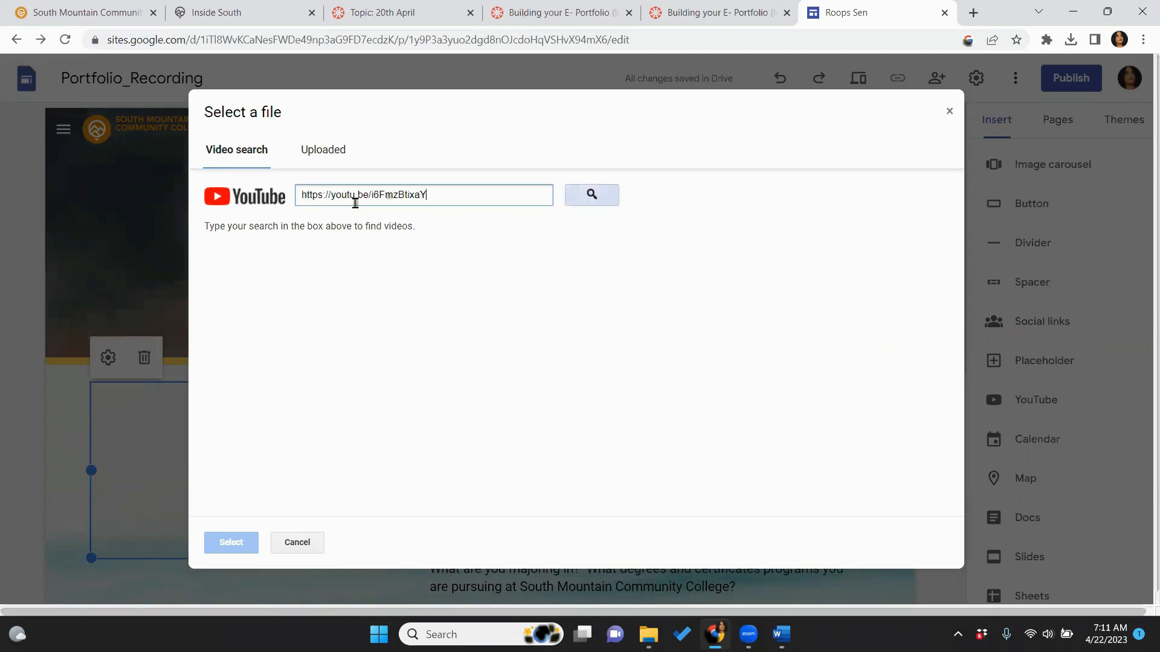
left_click(592, 193)
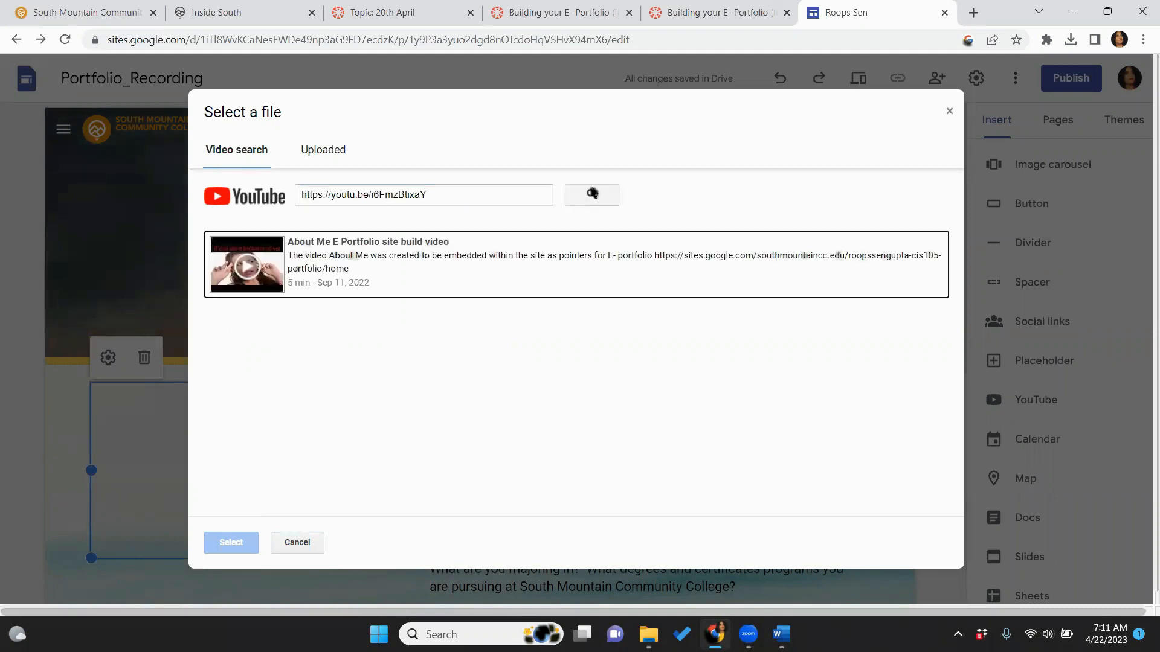
left_click(339, 280)
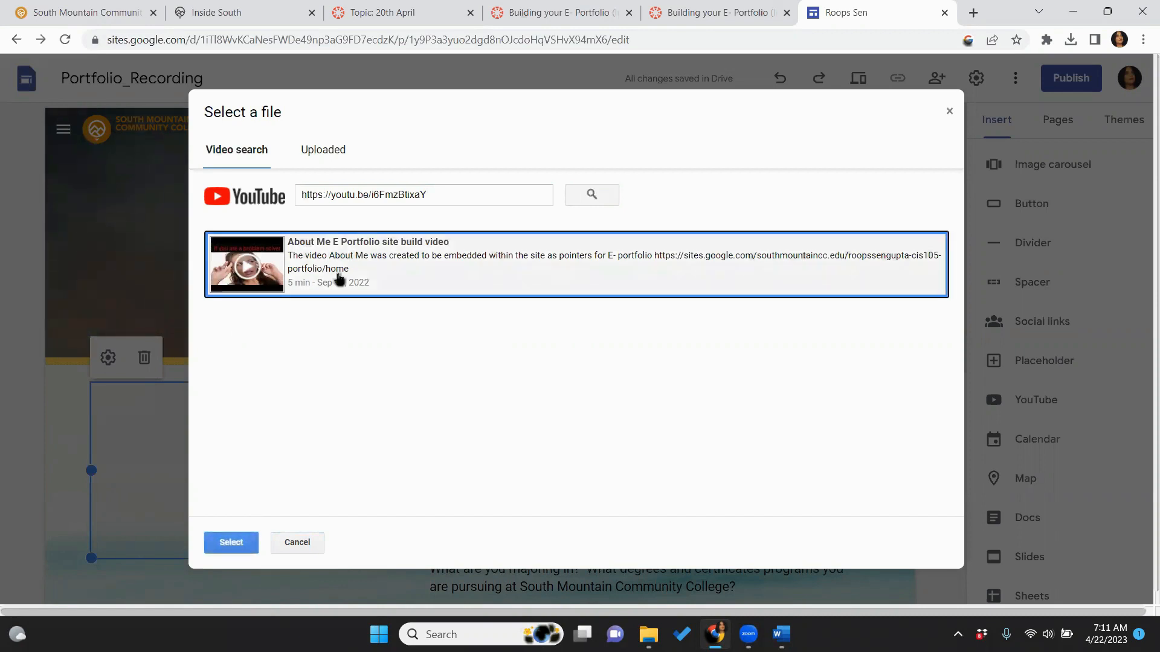
left_click(231, 543)
scroll(221, 554, "down", 4)
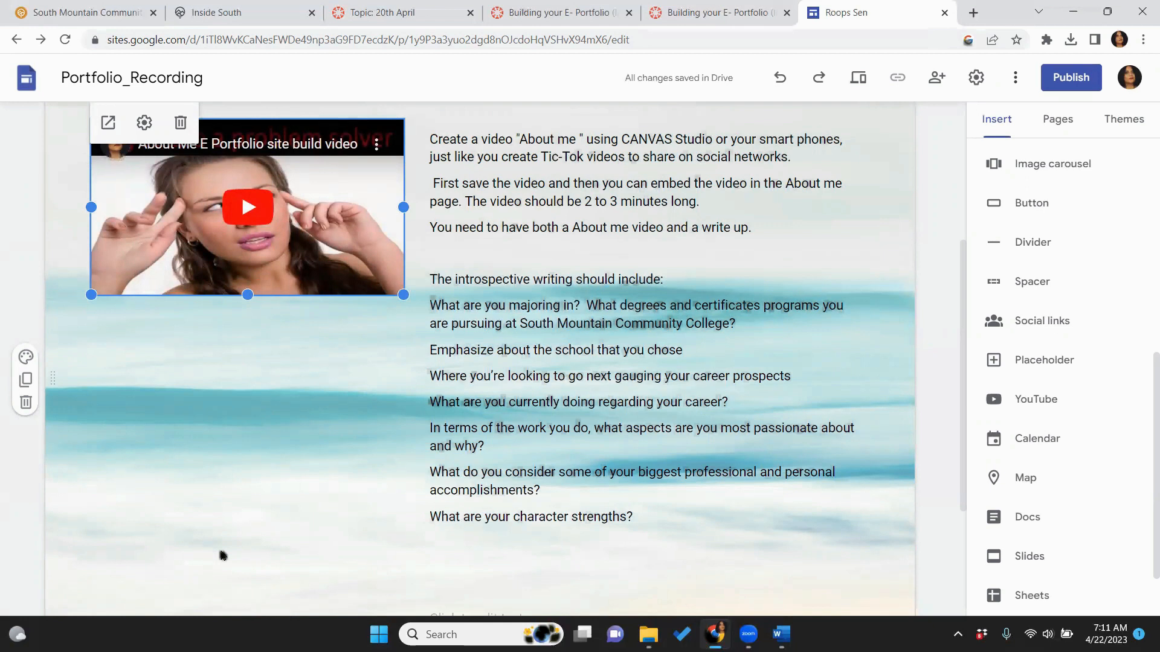
left_click(223, 555)
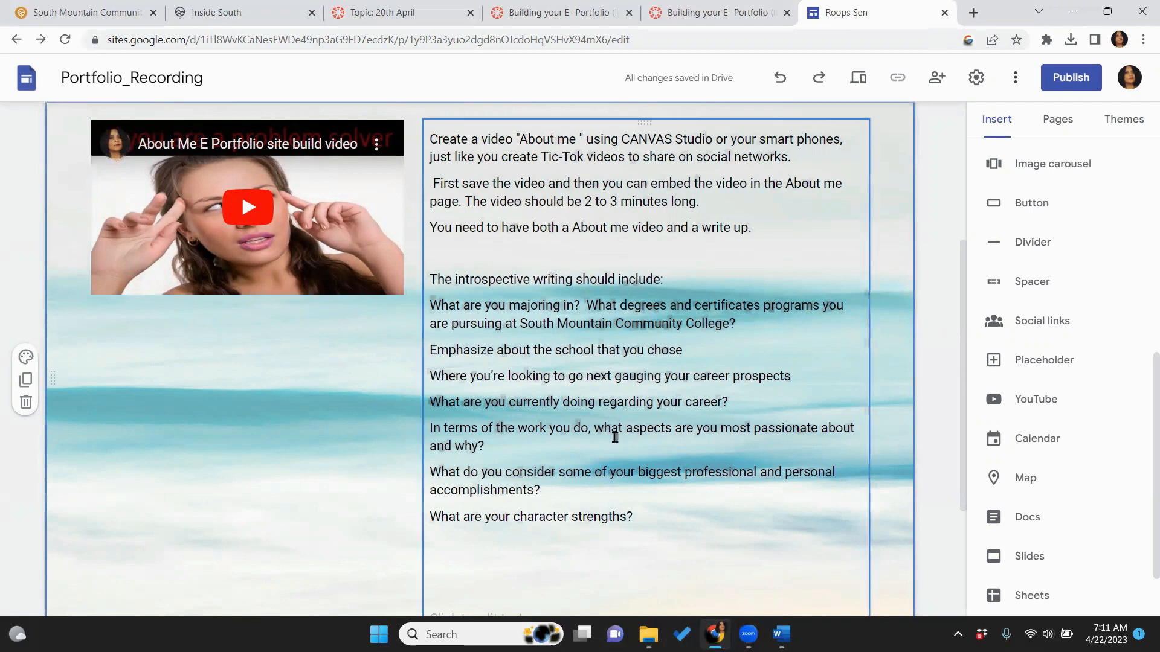
Open the instructor's sample portfolio site from the linked slideshow in the Canvas E-Portfolio assignment
left_click_drag(965, 391, 995, 232)
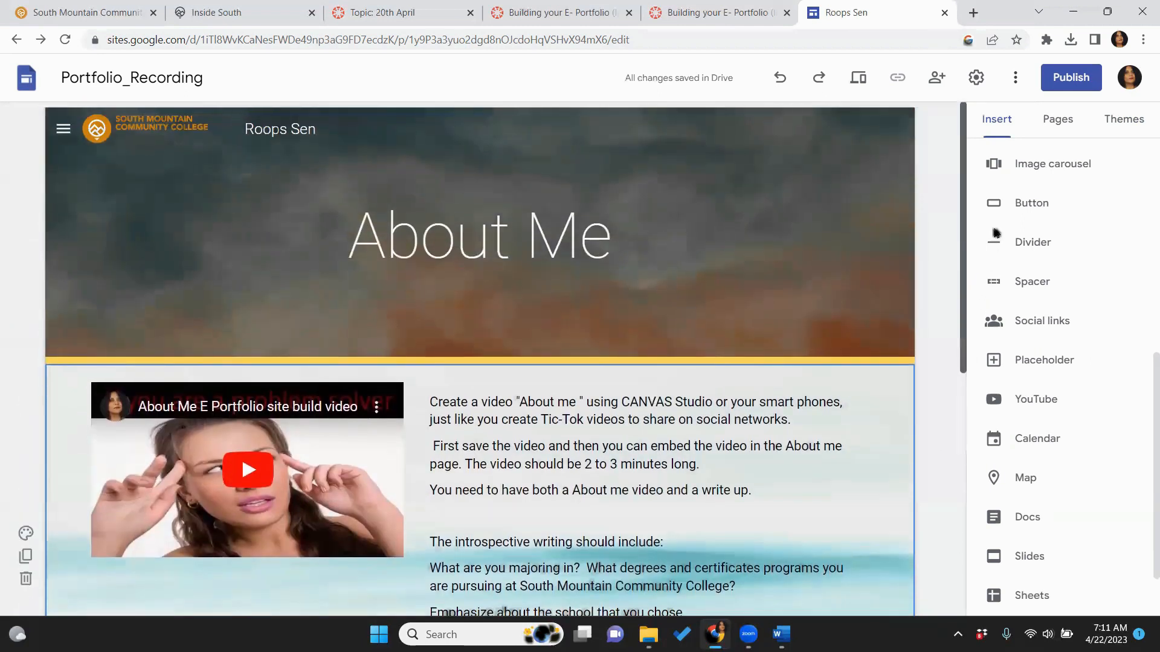
left_click(690, 197)
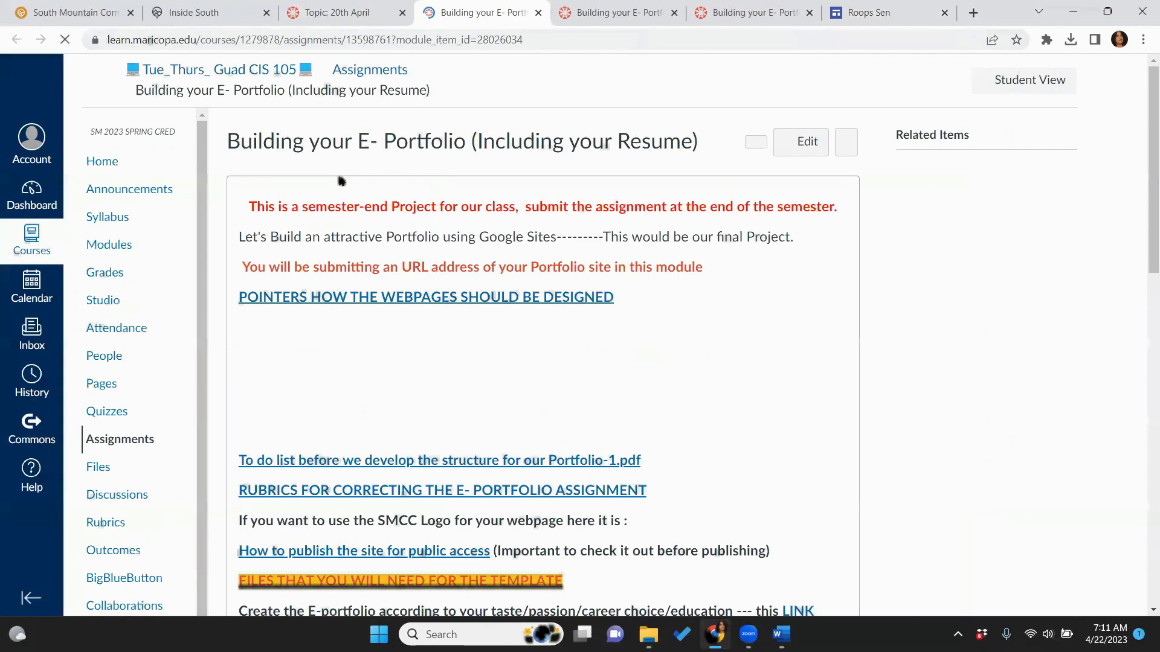
left_click(392, 376)
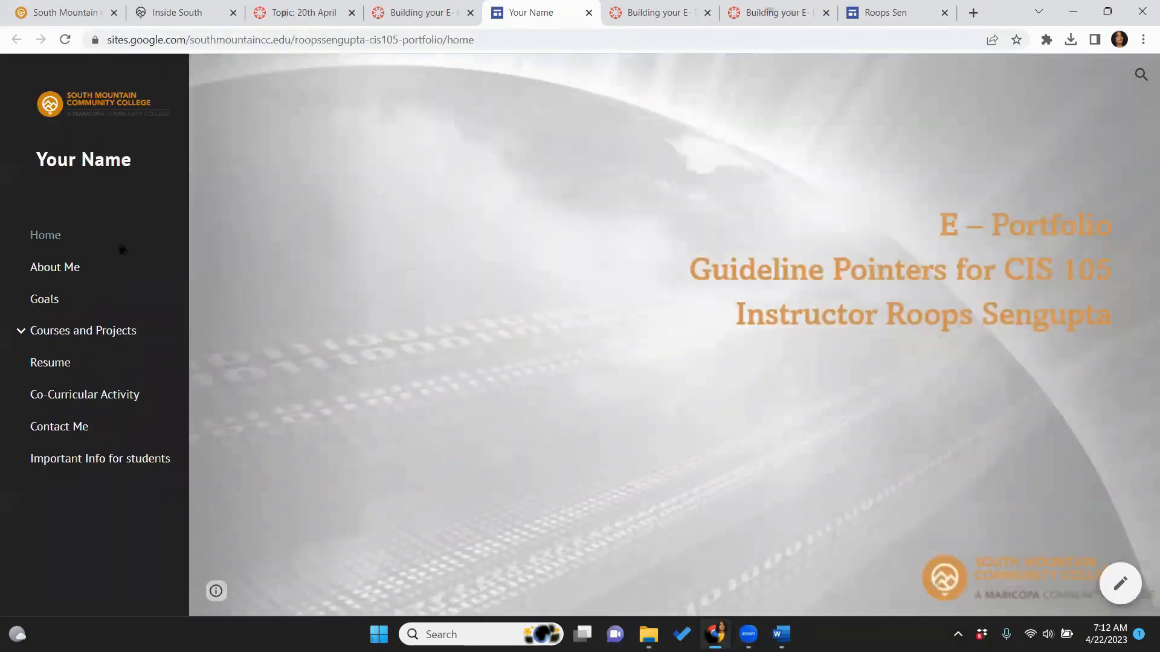
View the sample site's Goals page, then switch back to the Portfolio_Recording editor
left_click(55, 307)
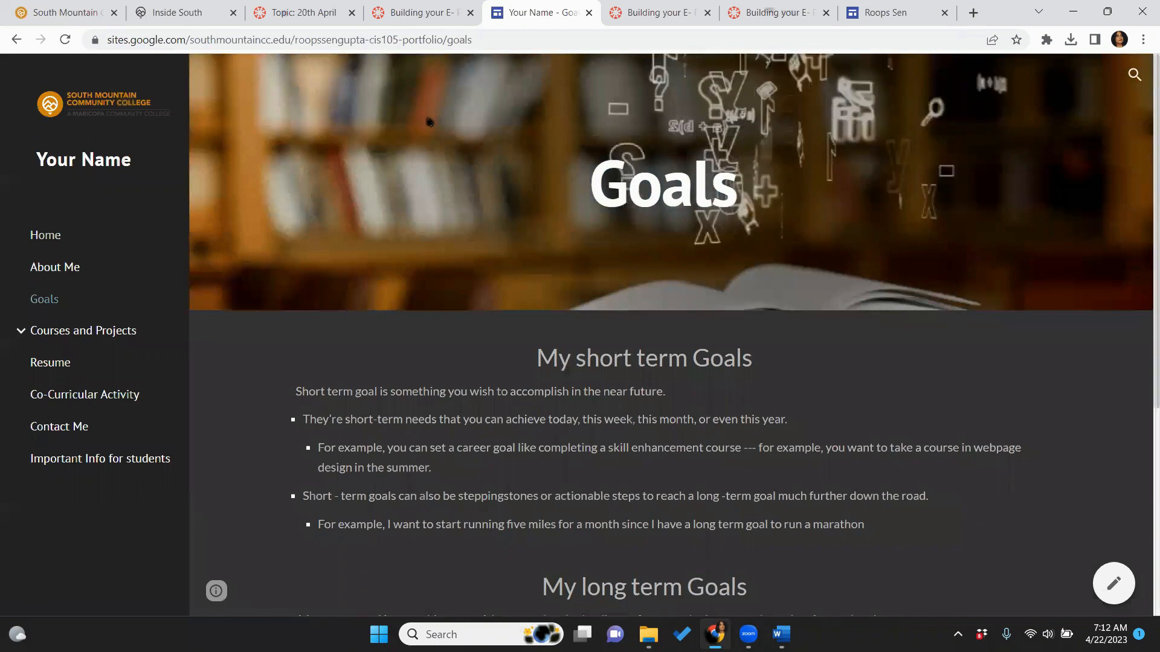
left_click(890, 13)
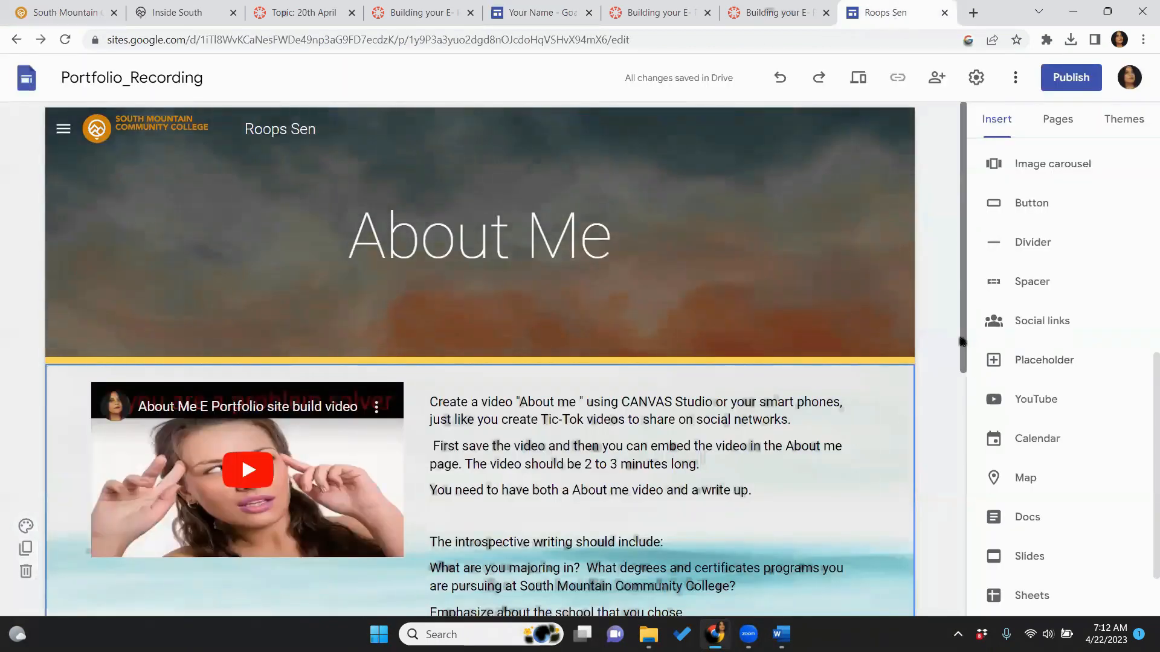
Show the Pages list, visit Home, then return to the About Me page
left_click_drag(962, 342, 963, 401)
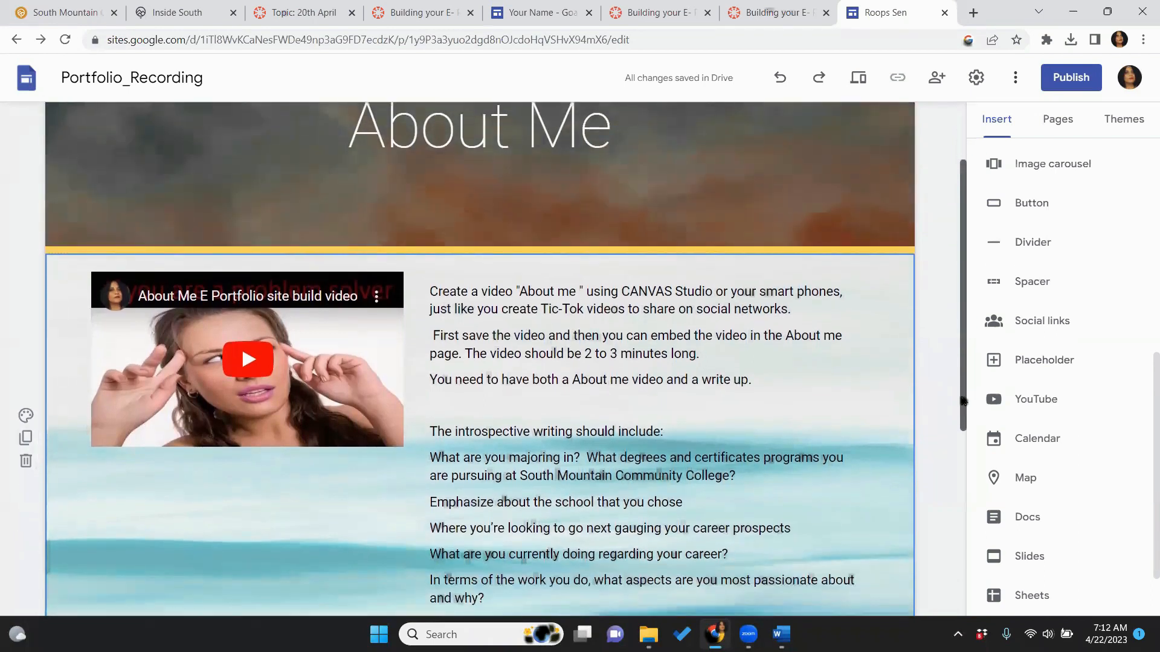
left_click(1062, 118)
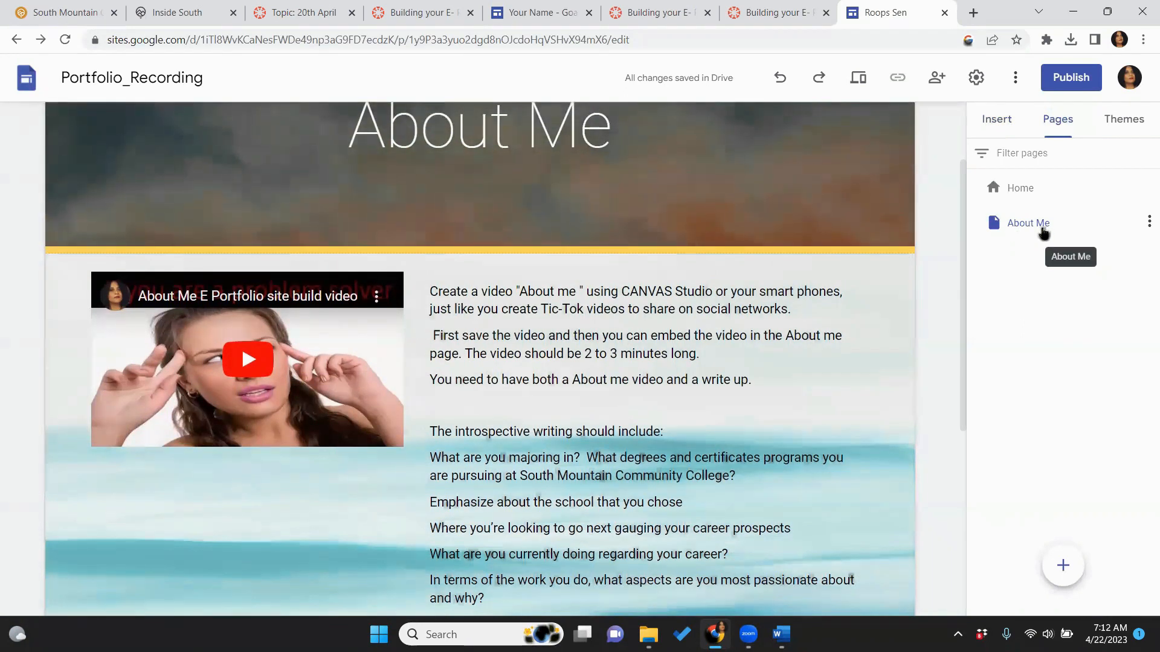
left_click(1043, 193)
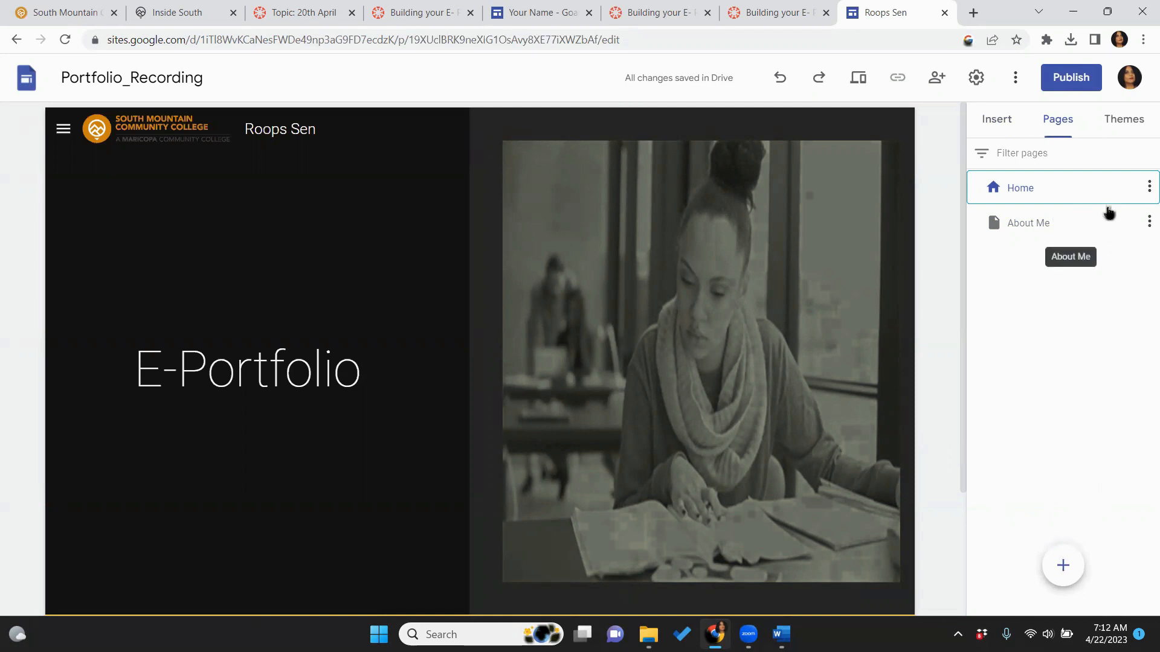
left_click(1045, 232)
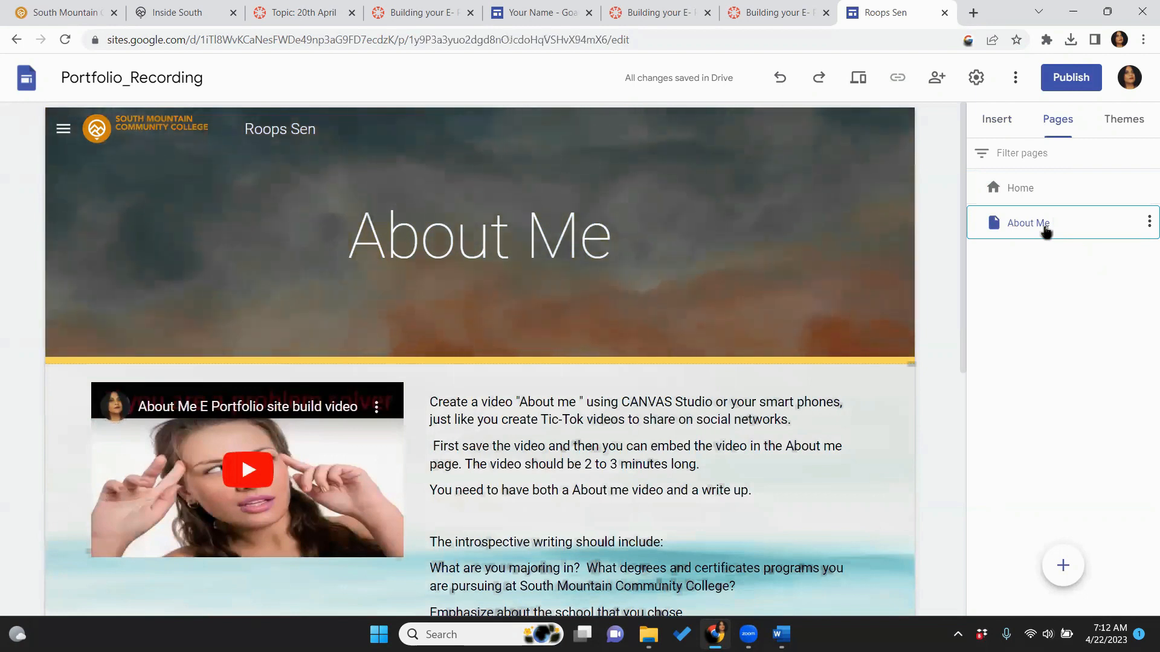
Create a page named 'Goals' and preview it before returning to editing
left_click(1063, 564)
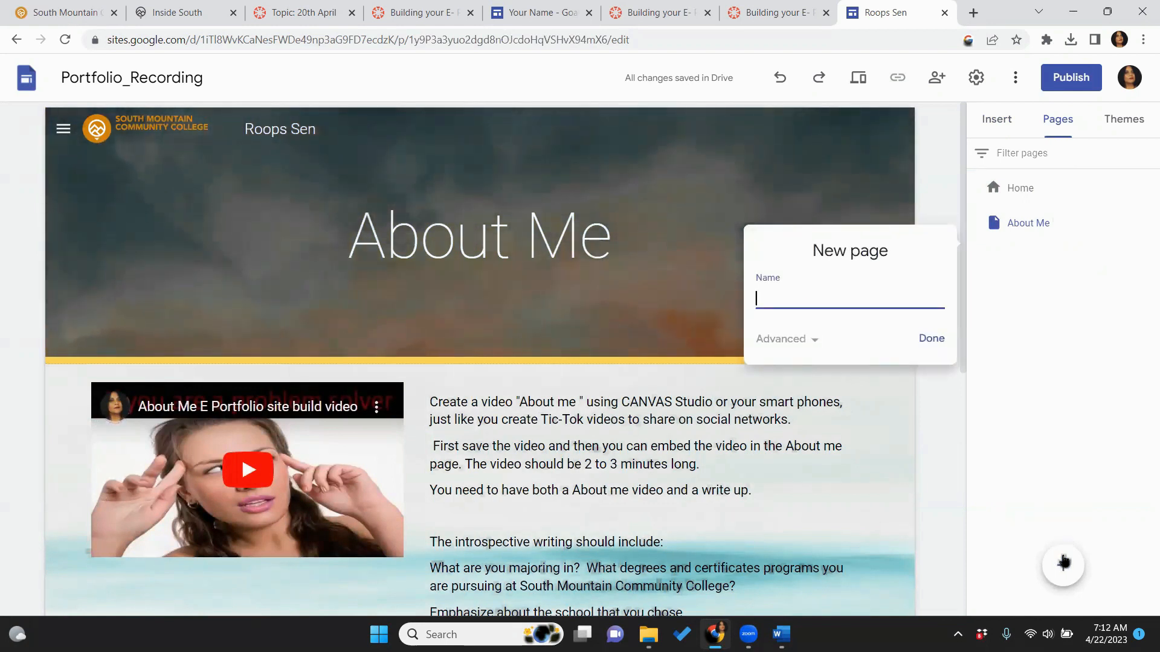
key("Caps_Lock")
type("Go")
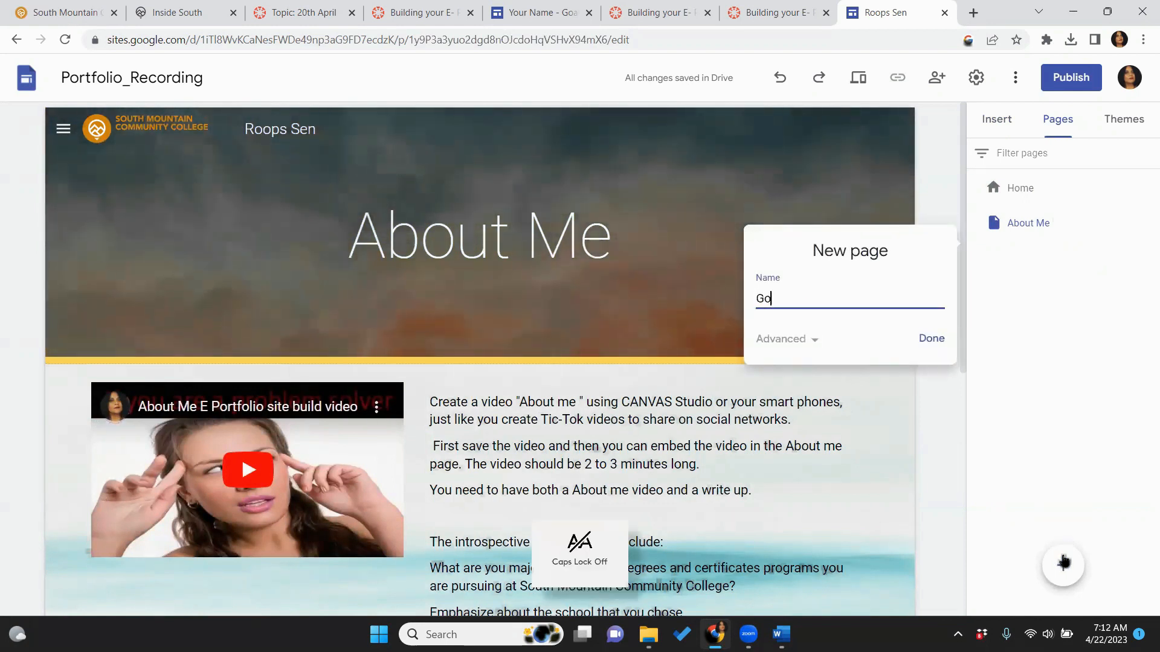
type("als")
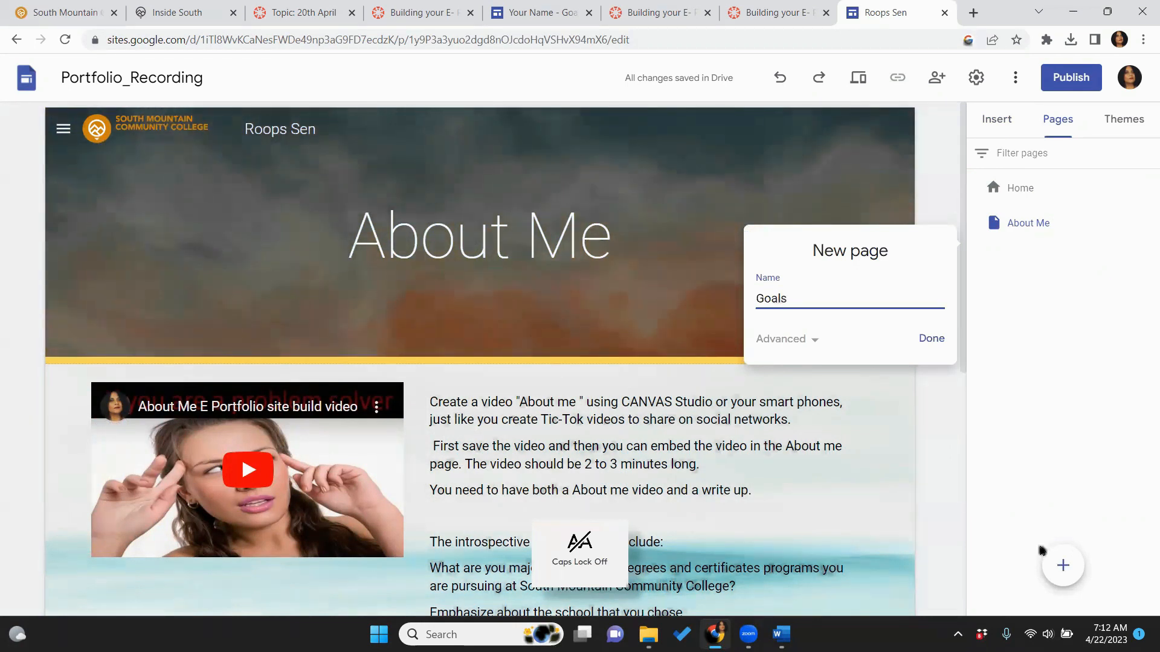
left_click(938, 343)
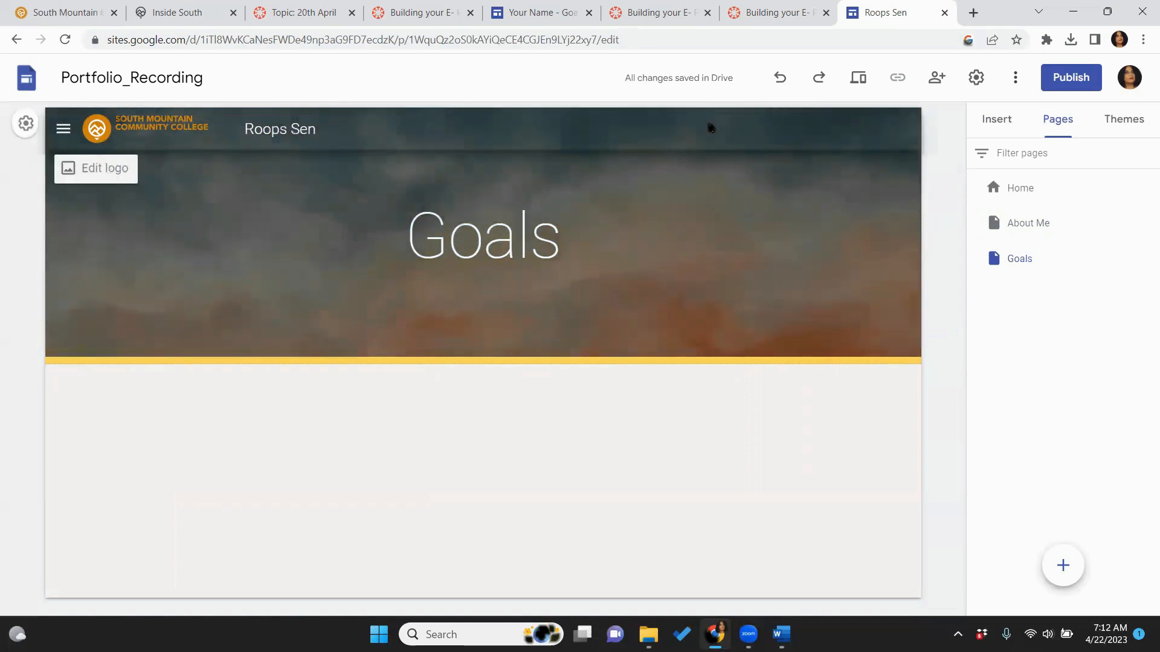
left_click(855, 79)
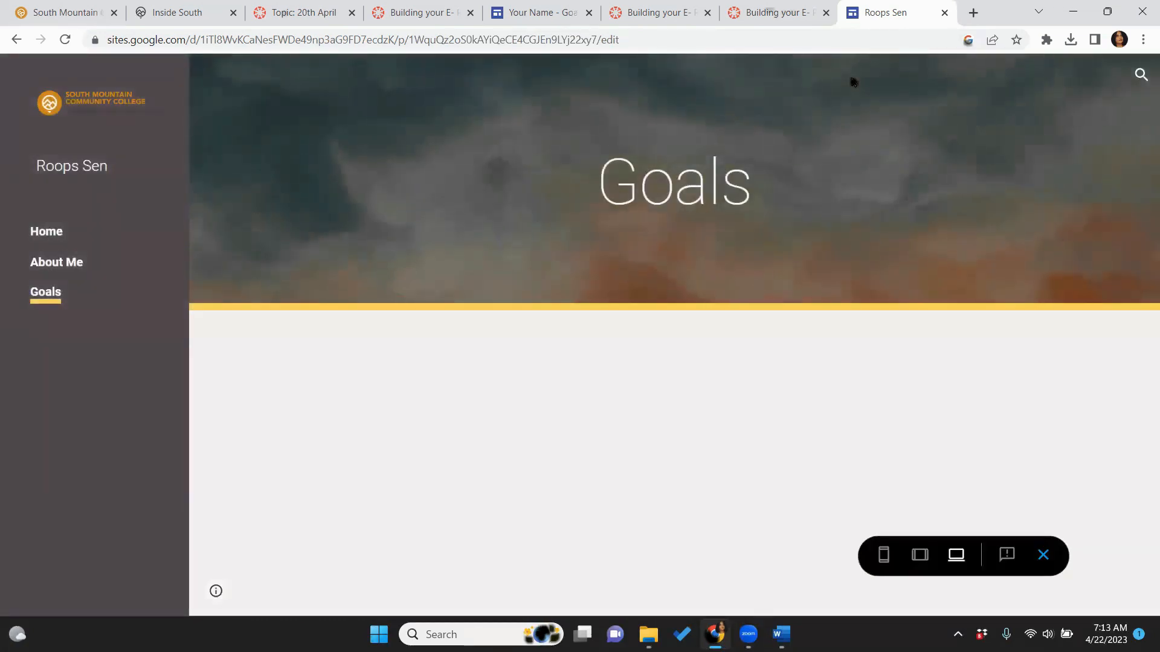
left_click(1050, 556)
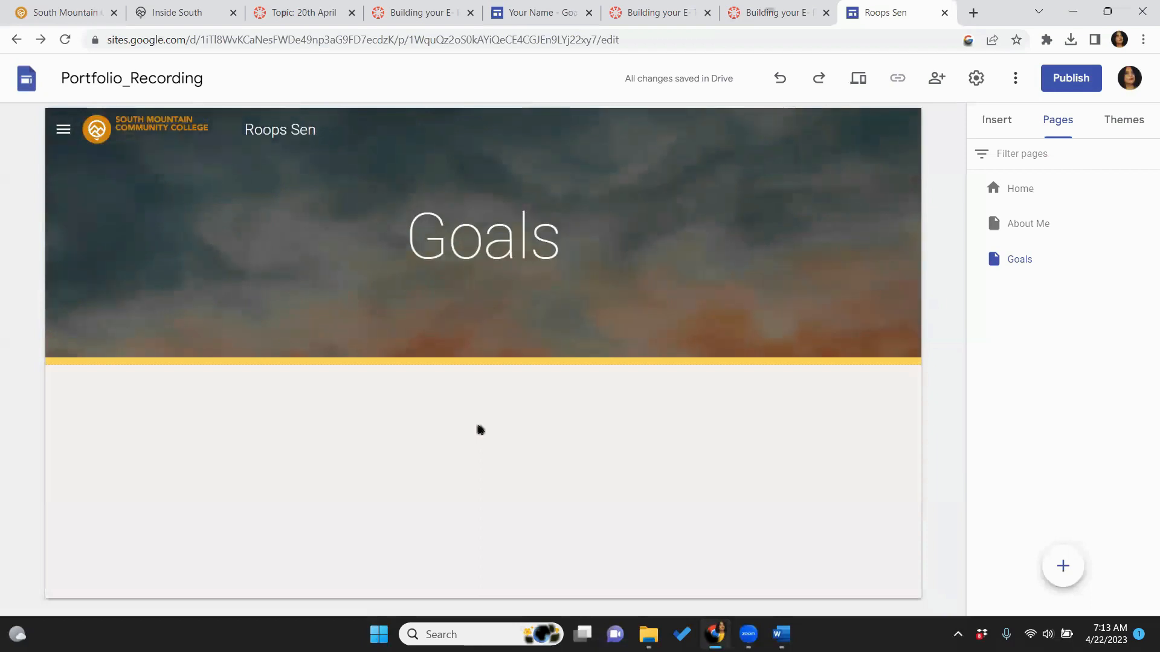
Insert an empty text box below the header of the Goals page
left_click(987, 127)
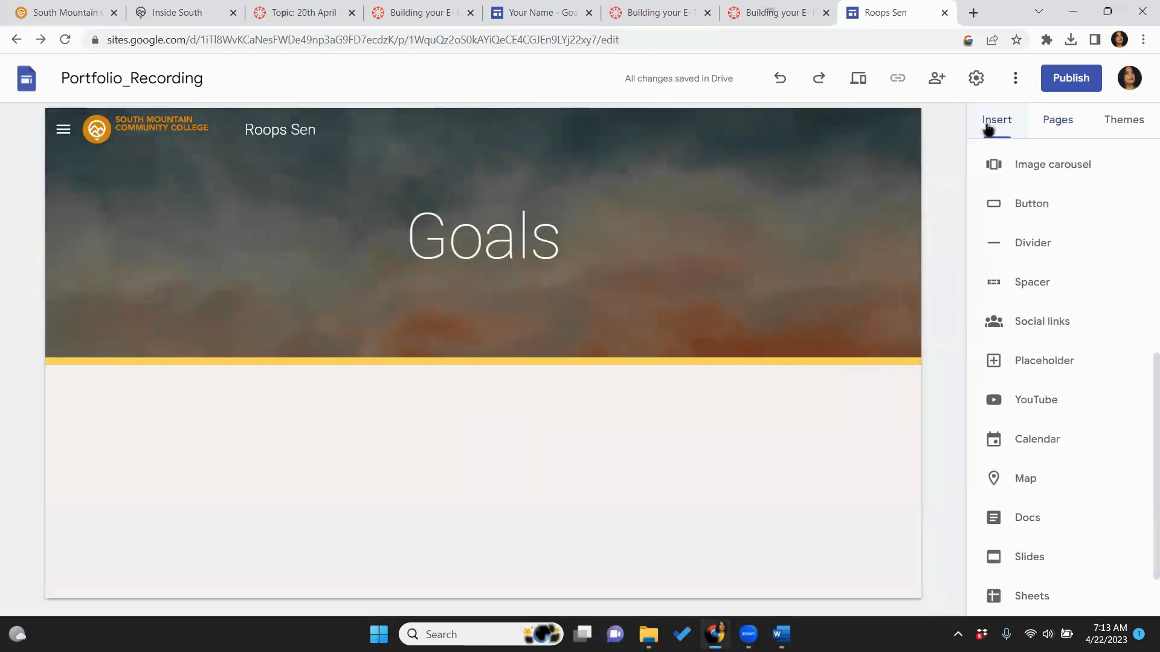
left_click_drag(1143, 387, 1141, 171)
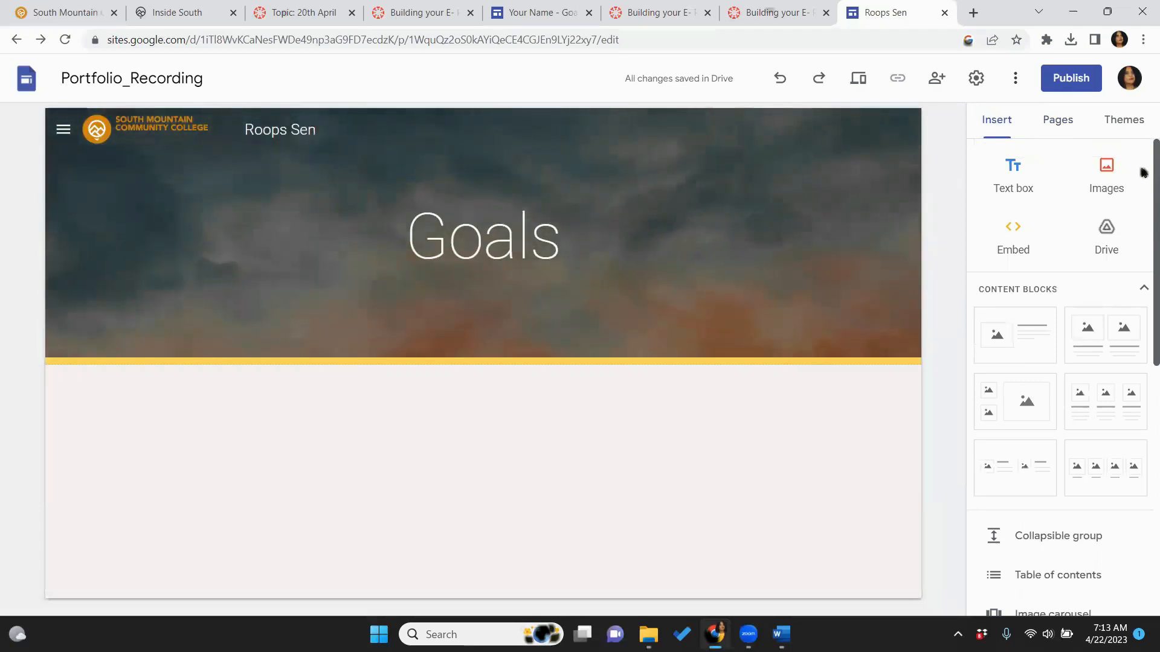
left_click(1012, 183)
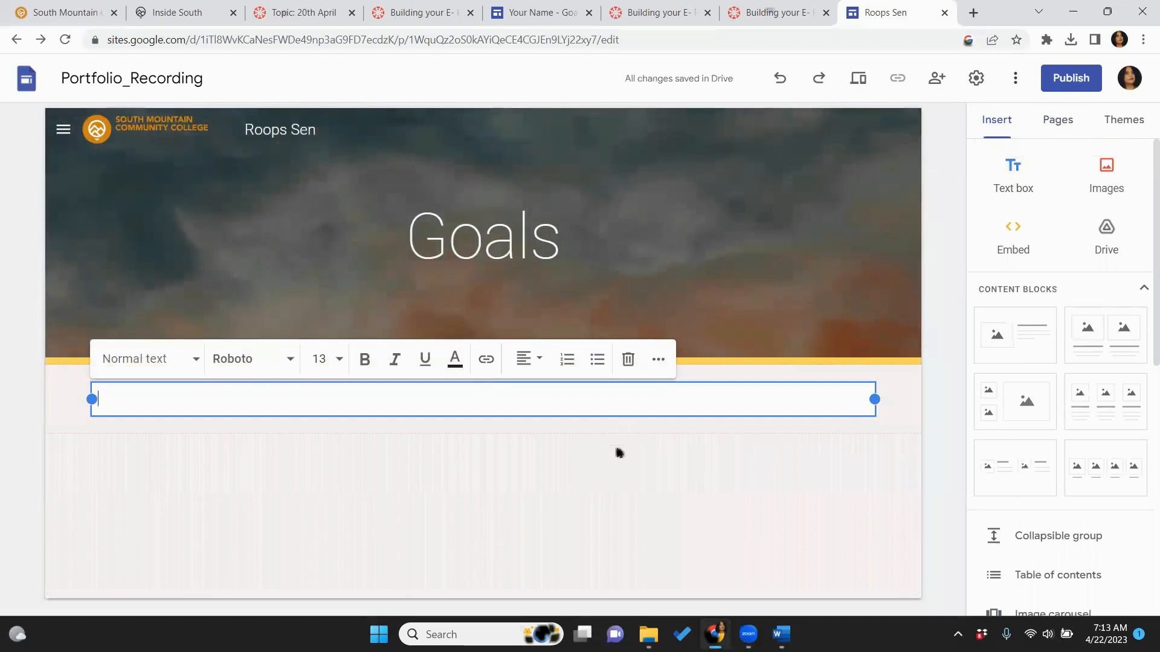
From the About me folder, go up and open 3_Goals > Goals_ Pointers in Word
mouse_move(648, 635)
left_click(640, 546)
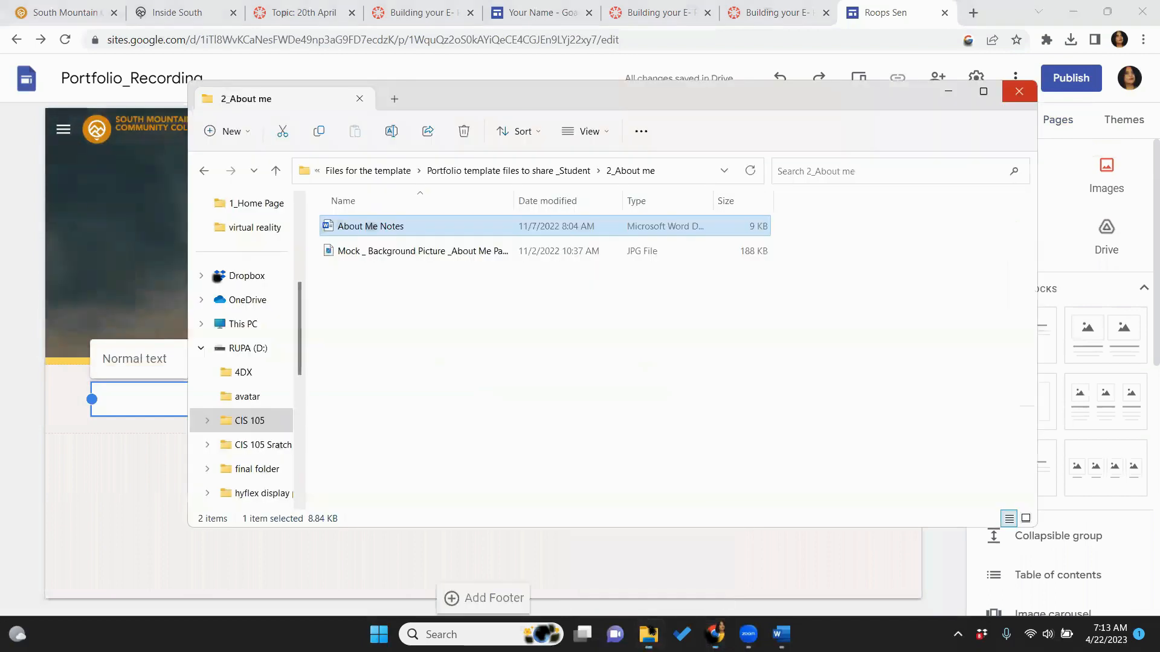
left_click(479, 170)
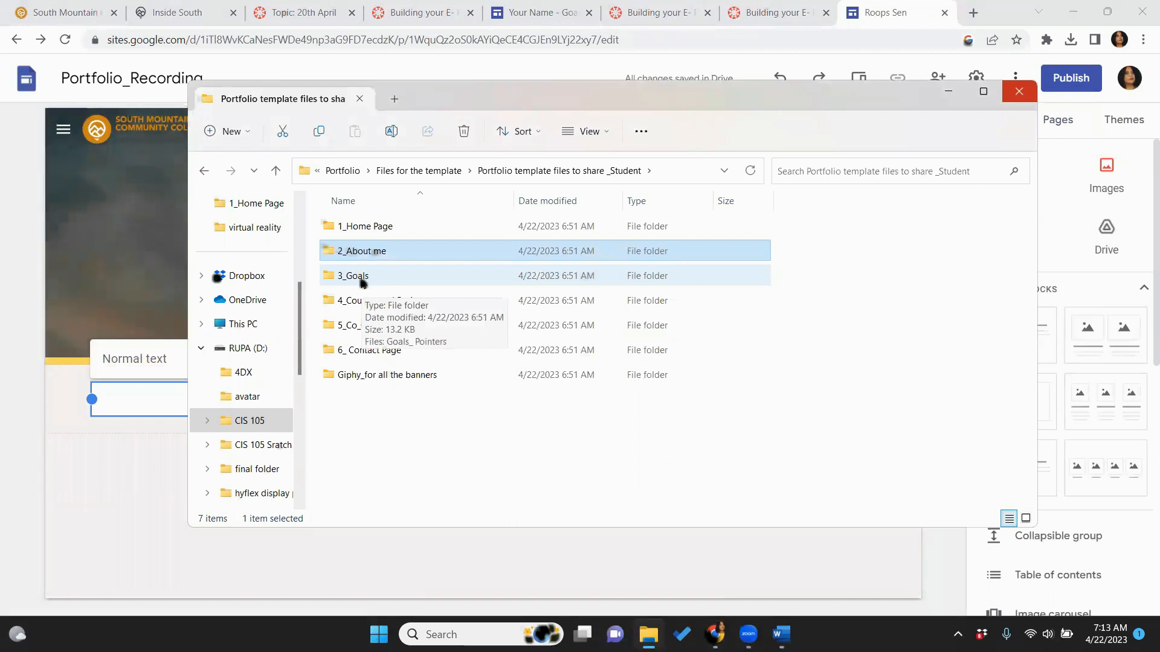
double_click(361, 281)
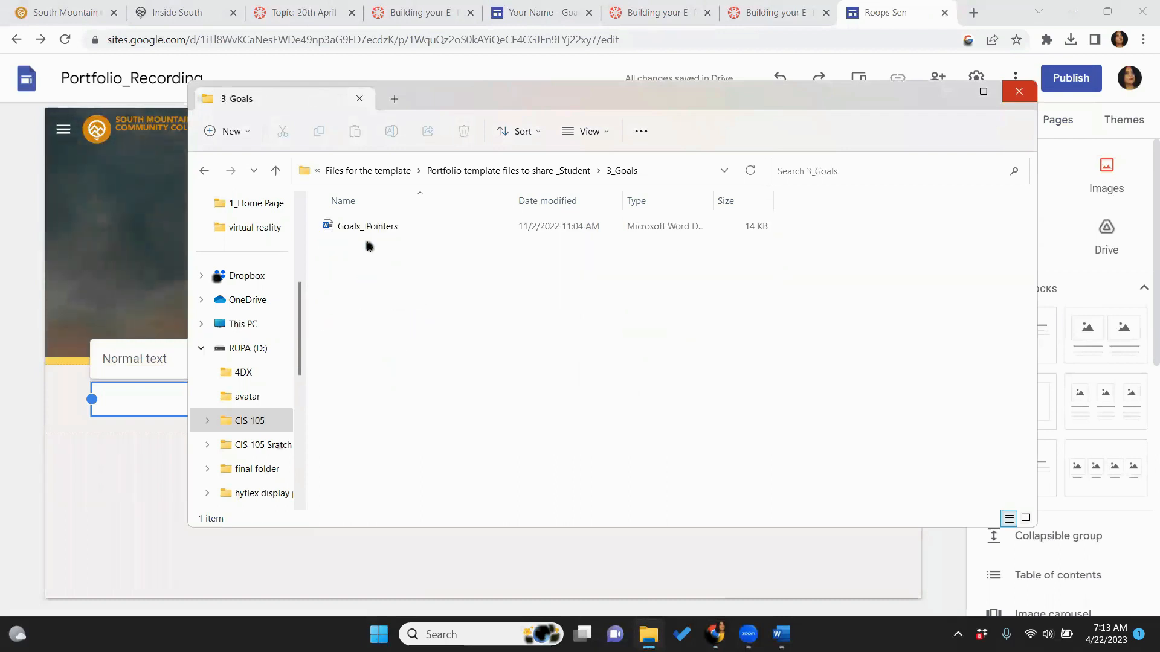
double_click(379, 228)
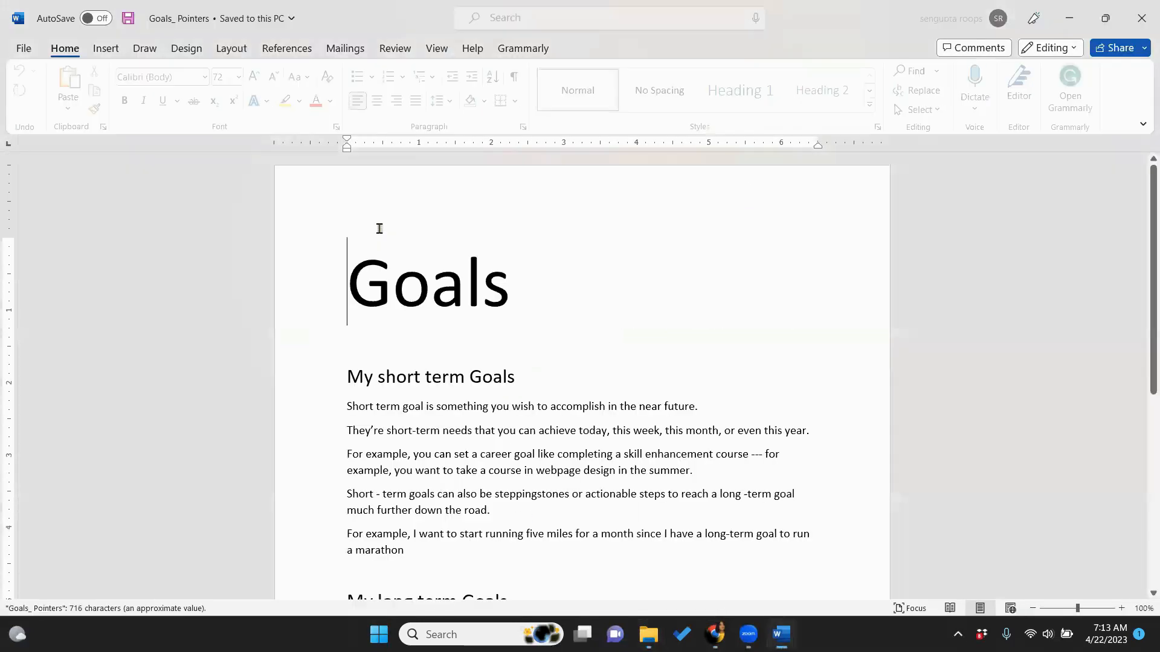
Copy the text from 'My short term Goals' through the long-term goals list, then return to Chrome
left_click_drag(340, 375, 585, 502)
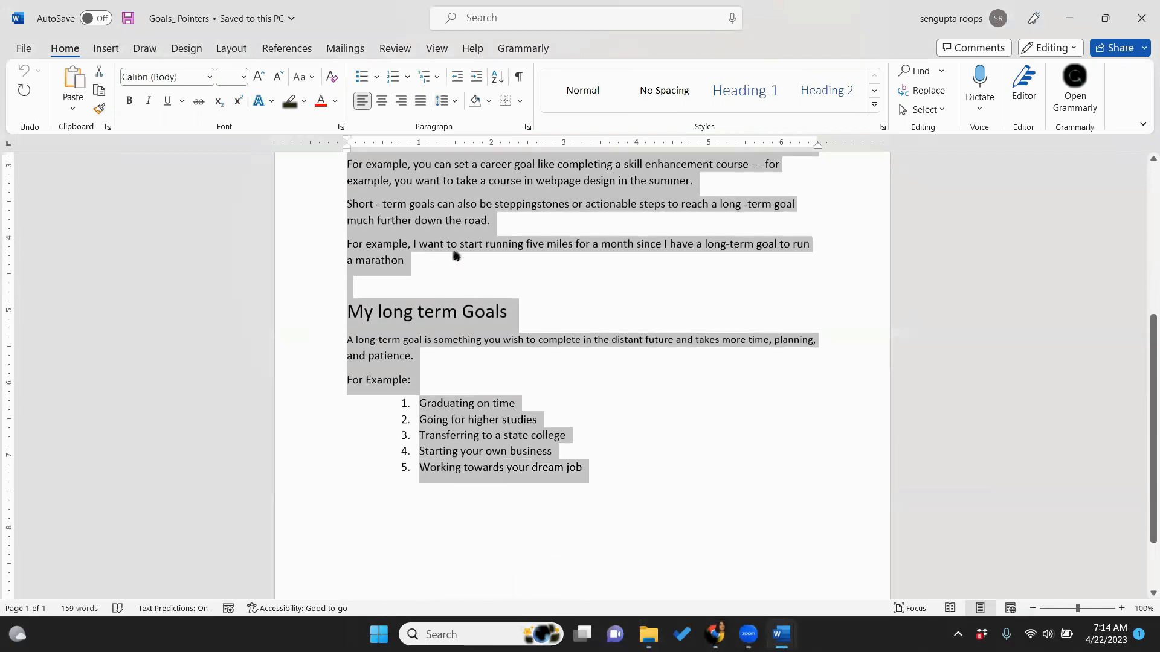
right_click(482, 206)
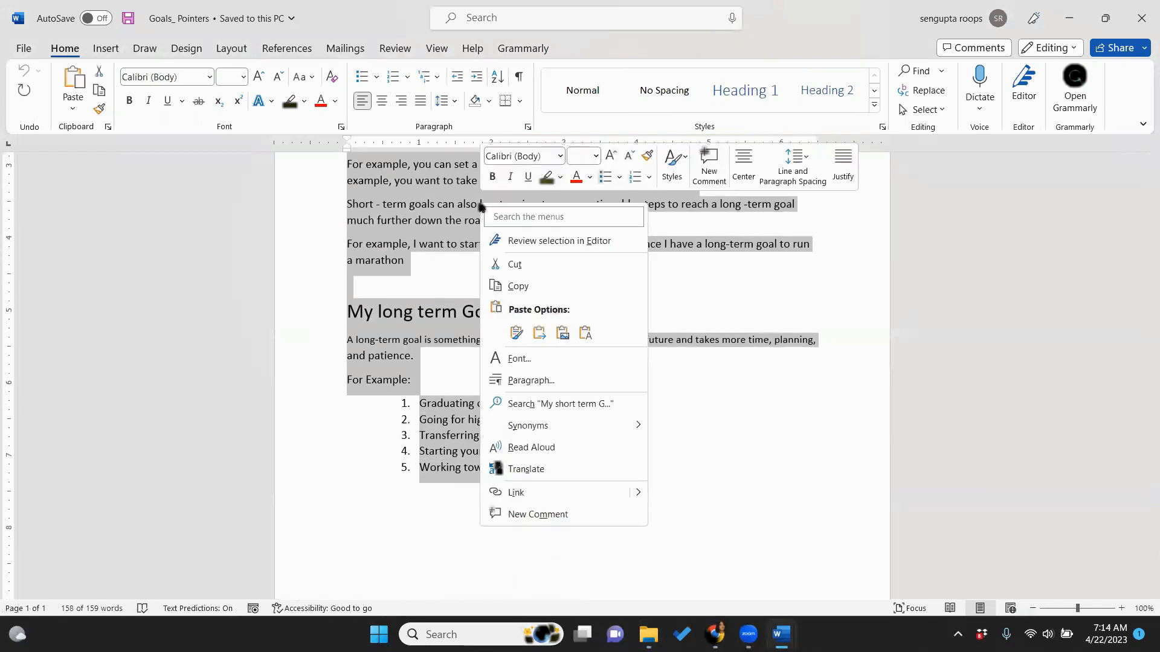
left_click(506, 290)
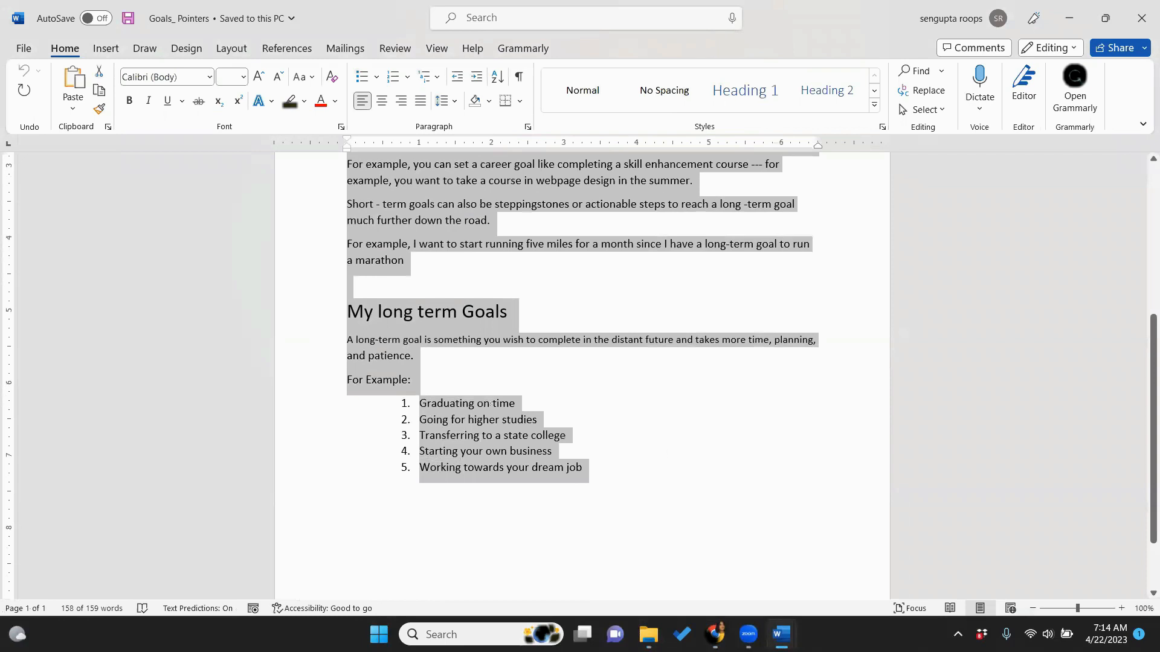
mouse_move(714, 634)
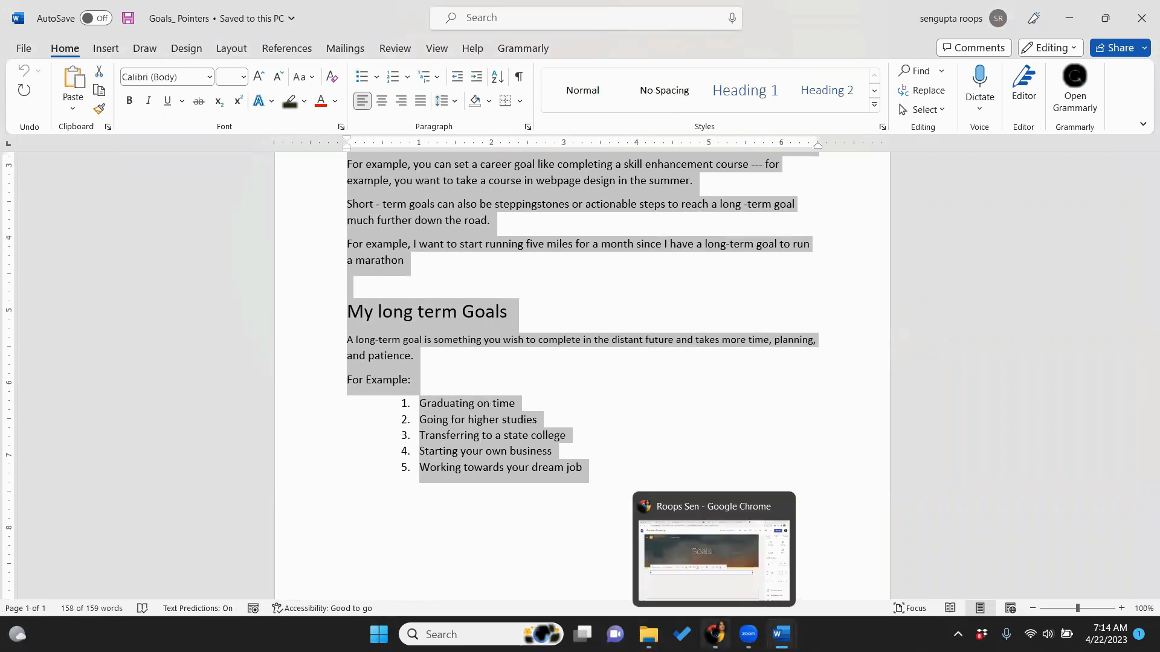
left_click(717, 525)
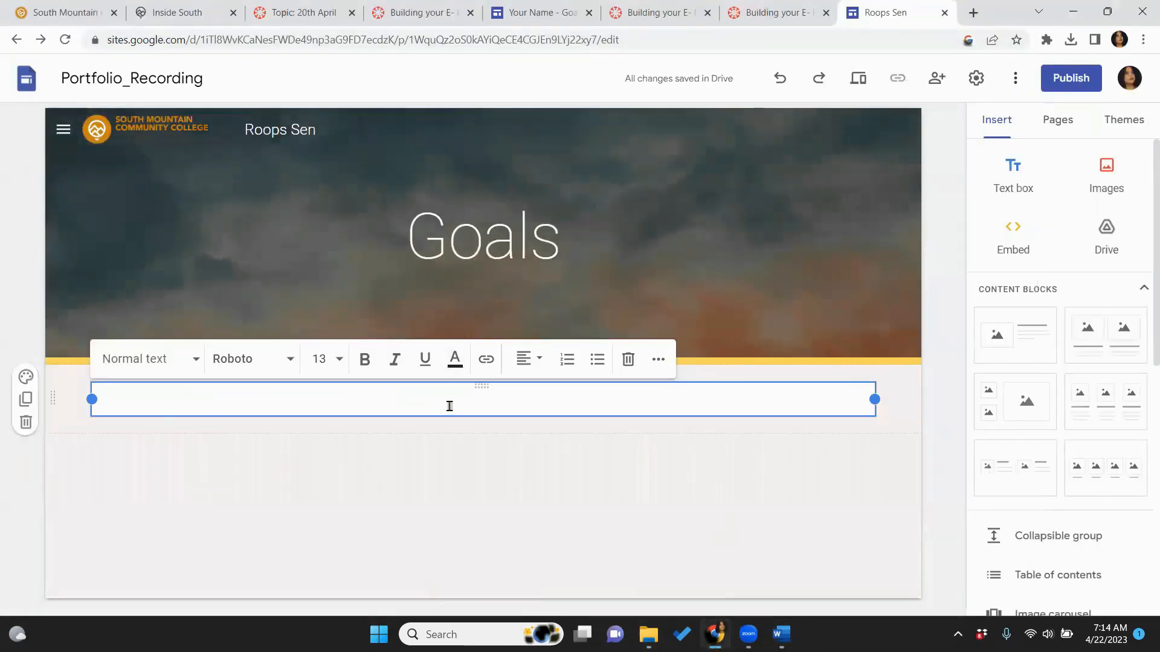
Paste the goals text into the Goals text box and cancel an image upload from the computer
key("ctrl+v")
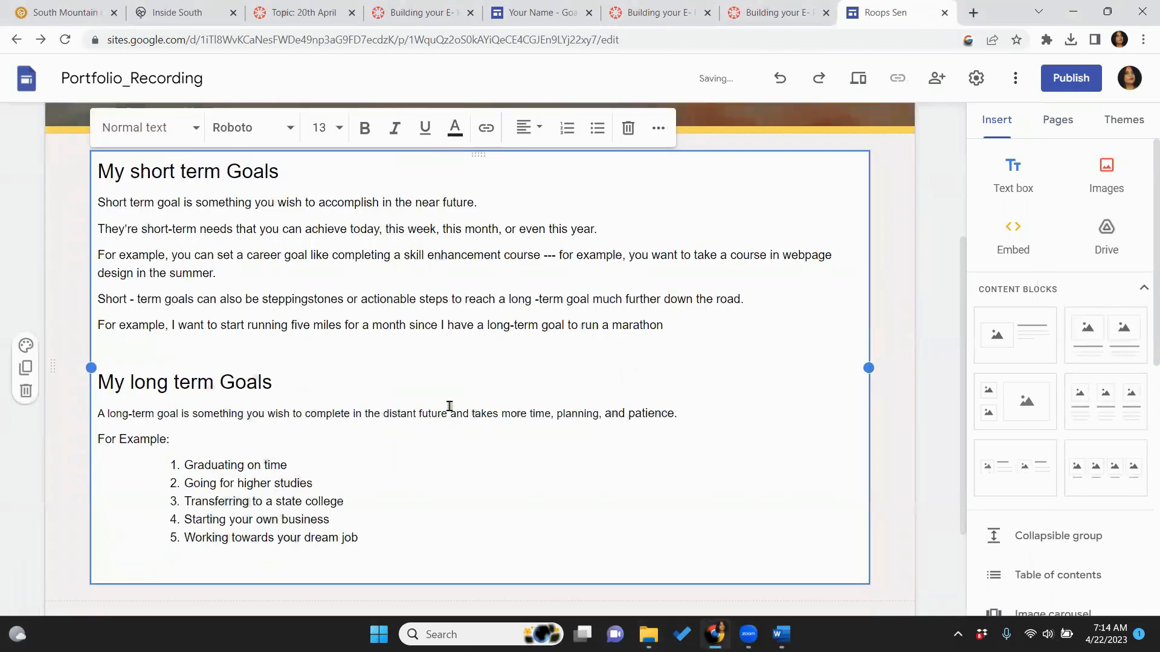
left_click(894, 455)
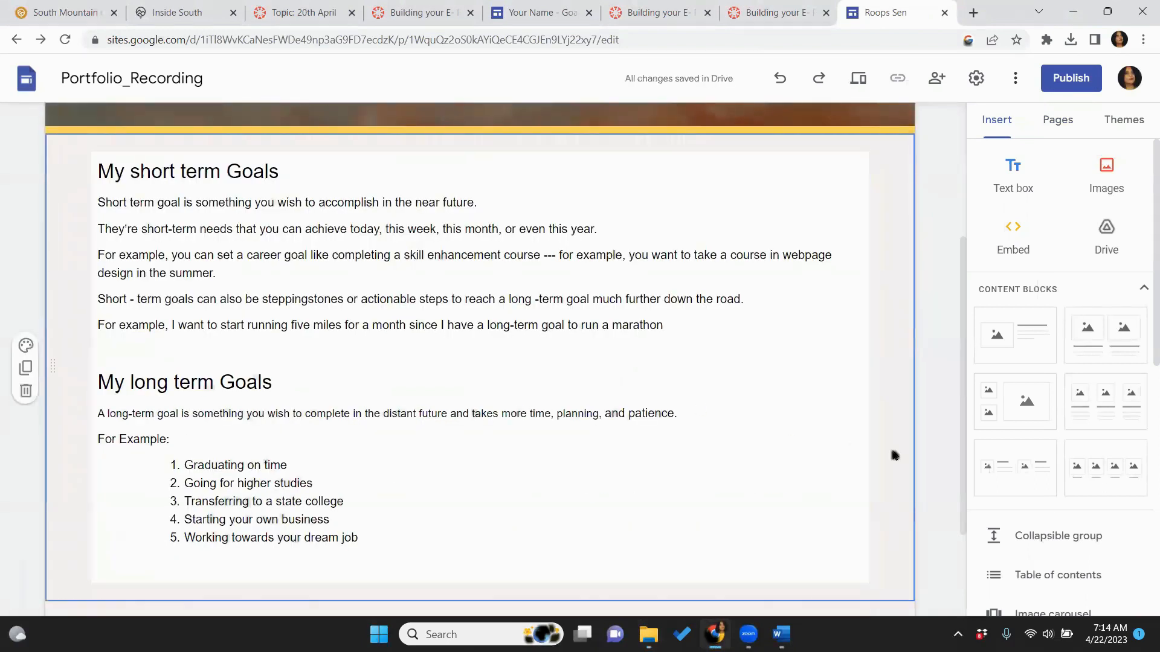
left_click(26, 347)
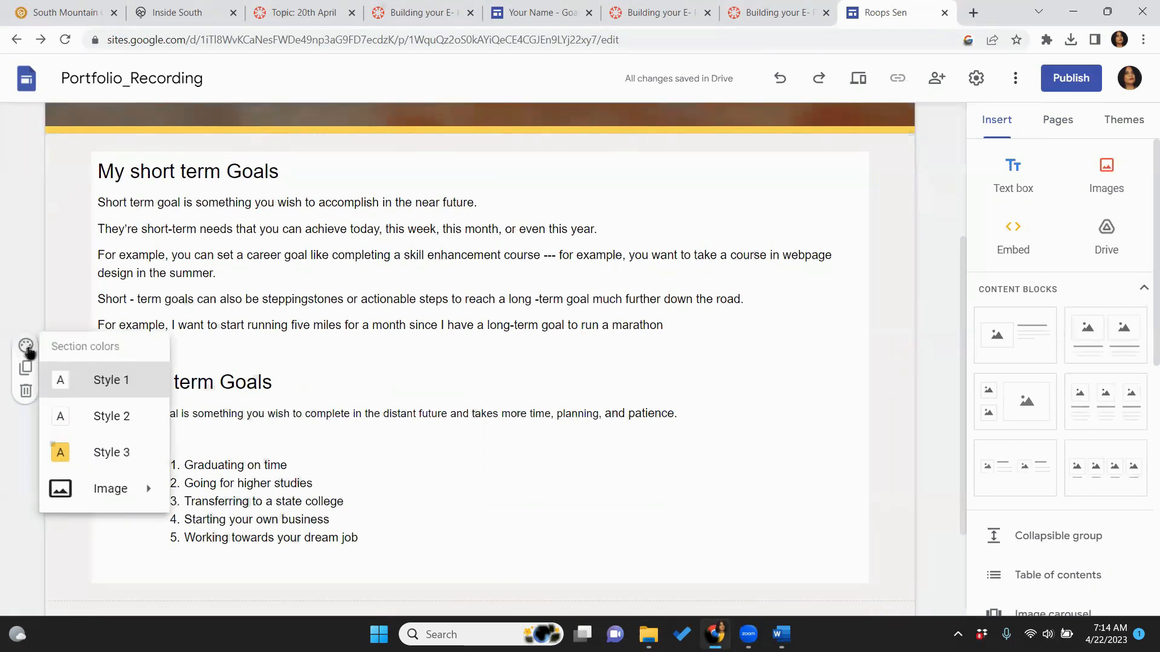
mouse_move(74, 490)
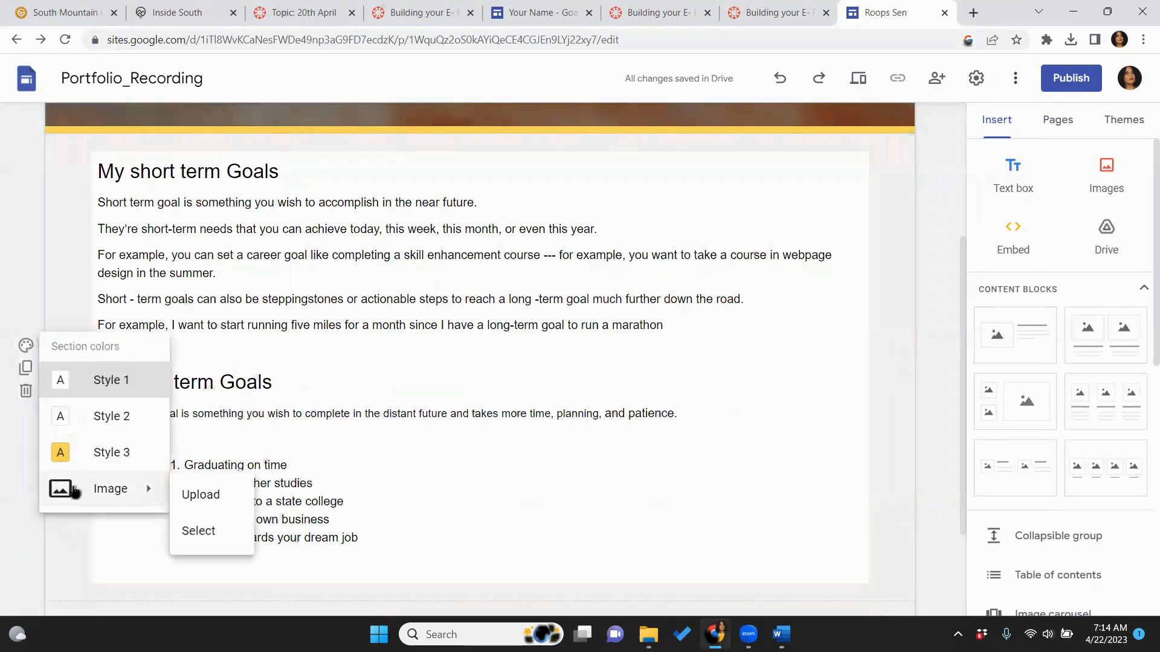
left_click(202, 494)
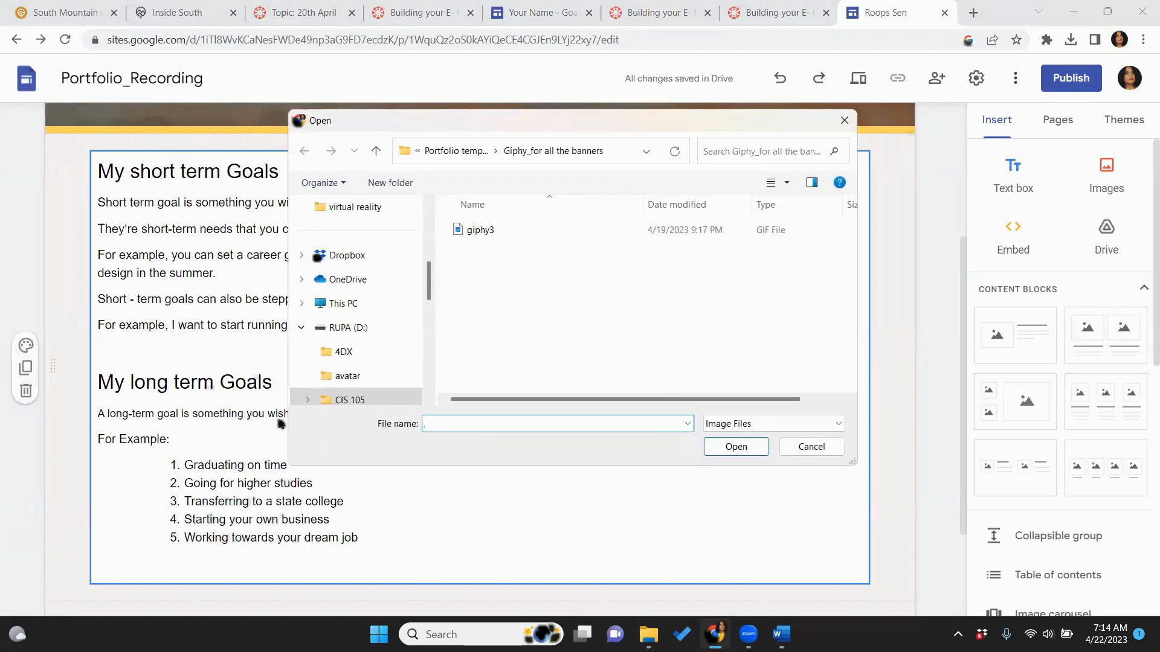
left_click(843, 120)
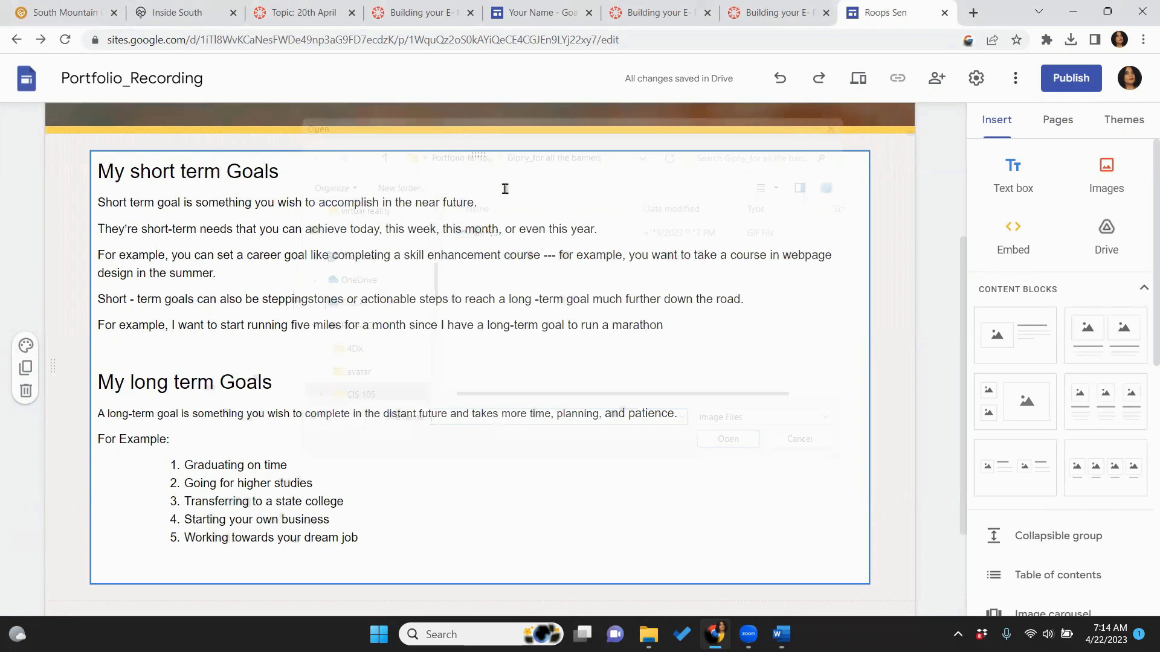
Give the goals section the beach image from the background image gallery
left_click(26, 346)
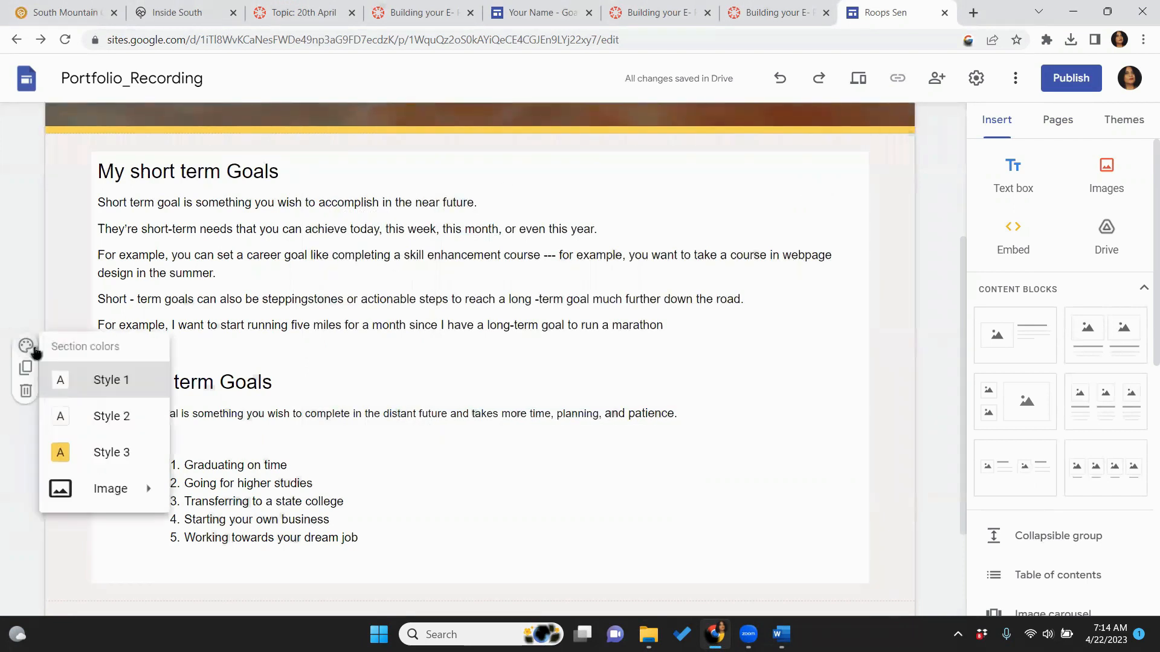
mouse_move(149, 503)
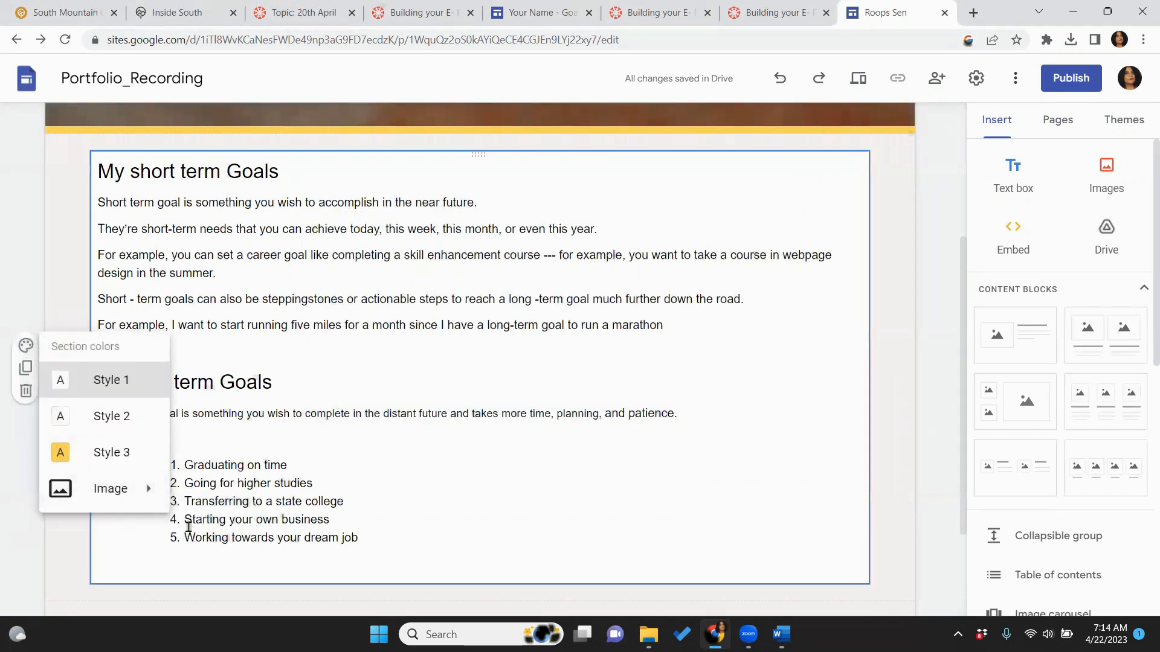
left_click(193, 532)
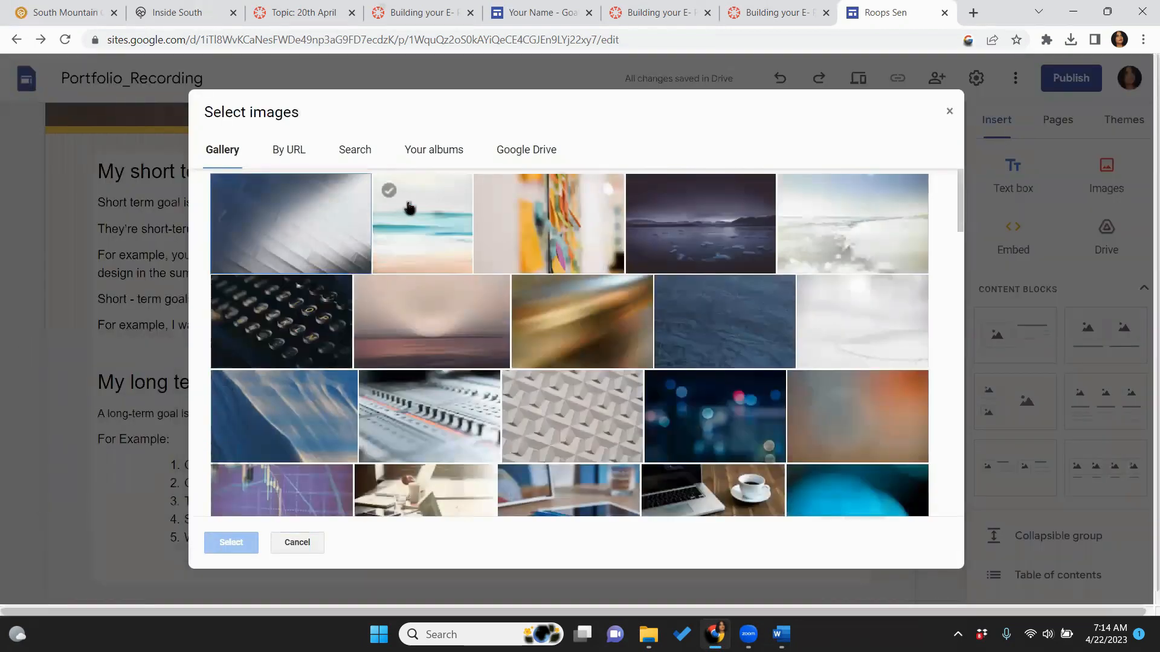
left_click(424, 218)
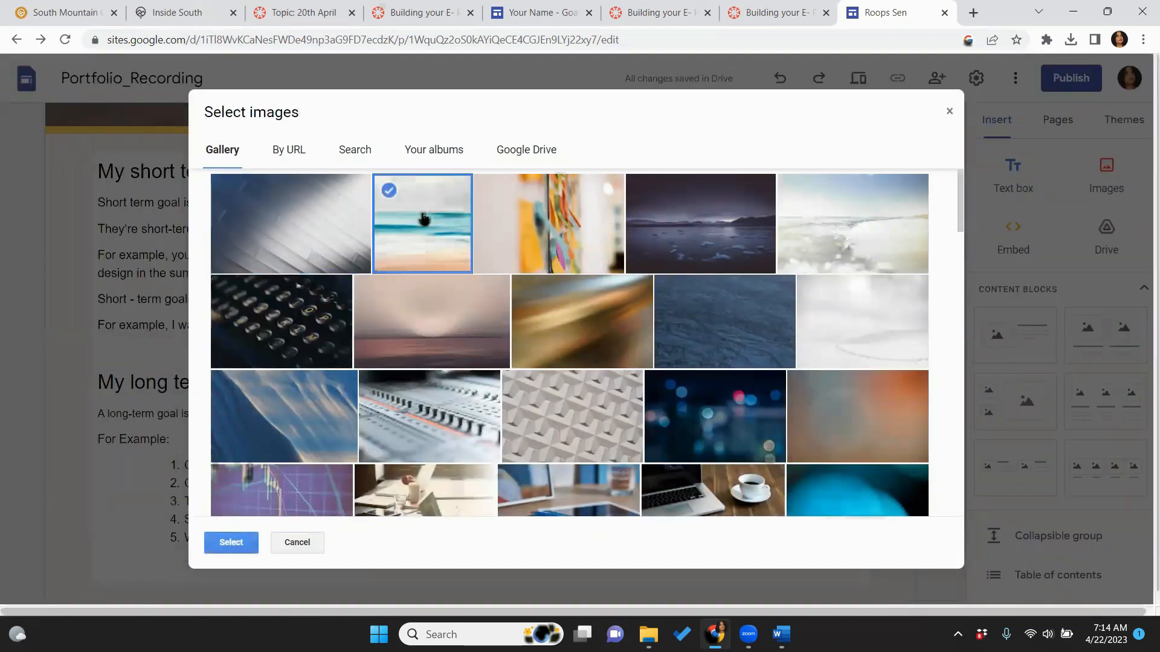
left_click(232, 544)
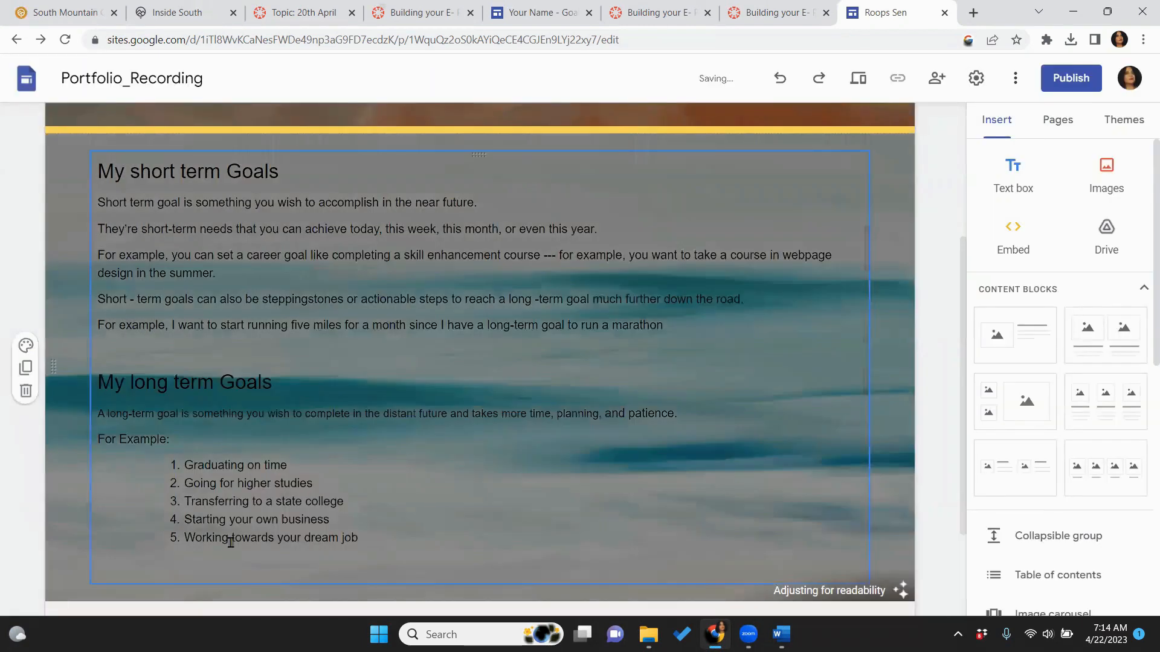
left_click(888, 459)
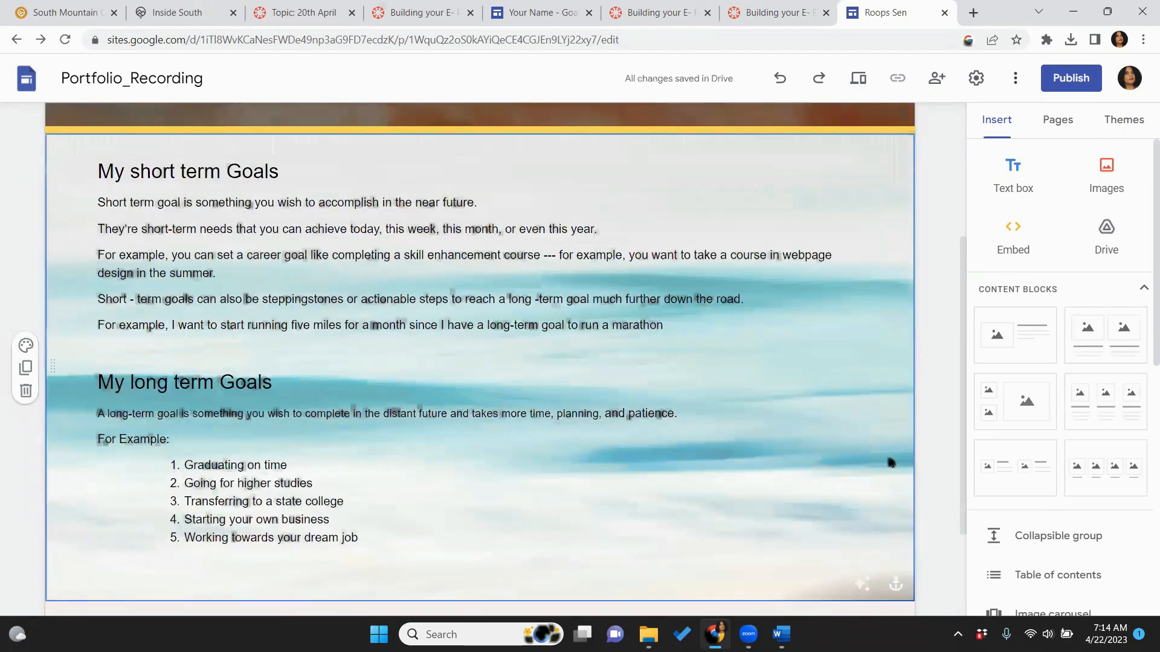
left_click(860, 86)
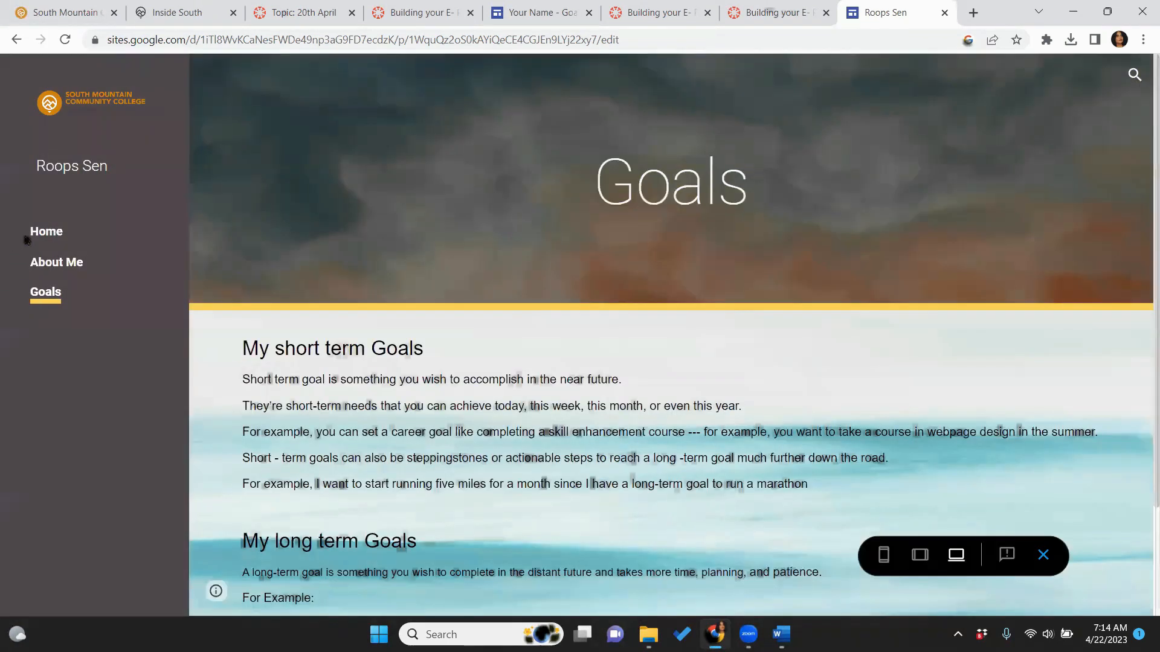
left_click(46, 261)
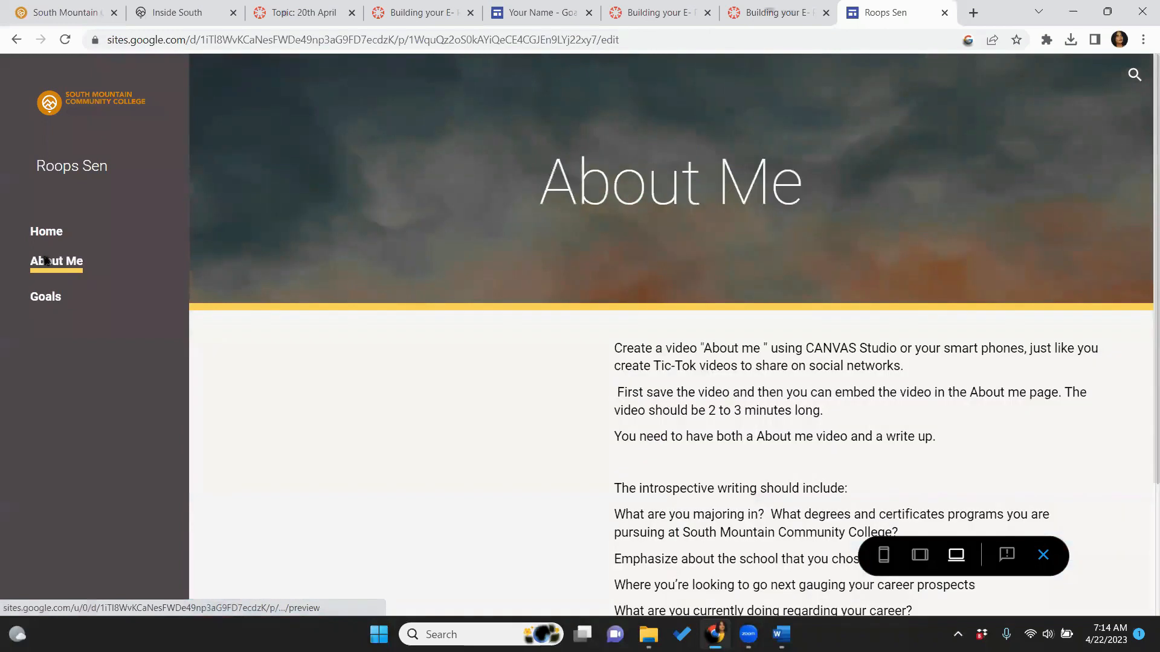
left_click(47, 298)
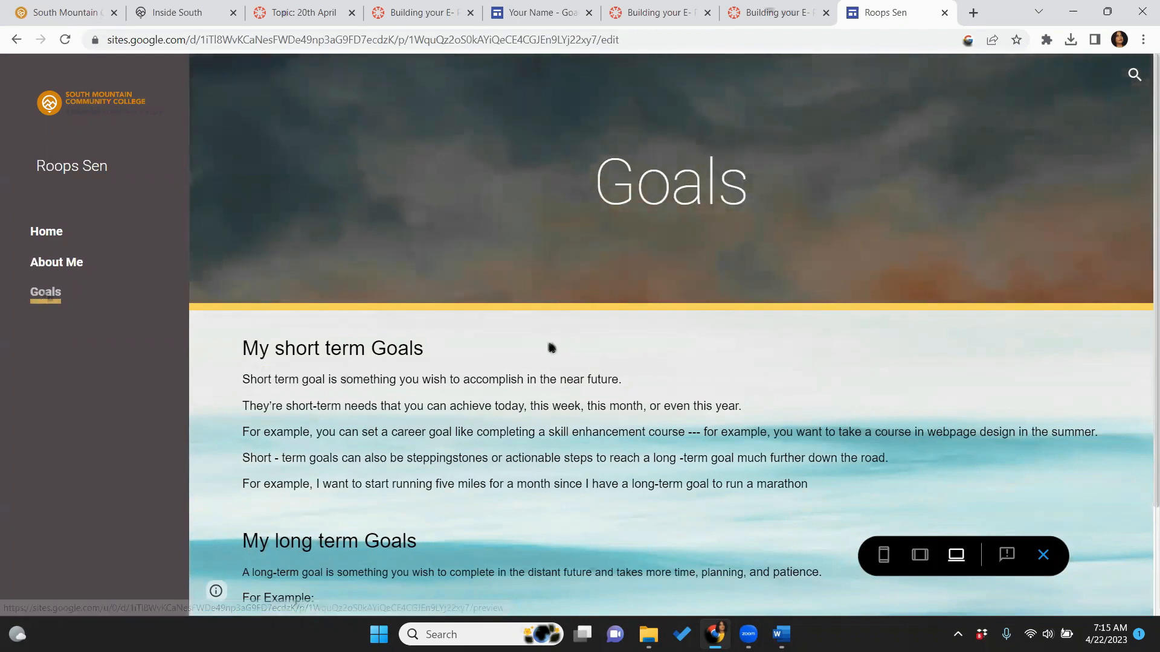
left_click(1042, 554)
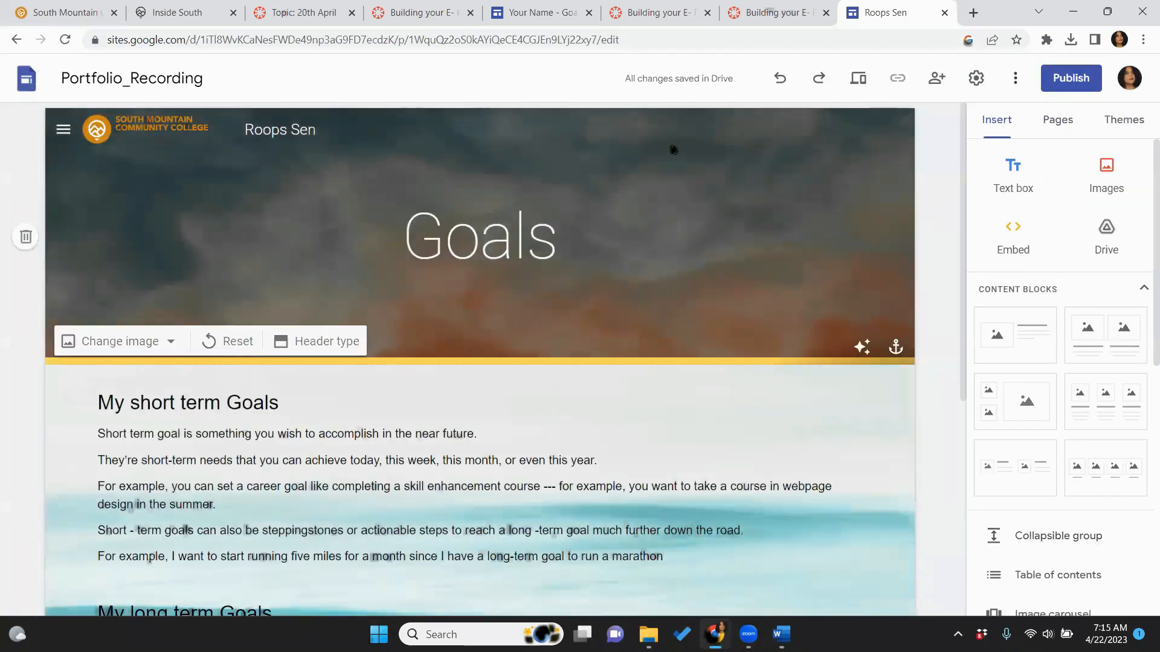
left_click(555, 15)
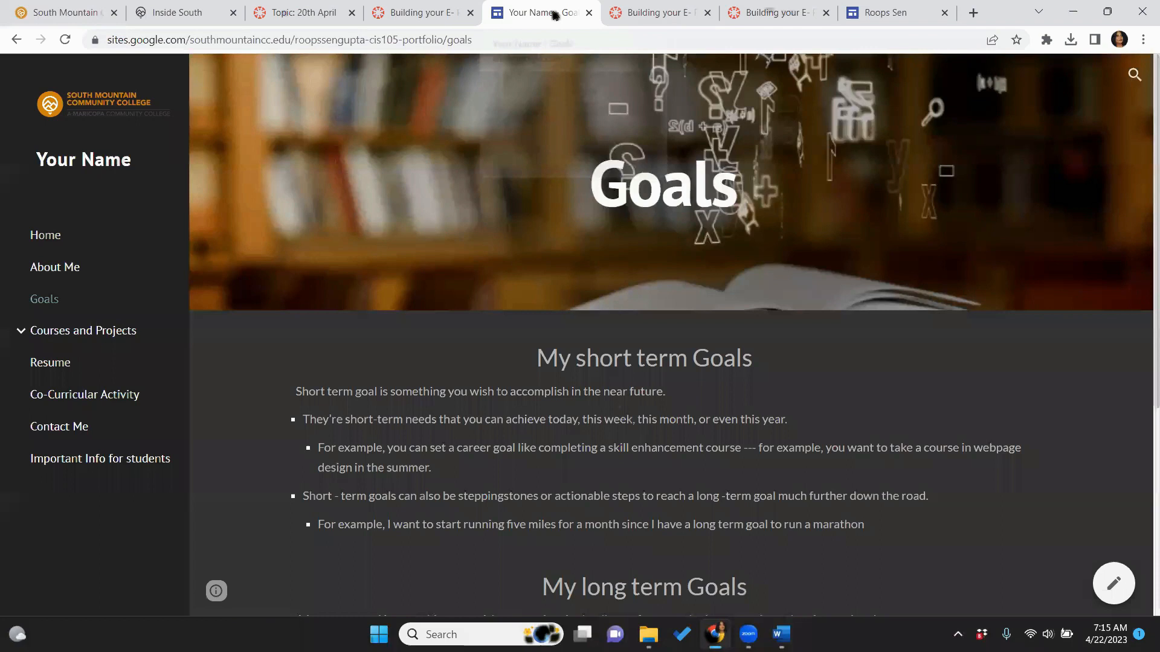
left_click(90, 330)
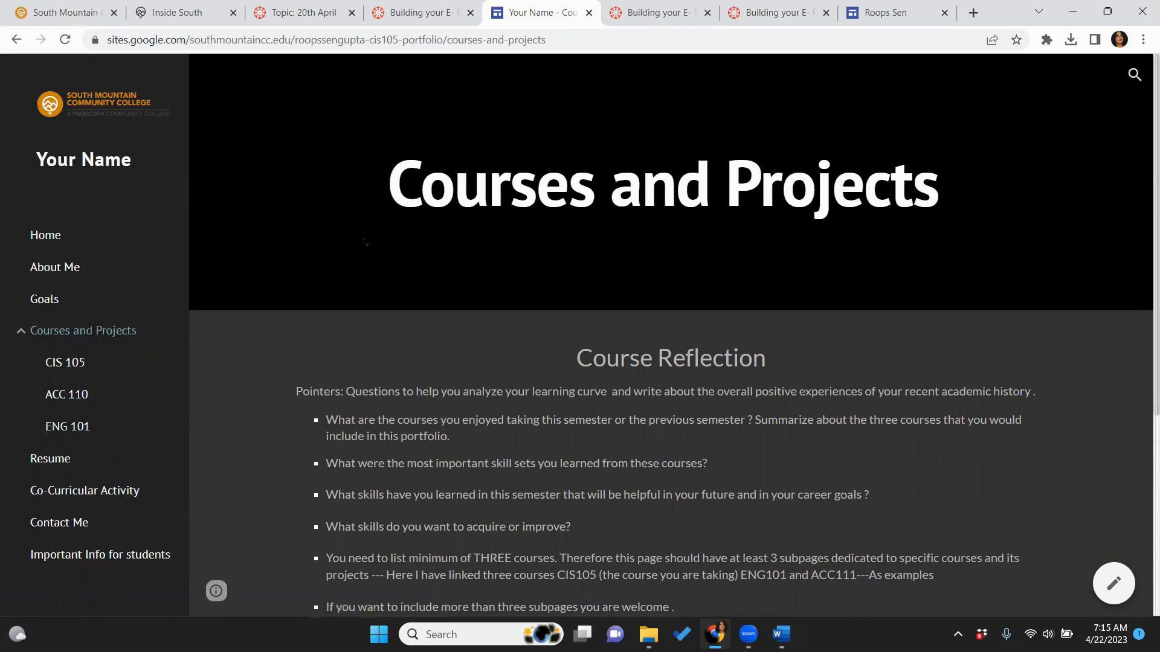
left_click(895, 15)
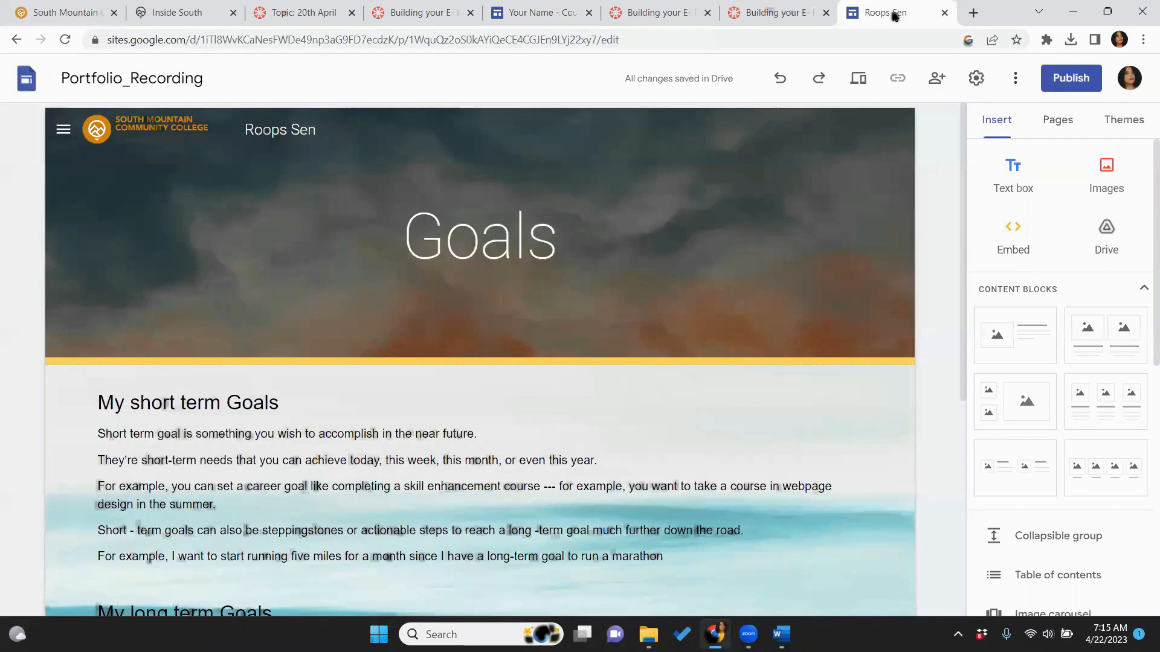
From the Pages list, create a new page named 'Courses and Projects'
left_click(1057, 127)
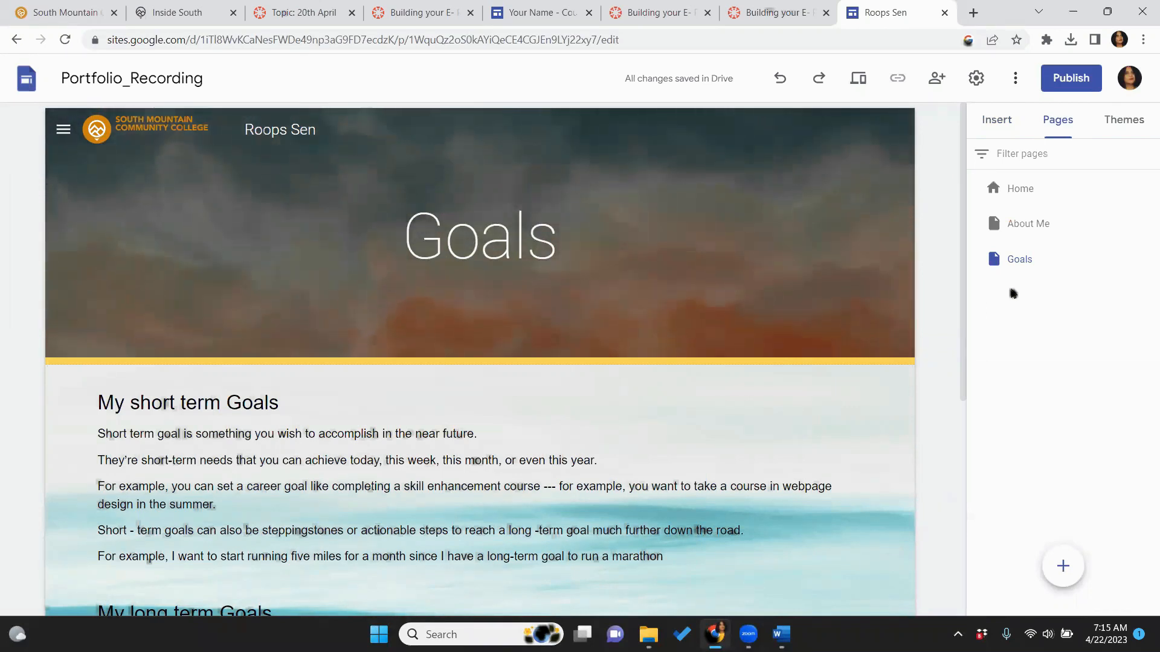
left_click(993, 127)
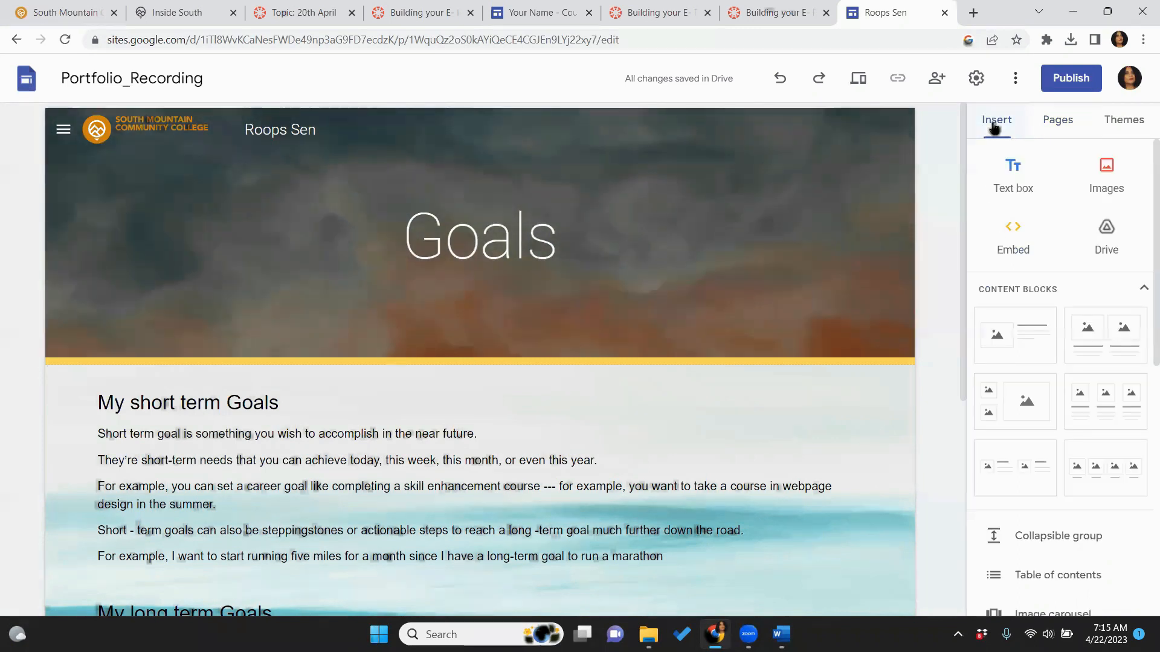
left_click(1057, 125)
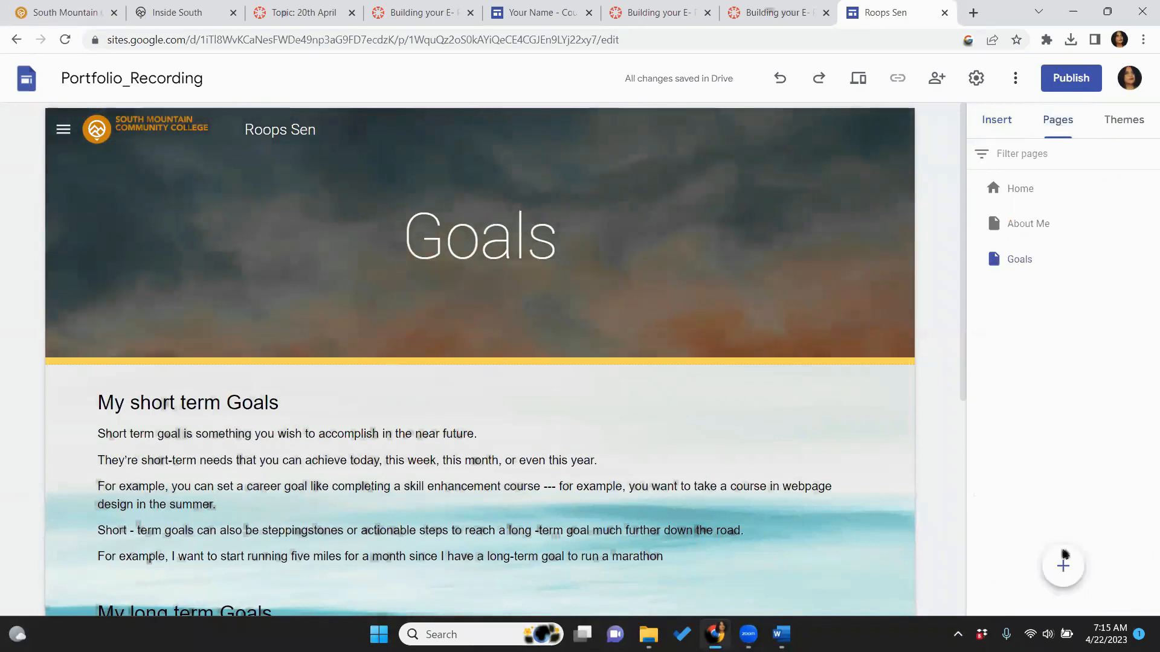
mouse_move(1064, 554)
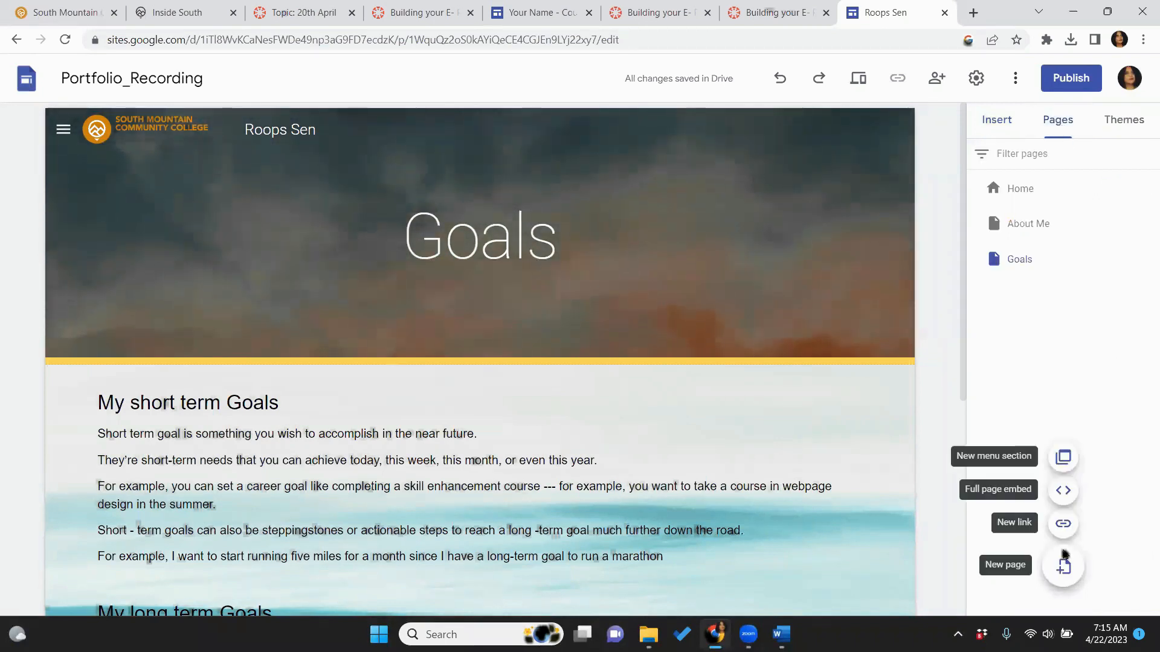
left_click(1065, 556)
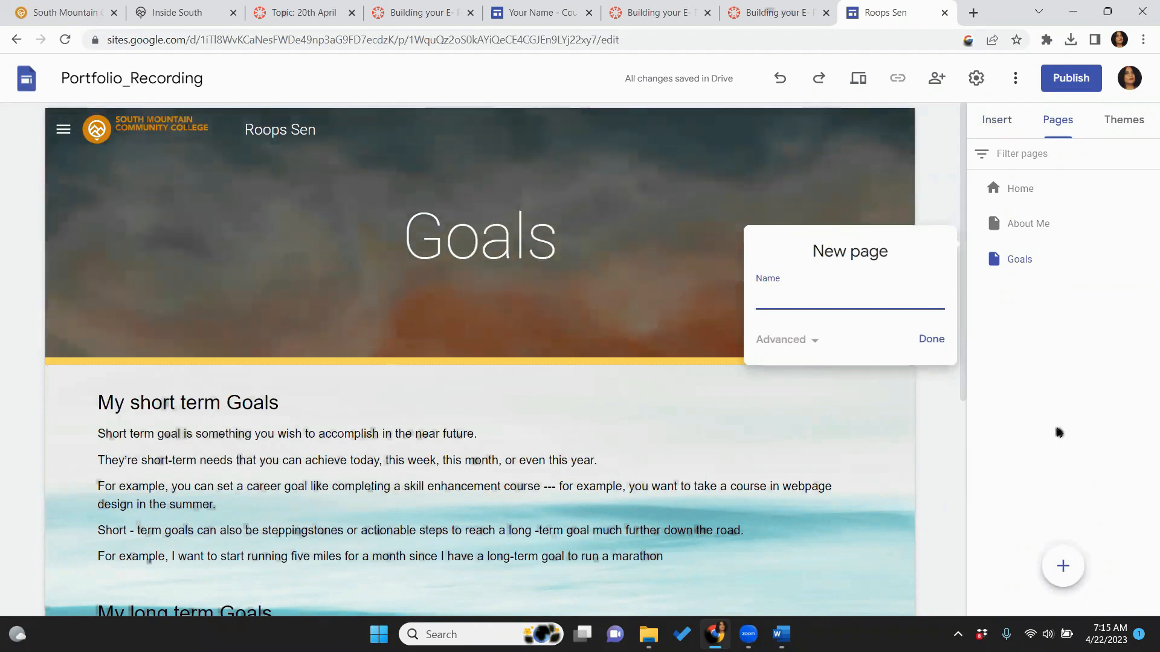
key("Caps_Lock")
type("C")
key("Caps_Lock")
type("our")
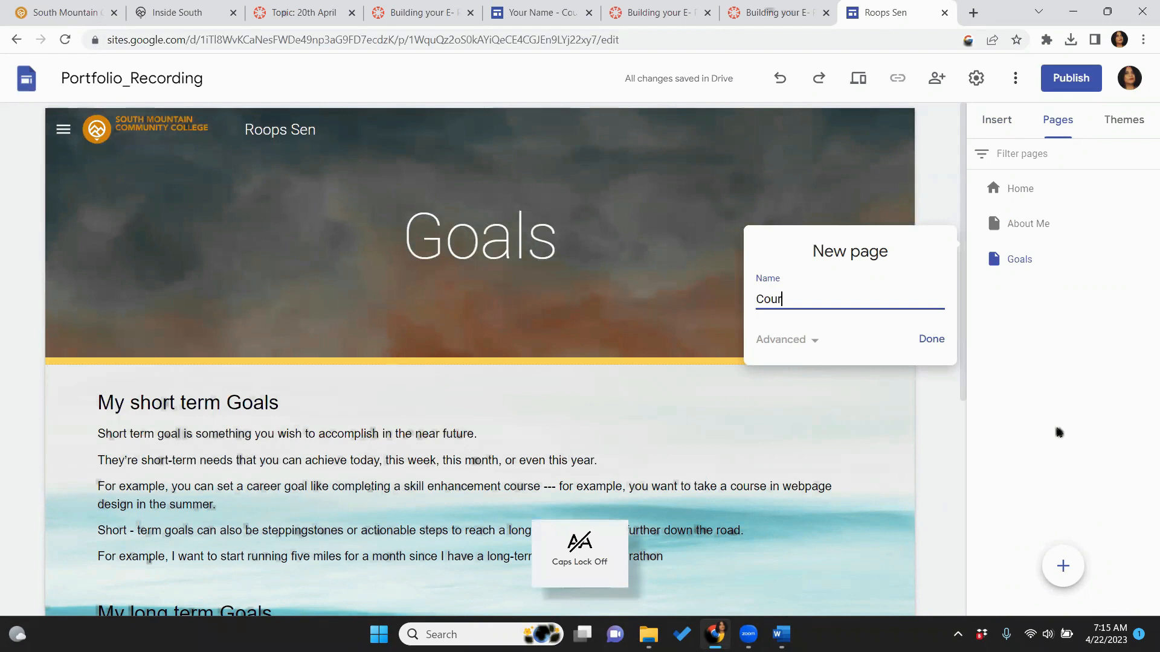
type("ses and")
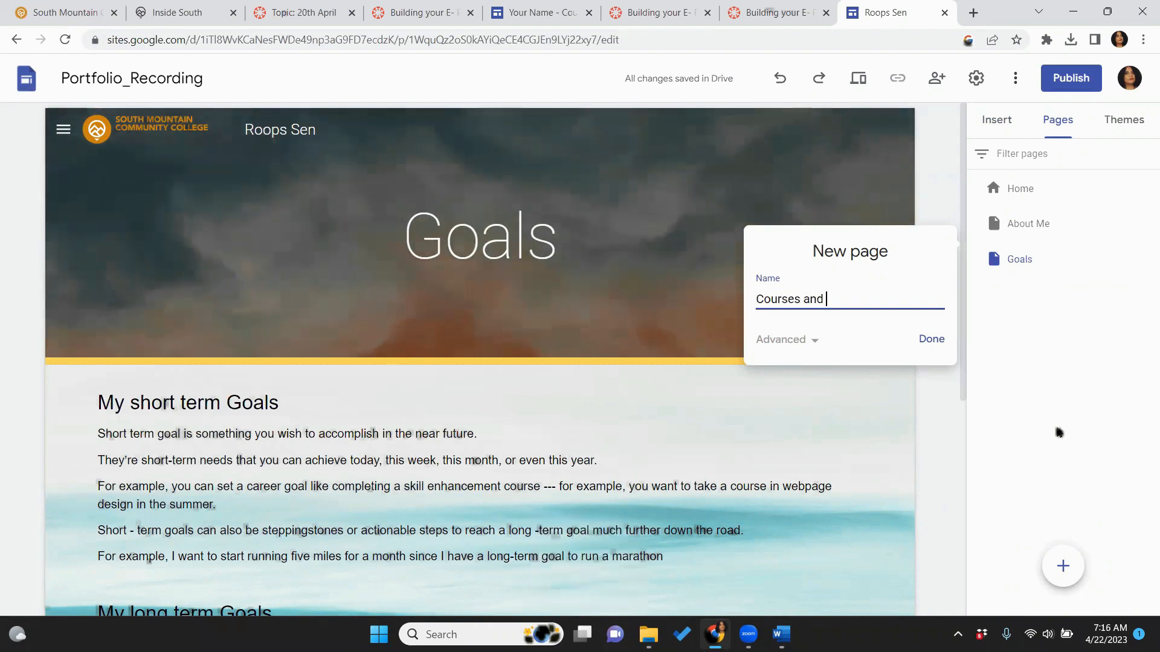
key("Caps_Lock")
type("P")
key("Caps_Lock")
type("rojects")
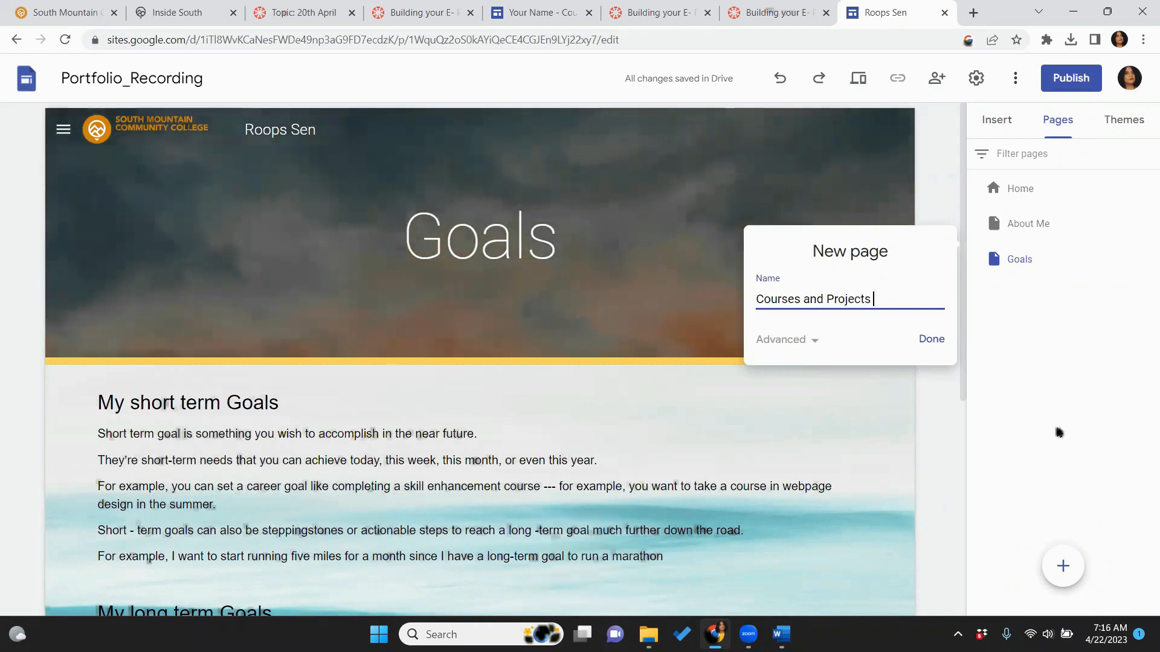
left_click(940, 350)
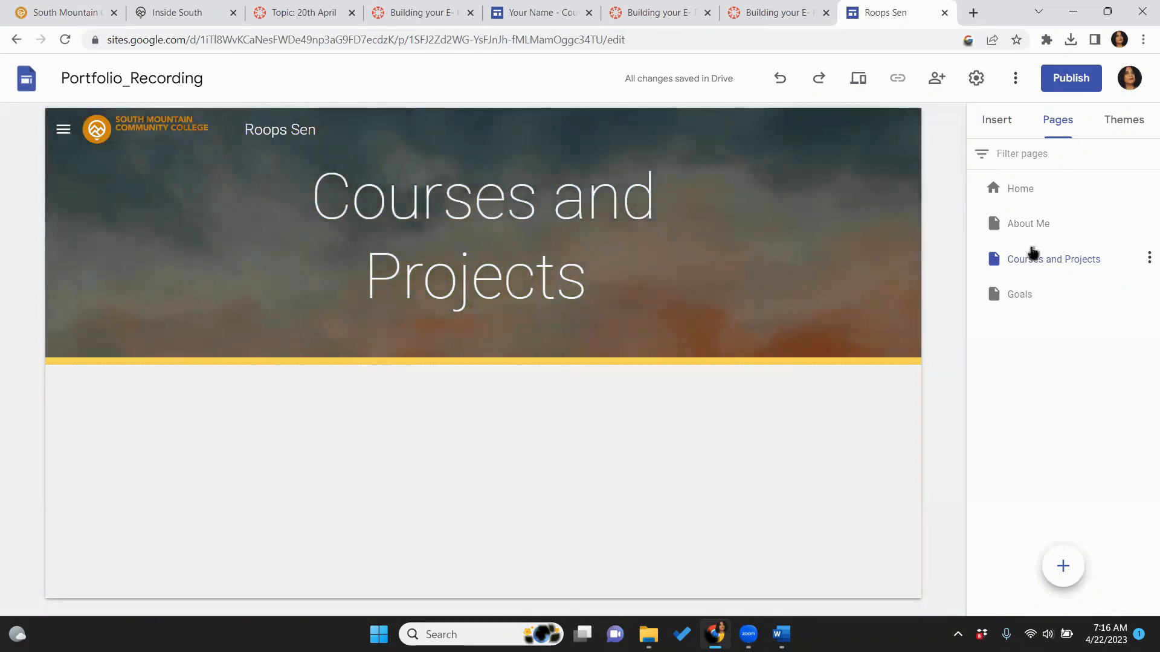
Move Courses and Projects below Goals in the Pages list and add an empty text box under its header
left_click_drag(1033, 252, 990, 343)
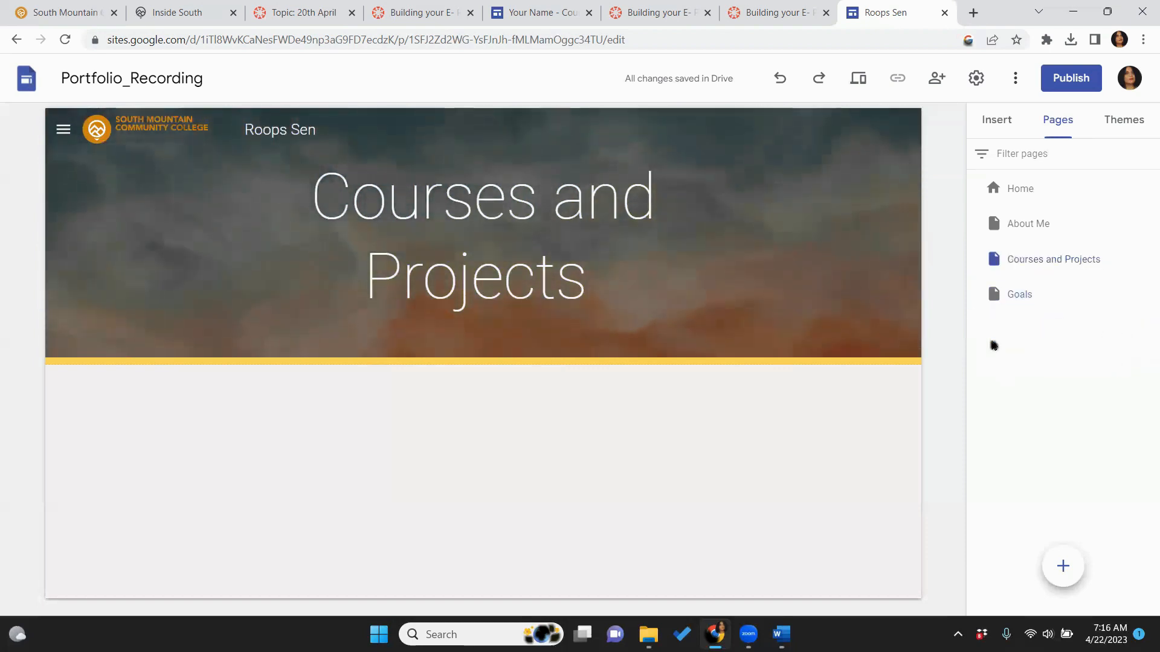
left_click_drag(1009, 296, 1006, 238)
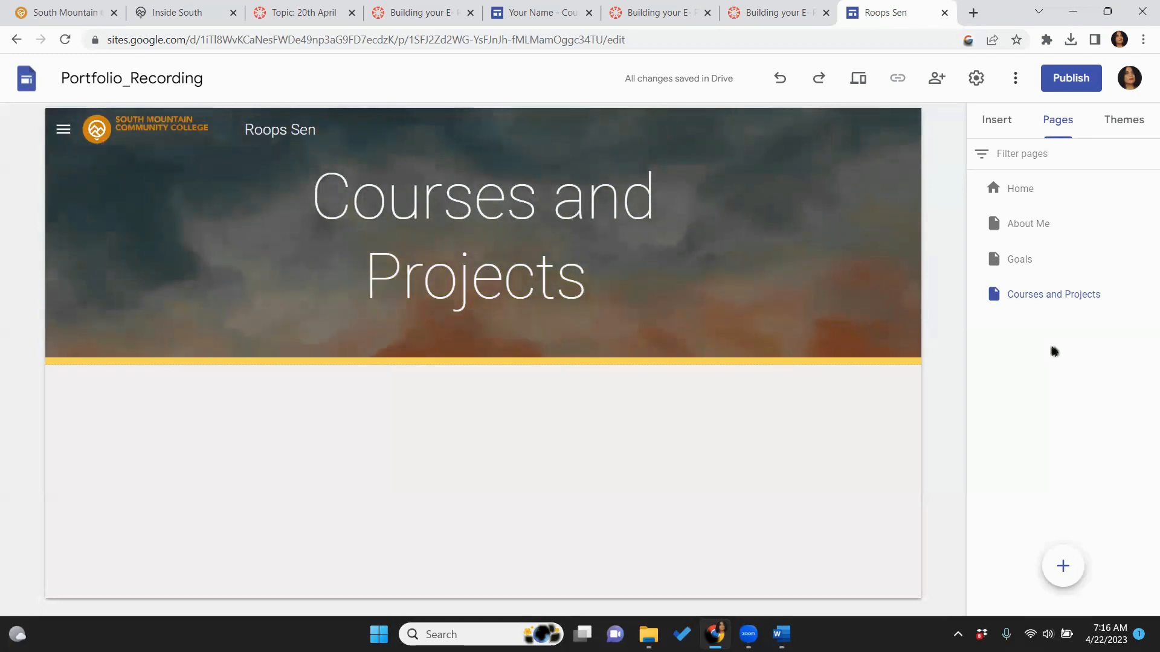
left_click(992, 125)
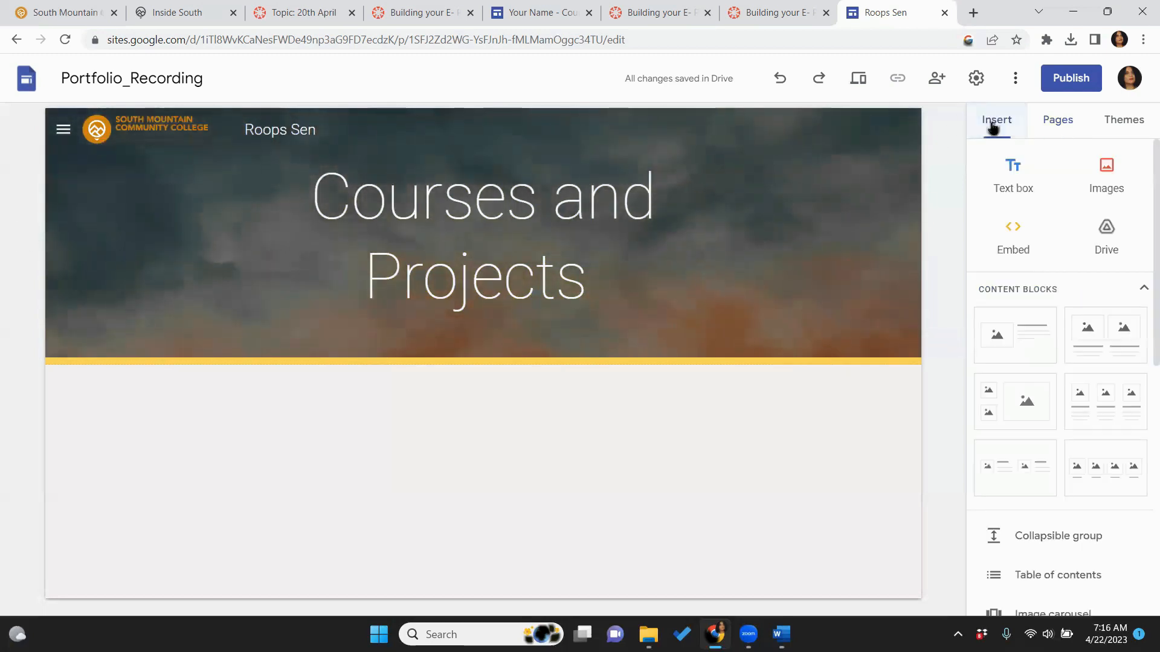
left_click(1013, 166)
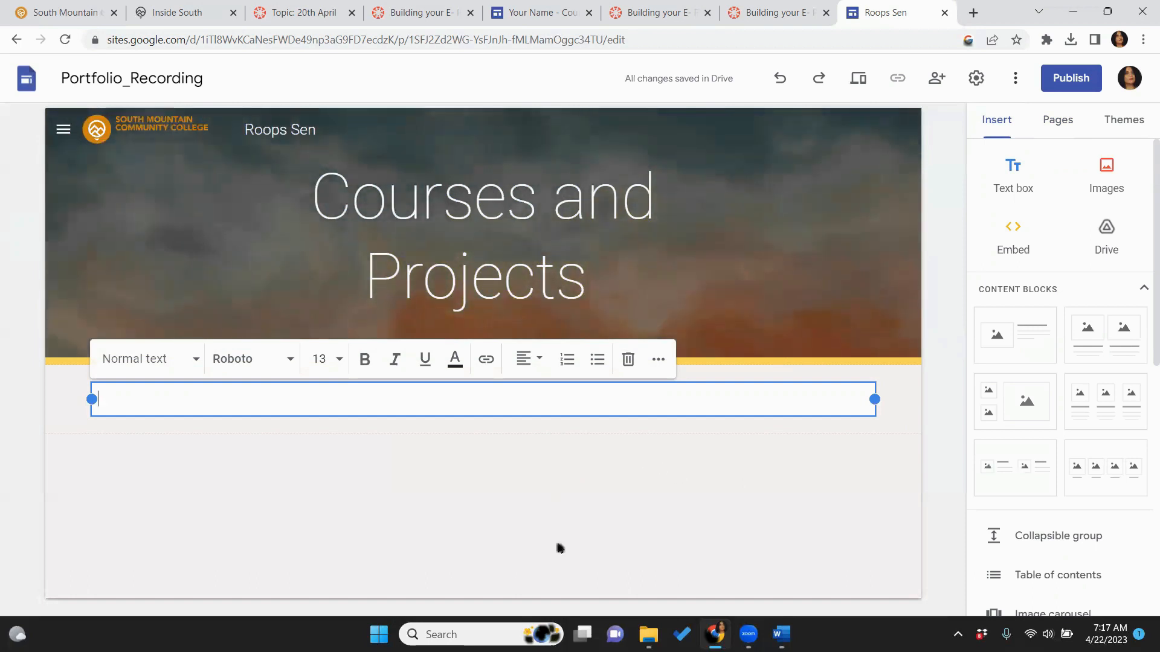
mouse_move(649, 634)
left_click(655, 547)
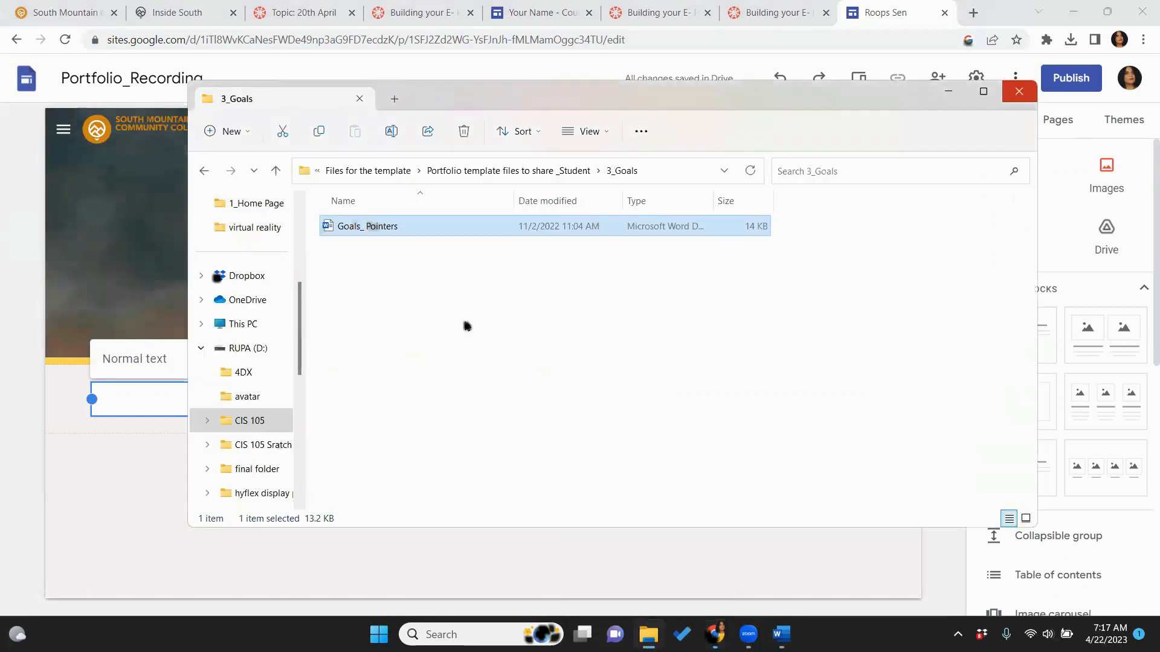
Go up to the portfolio template folder, enter 4_Courses and Project, and open the Course Reflection Word document
left_click(447, 171)
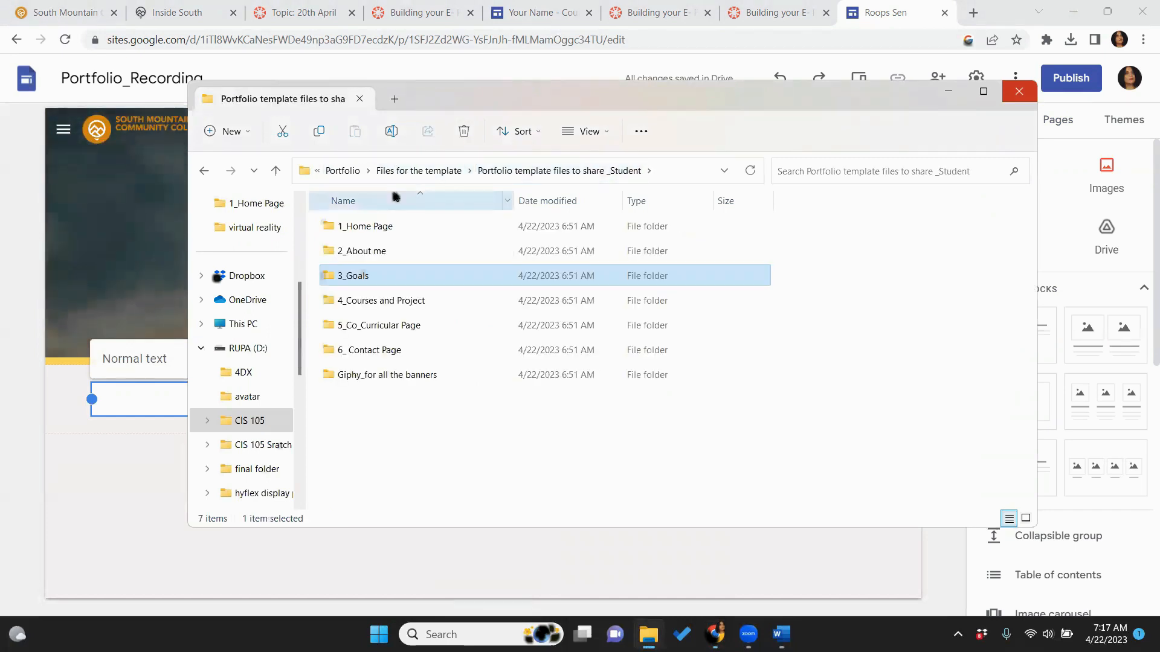
left_click(374, 309)
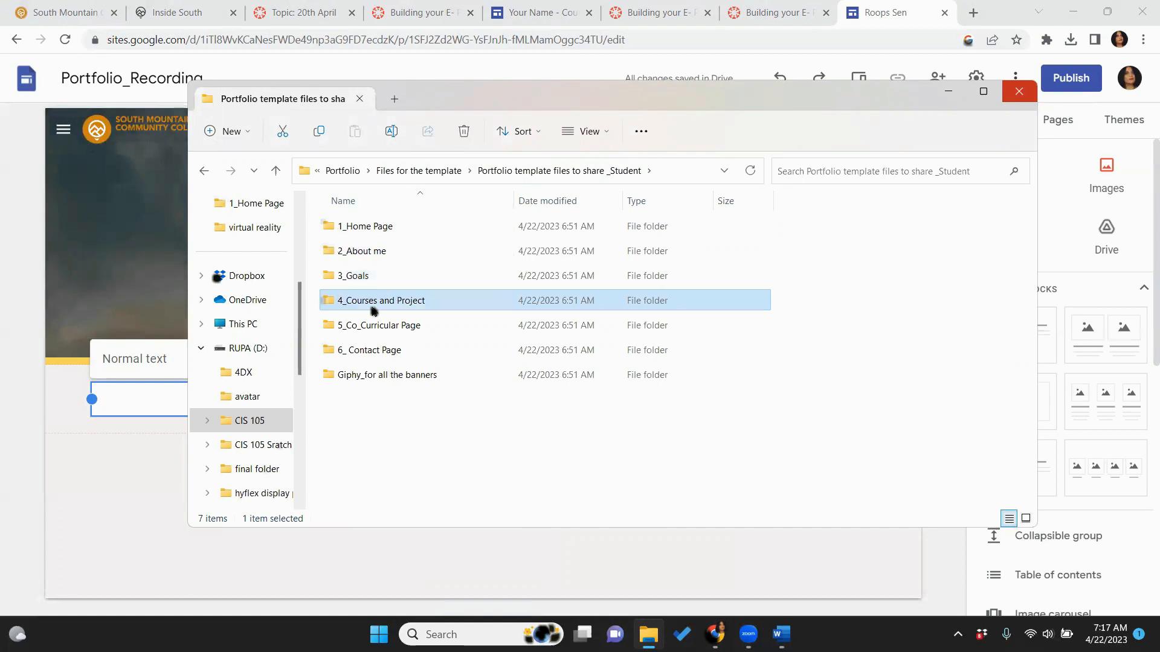
double_click(374, 311)
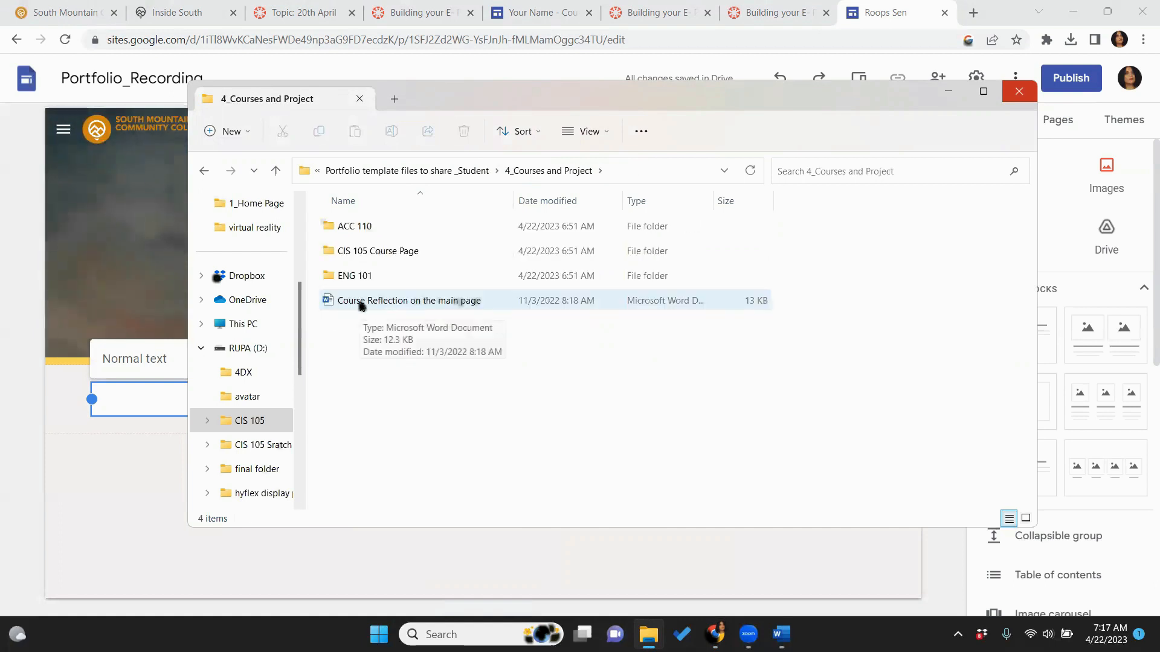
double_click(360, 302)
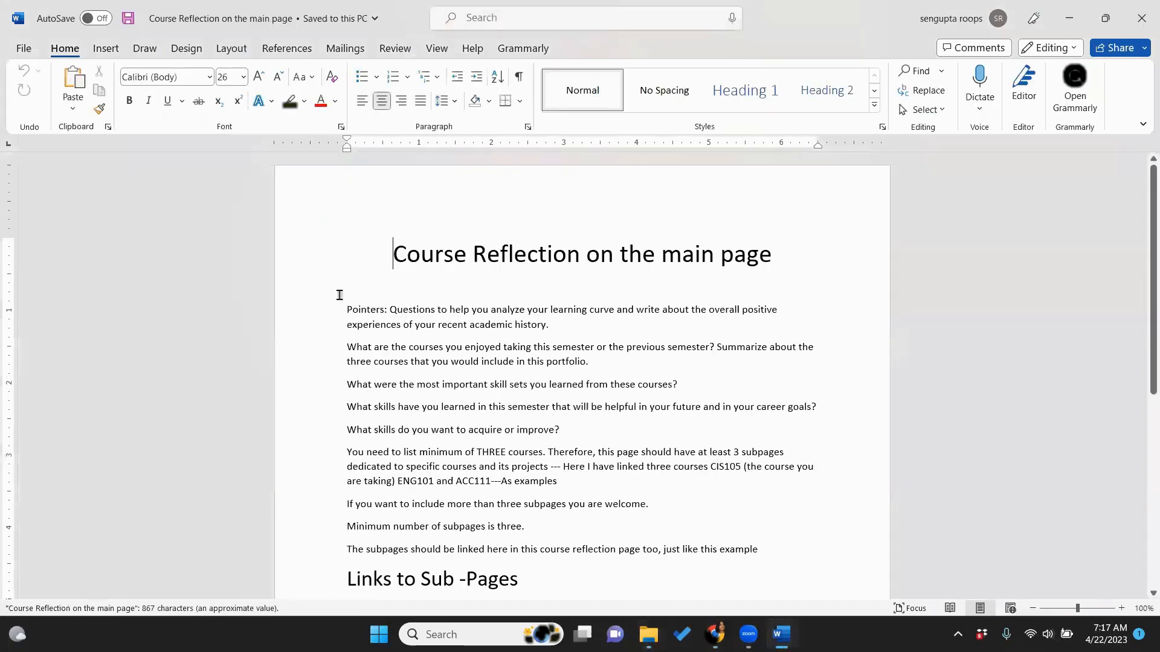
Copy the reflection text from 'Pointers:' through 'ACC 111' in Word
left_click_drag(340, 305, 460, 510)
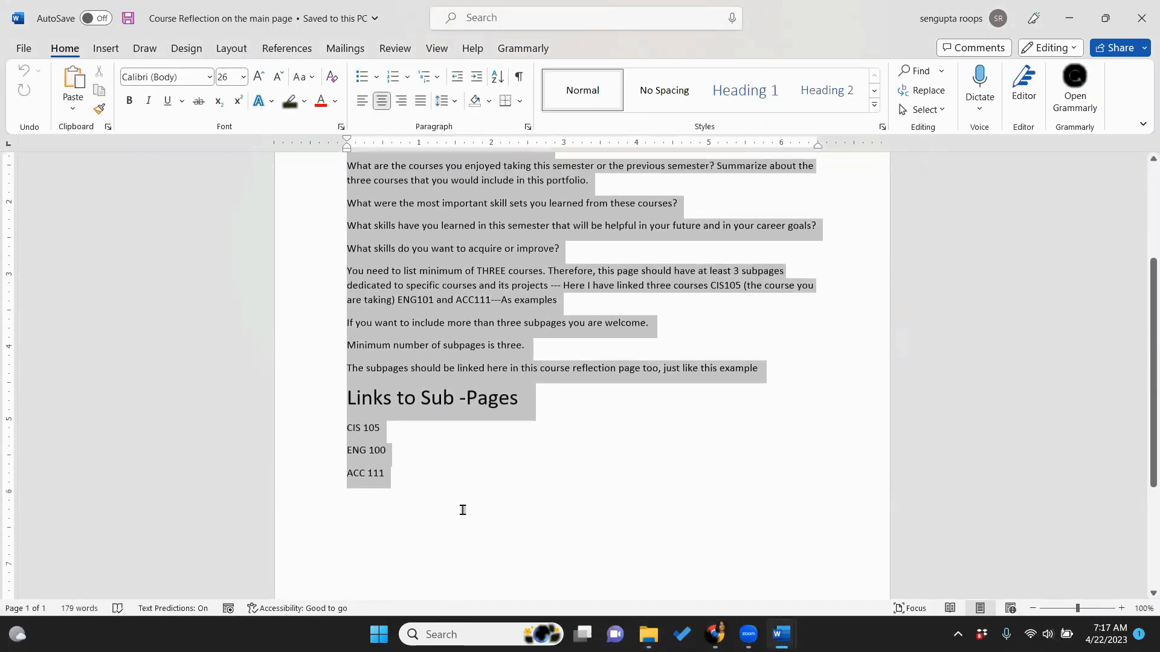
right_click(440, 284)
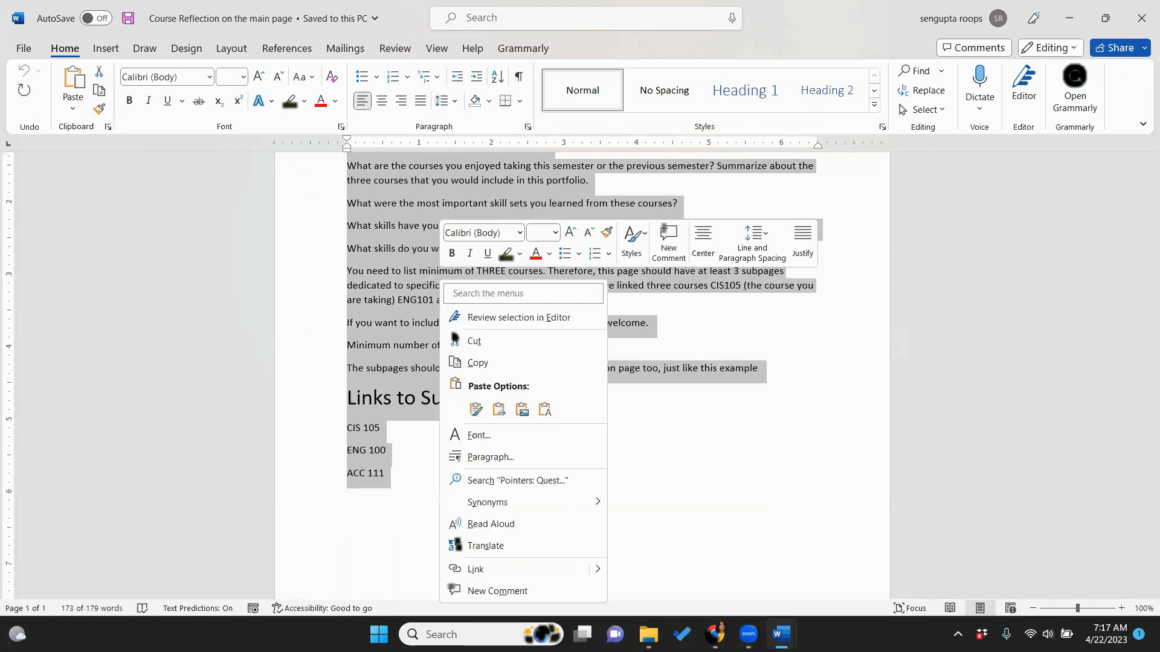
left_click(477, 362)
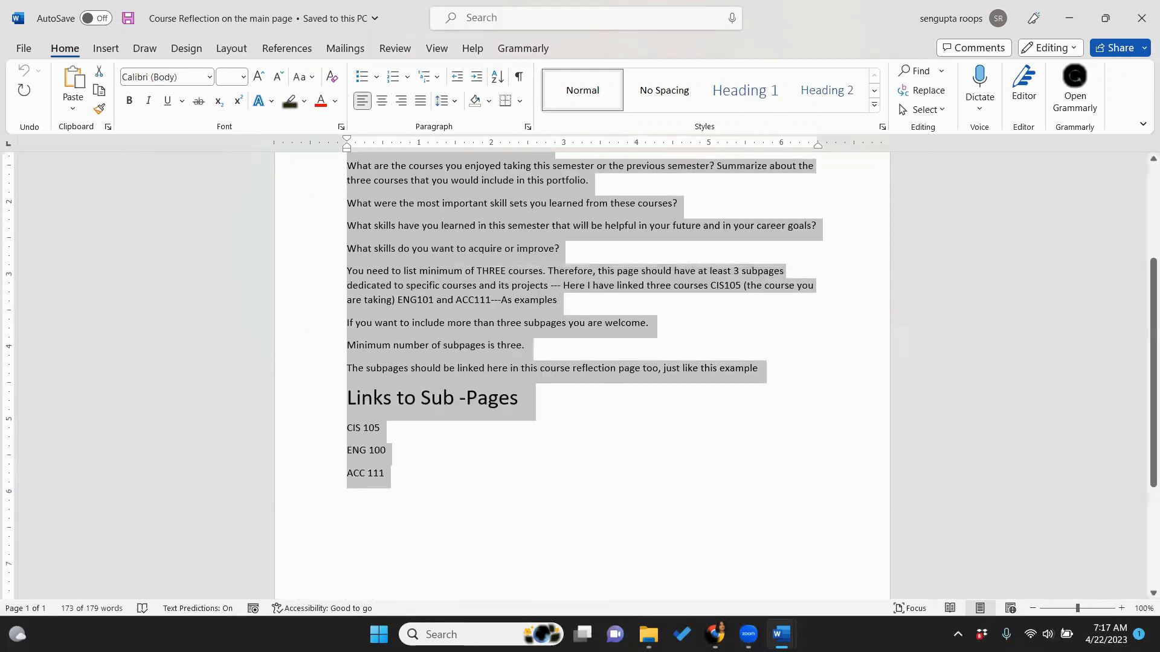
Paste the reflection pointers and the Links to Sub-Pages list (CIS 105, ENG 100, ACC 111) into the text box
mouse_move(715, 634)
left_click(730, 536)
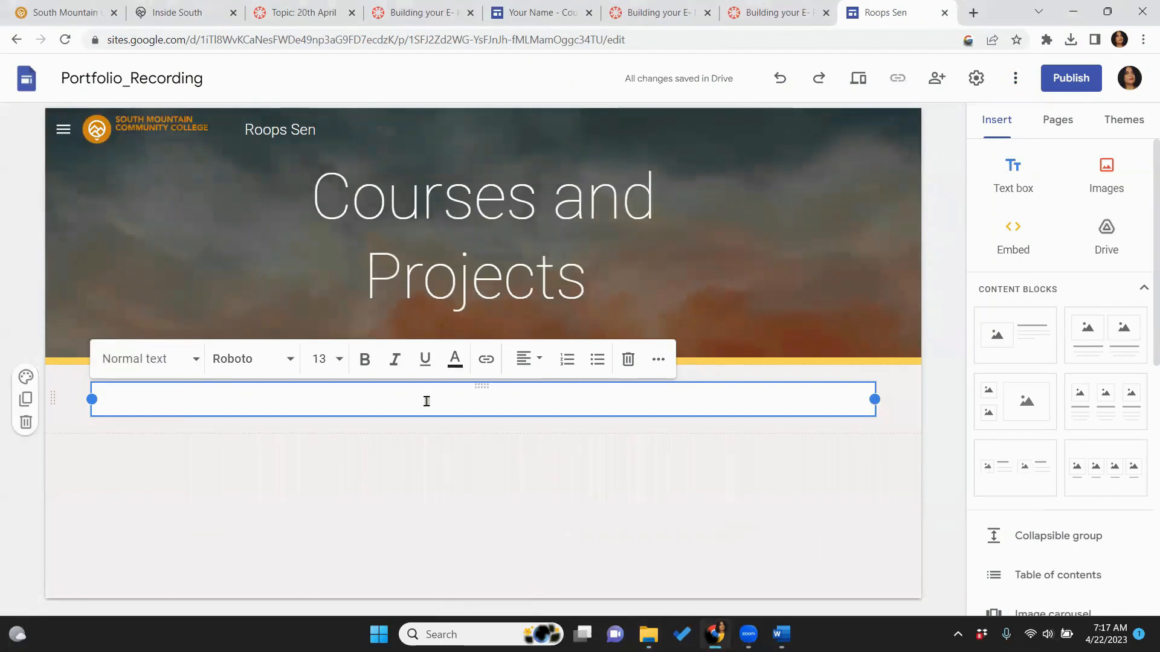
key("ctrl+v")
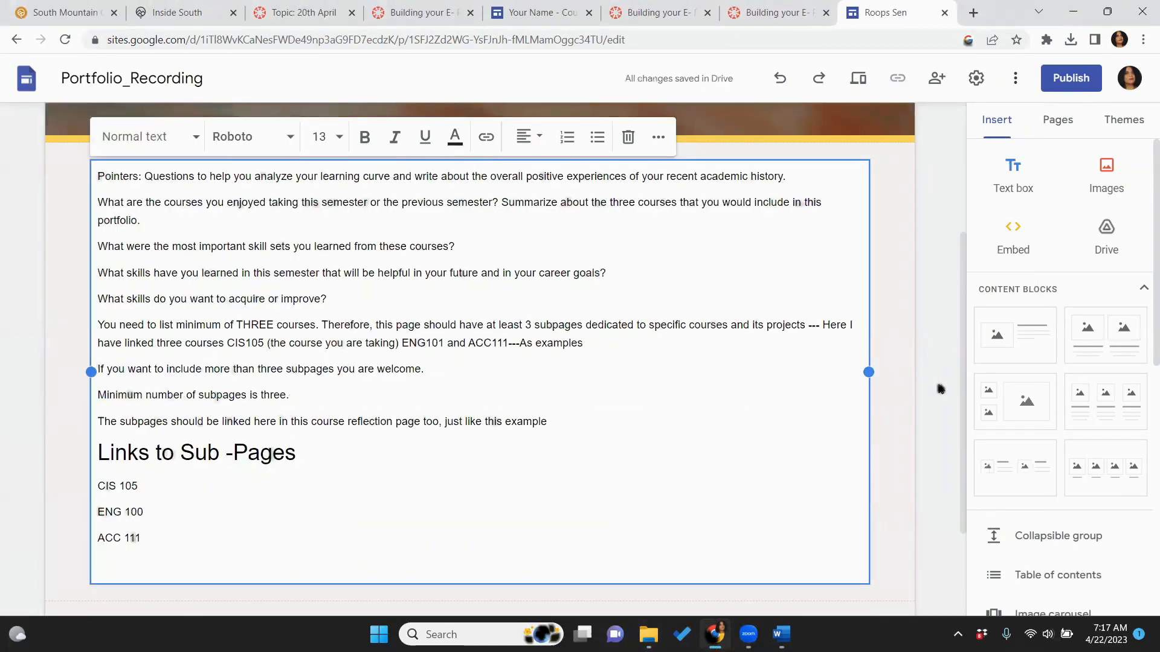
left_click_drag(962, 390, 967, 414)
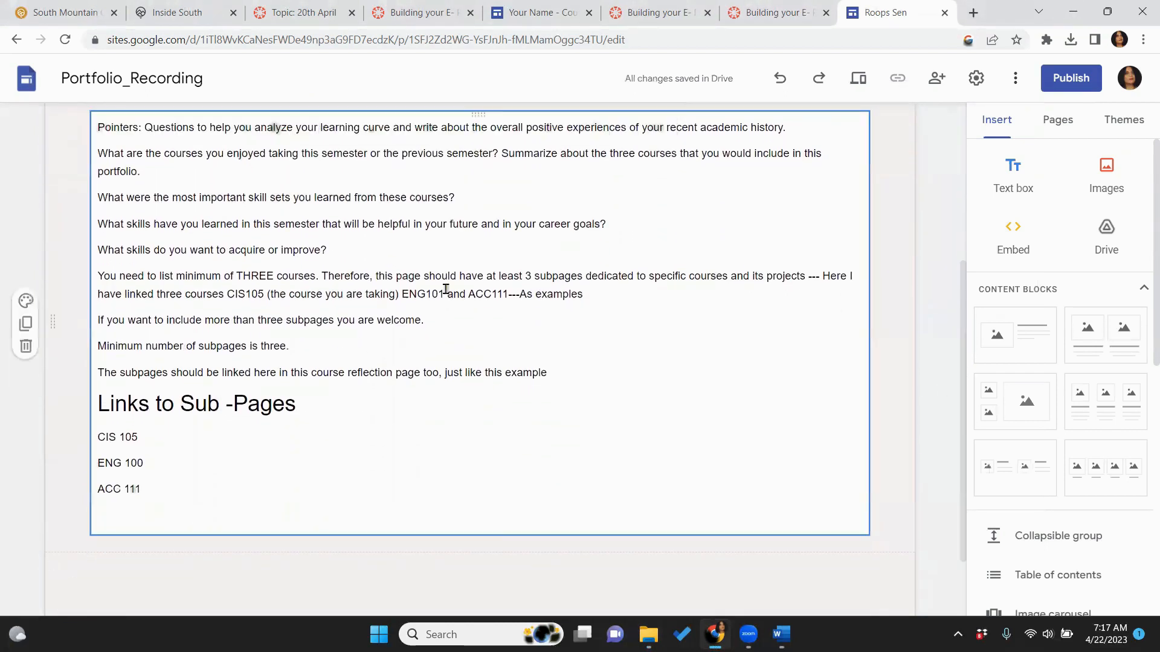
Set the watercolour beach image from the gallery as the reflection section's background
left_click(27, 300)
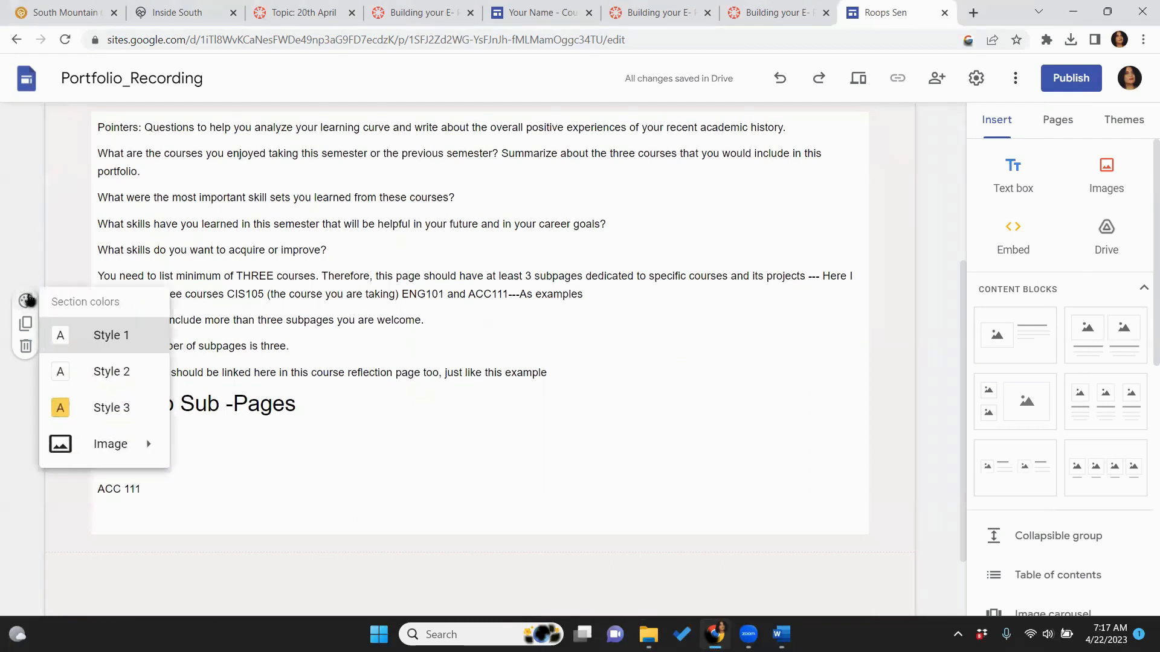
mouse_move(106, 441)
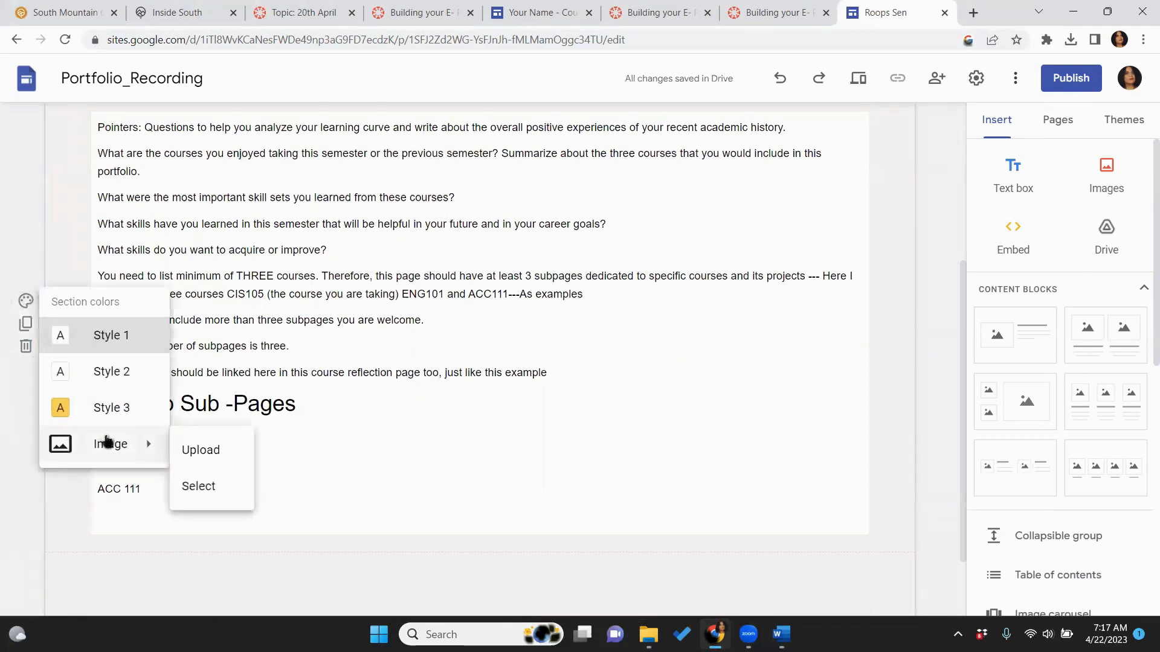
left_click(195, 484)
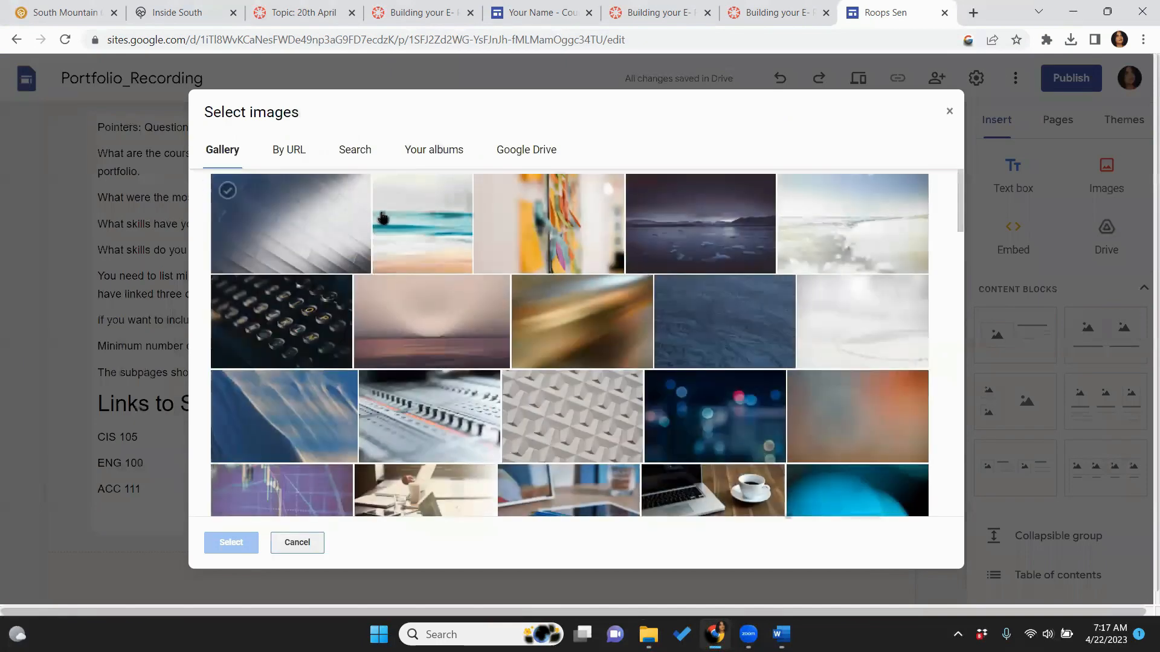
left_click(438, 265)
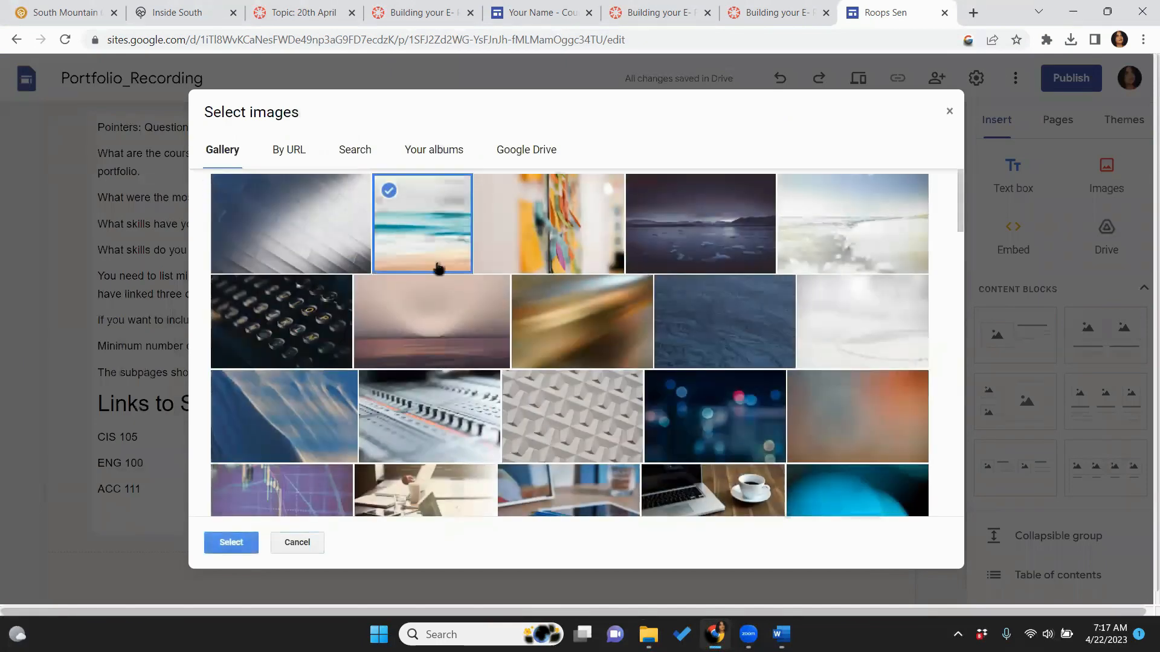
left_click(231, 542)
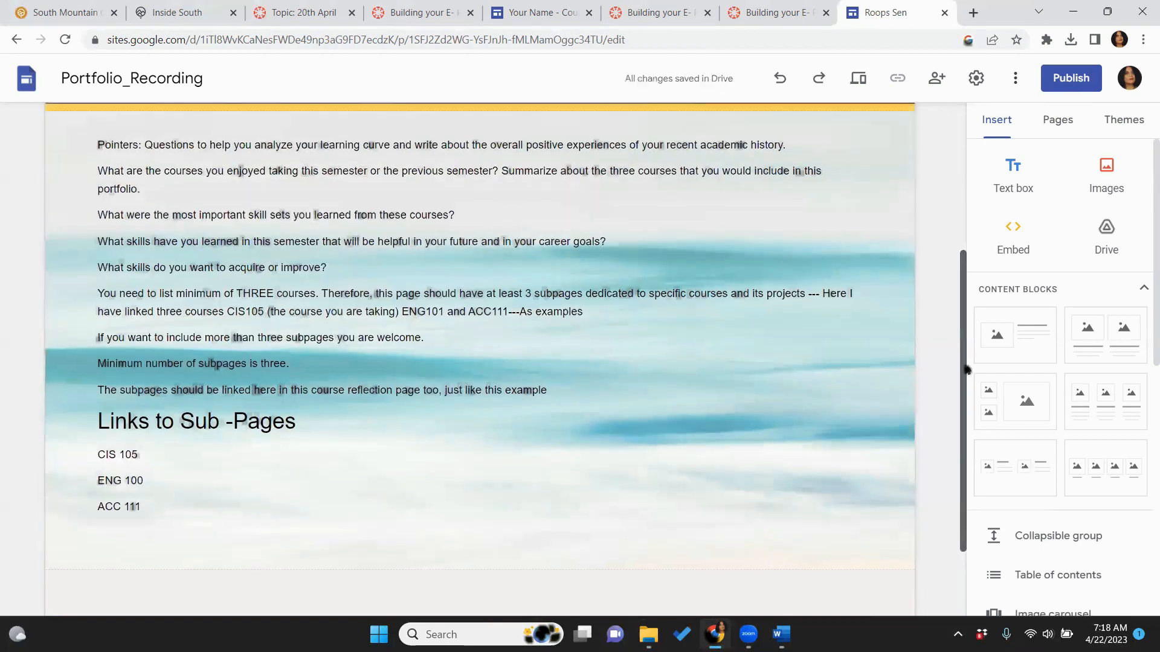
left_click_drag(965, 455, 967, 341)
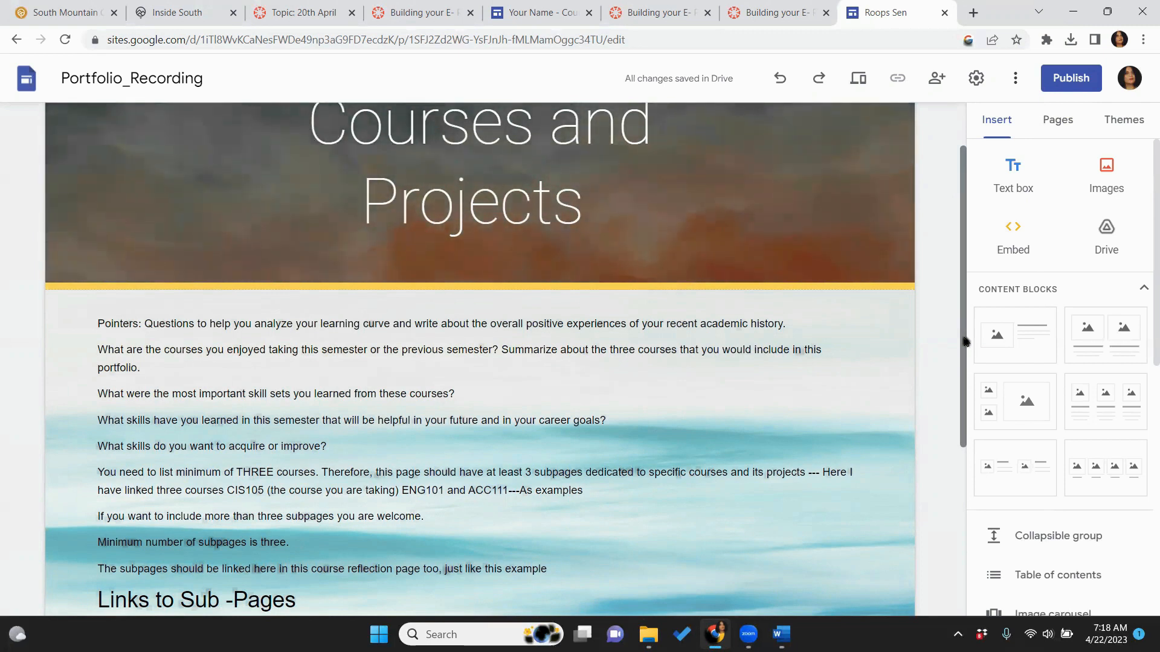
left_click(1057, 121)
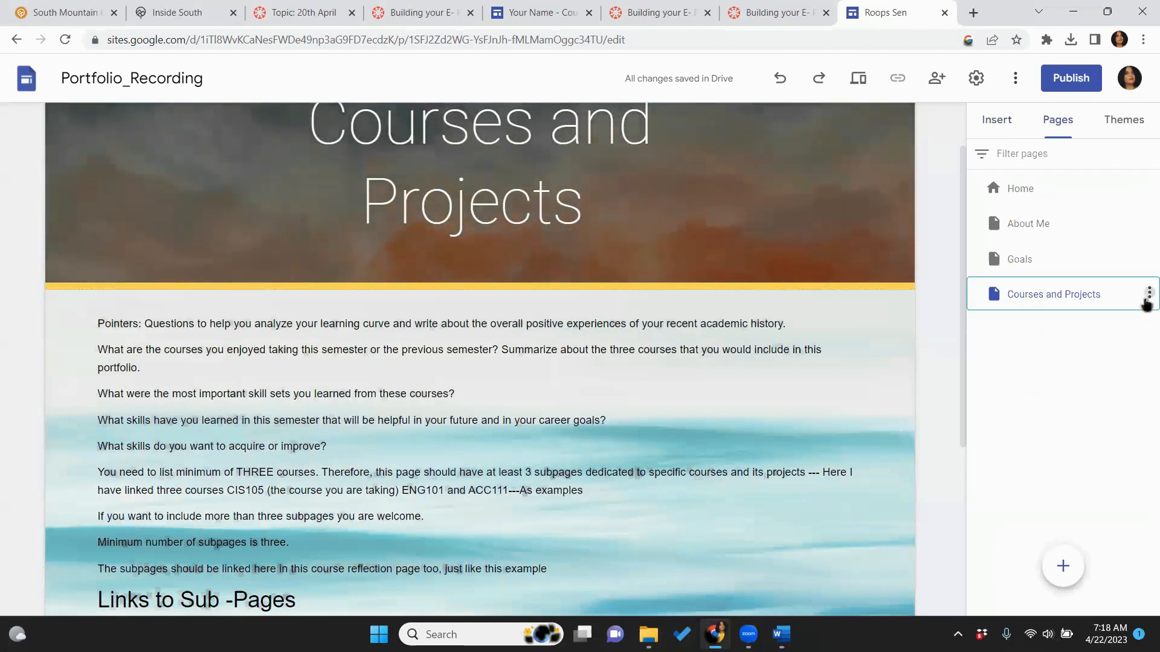
Create a subpage named 'CIS 105' under Courses and Projects
left_click(1148, 294)
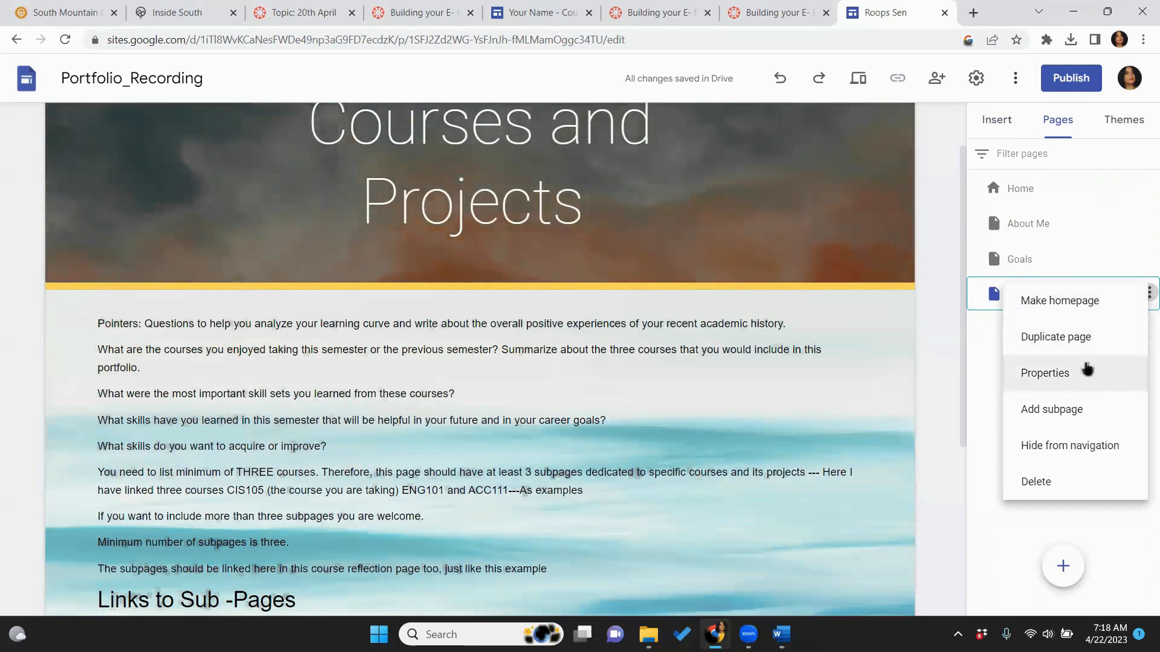
left_click(1064, 410)
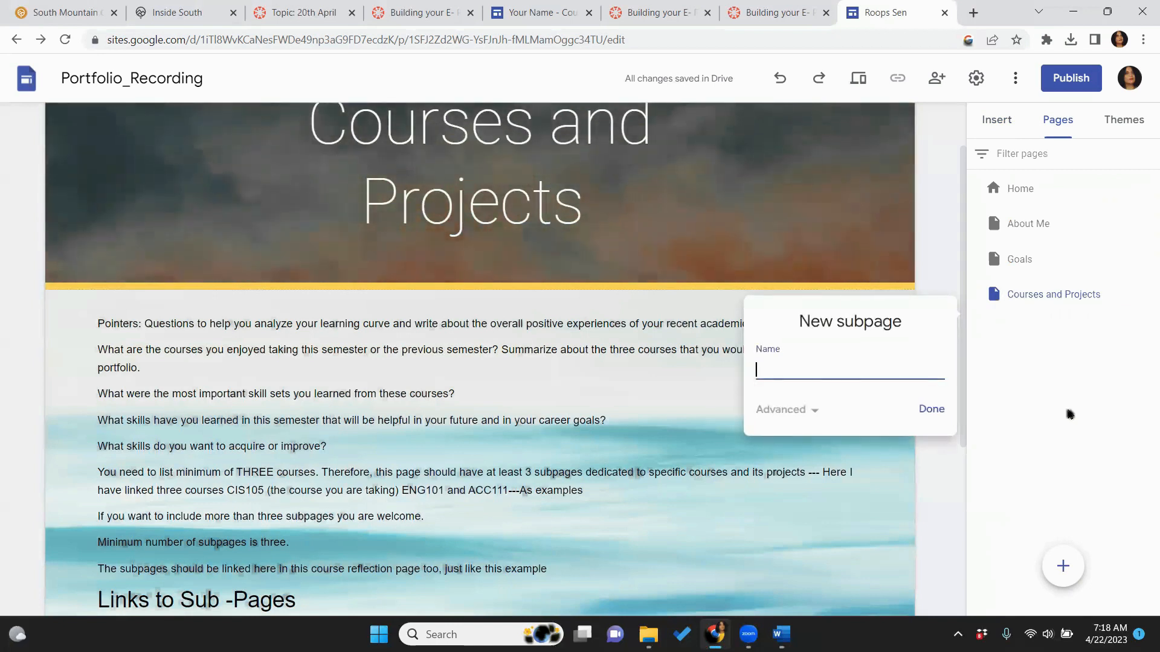
key("Caps_Lock")
type("CIS")
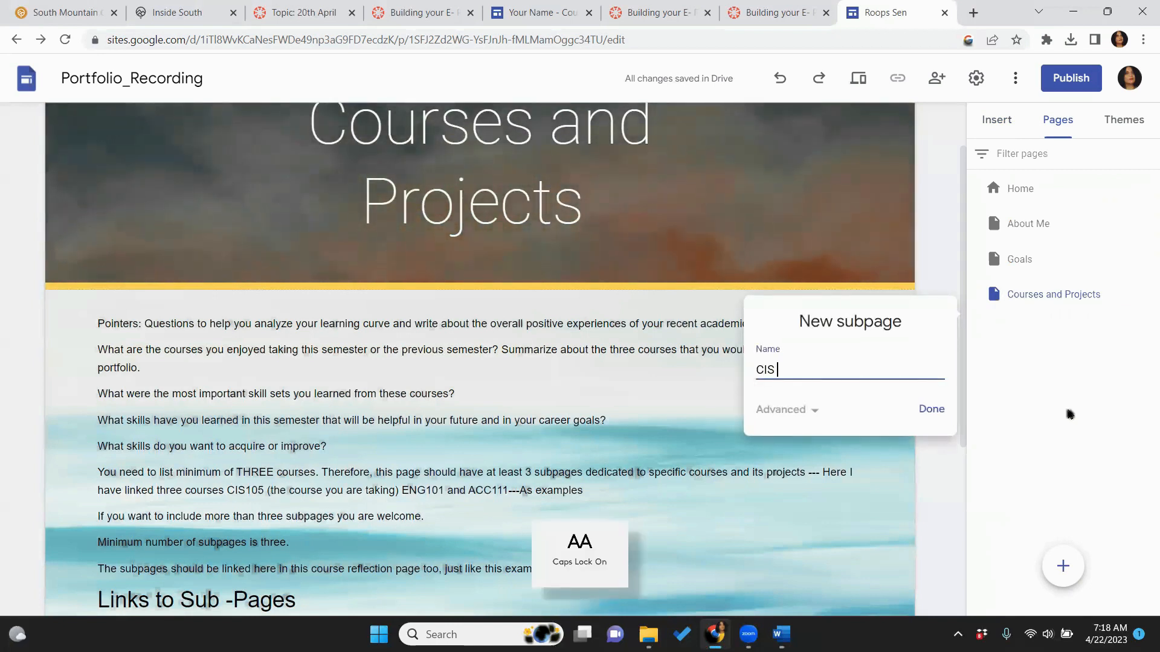
type(" 105")
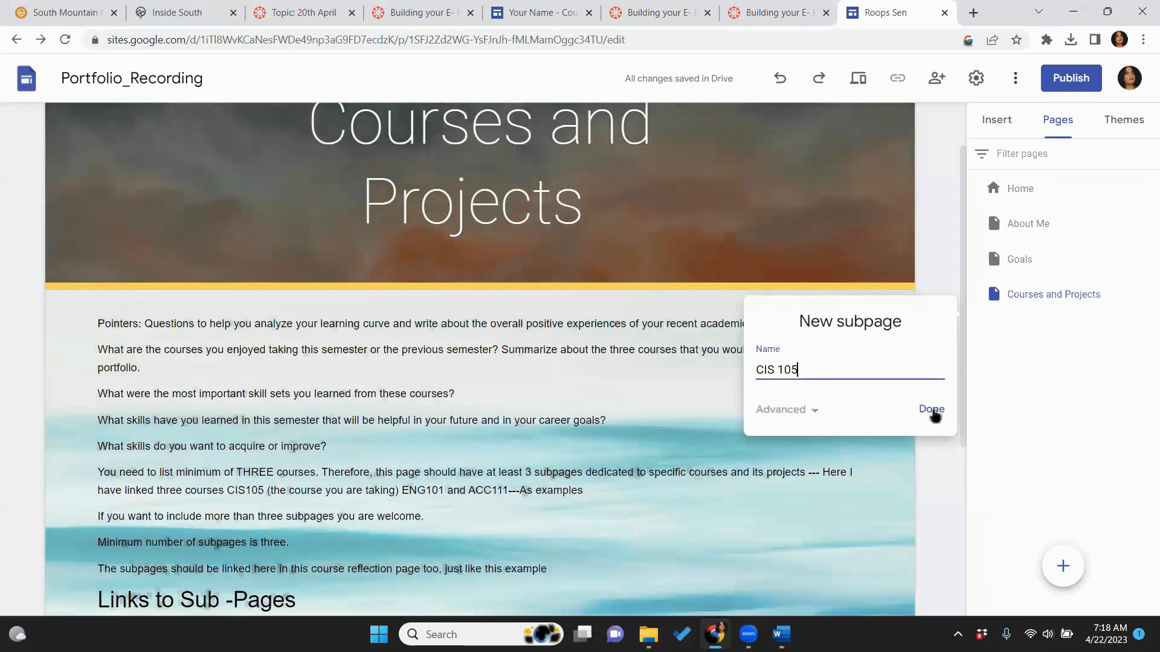
left_click(932, 411)
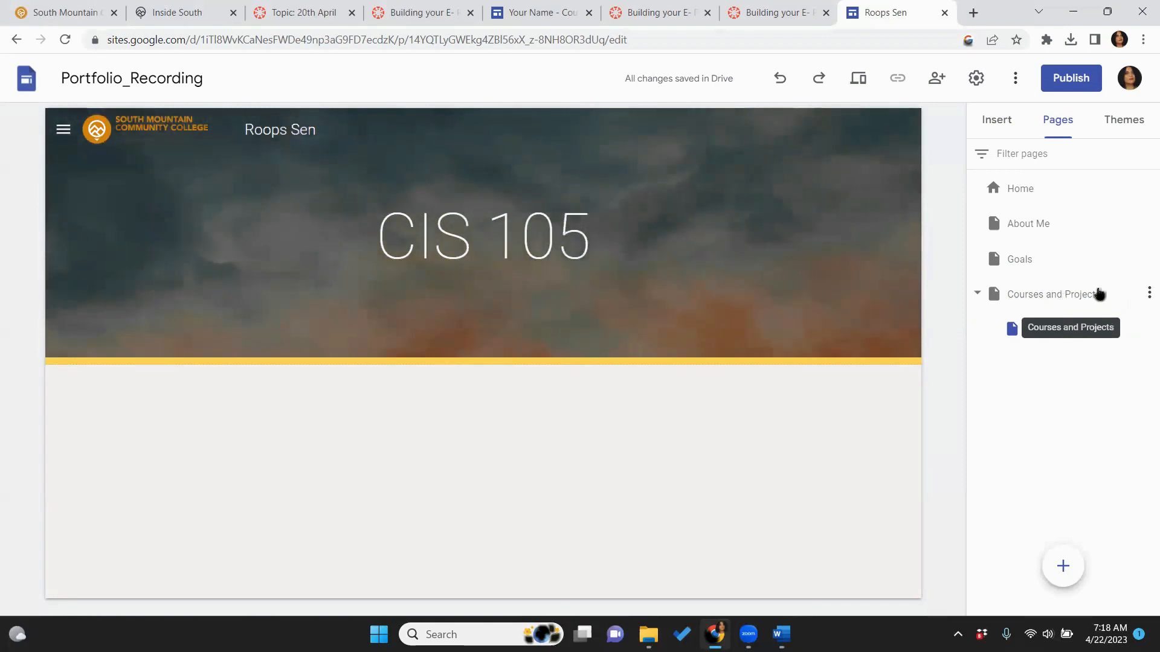
Add an ENG101 subpage under Courses and Projects
left_click(1147, 293)
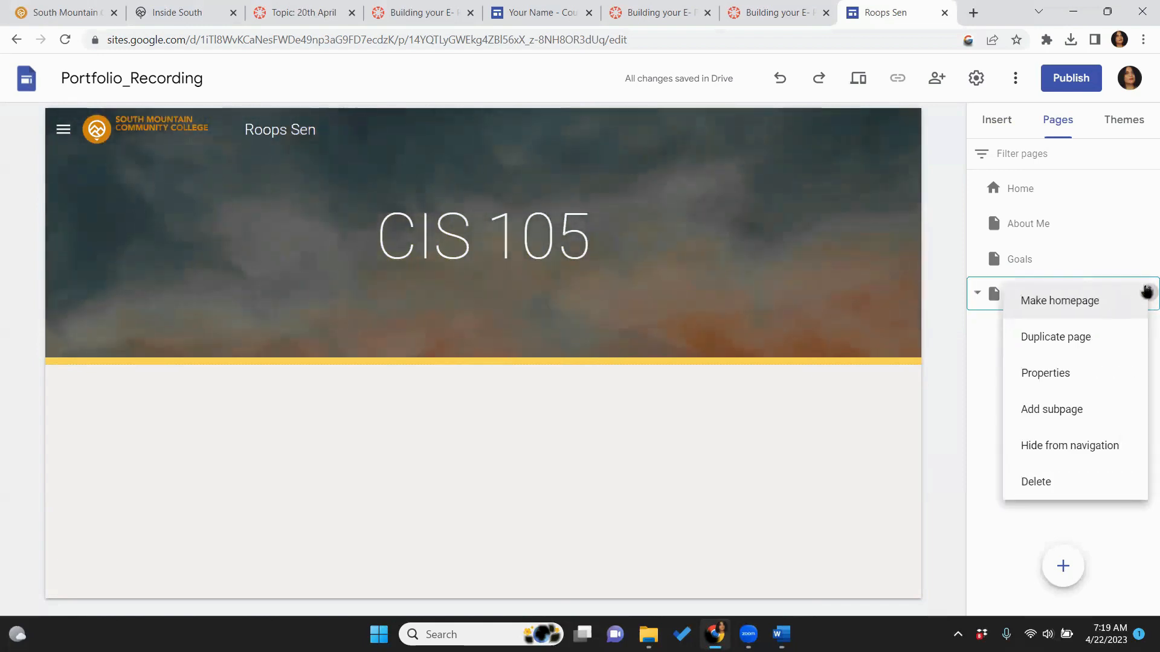
left_click(1064, 417)
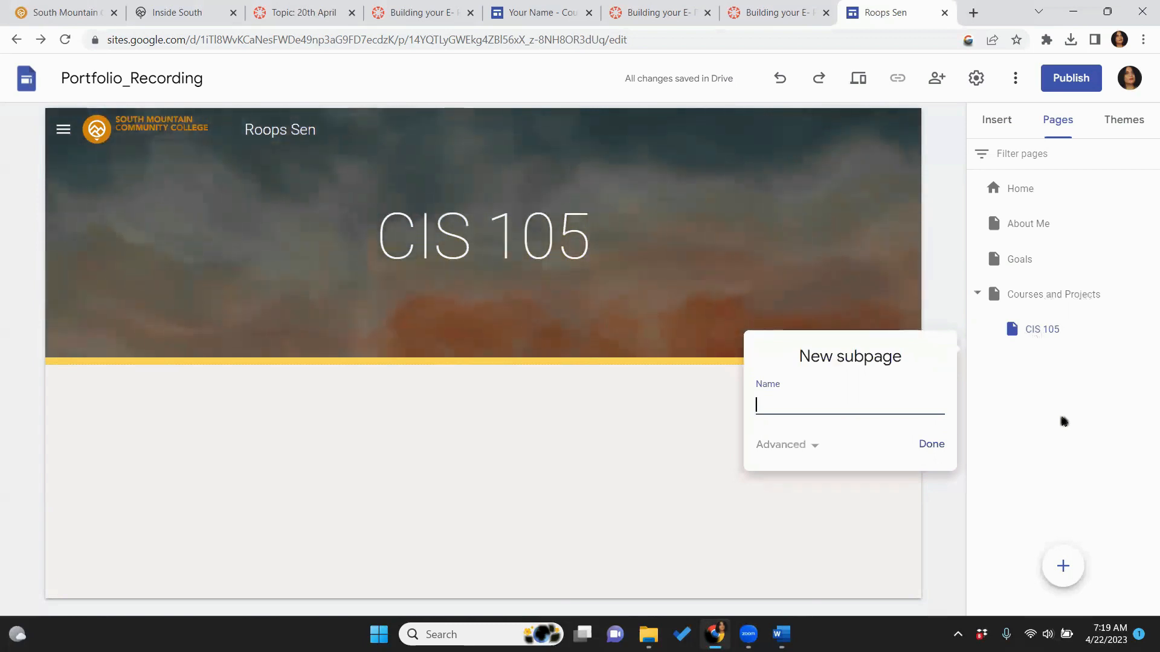
type("ENG101")
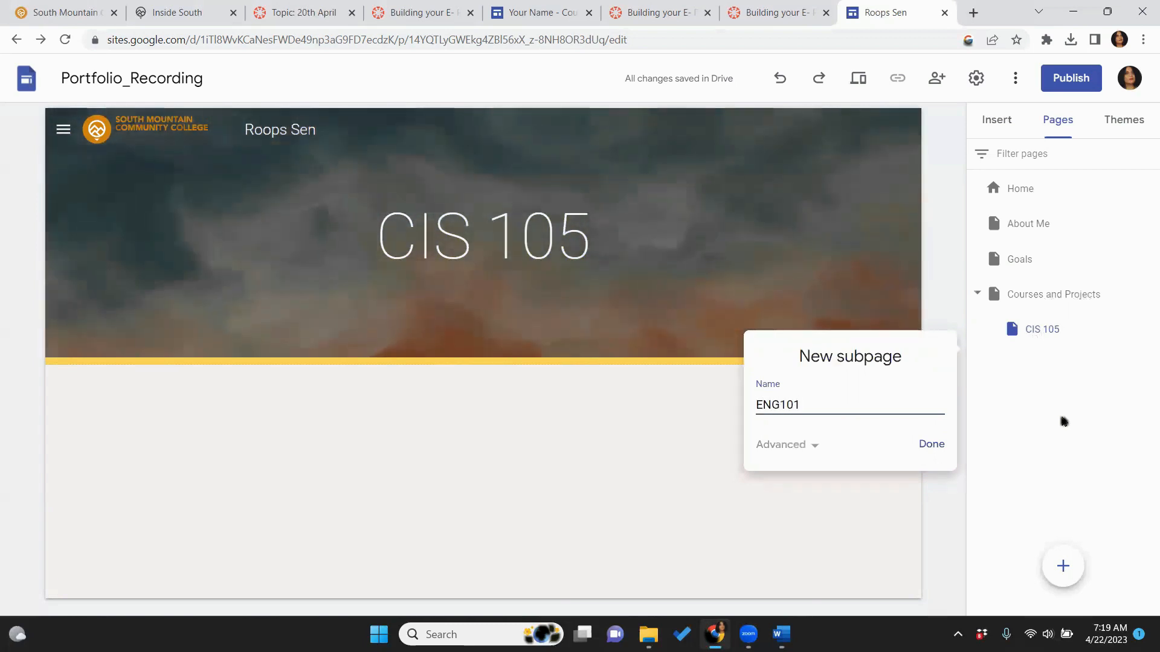
left_click(942, 449)
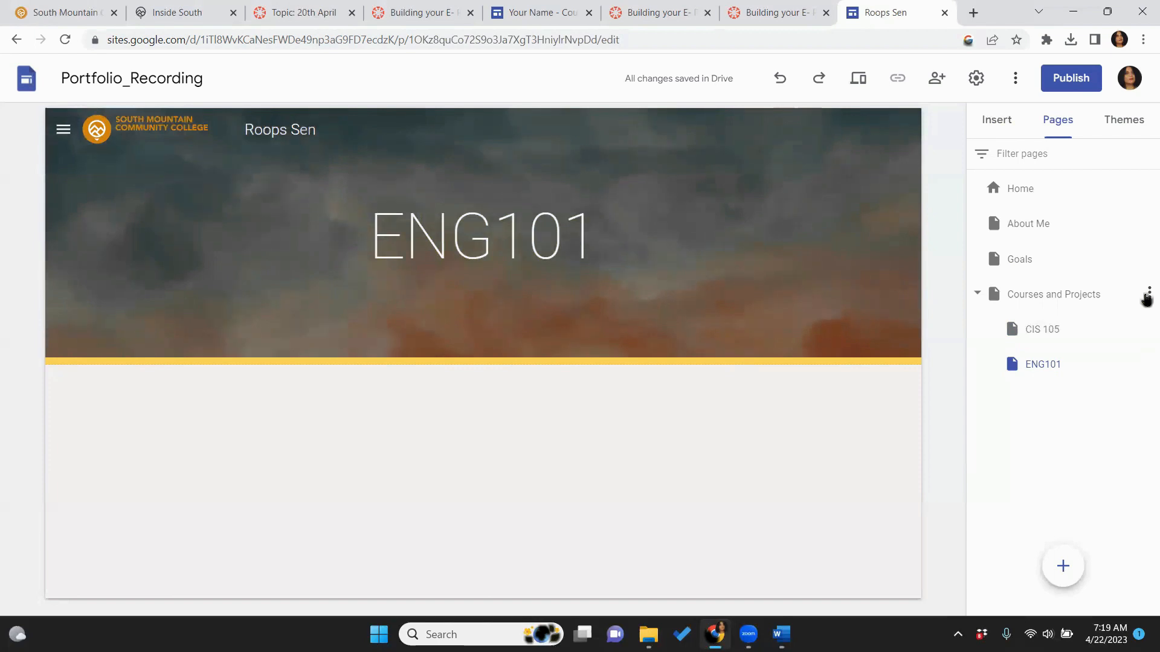
Add a MAT100 subpage under Courses and Projects and return to the CIS 105 page
left_click(1147, 294)
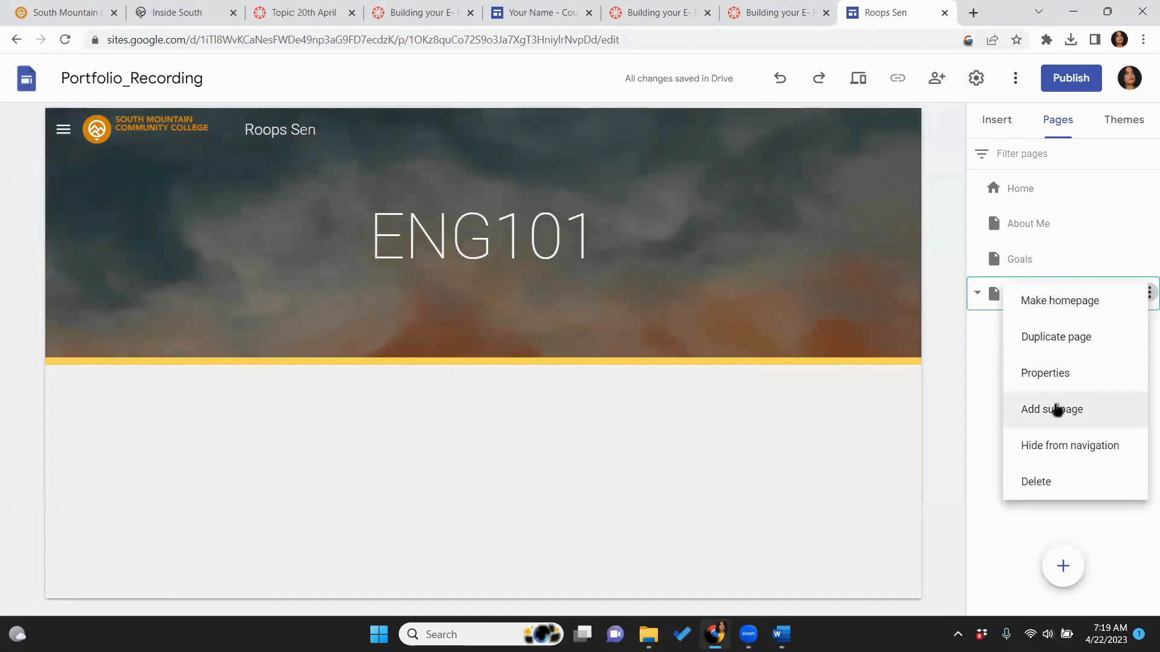
left_click(1055, 410)
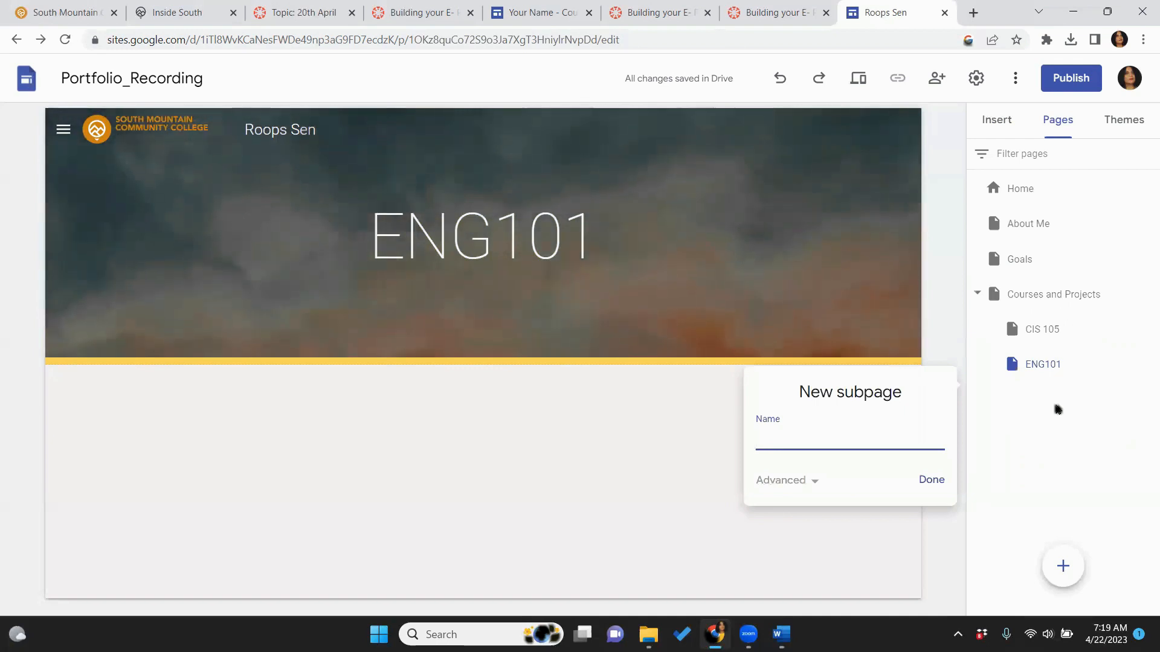
type("MAT")
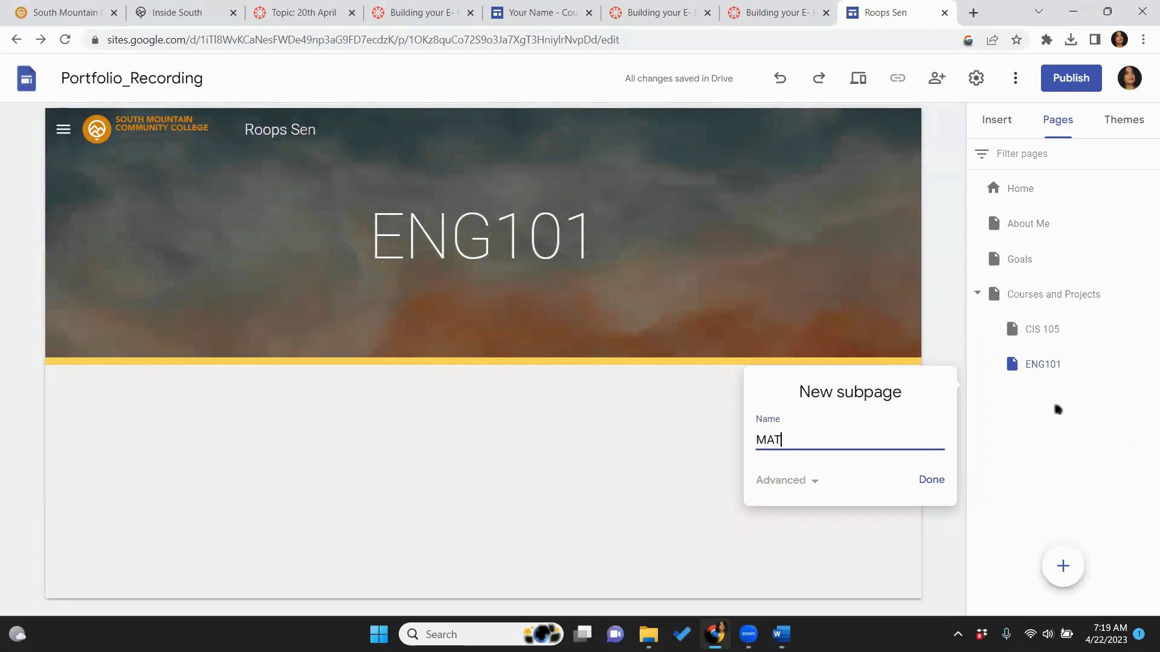
type("10")
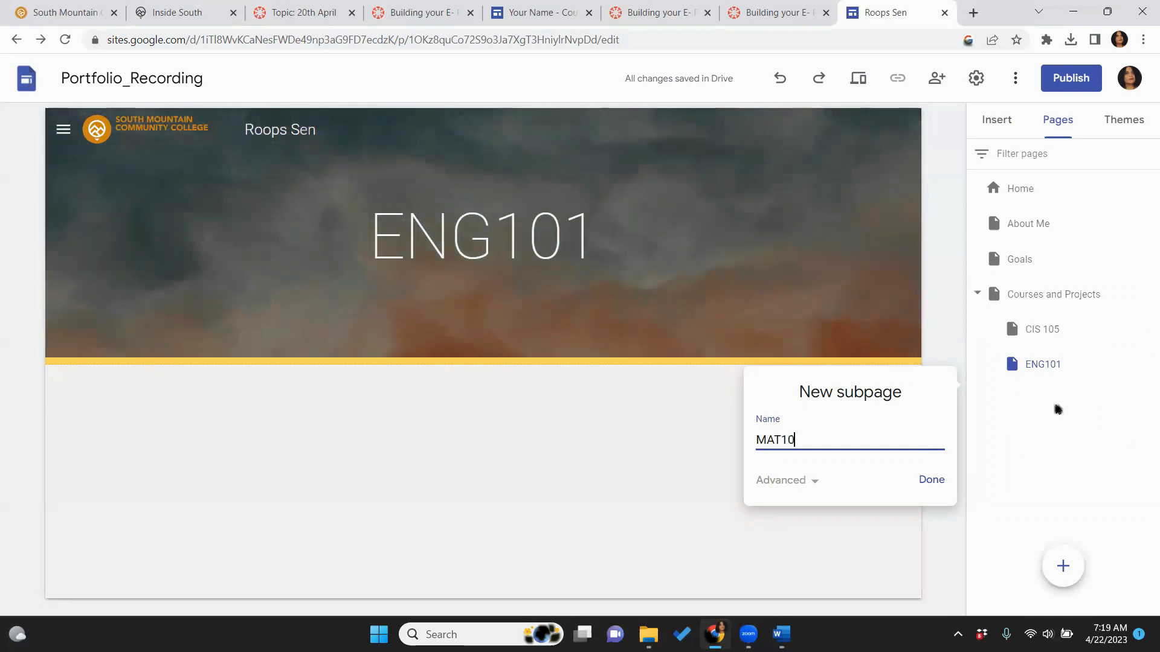
type("0")
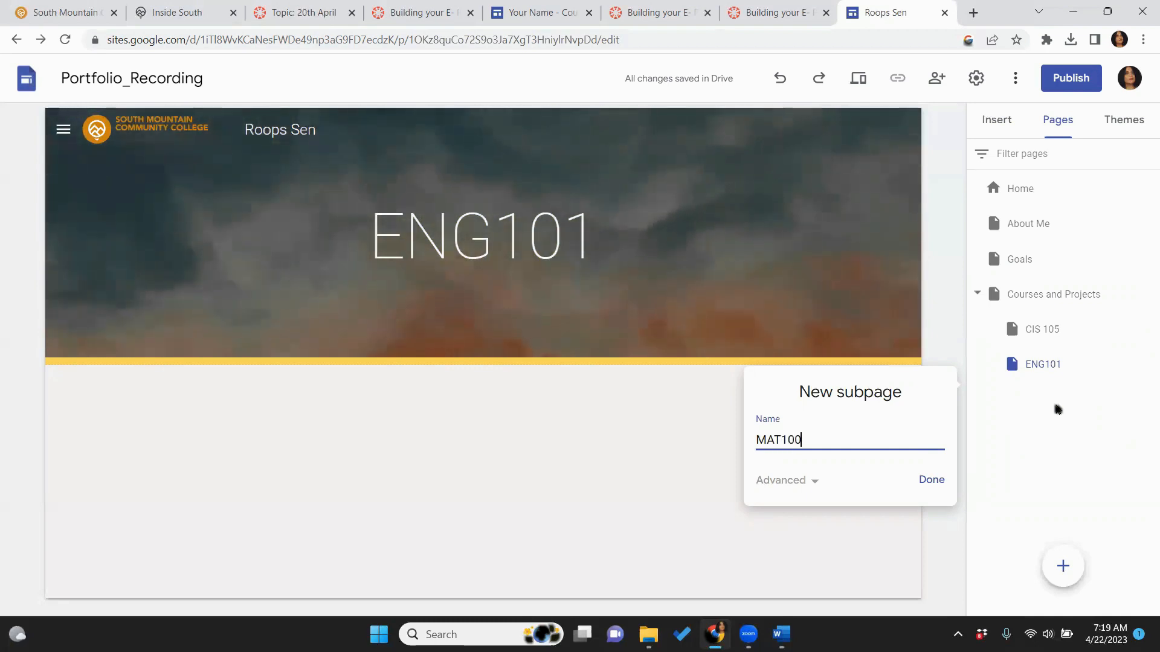
left_click(936, 478)
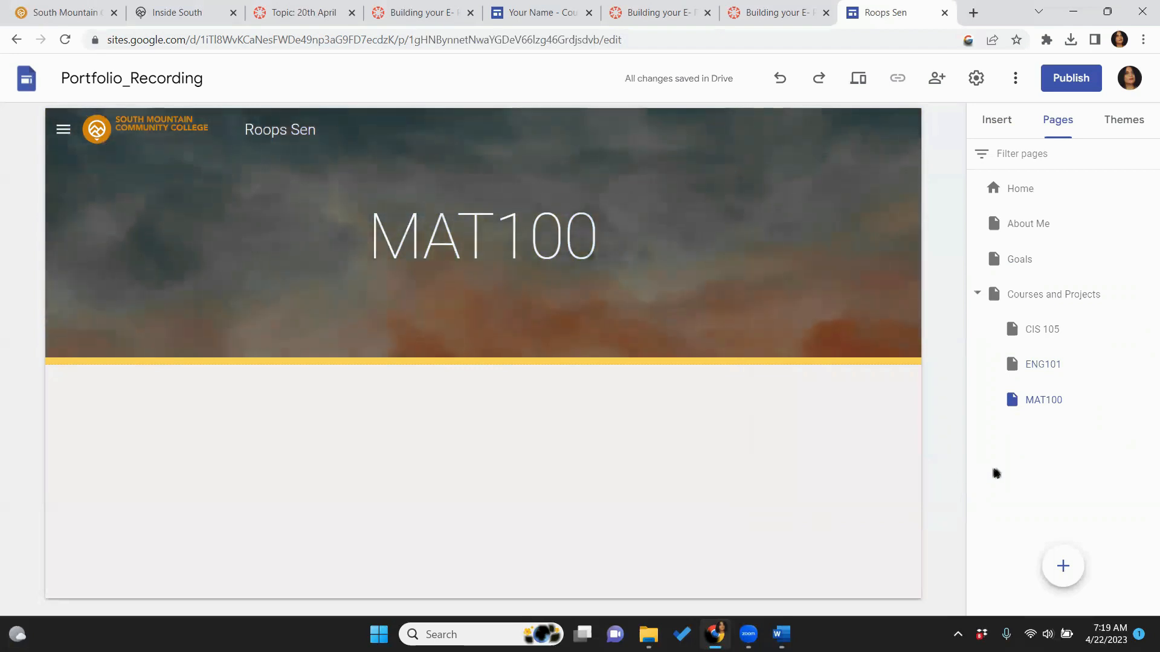
left_click(1050, 339)
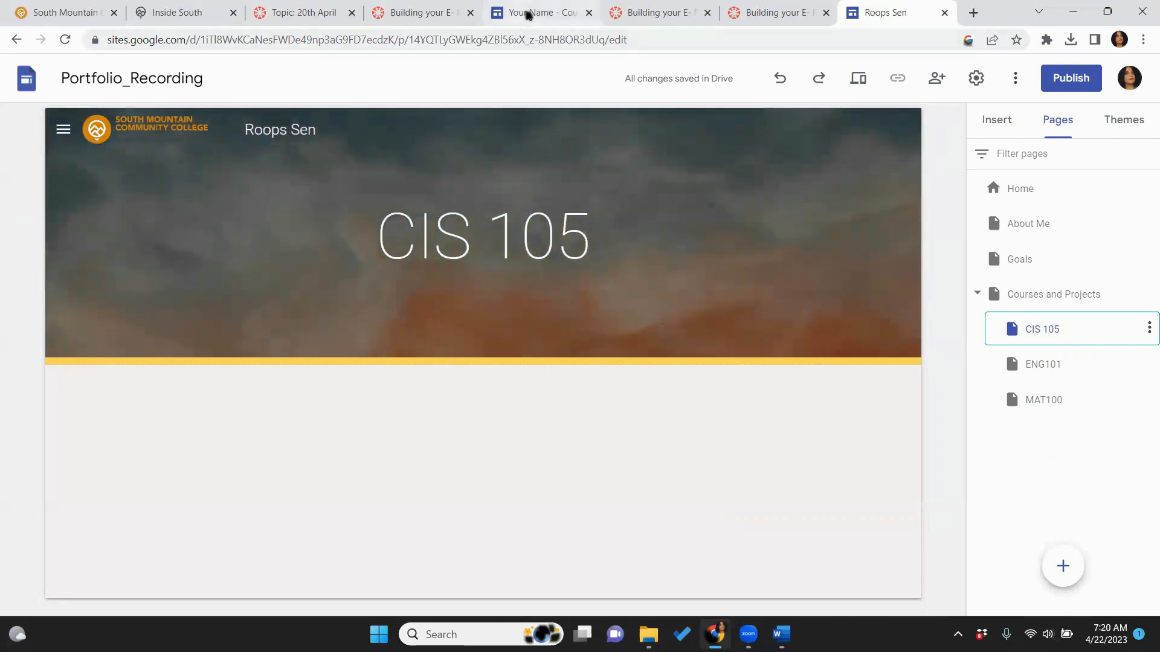
left_click(528, 14)
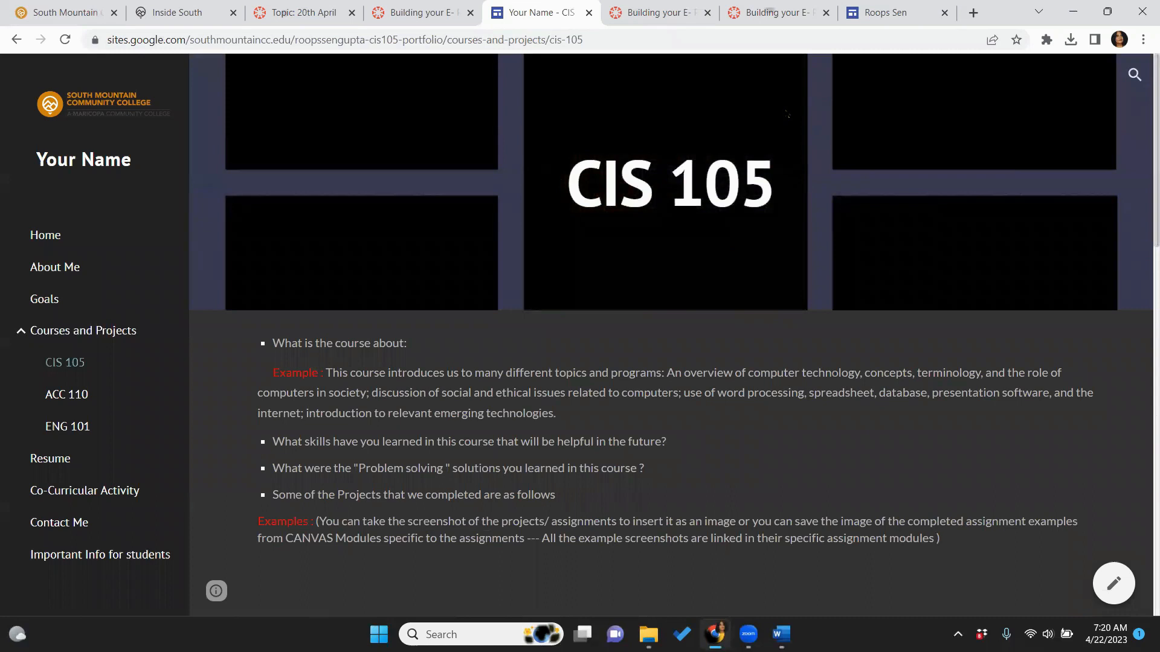
scroll(1143, 242, "down", 2)
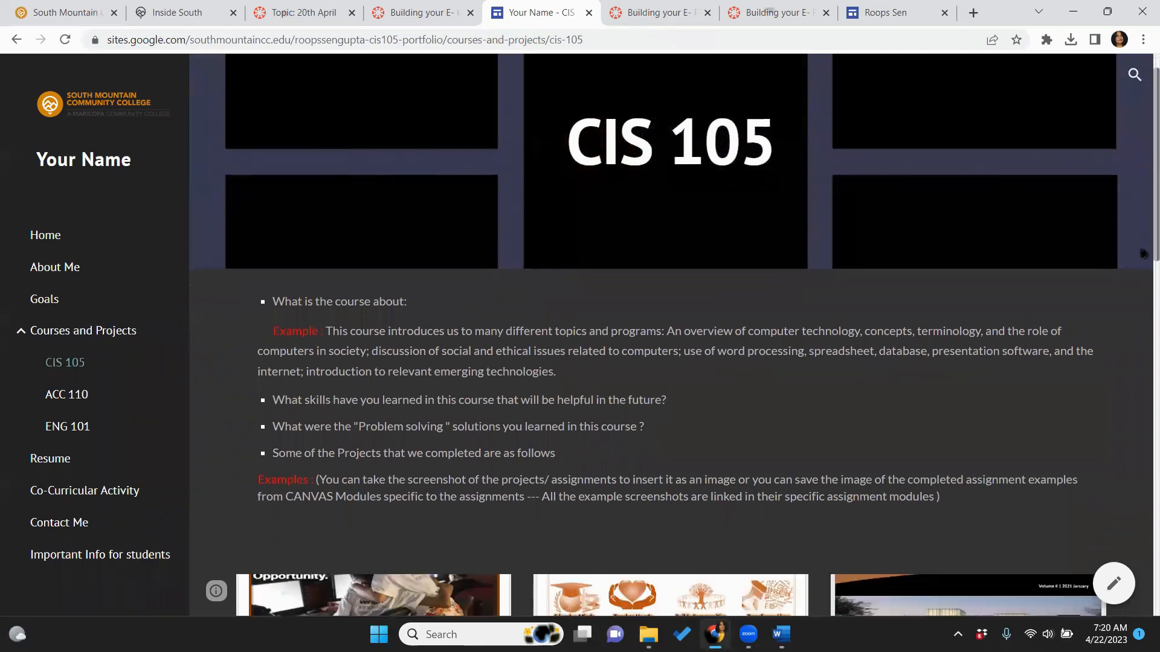
left_click_drag(1144, 288, 1144, 305)
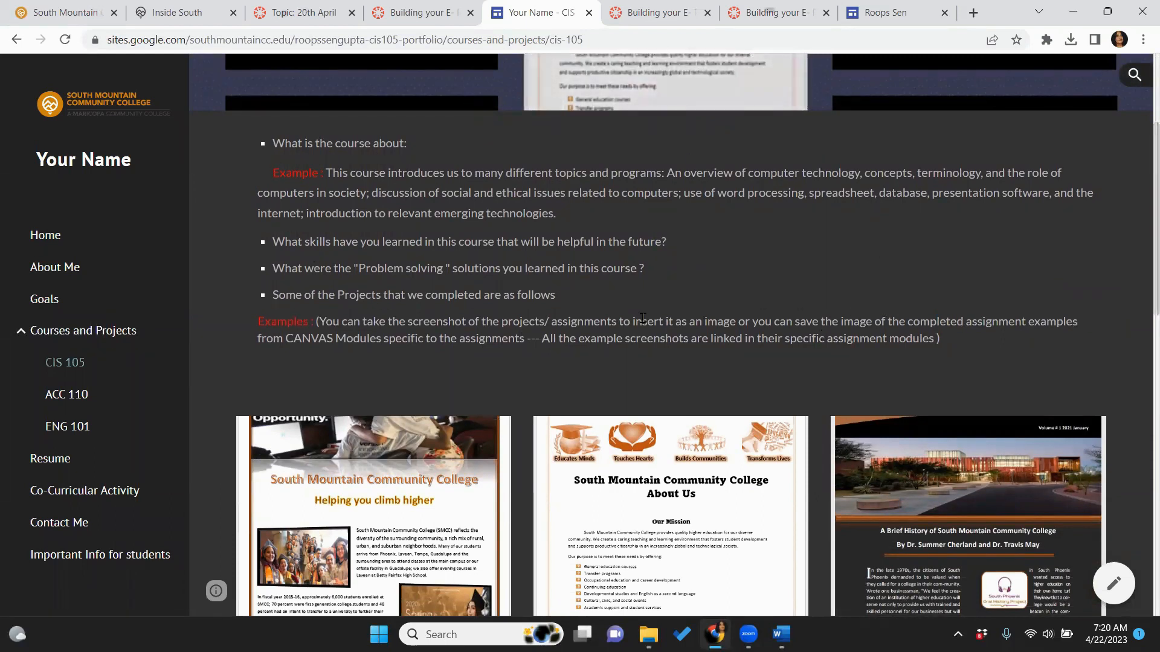
left_click_drag(1144, 305, 1143, 404)
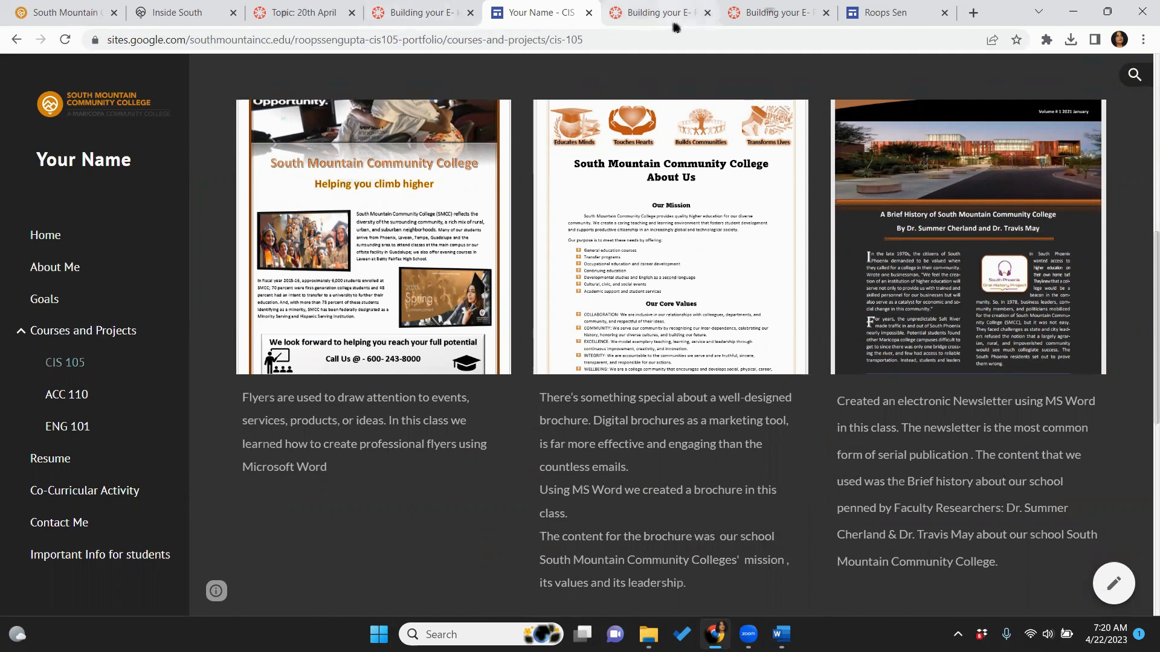
left_click(896, 11)
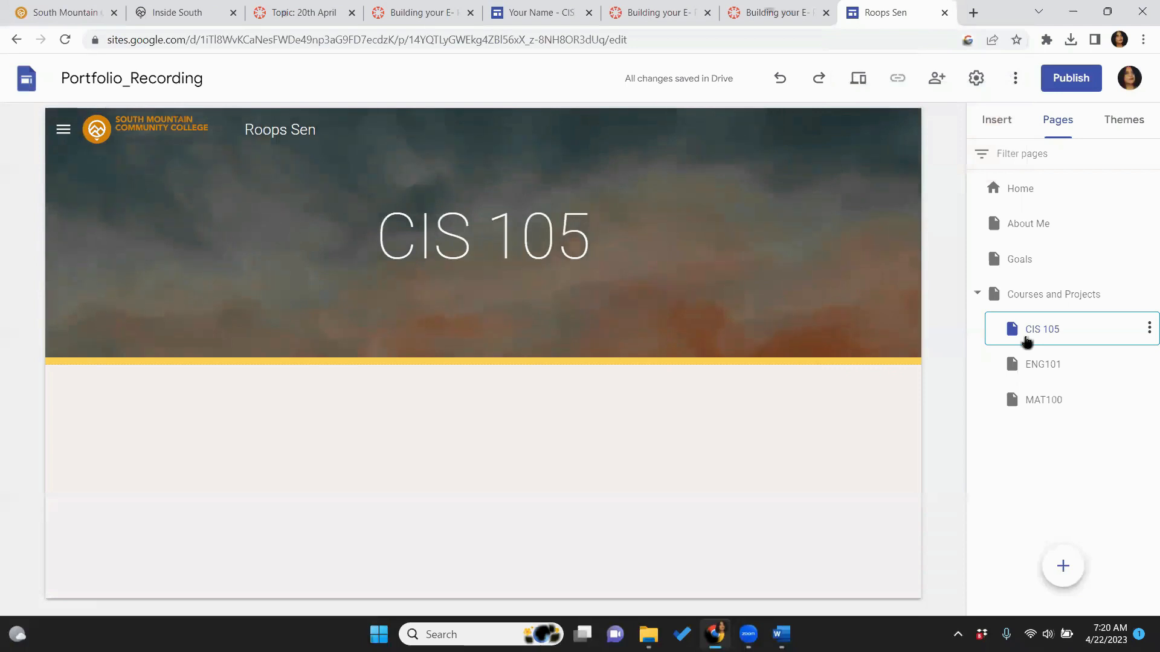
Insert an empty text box below the CIS 105 banner
left_click(985, 118)
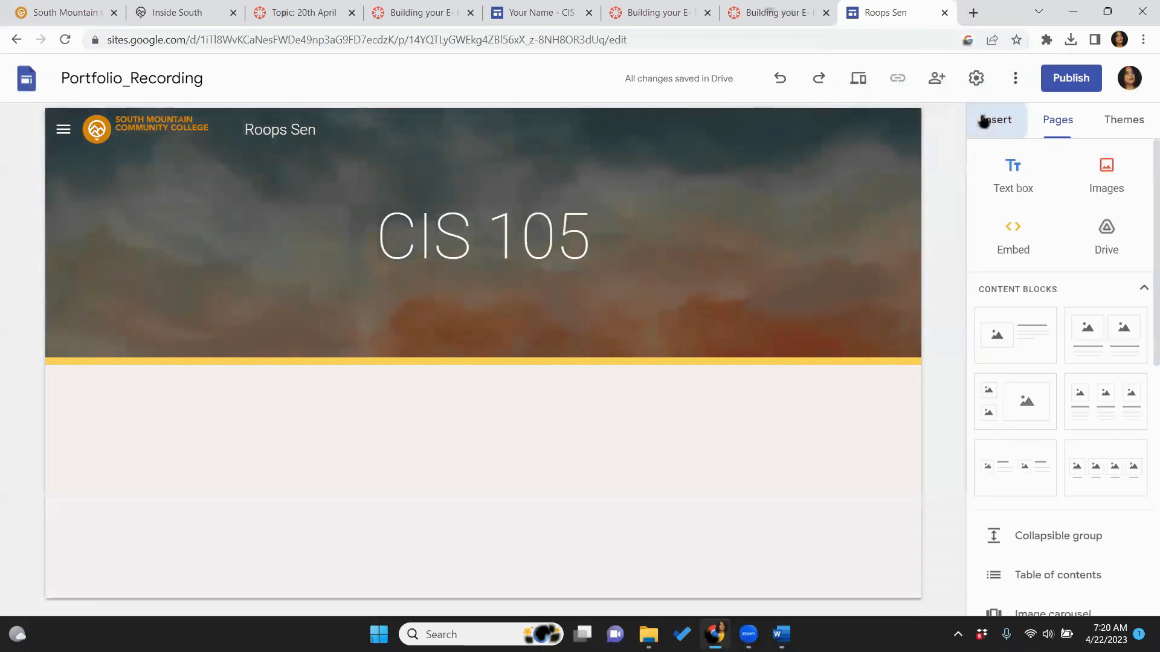
left_click(1005, 166)
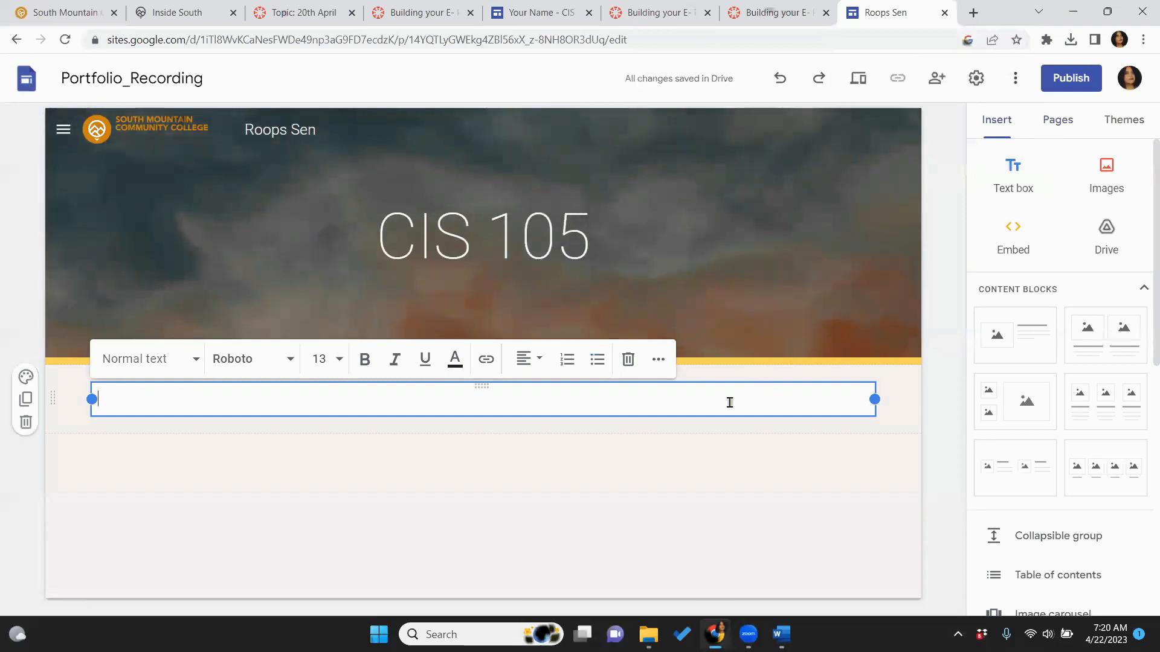
mouse_move(648, 634)
left_click(646, 544)
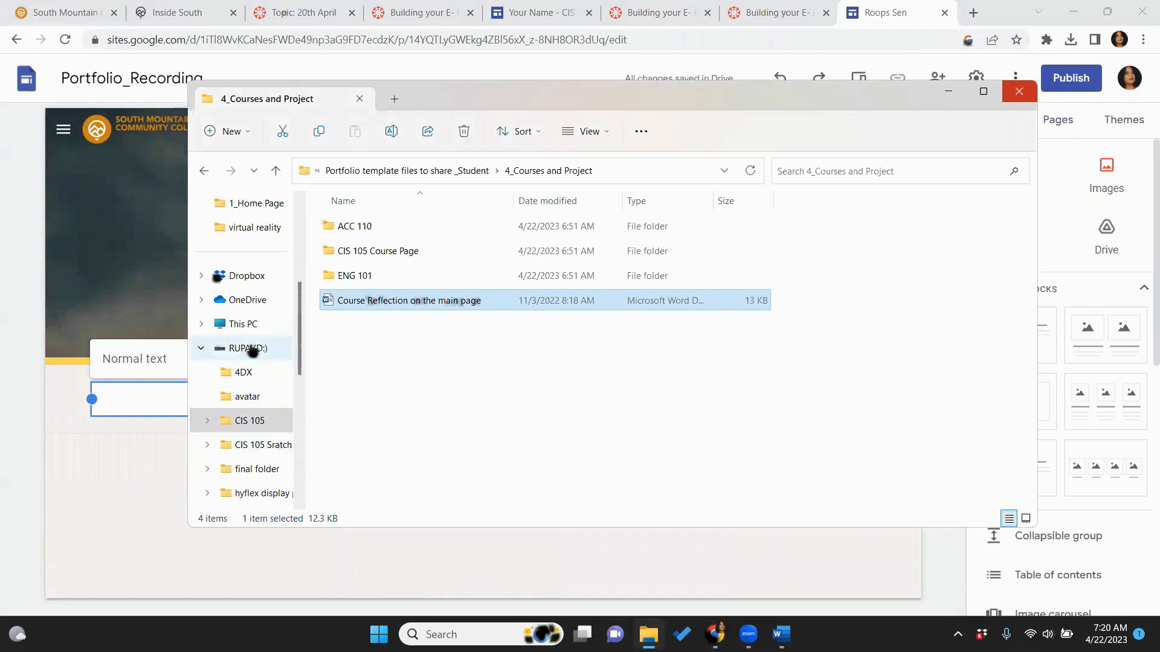
Browse from D: > CIS 105 > Portfolio to the CIS 105 Course Page folder and open its course information document
left_click(249, 424)
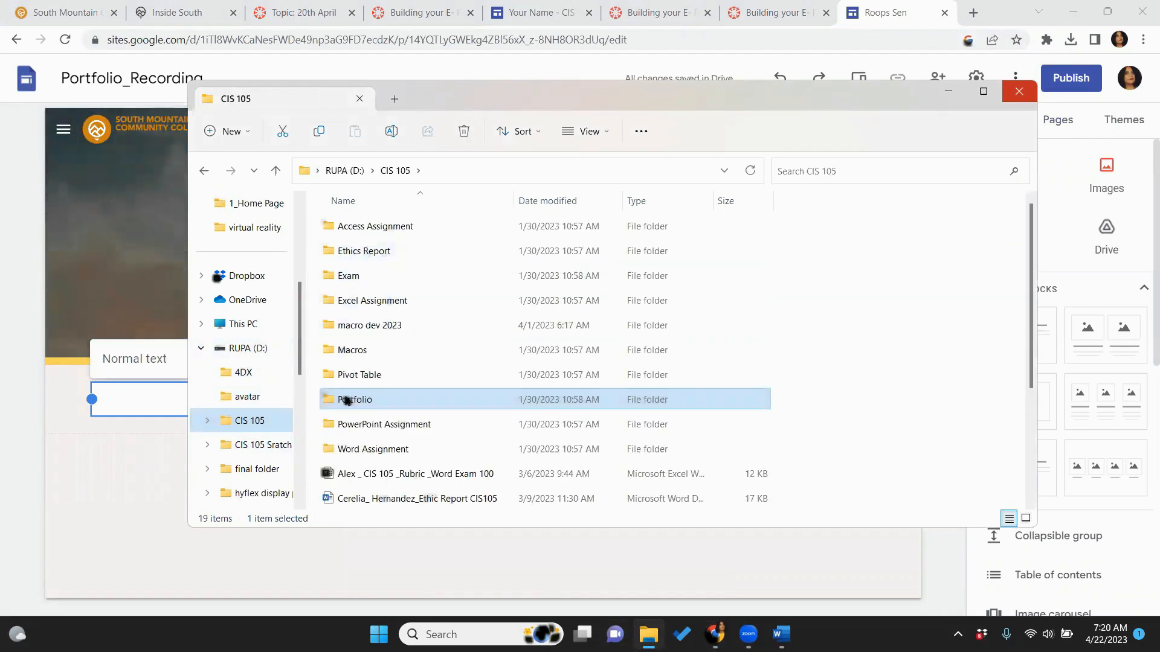
double_click(348, 399)
double_click(380, 227)
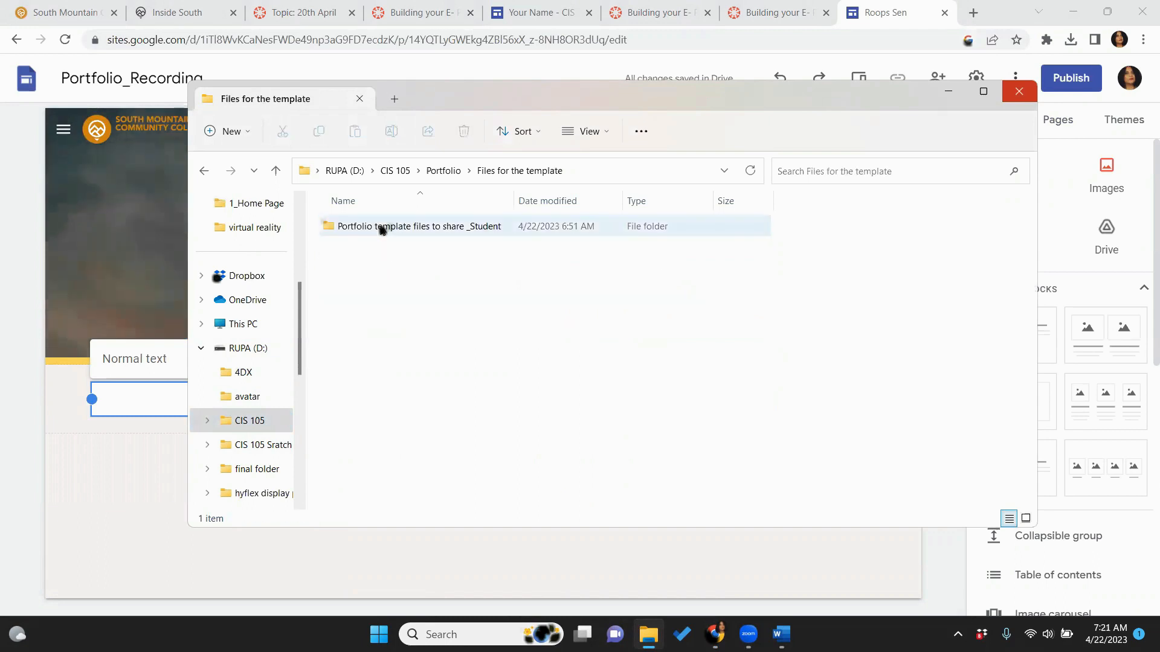
double_click(382, 228)
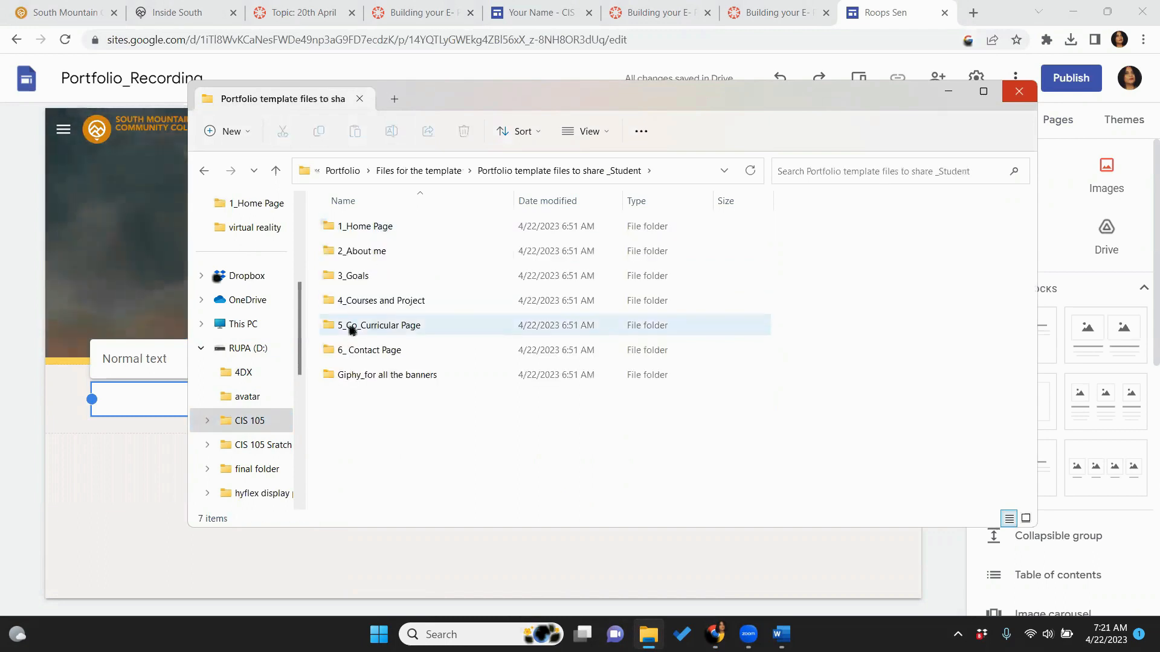
double_click(367, 301)
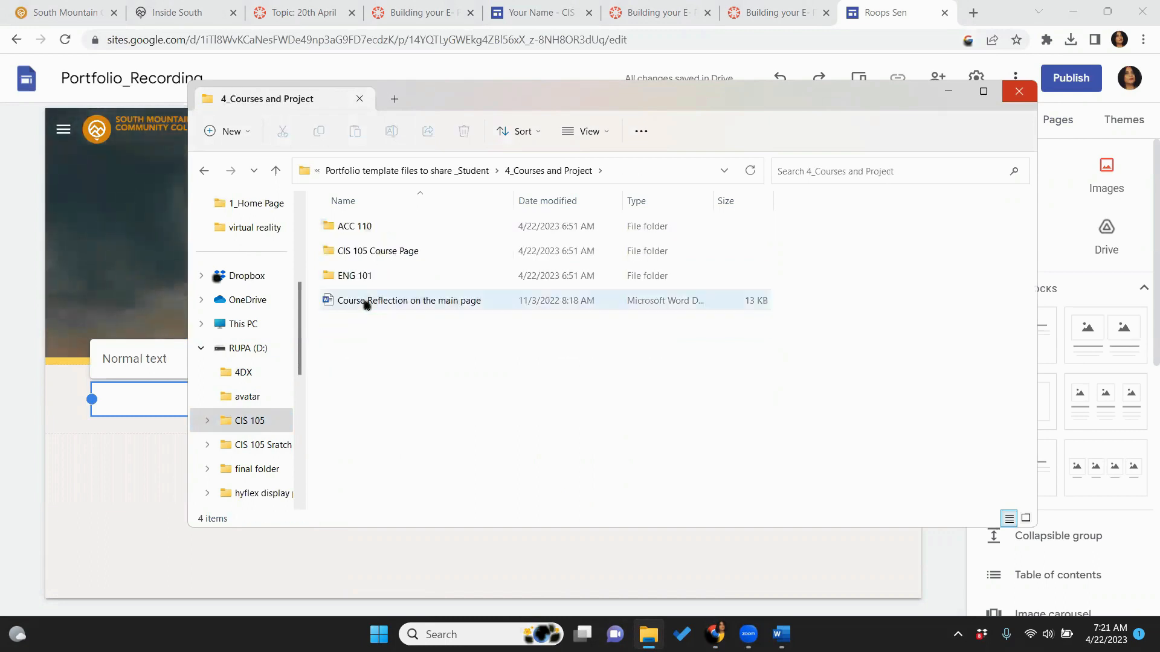
double_click(371, 259)
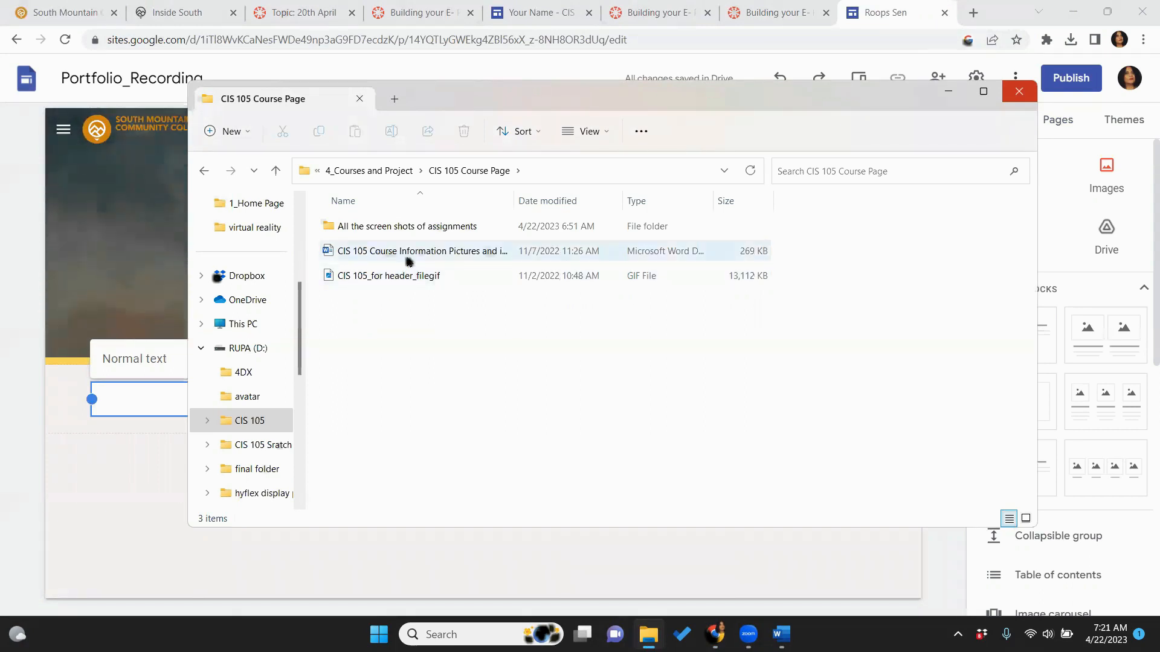
double_click(361, 255)
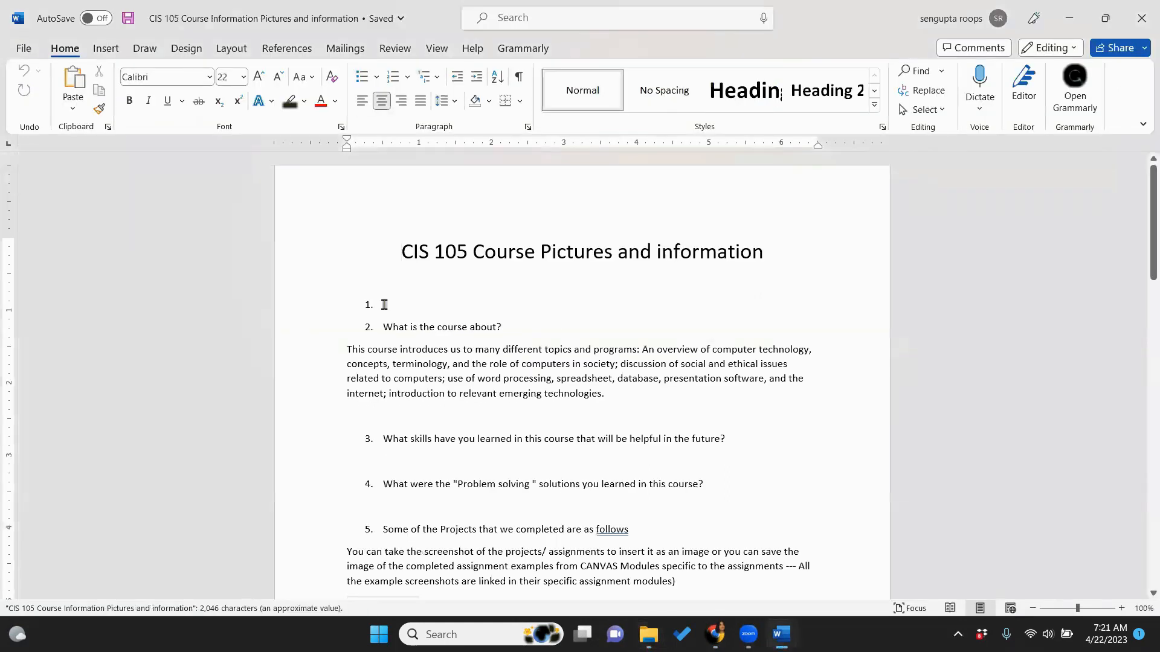
Delete the empty numbered item 1 so the question list renumbers
left_click(384, 306)
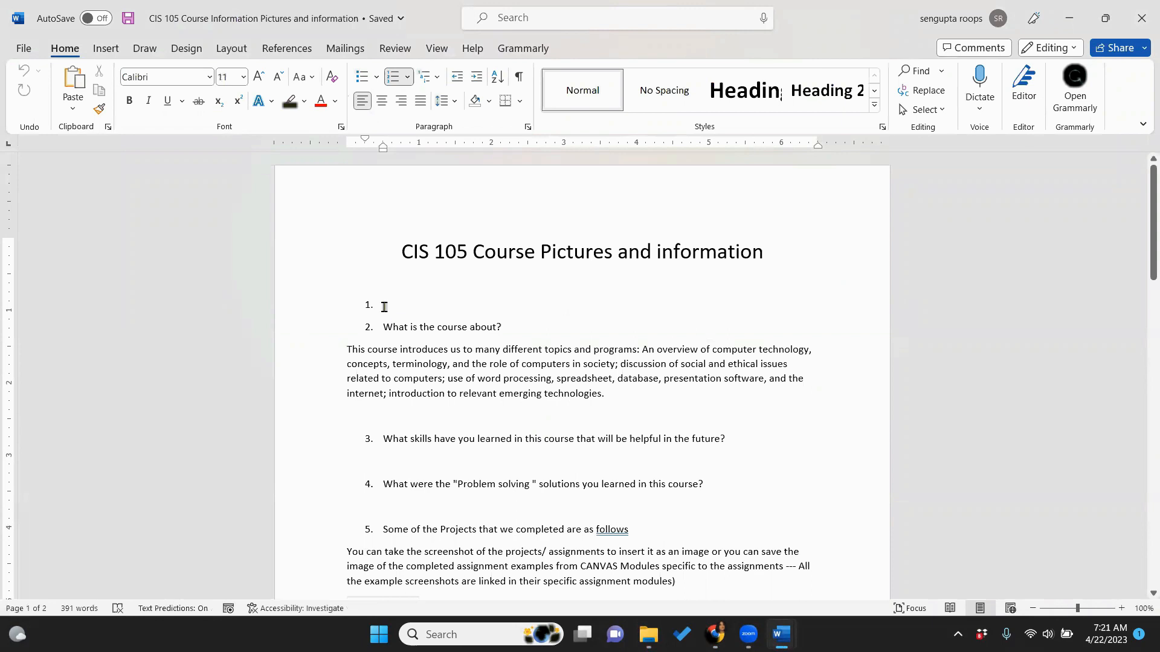
key("BackSpace")
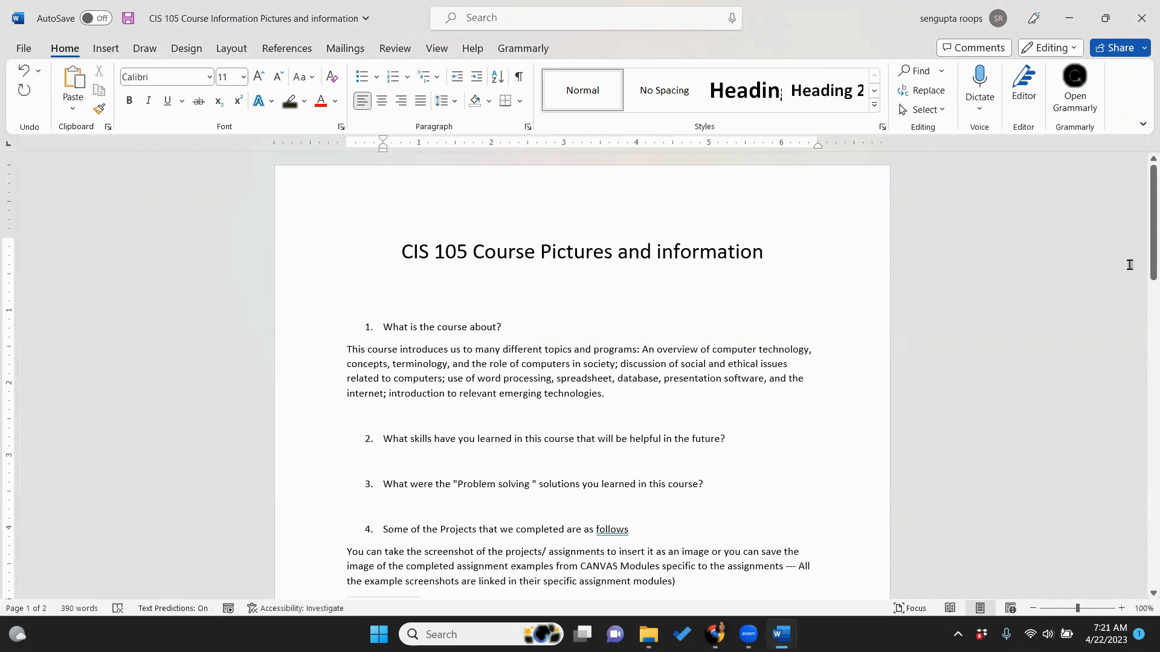
left_click_drag(1147, 251, 1144, 294)
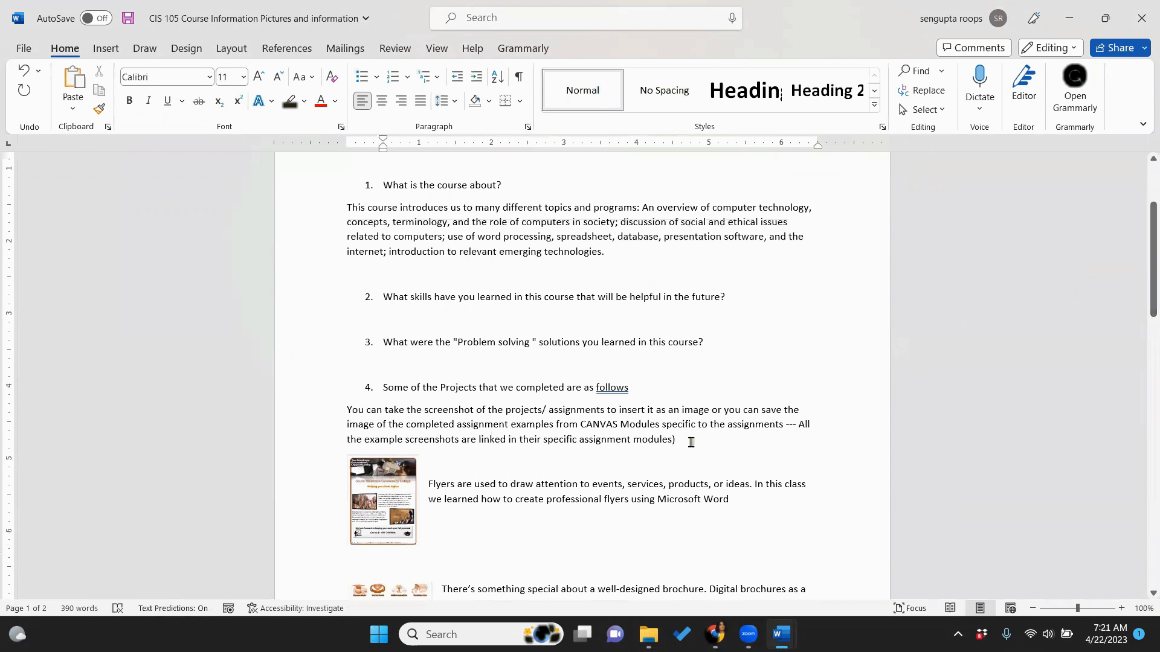
Copy the course text from 'What is the course about?' through the modules note
left_click_drag(677, 436, 357, 181)
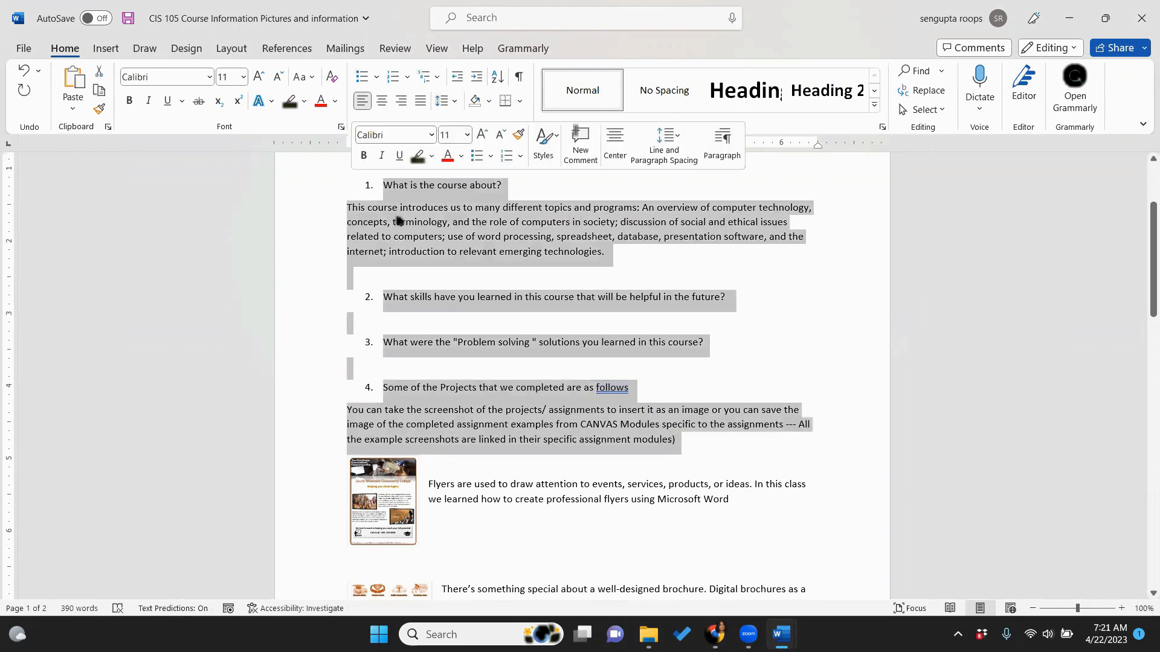
right_click(428, 236)
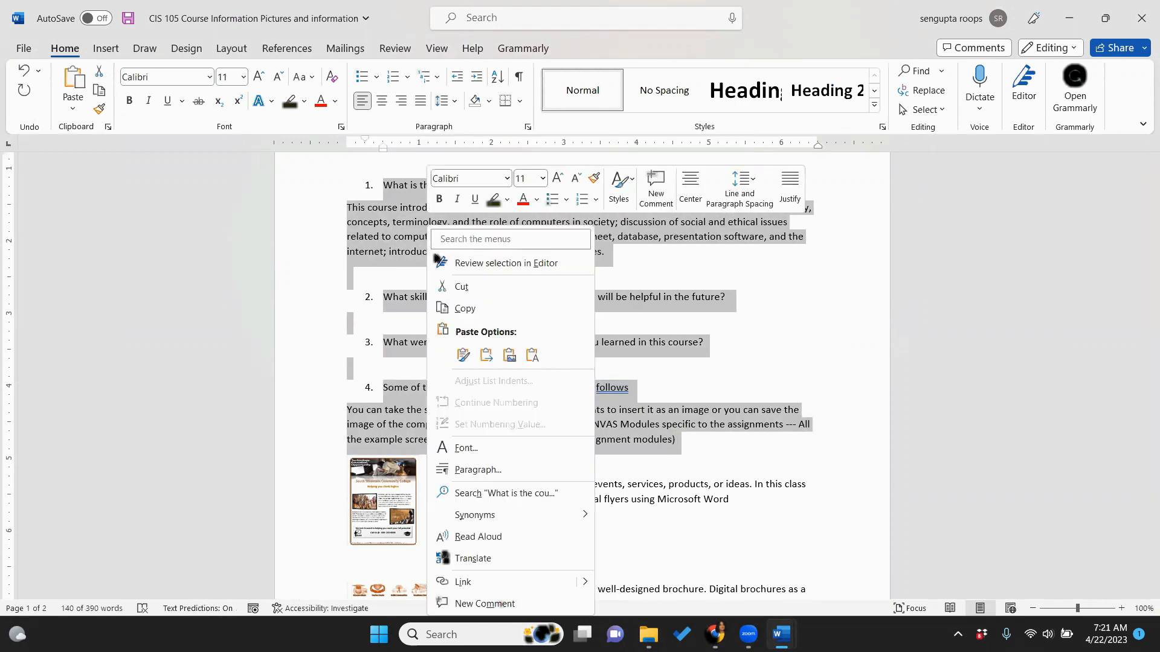
left_click(450, 310)
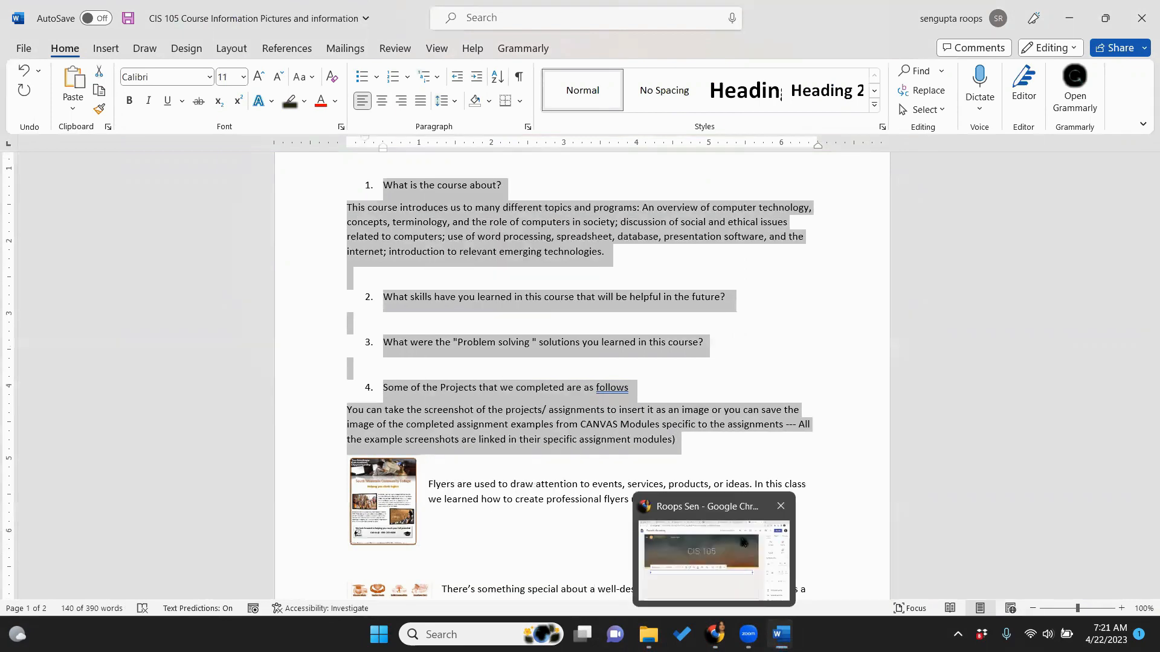
left_click(715, 635)
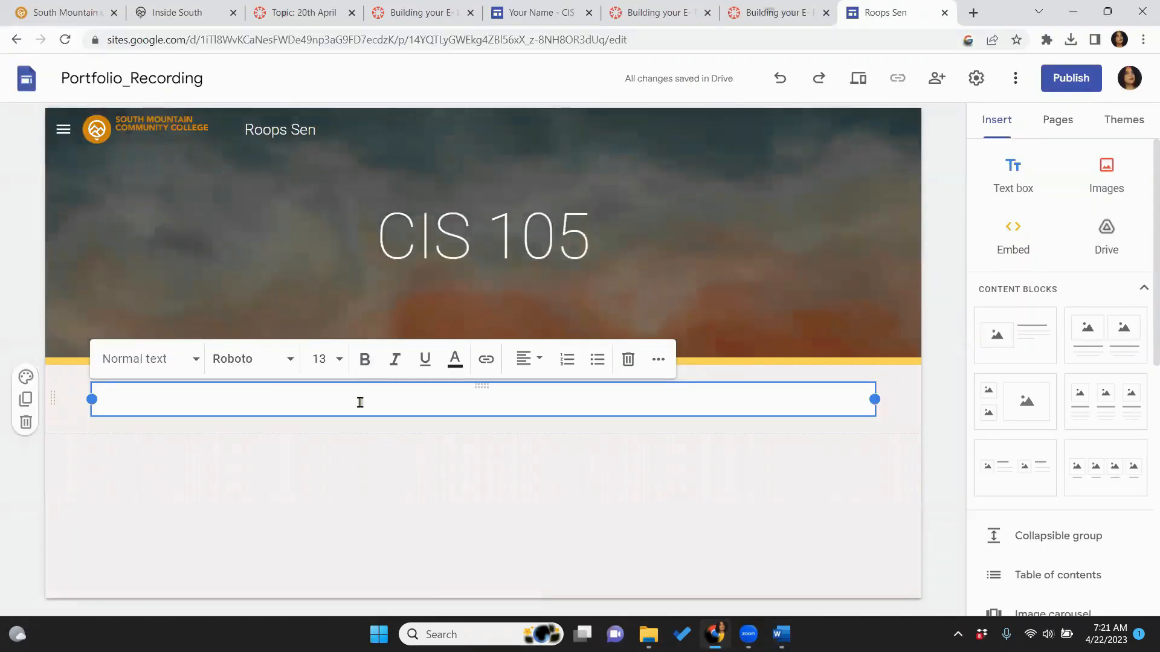
Paste course questions 1–4 into the CIS 105 text box and delete the blank lines between items
key("ctrl+v")
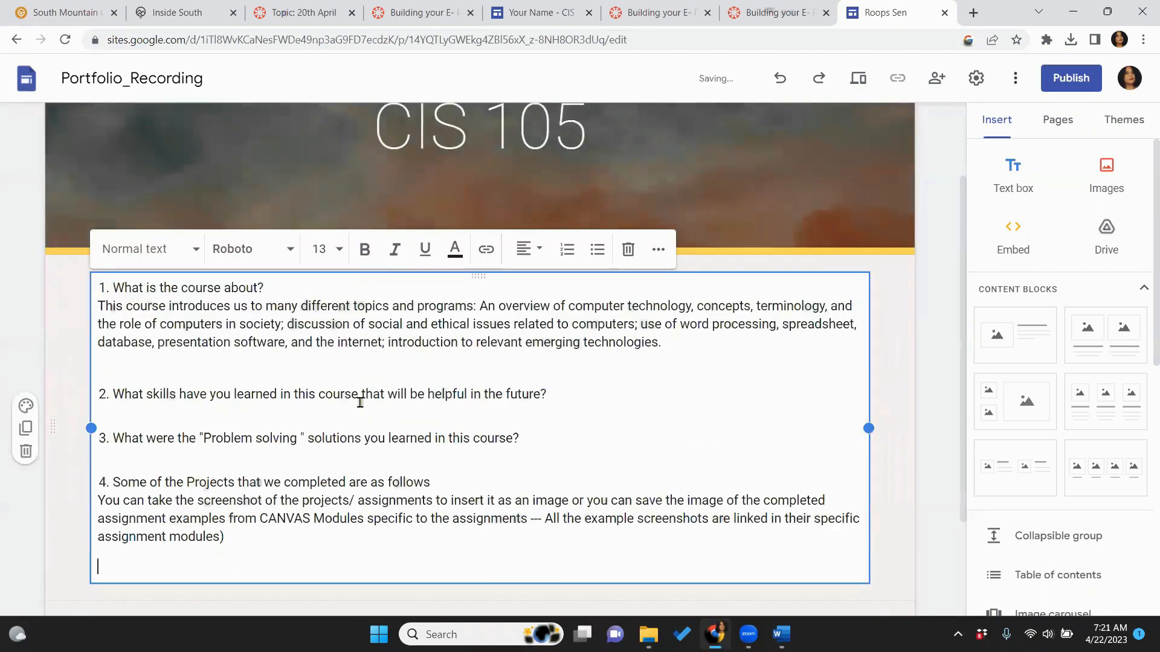
left_click(203, 364)
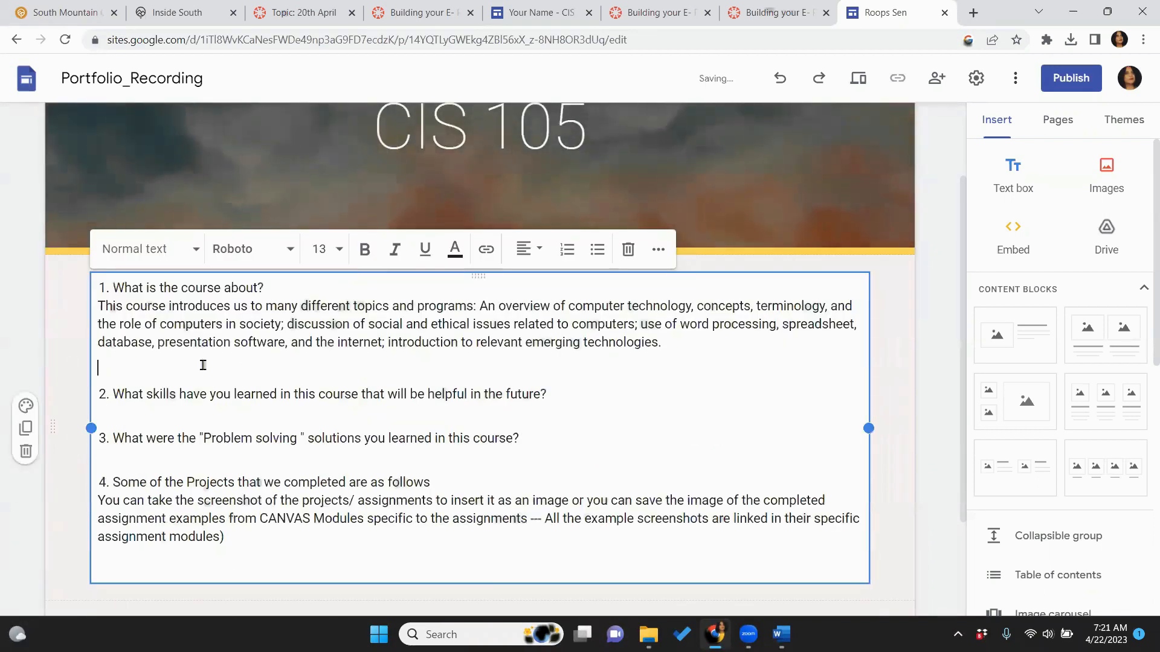
key("BackSpace")
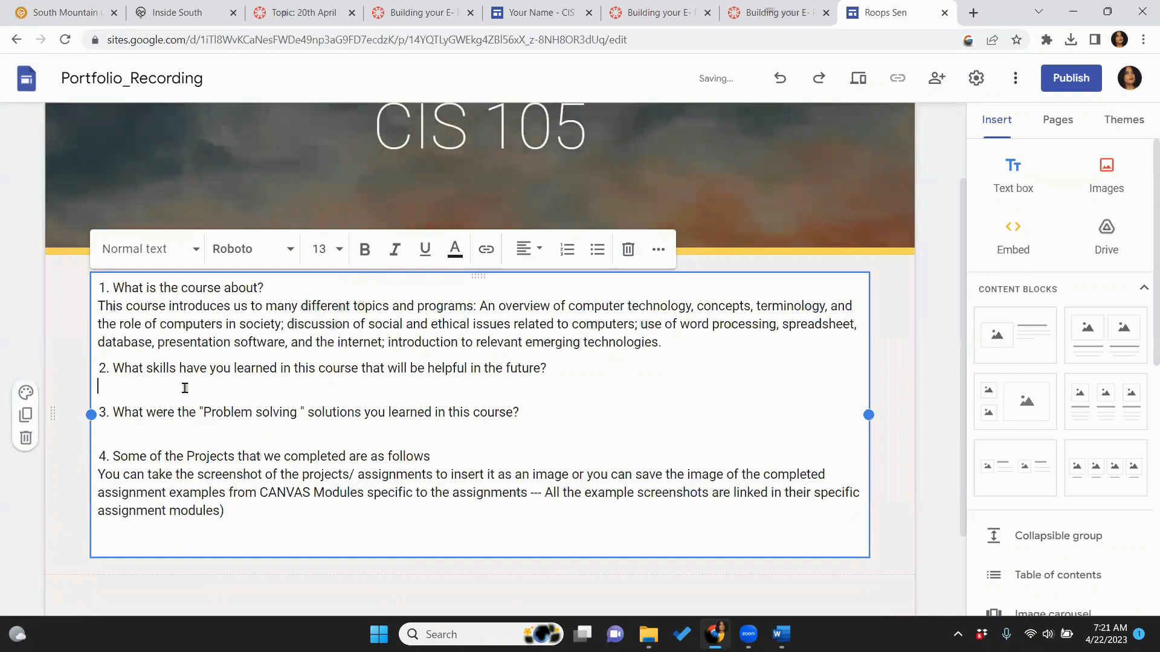
key("BackSpace")
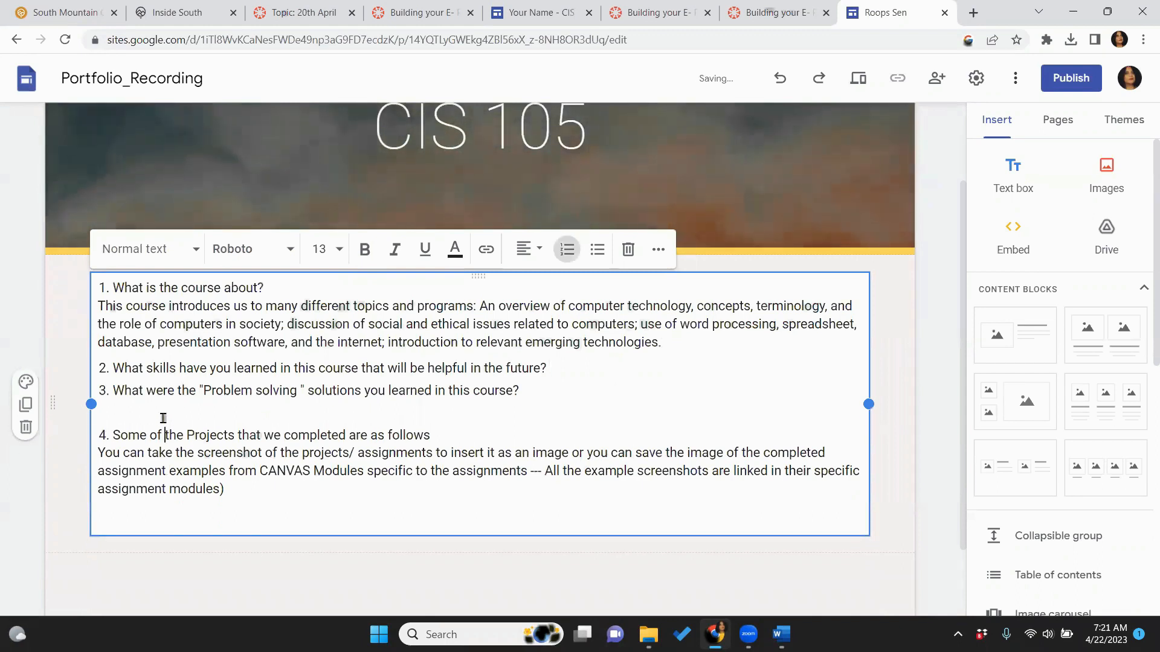
left_click(123, 417)
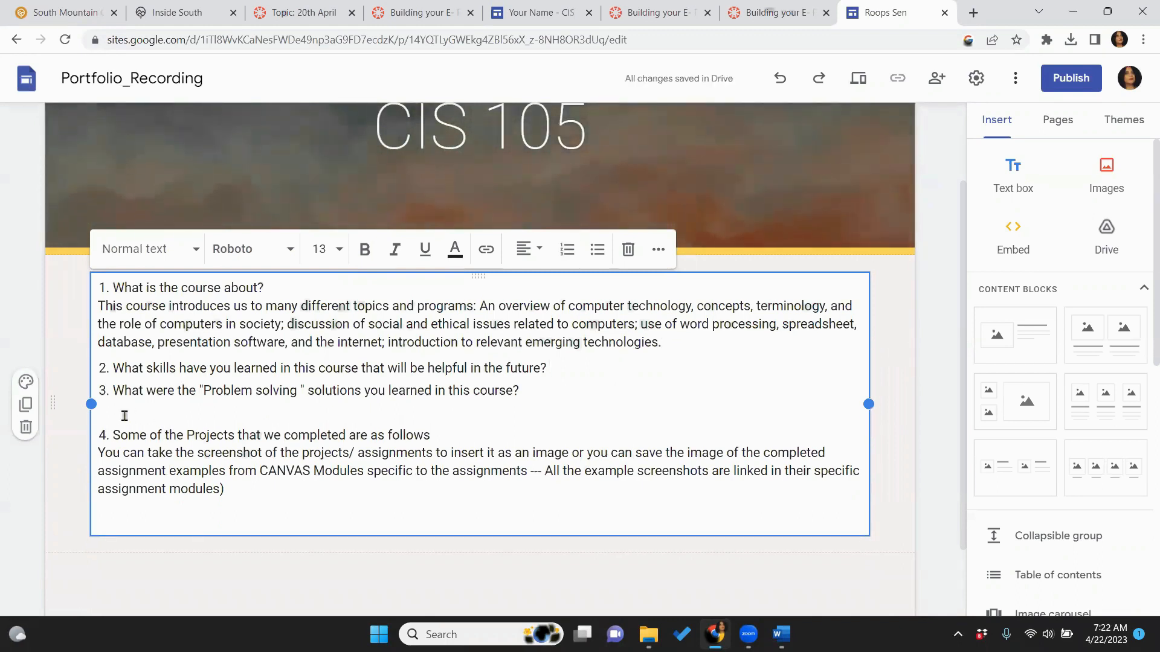
key("BackSpace")
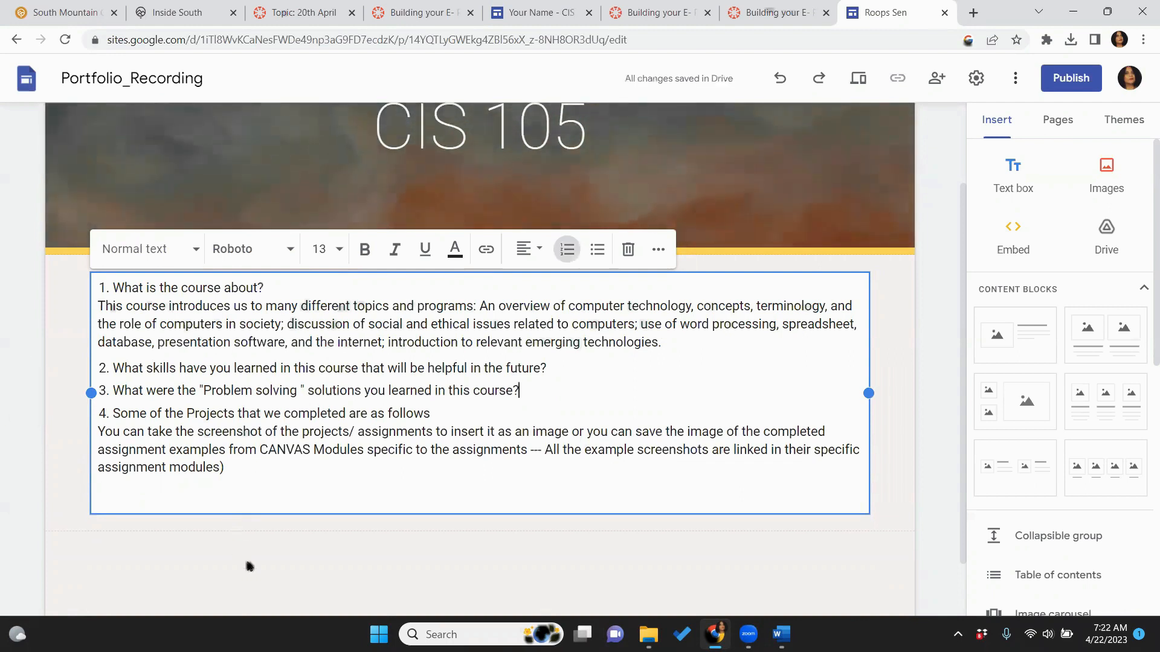
left_click(249, 566)
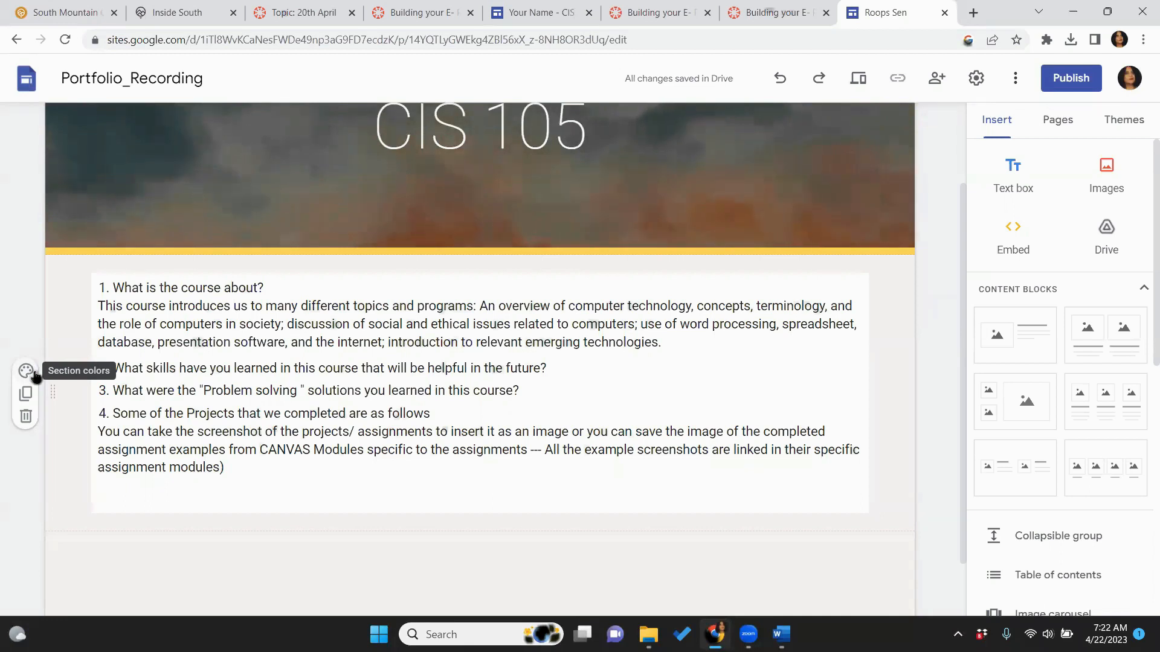
Set the beach gallery image as the course-questions section's background
left_click(34, 374)
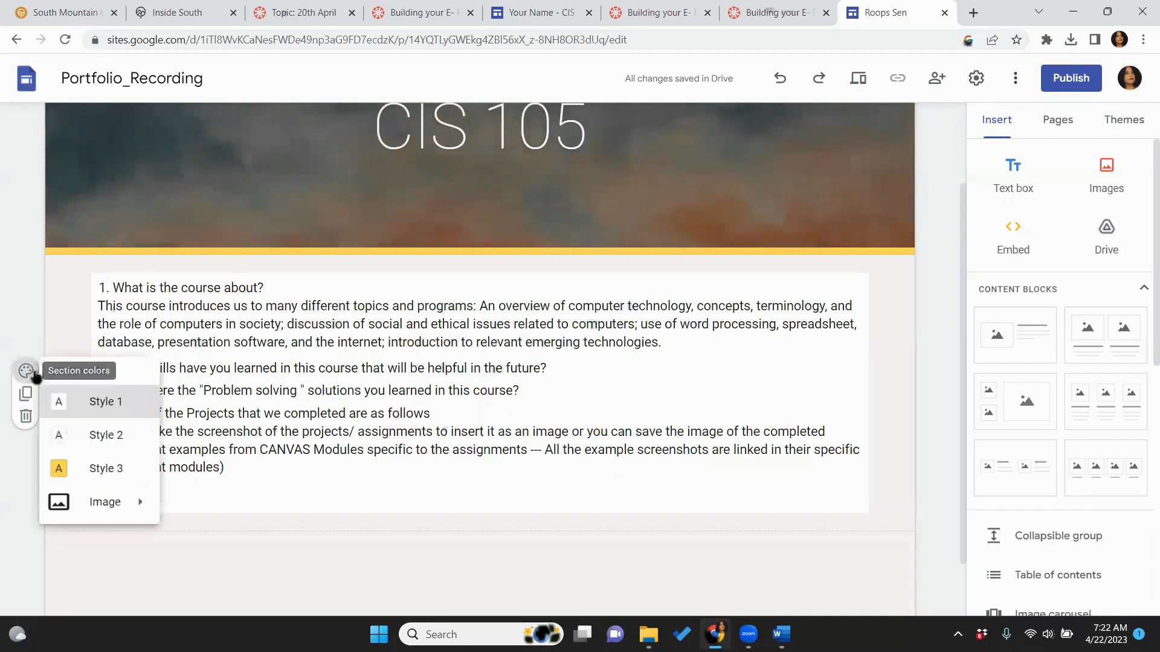
mouse_move(152, 525)
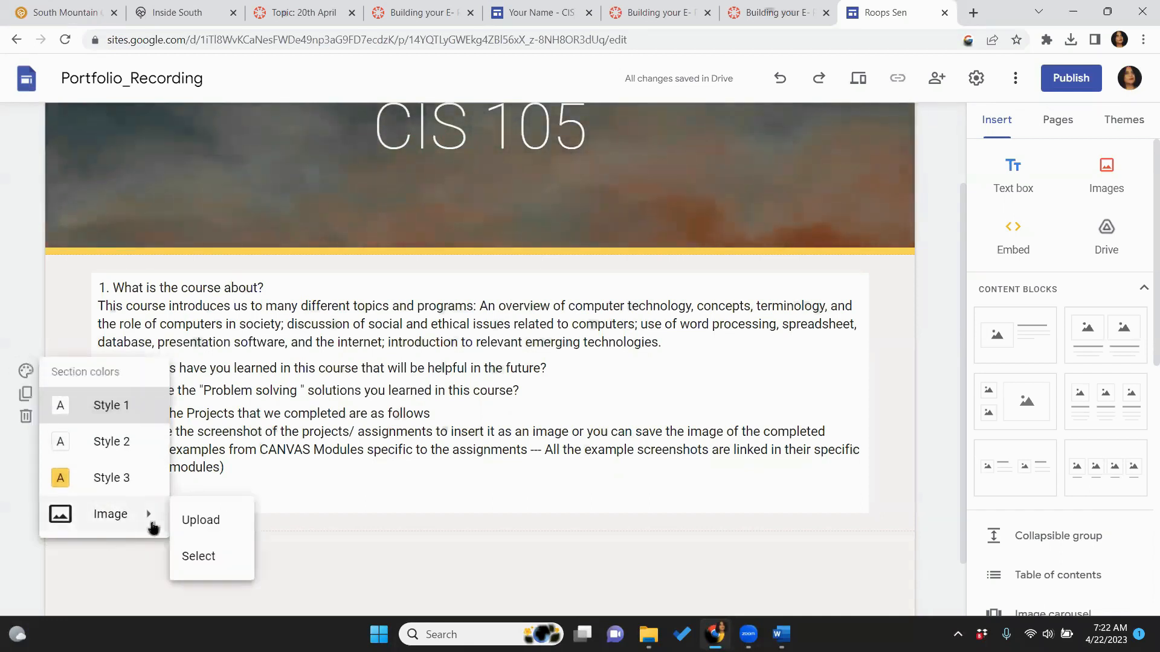
left_click(203, 559)
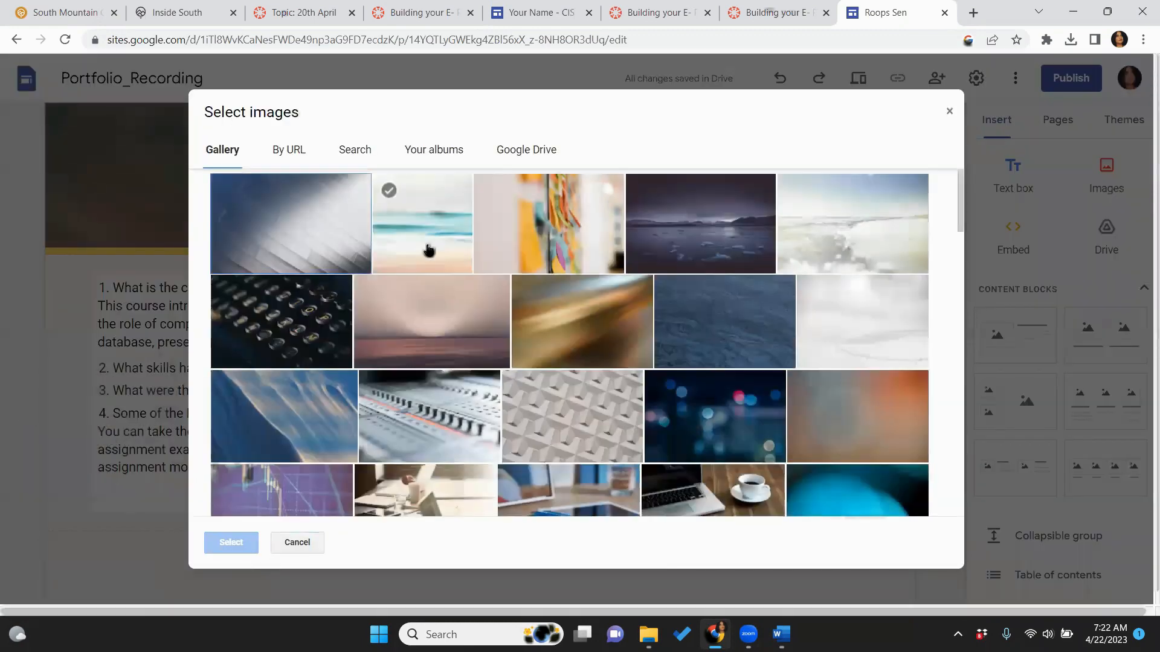
left_click(429, 250)
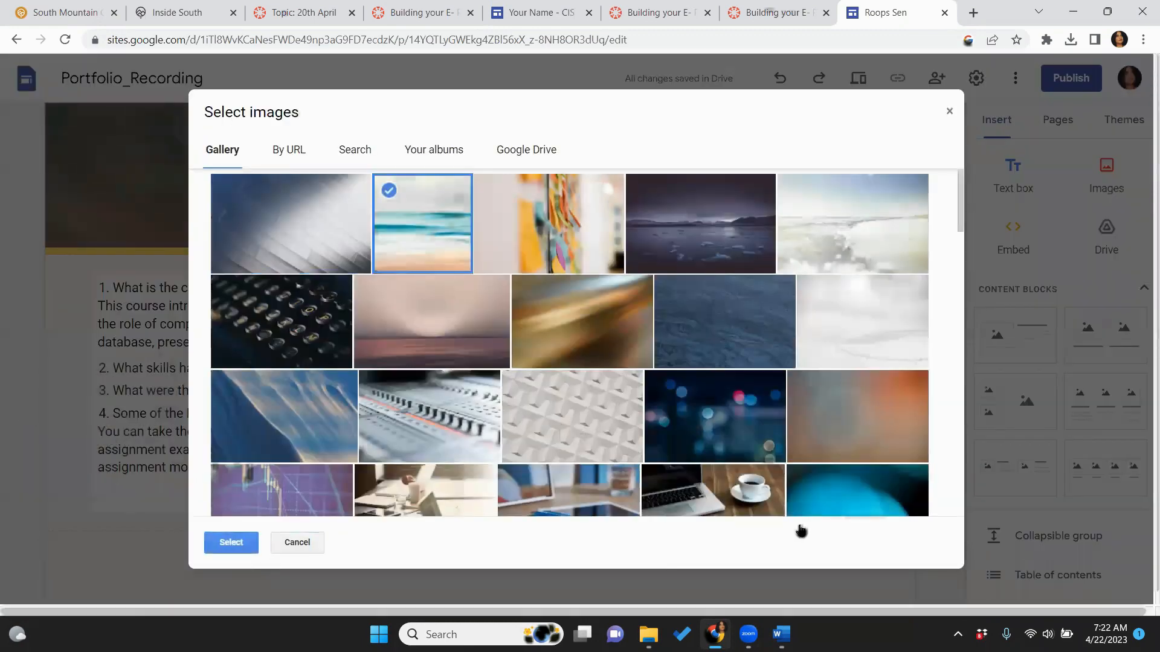
left_click(231, 543)
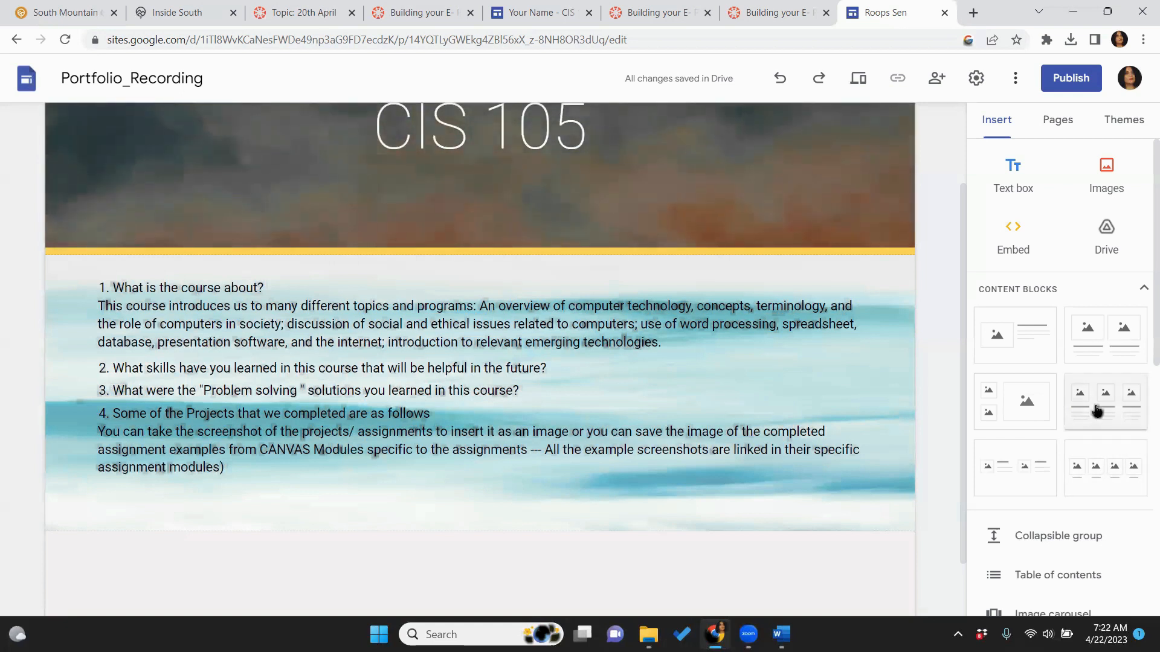
Insert a three-image block and upload 'Word Assignment 1 Screenshot' into its first column
left_click(1097, 411)
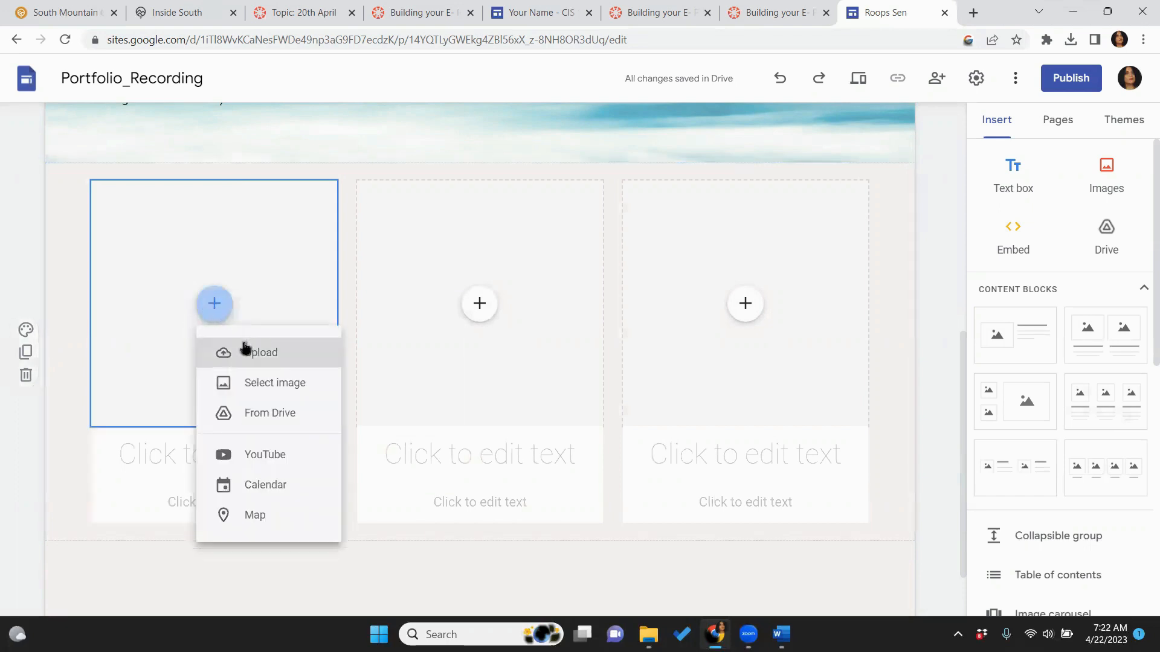
left_click(244, 350)
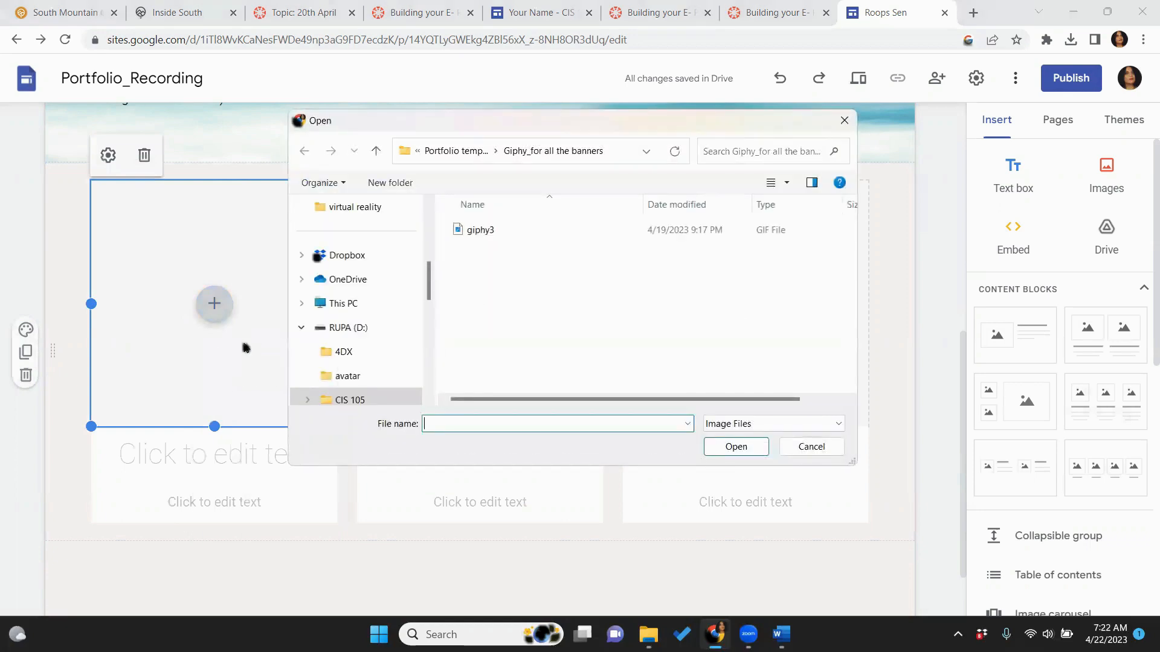
left_click(454, 152)
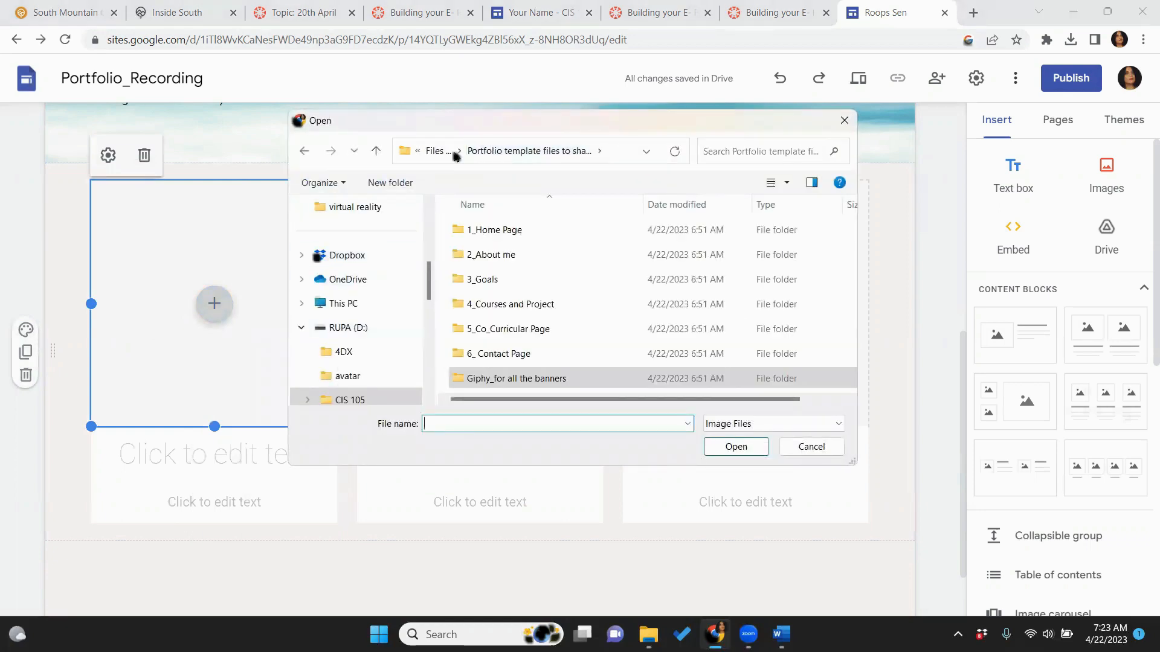
double_click(476, 309)
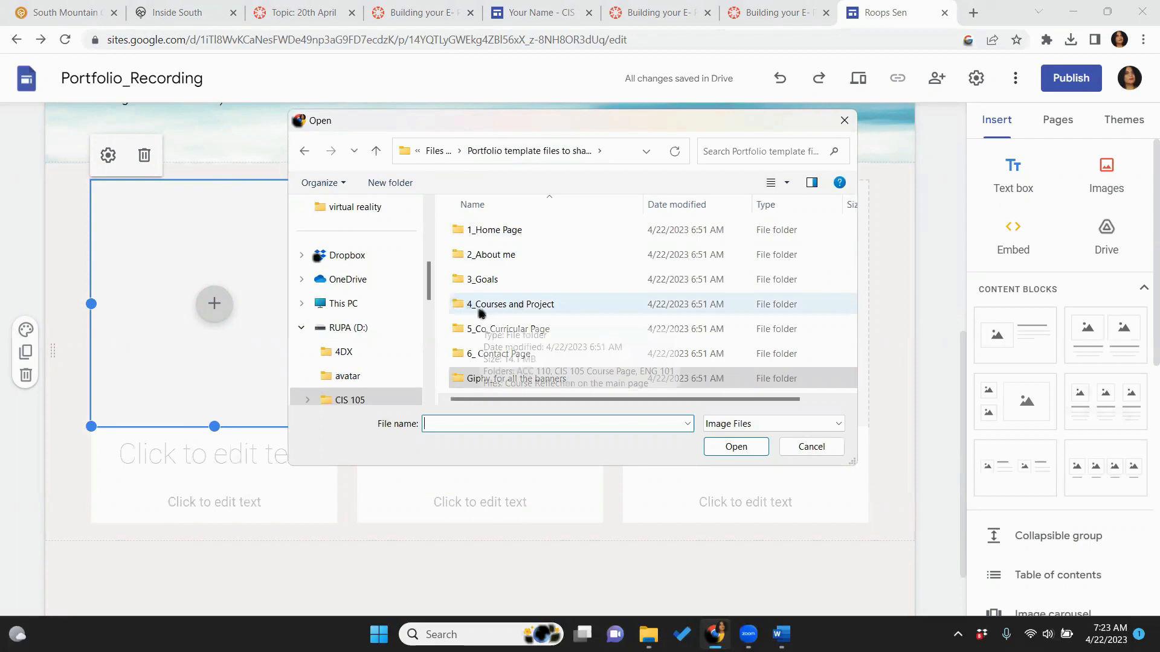
double_click(480, 254)
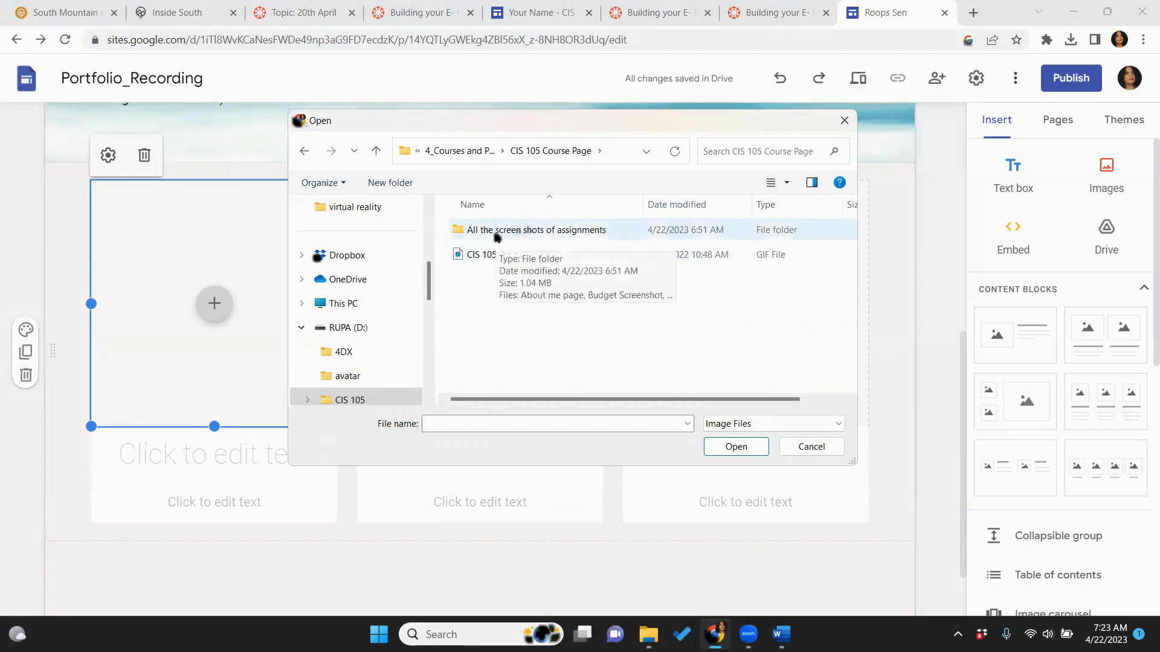
double_click(494, 233)
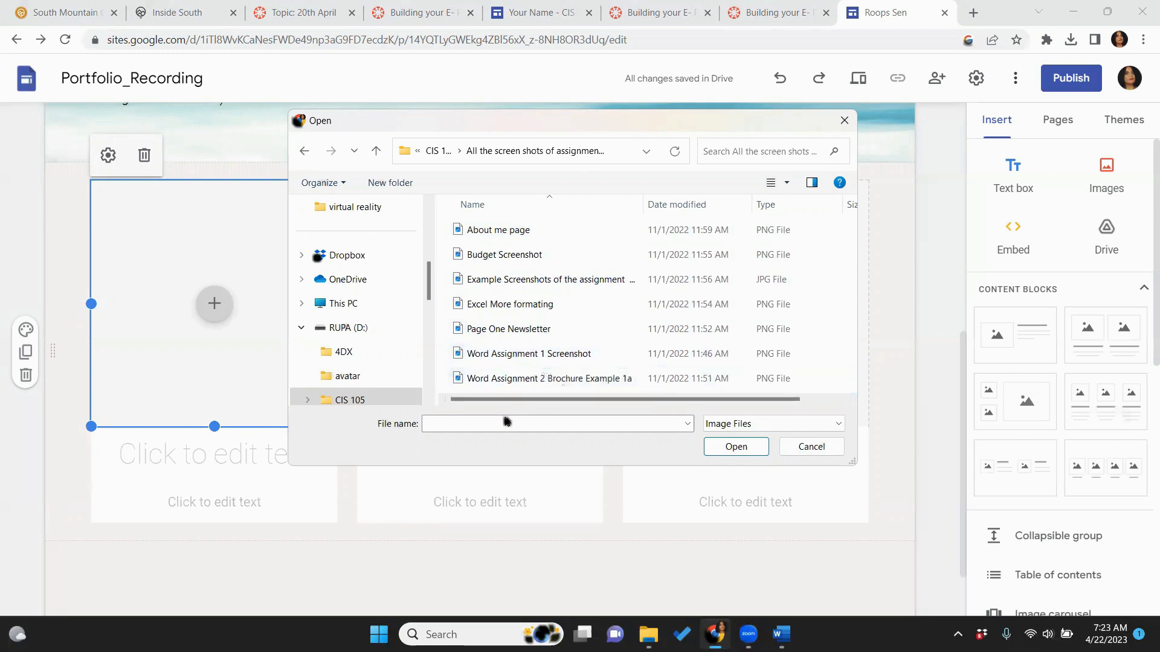
left_click(496, 356)
left_click(733, 447)
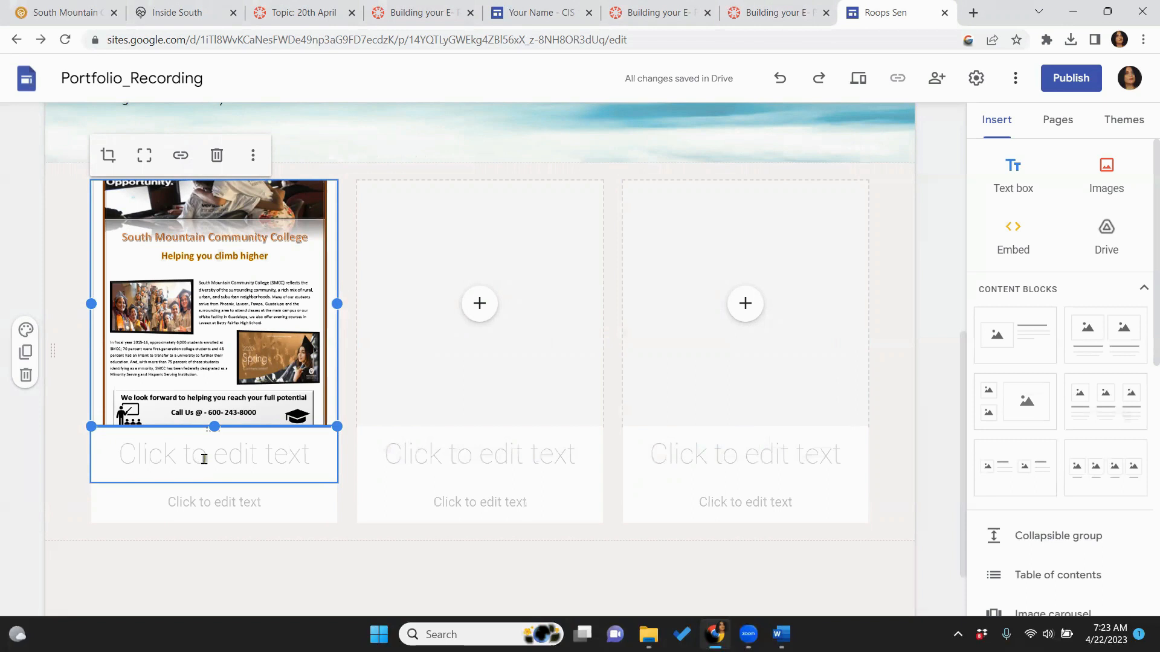
left_click(530, 17)
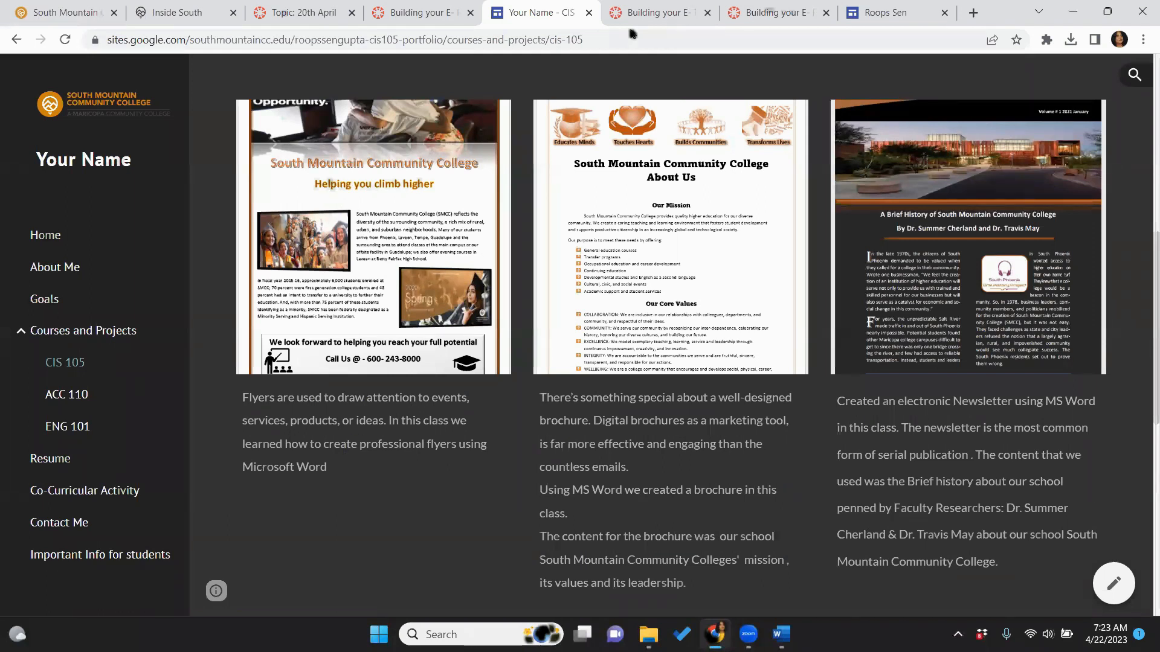
left_click(864, 12)
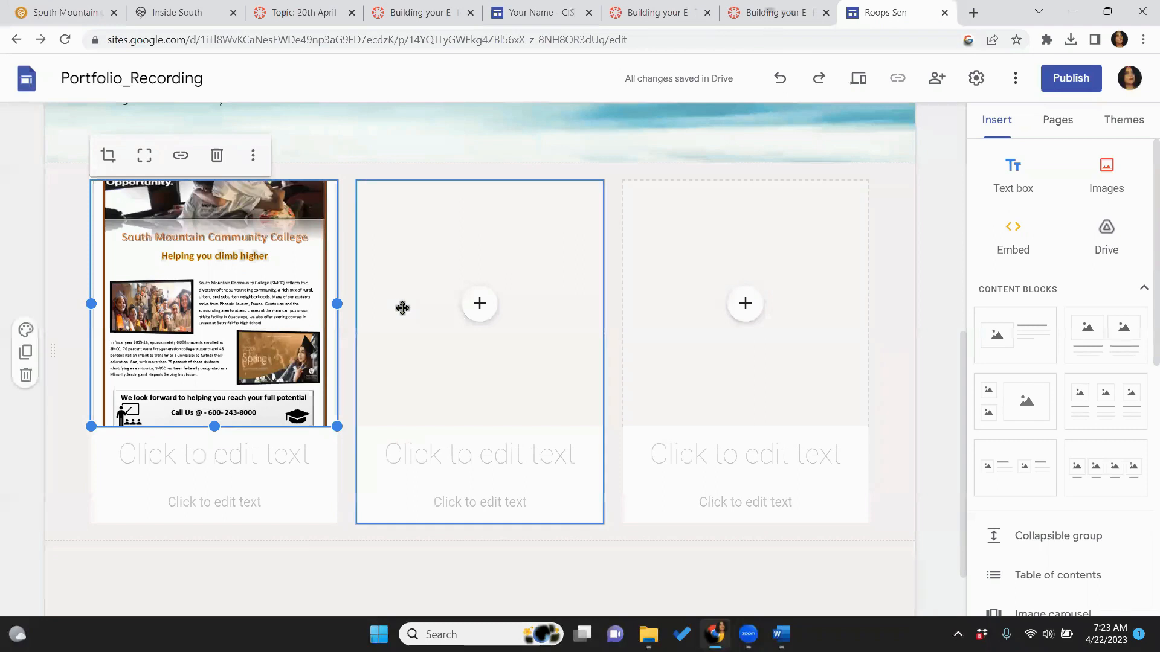
Put the caret in the flyer's caption box, then copy the flyer description paragraph from the Word document
left_click(258, 478)
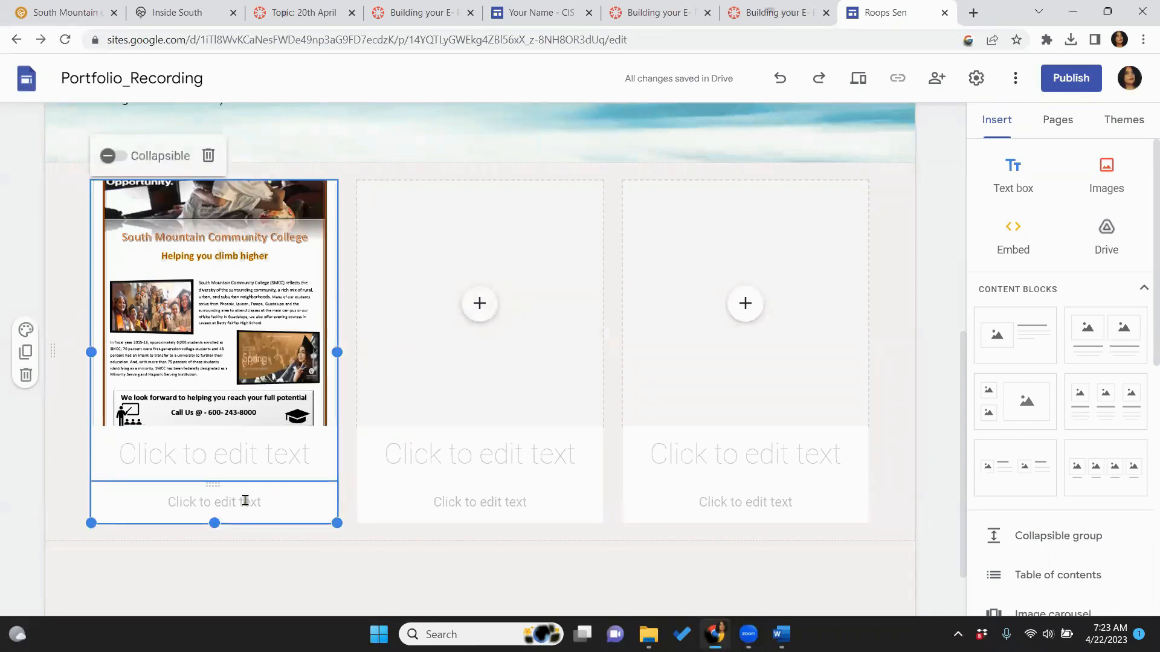
left_click(245, 500)
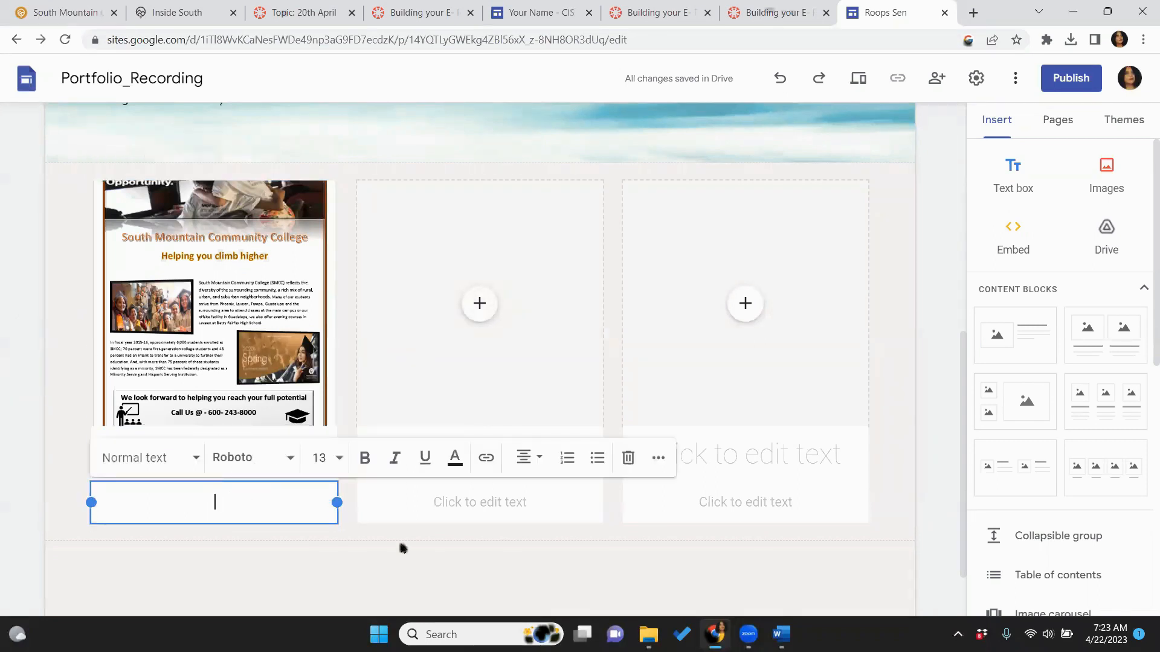
mouse_move(648, 634)
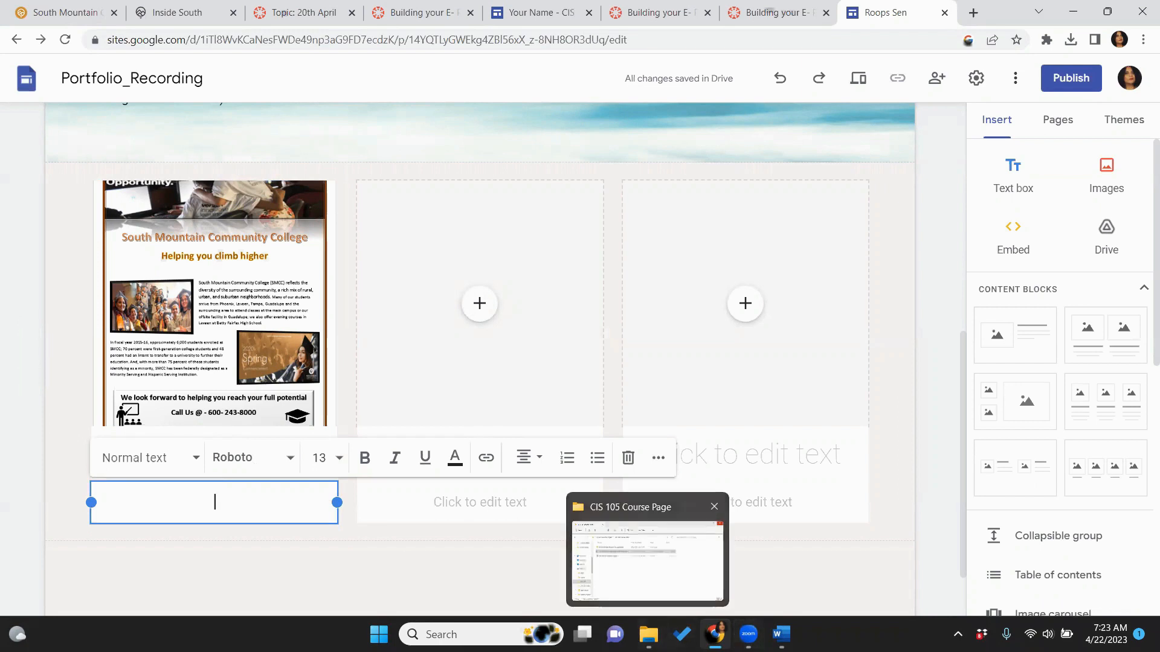
left_click(648, 562)
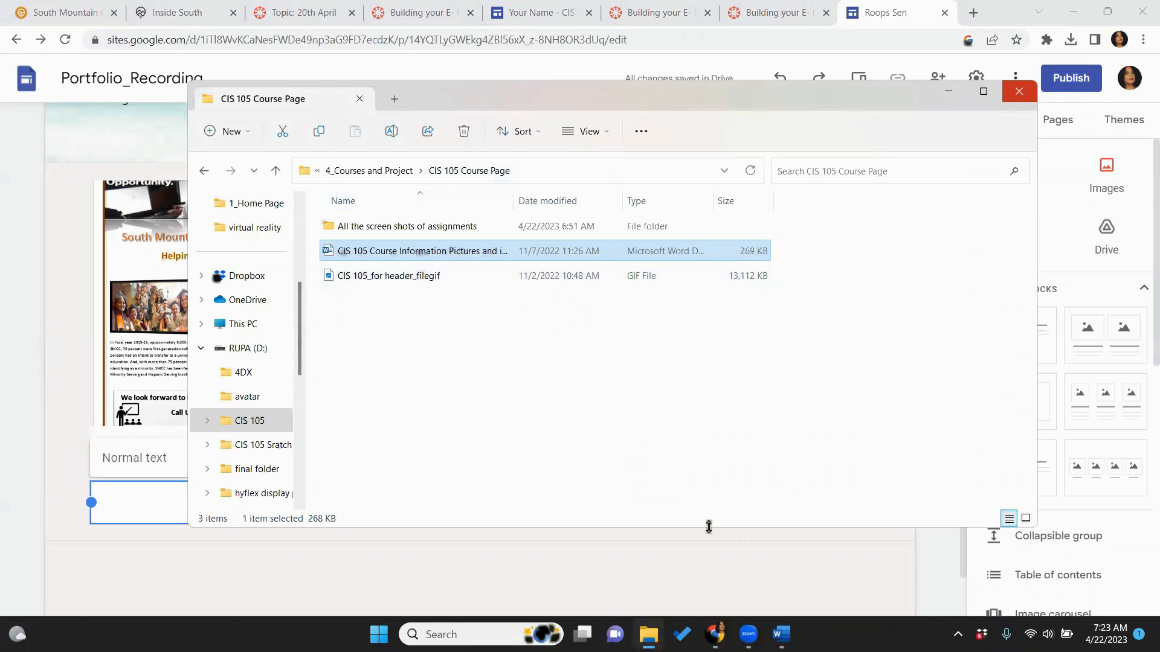
mouse_move(781, 635)
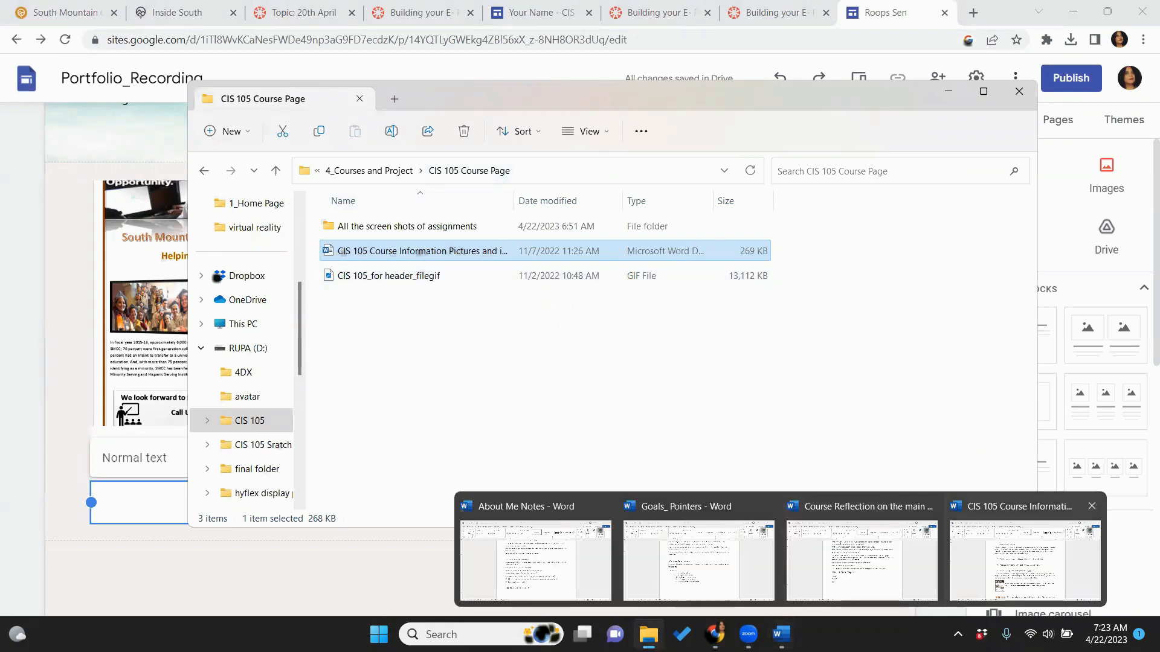
left_click(1024, 560)
left_click(840, 336)
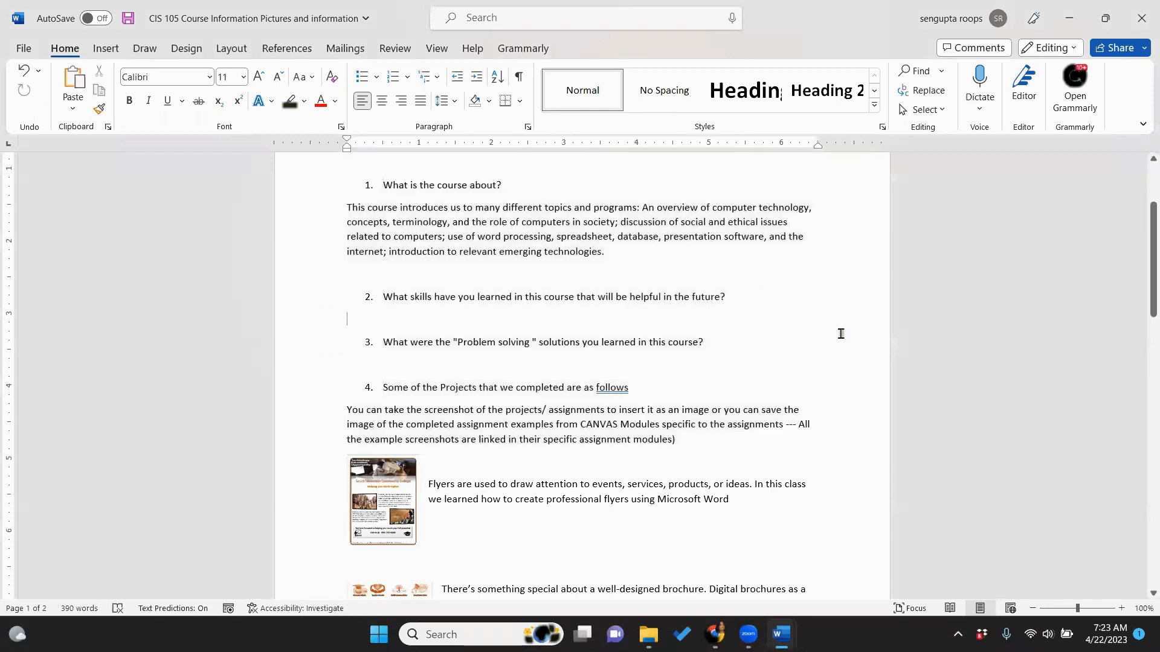
left_click_drag(1144, 306, 1143, 361)
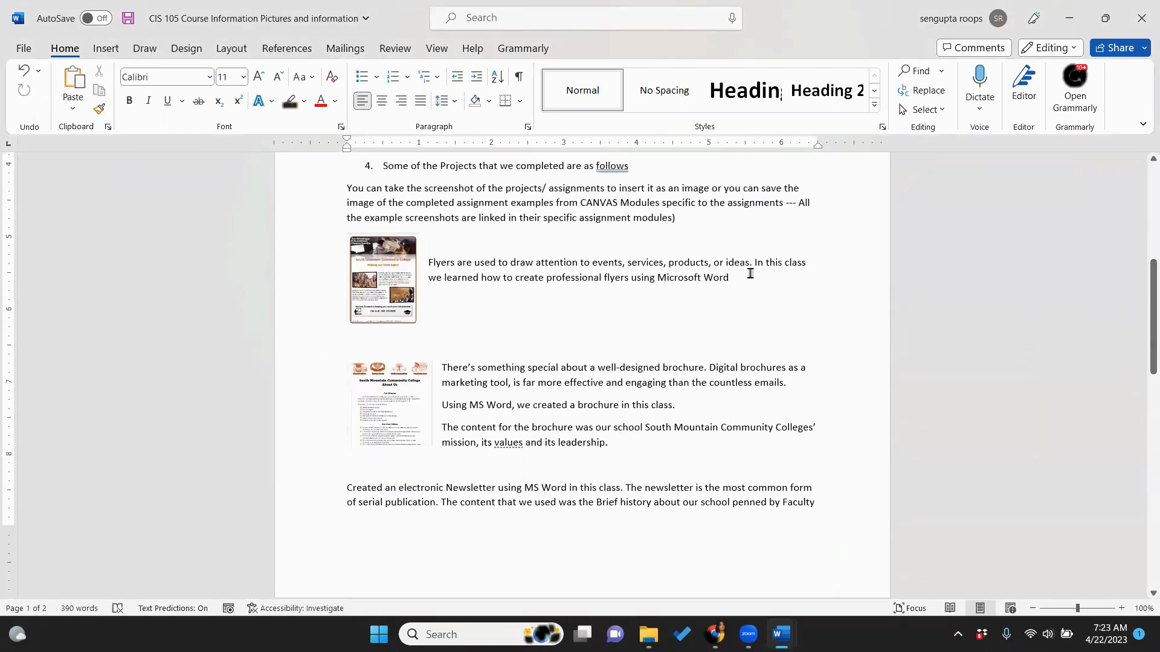
left_click_drag(749, 276, 429, 263)
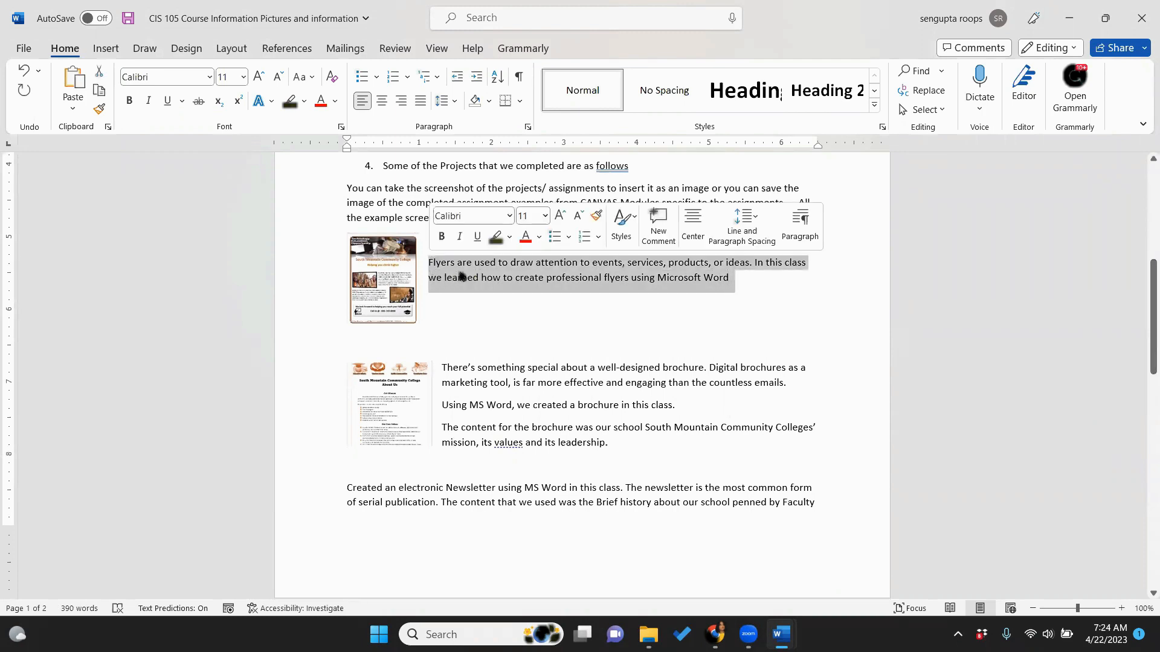
right_click(461, 276)
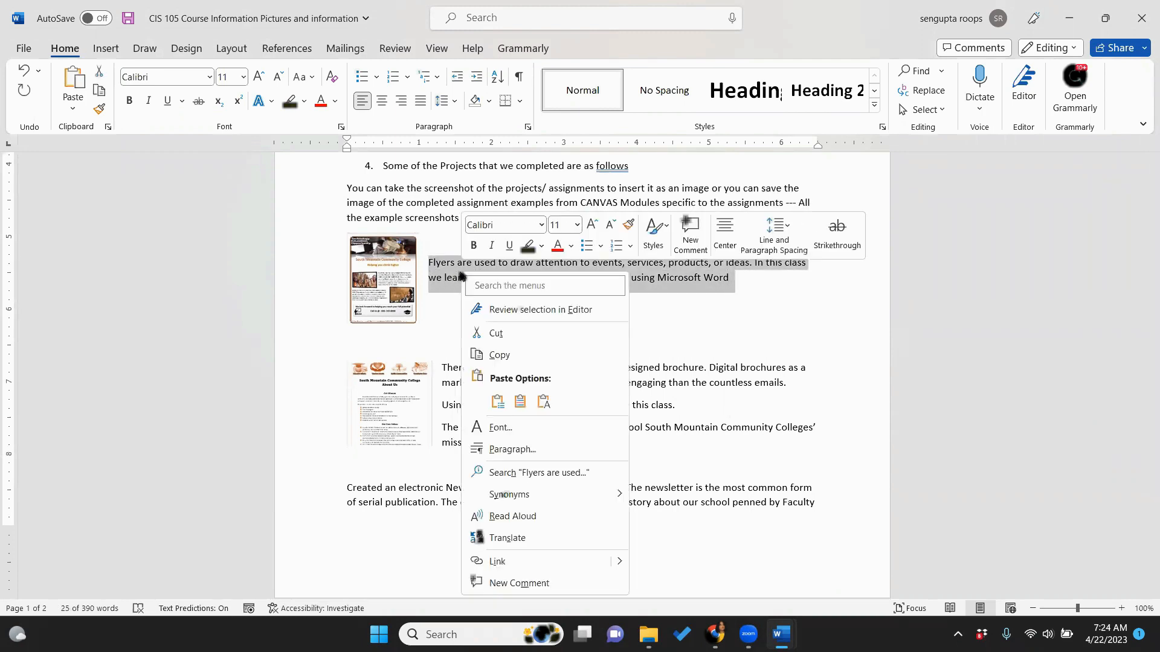
left_click(484, 358)
mouse_move(714, 634)
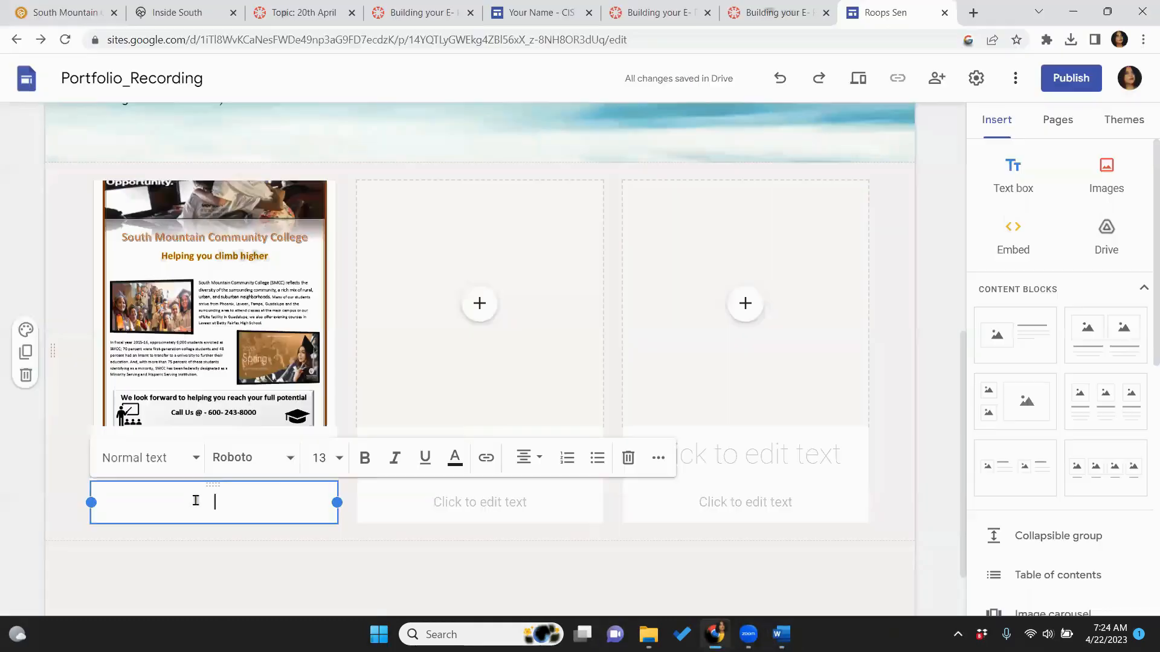
Paste the flyer description into the text box under the flyer screenshot in the first card
right_click(195, 500)
left_click(234, 379)
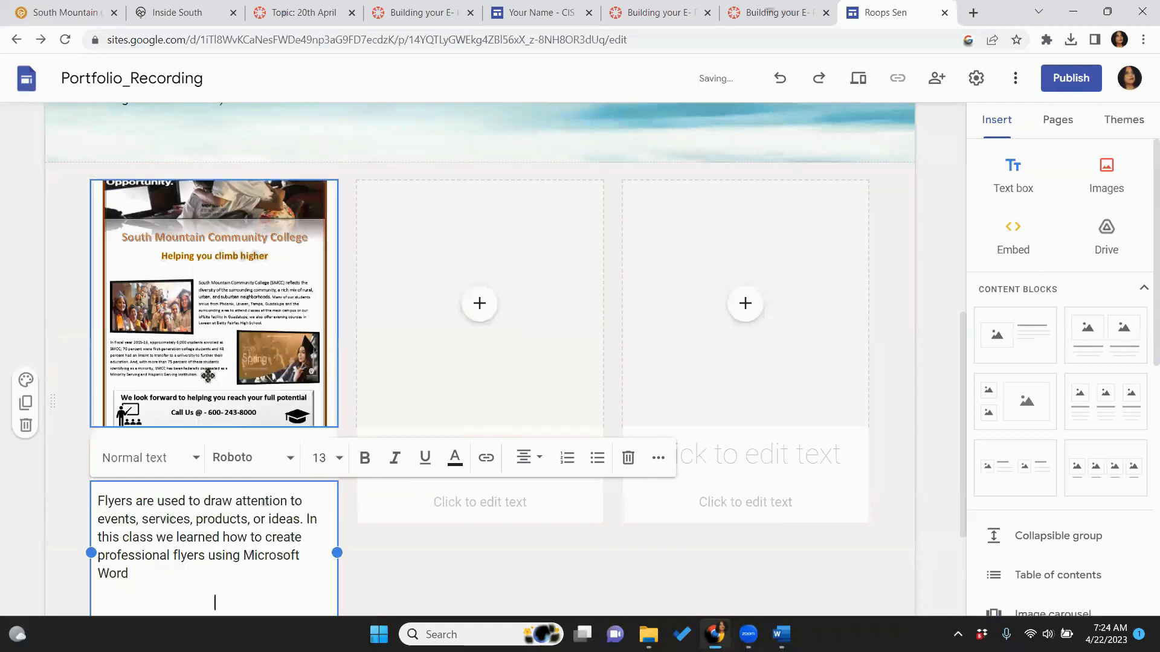
left_click(389, 576)
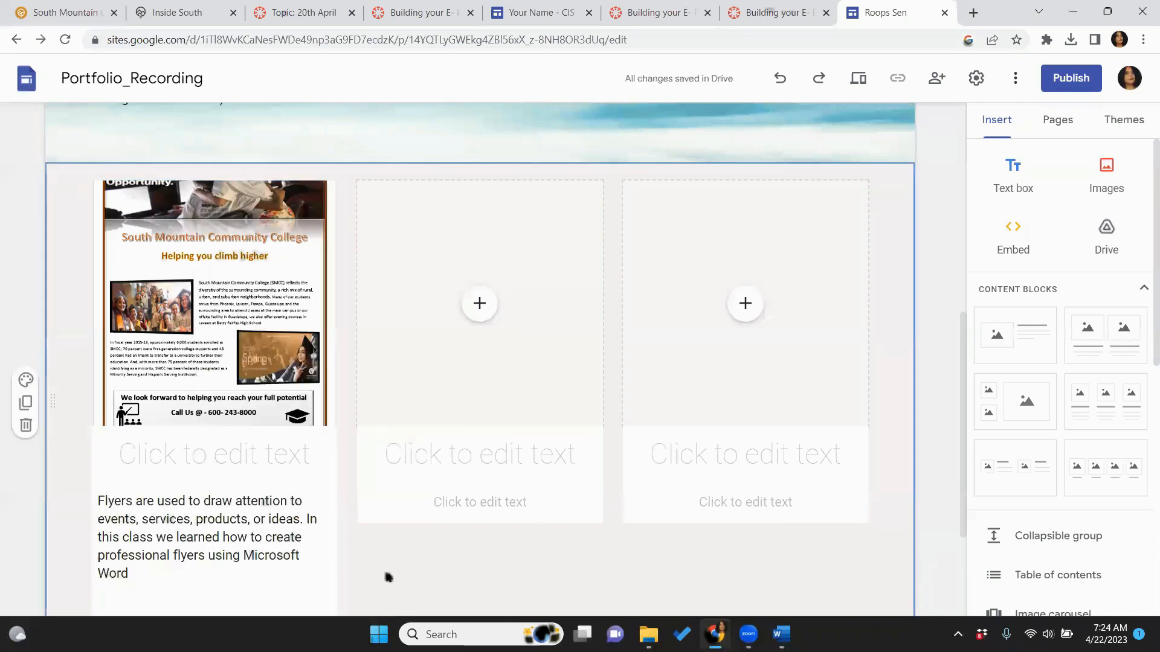
left_click(260, 474)
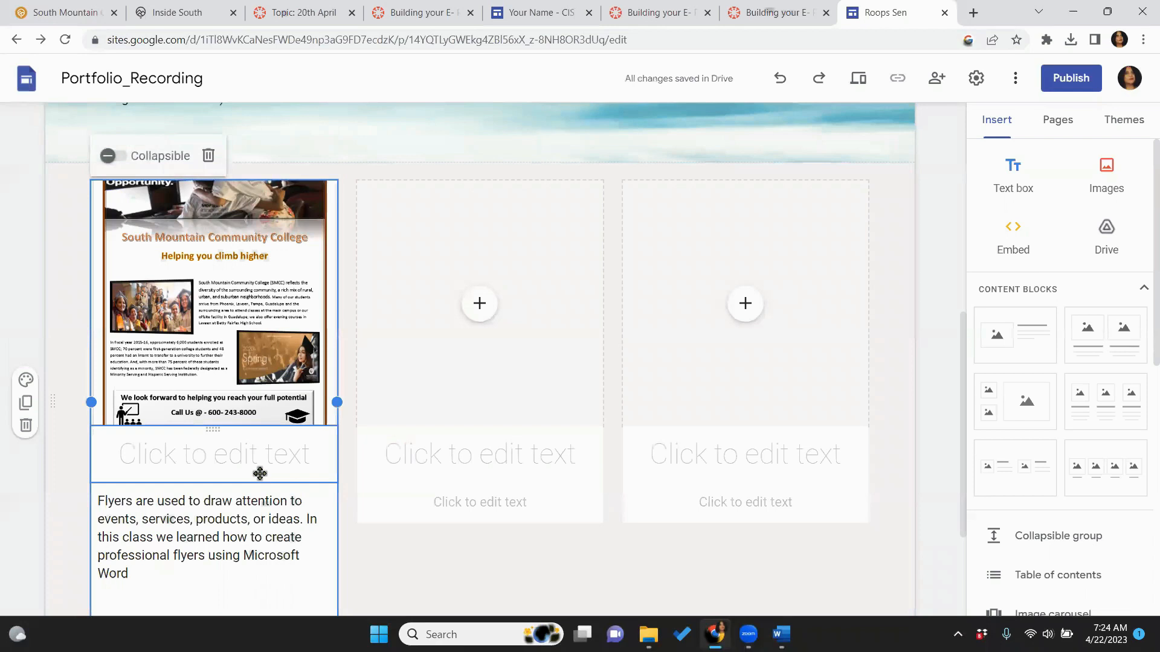
key("Delete")
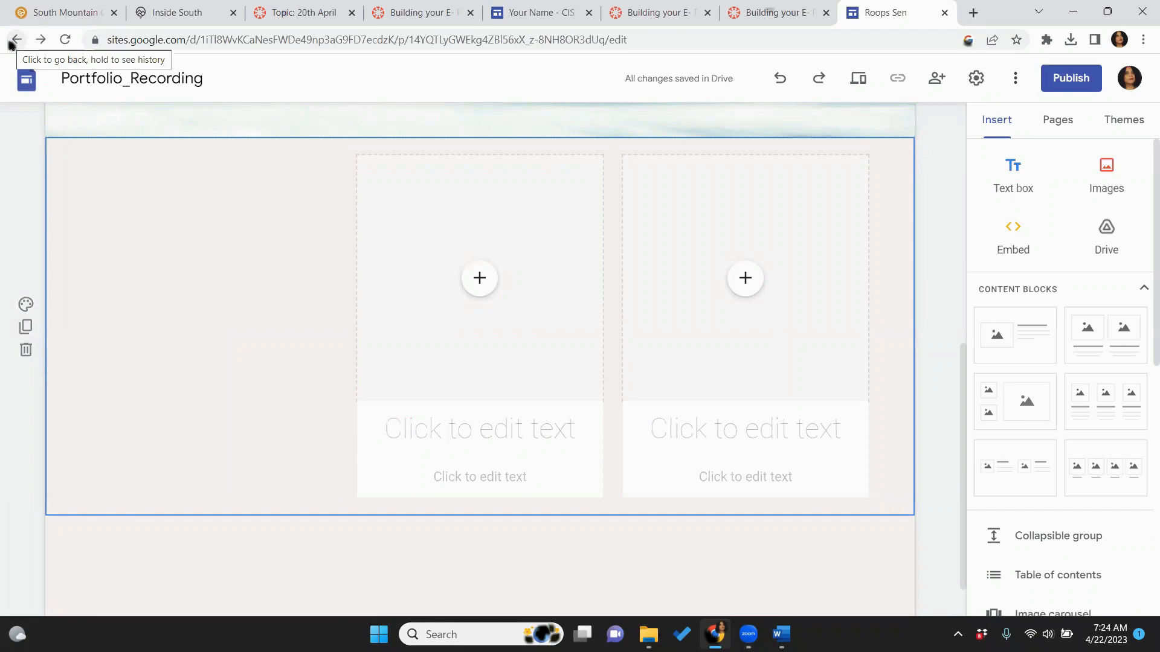
left_click(780, 85)
left_click(427, 571)
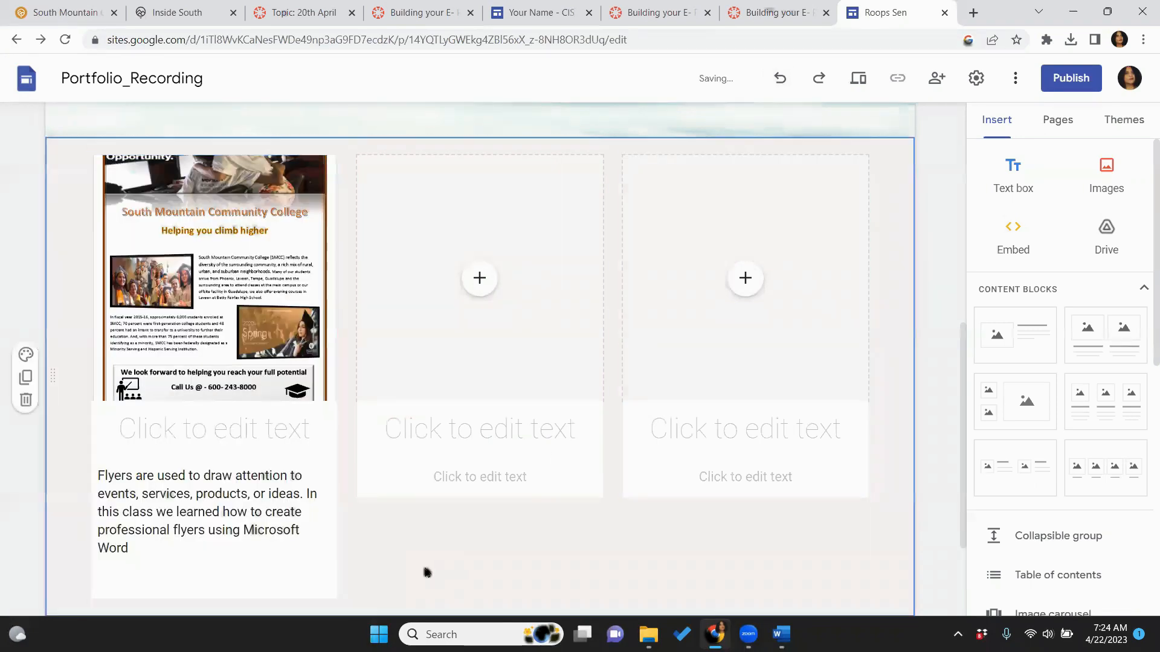
left_click(865, 91)
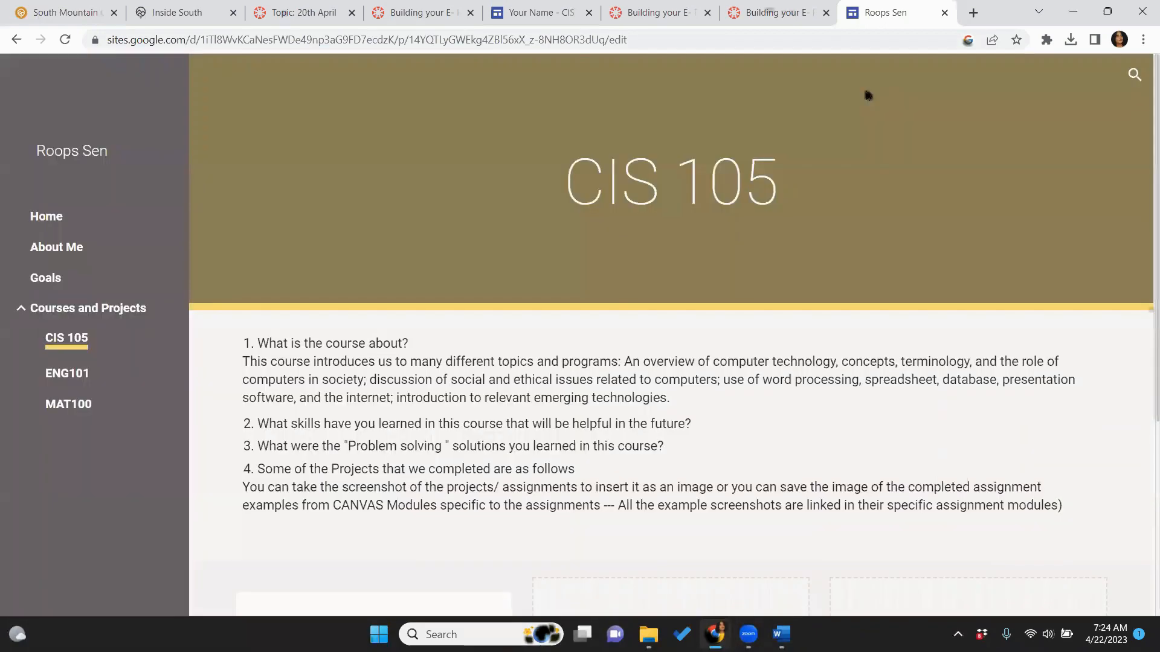
scroll(1144, 201, "down", 6)
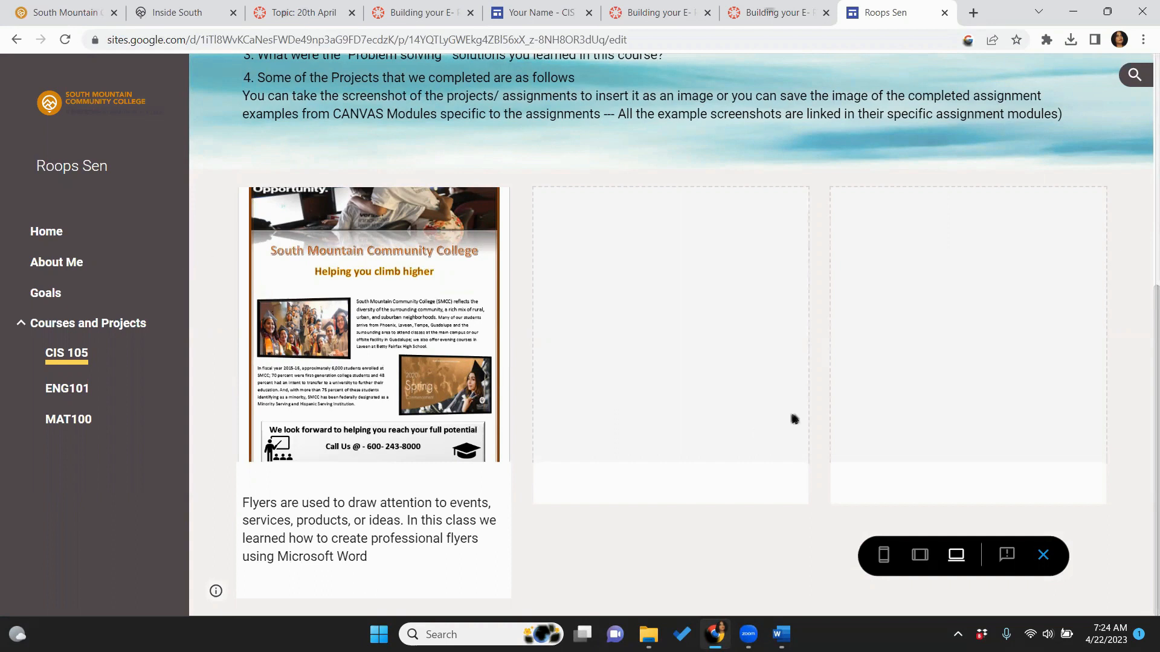
left_click(1043, 556)
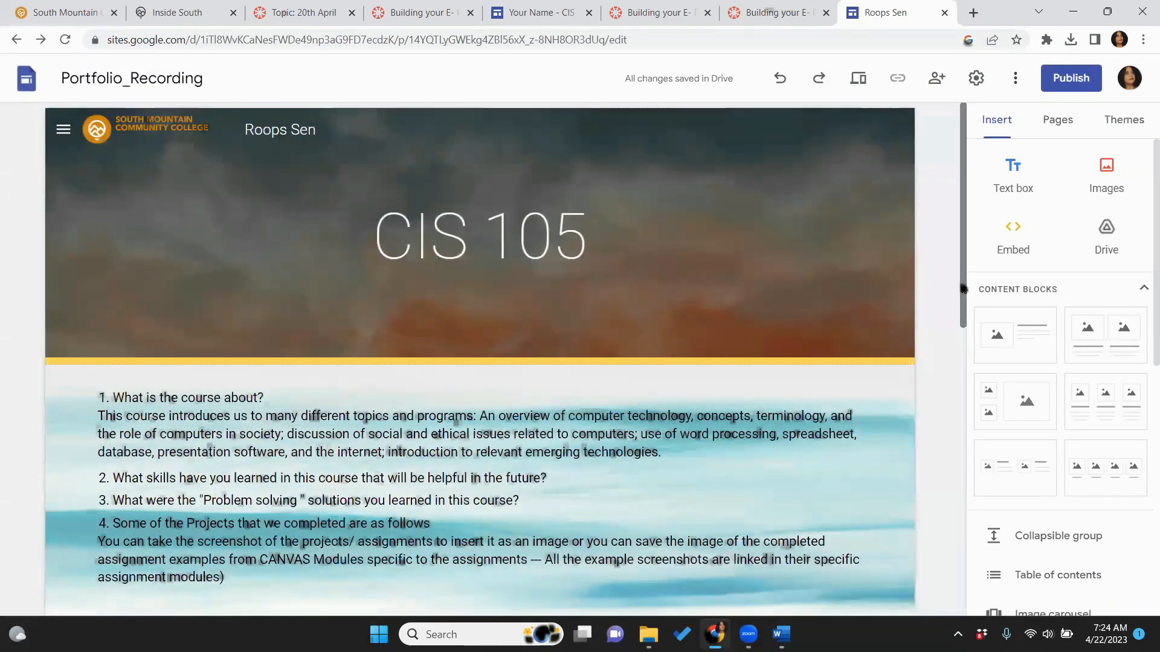
left_click_drag(963, 287, 985, 503)
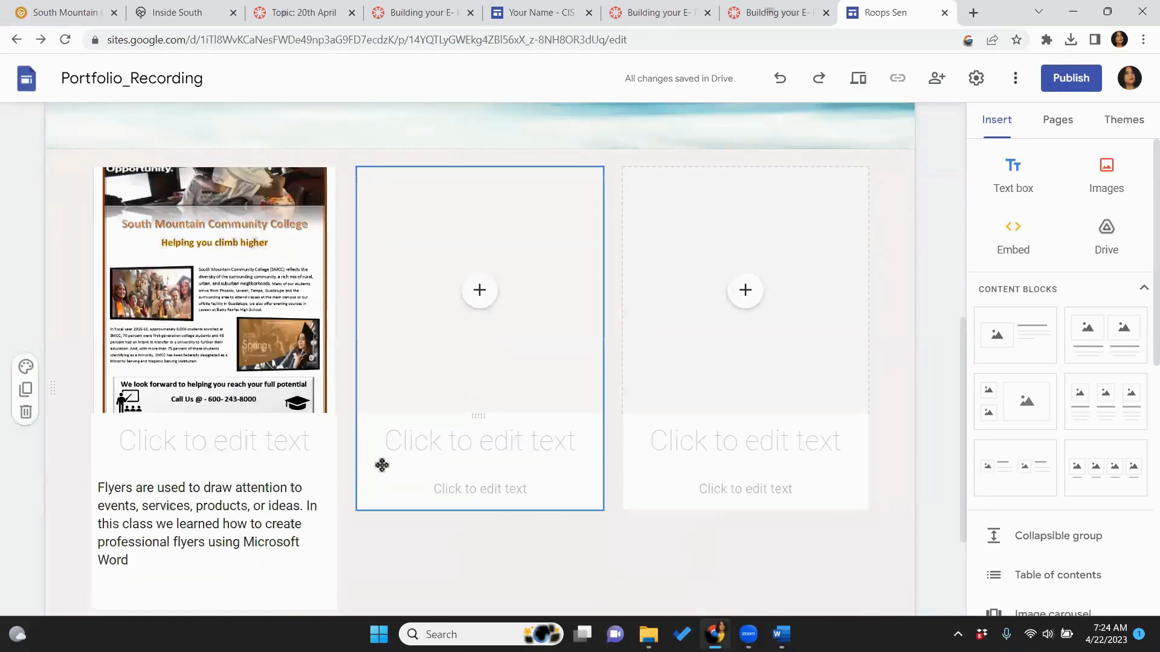
Apply the watercolour beach gallery picture as the flyer-card section's background
left_click(25, 366)
mouse_move(115, 510)
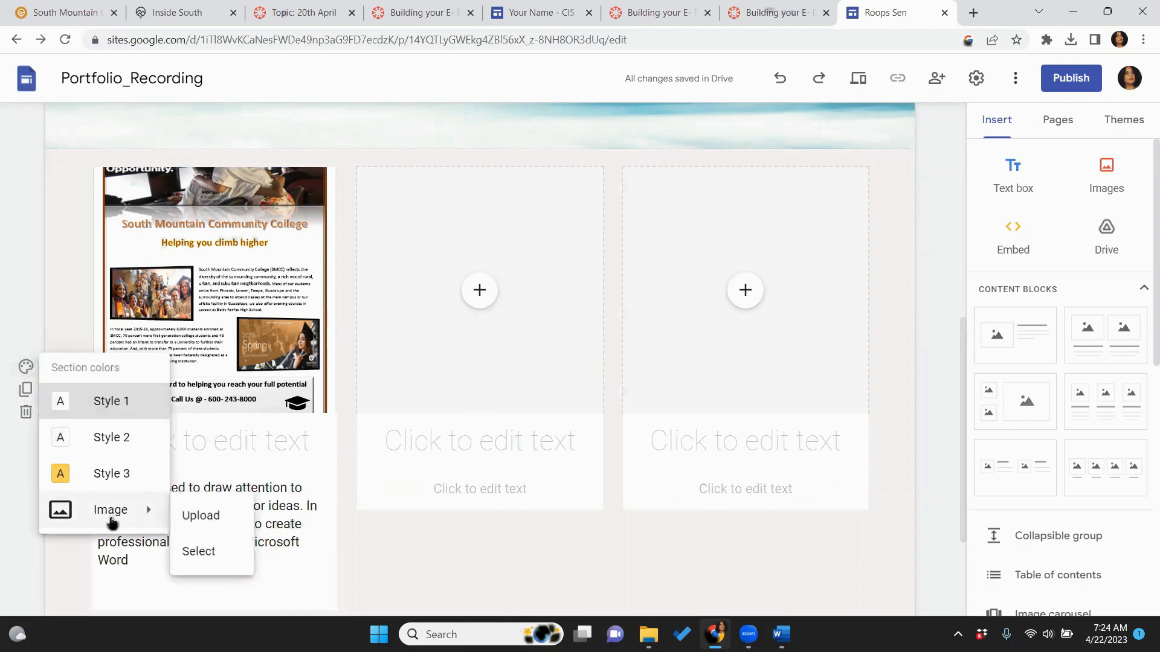
left_click(203, 552)
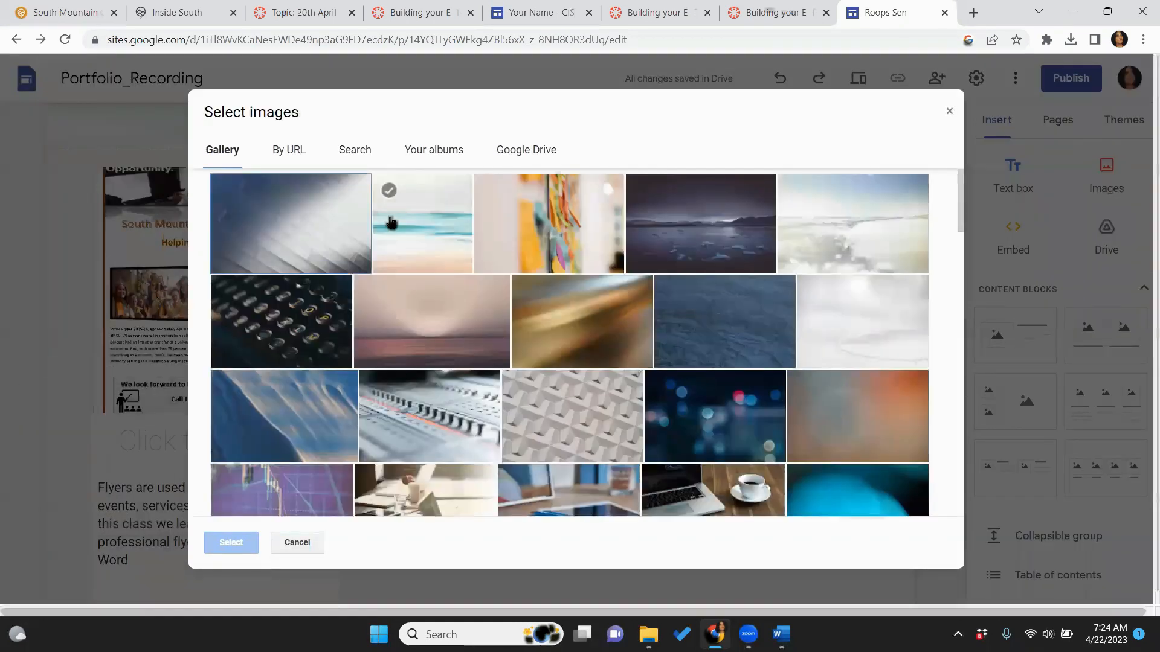
left_click(391, 222)
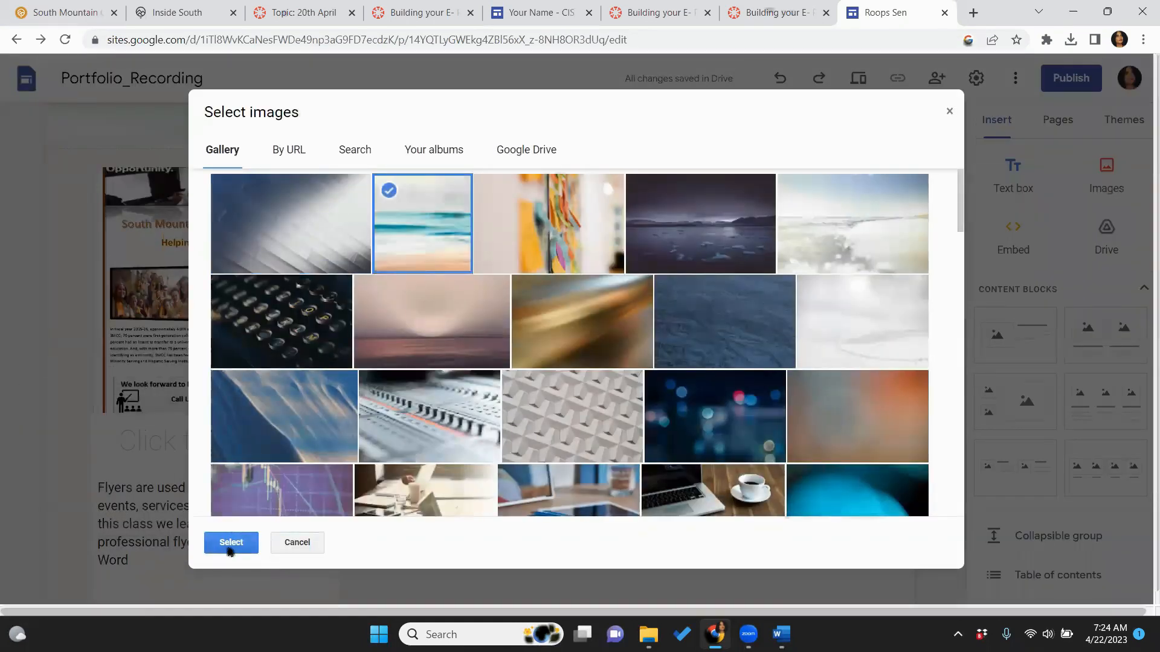
left_click(231, 543)
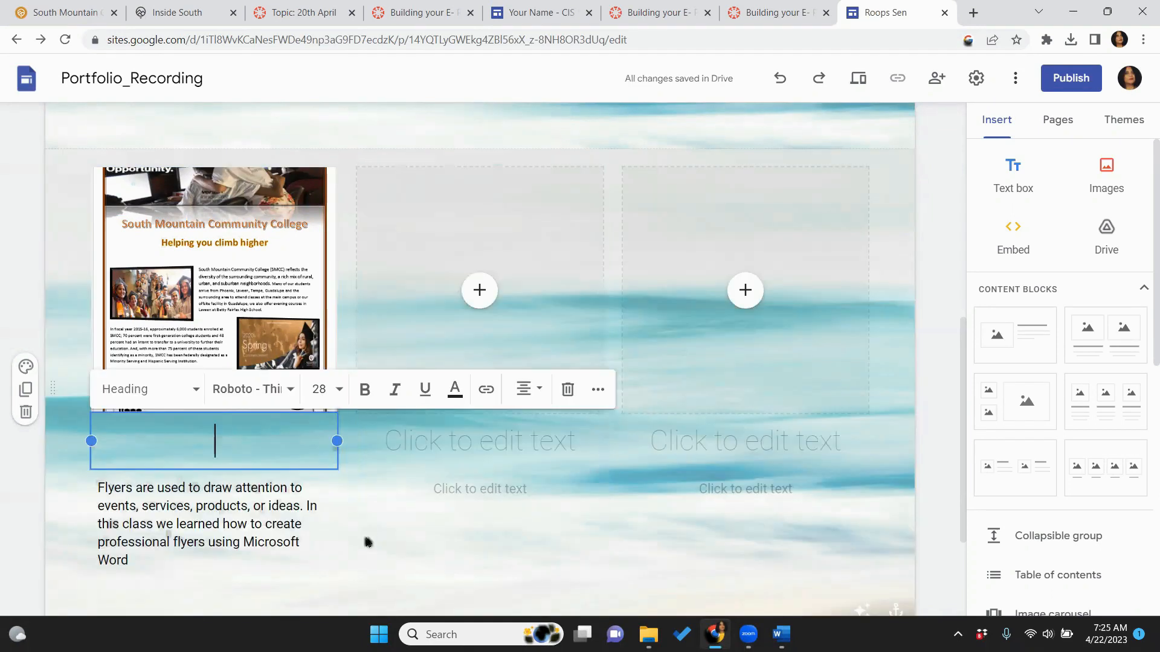
left_click(367, 543)
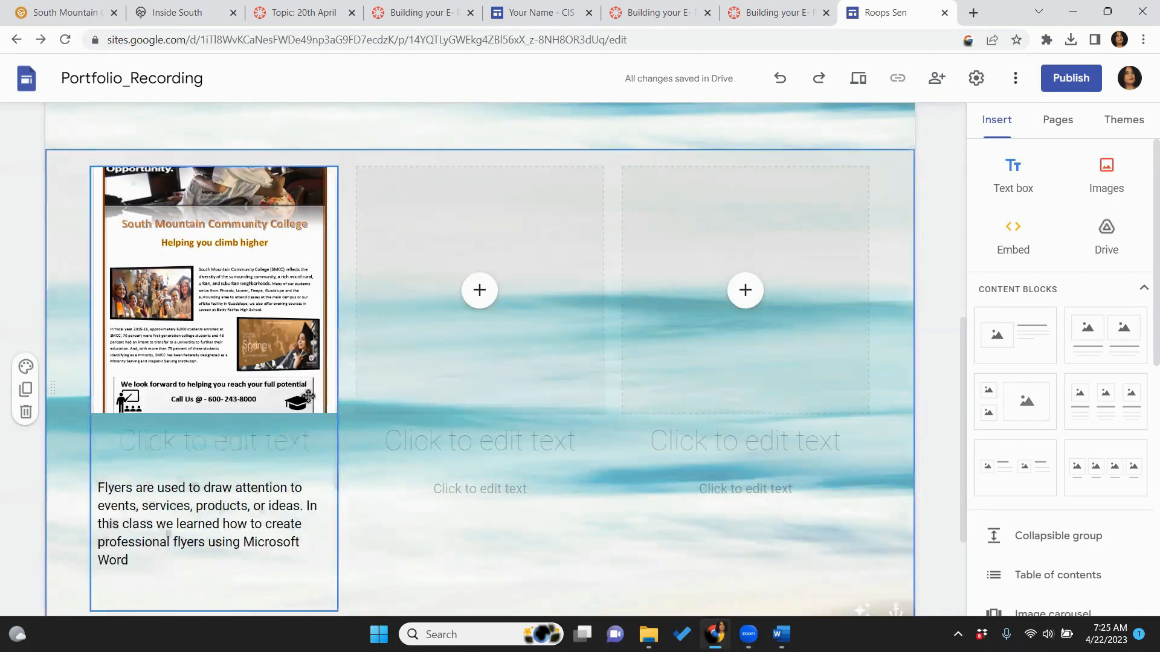
left_click(326, 433)
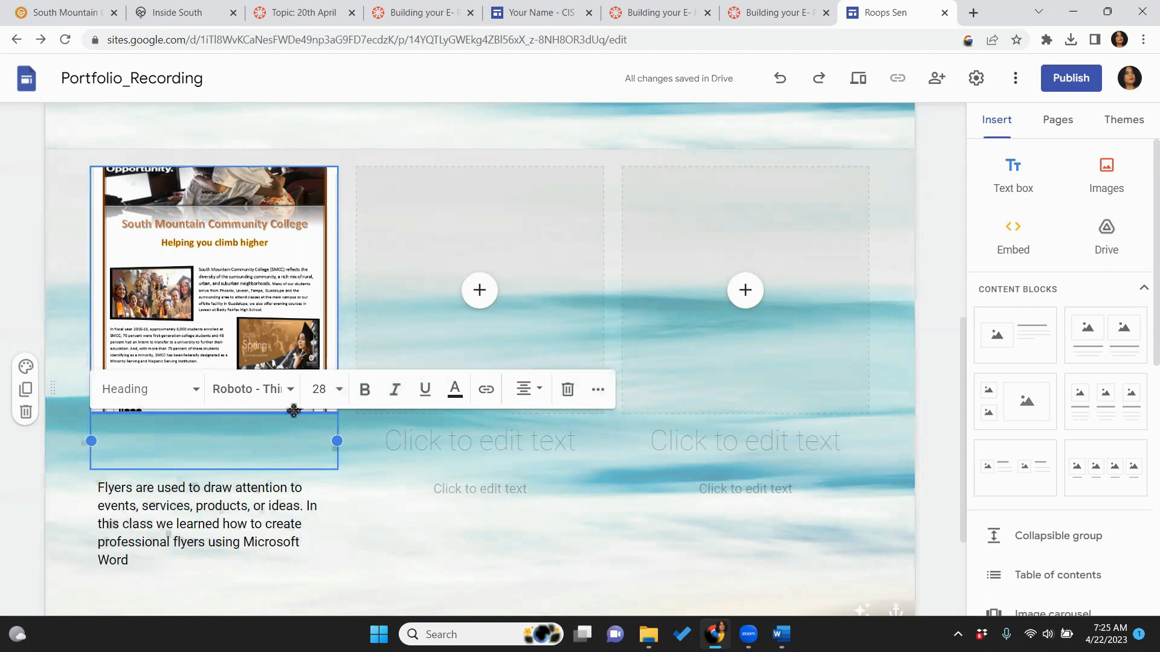
Remove the empty heading boxes from the left, middle and right flyer cards
left_click_drag(133, 463, 204, 537)
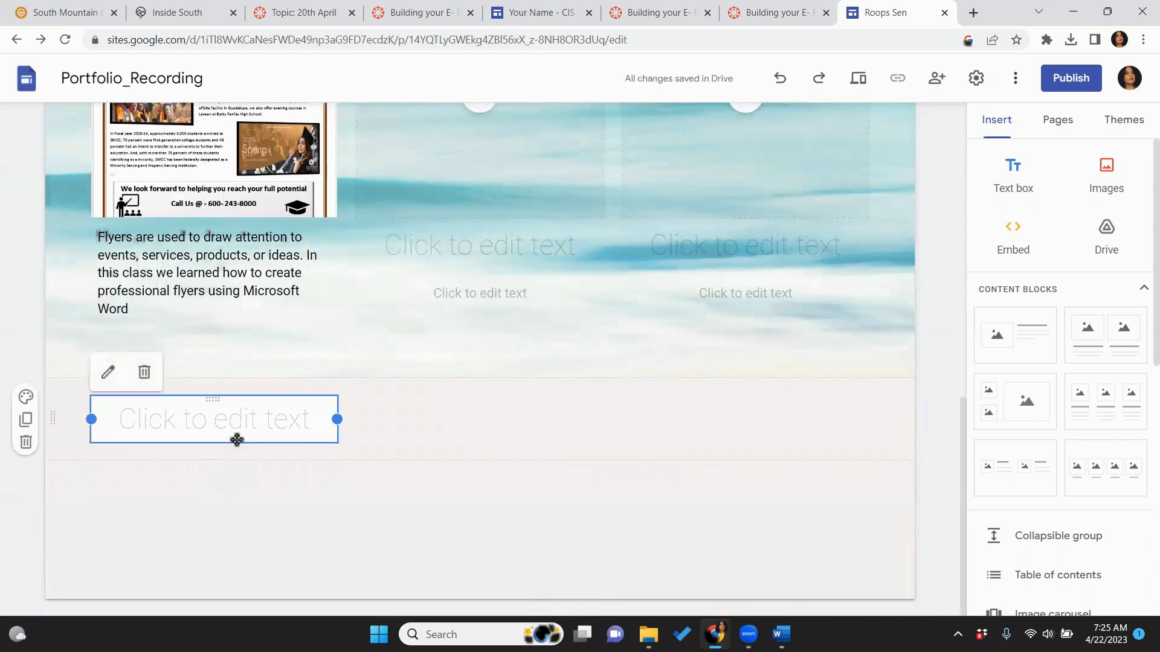
key("ctrl+z")
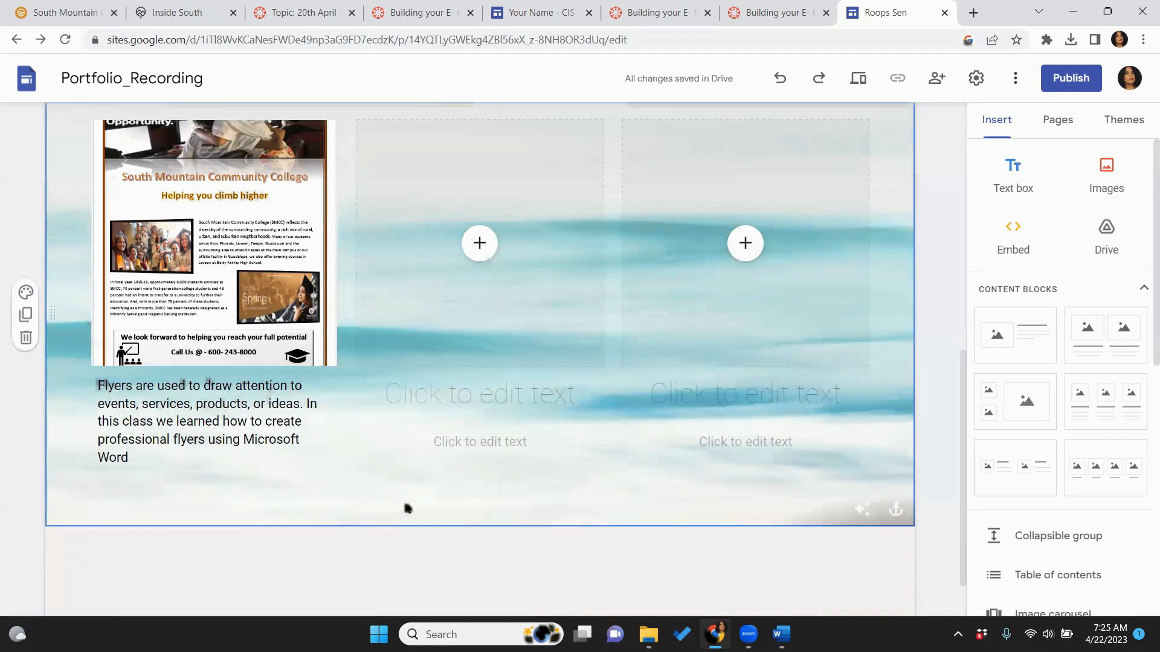
left_click(391, 385)
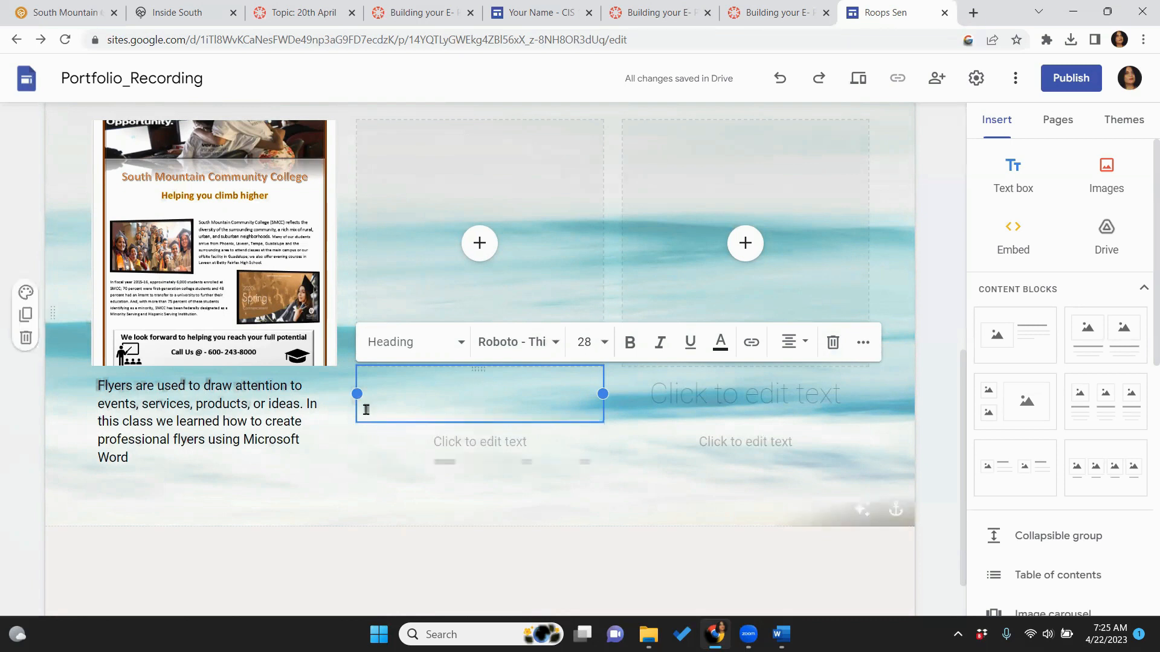
left_click_drag(365, 417, 326, 542)
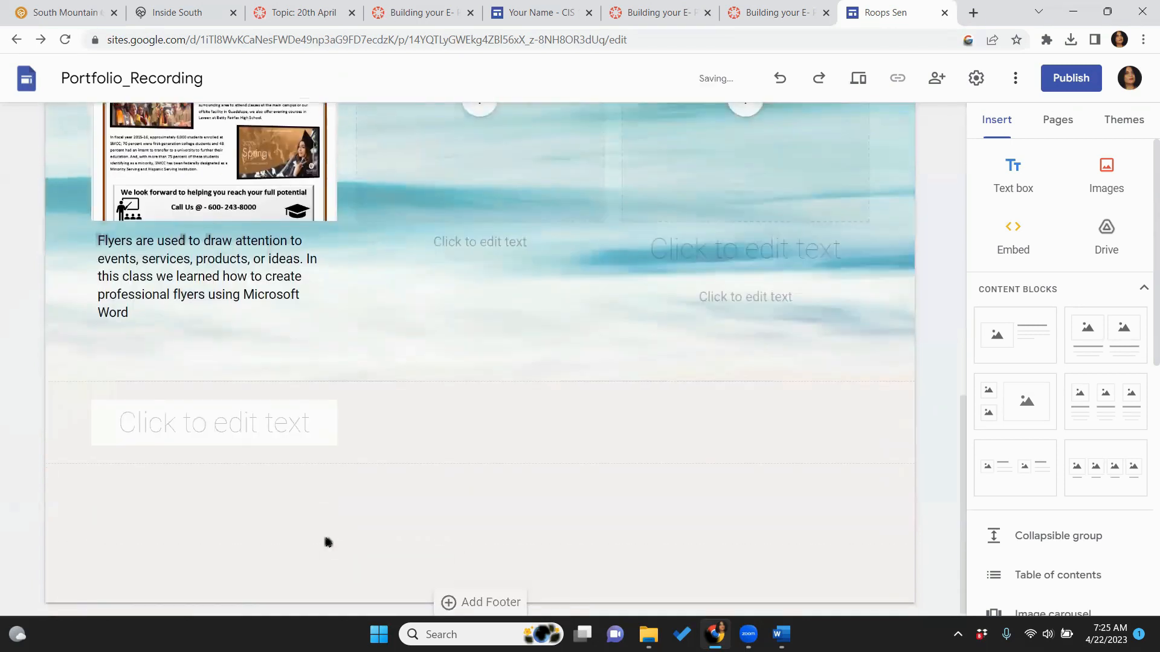
left_click(294, 439)
key("Delete")
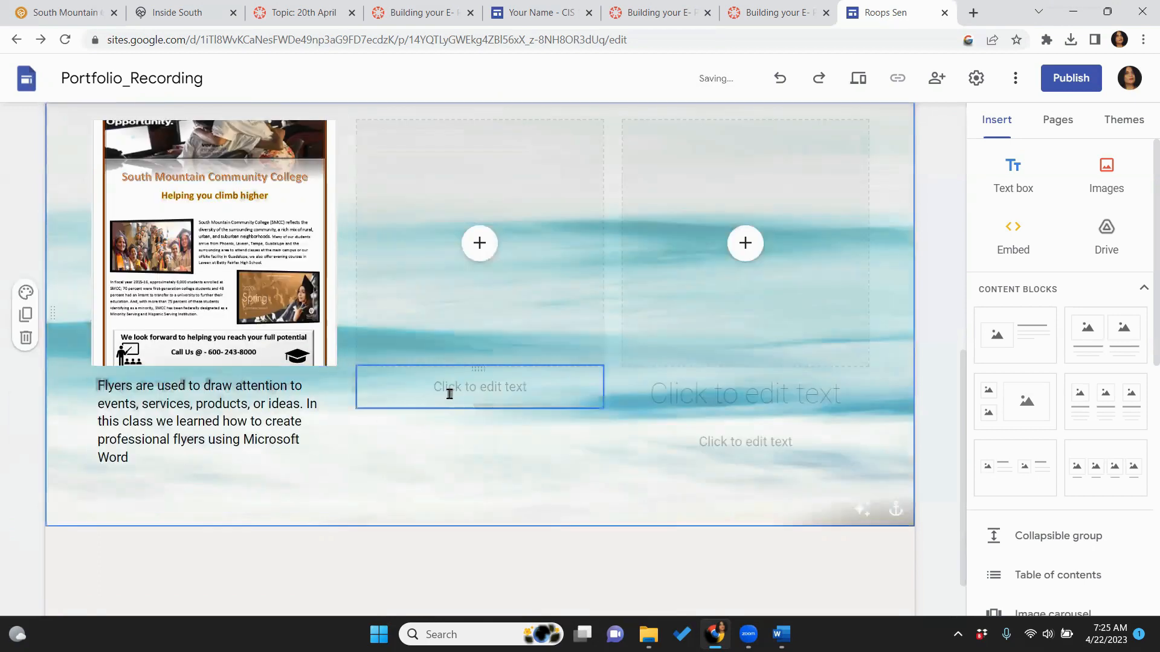
left_click(655, 387)
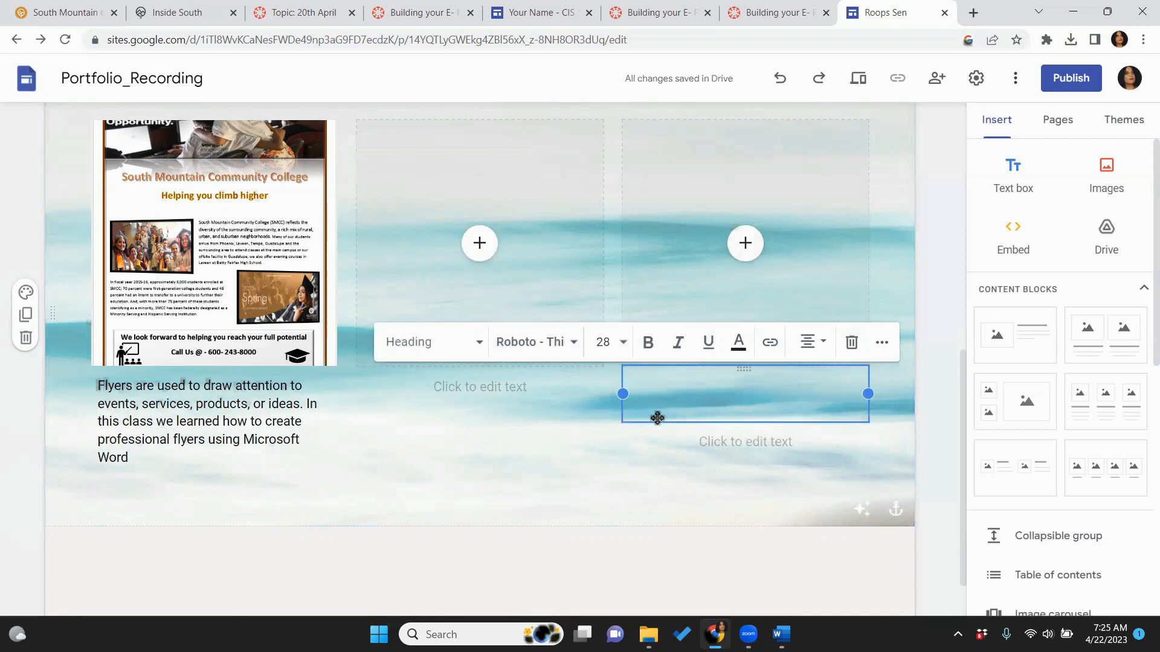
left_click_drag(658, 418, 572, 537)
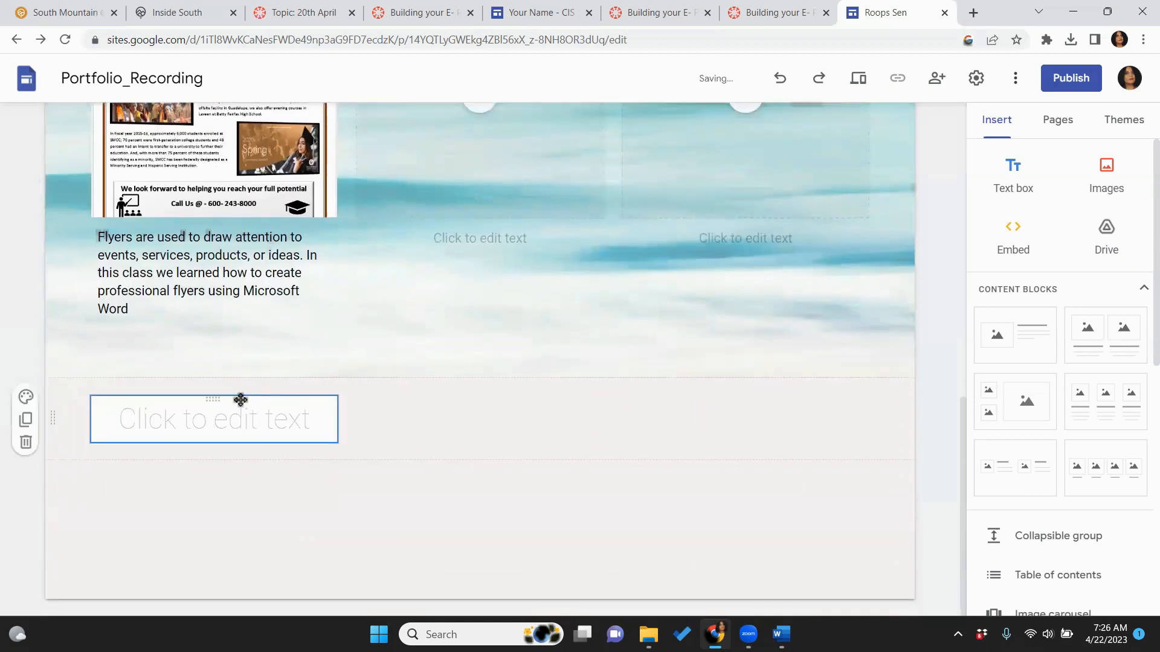
key("ctrl+z")
Upload the 'Word Assignment 2 Brochure Example 1a' screenshot into the middle card's image slot
left_click(424, 389)
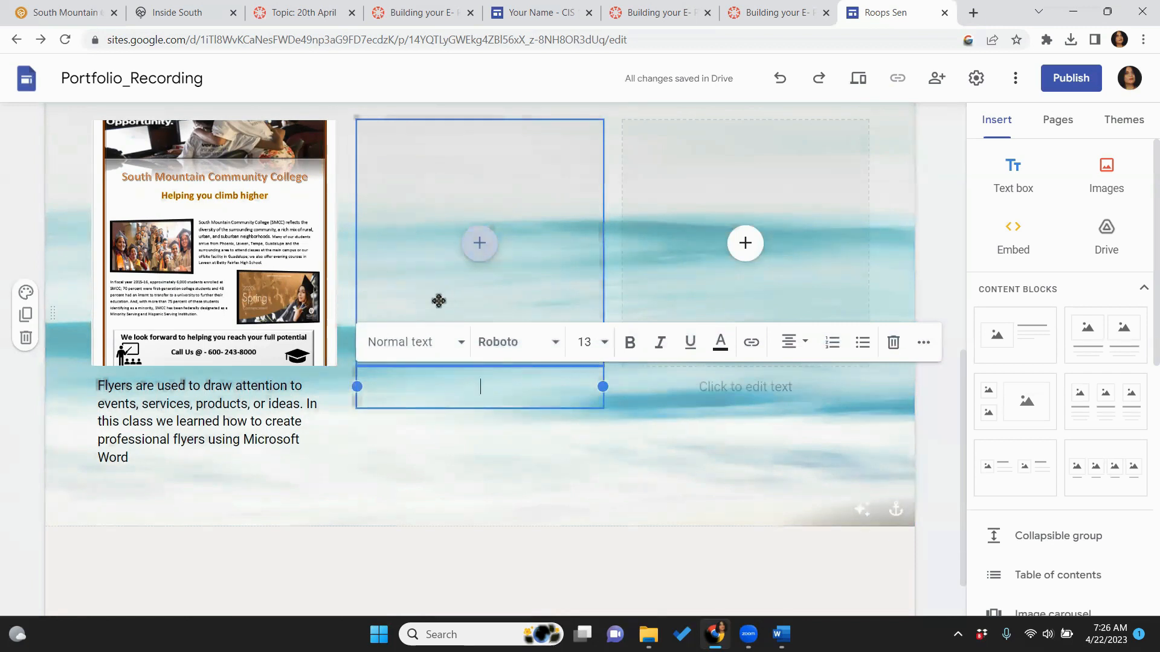
left_click(476, 240)
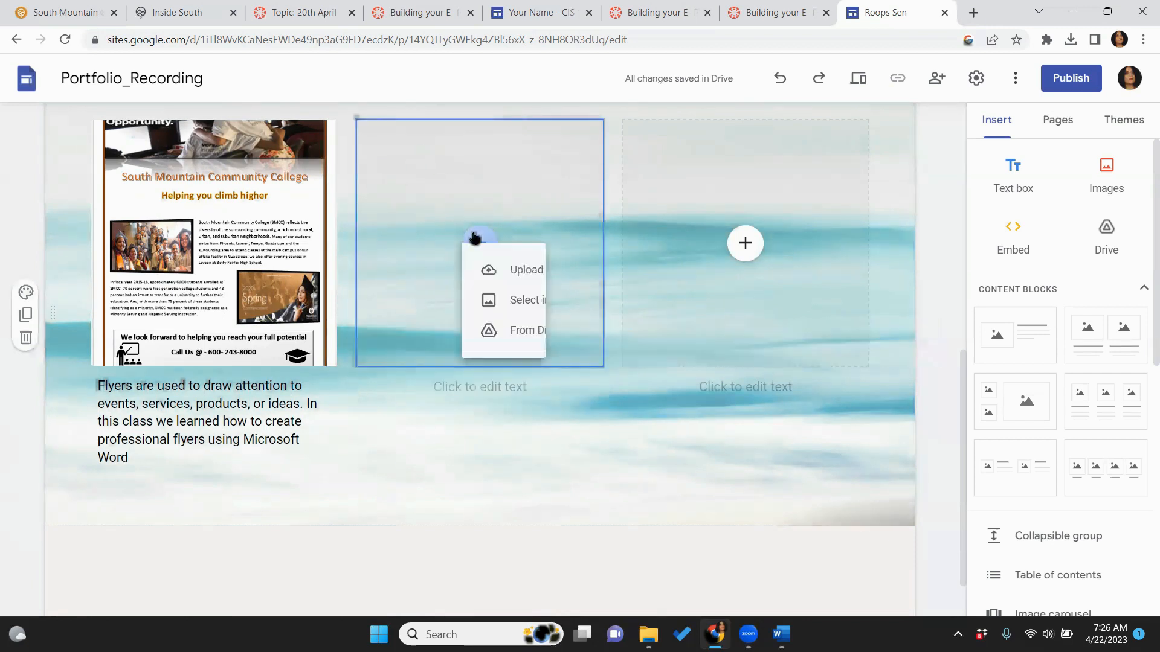
left_click(508, 293)
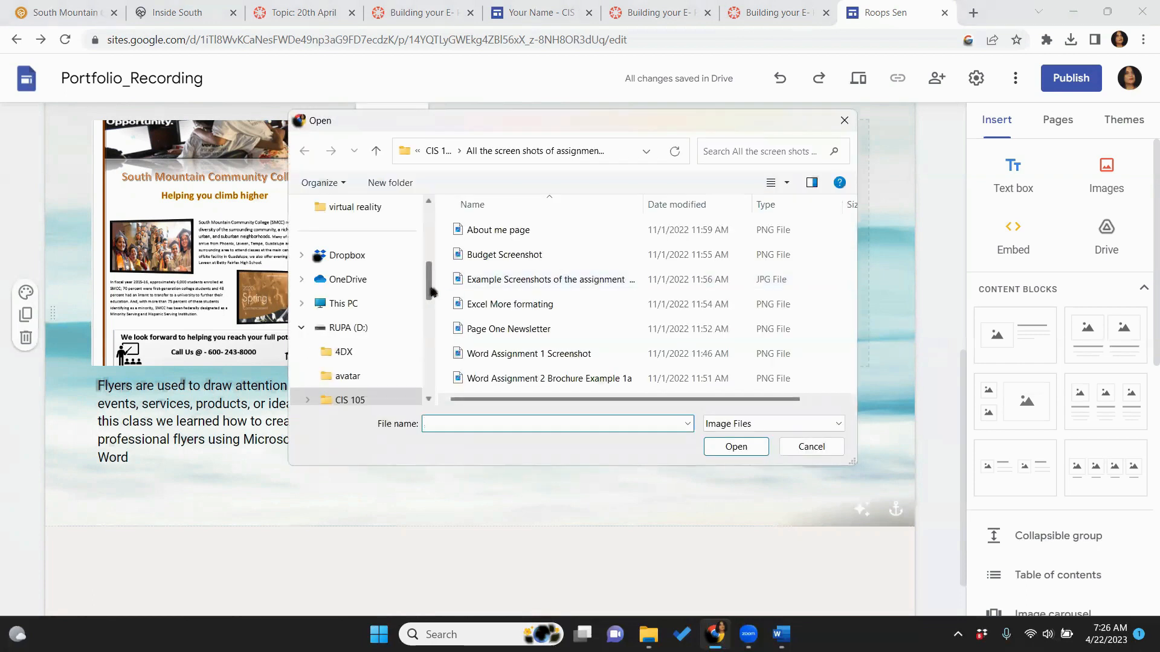
left_click(598, 380)
left_click(718, 447)
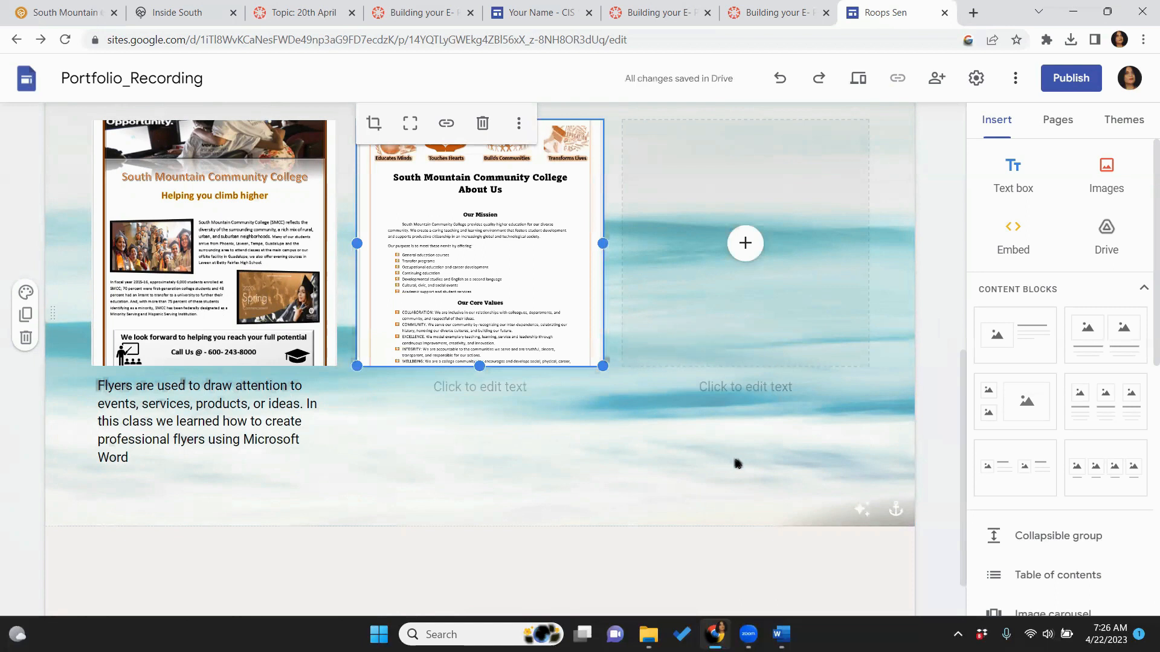
left_click(469, 394)
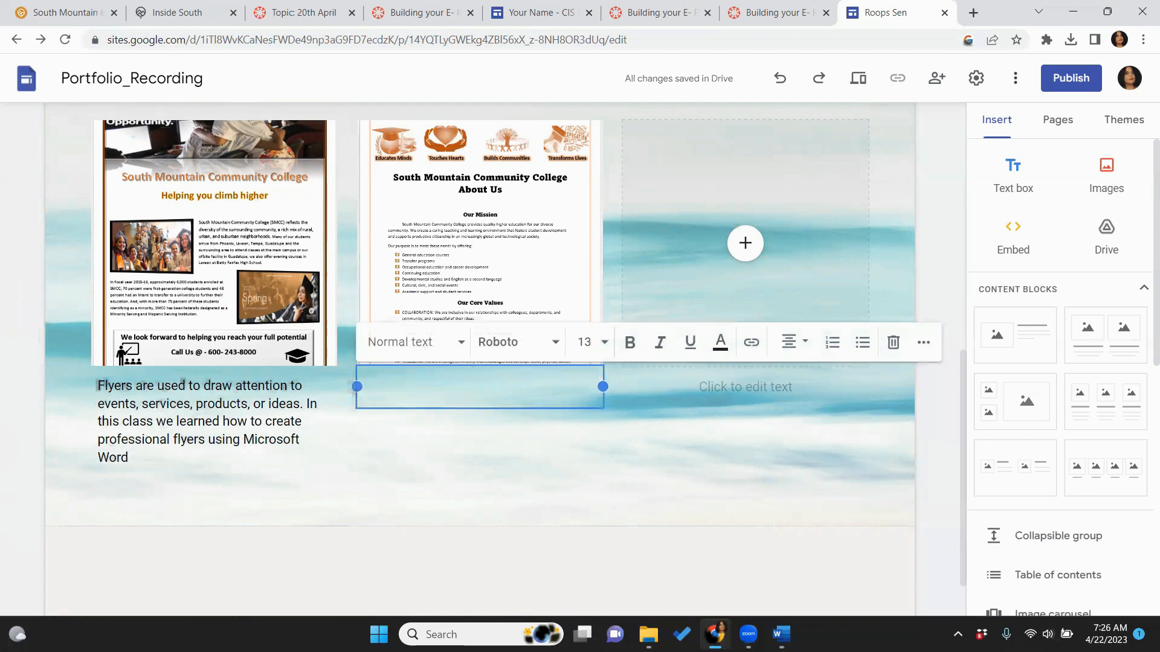
Copy the three brochure description paragraphs from Word and paste them under the brochure image
mouse_move(779, 634)
left_click(1040, 547)
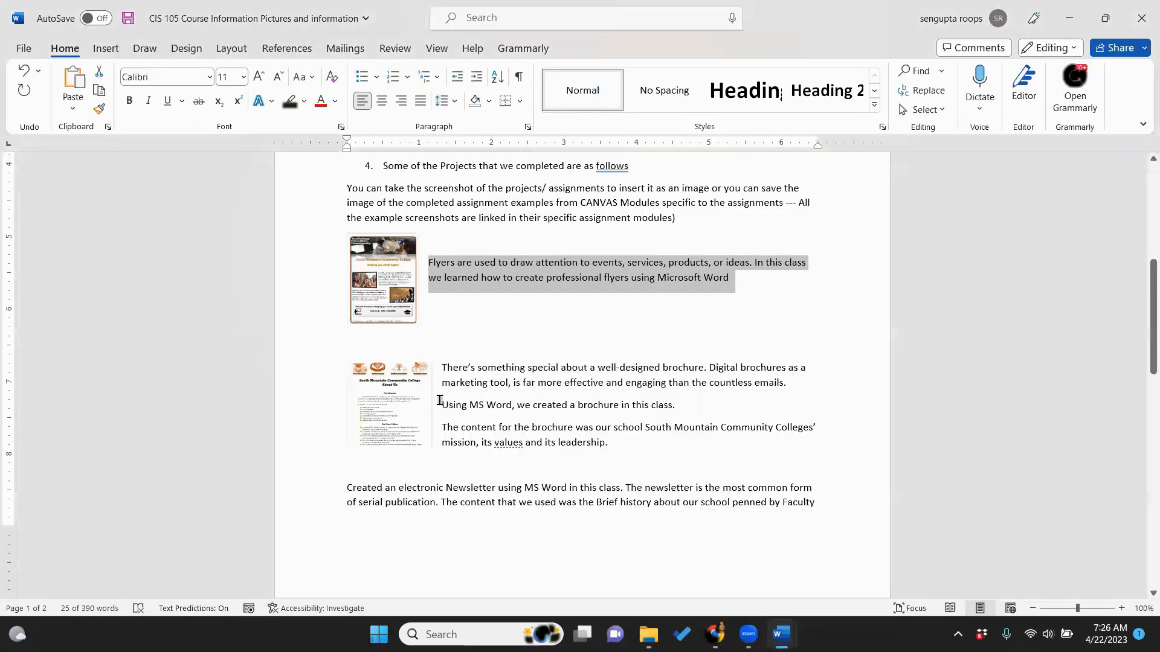
left_click_drag(443, 367, 619, 440)
key("ctrl+c")
left_click(620, 439)
key("alt+Tab")
right_click(472, 384)
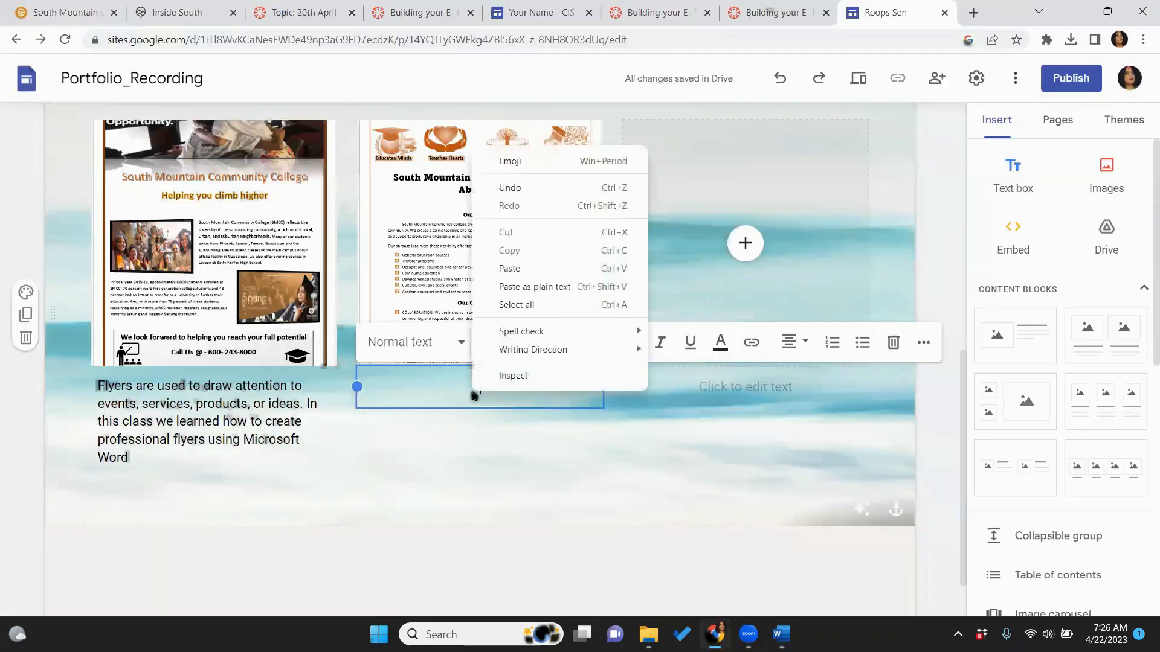
left_click(508, 270)
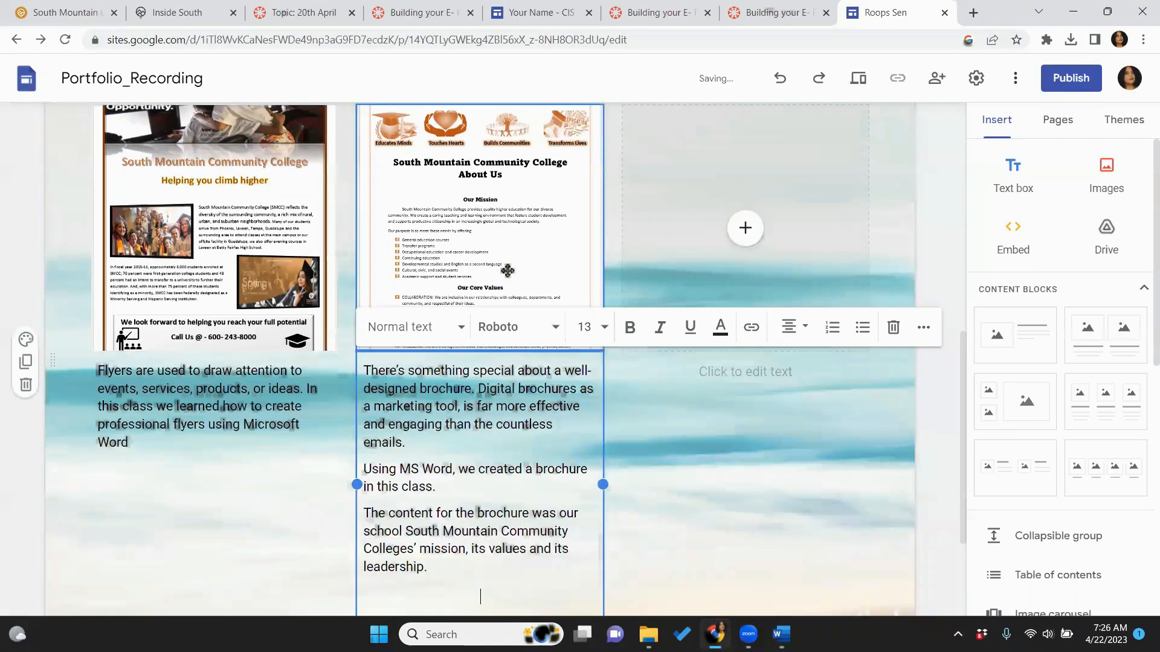
left_click(723, 514)
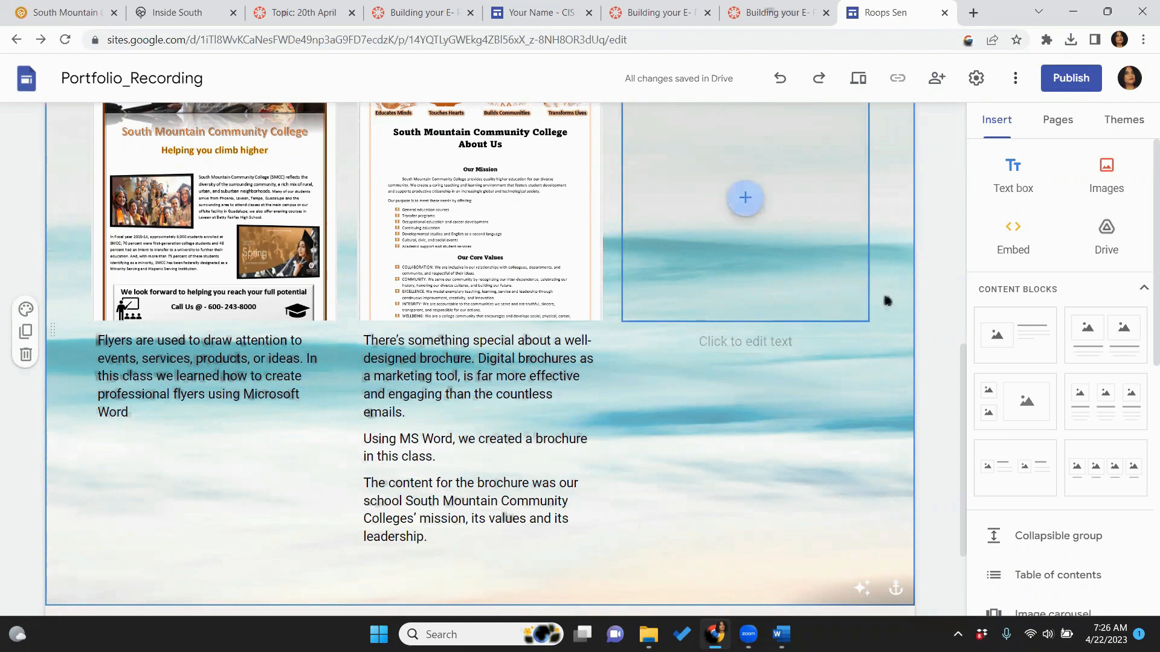
Add another three-column image-card block below the brochure cards
left_click_drag(963, 386, 967, 469)
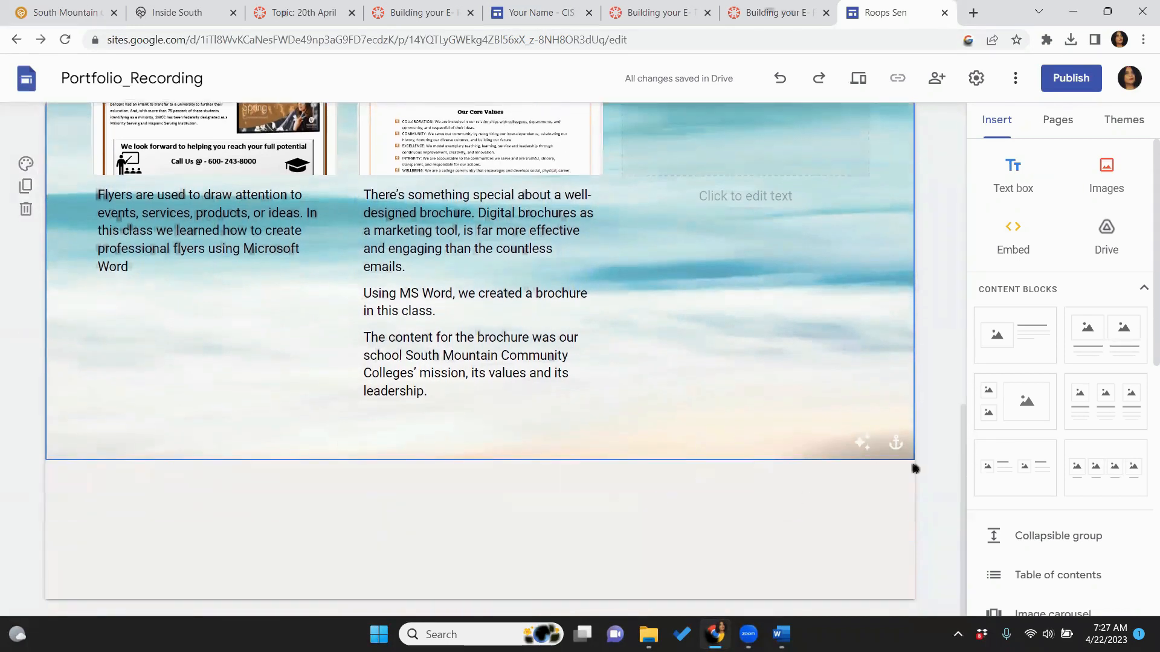
left_click(1087, 424)
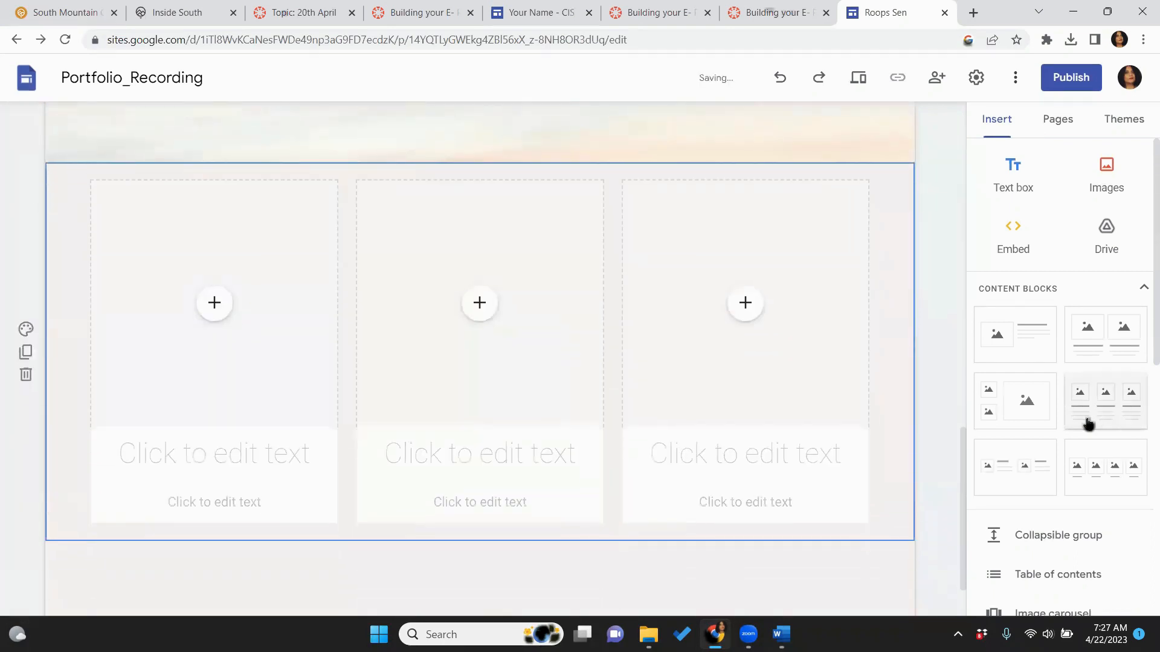
left_click_drag(965, 470, 1058, 301)
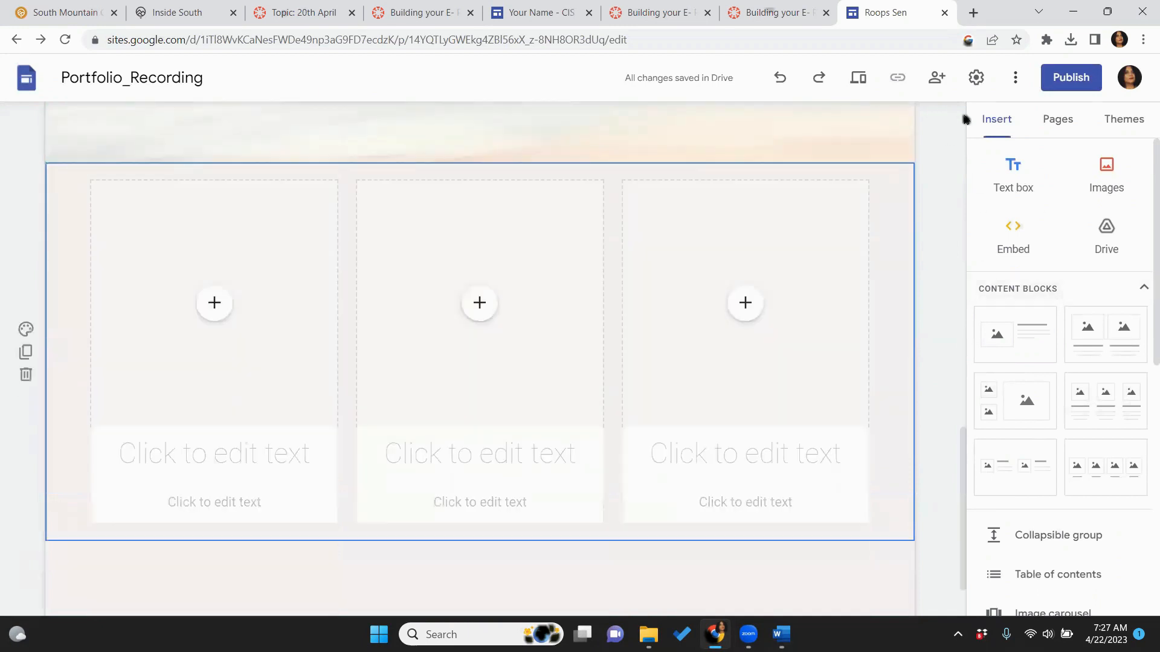
Preview the Home, About Me, Goals and Courses and Projects pages, then resume editing Courses and Projects
left_click(855, 80)
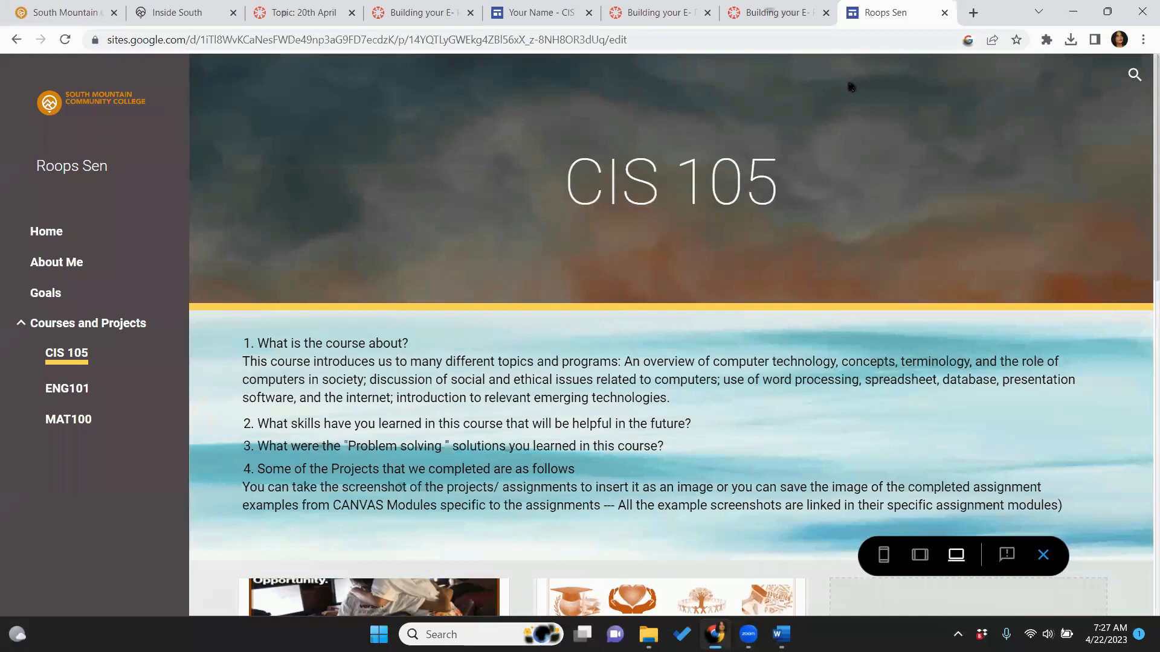
left_click(46, 235)
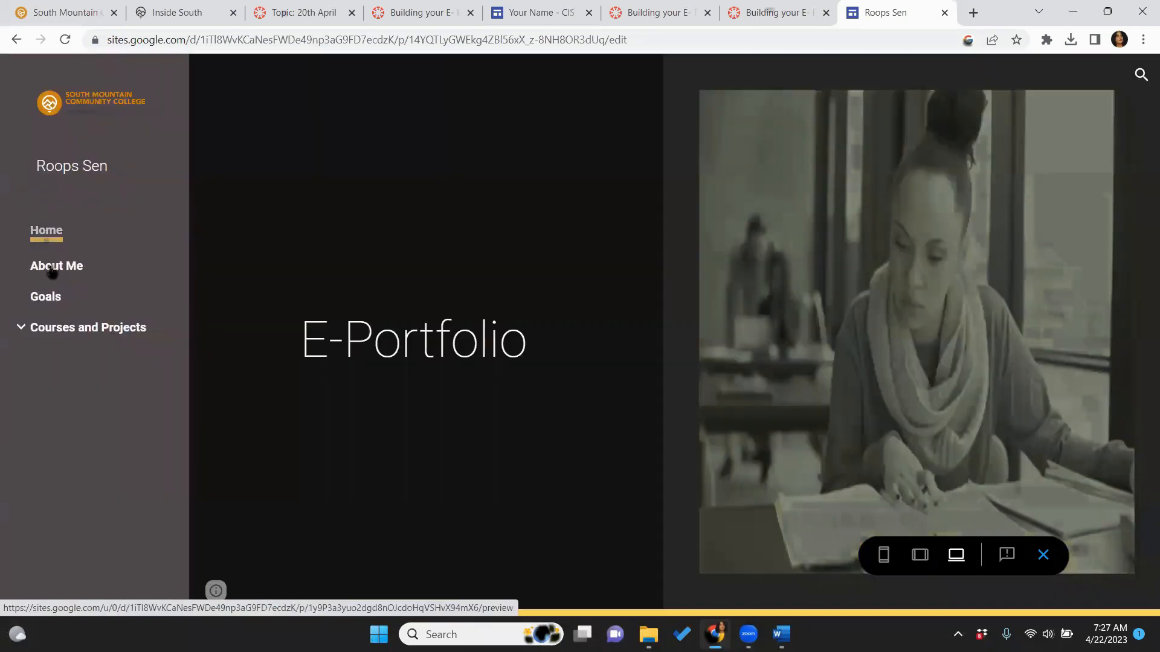
left_click(51, 269)
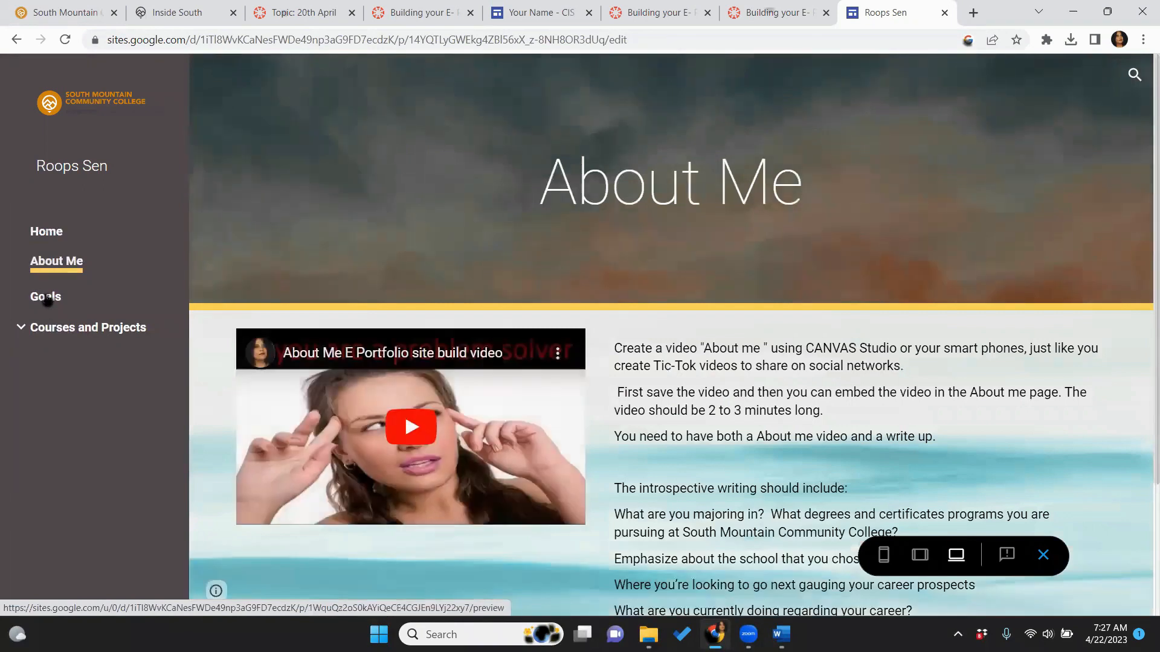
left_click(47, 299)
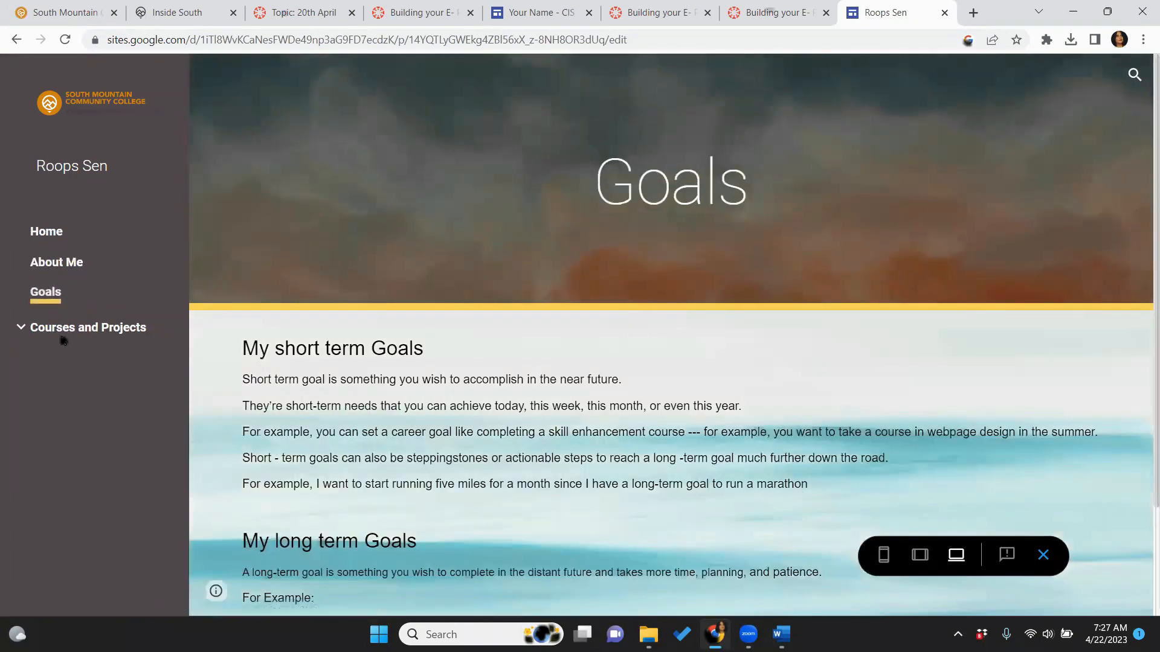
left_click(65, 336)
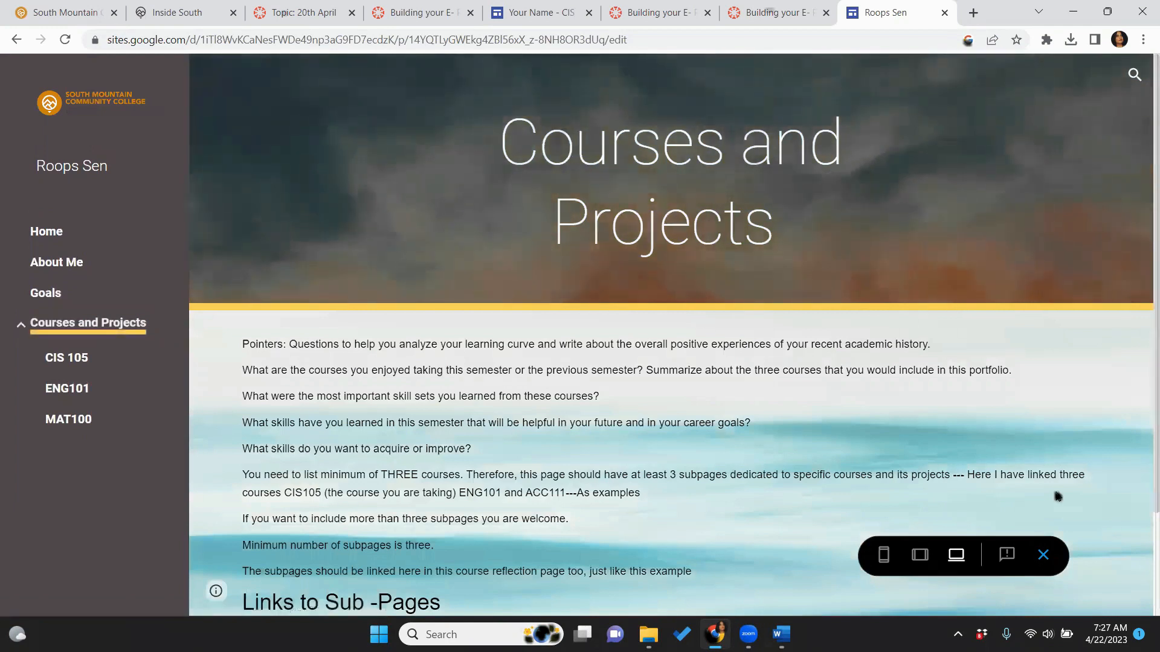
left_click(1042, 556)
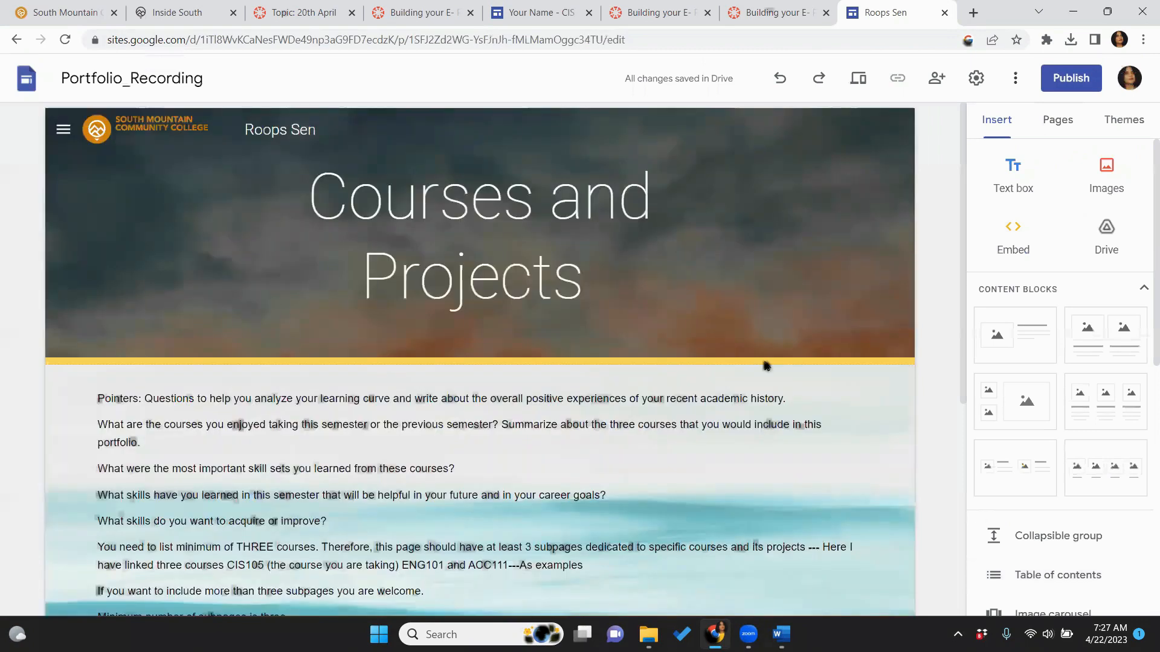
Edit the last Links to Sub-Pages entry, replacing 'ACC 111' with 'MAT100'
left_click_drag(963, 362, 996, 502)
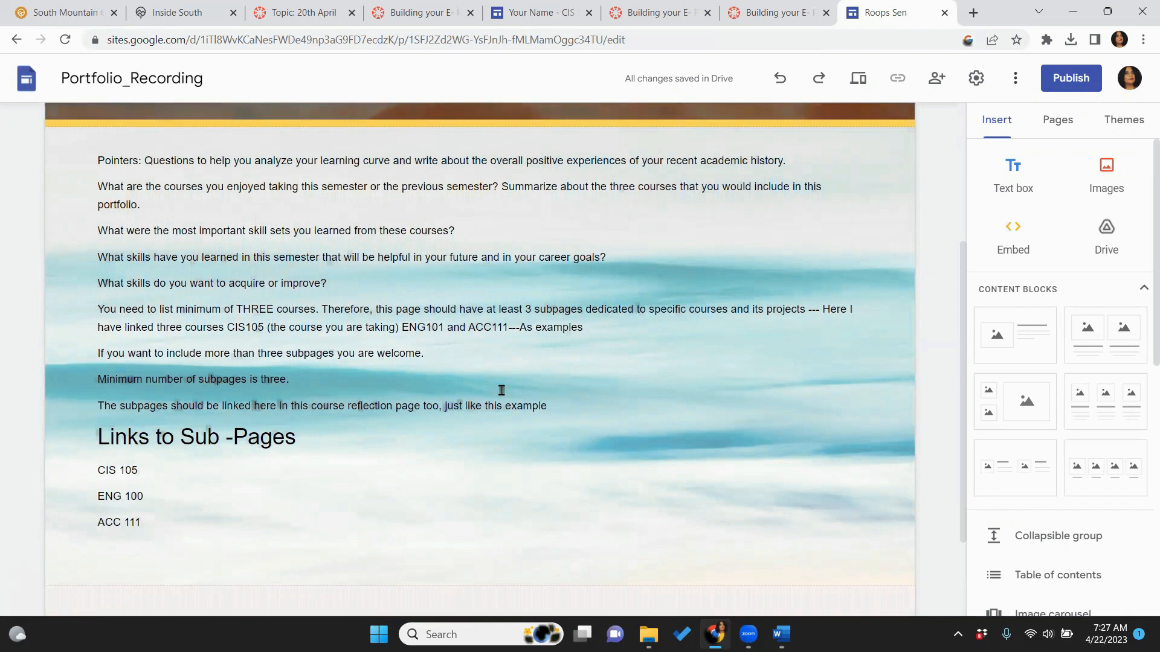
left_click(485, 402)
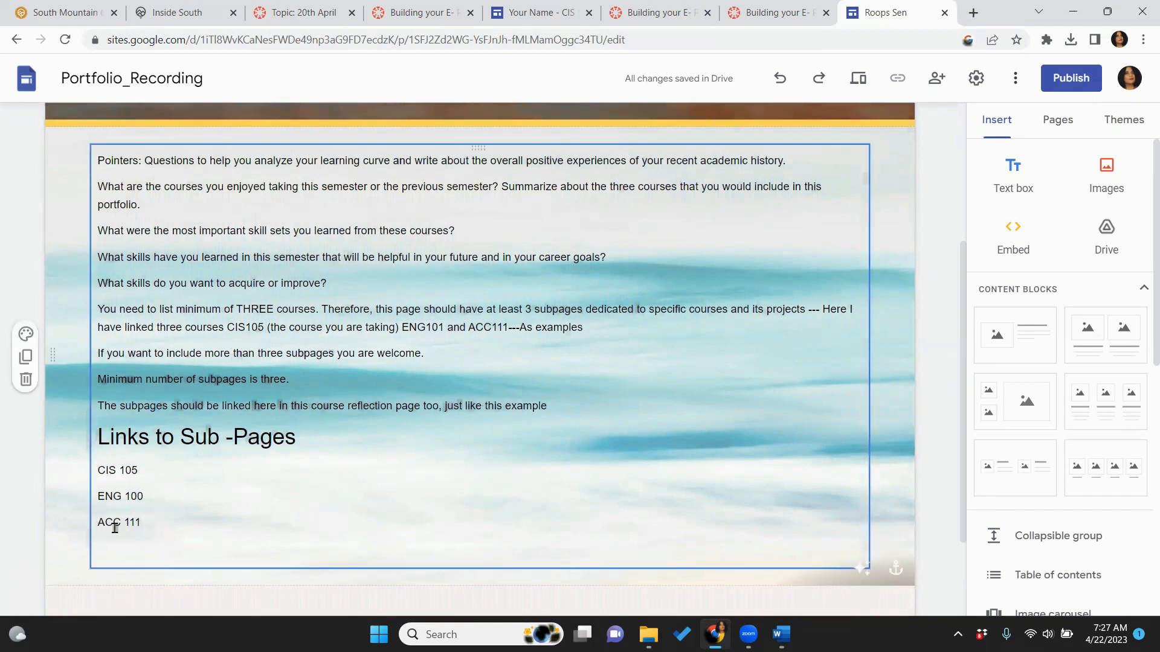
left_click_drag(140, 520, 128, 520)
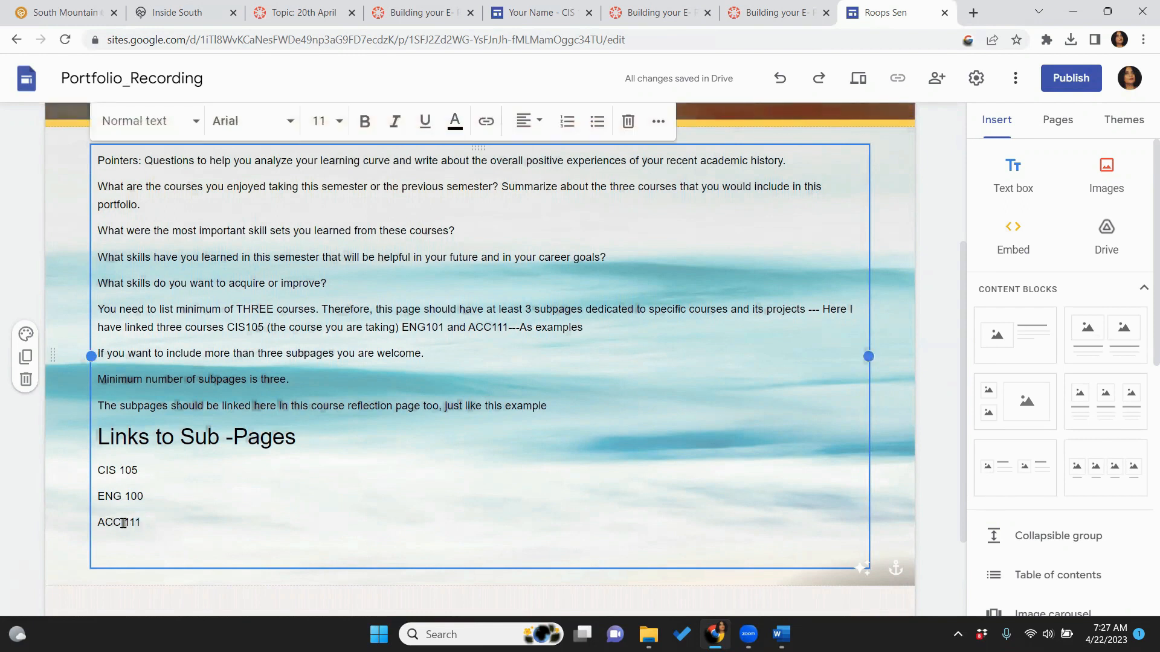
key("BackSpace")
key("BackSpace")
key("BackSpace")
key("BackSpace")
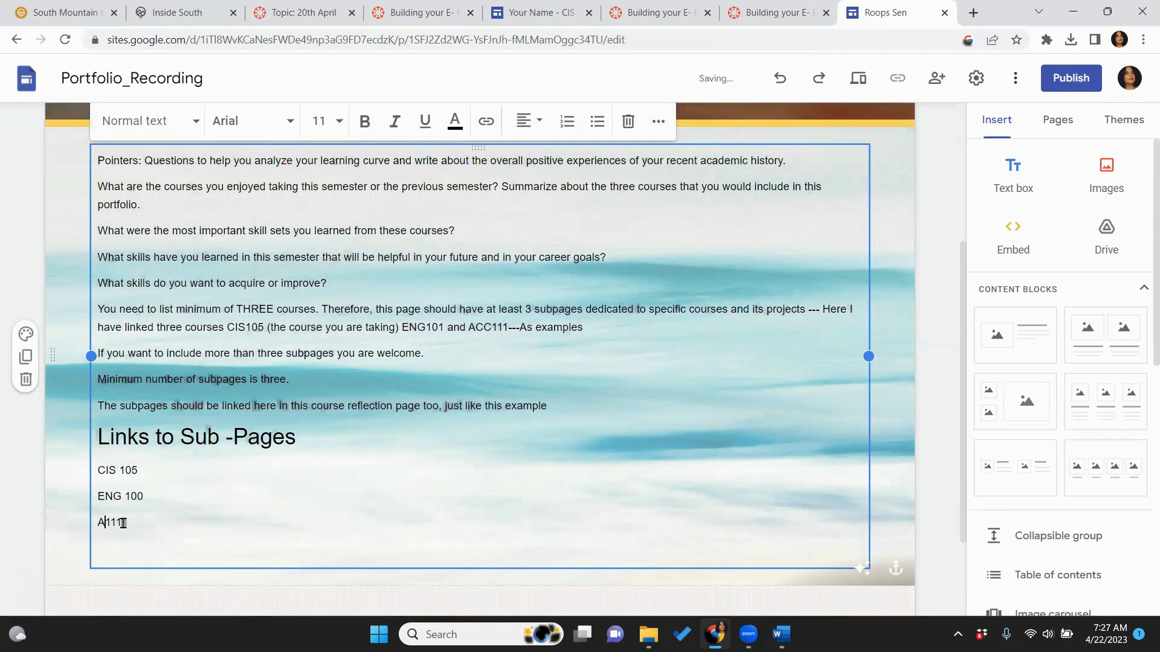
type("MAT100")
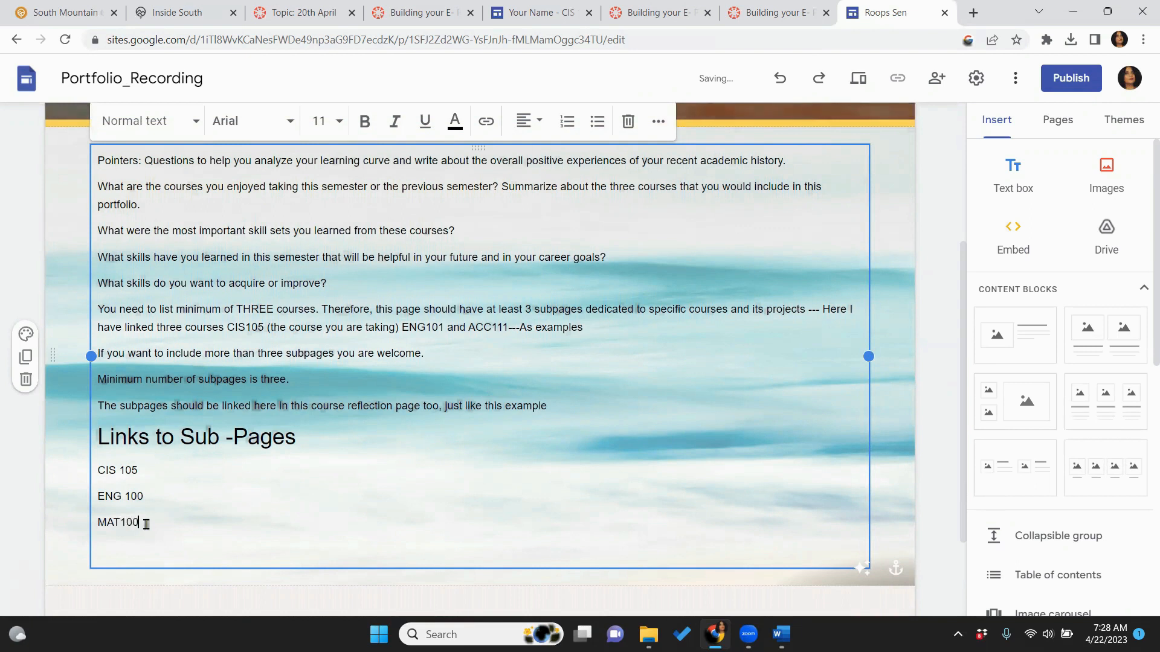
left_click(169, 588)
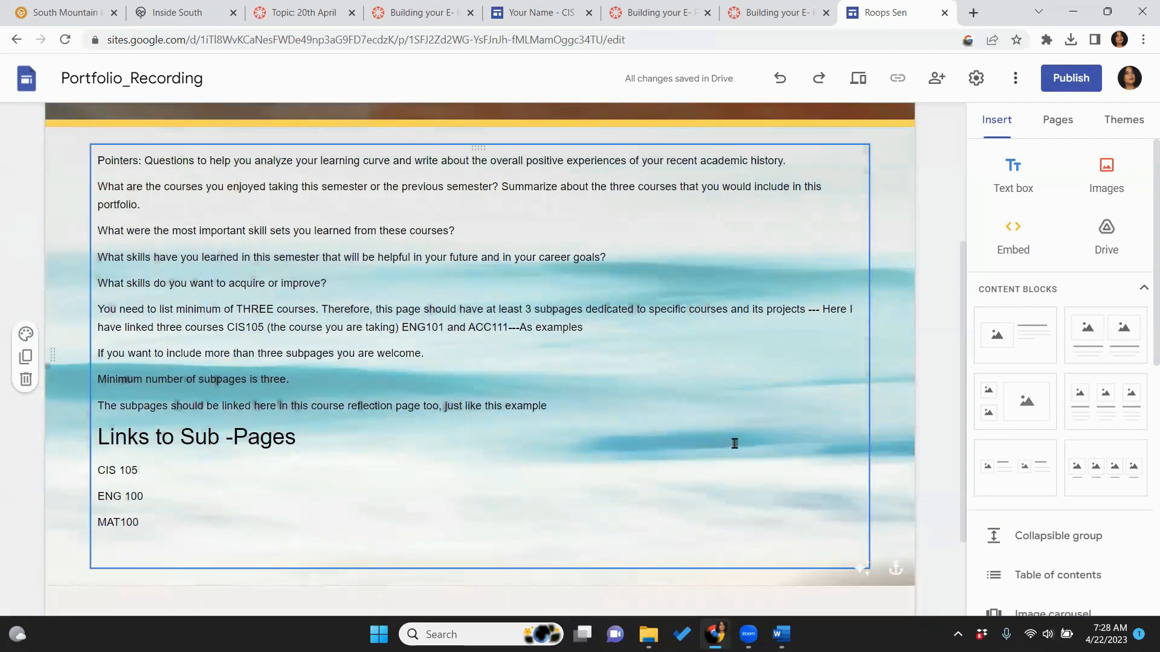
Hyperlink the 'CIS 105' text to the site's CIS 105 page from the This site list
left_click_drag(144, 468, 97, 470)
left_click(89, 477)
left_click(140, 469)
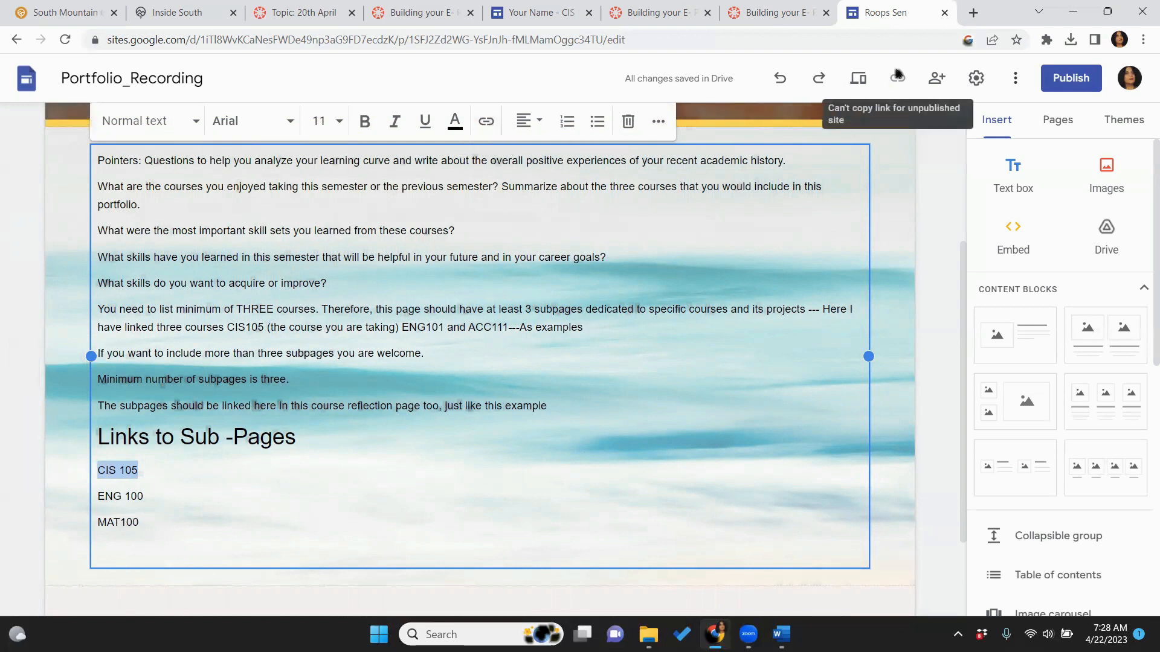
left_click(484, 134)
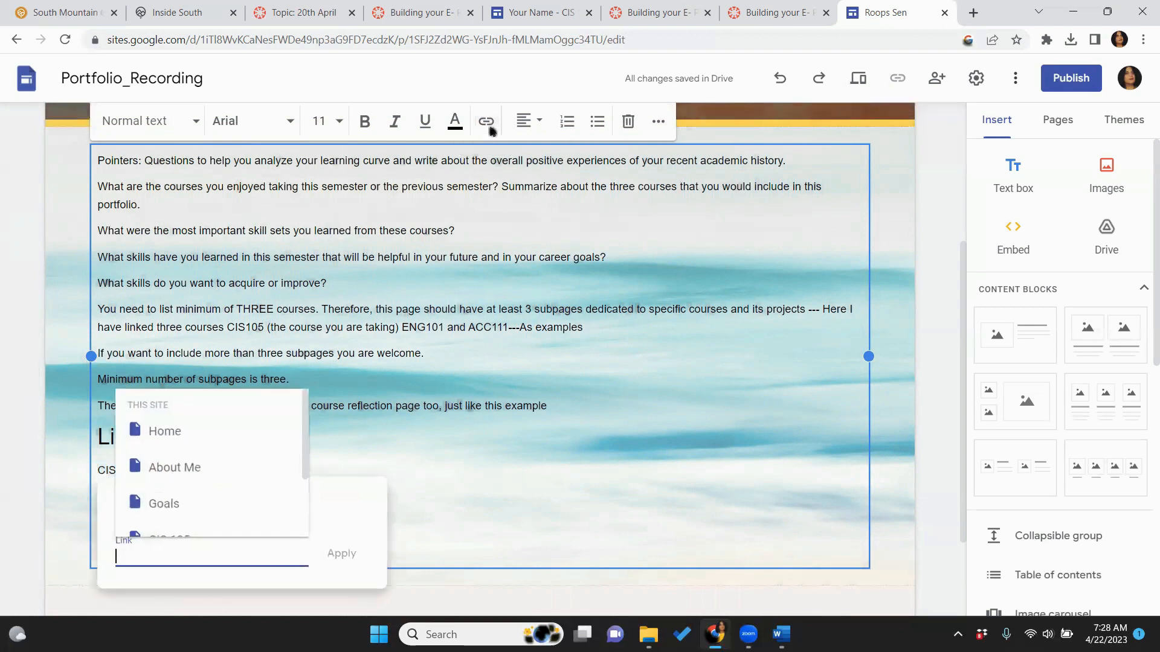
left_click_drag(306, 461, 307, 493)
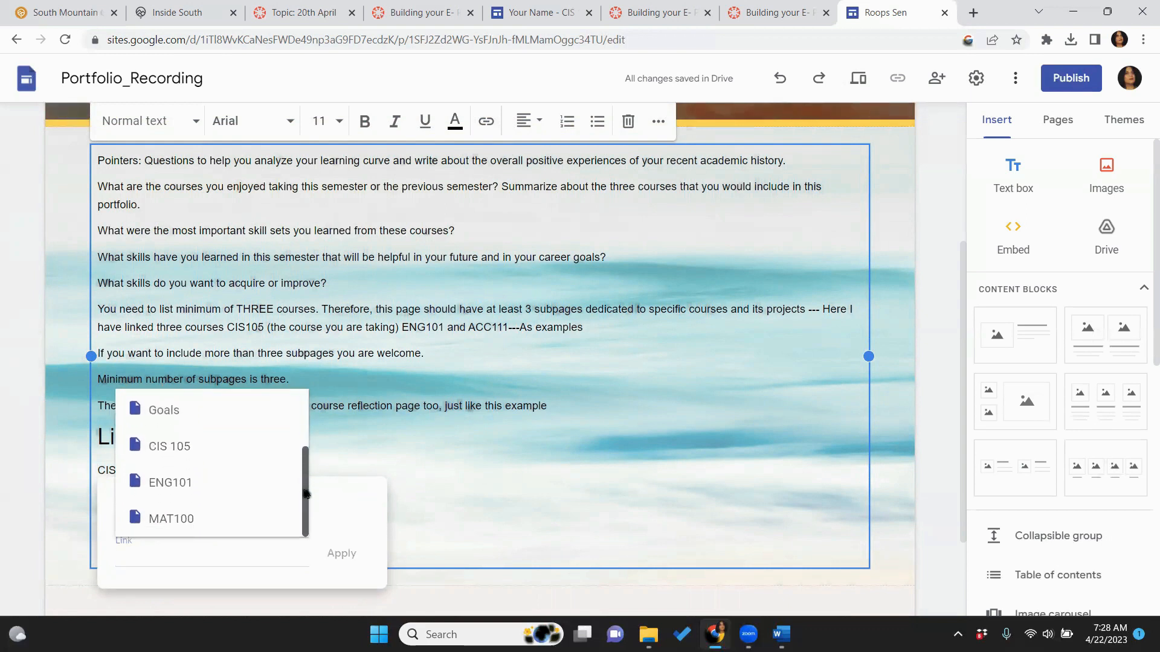
left_click(188, 453)
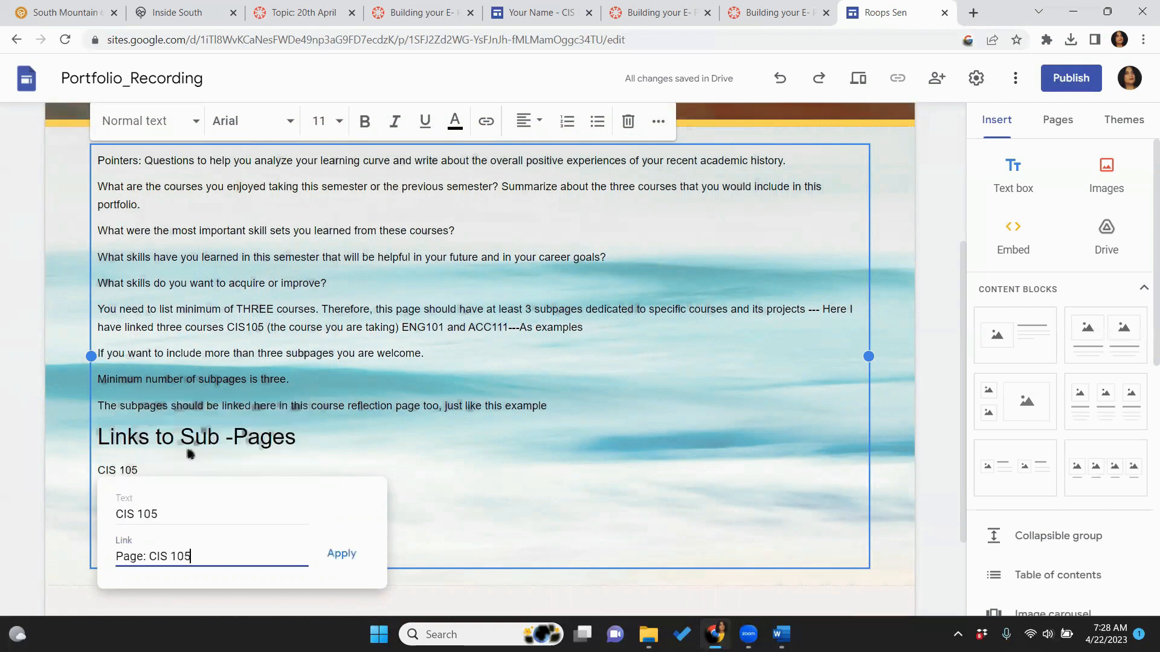
left_click(336, 555)
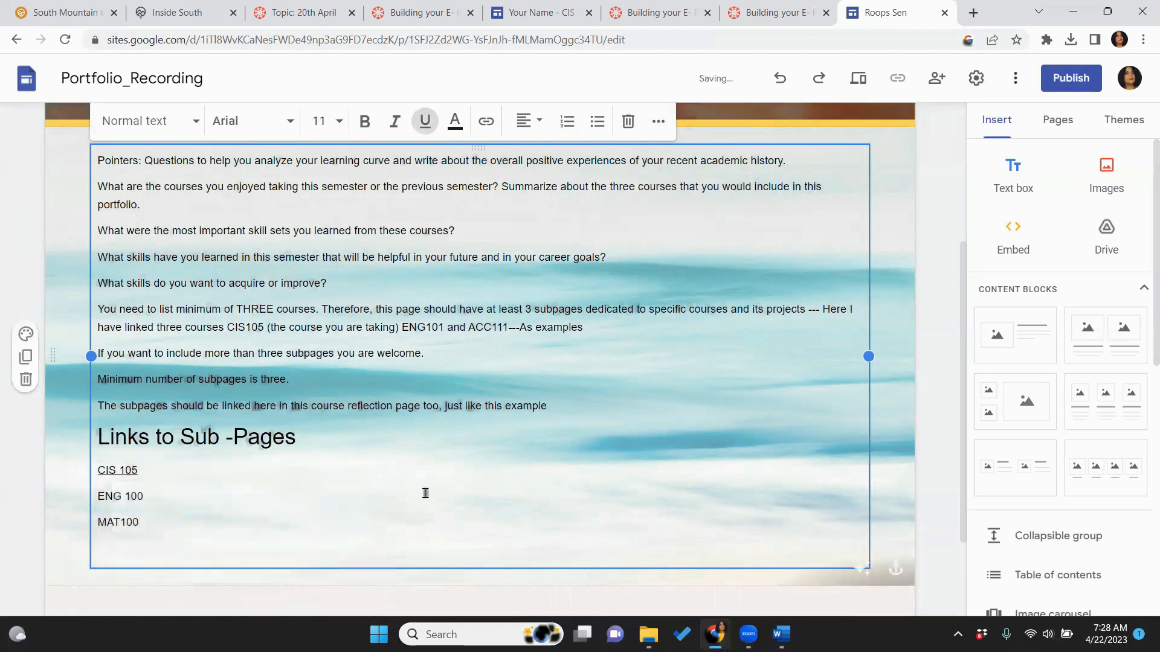
Preview the Courses and Projects page and follow the CIS 105 link to its subpage
left_click(863, 84)
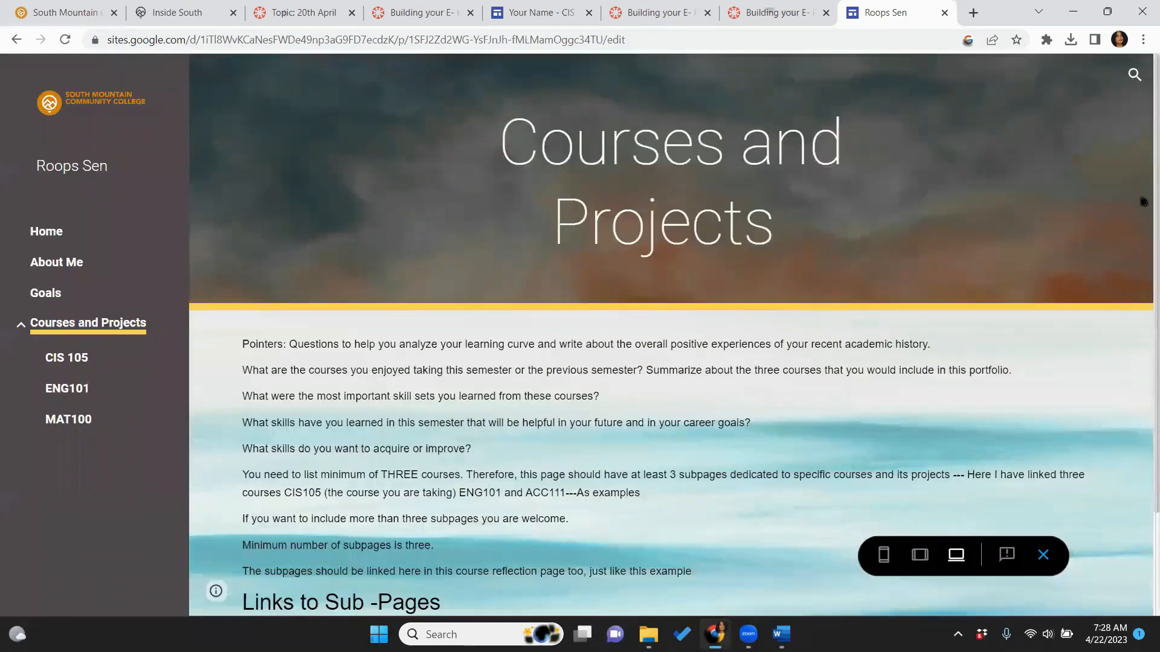
scroll(247, 534, "down", 2)
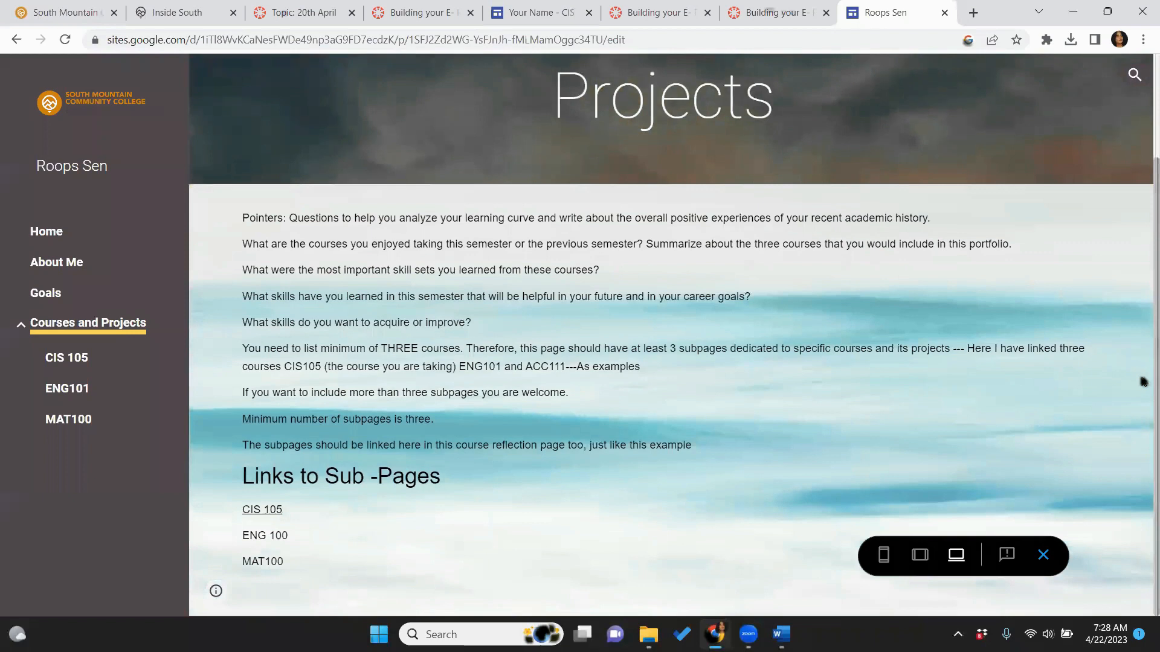
left_click(262, 512)
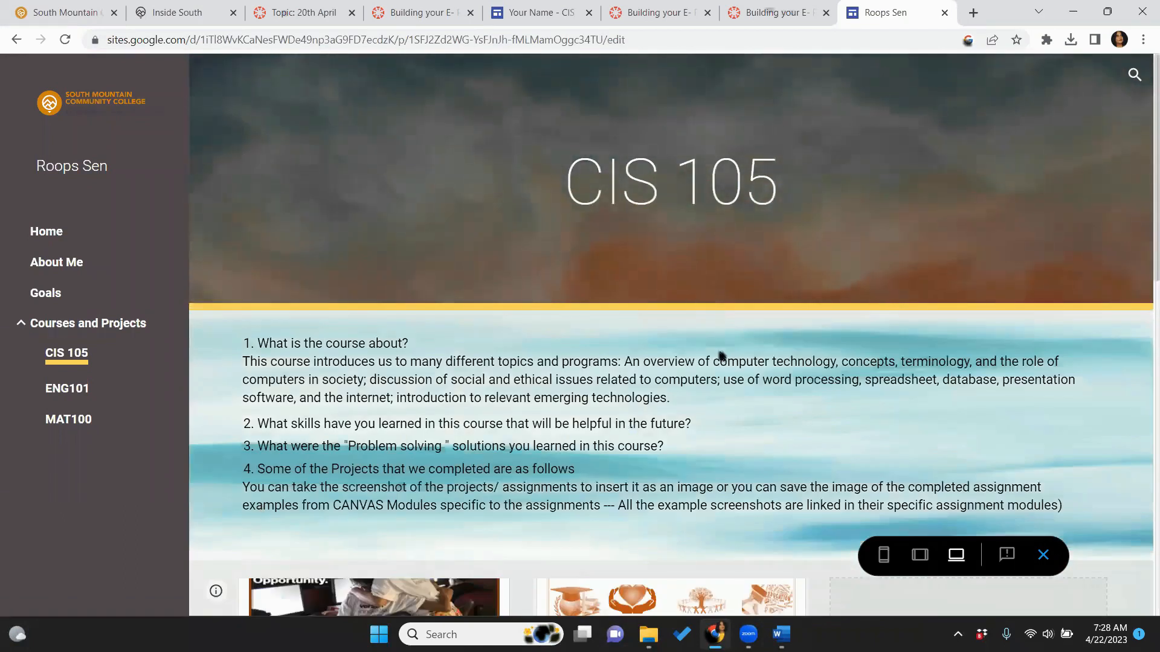
left_click_drag(1143, 274, 1142, 481)
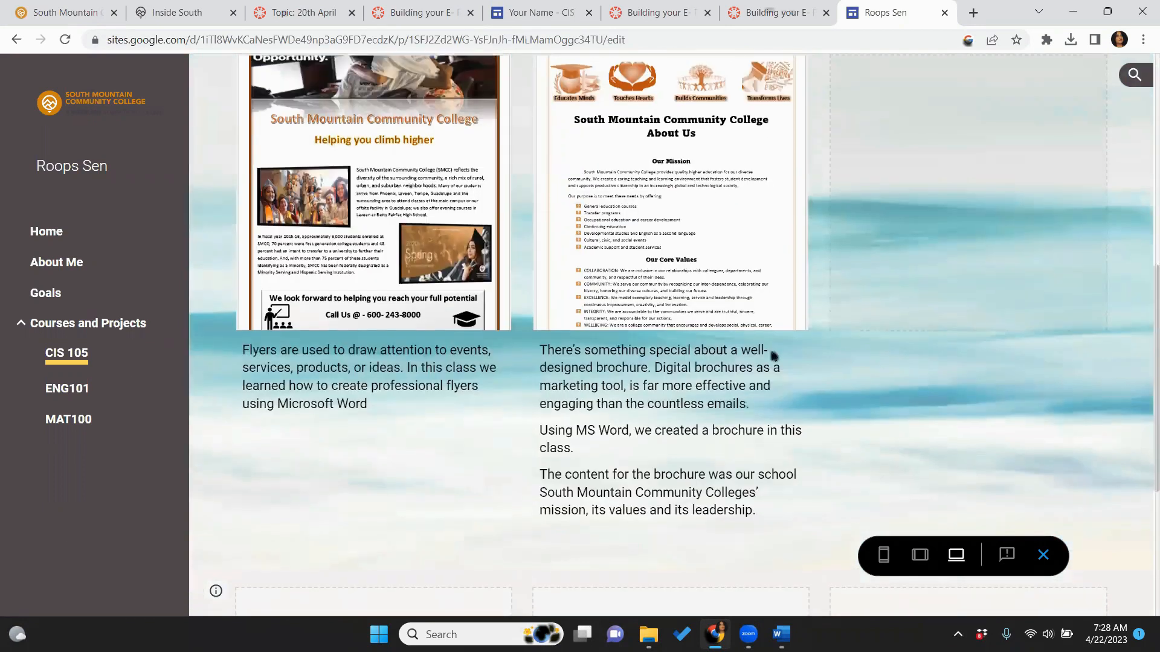
Go back to Courses and Projects, reopen CIS 105, then view the example portfolio's CIS 105 page
left_click(66, 354)
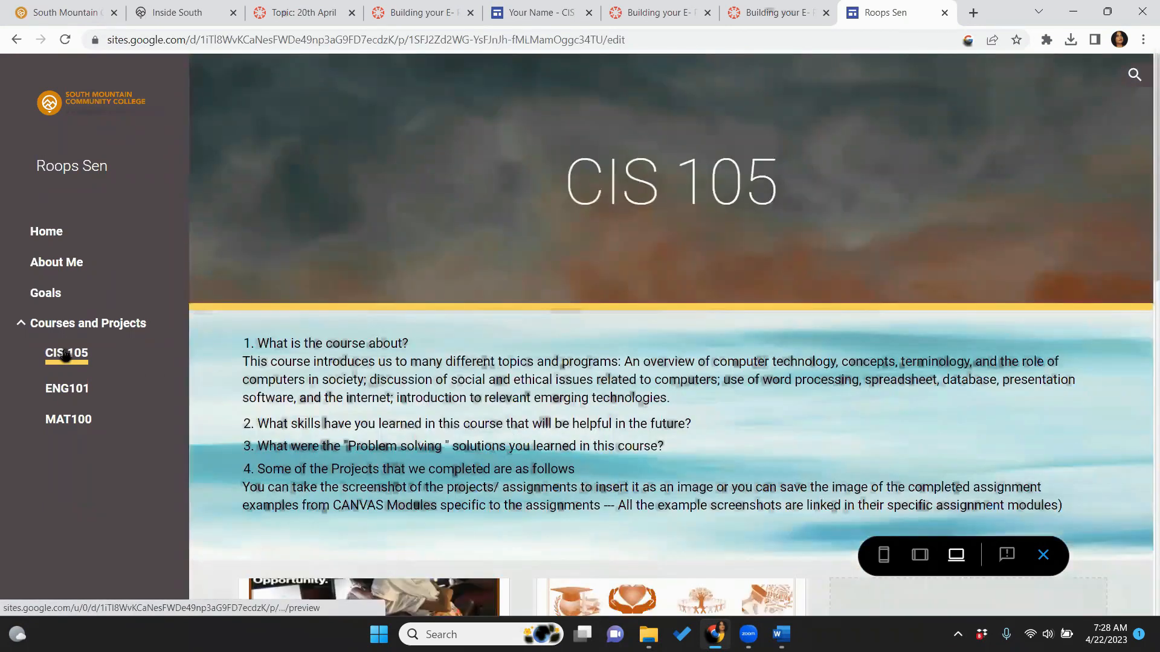
left_click(84, 325)
left_click(74, 358)
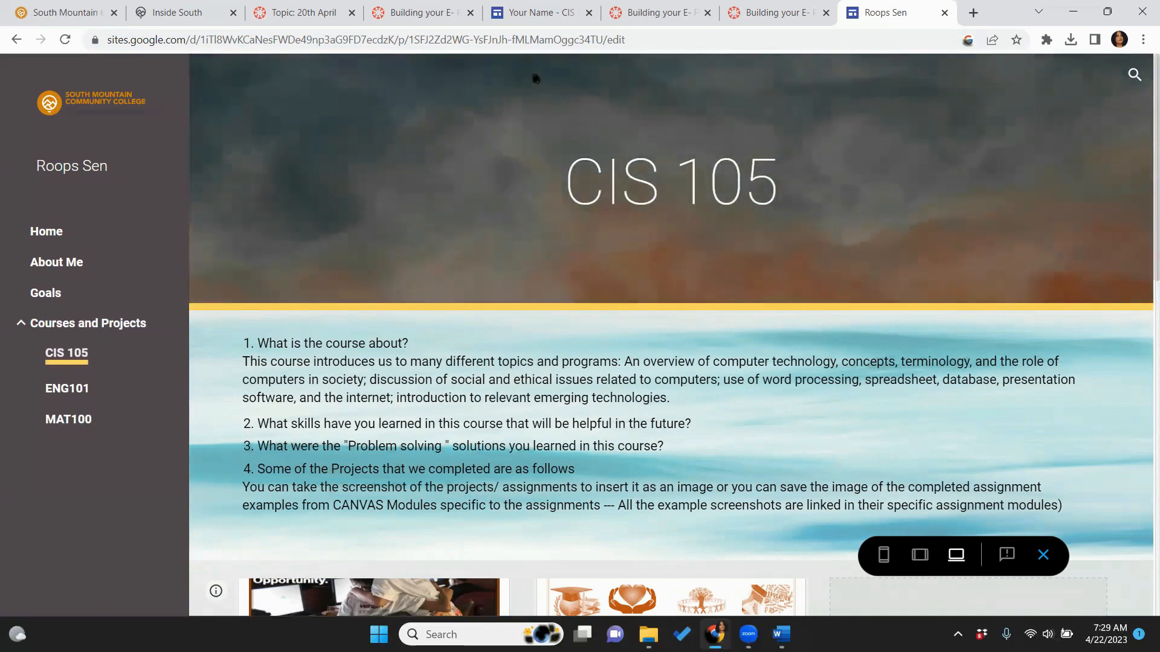
left_click(547, 20)
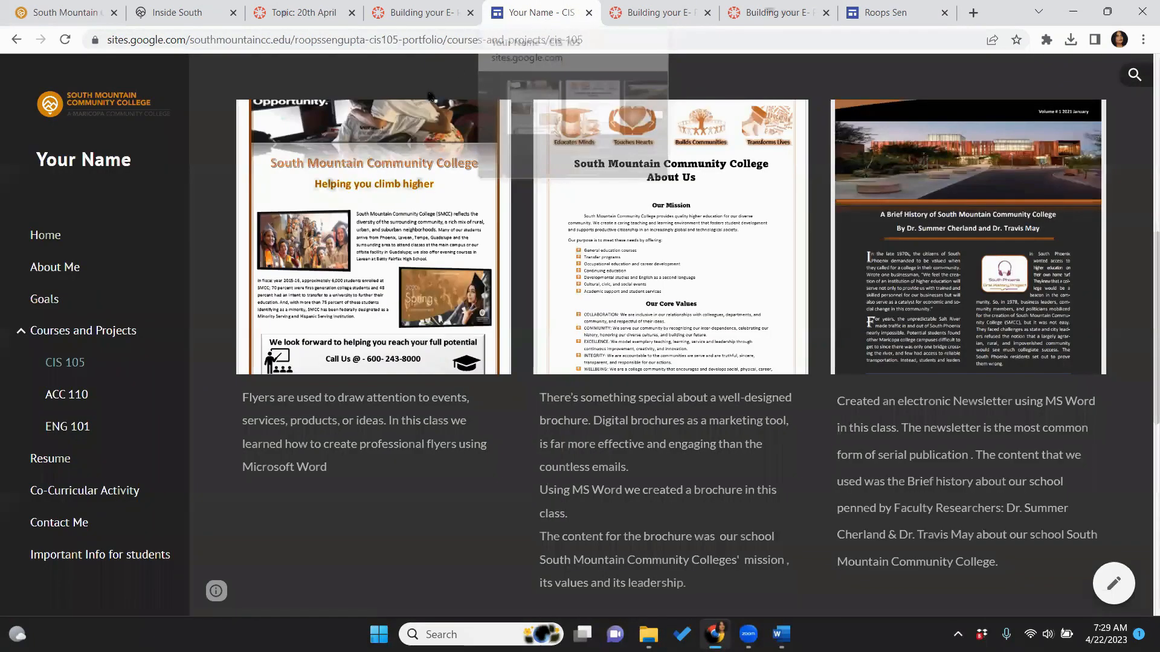
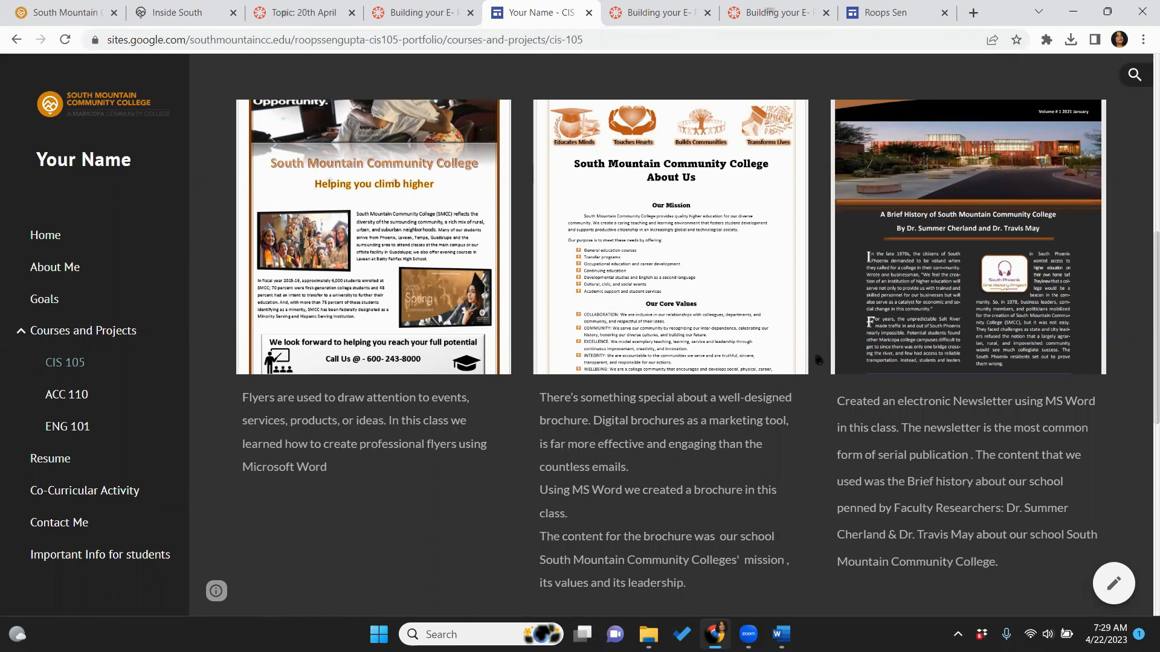
Scroll the example CIS 105 page, go to its Home, then switch to your own portfolio's tab
scroll(1143, 506, "down", 3)
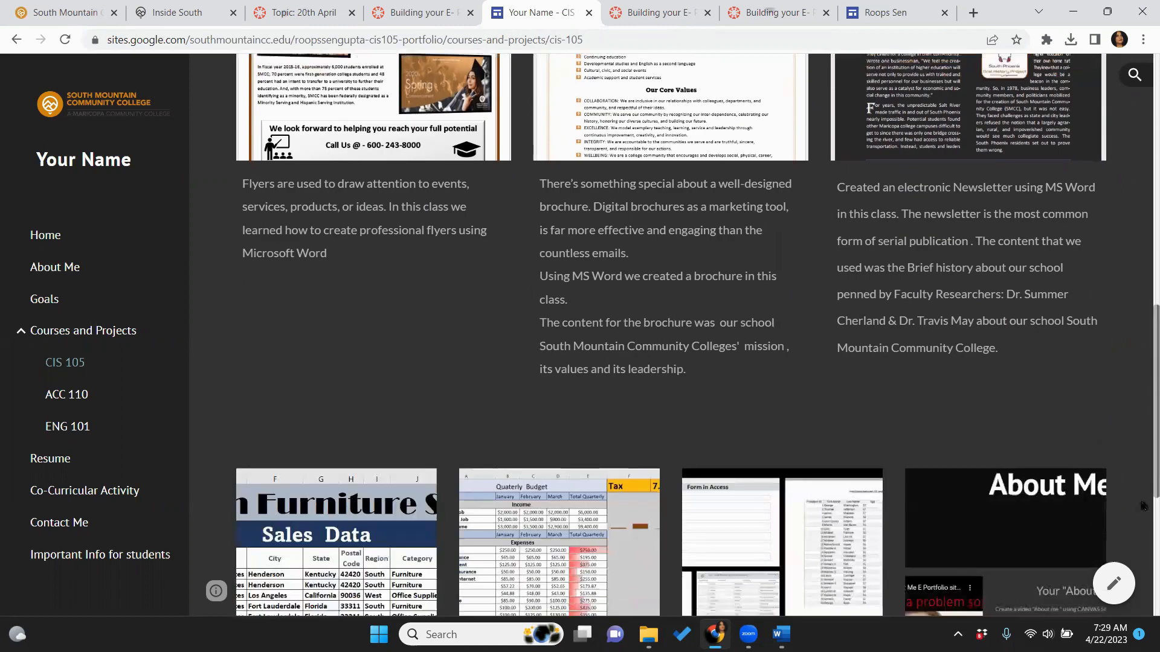
scroll(1143, 506, "down", 3)
scroll(1143, 325, "up", 8)
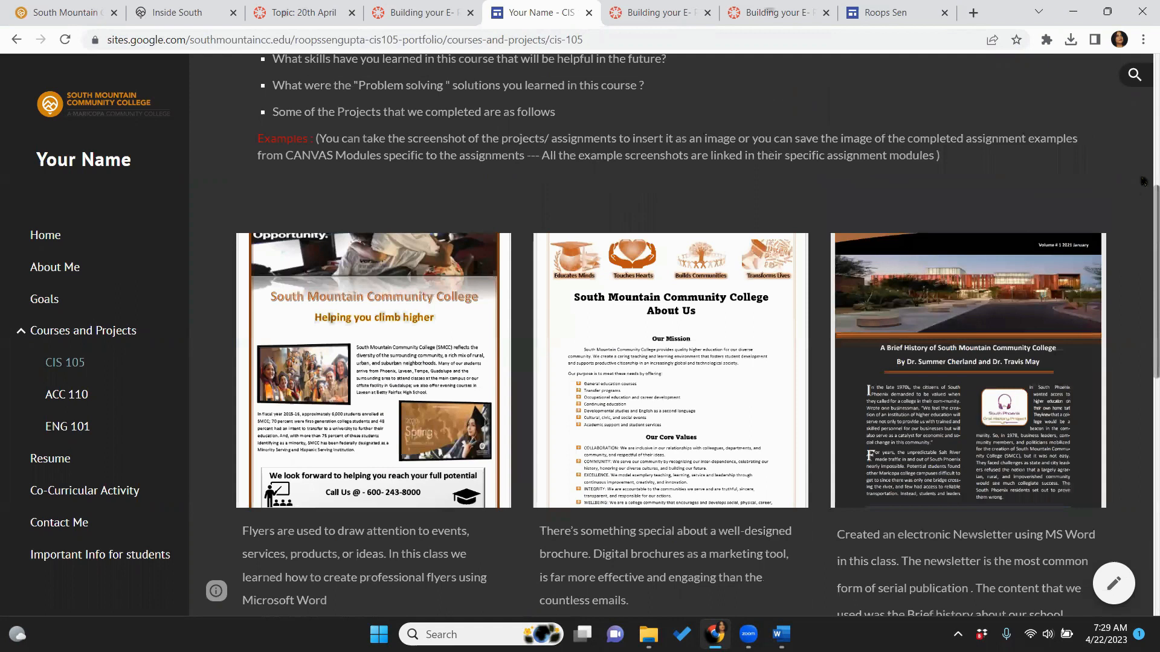
scroll(1143, 181, "up", 6)
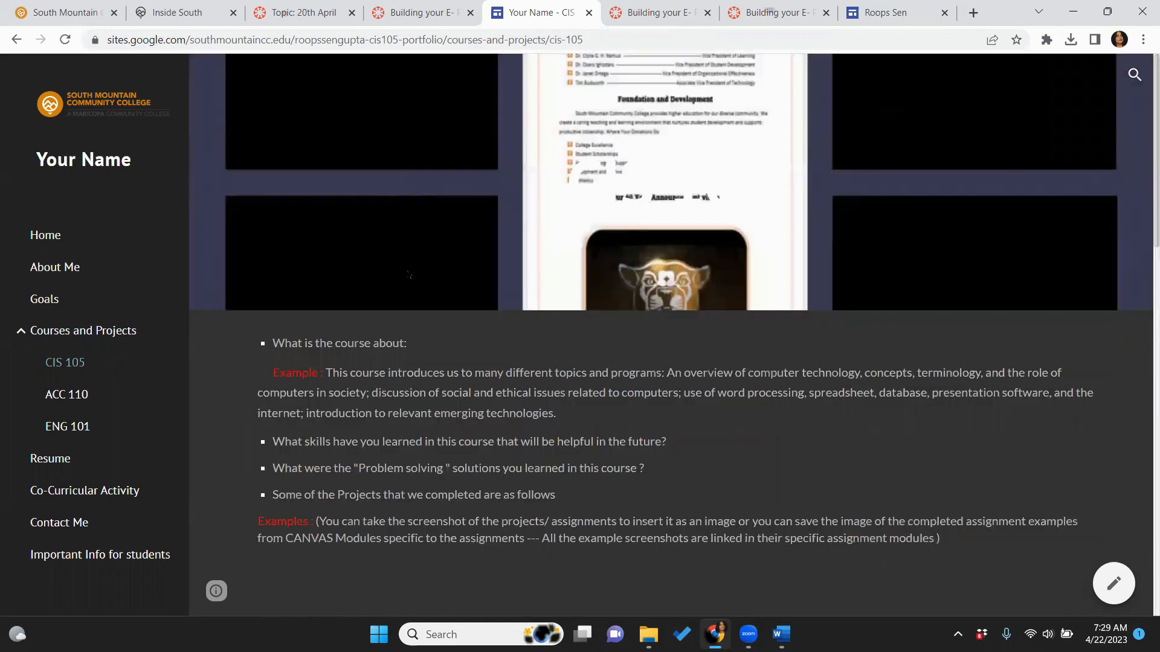
left_click(45, 235)
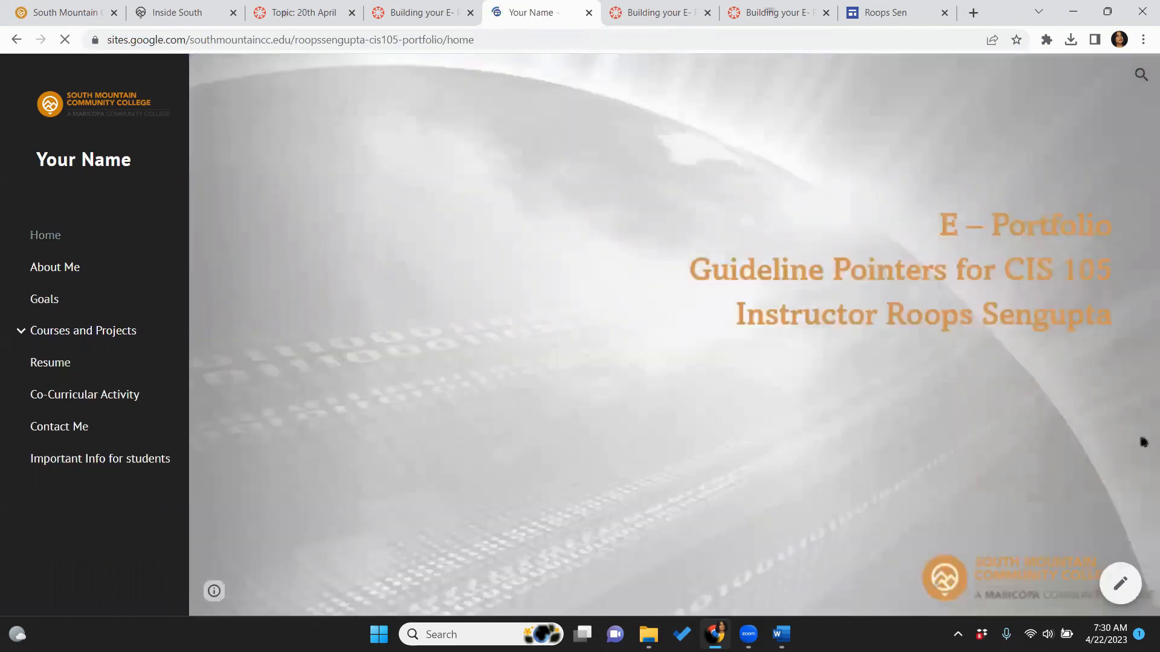
left_click(883, 22)
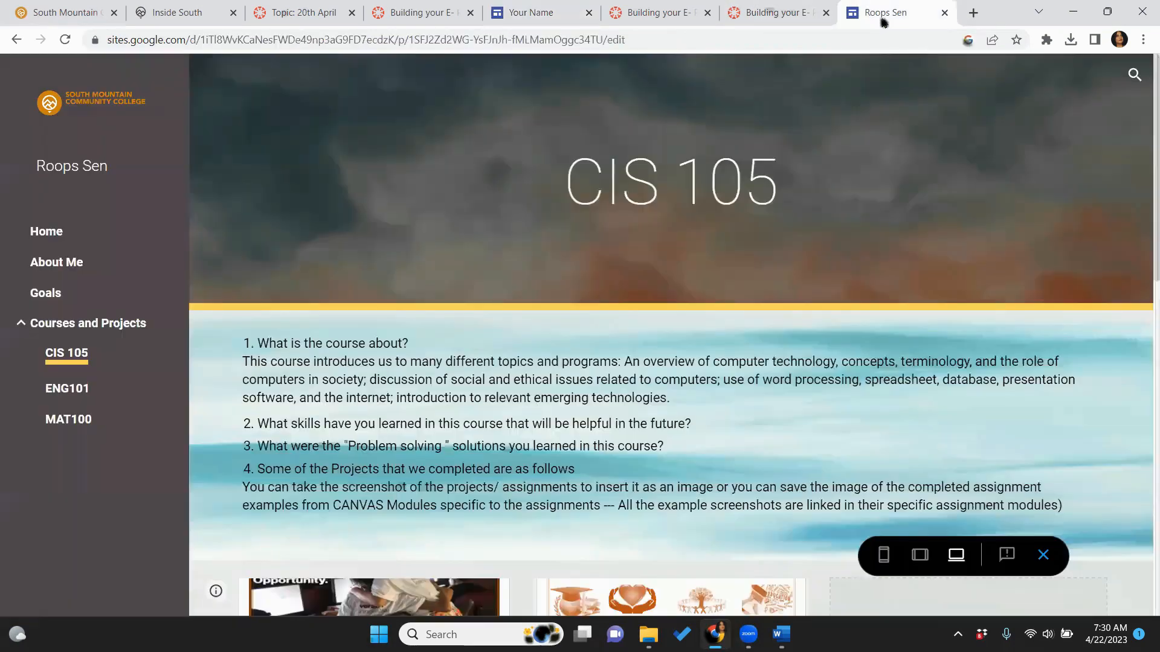
Exit preview and create a new top-level page named 'Resume' from the Pages list
left_click(1045, 556)
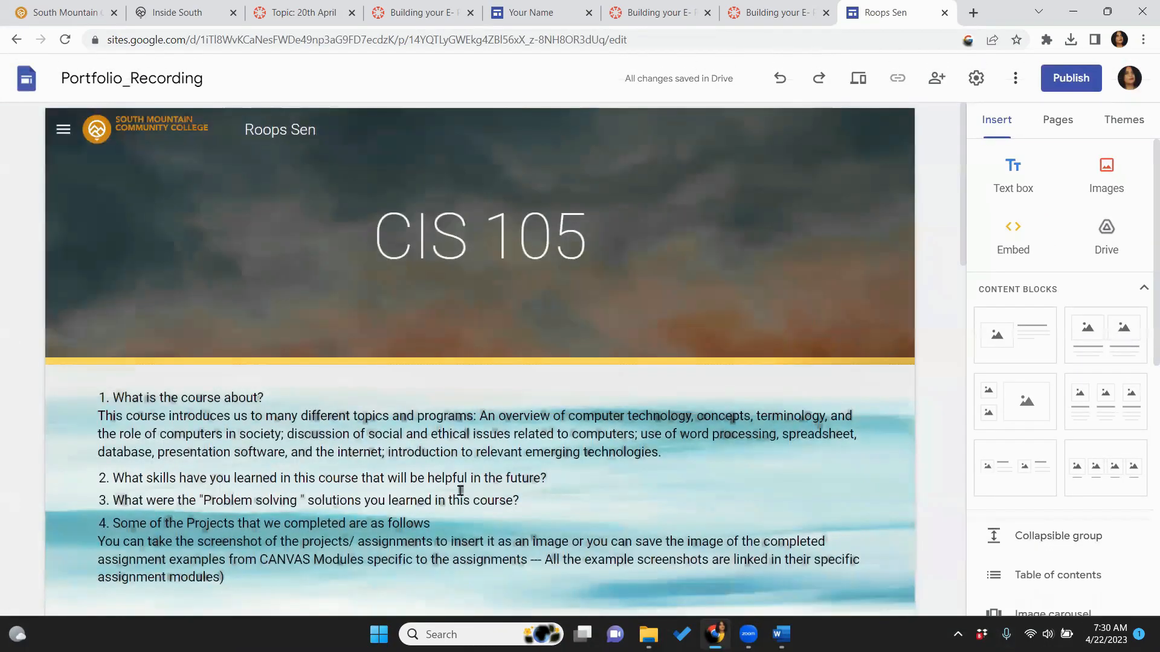
left_click(1057, 119)
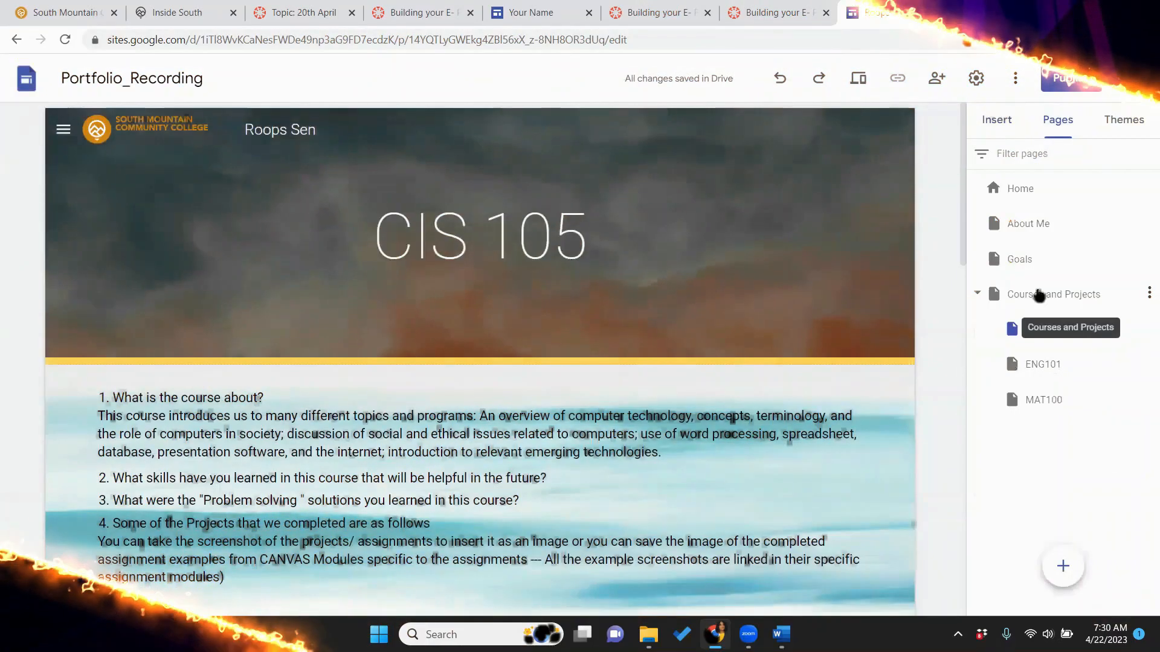
left_click(1032, 299)
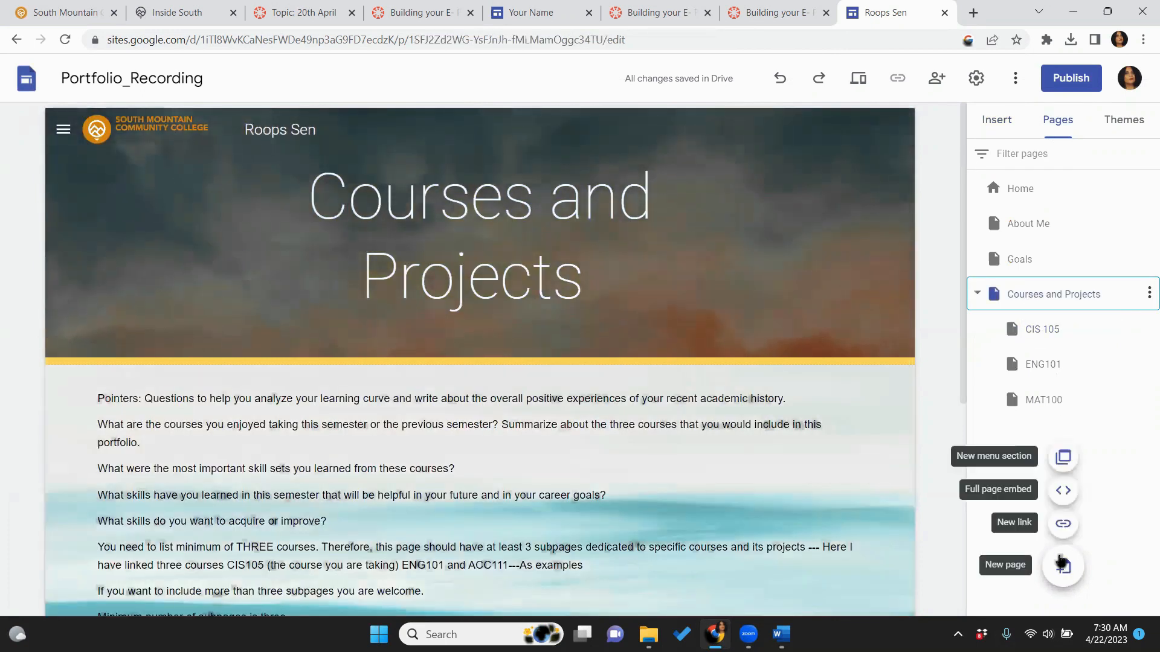
left_click(1061, 565)
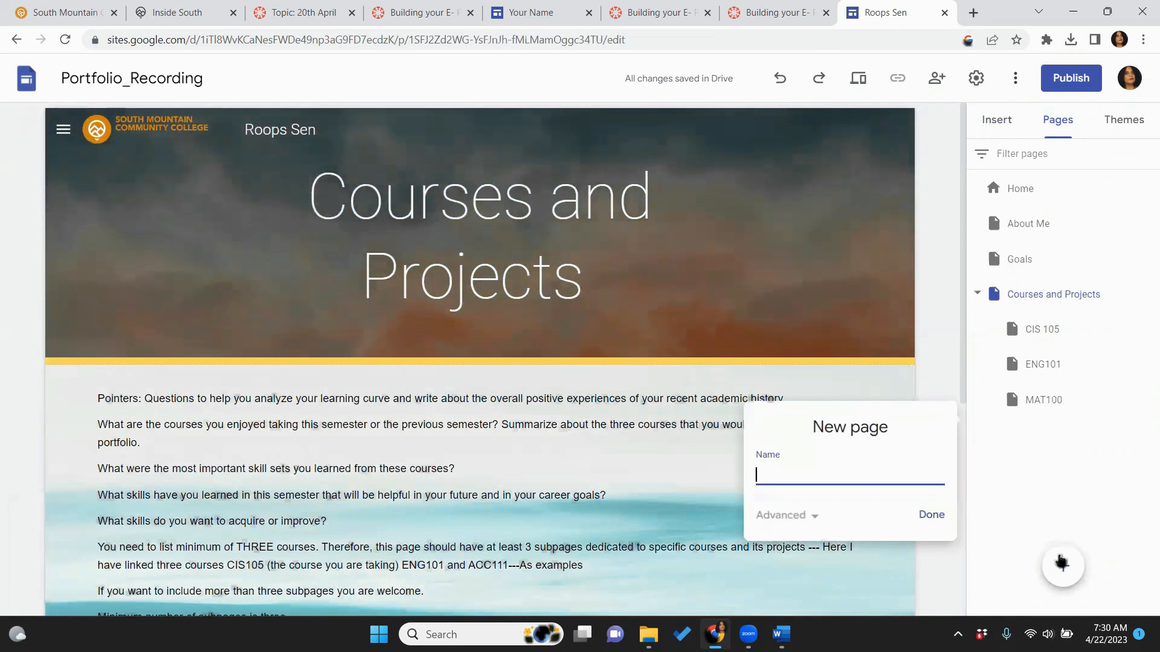
type("R")
key("Caps_Lock")
type("esume")
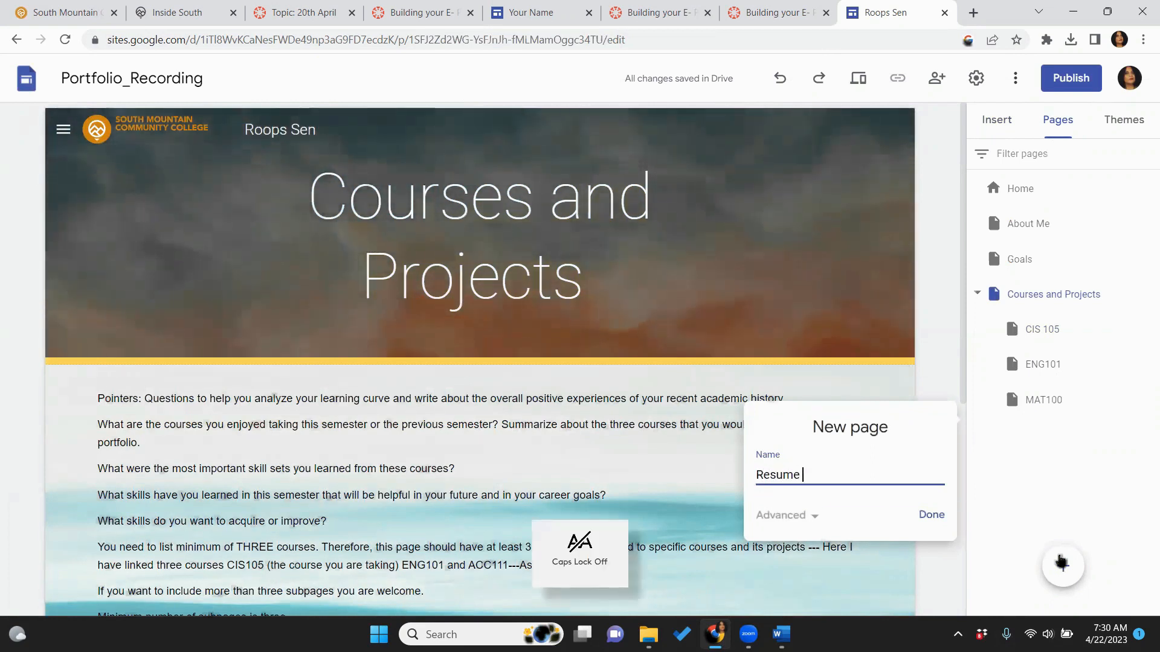
left_click(935, 514)
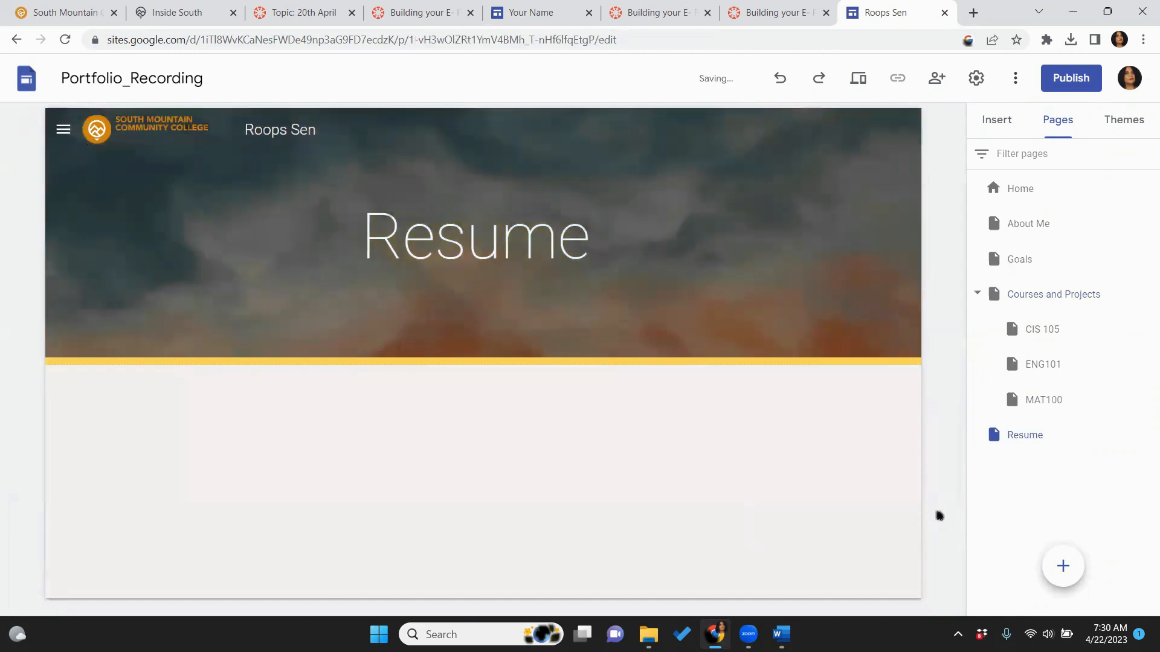
mouse_move(686, 191)
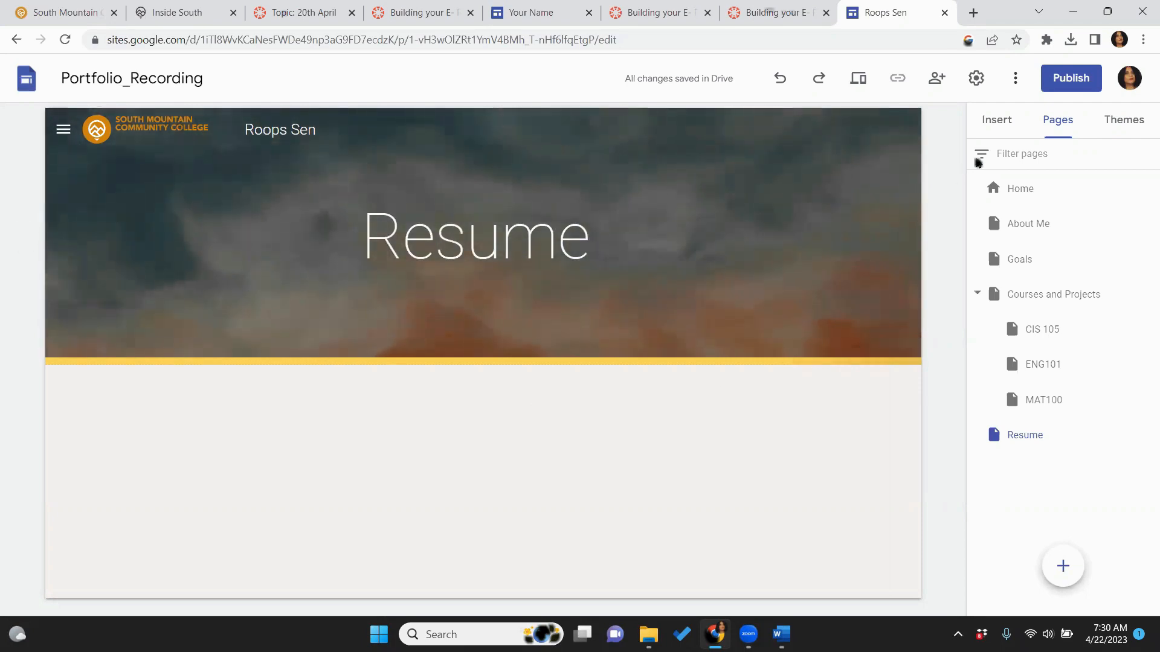
Insert an empty text box below the Resume page header
left_click(998, 128)
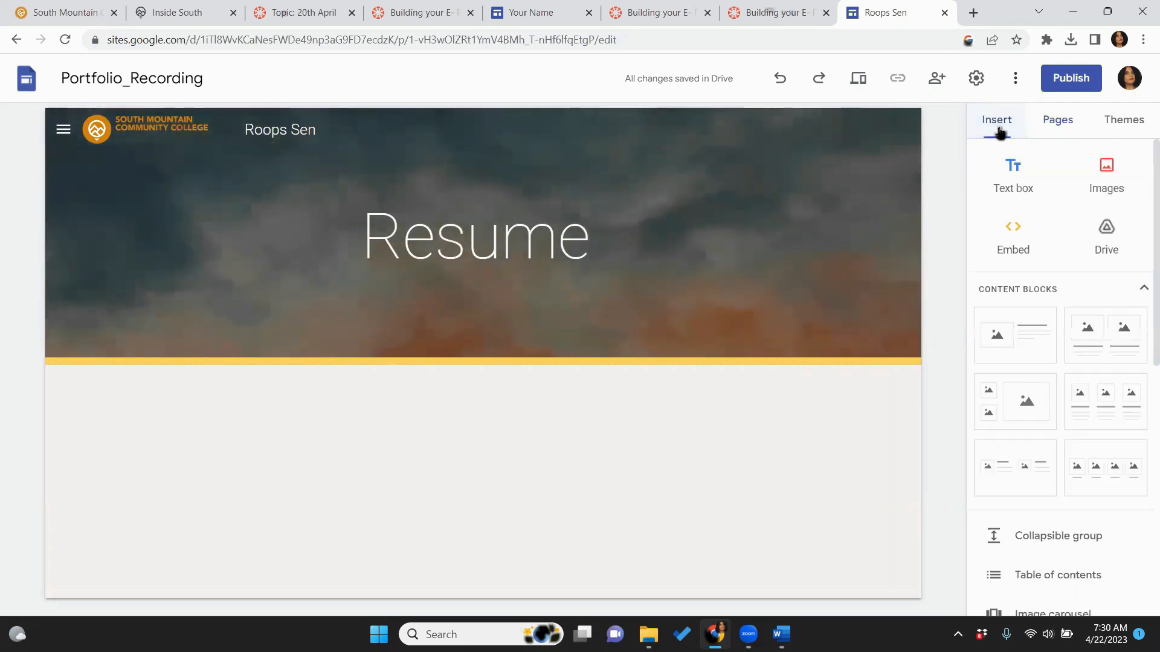
left_click(1004, 180)
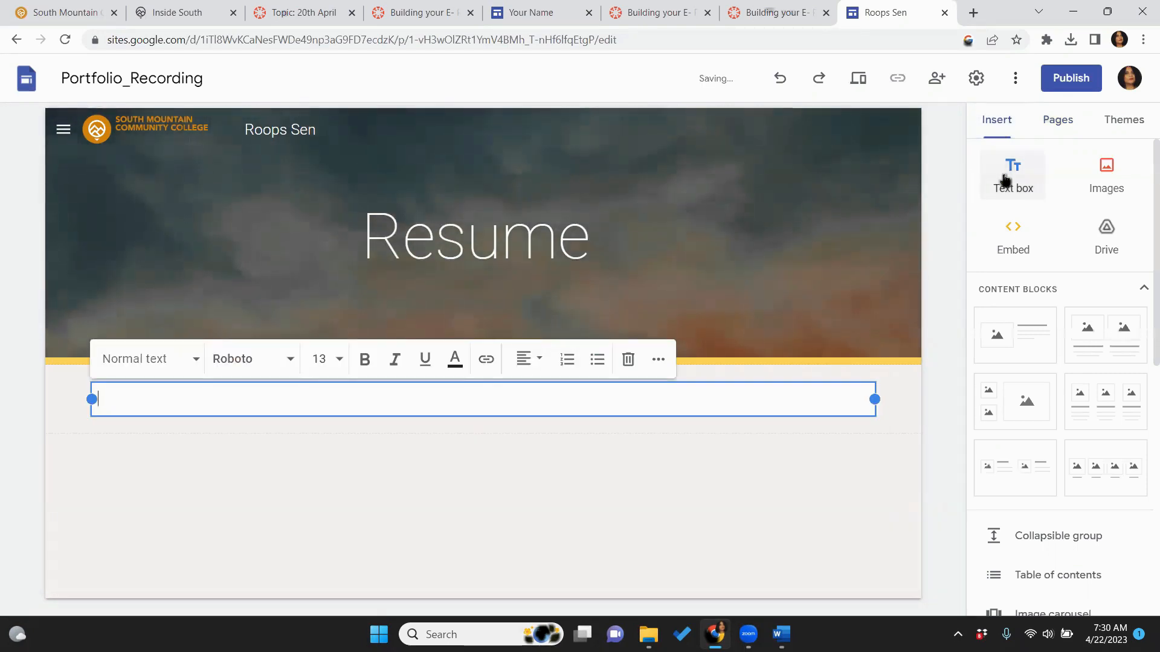
scroll(1144, 456, "down", 5)
scroll(1144, 456, "down", 2)
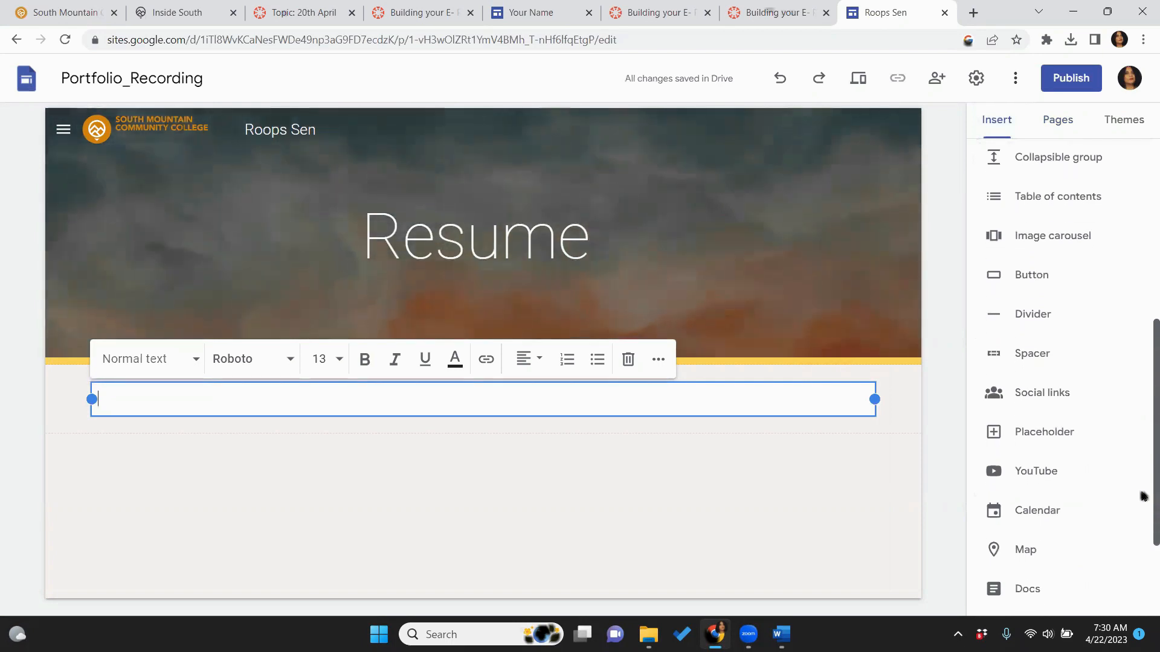
scroll(1142, 532, "down", 3)
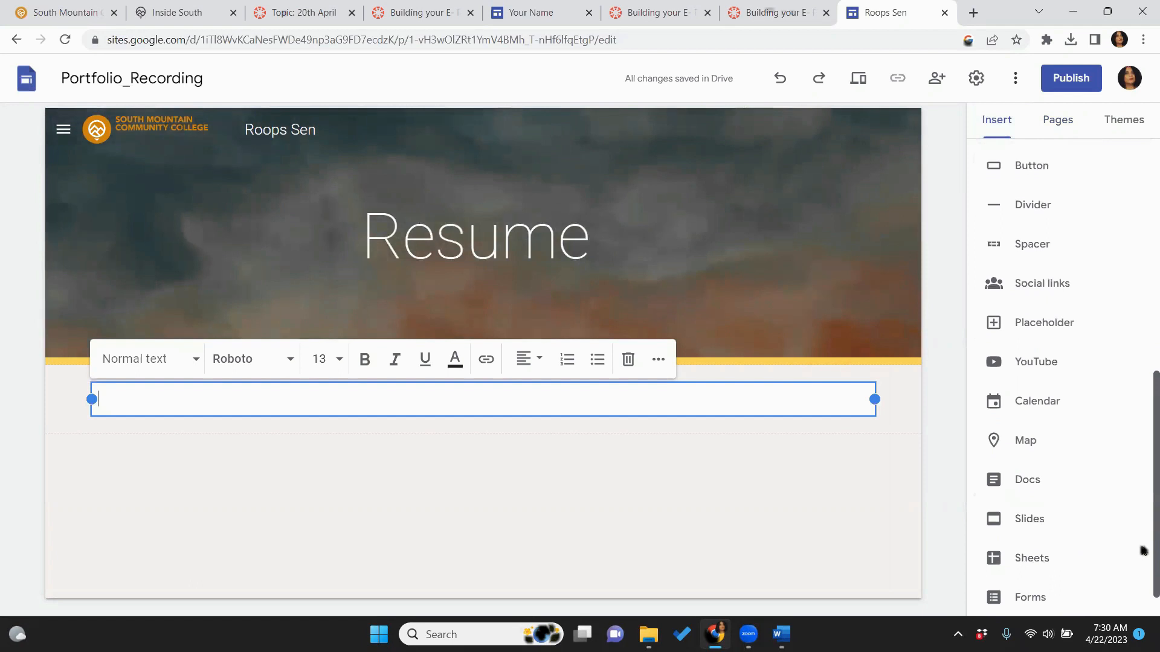
Embed the Mock Resume Google Doc onto the Resume page
left_click(1143, 561)
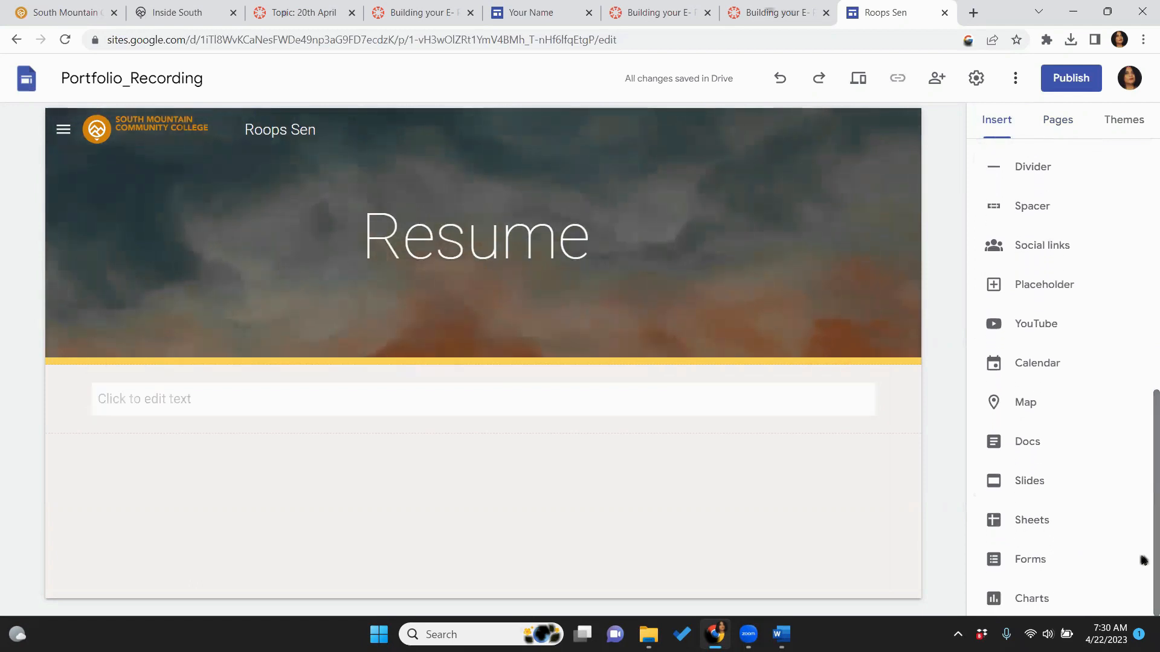
left_click(1033, 442)
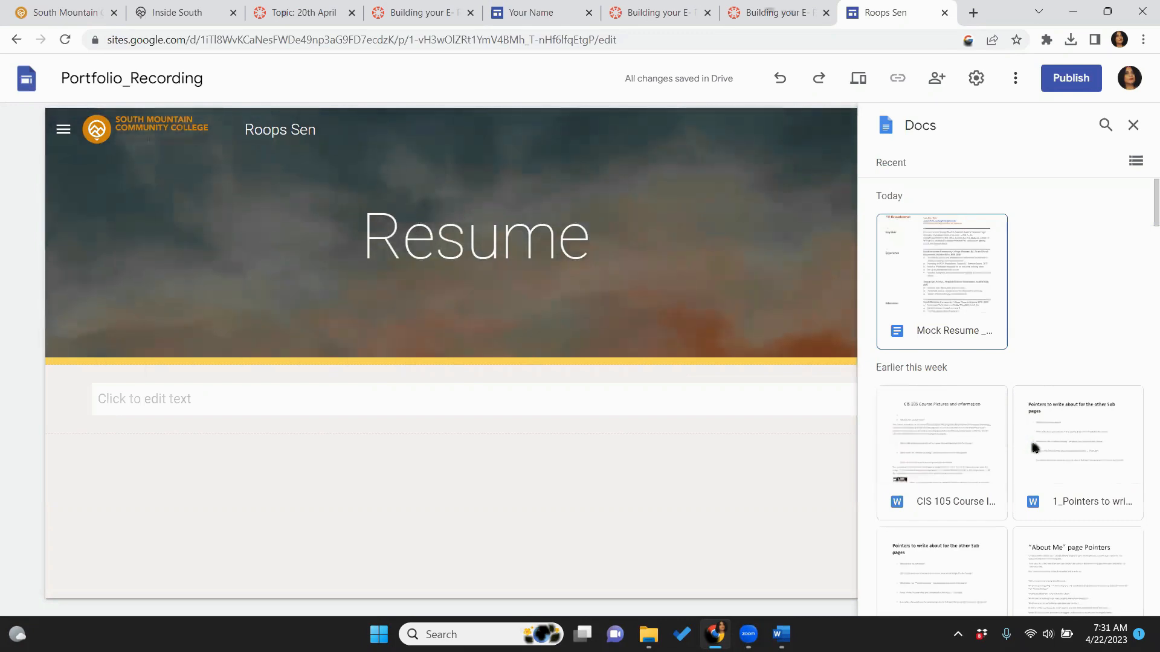
left_click(954, 279)
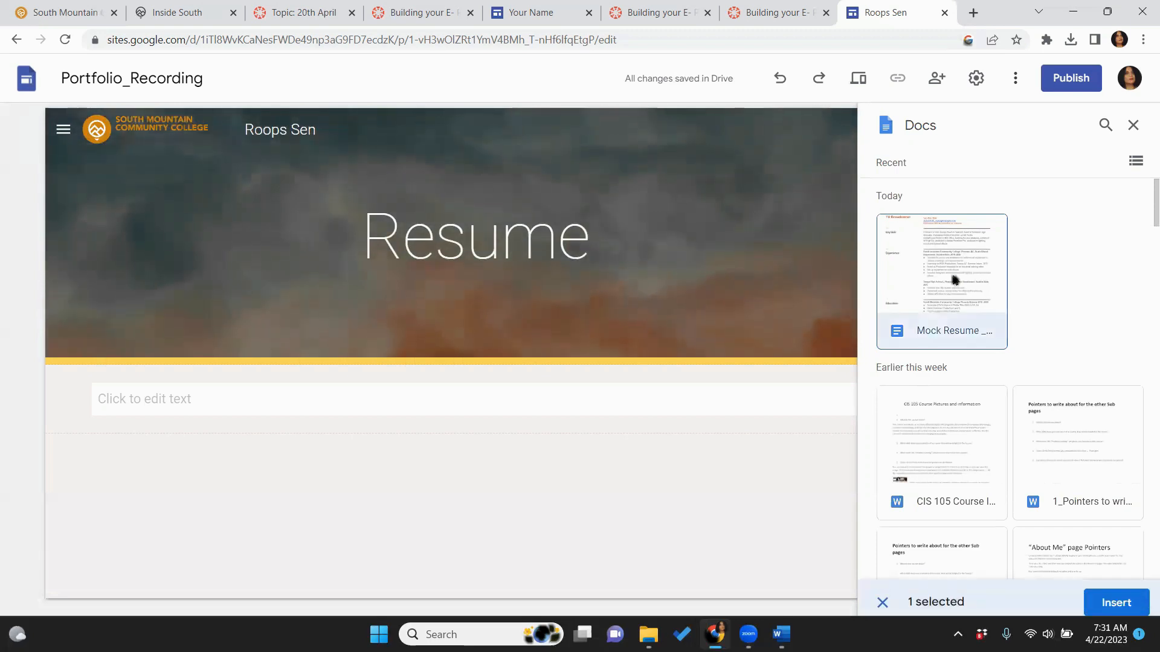
left_click_drag(1143, 223, 1143, 631)
scroll(1138, 342, "up", 10)
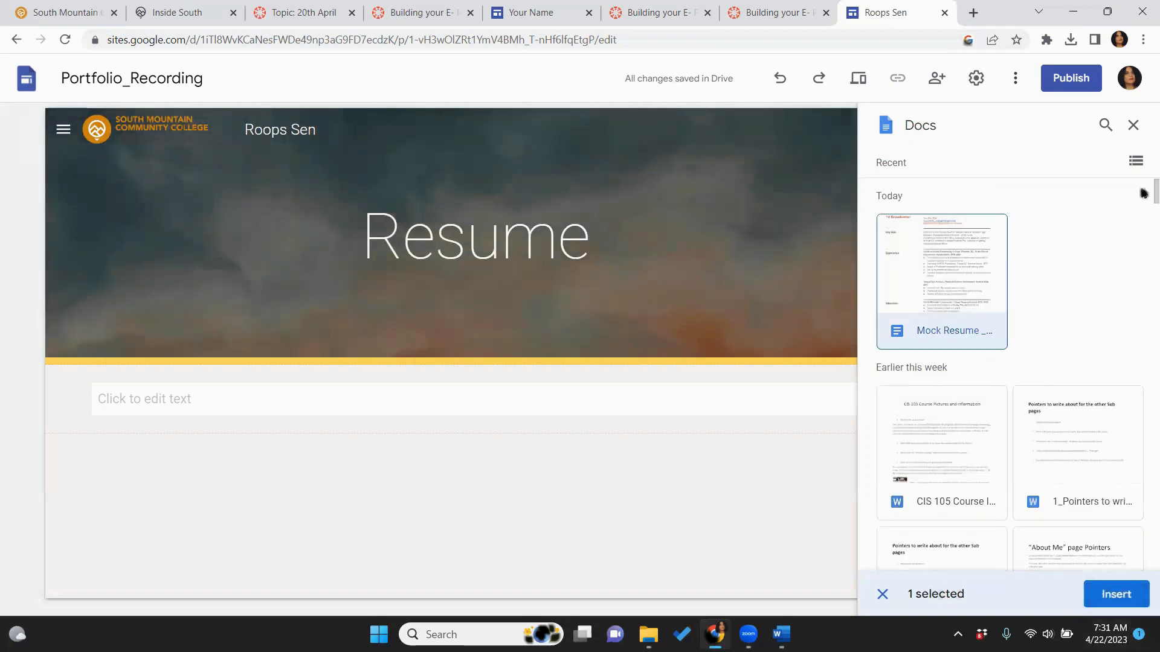
double_click(893, 291)
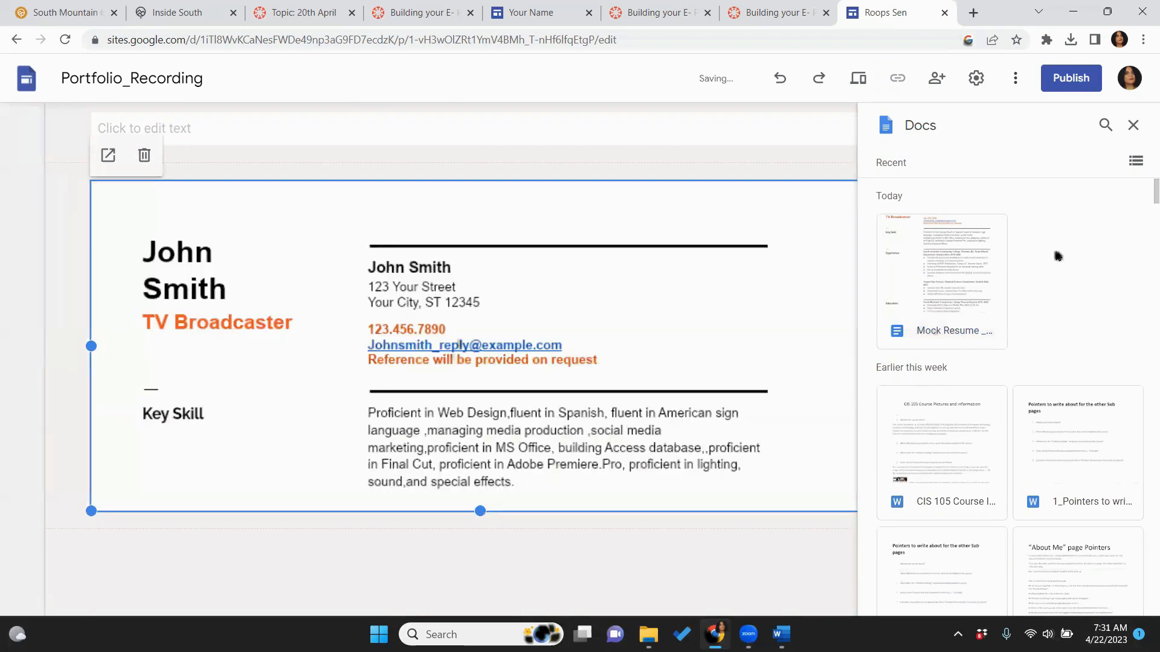
Delete the leftover empty text box and preview the Resume page's embedded résumé
left_click(690, 143)
key("Delete")
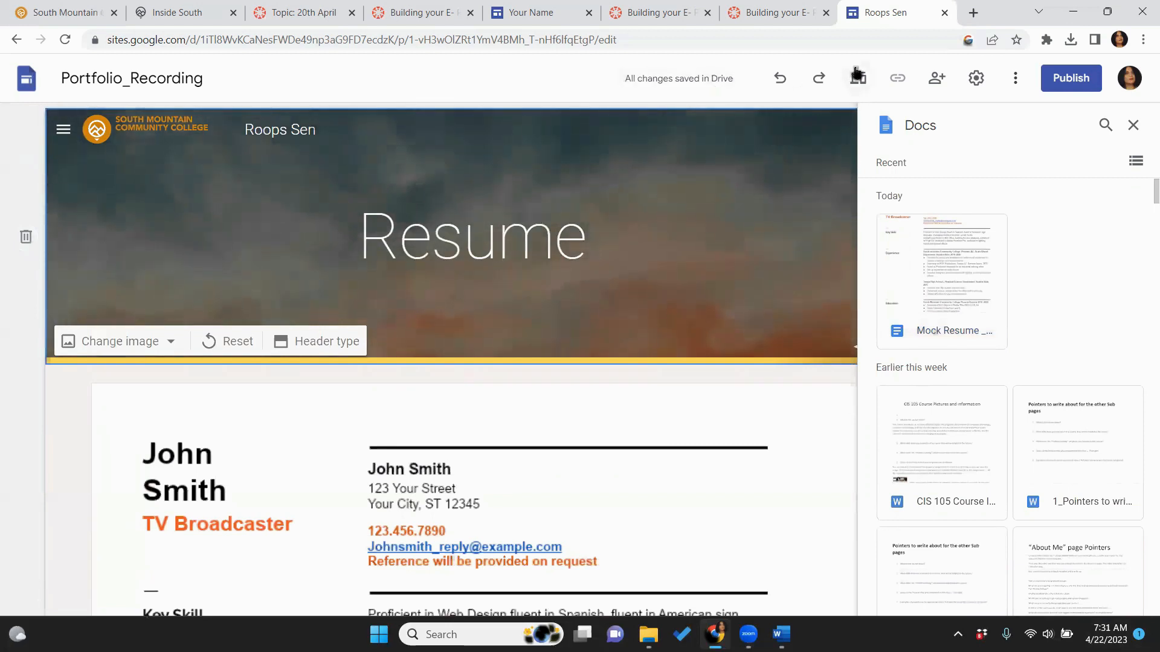
left_click(856, 74)
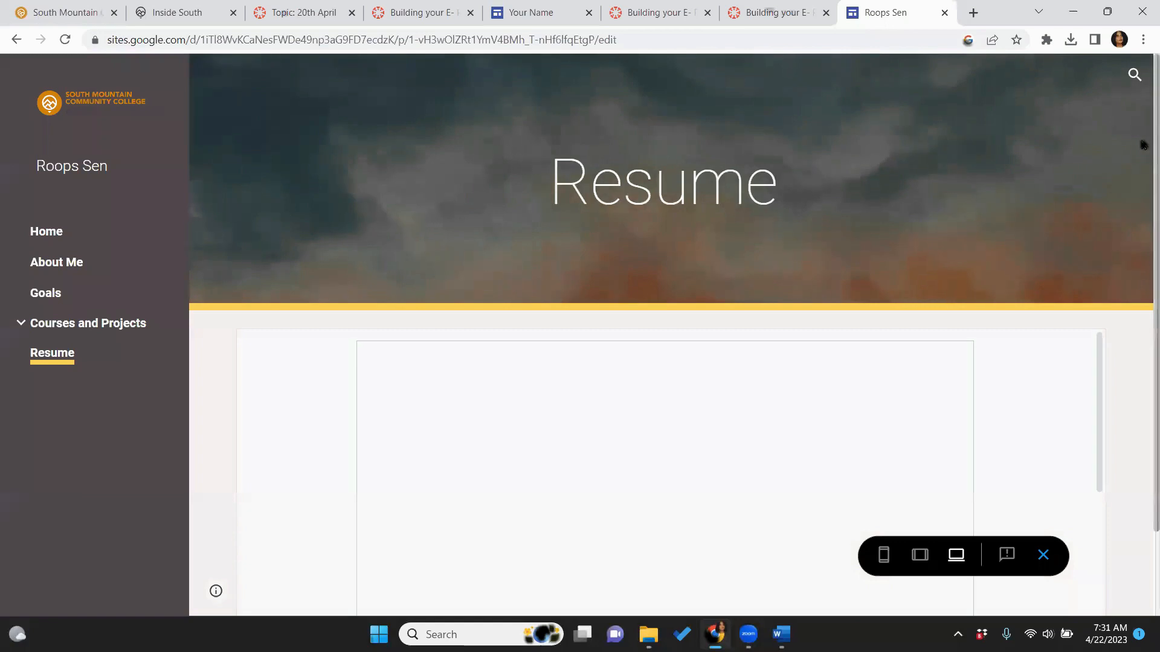
scroll(1143, 264, "down", 2)
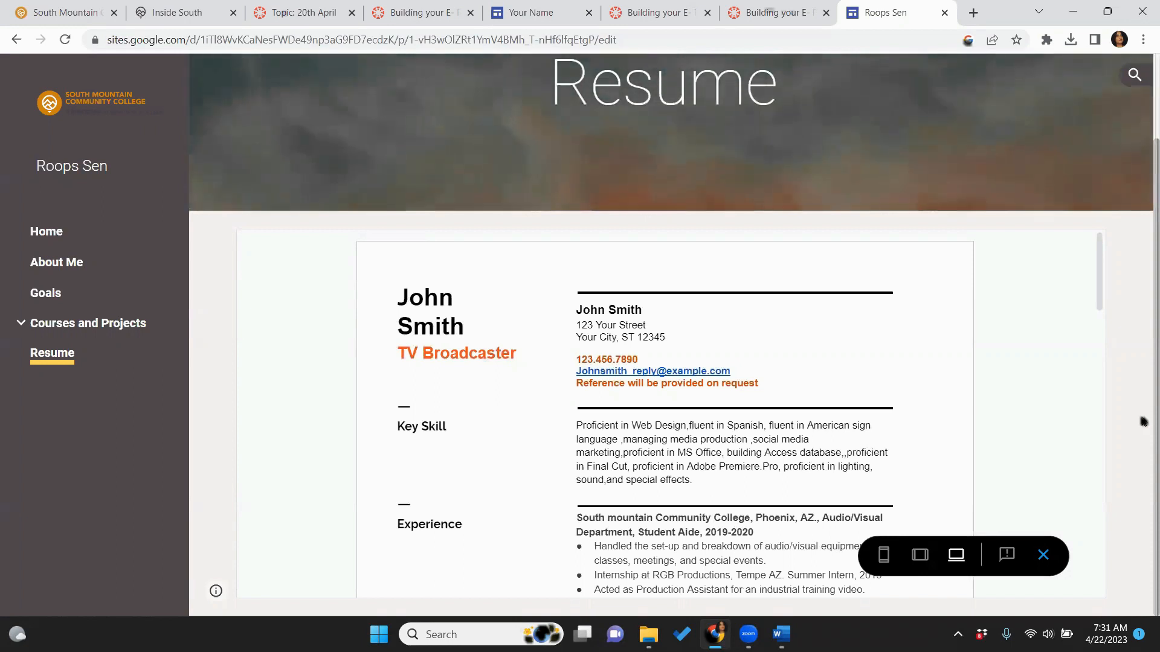
In Google Drive, confirm Mock Resume _E- Portfolio is shared with Anyone with the link, then close Drive
left_click(972, 13)
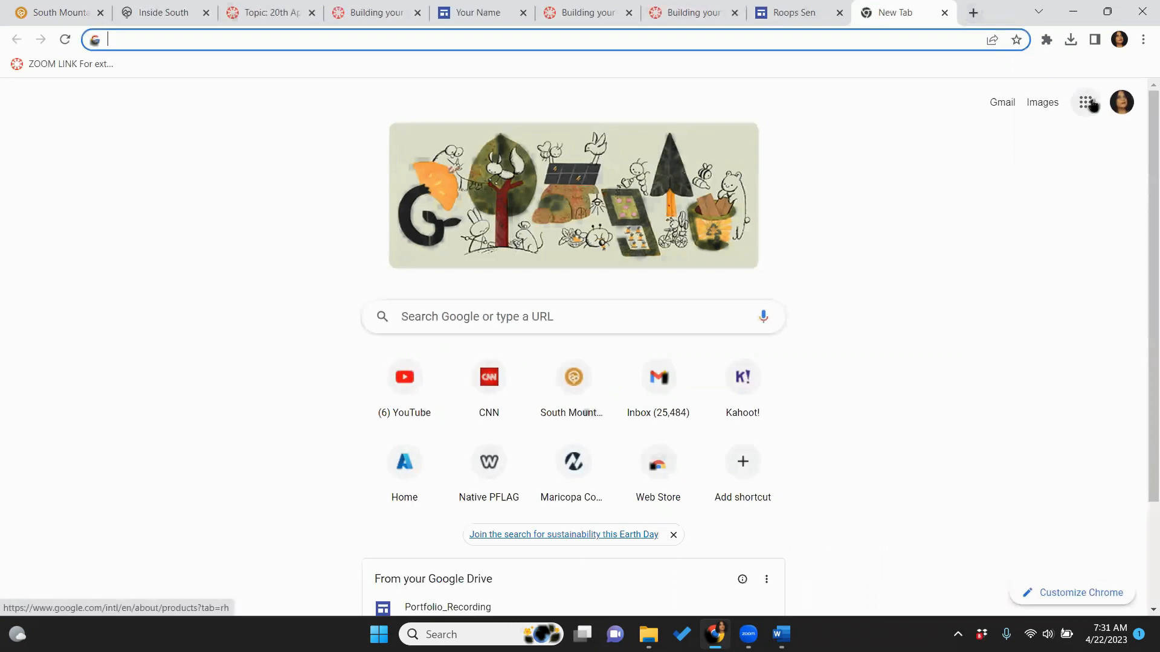
left_click(1086, 102)
left_click(1074, 174)
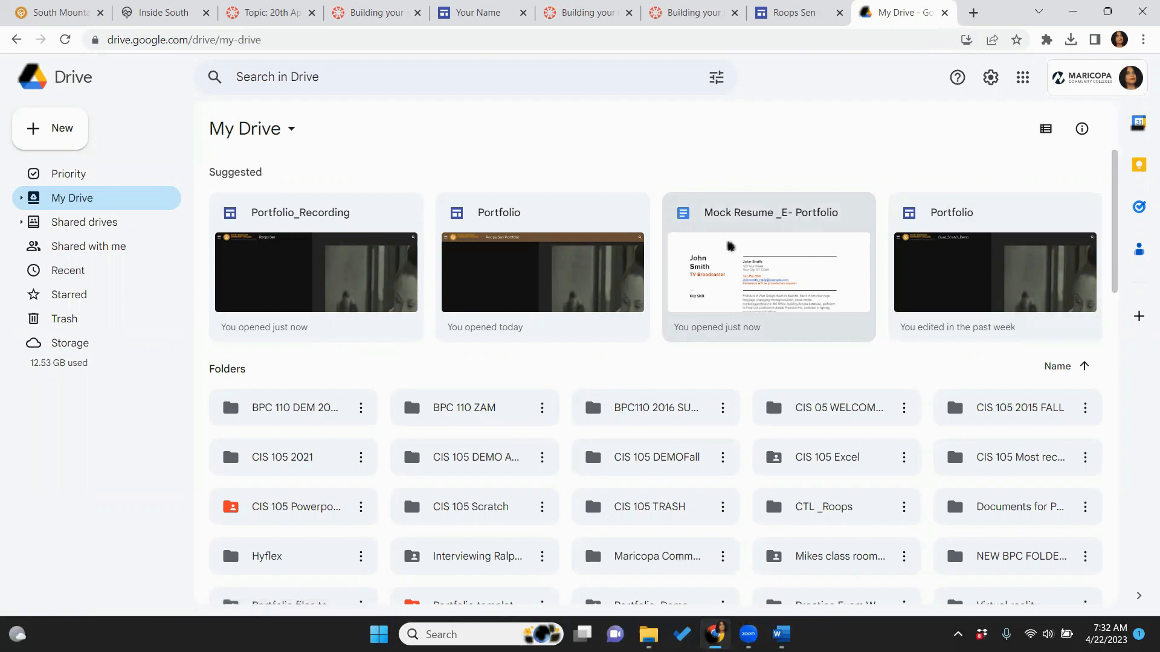
right_click(753, 244)
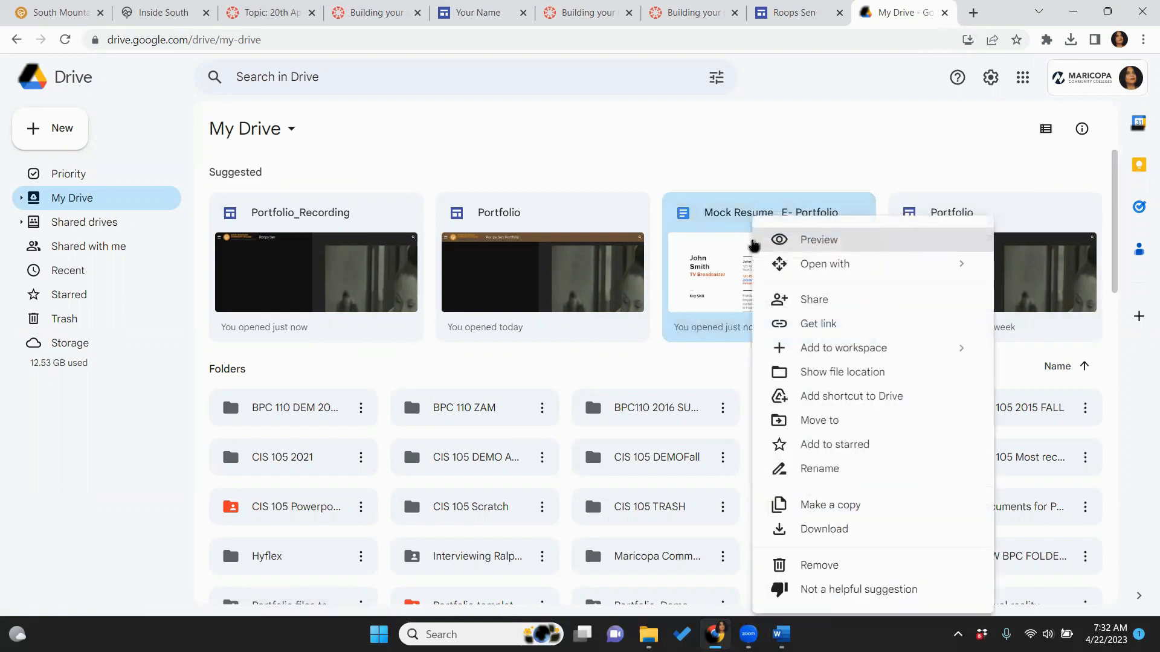
left_click(814, 300)
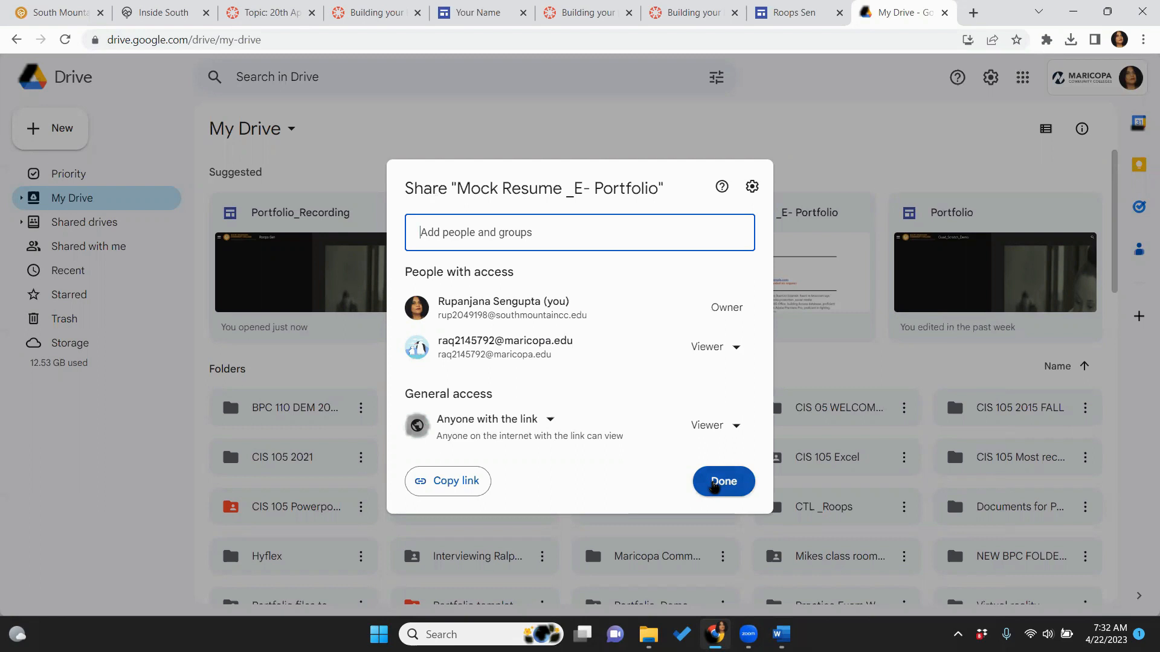
left_click(550, 421)
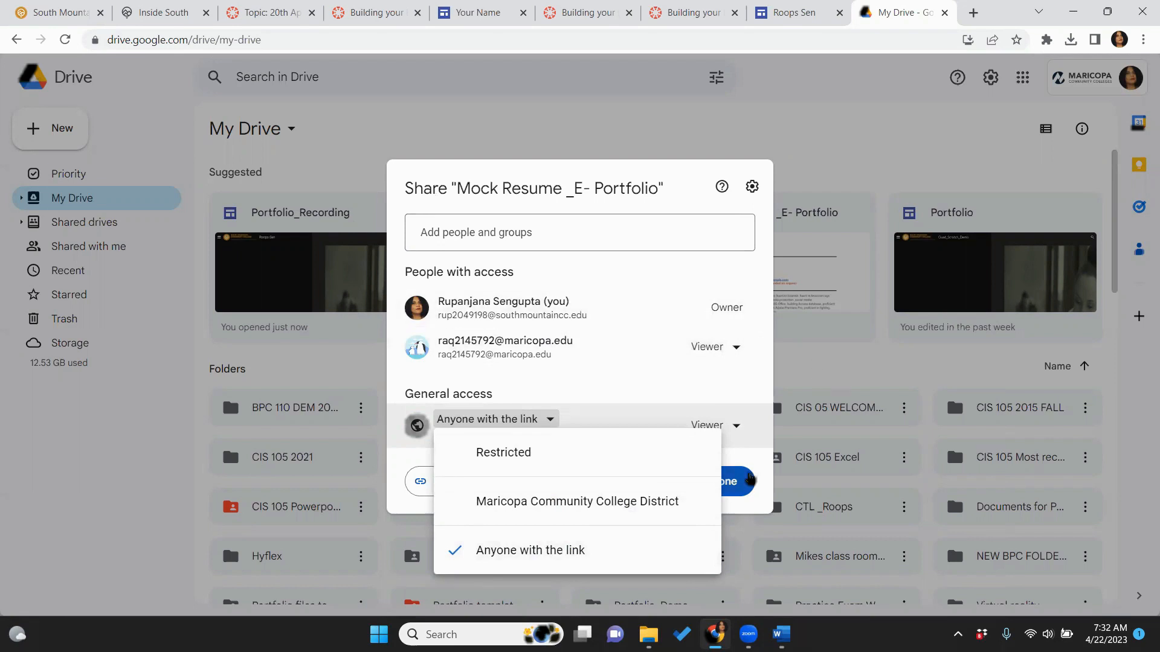
left_click(747, 480)
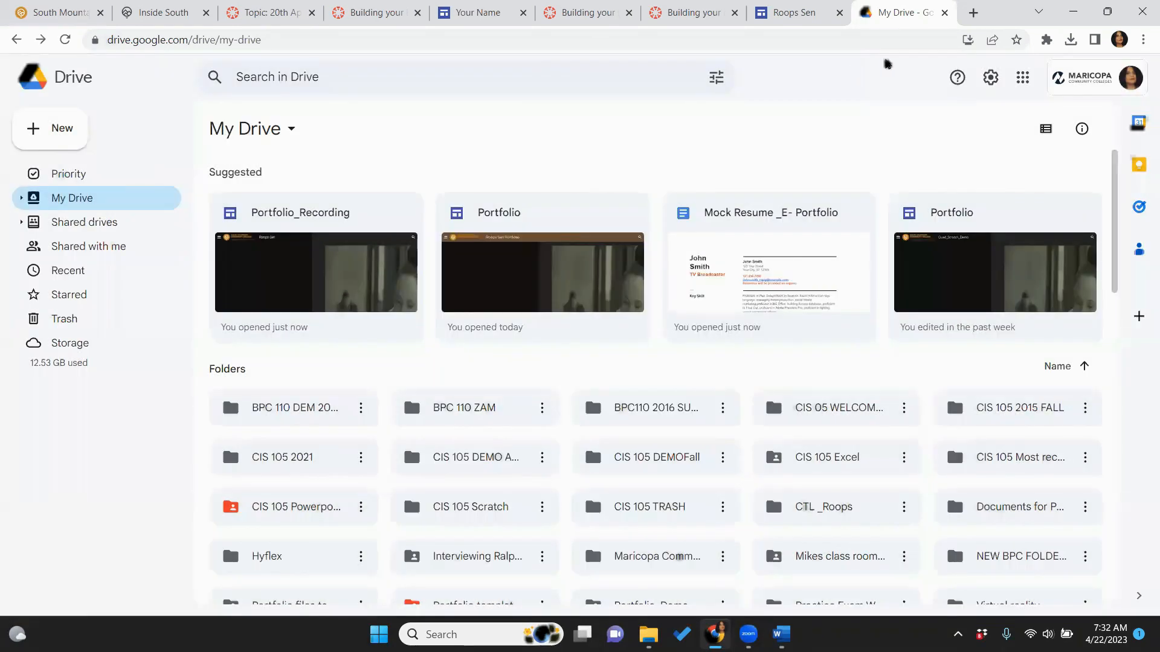
left_click(946, 13)
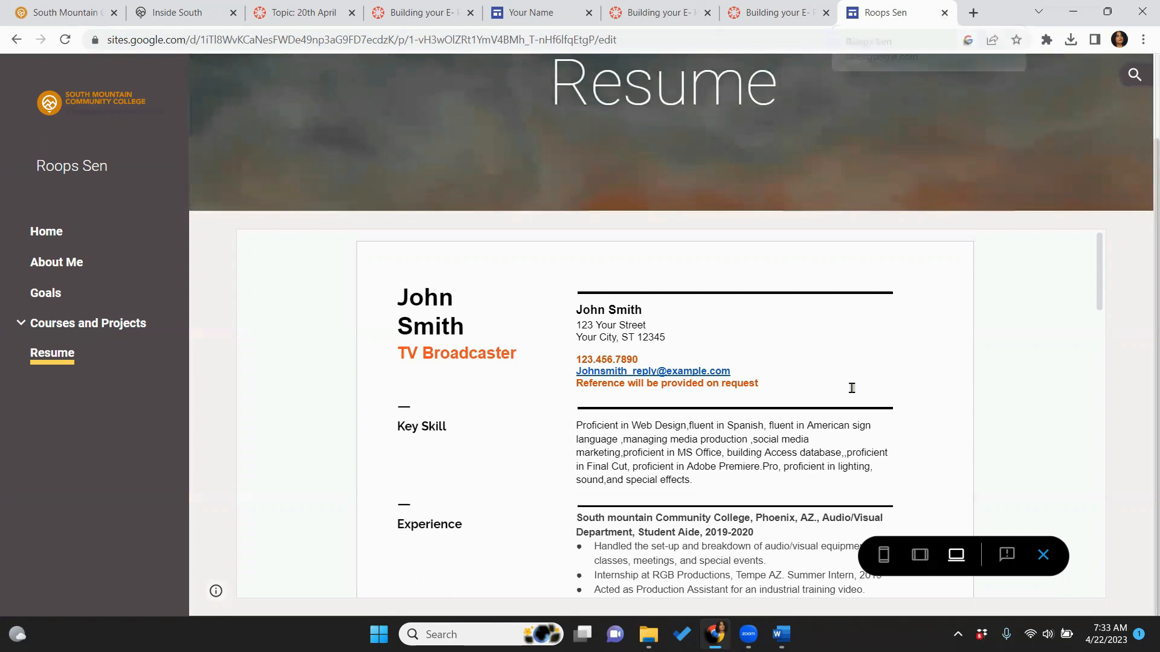
Preview the Resume page, scroll through the embedded résumé, then return to the editor's Pages list
left_click(1043, 555)
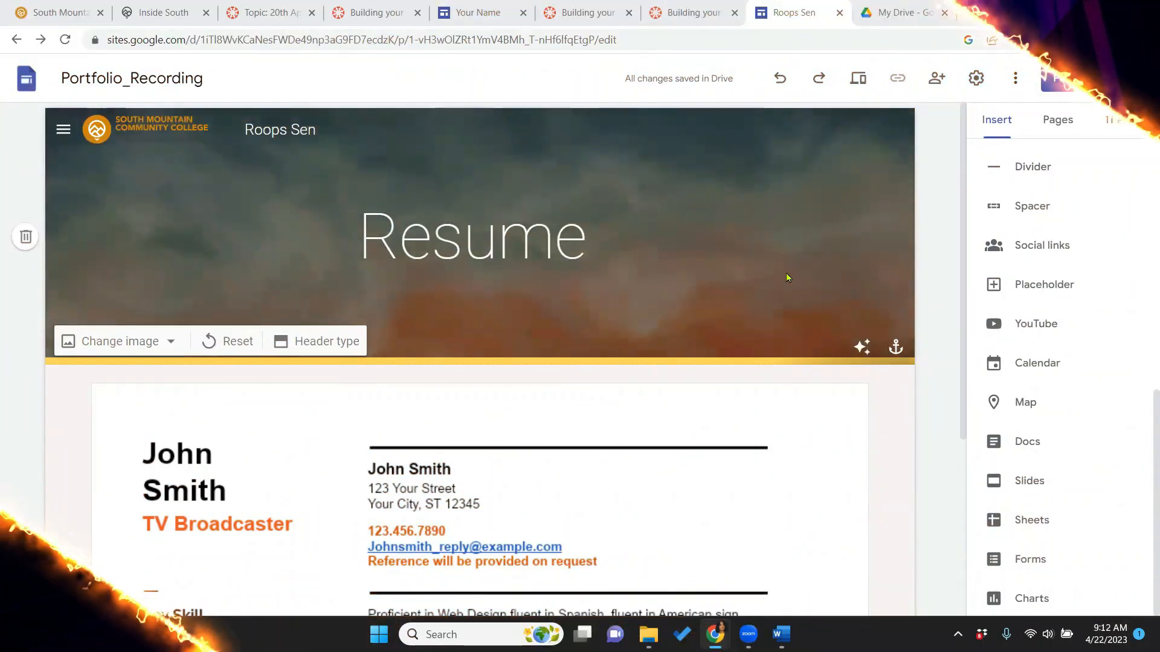
left_click(862, 92)
scroll(1079, 307, "down", 2)
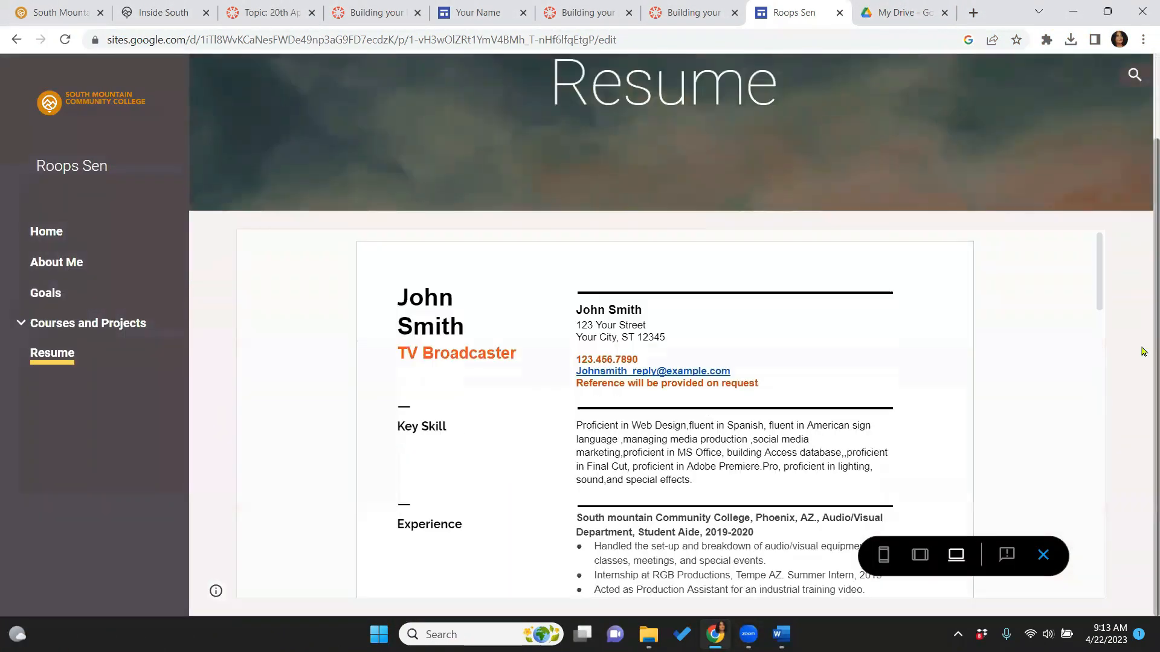
left_click_drag(1099, 301, 1143, 304)
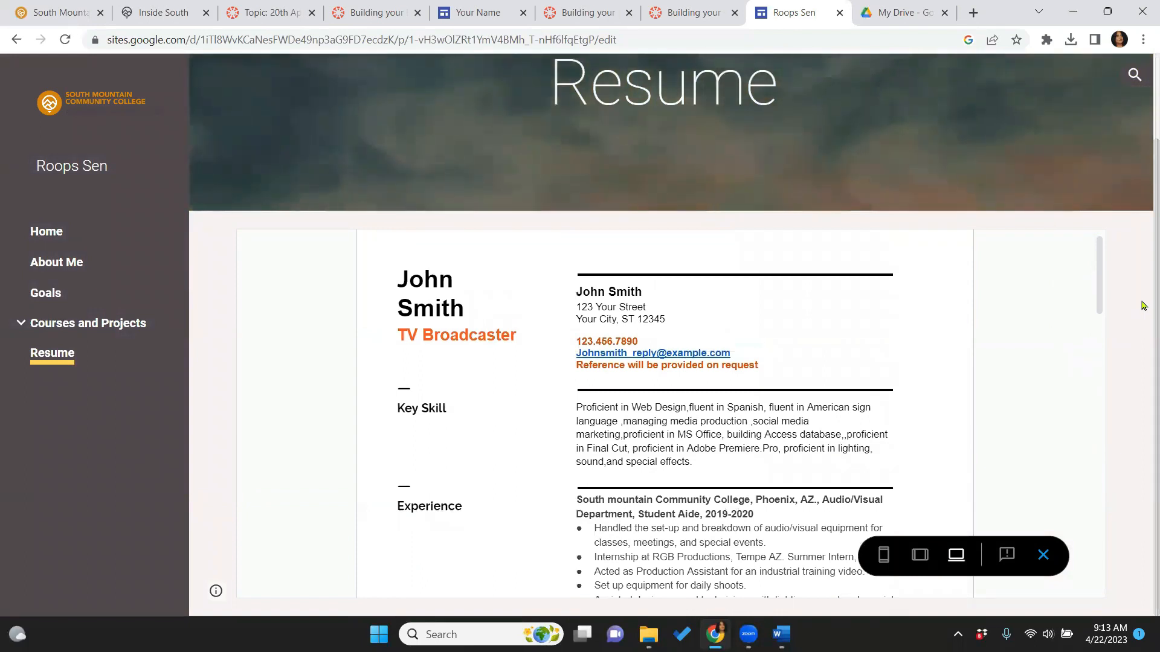
left_click(1044, 551)
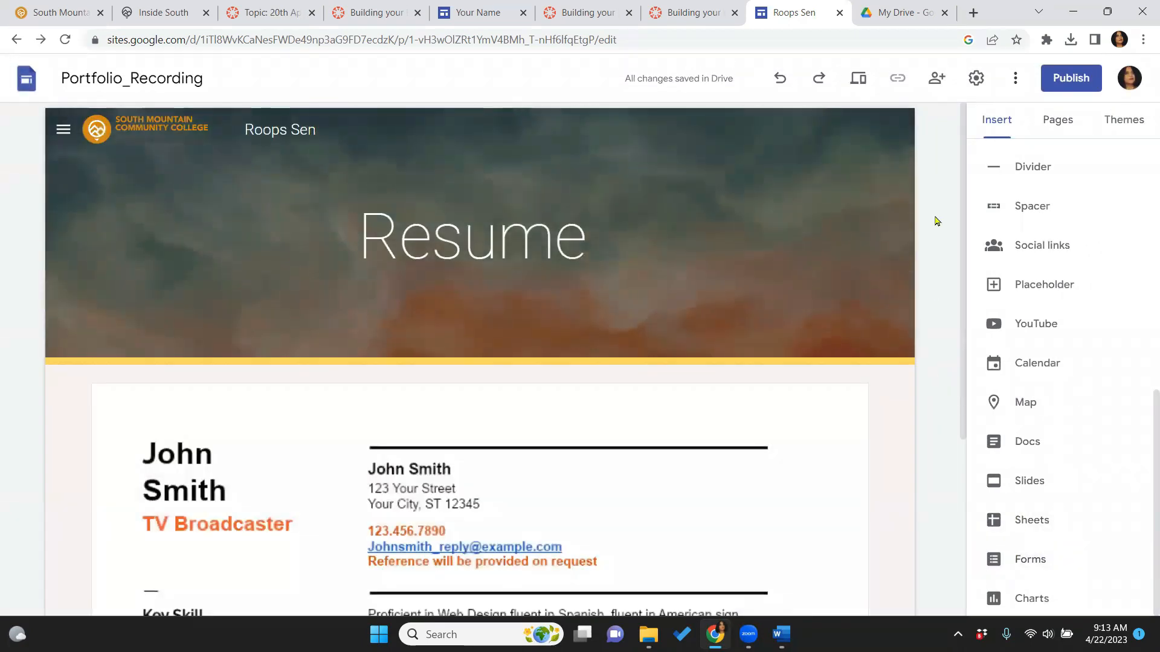
left_click(1065, 122)
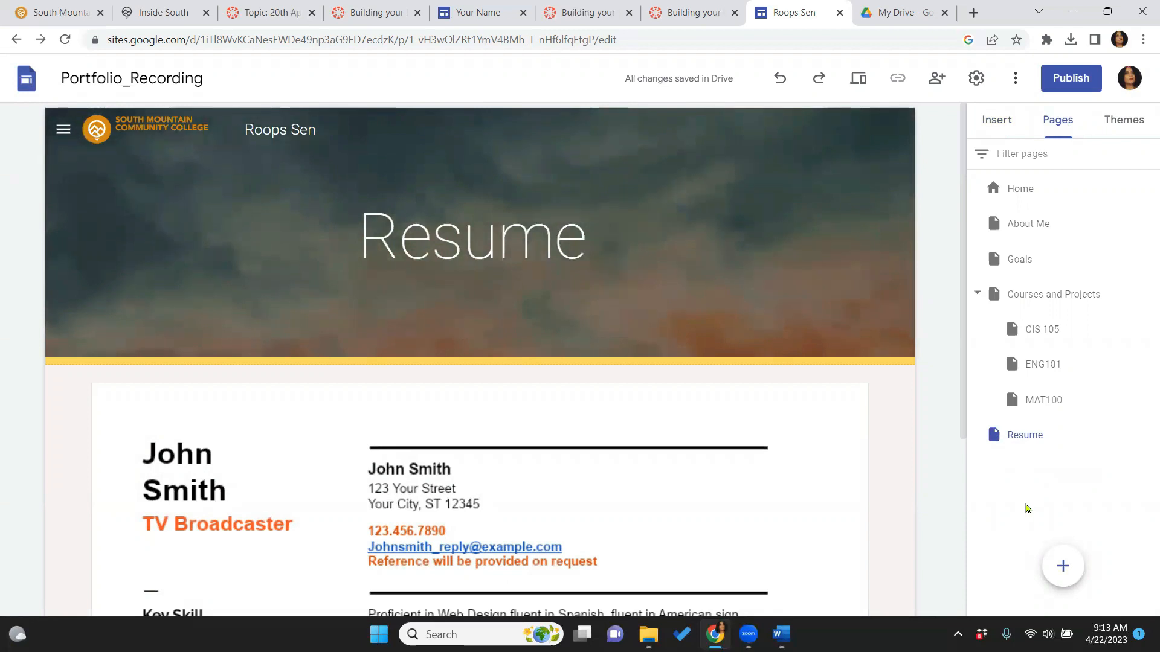
Create a 'Co Curricular' page and reorder so Resume sits above it
left_click(1062, 565)
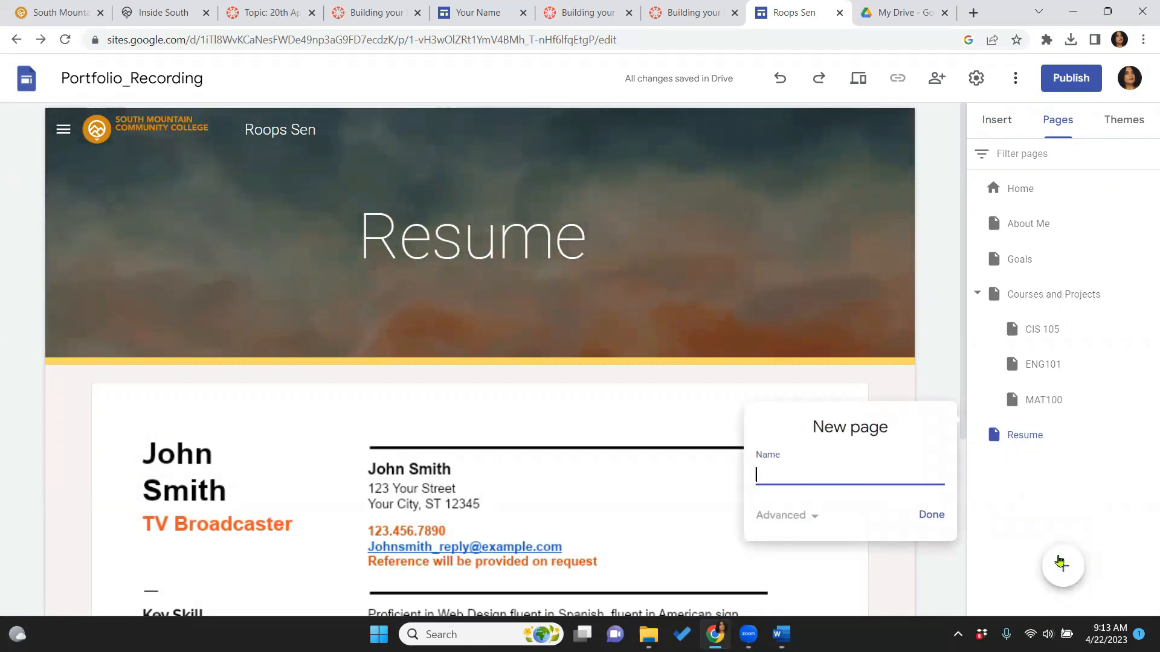
key("Caps_Lock")
type("C")
key("Caps_Lock")
type("o")
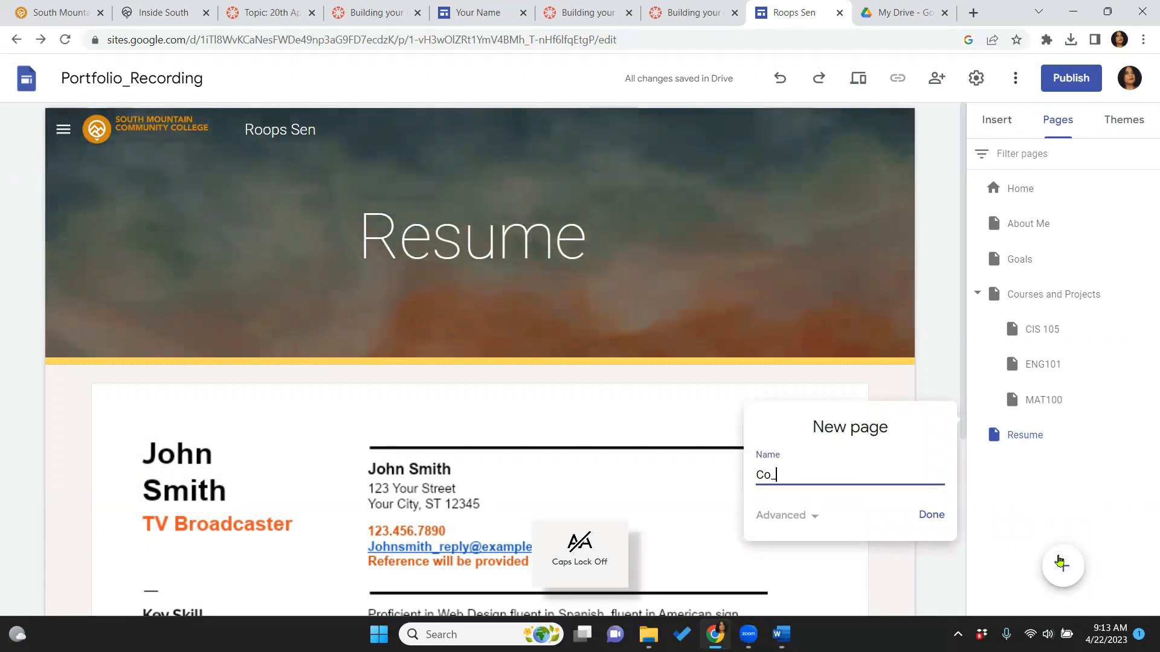
type(" Curricular")
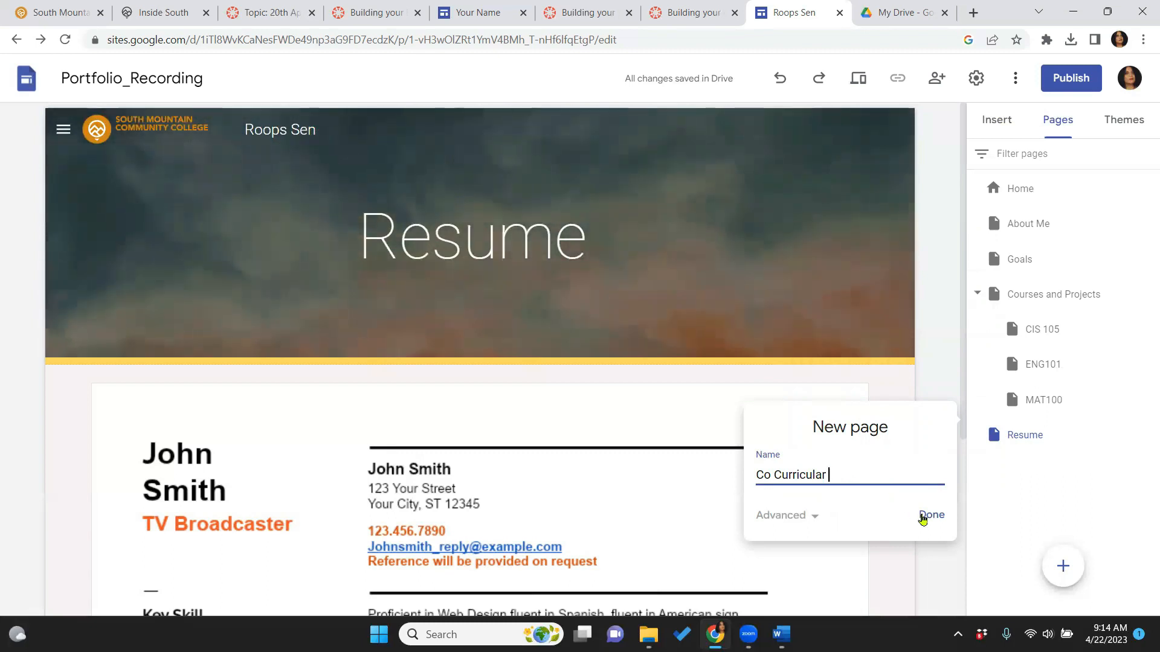
left_click(922, 515)
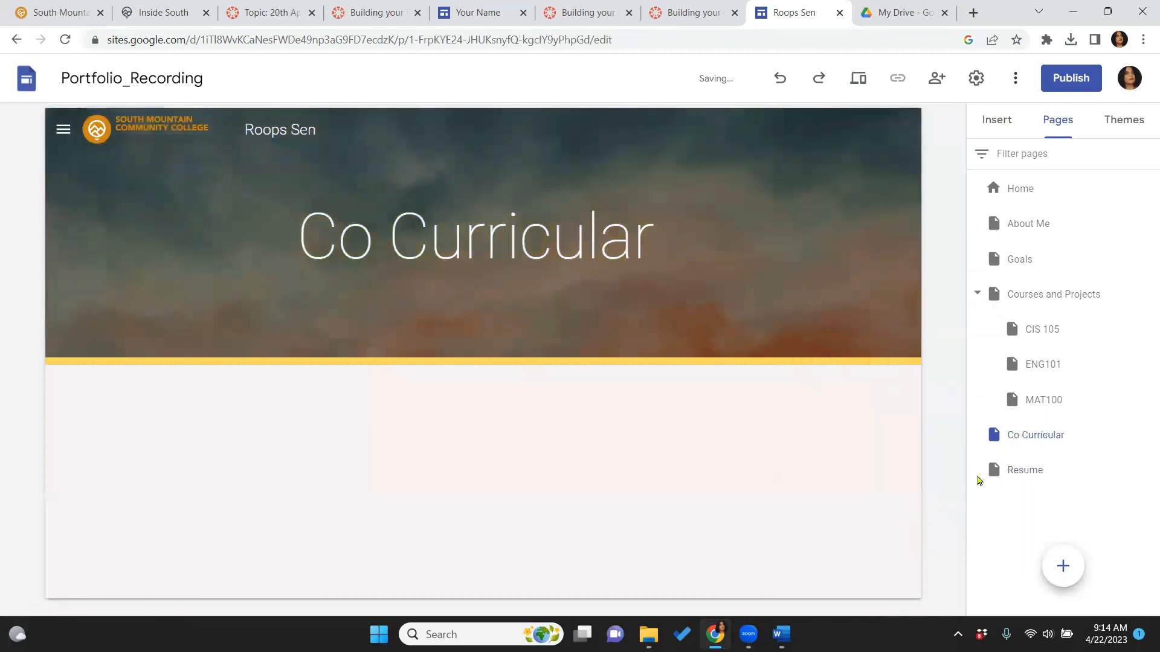
left_click_drag(1022, 473, 1005, 411)
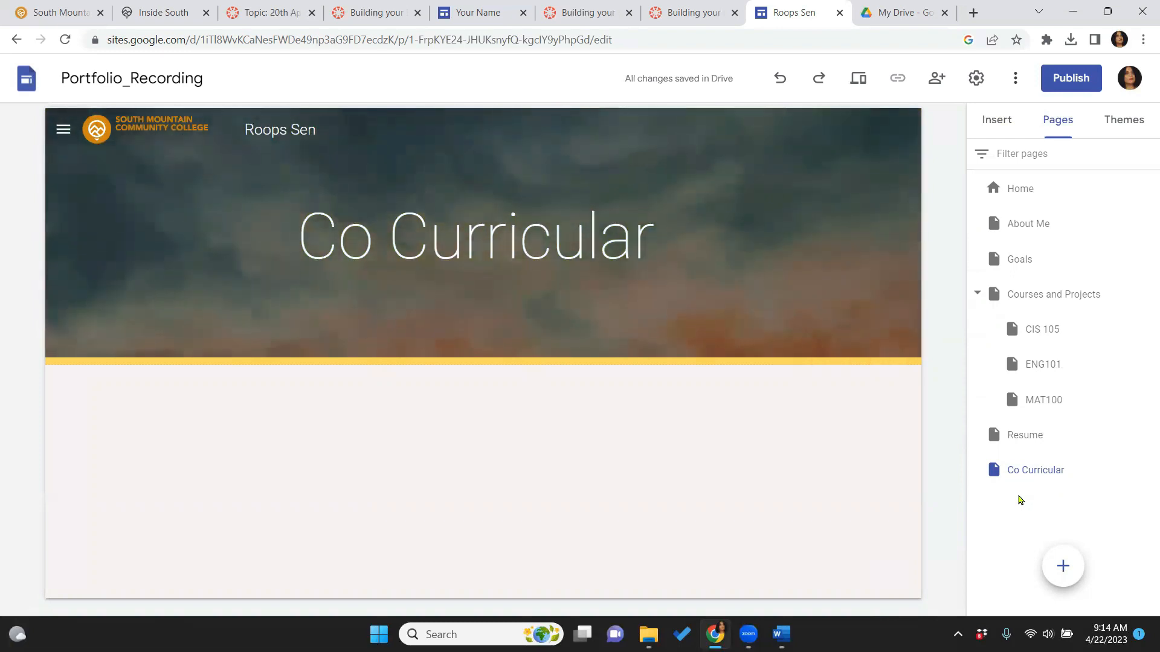
Change the banner title to 'Co Curricular Activity' and widen it to fit one line
left_click(687, 244)
key("Caps_Lock")
type("A")
key("Caps_Lock")
type("ctivity")
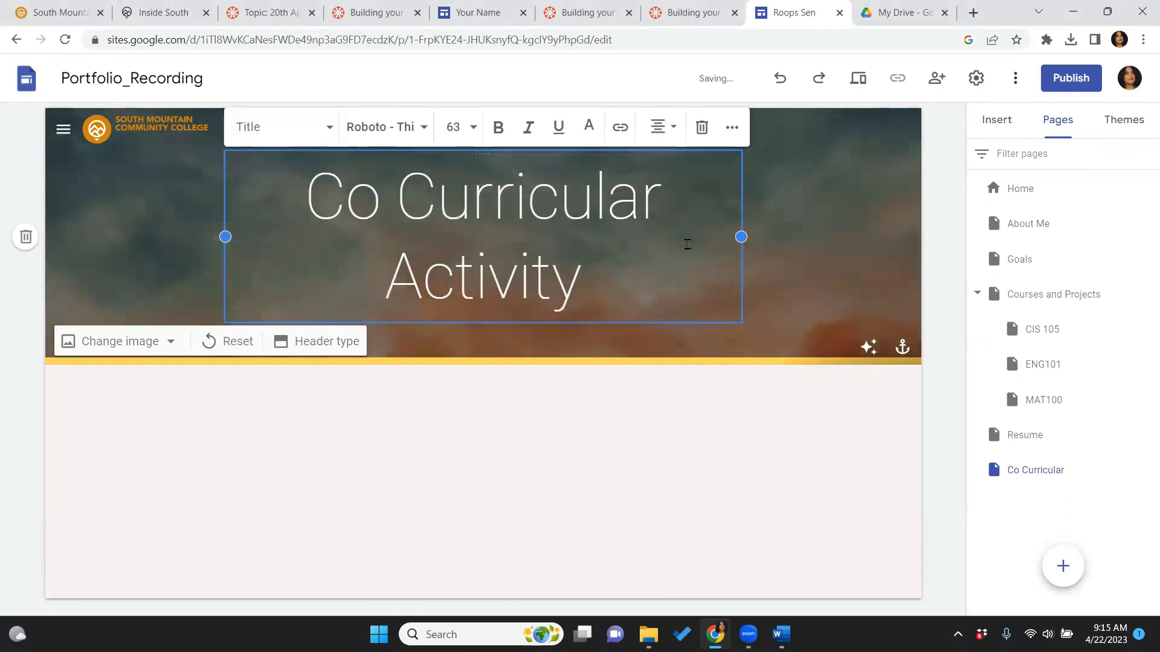
left_click(630, 470)
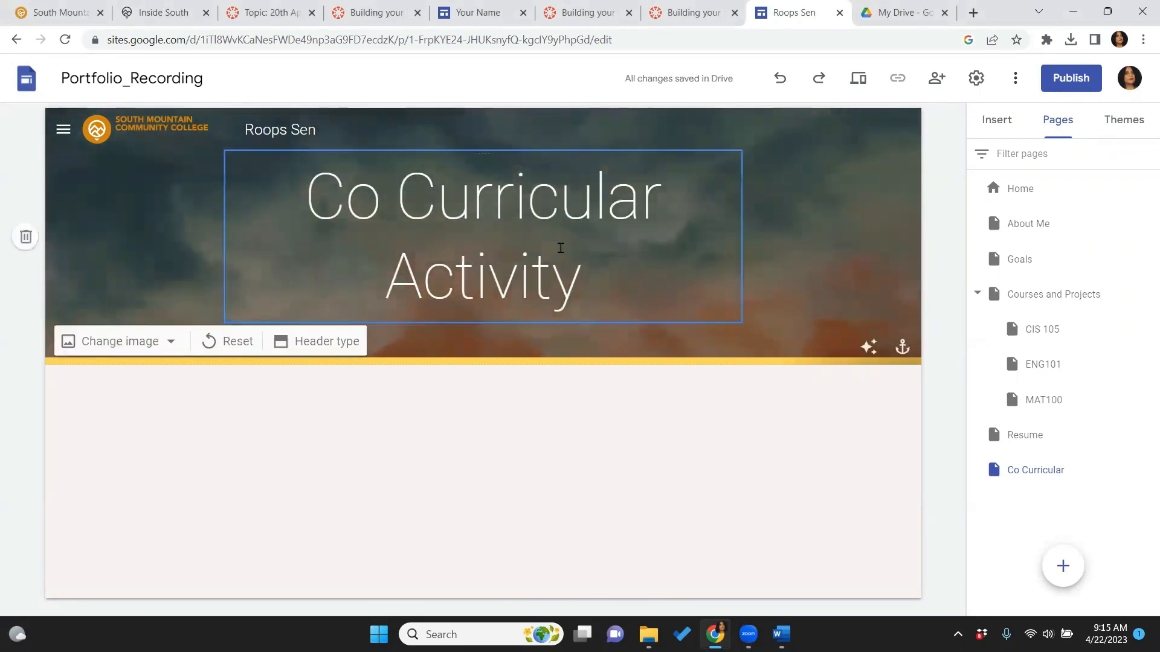
left_click(553, 251)
left_click_drag(741, 237, 810, 237)
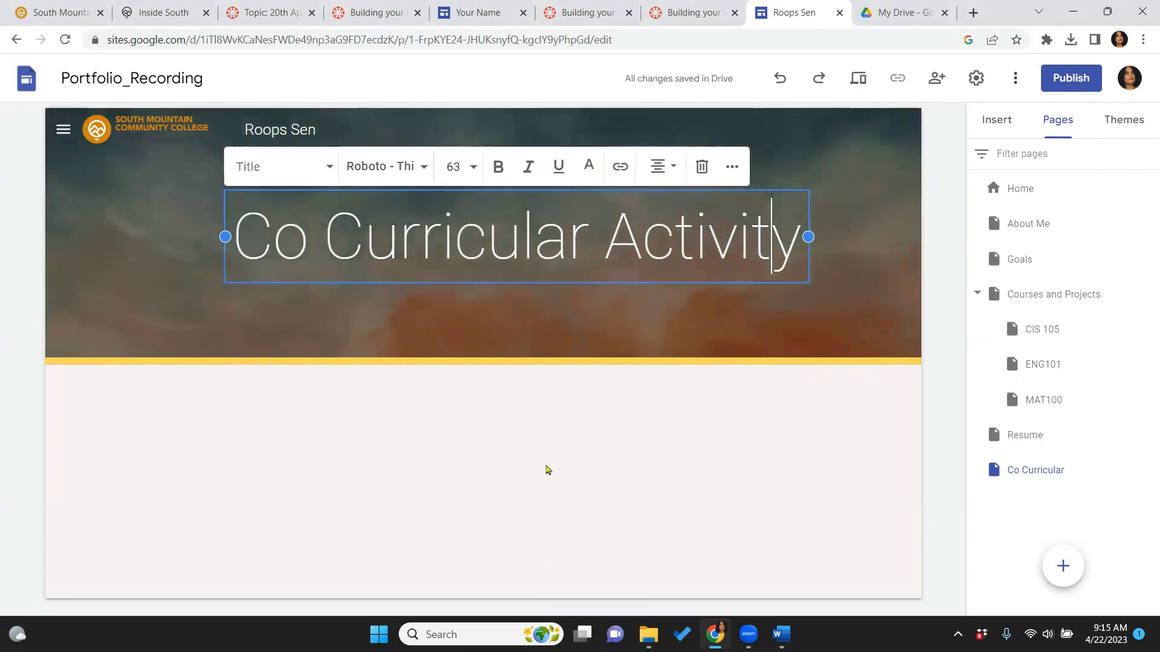
Check the example site's Co-Curricular Activity page, then return to the editor
left_click(547, 470)
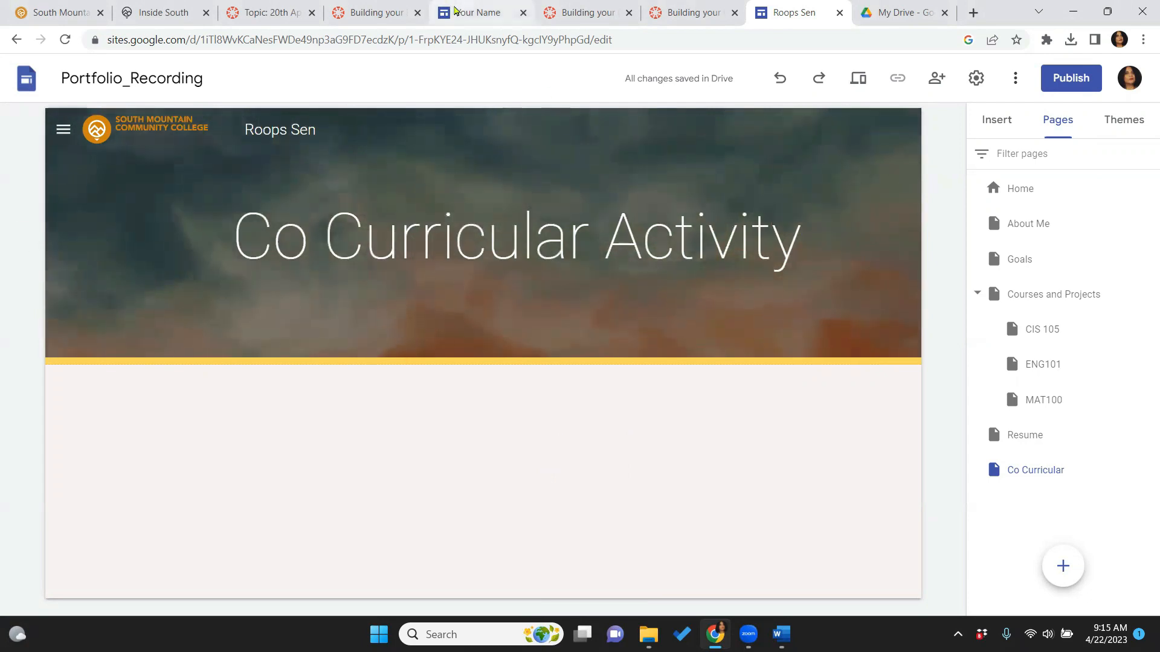
left_click(455, 9)
left_click(120, 392)
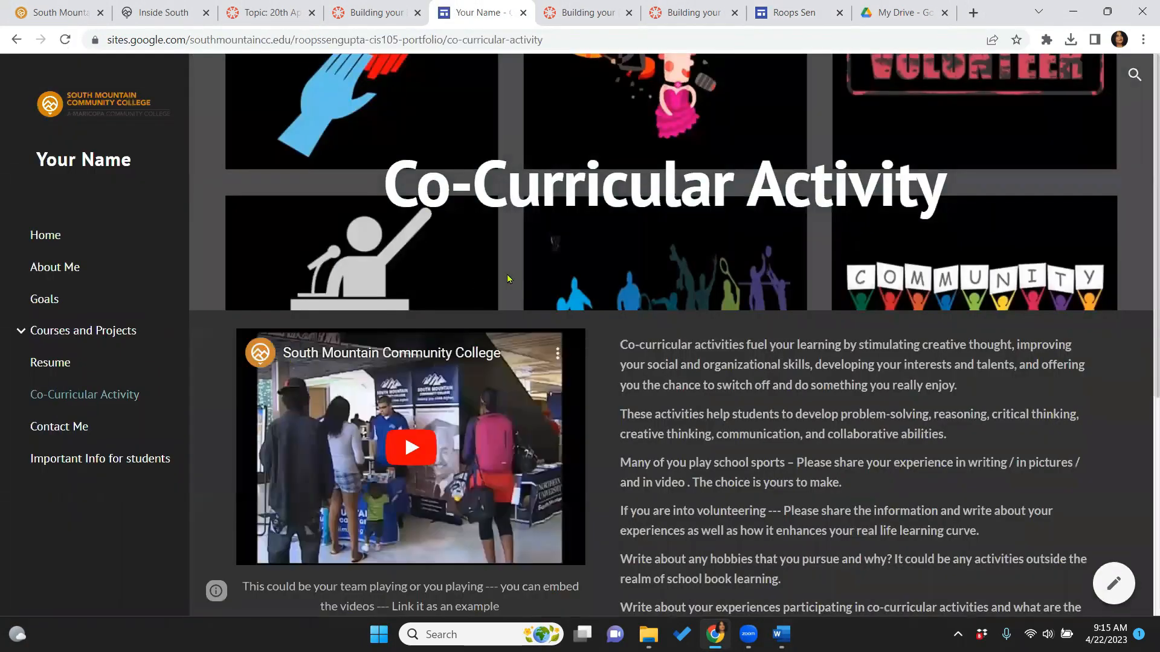
scroll(705, 443, "down", 3)
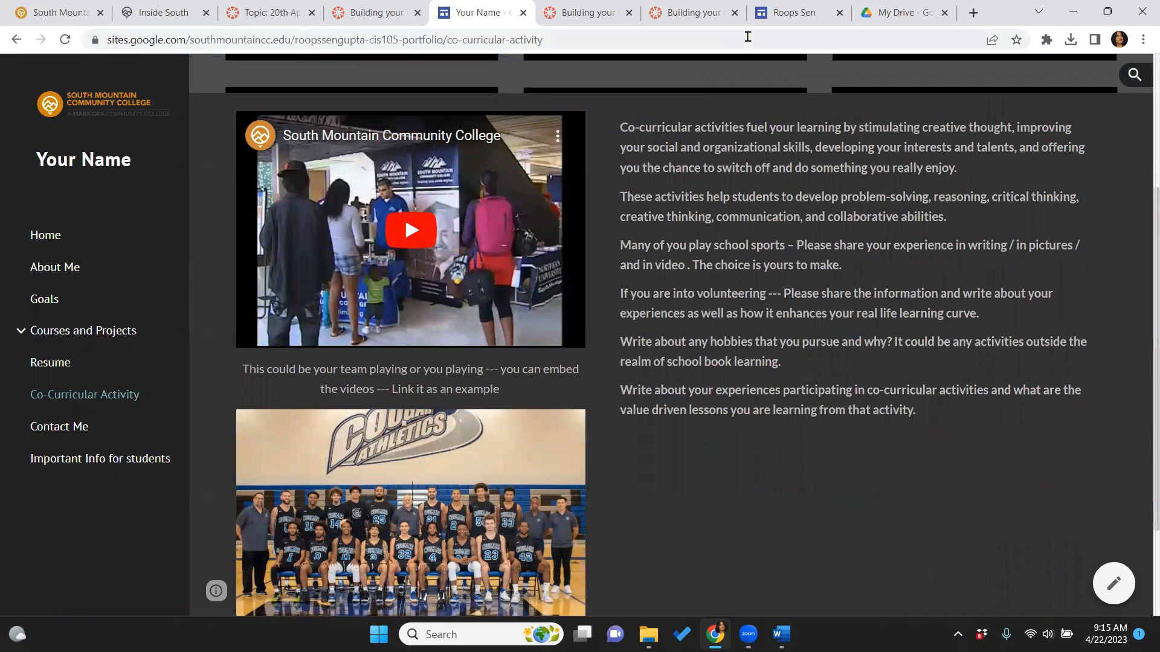
left_click(802, 19)
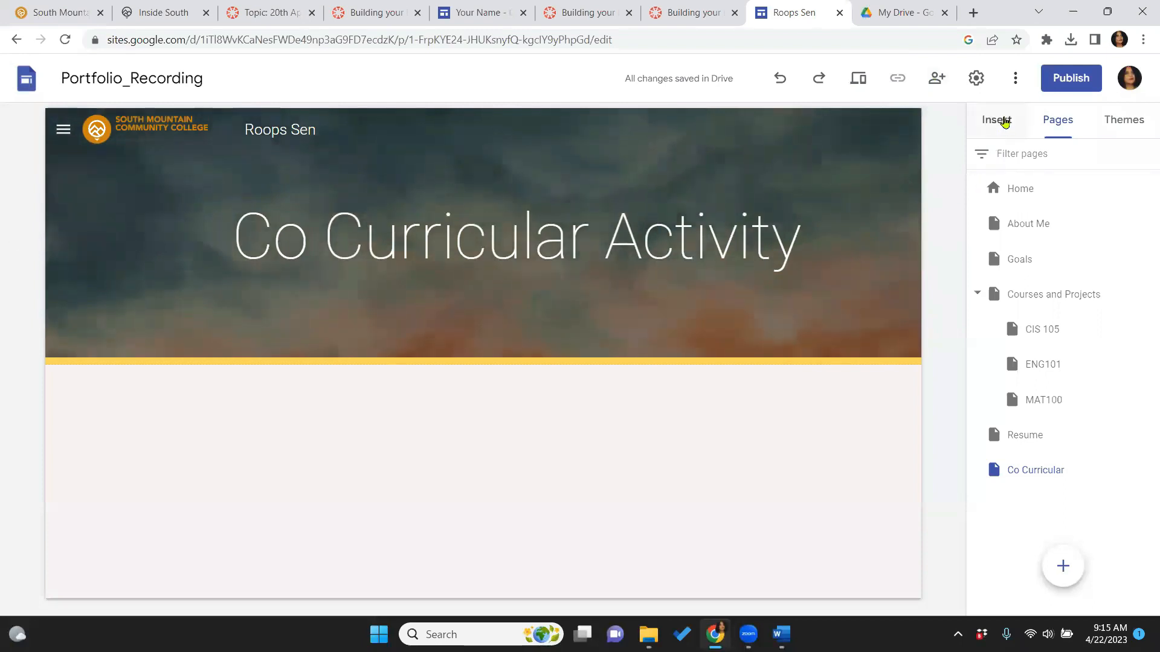
Insert an empty text box below the Co Curricular Activity banner
left_click(1004, 123)
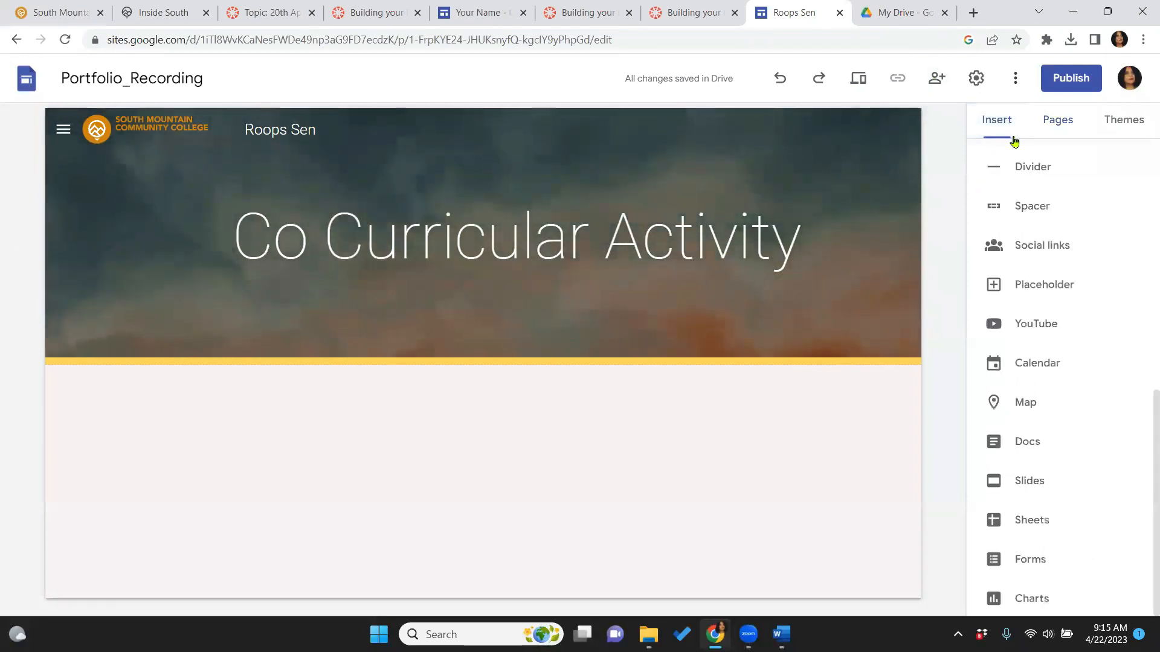
scroll(1146, 368, "up", 10)
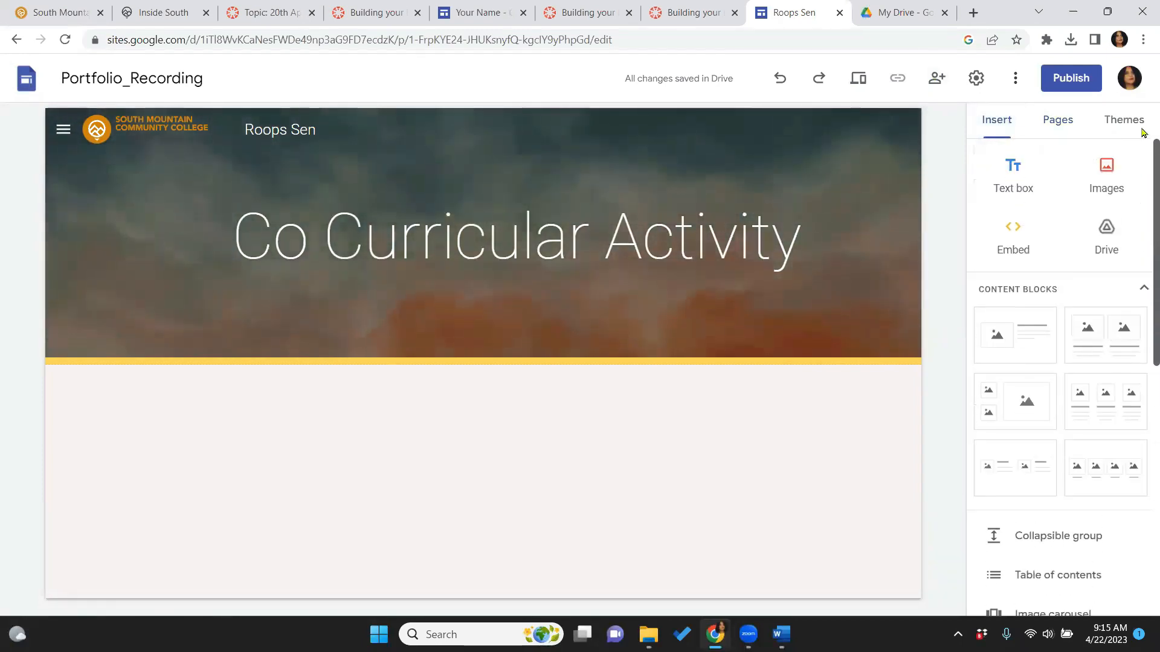
left_click(1014, 170)
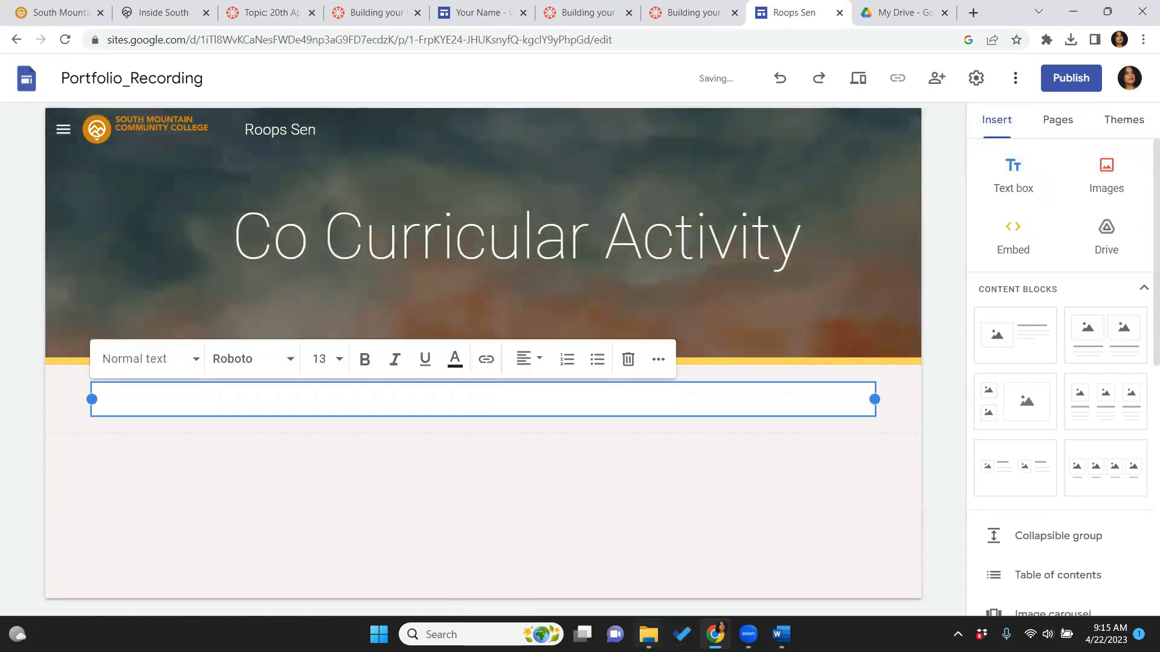
Open Co Curricular Notes from the 5_Co_Curricular Page folder and copy its body paragraphs
mouse_move(648, 634)
left_click(646, 541)
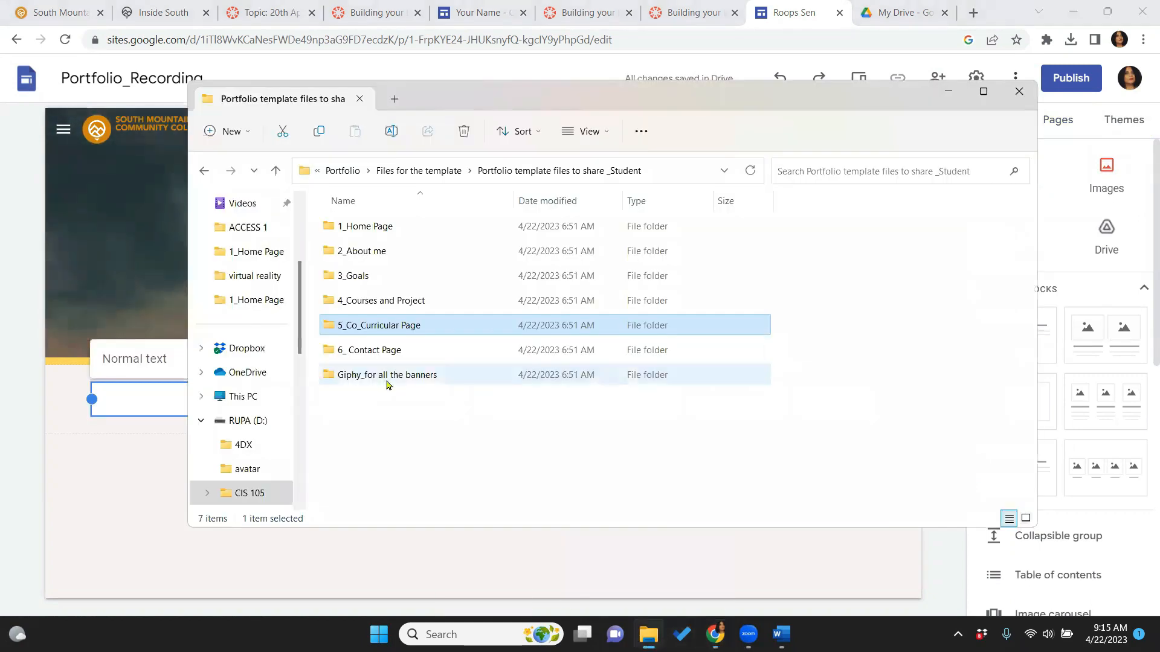
double_click(393, 331)
left_click(412, 226)
double_click(413, 226)
left_click_drag(339, 288, 562, 479)
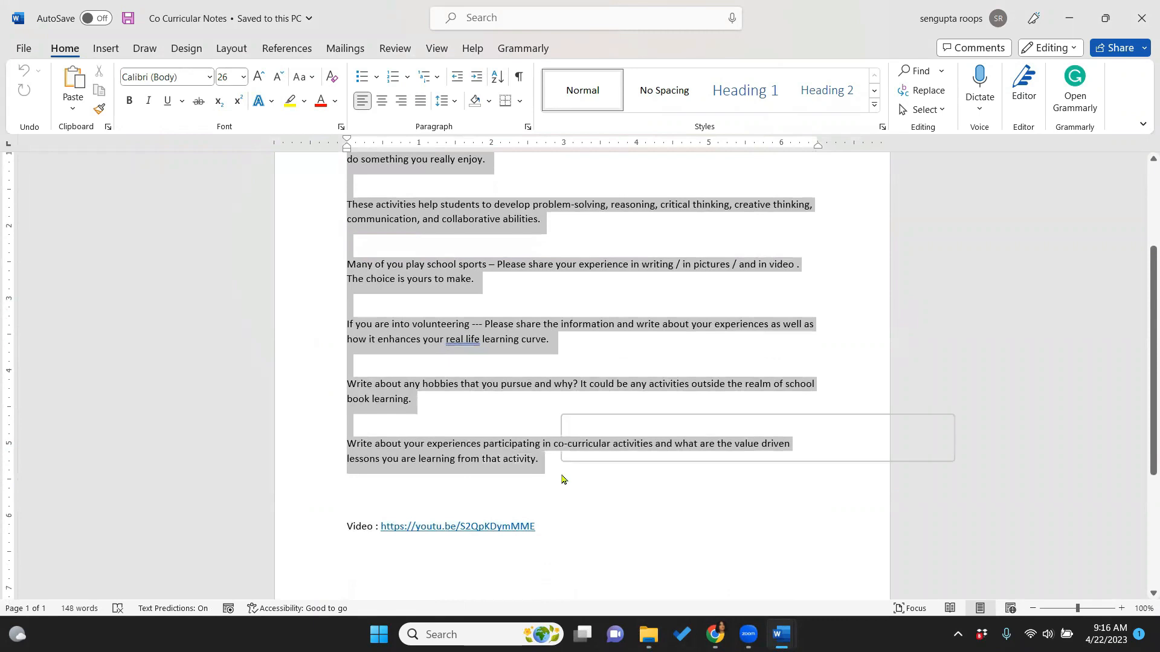
right_click(502, 336)
left_click(535, 90)
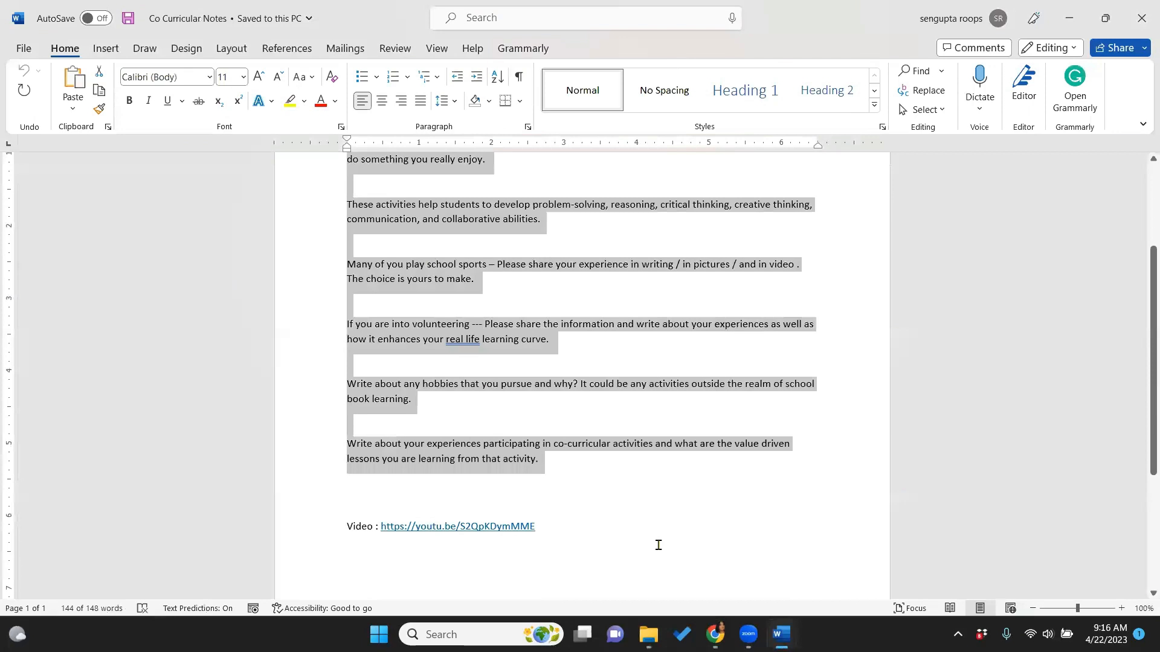
Paste the co-curricular paragraphs into the text box and narrow it to the page's right half
left_click(719, 632)
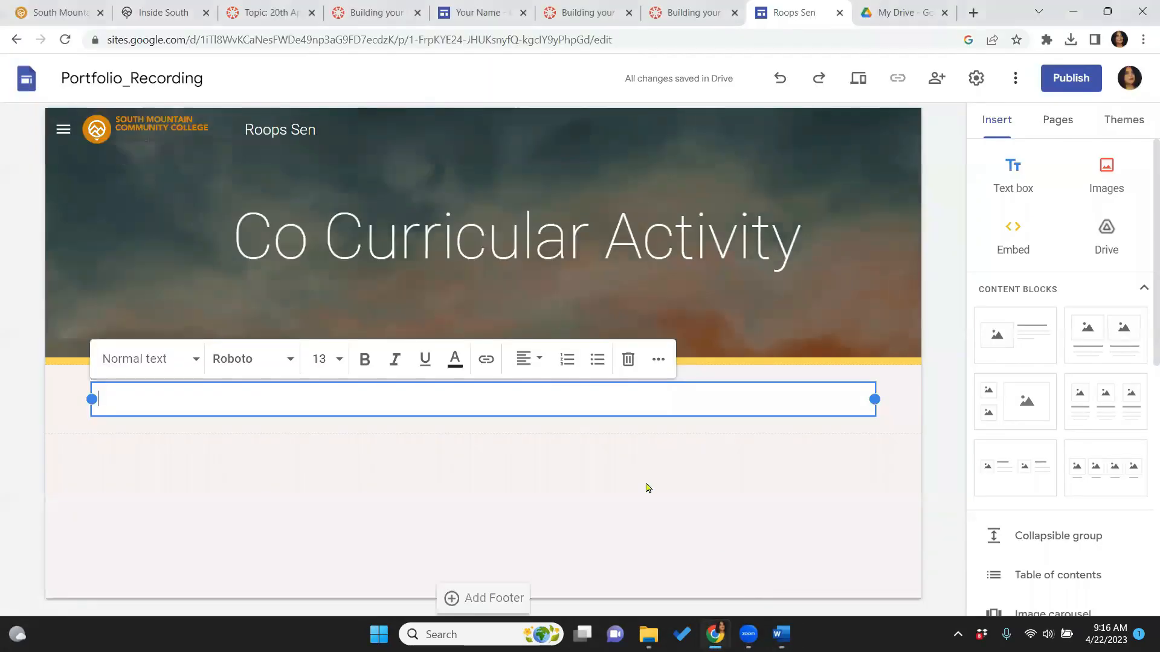
right_click(592, 397)
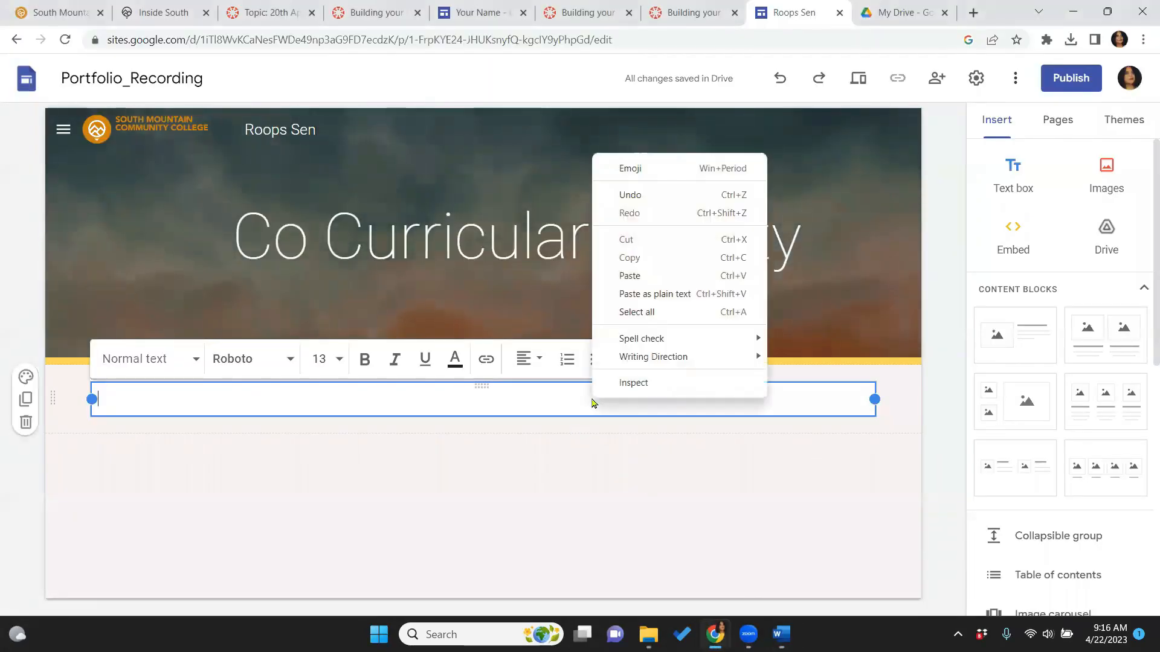
left_click(628, 276)
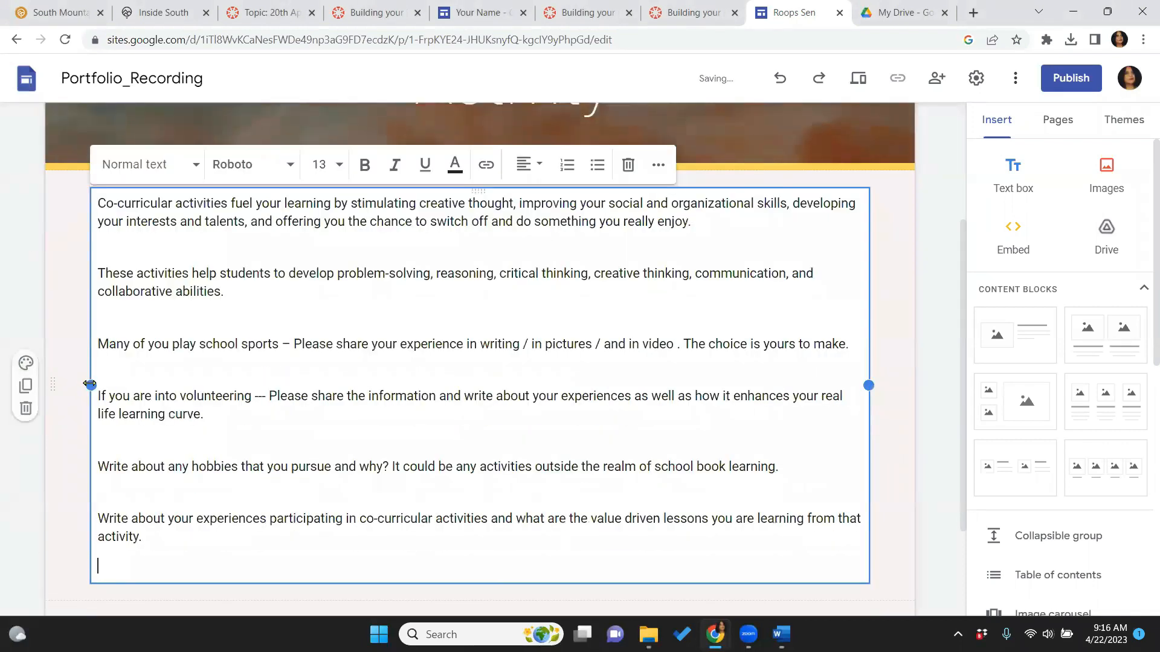
left_click_drag(90, 384, 273, 414)
left_click_drag(445, 426, 526, 417)
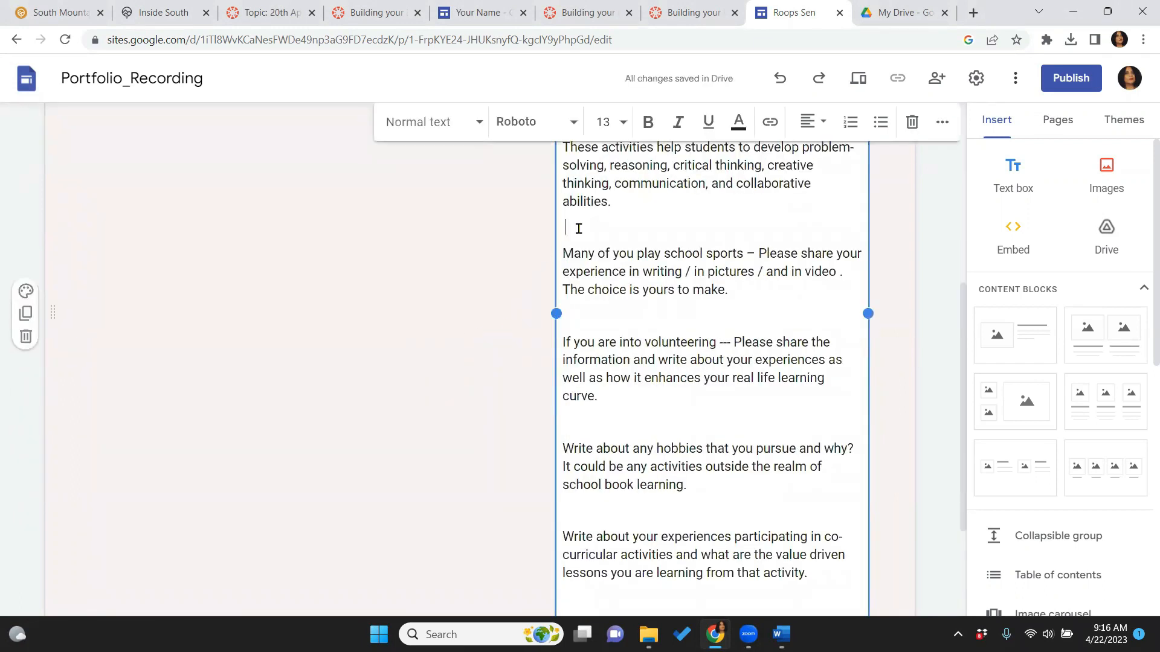
Delete the blank lines between the pasted paragraphs, including the one after the first paragraph
key("BackSpace")
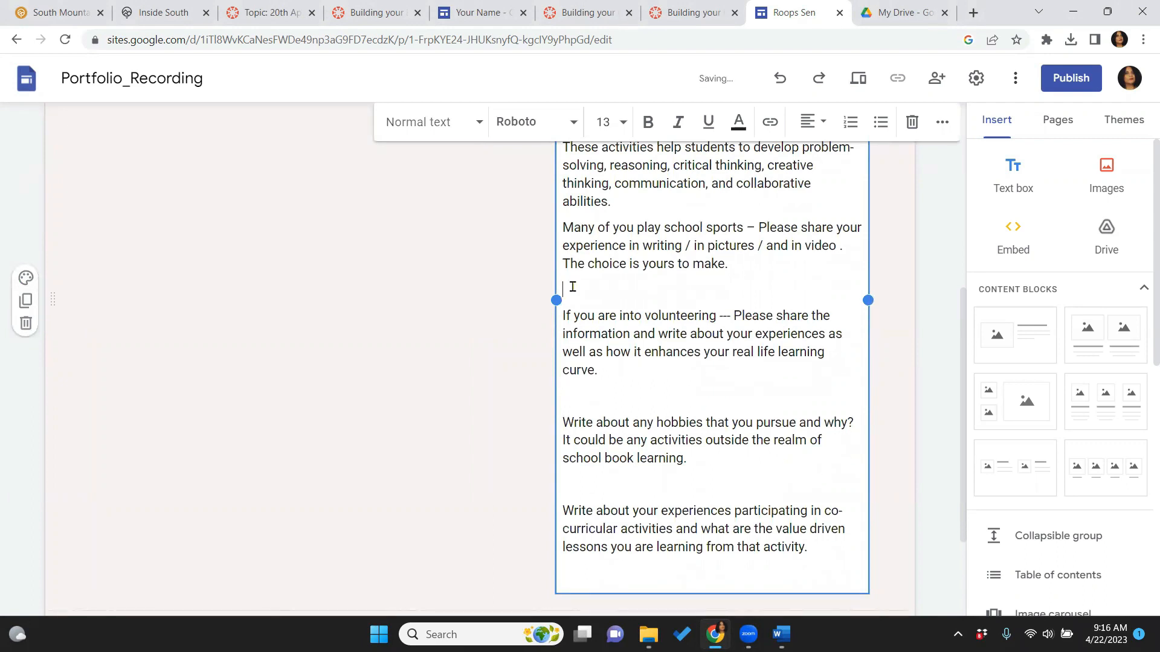
key("BackSpace")
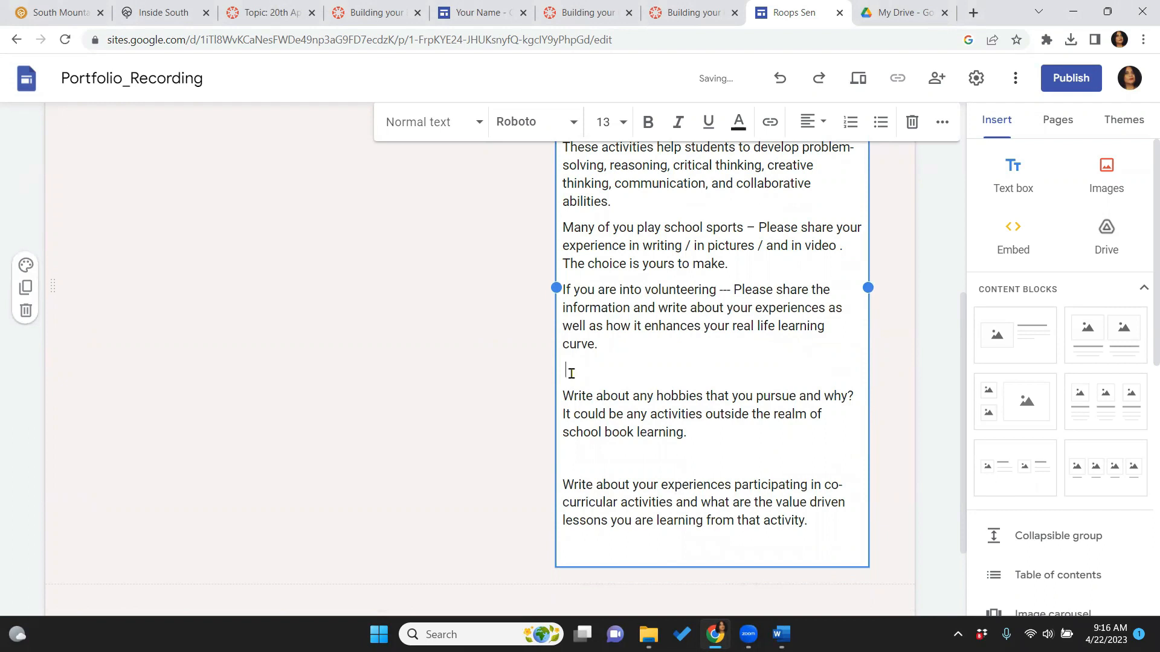
key("BackSpace")
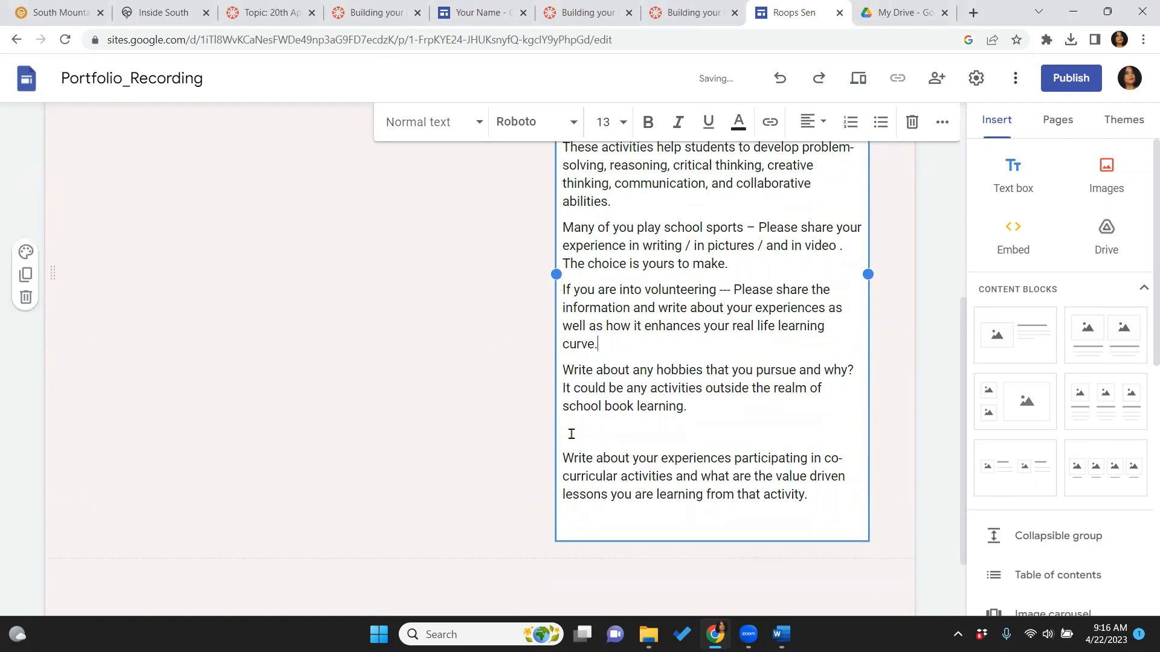
key("BackSpace")
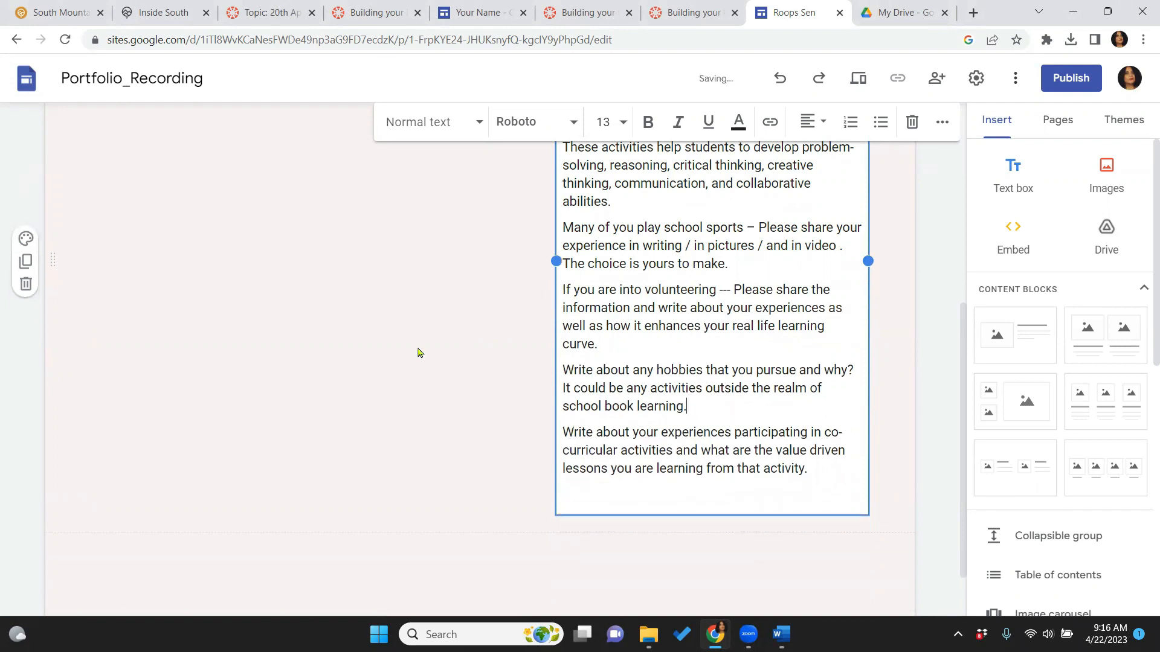
left_click(418, 352)
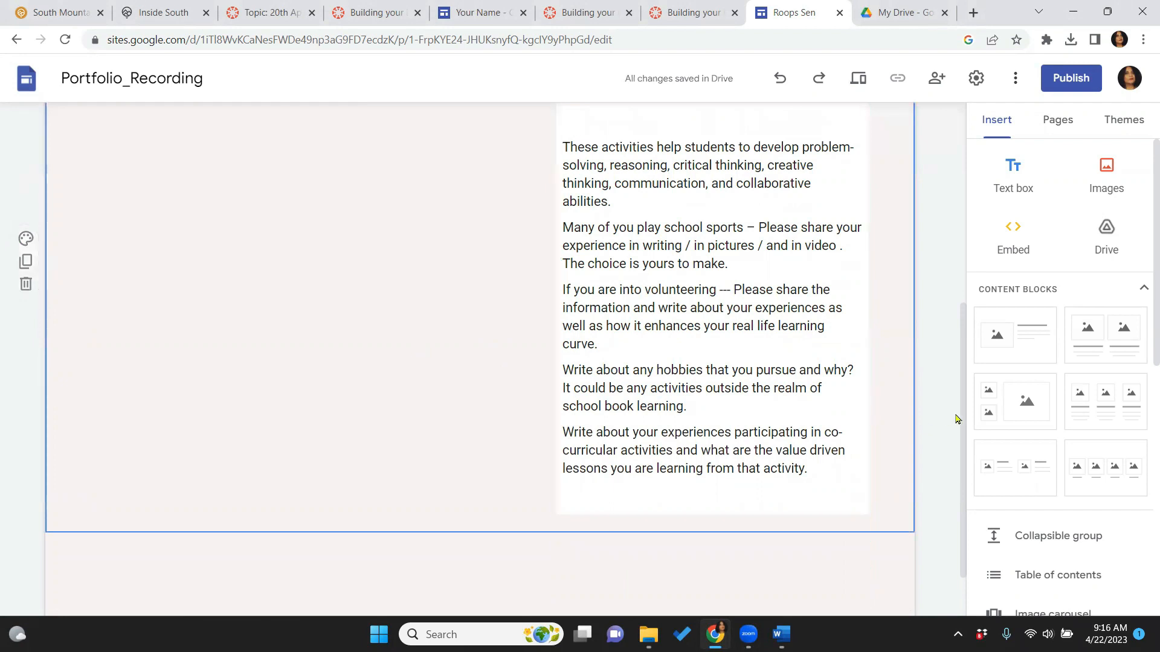
scroll(957, 410, "up", 2)
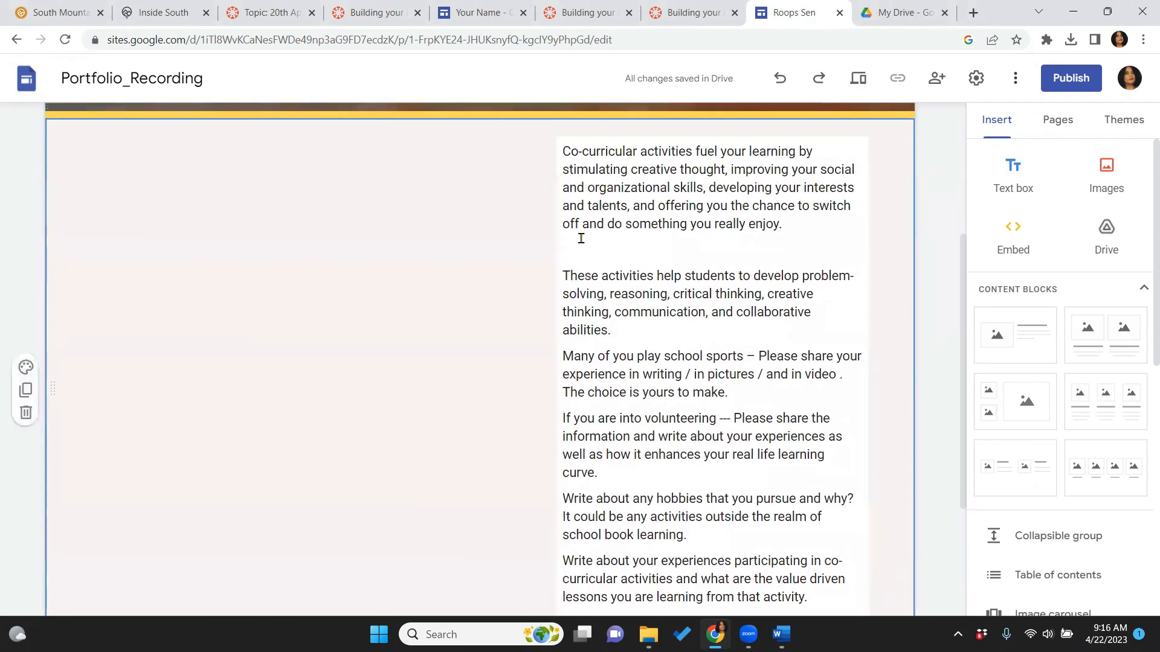
left_click(595, 239)
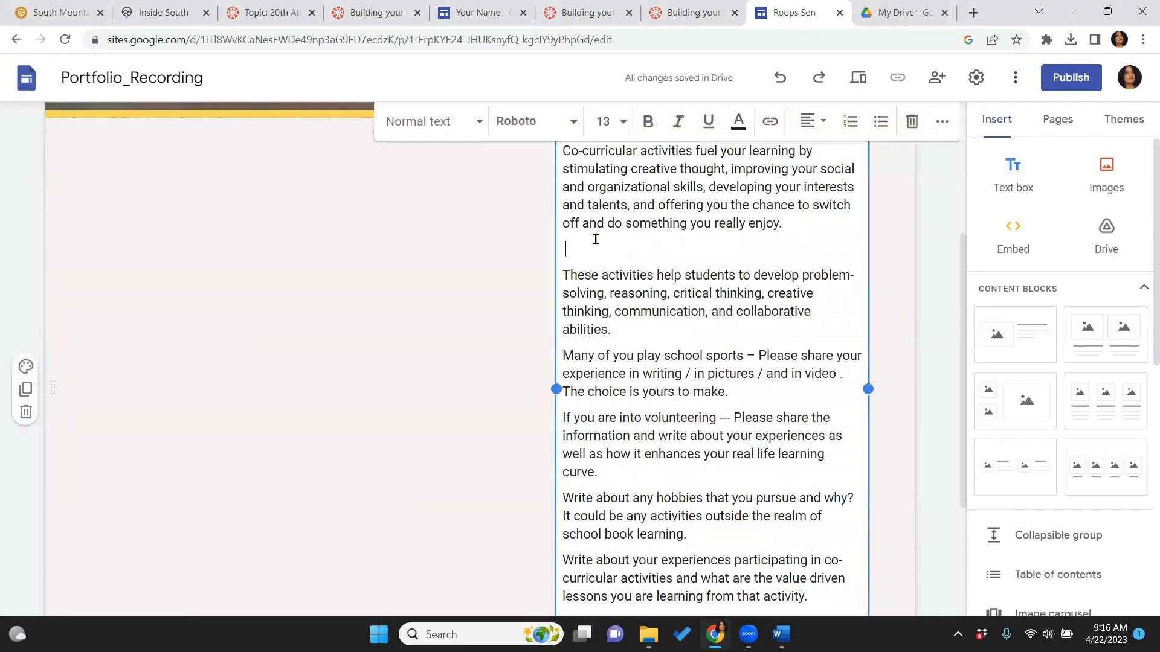
key("BackSpace")
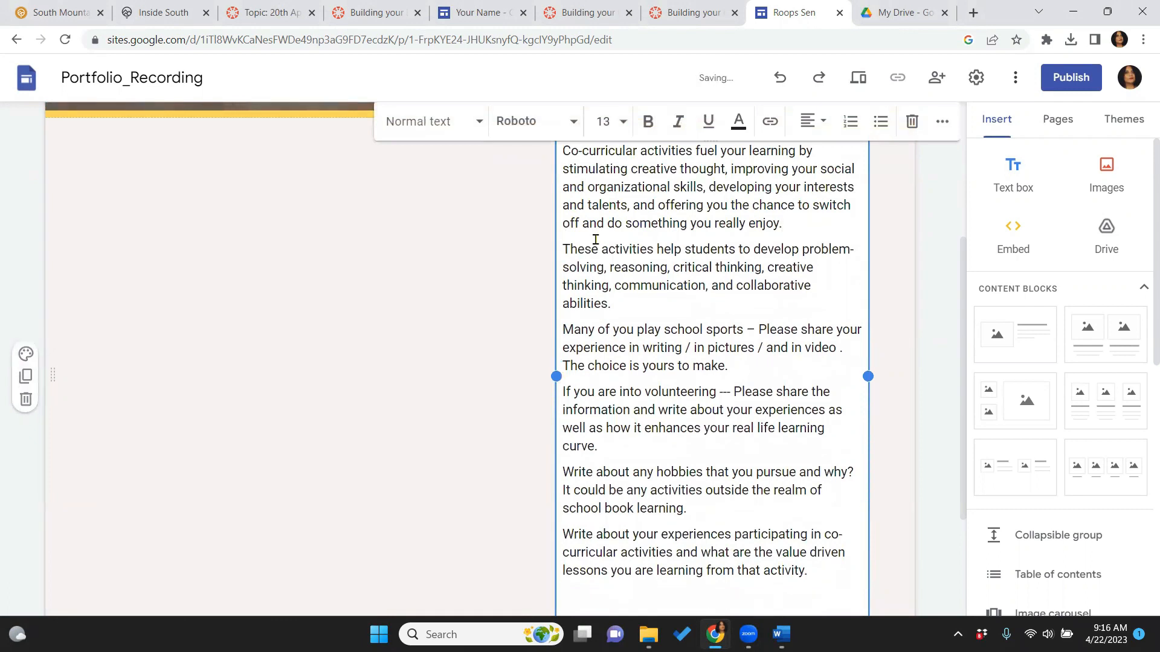
left_click(272, 192)
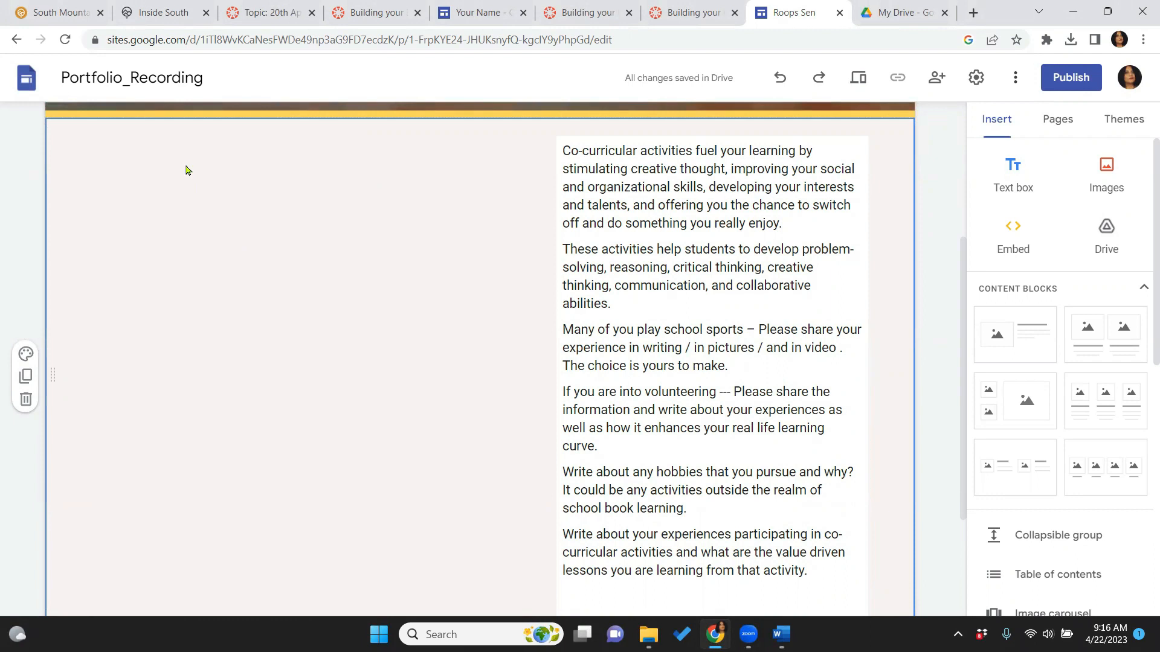
Embed the South Mountain Community College YouTube video by searching its pasted link
scroll(1057, 362, "down", 6)
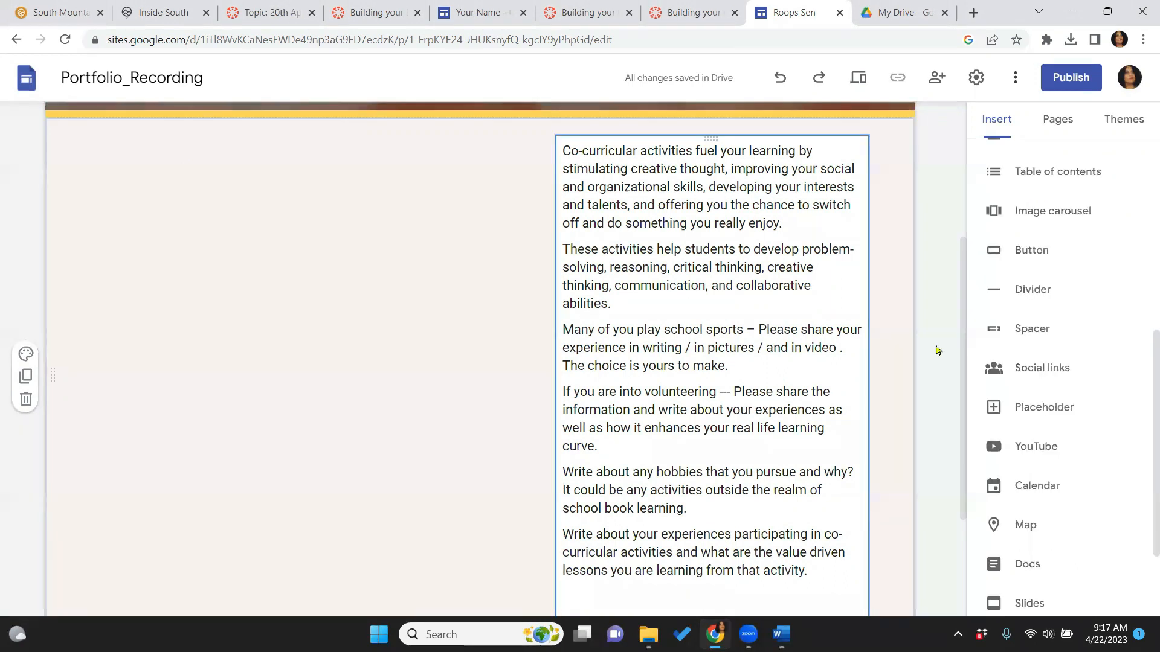
left_click(1036, 447)
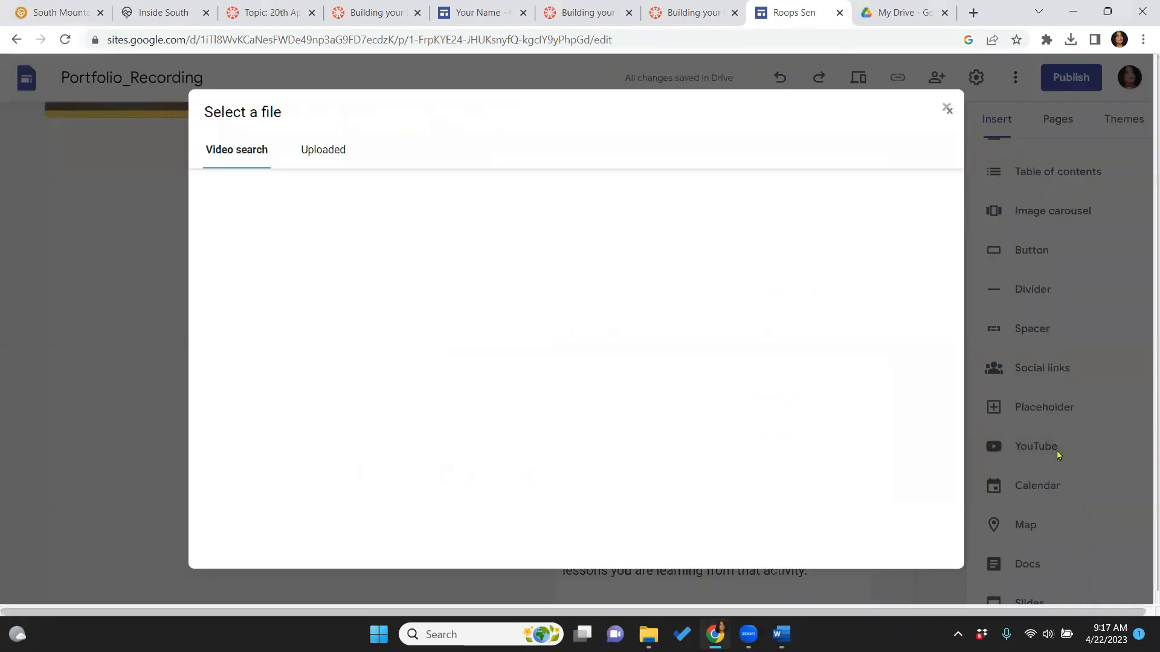
key("ctrl+v")
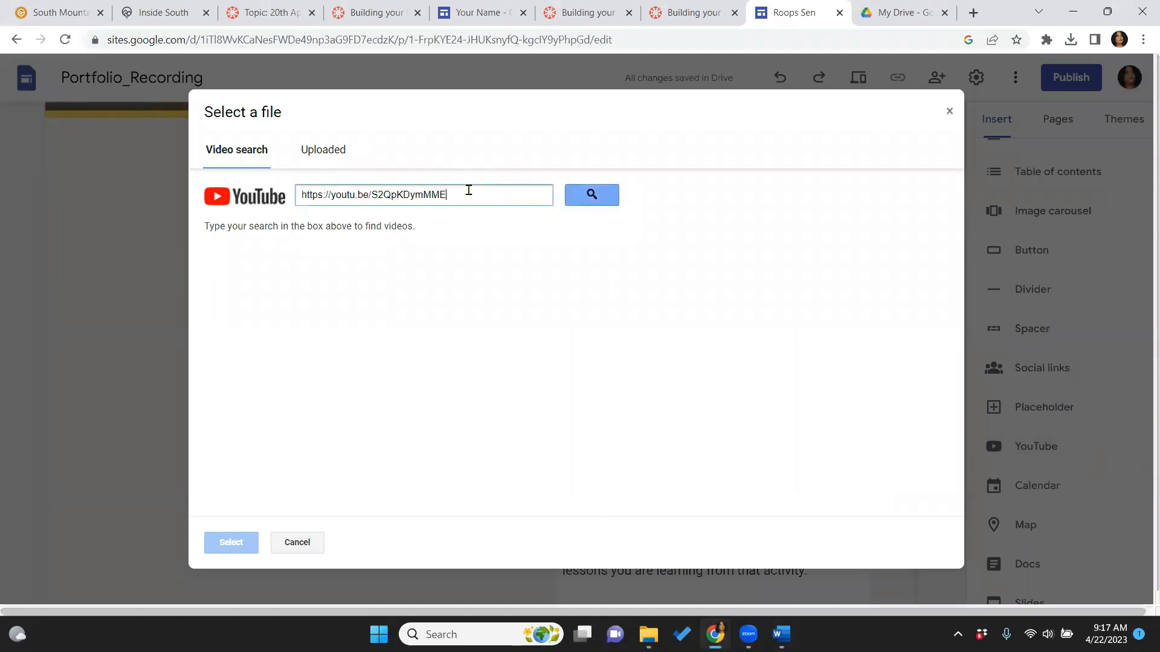
left_click(592, 196)
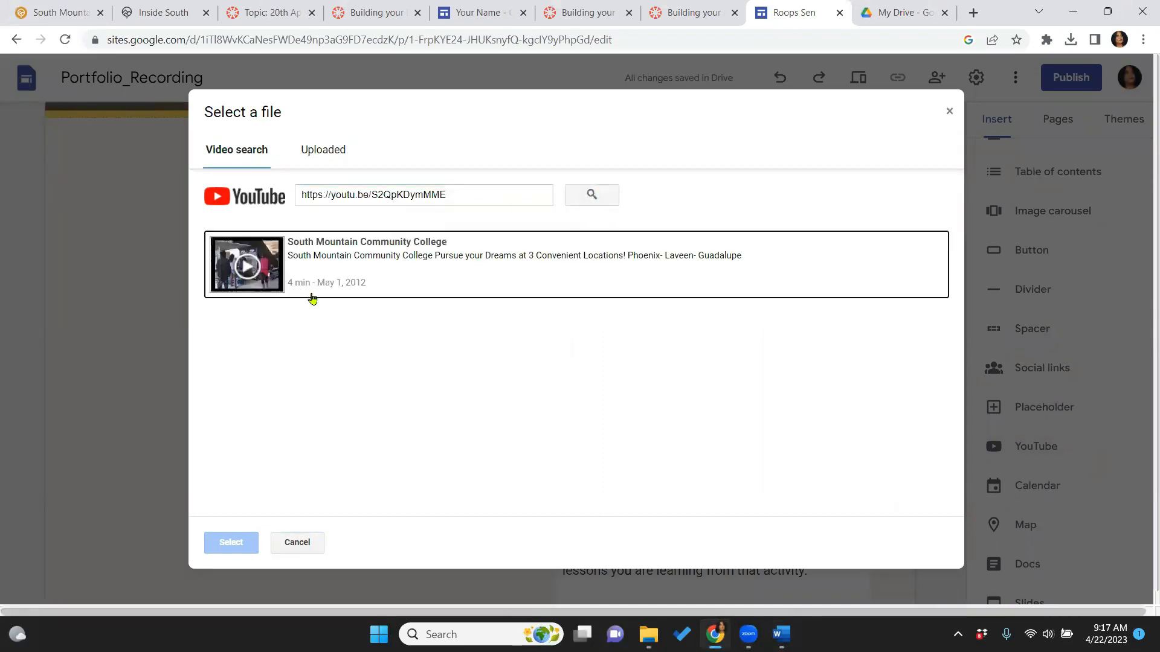
left_click(341, 266)
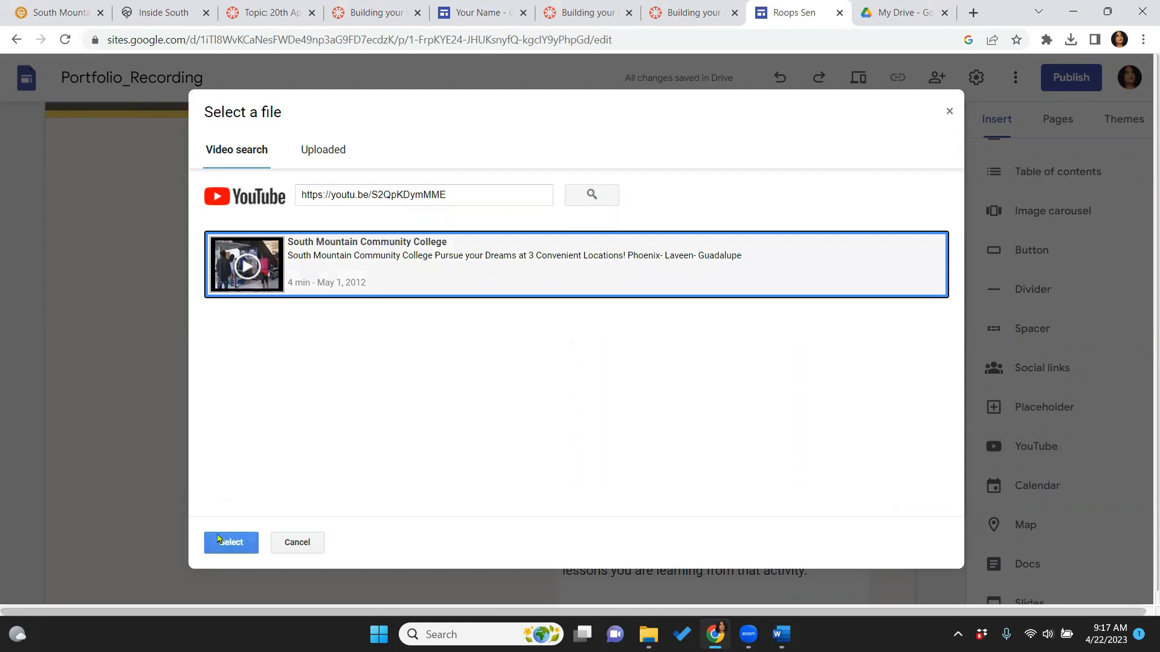
left_click(219, 543)
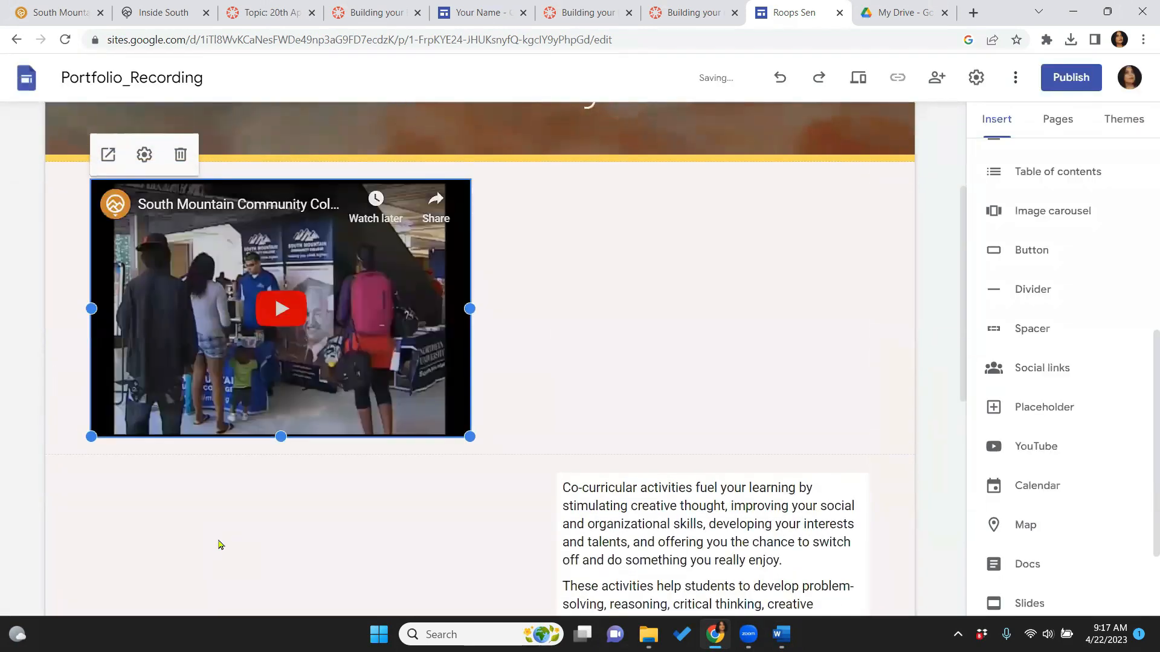
Move the notes text box up beside the video and widen it to the right
left_click(626, 498)
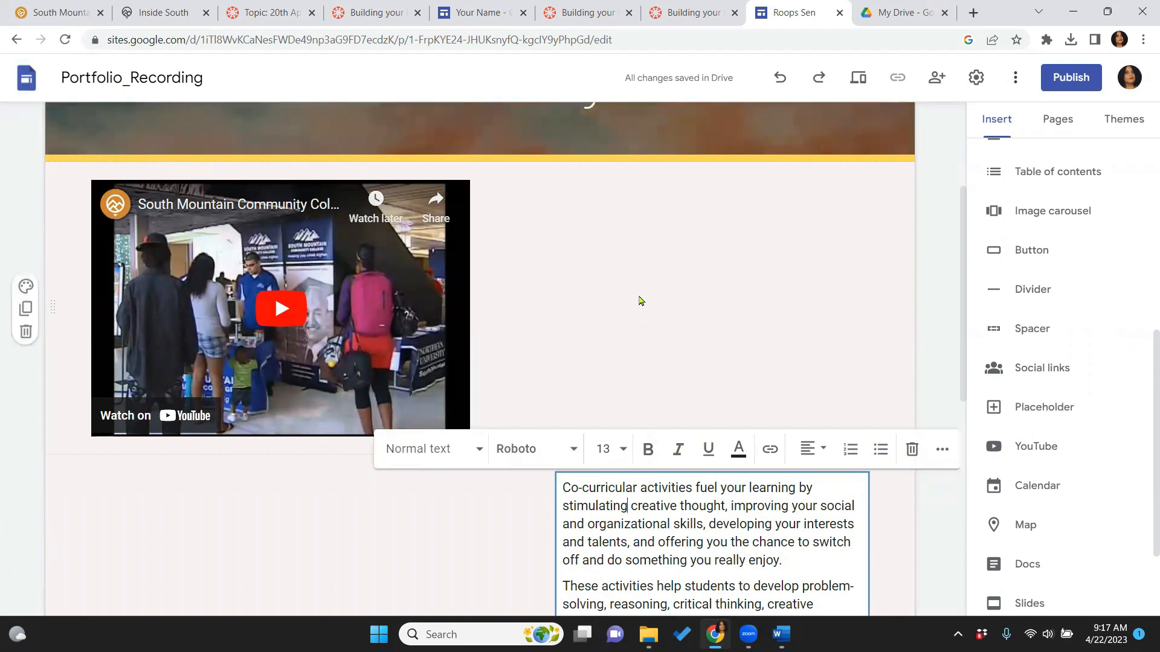
left_click_drag(556, 522, 551, 267)
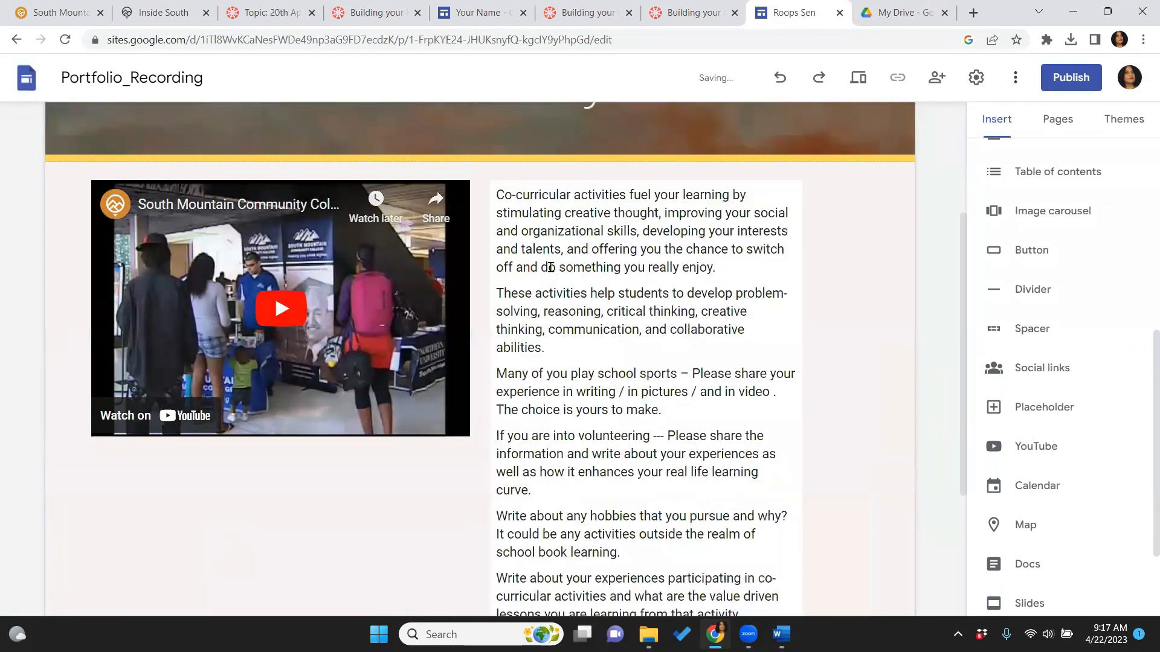
left_click(798, 387)
left_click_drag(803, 417, 904, 401)
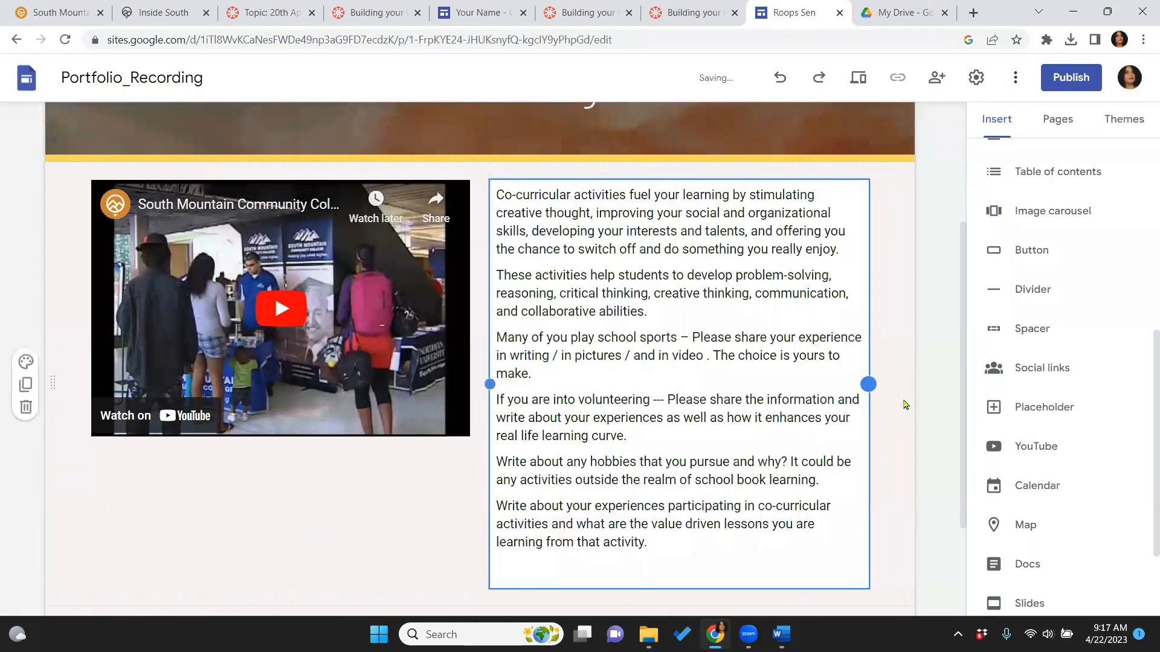
scroll(532, 425, "down", 2)
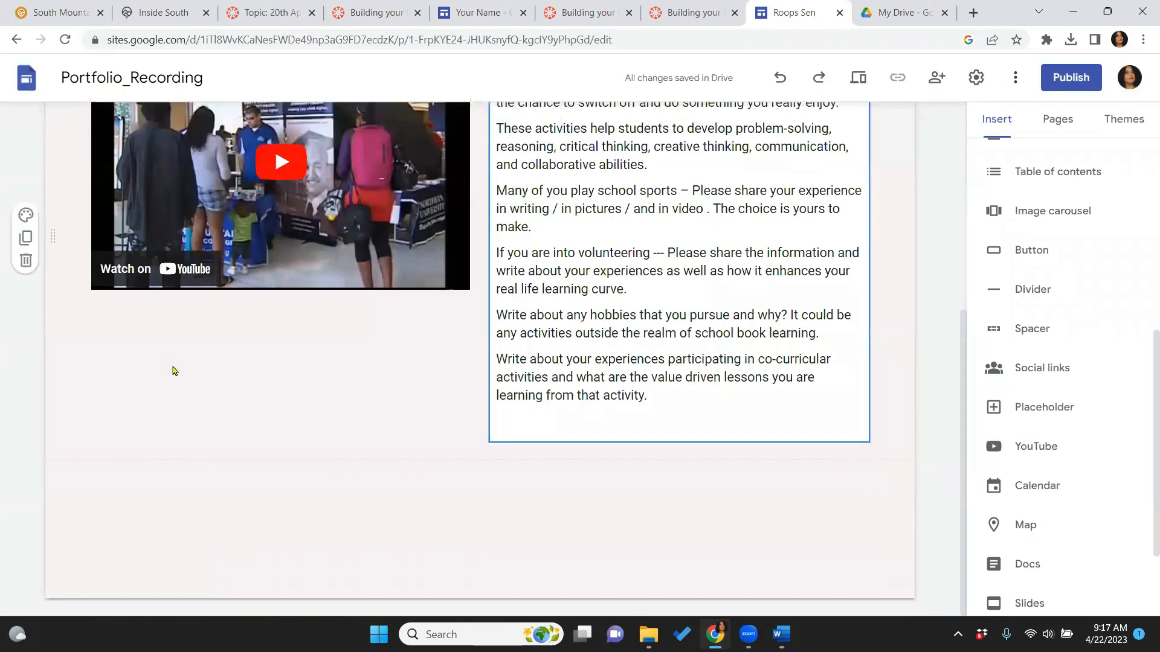
Set the video-and-notes section background to the sea image from the Gallery
left_click(27, 216)
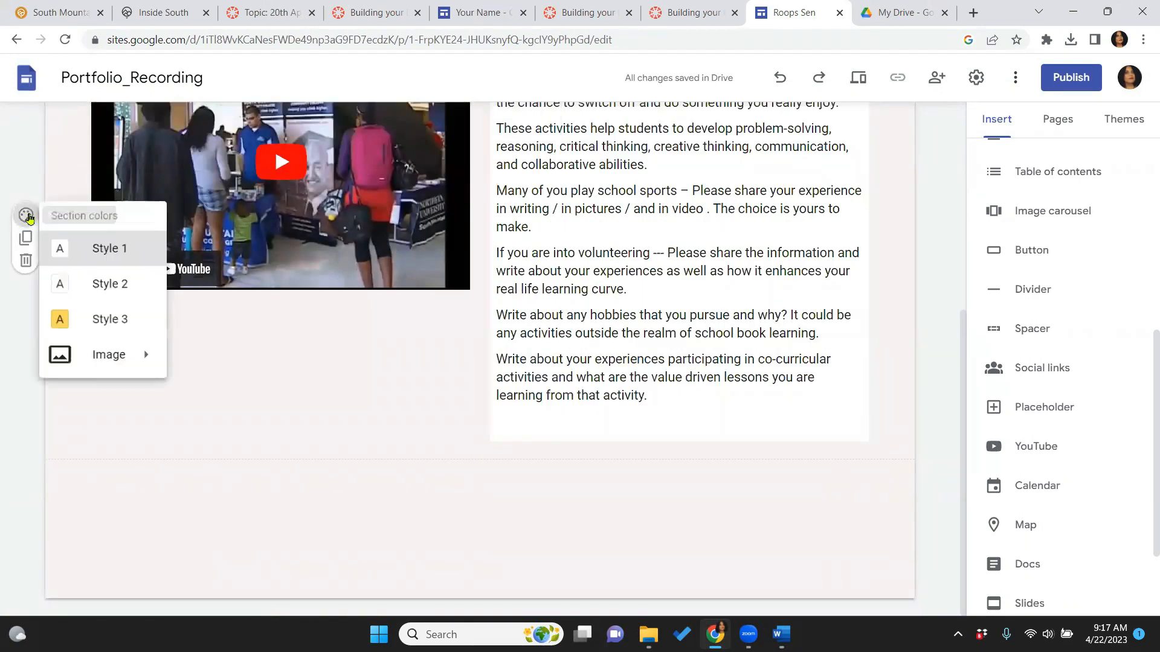
mouse_move(111, 358)
left_click(202, 401)
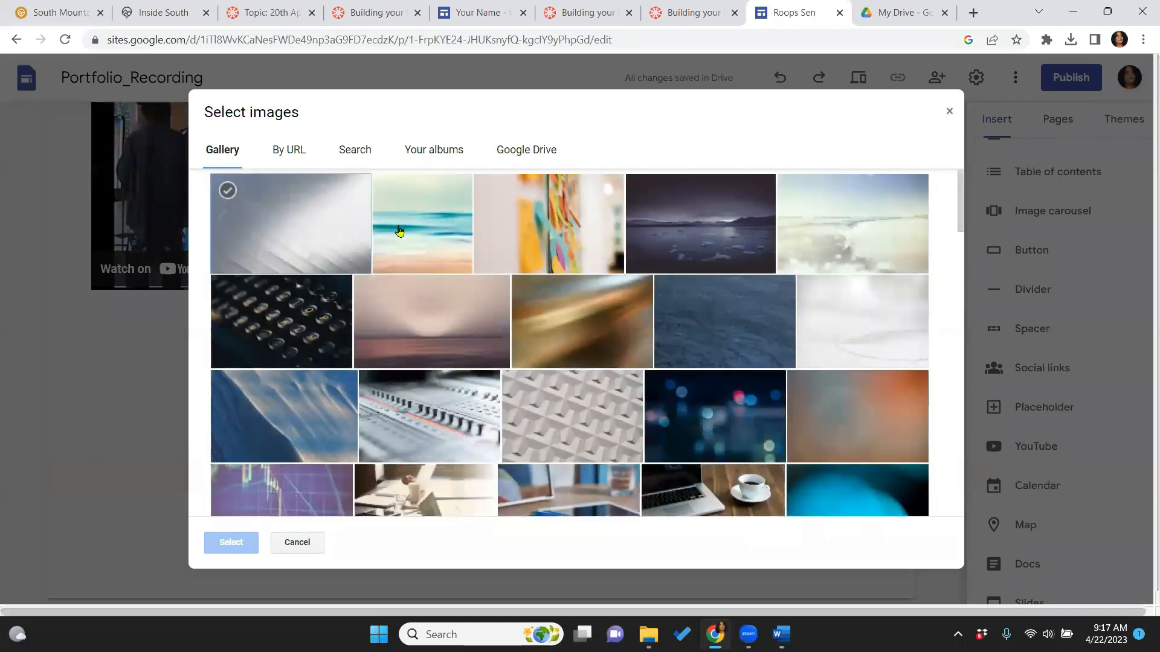
left_click(399, 232)
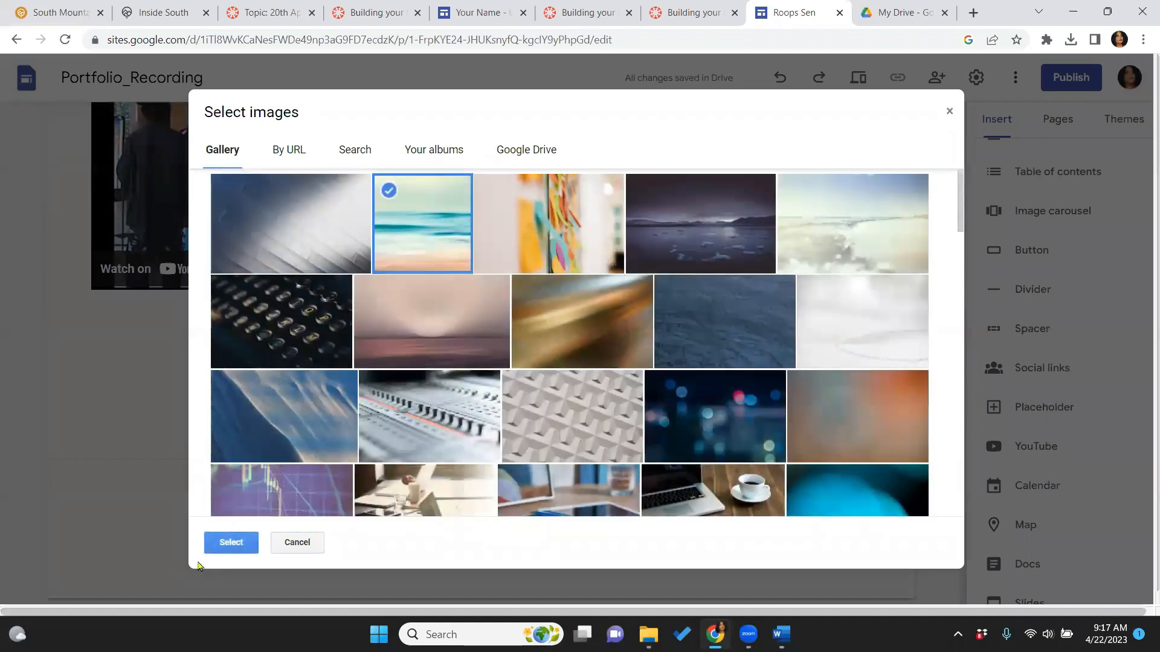
left_click(230, 542)
scroll(965, 446, "up", 5)
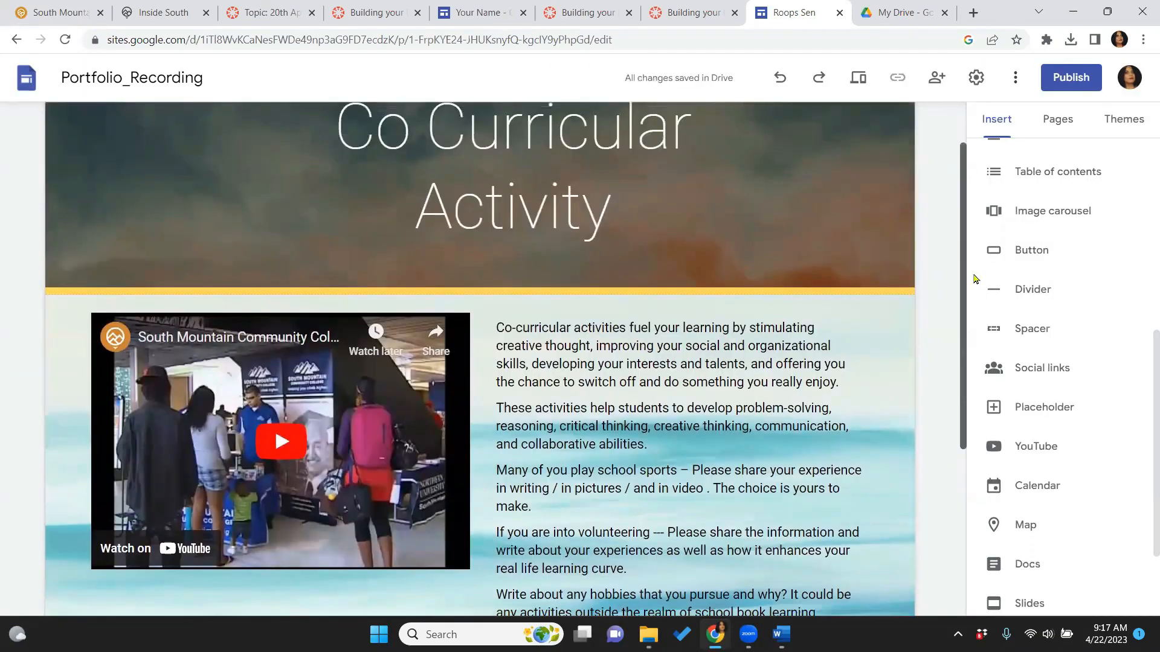
scroll(988, 302, "down", 2)
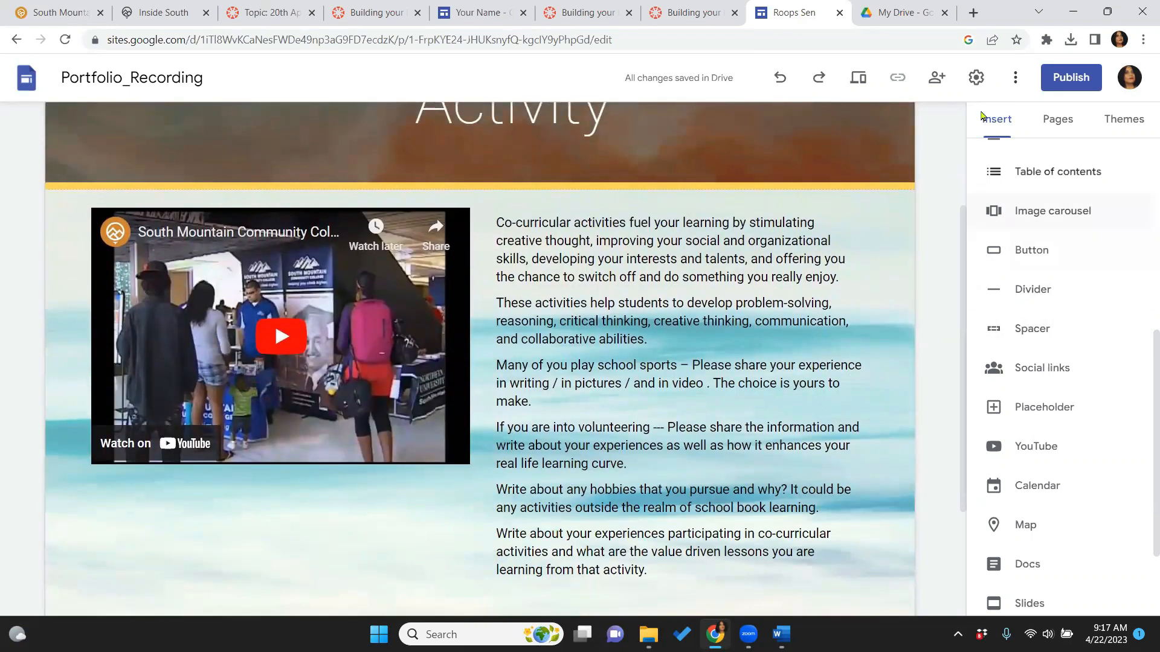
scroll(1141, 362, "up", 7)
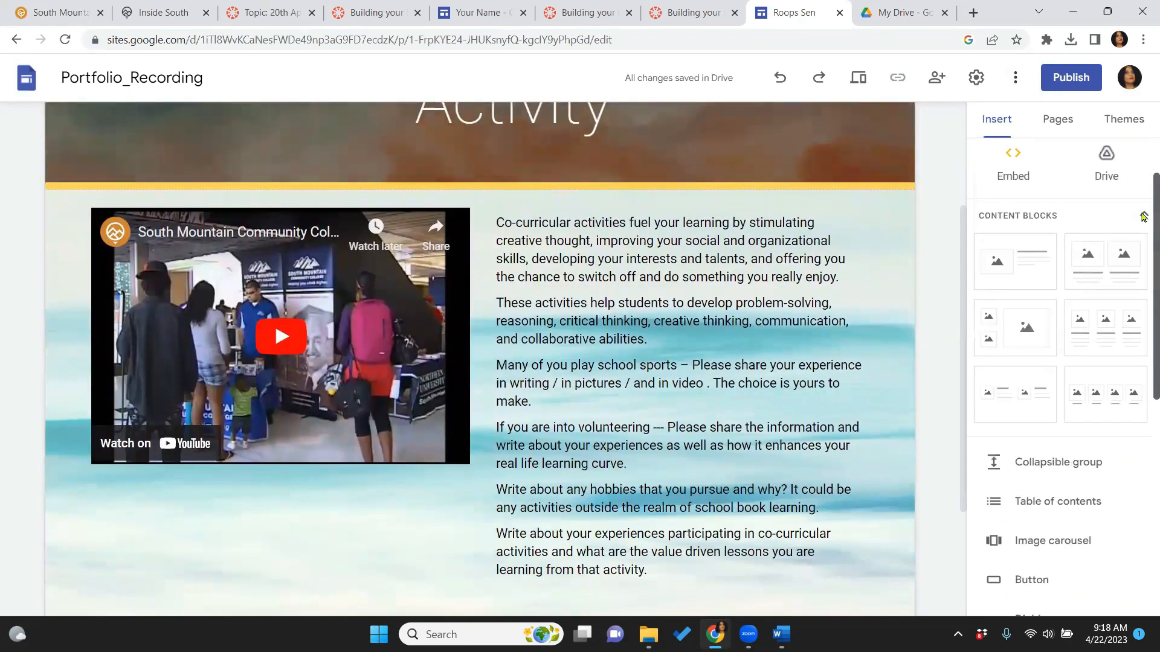
Upload the sport smcc photo from the 5_Co_Curricular Page folder and place it under the video
left_click(238, 542)
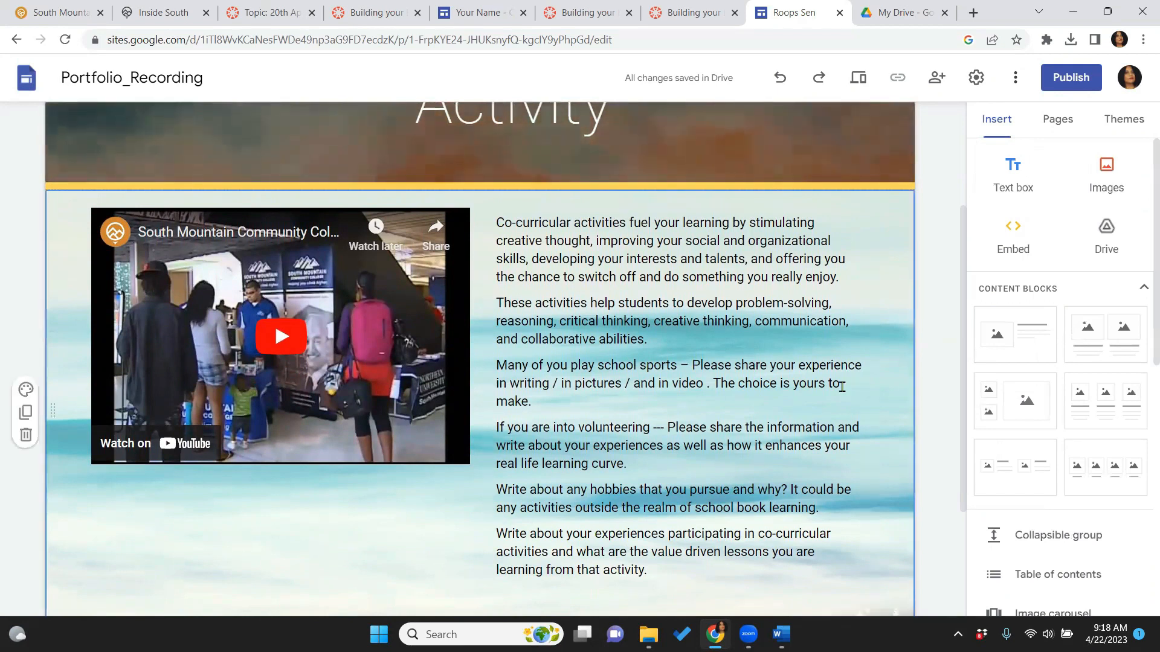
left_click(1115, 198)
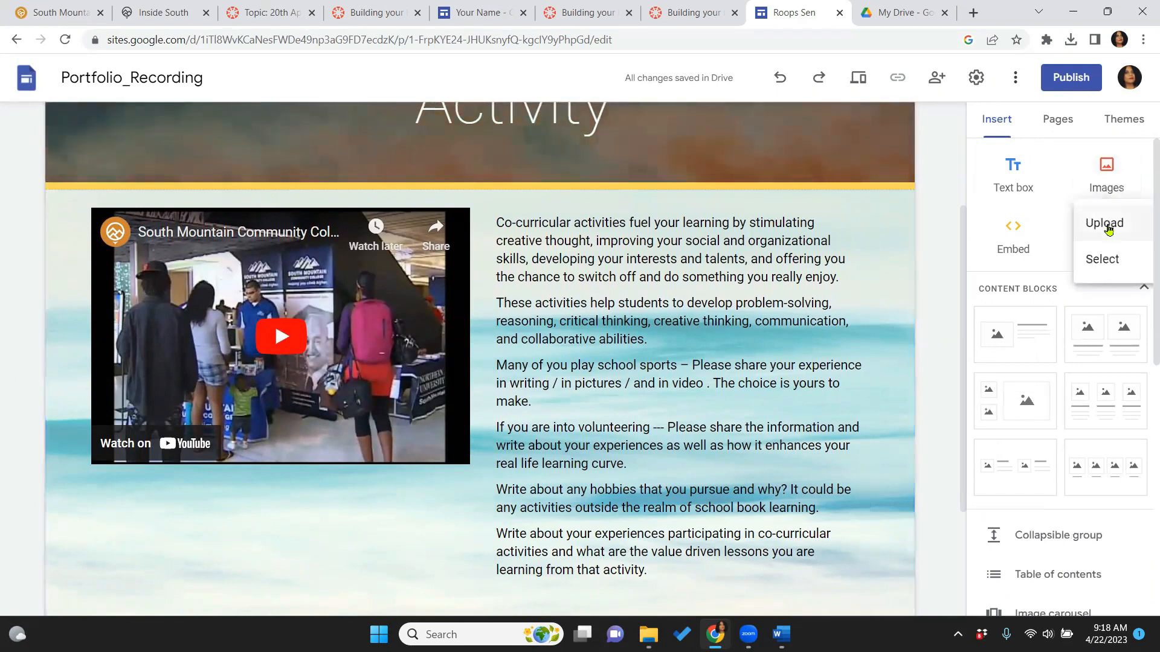
left_click(1105, 224)
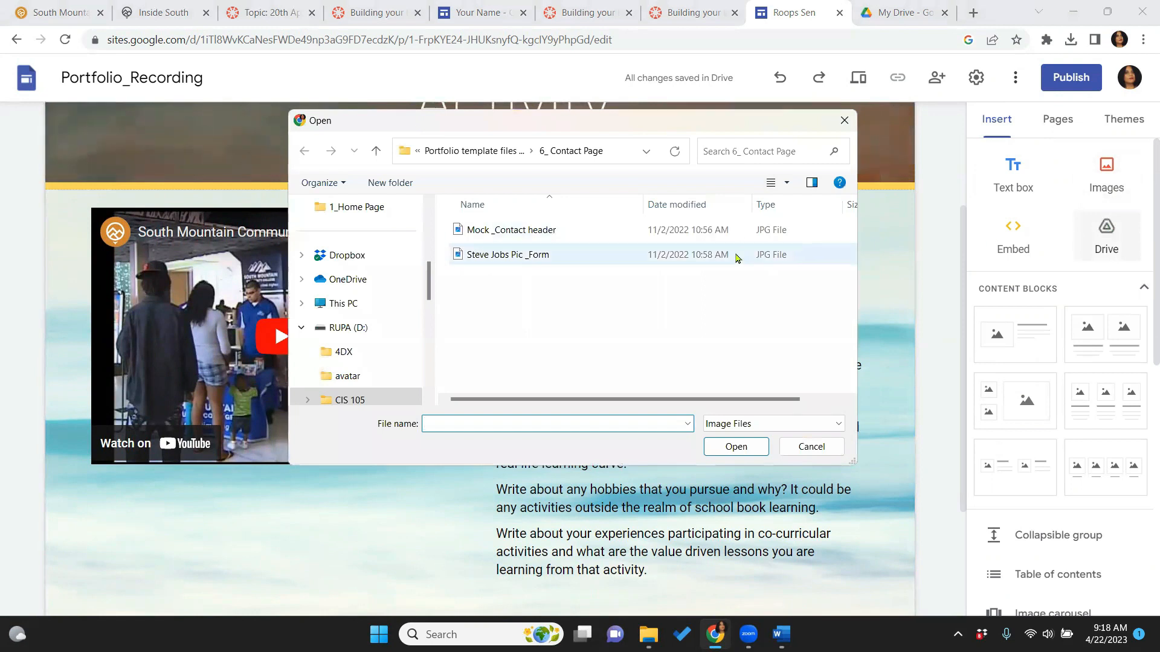
left_click(471, 151)
double_click(483, 329)
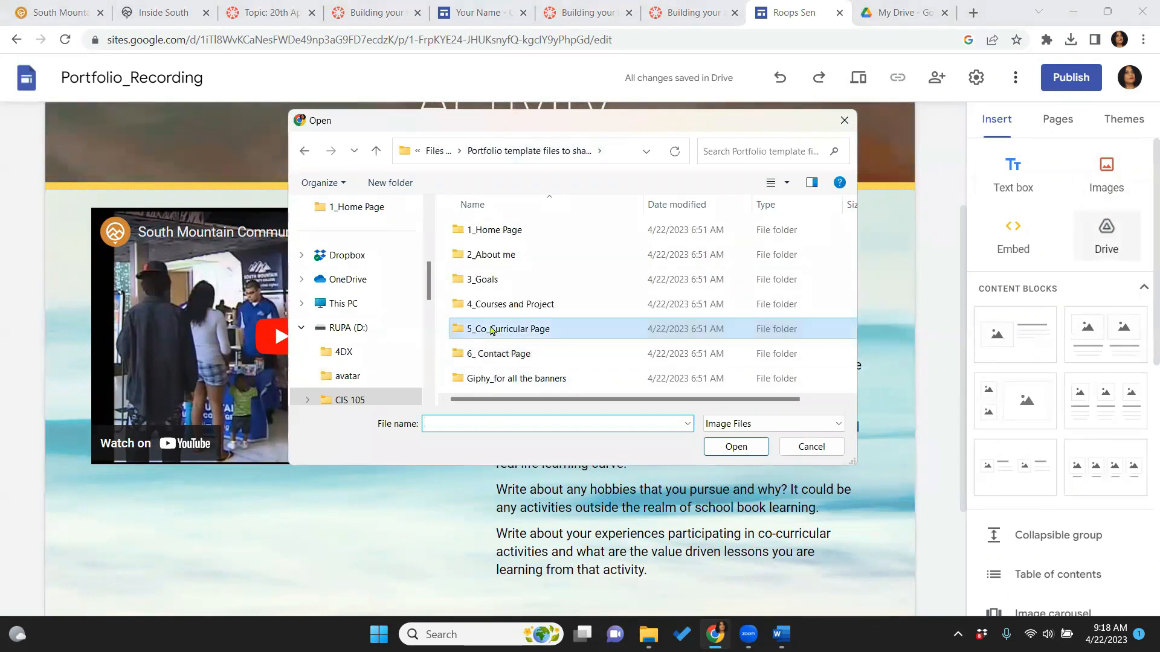
left_click(506, 230)
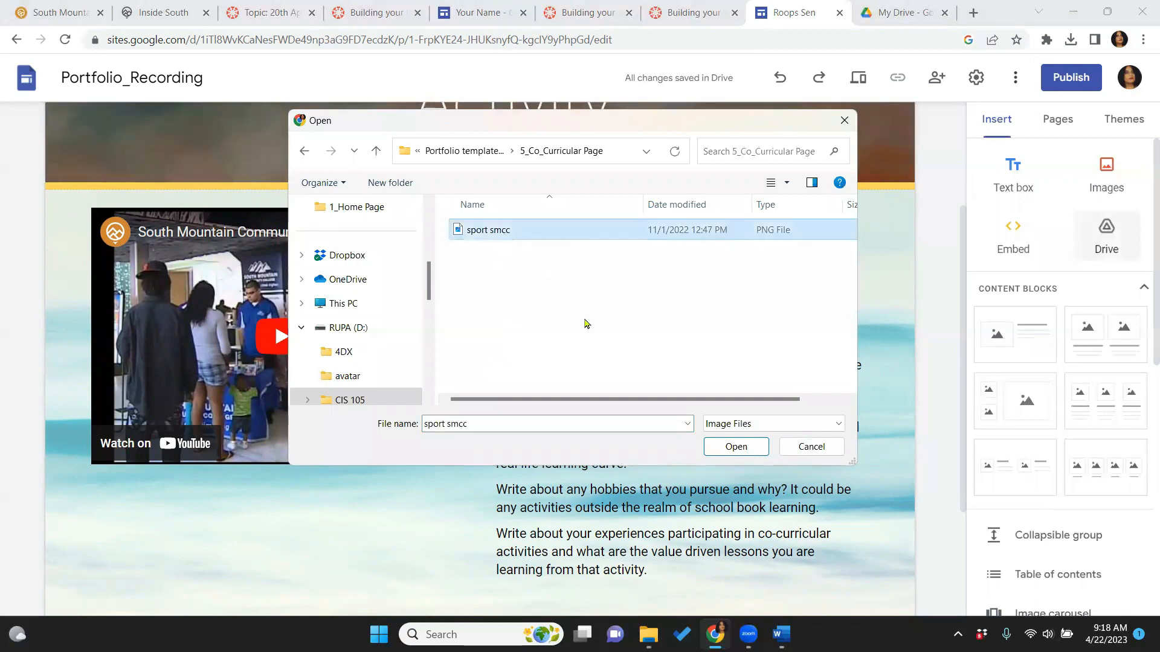
left_click(734, 447)
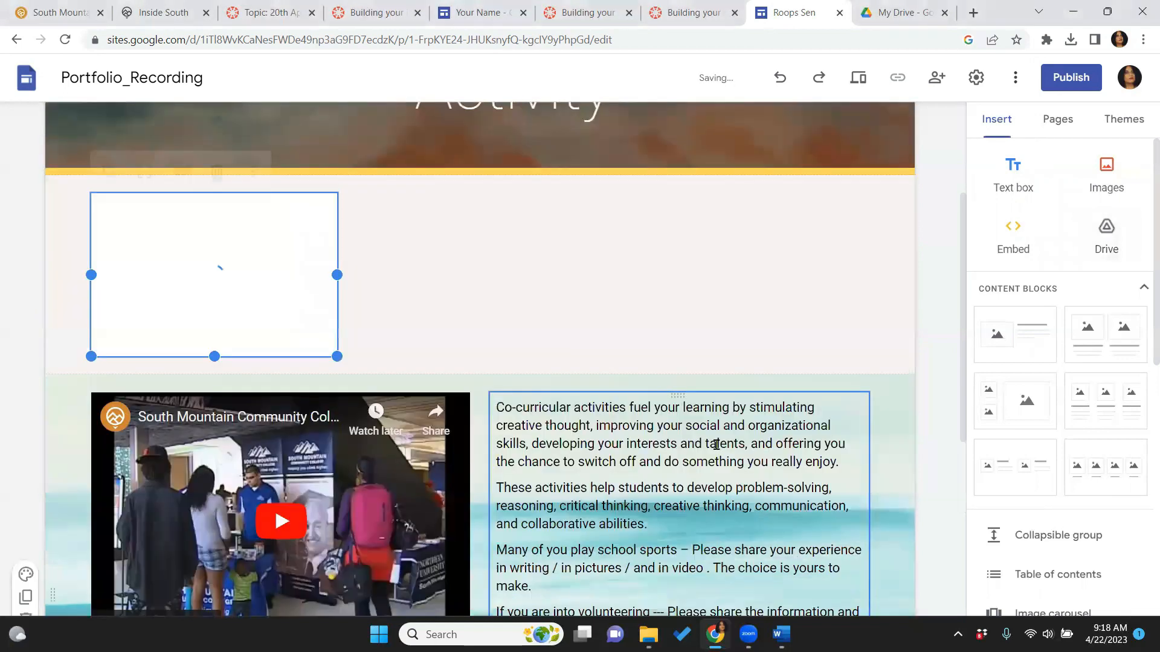
left_click_drag(215, 225, 237, 560)
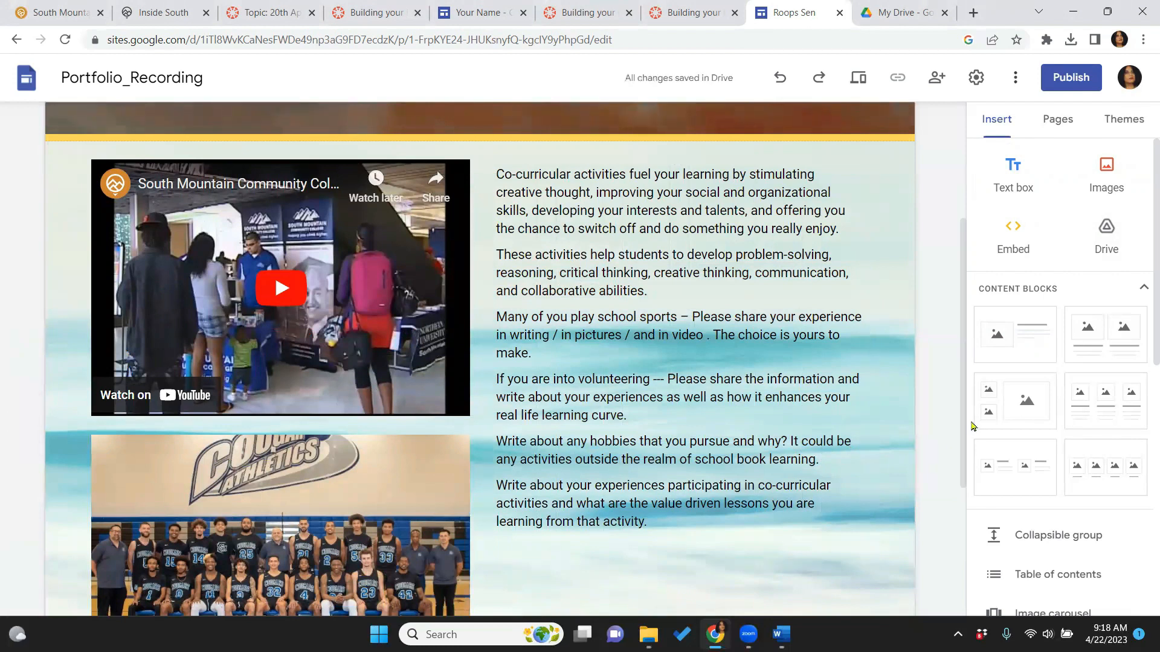
left_click_drag(964, 430, 958, 246)
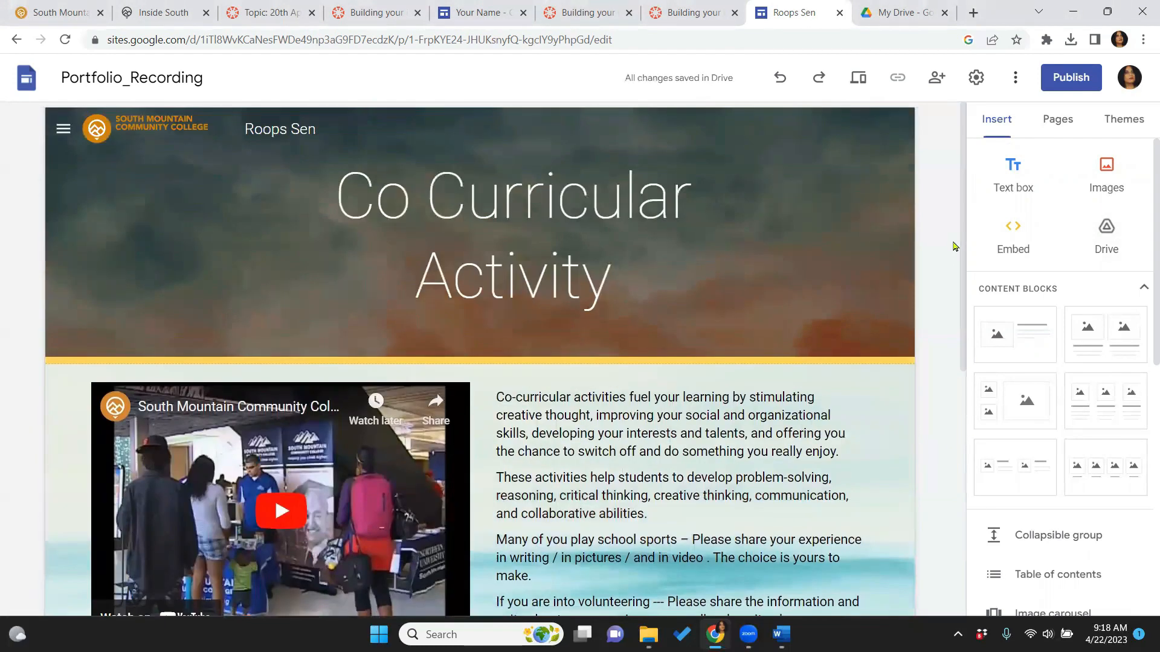
Preview the site and view the Home, About Me and Goals pages
left_click(863, 84)
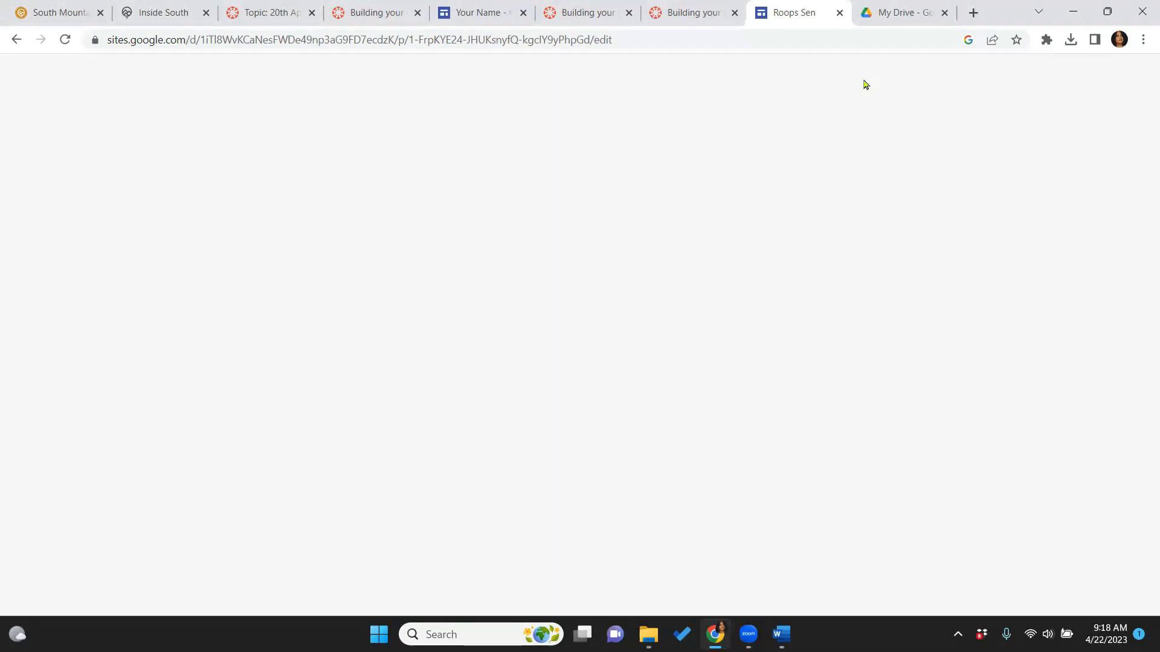
scroll(1142, 368, "down", 5)
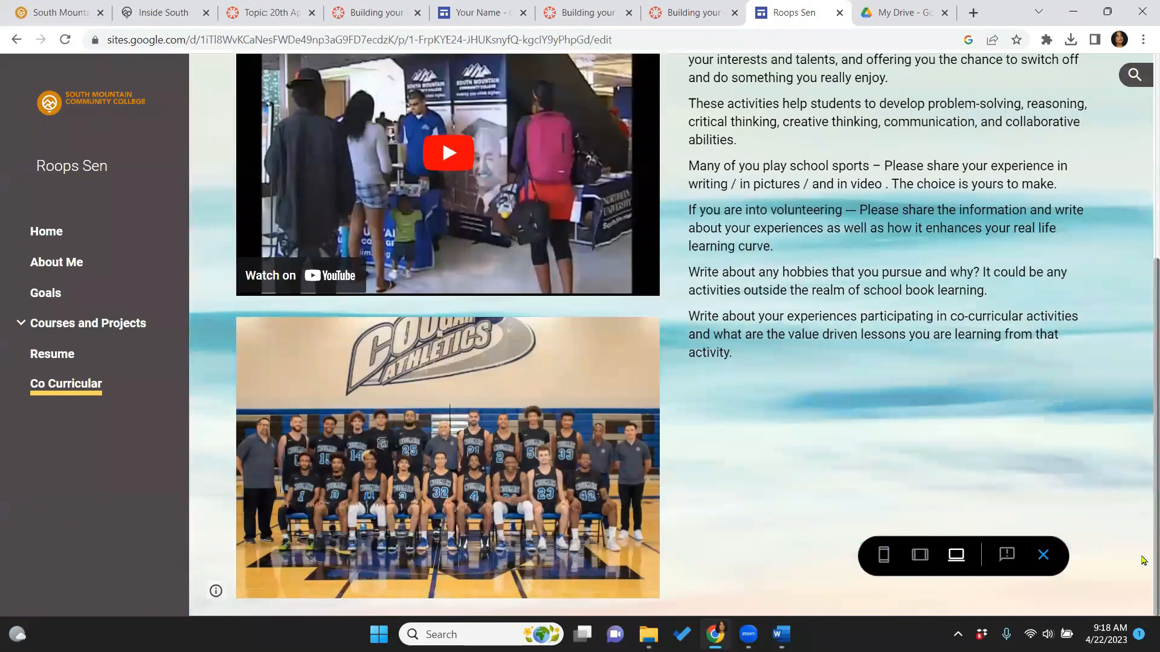
scroll(1142, 519, "up", 5)
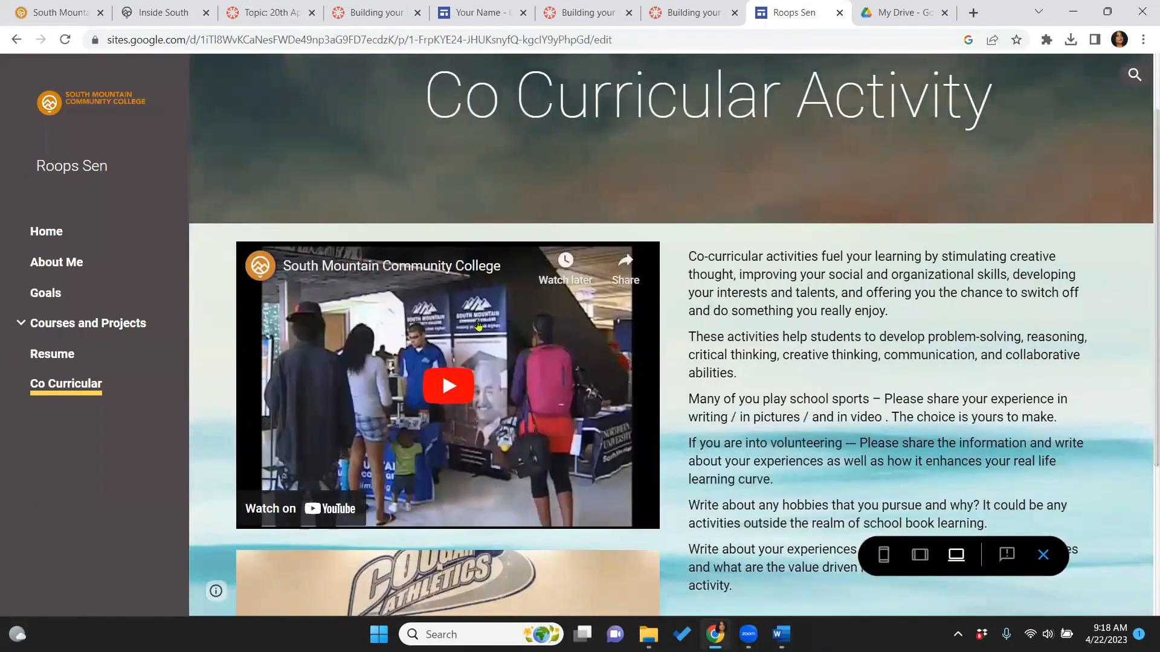
left_click(55, 232)
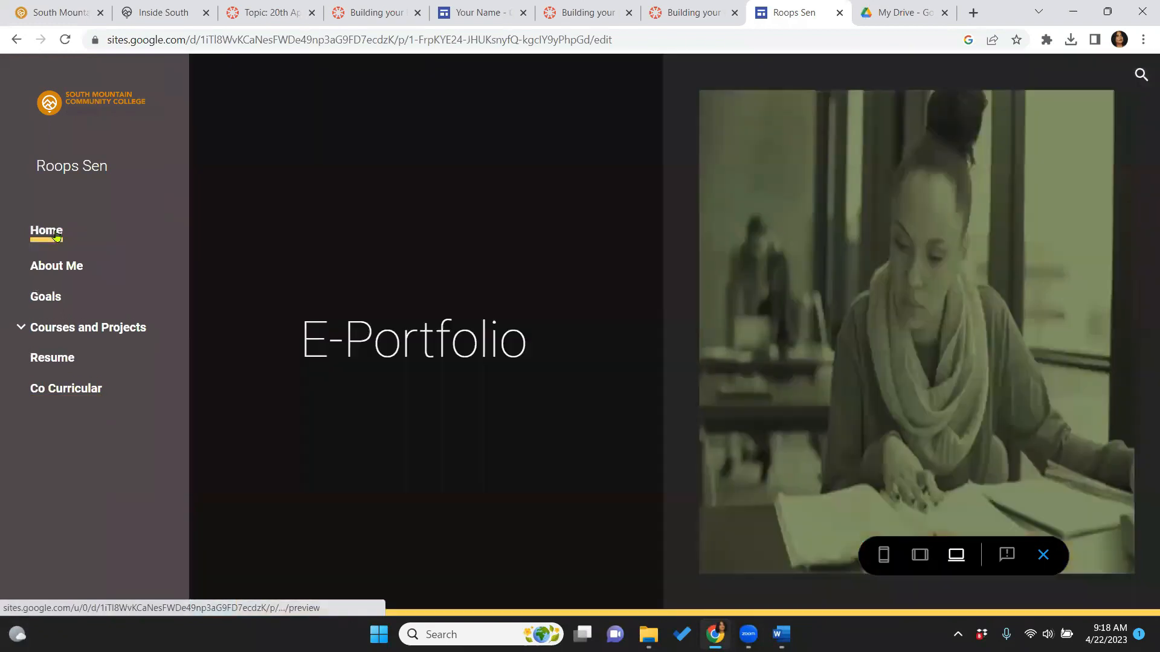
left_click(58, 271)
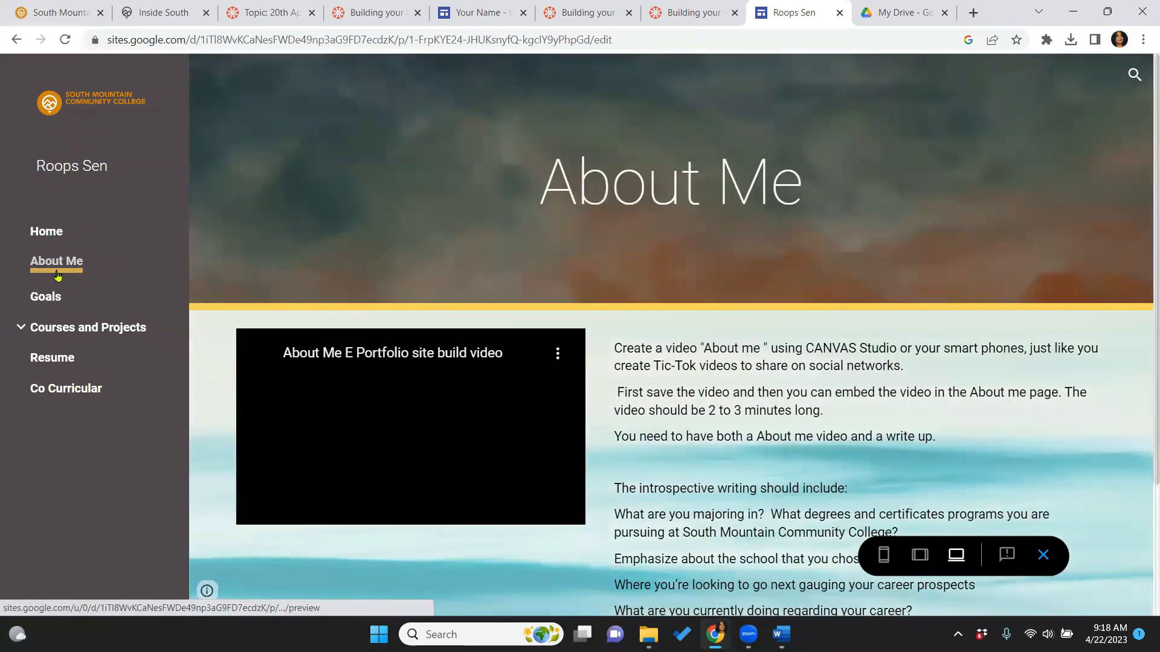
left_click(52, 299)
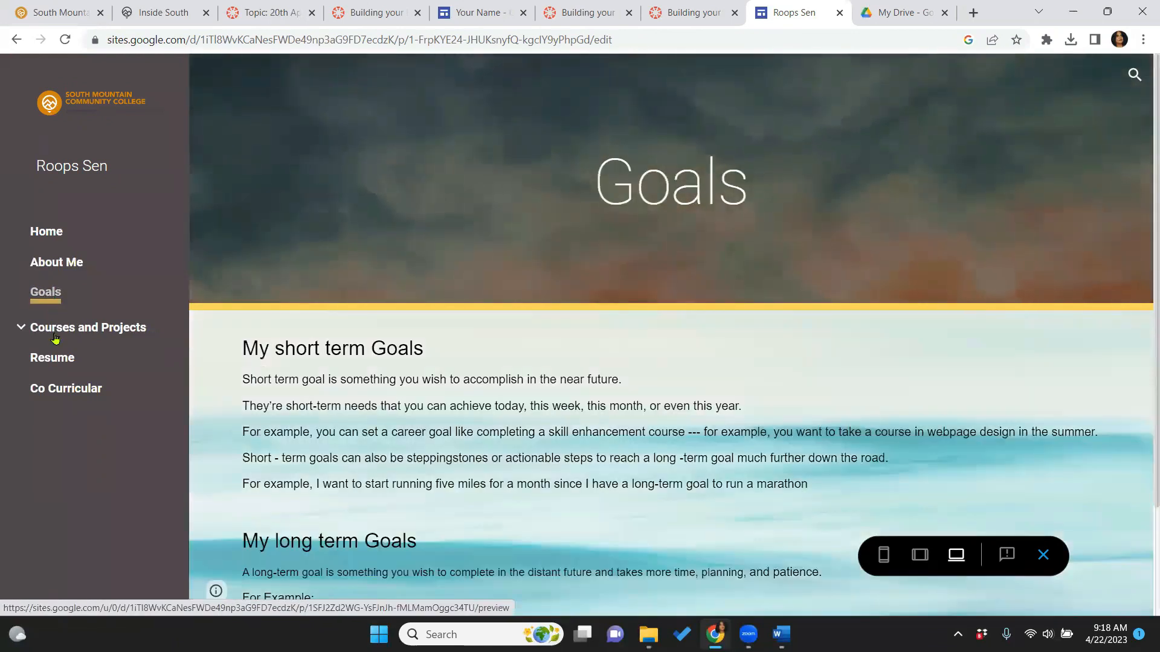
View Courses and Projects, CIS 105, ENG101, MAT100, Resume and Co Curricular, then exit preview
left_click(55, 337)
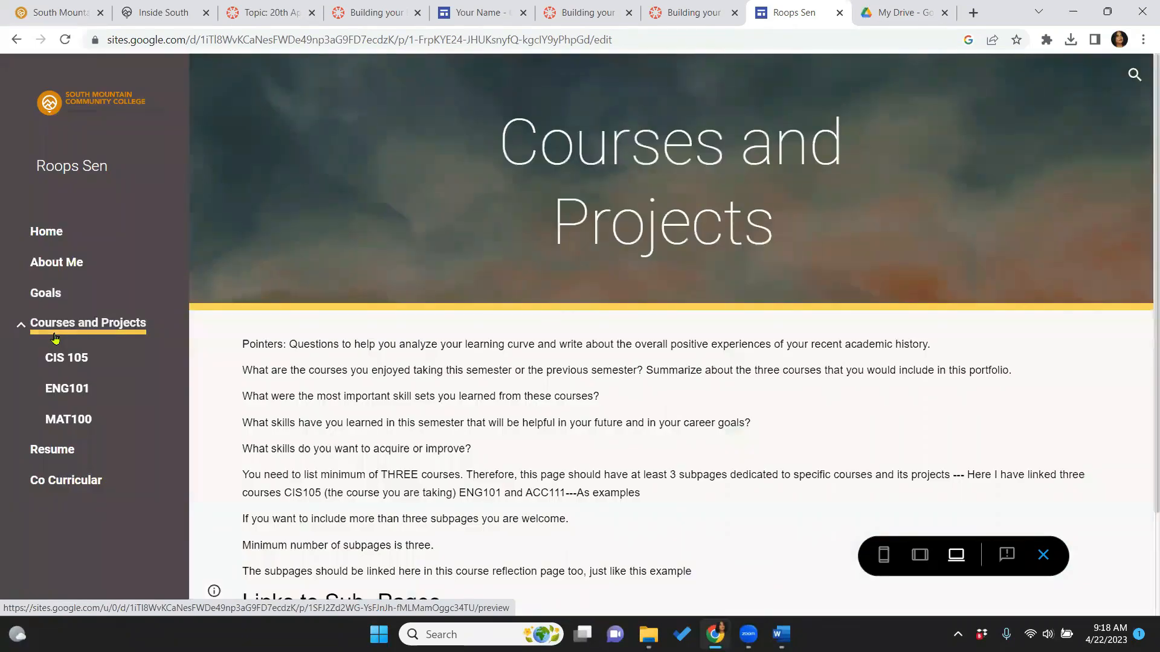
left_click(54, 360)
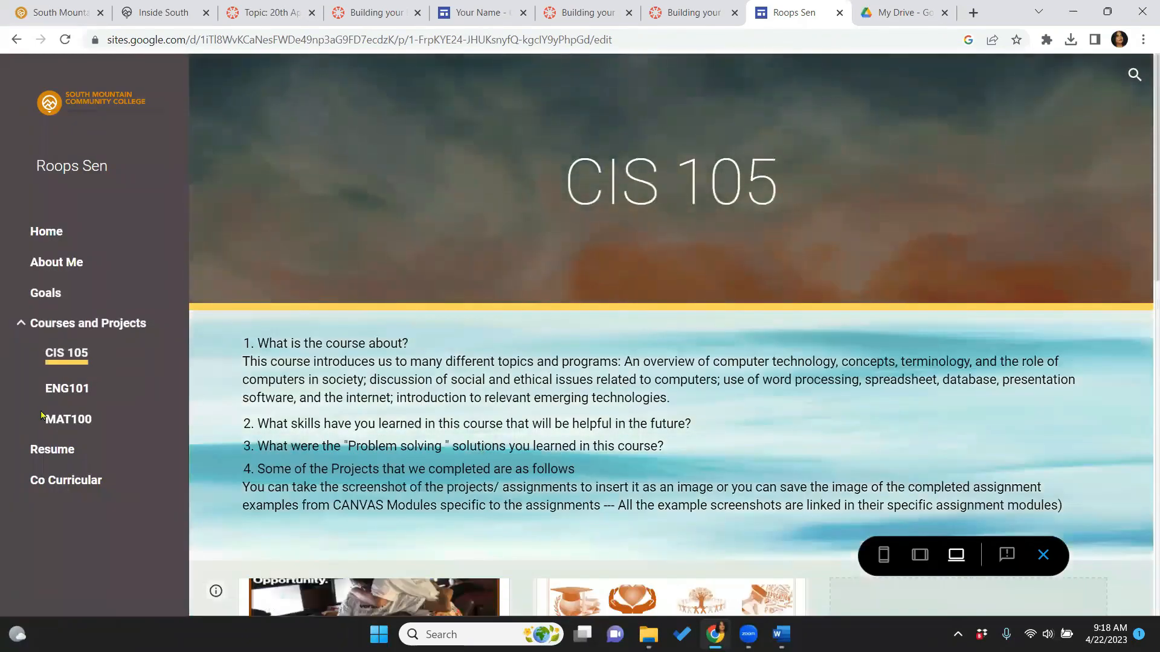
left_click(67, 385)
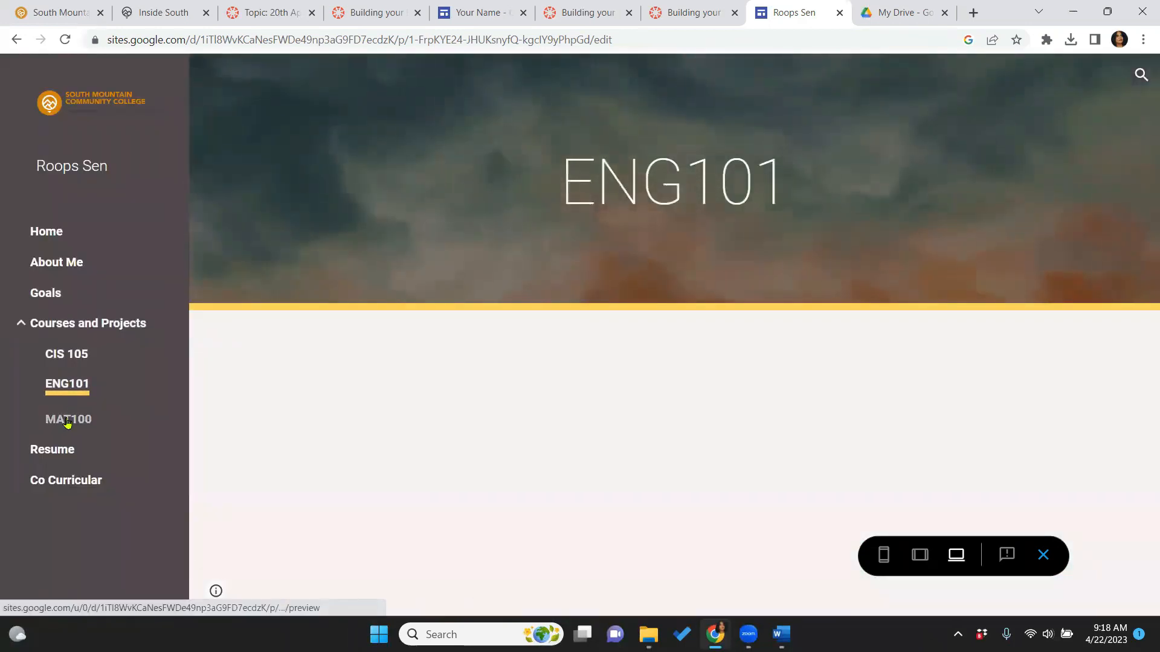
left_click(68, 421)
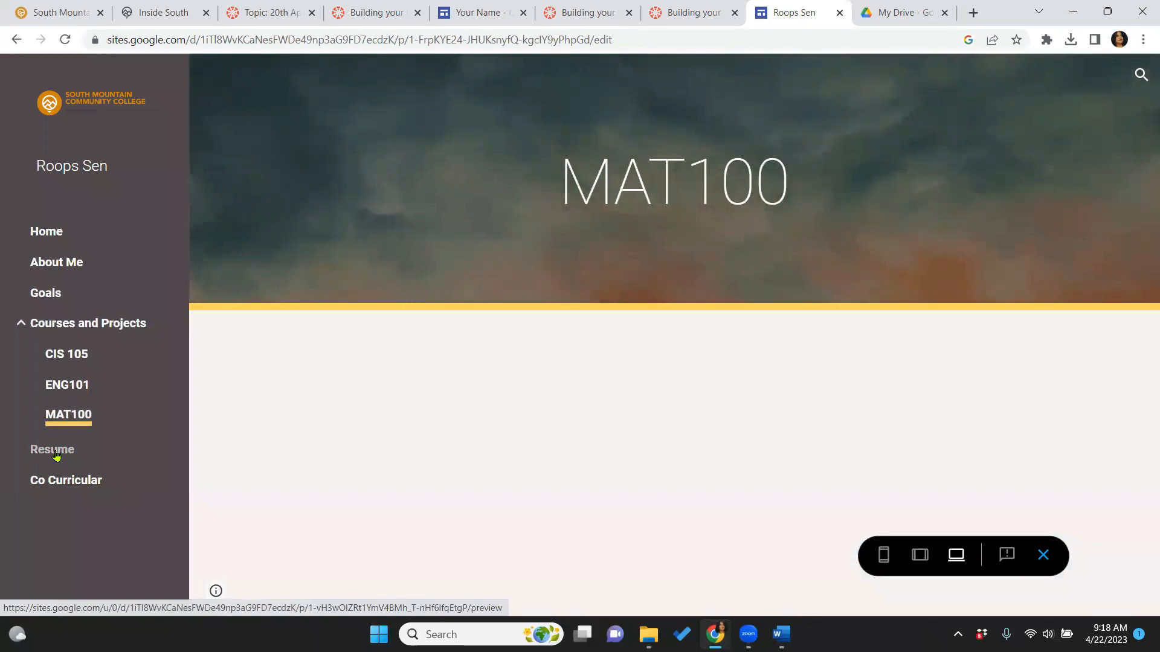
left_click(55, 453)
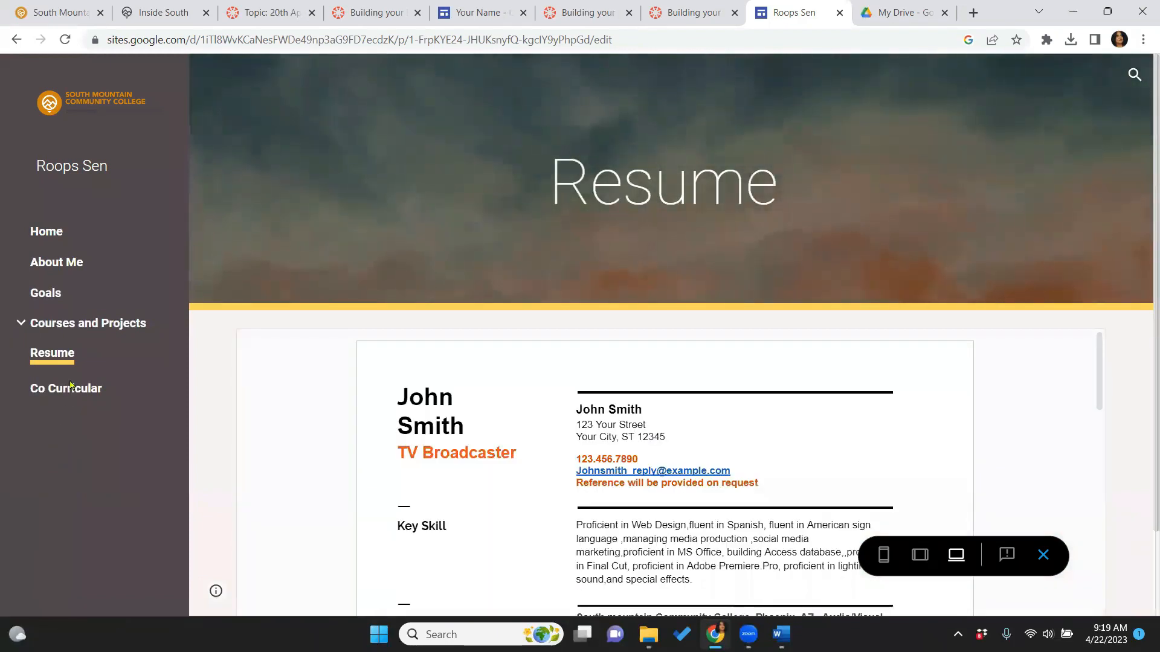
left_click(69, 386)
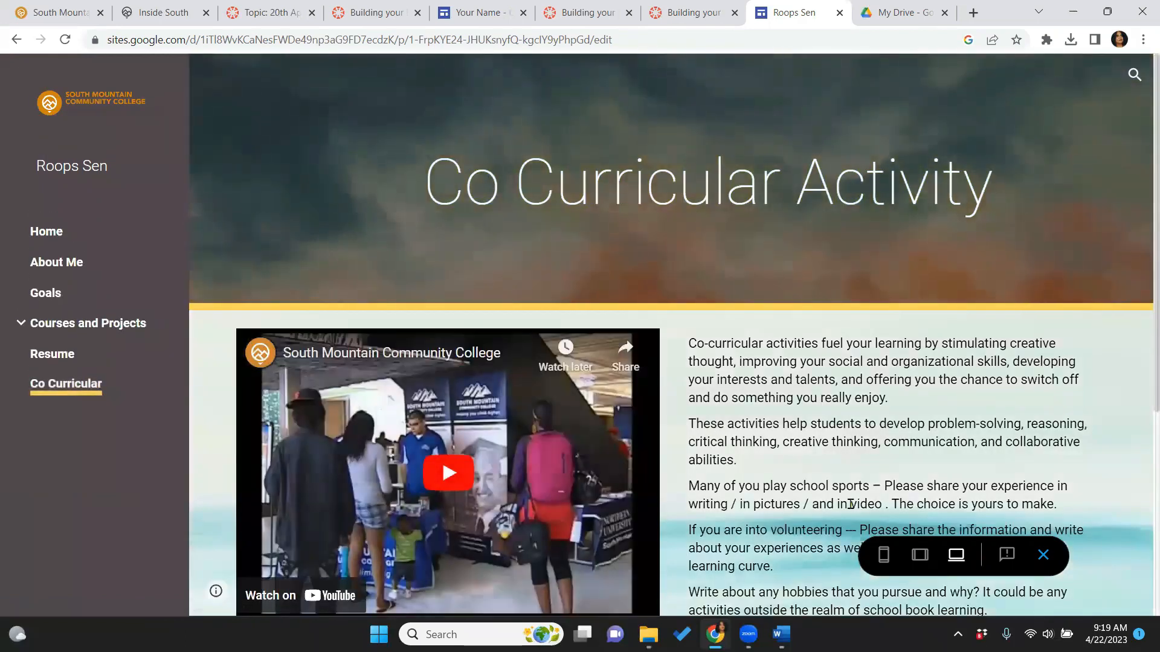
left_click(1043, 554)
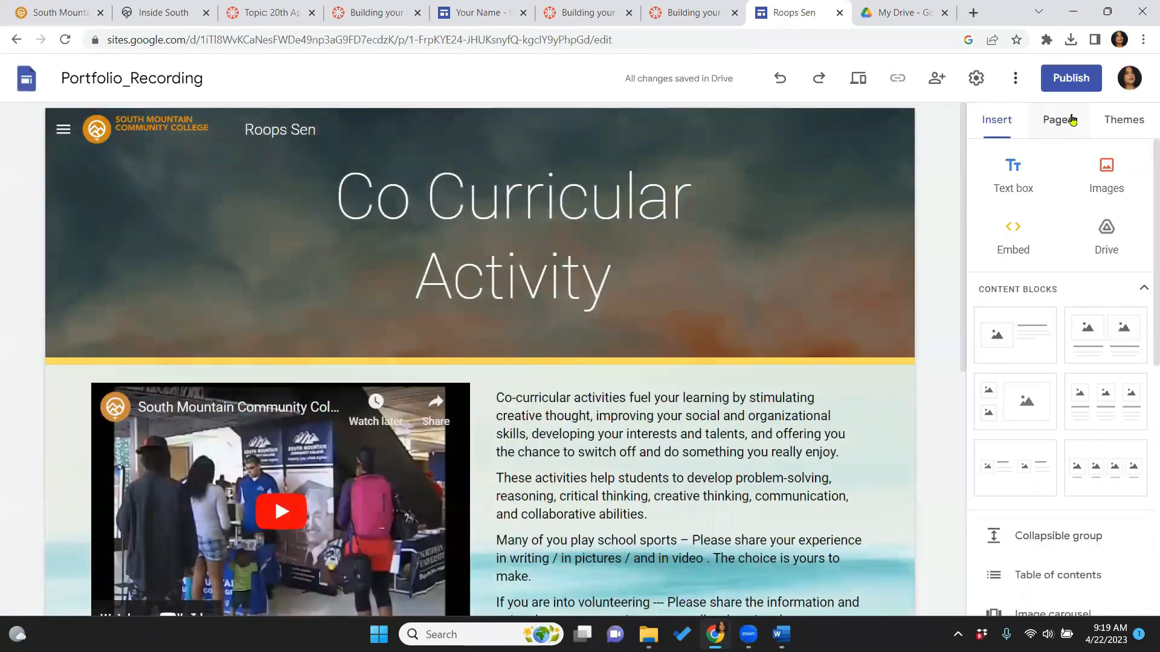
In the Pages list, append 'Activity' to the Co Curricular page name
left_click(1058, 119)
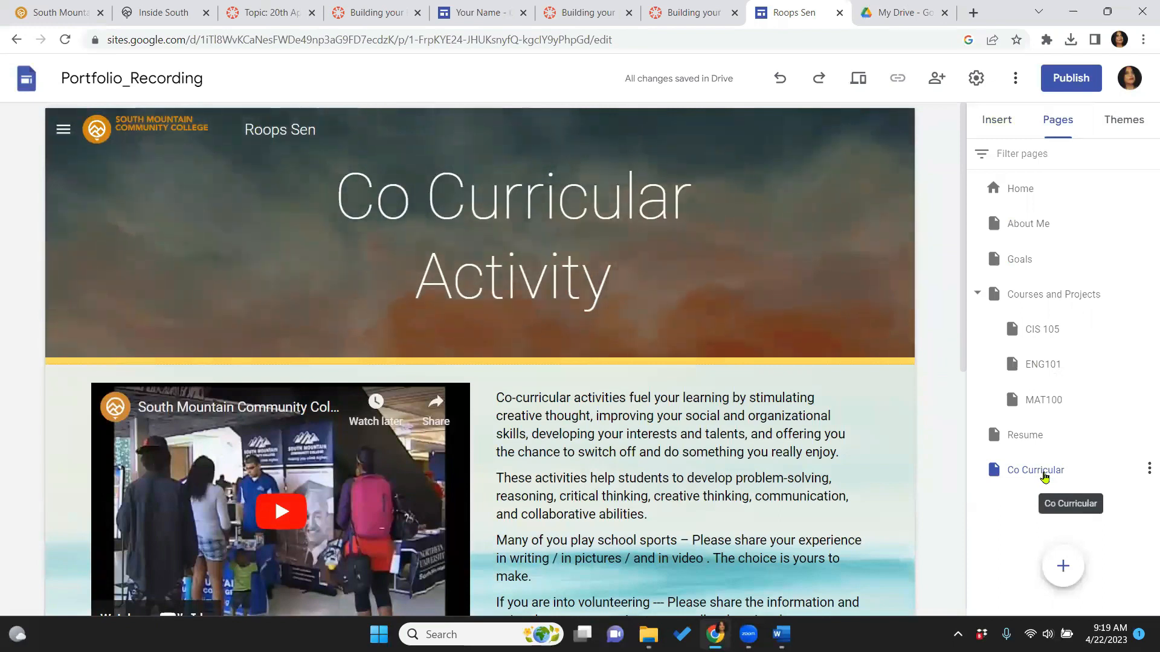
left_click(1044, 476)
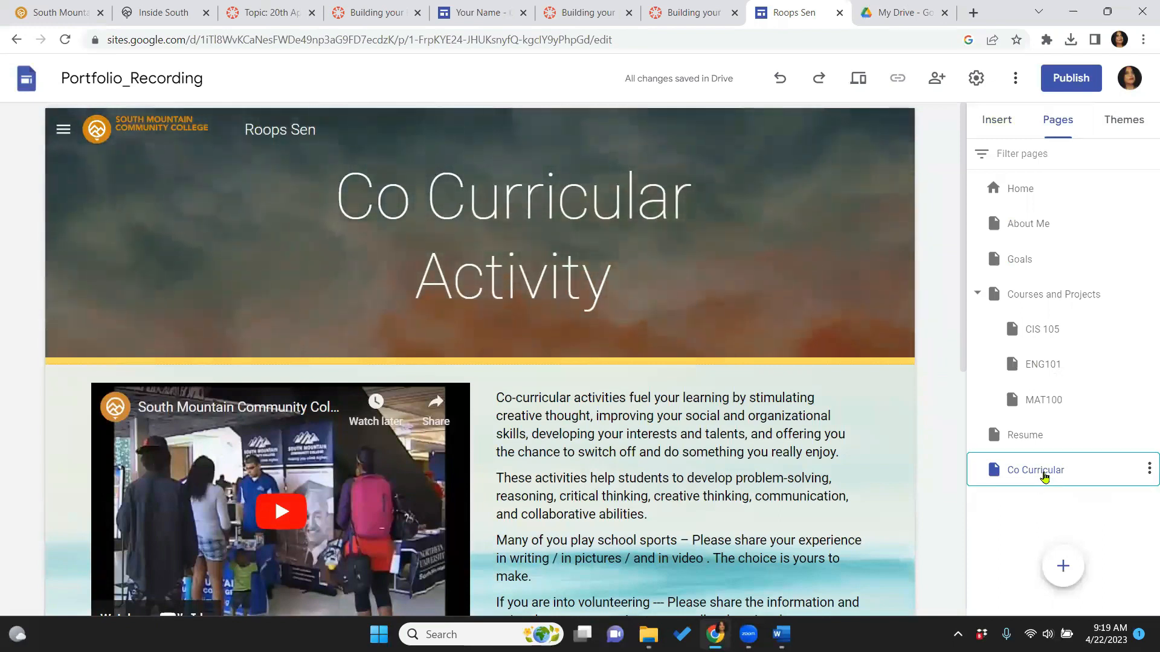
double_click(1071, 476)
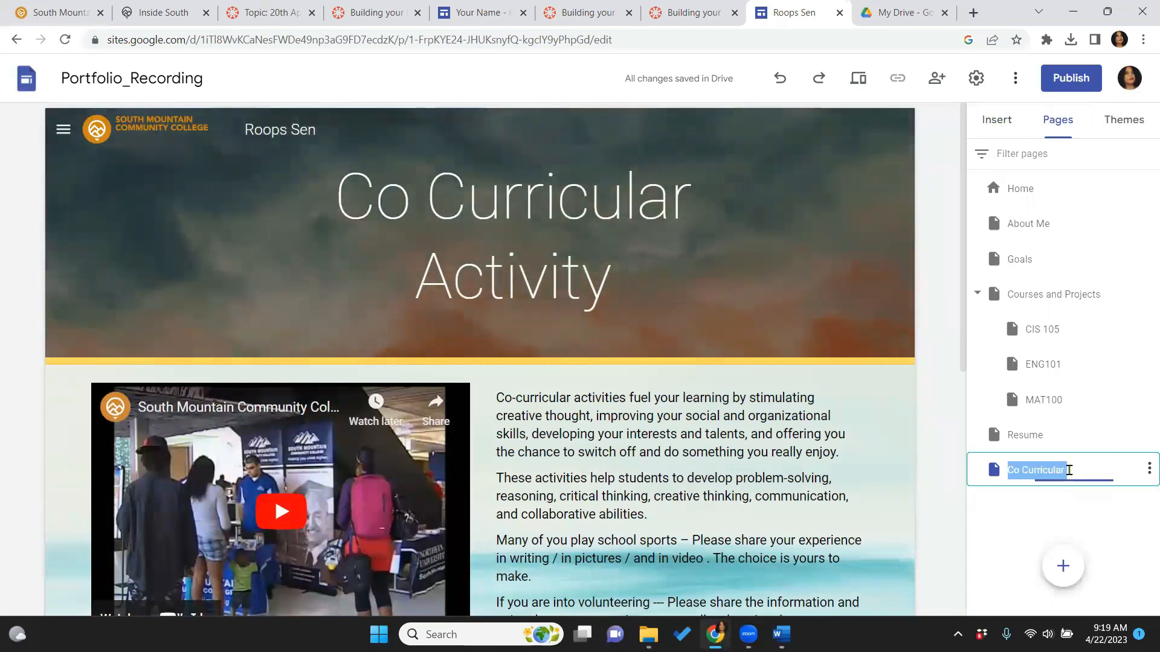
left_click(1069, 470)
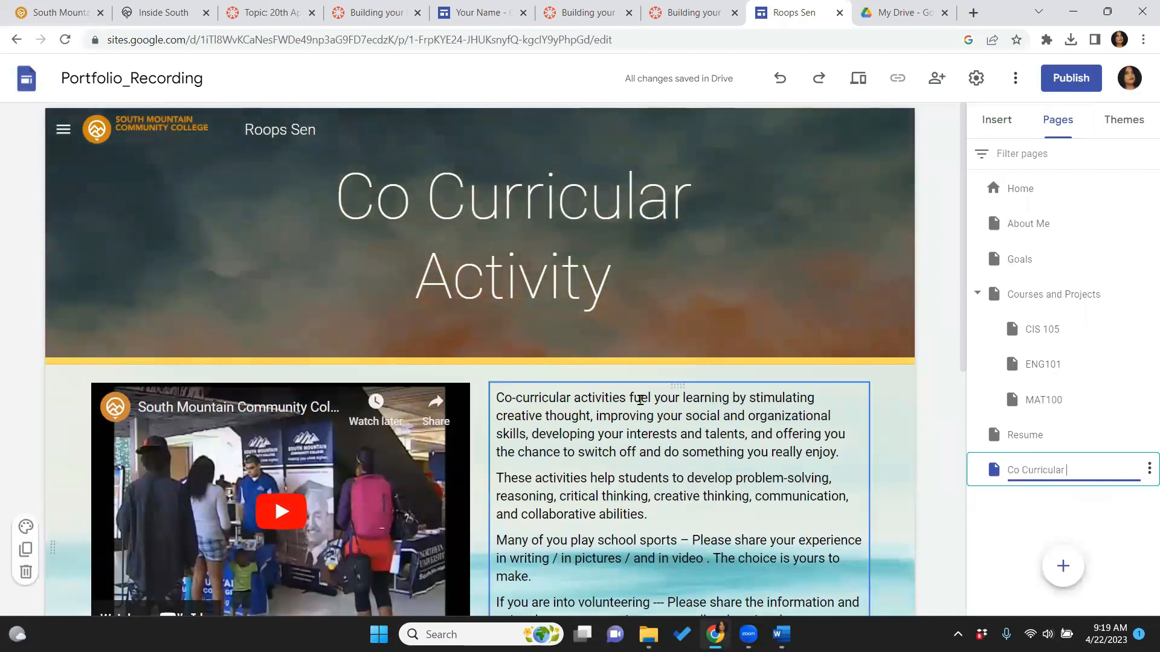
type("A")
key("Caps_Lock")
type("ctivity")
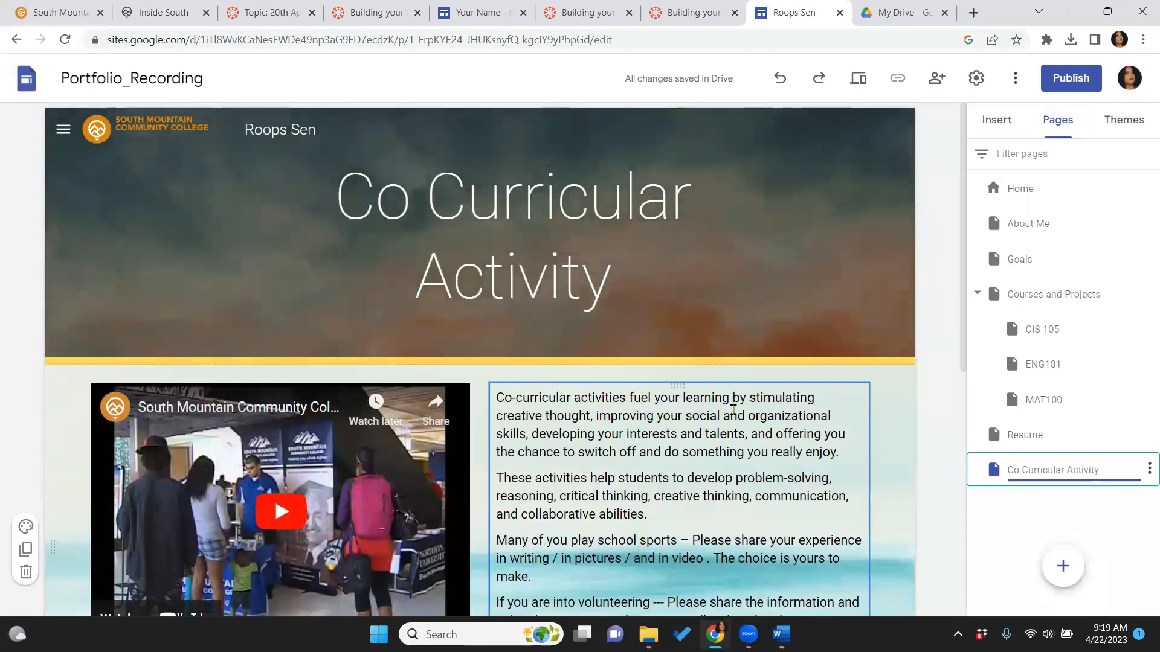
left_click(1020, 513)
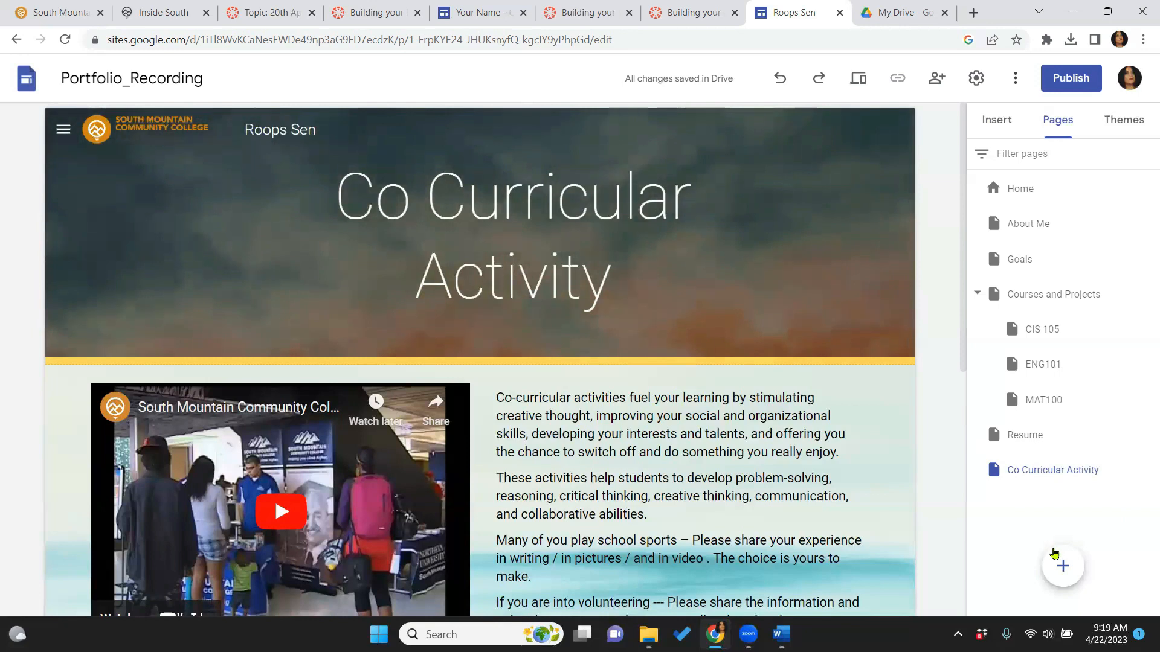
Create a blank page named 'Contact', then open a new browser tab
left_click(1055, 559)
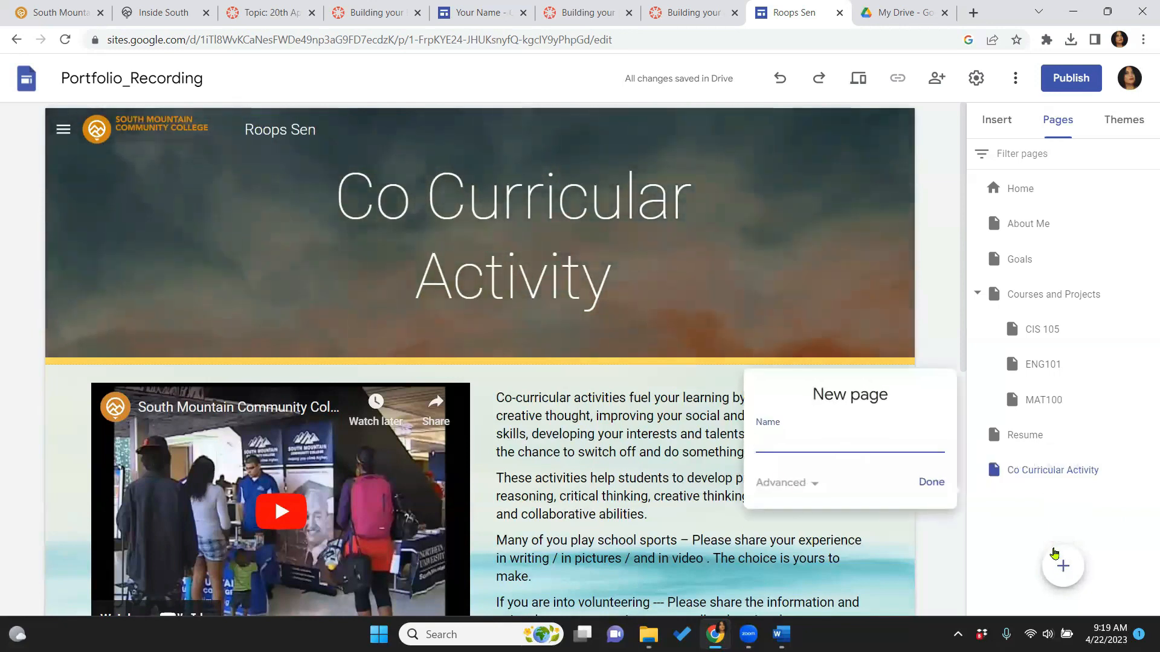
key("Caps_Lock")
type("Conta")
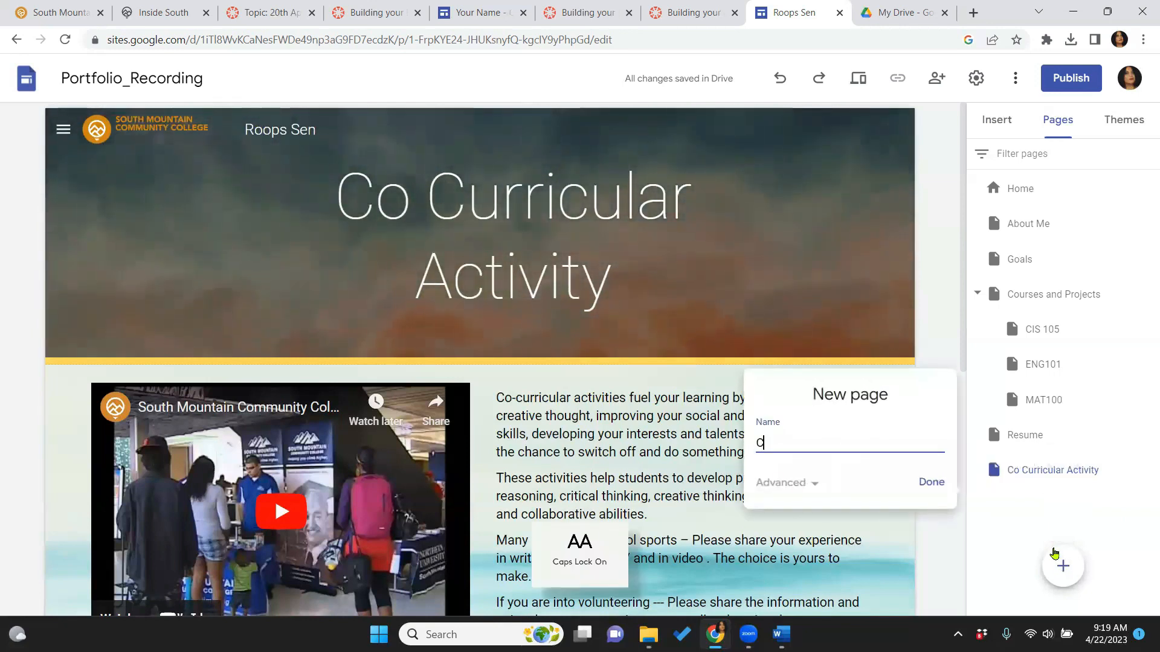
type("ct")
key("Return")
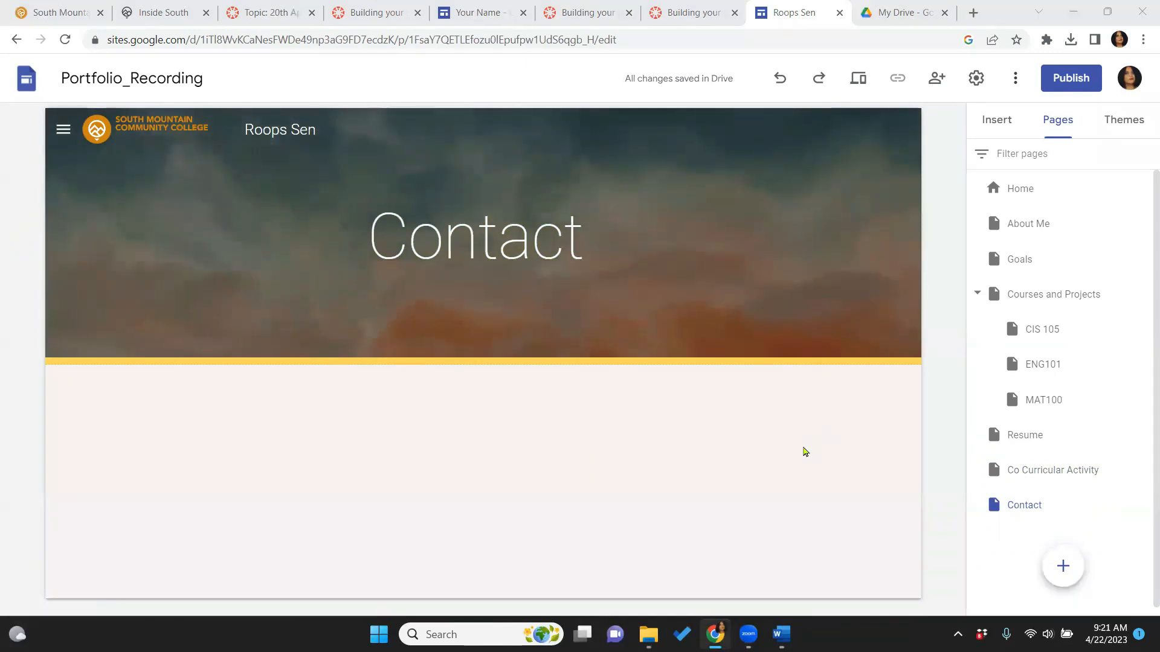
mouse_move(890, 184)
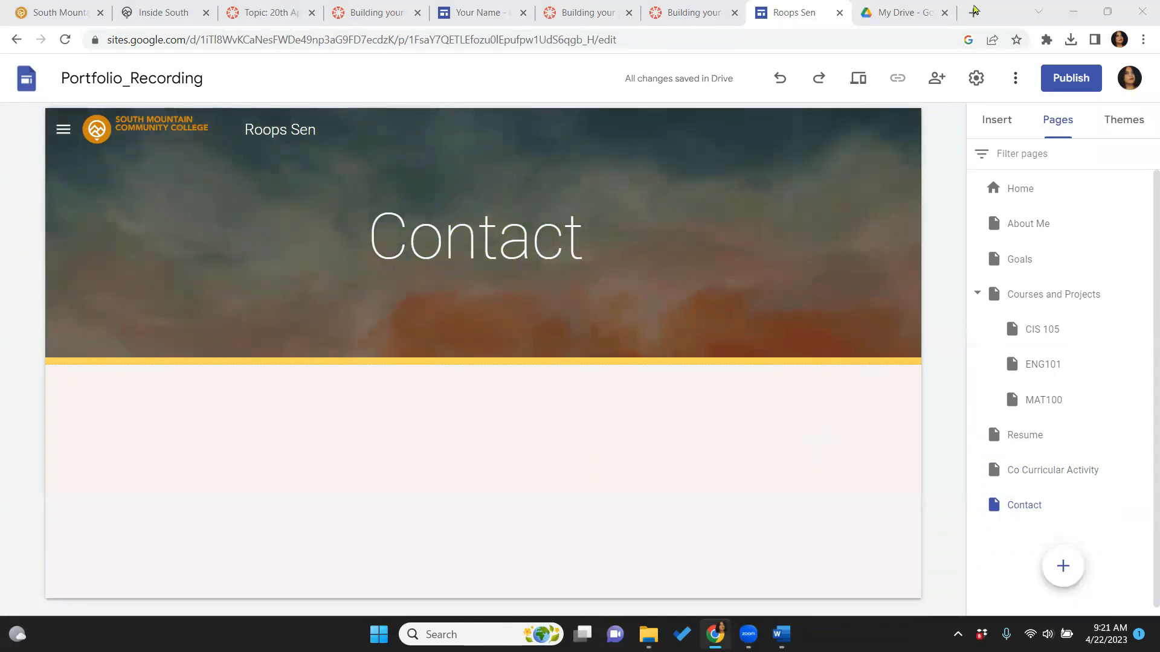
key("ctrl+t")
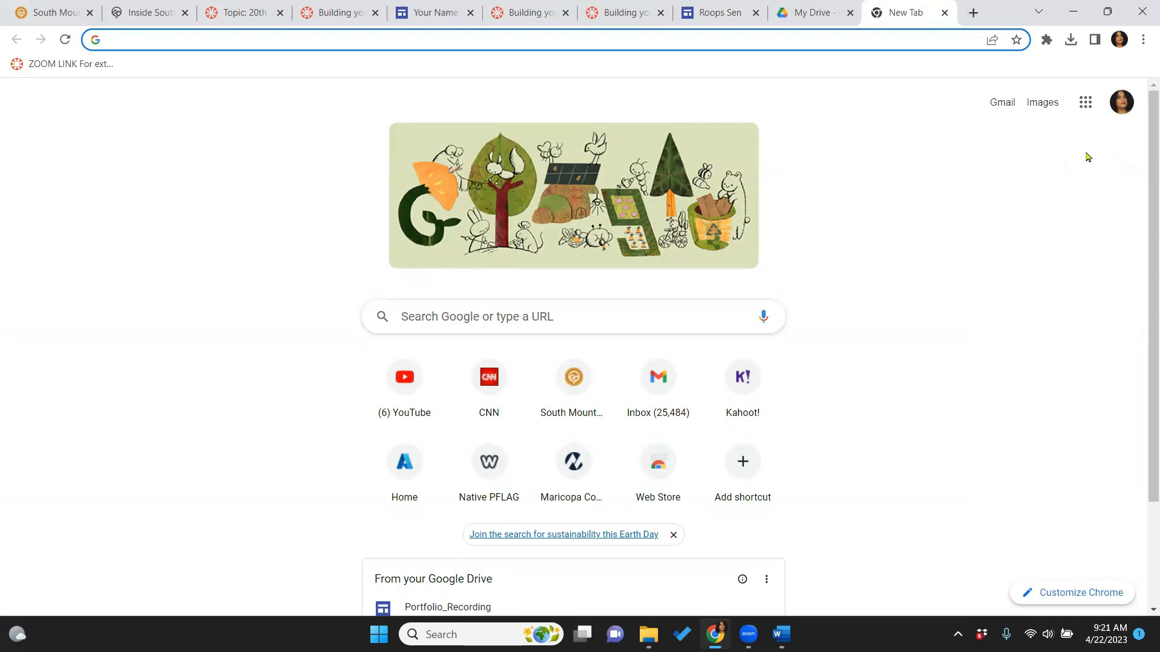
Search Google for 'google forms' and go through the result to the Forms app
left_click(469, 314)
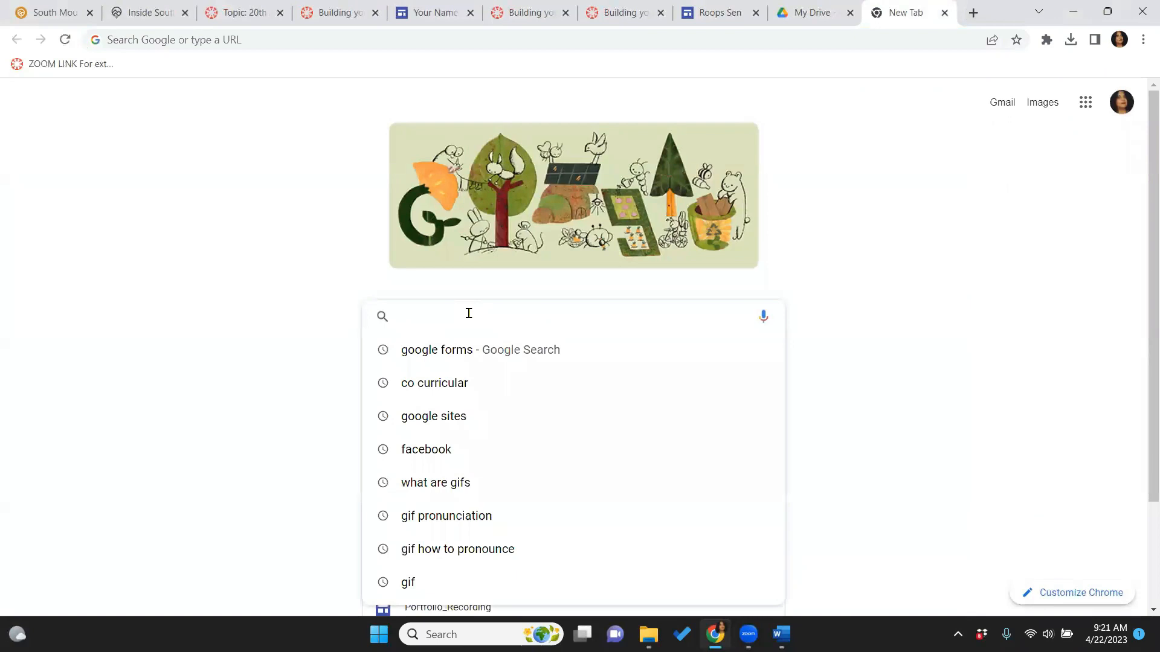
type("goo")
key("Right")
key("Return")
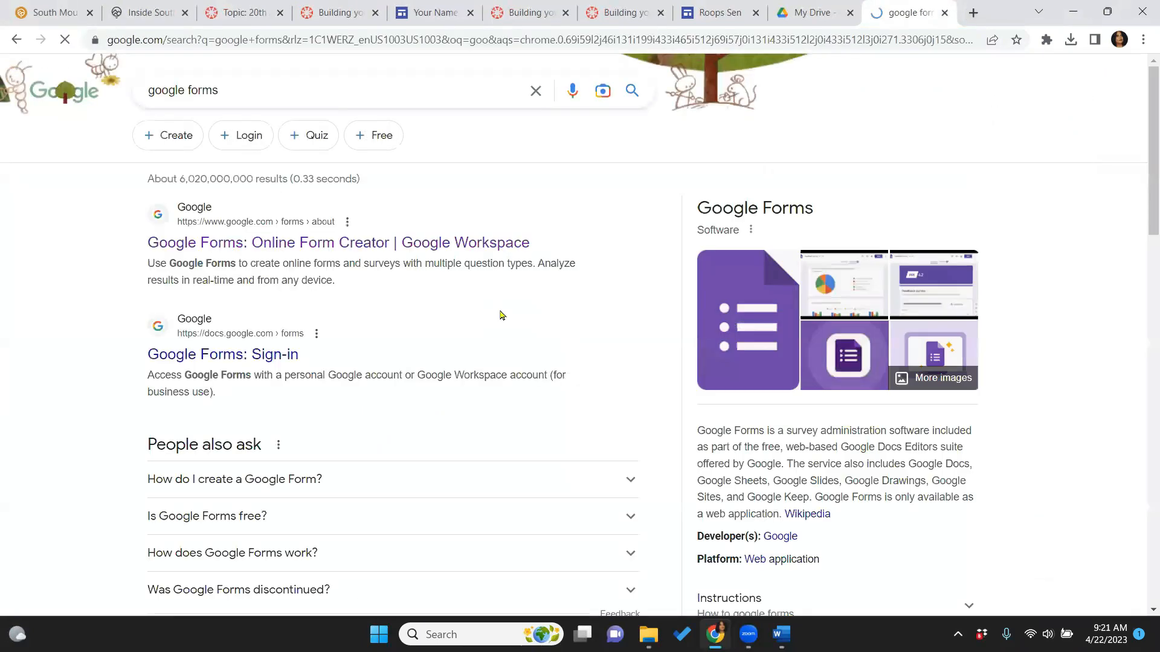
left_click(392, 247)
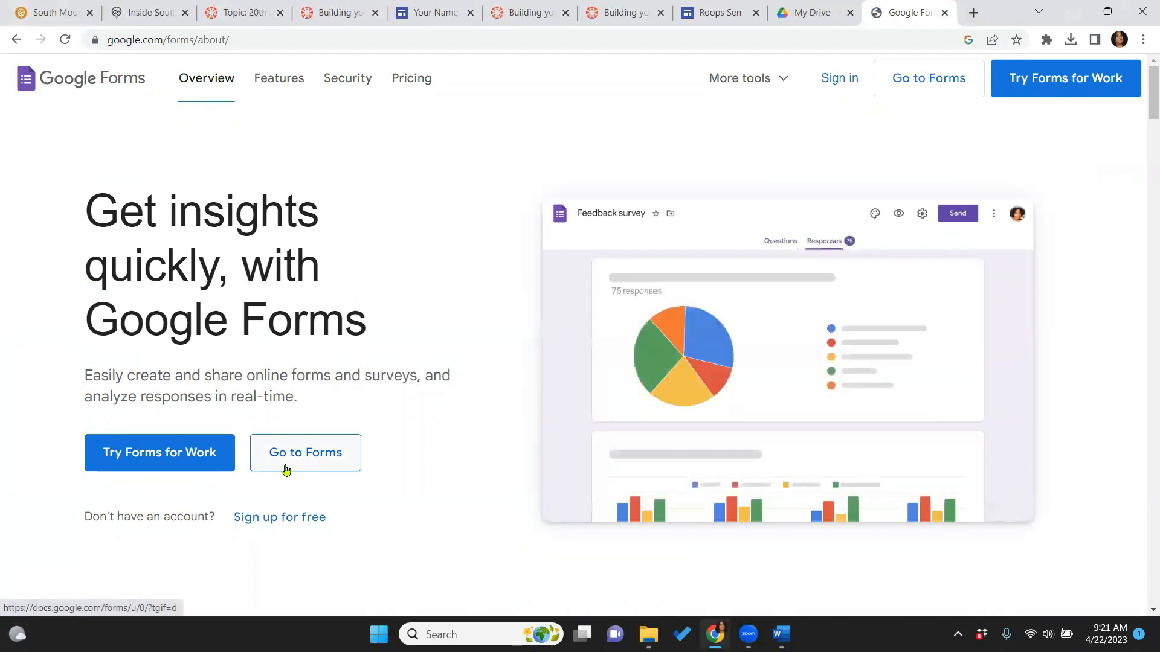
left_click(287, 470)
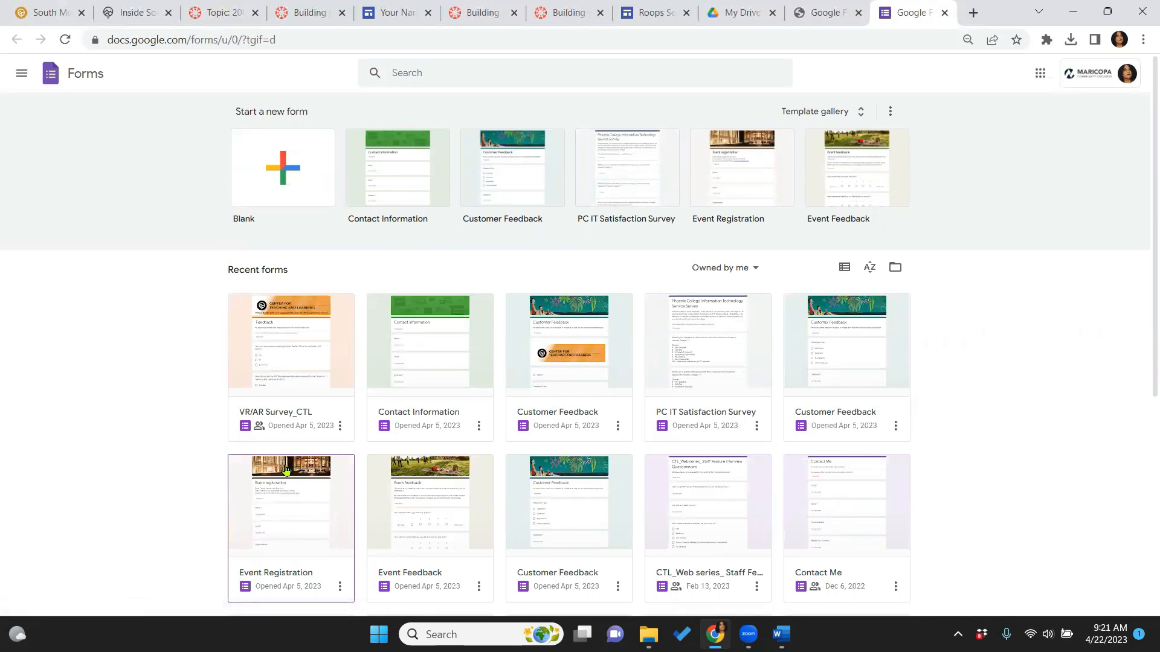
Start a form from the Contact Information template and set its theme colour to gray
left_click(404, 204)
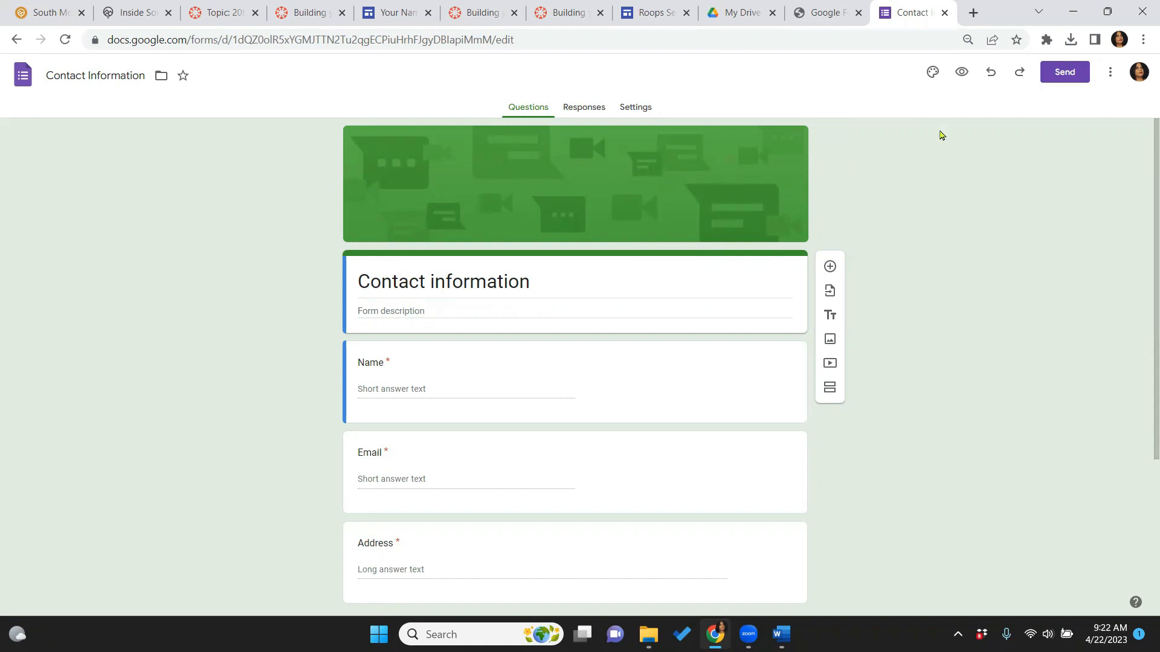
left_click(932, 74)
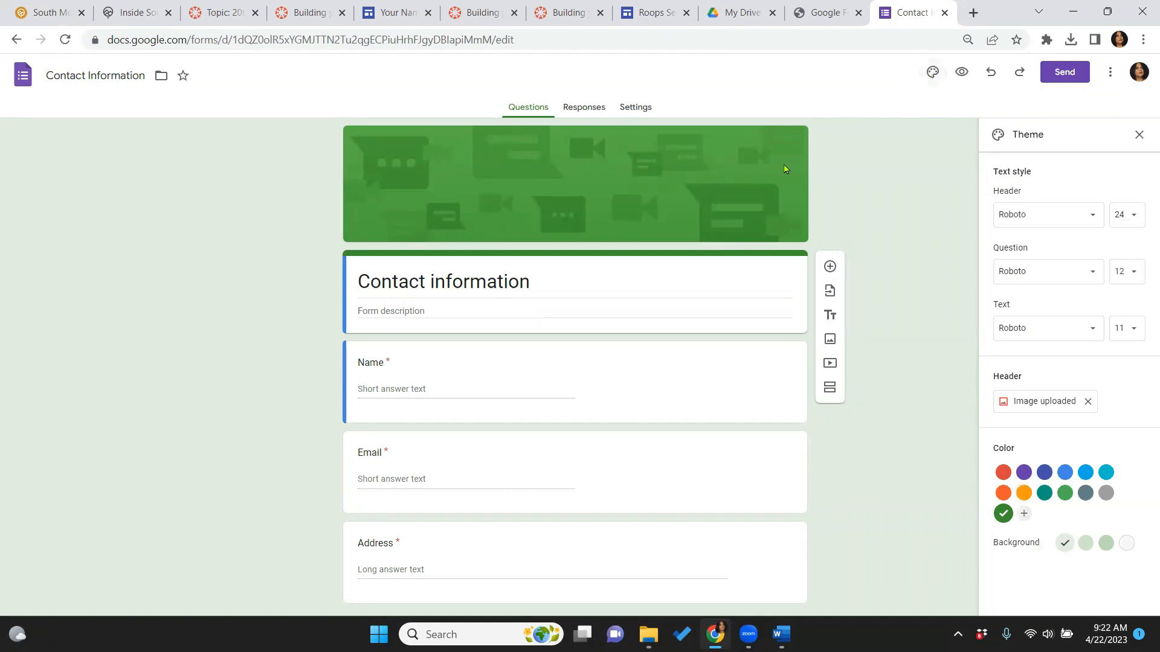
left_click(999, 494)
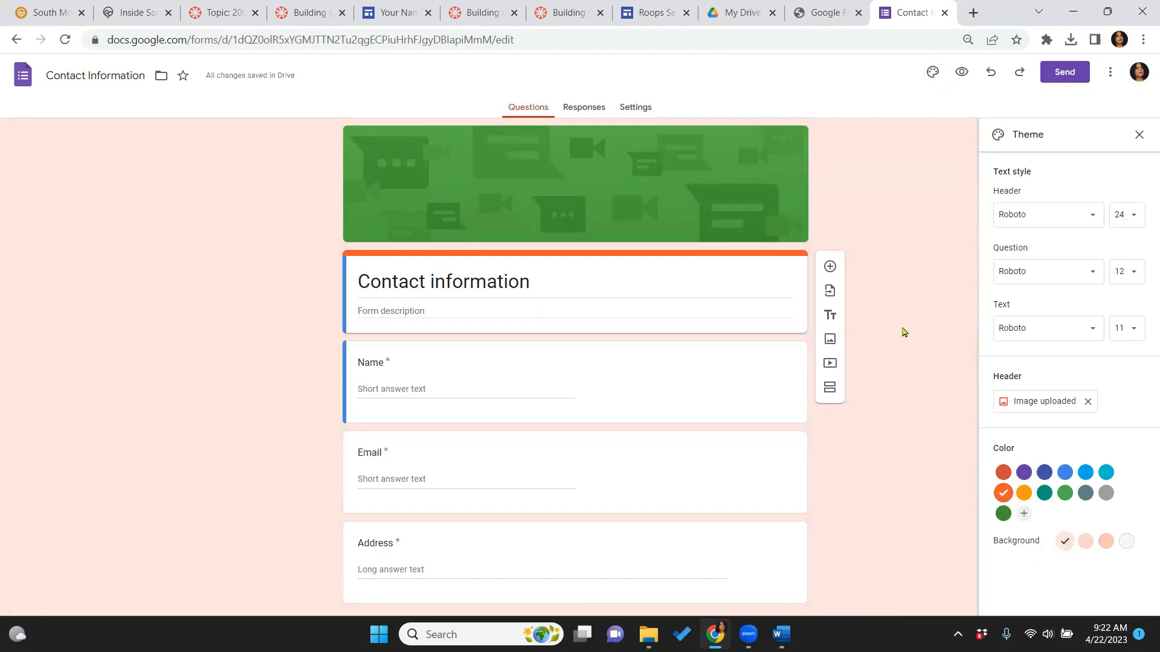
left_click(1063, 480)
left_click(1105, 494)
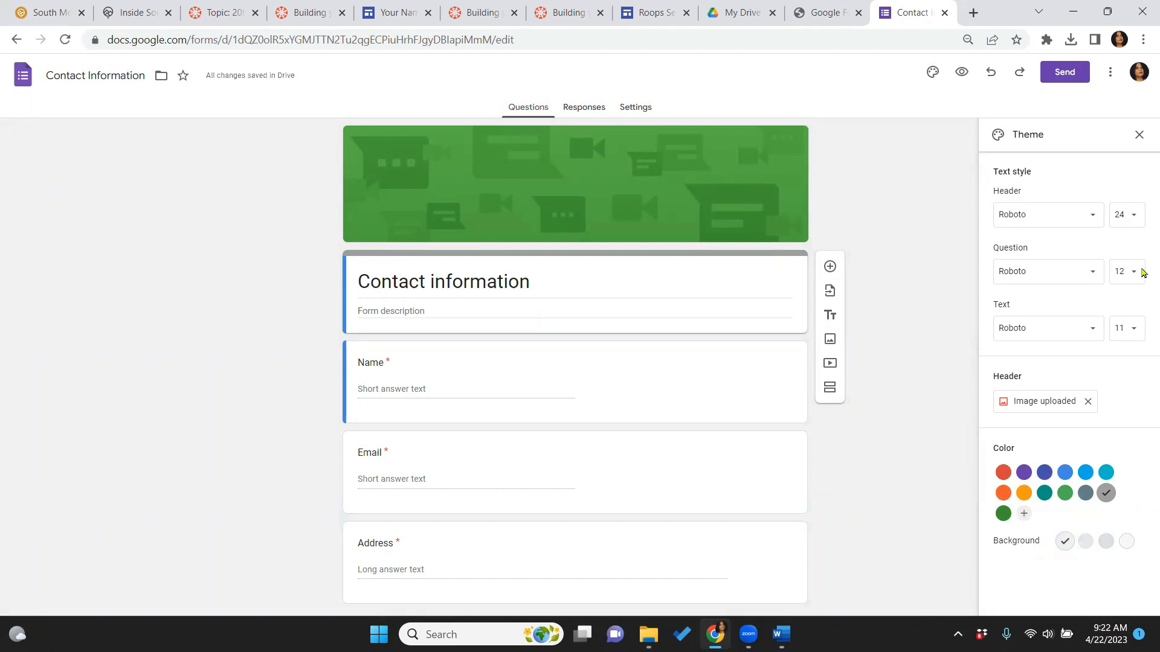
left_click(1046, 407)
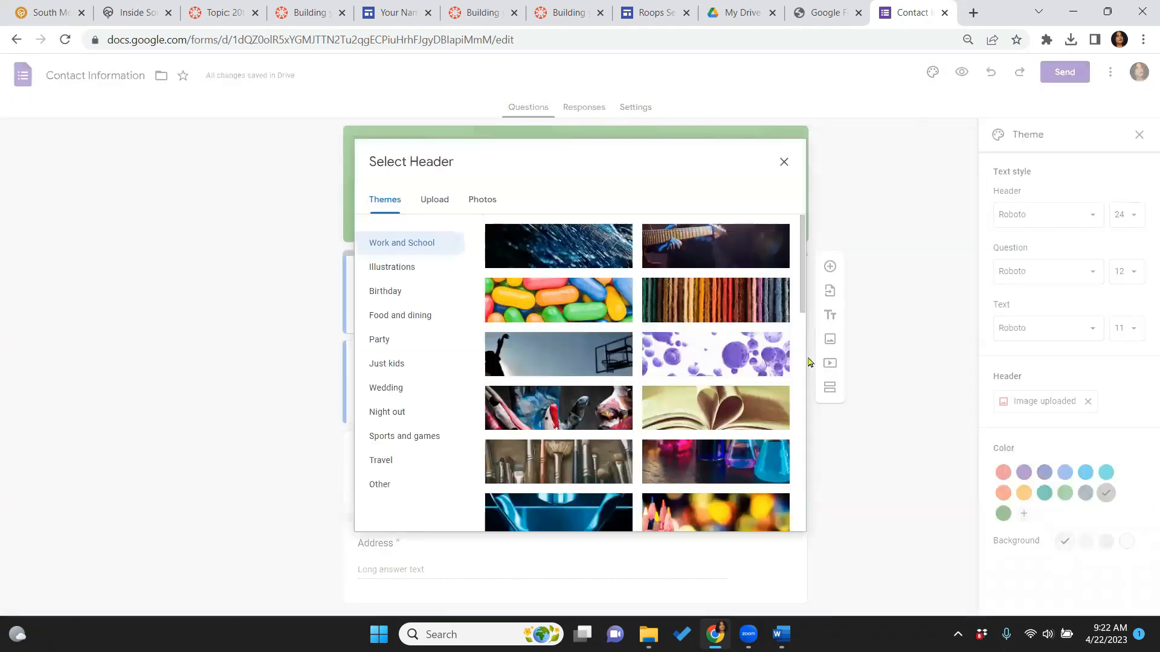
left_click(436, 203)
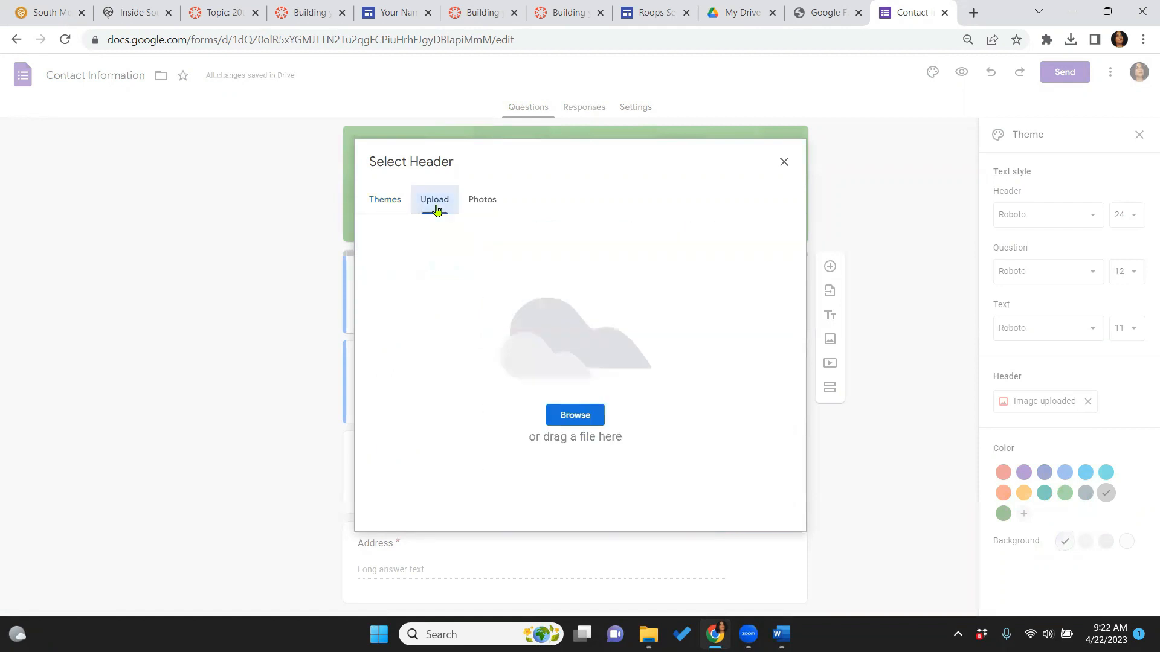
left_click(388, 209)
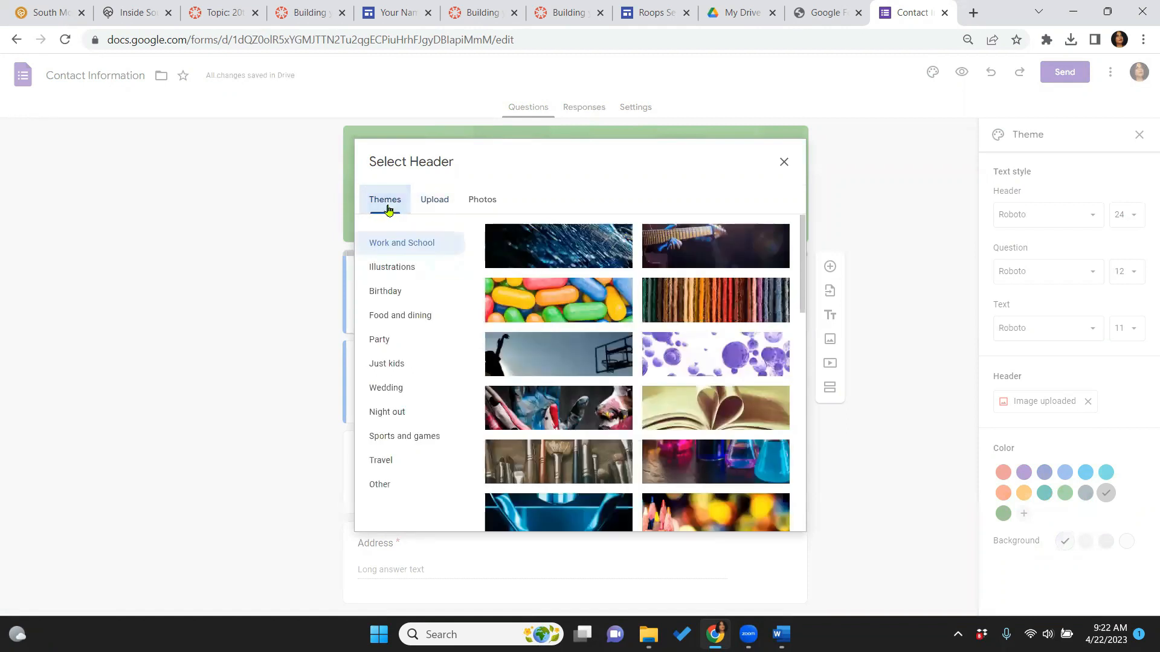
left_click(427, 204)
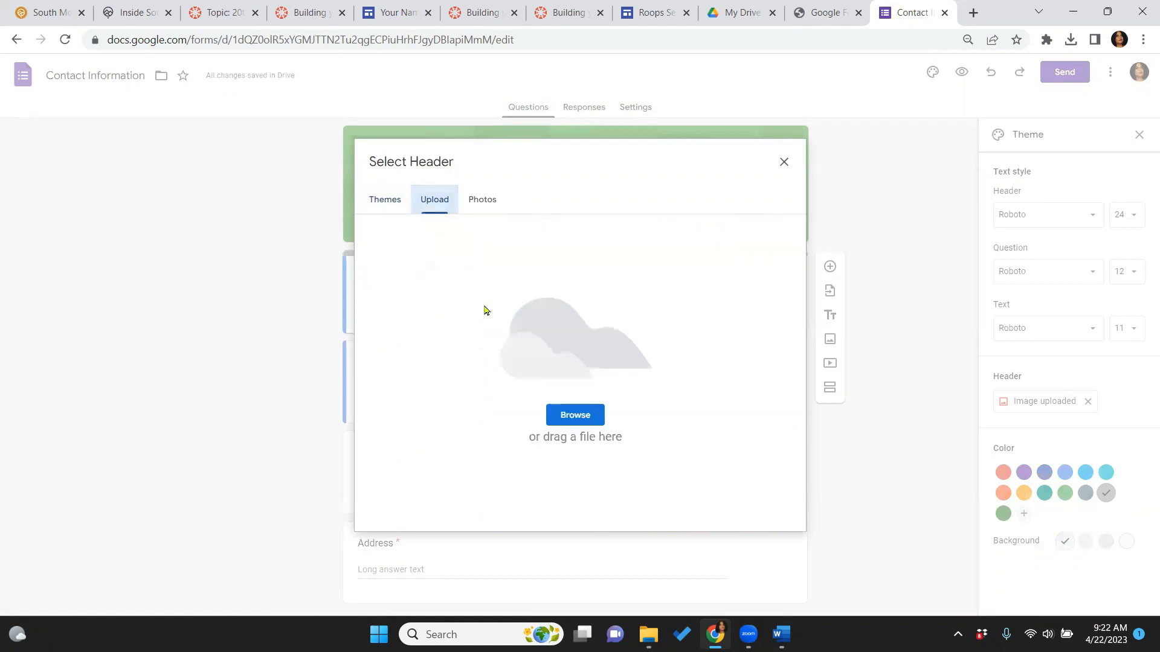
left_click(573, 412)
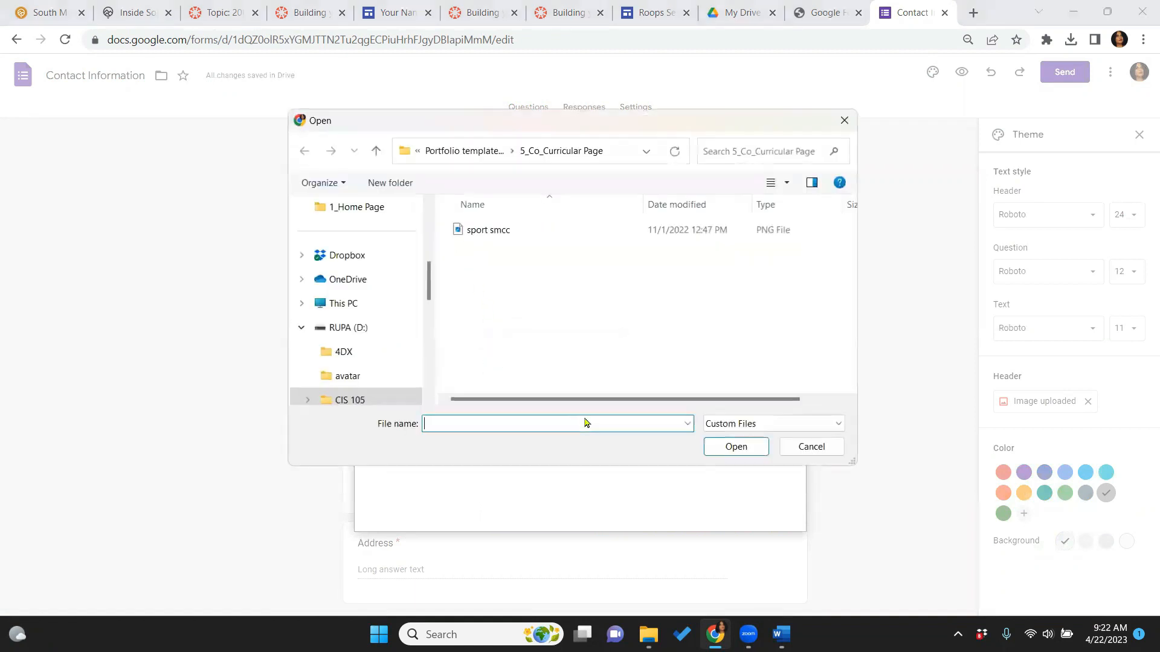
left_click(485, 152)
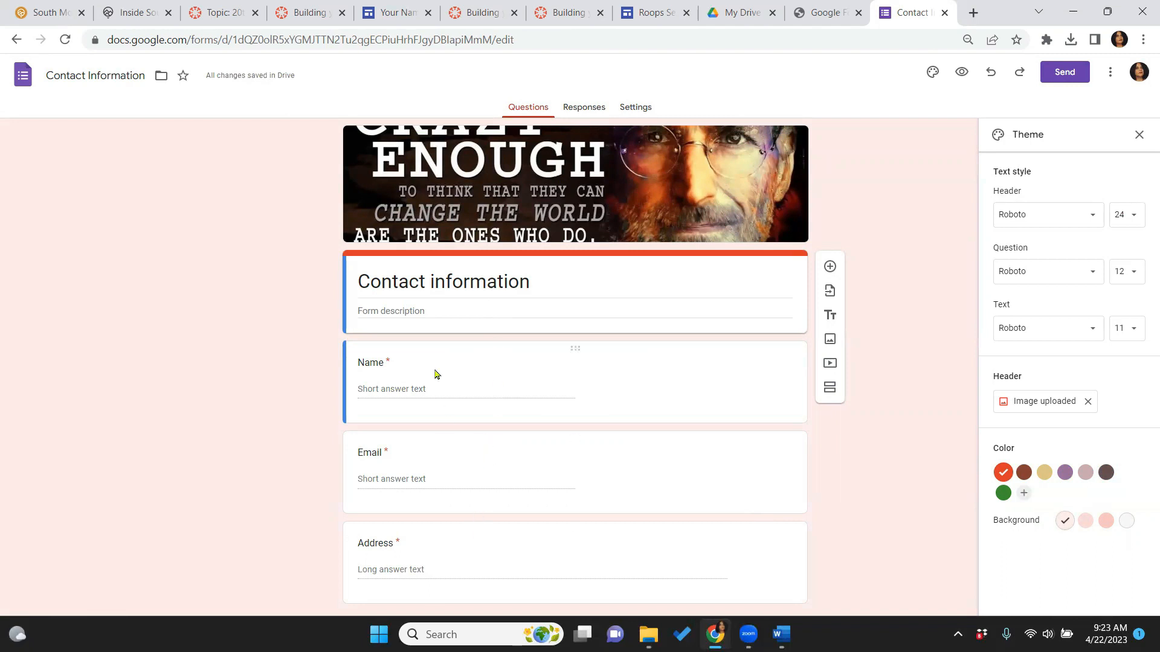
left_click(412, 391)
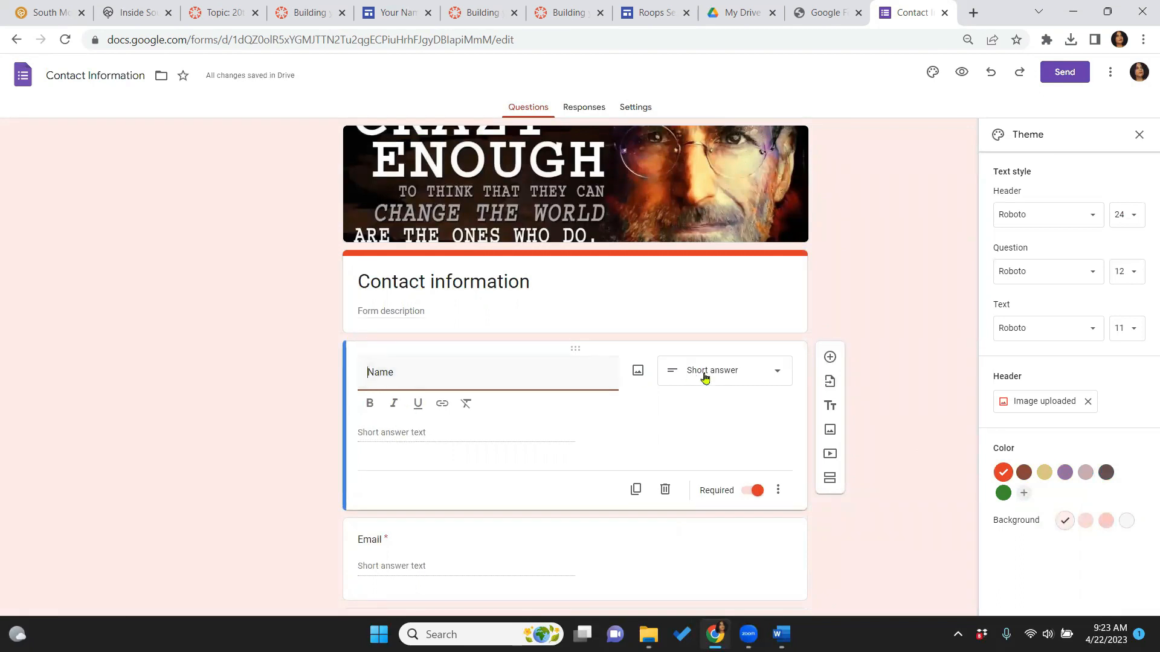
left_click(779, 372)
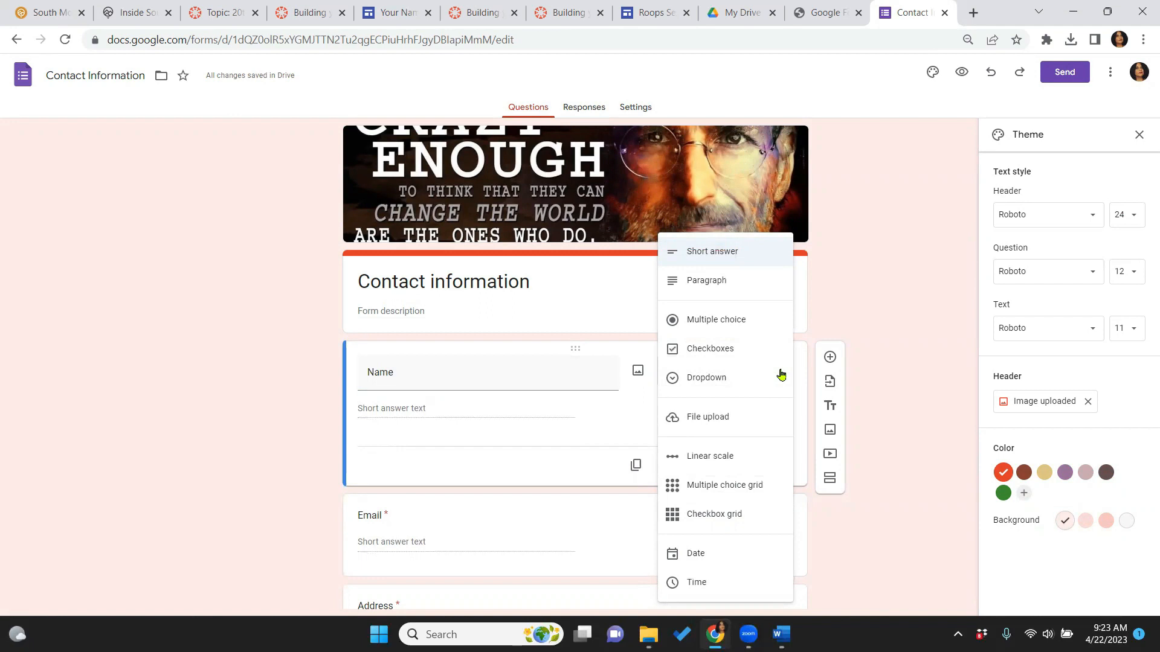
left_click(904, 328)
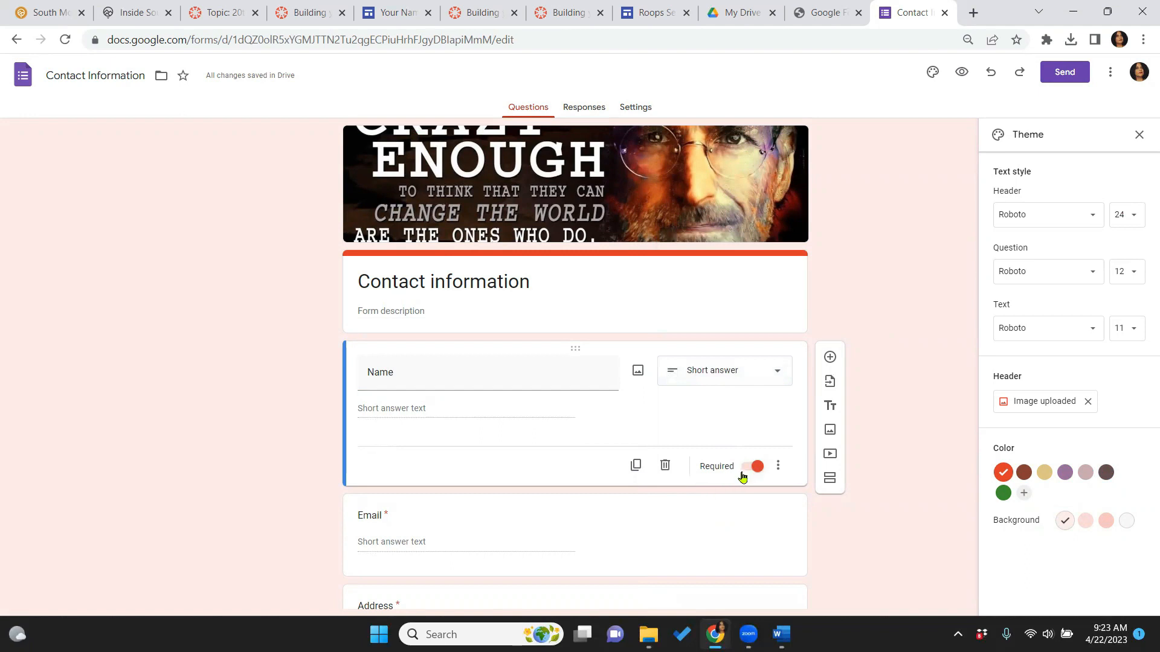
left_click(746, 472)
left_click(759, 473)
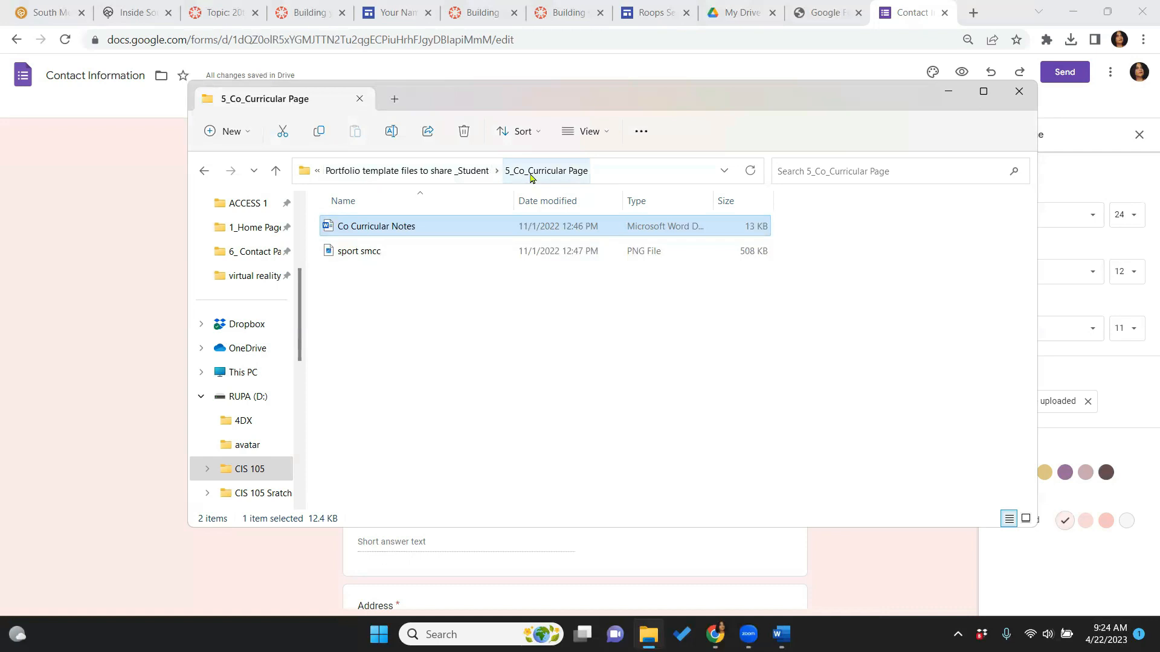
Open the 'In the Contact Me form' Word file from the 6_ Contact Page folder
left_click(466, 172)
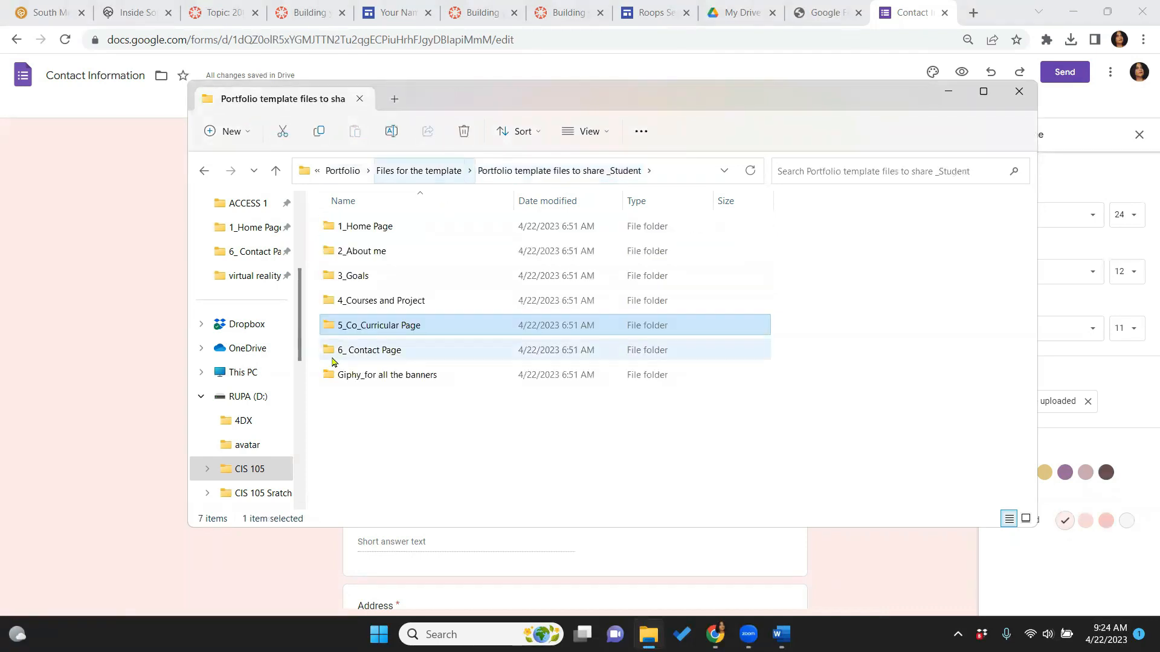
left_click(354, 352)
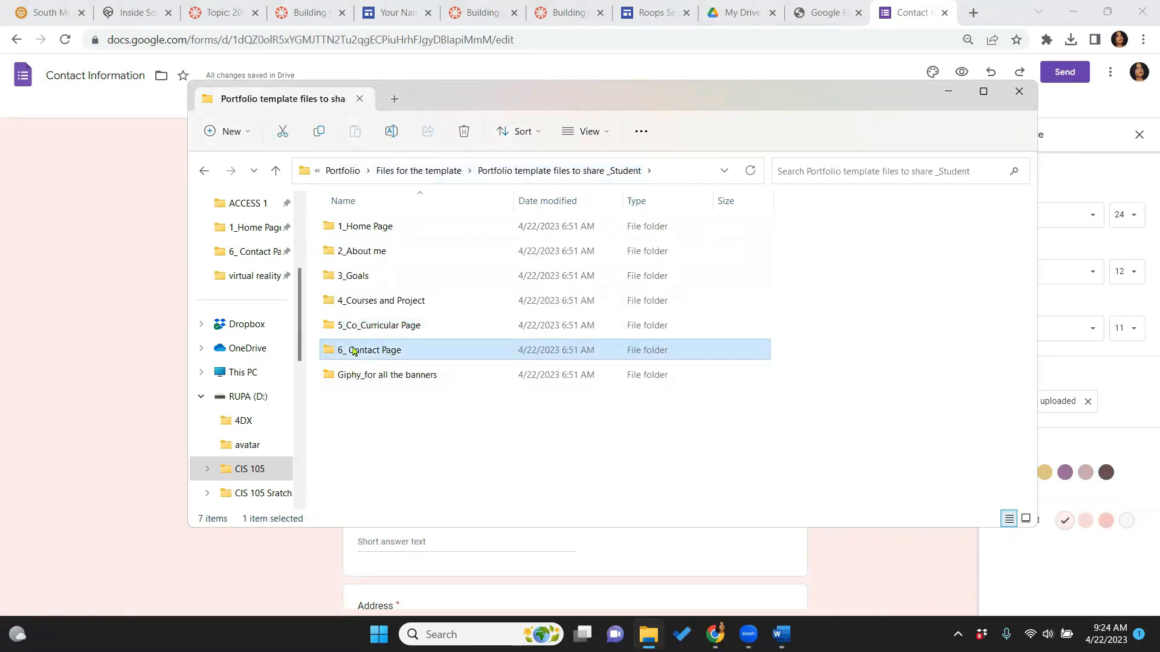
double_click(354, 352)
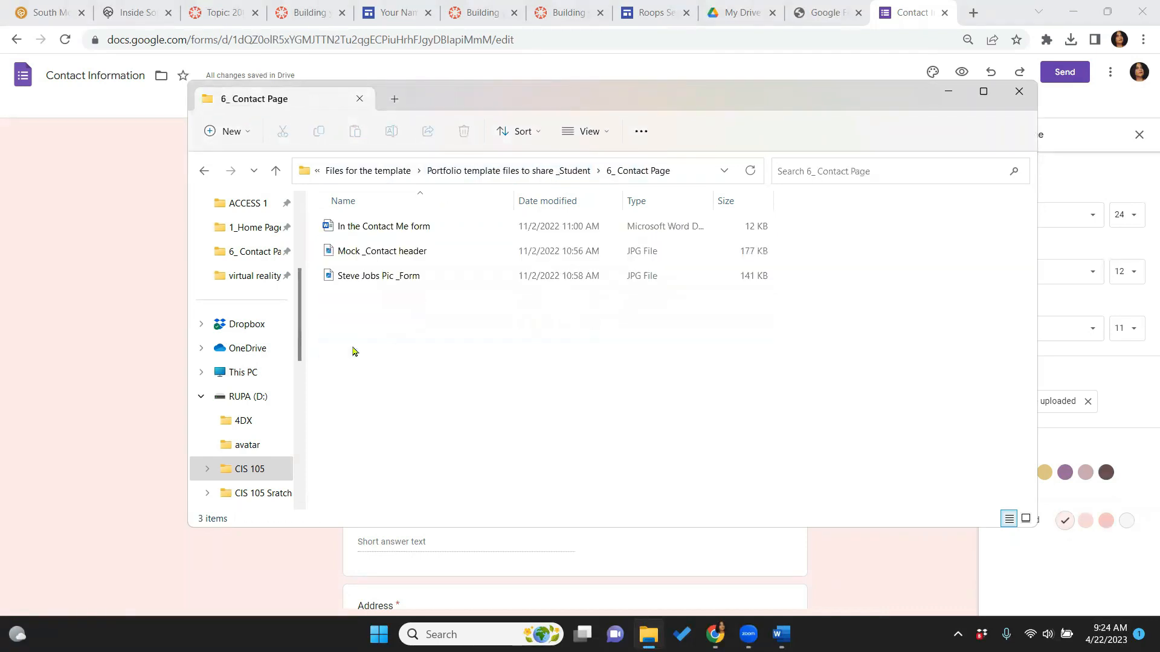
double_click(401, 228)
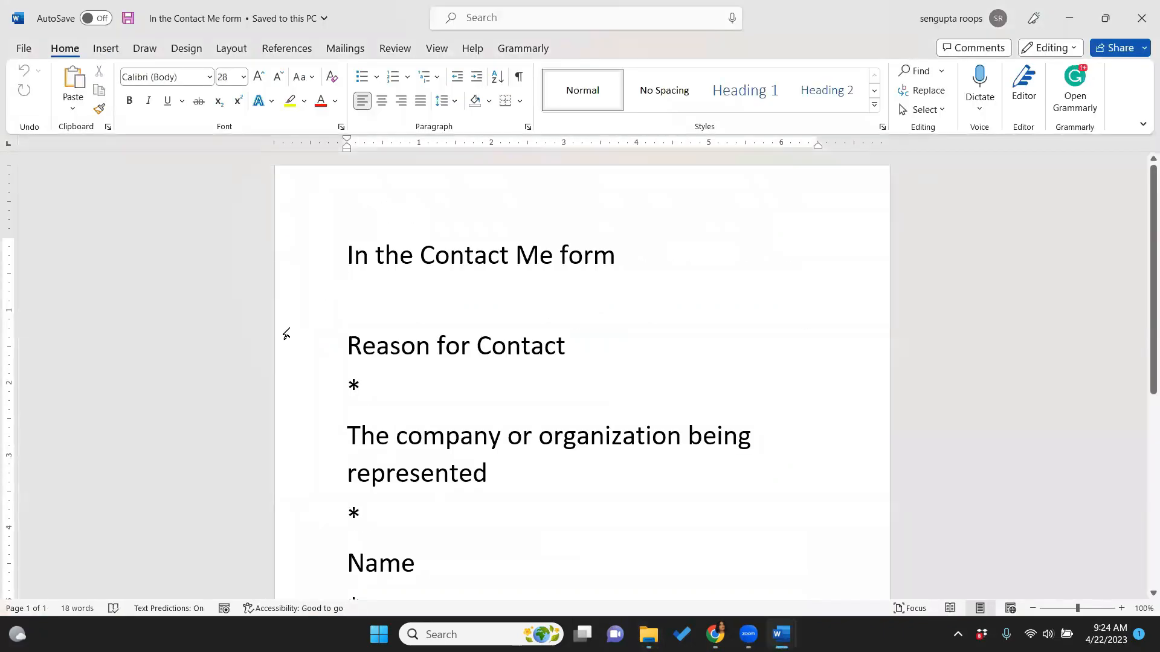
Select the 'Reason for Contact' line in the Word notes and return to the Chrome contact form
left_click(341, 345)
left_click_drag(378, 347, 586, 349)
key("ctrl+c")
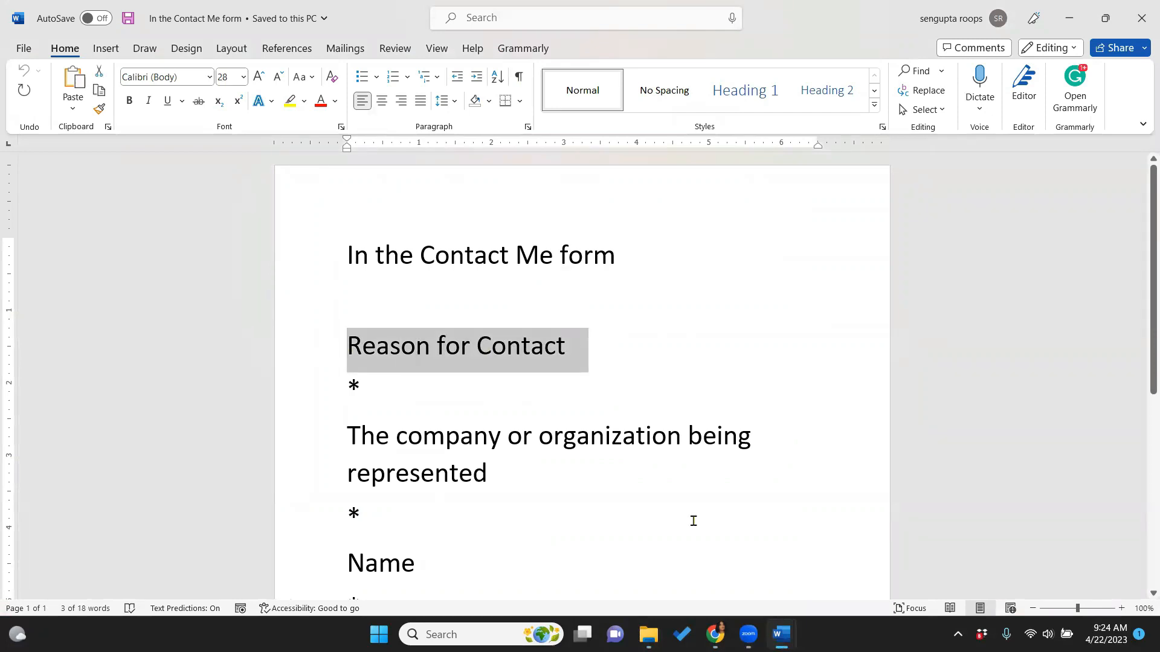
mouse_move(715, 634)
left_click(707, 556)
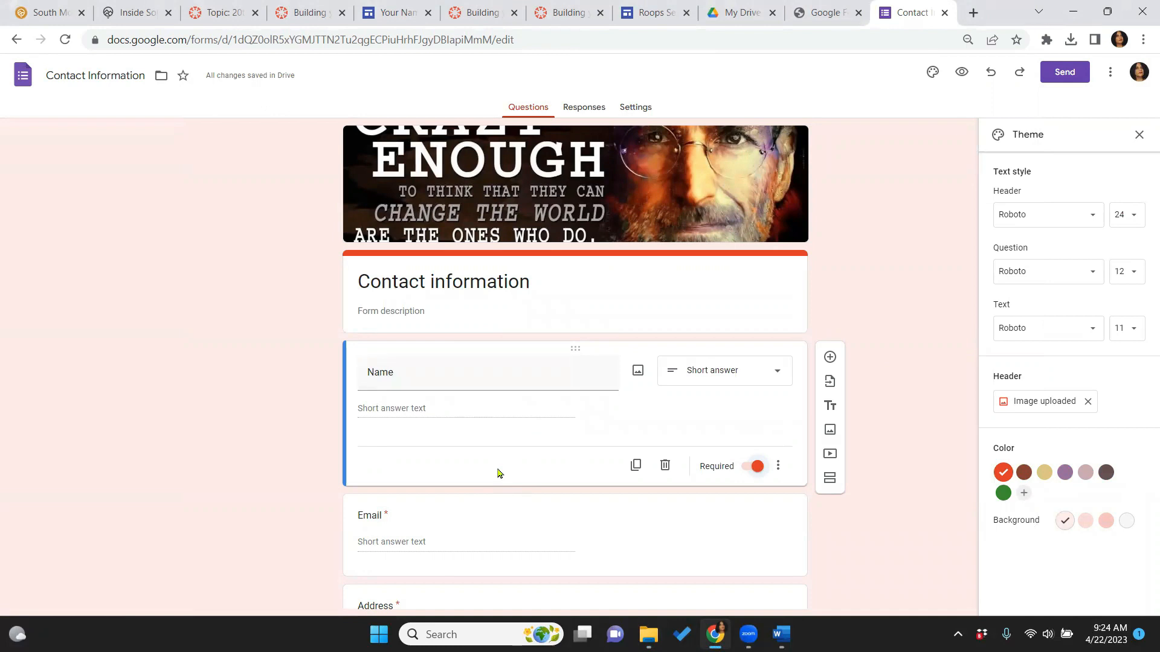
Add a required short-answer question titled 'Reason for Contact' below Name
left_click(831, 358)
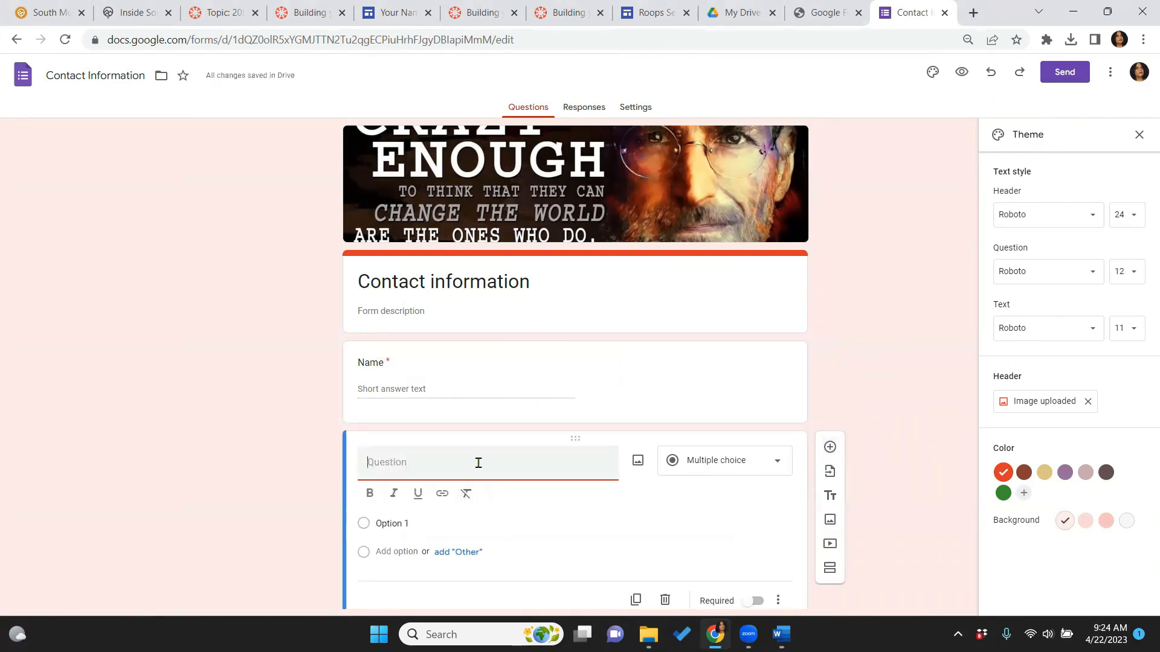
key("ctrl+v")
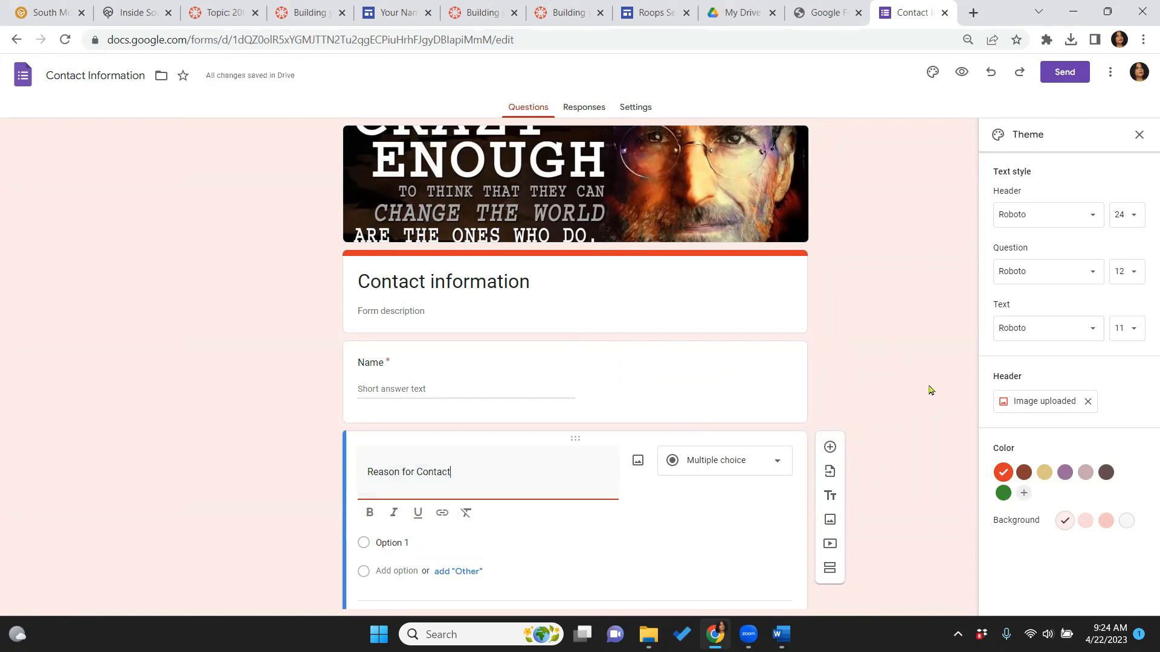
left_click(773, 470)
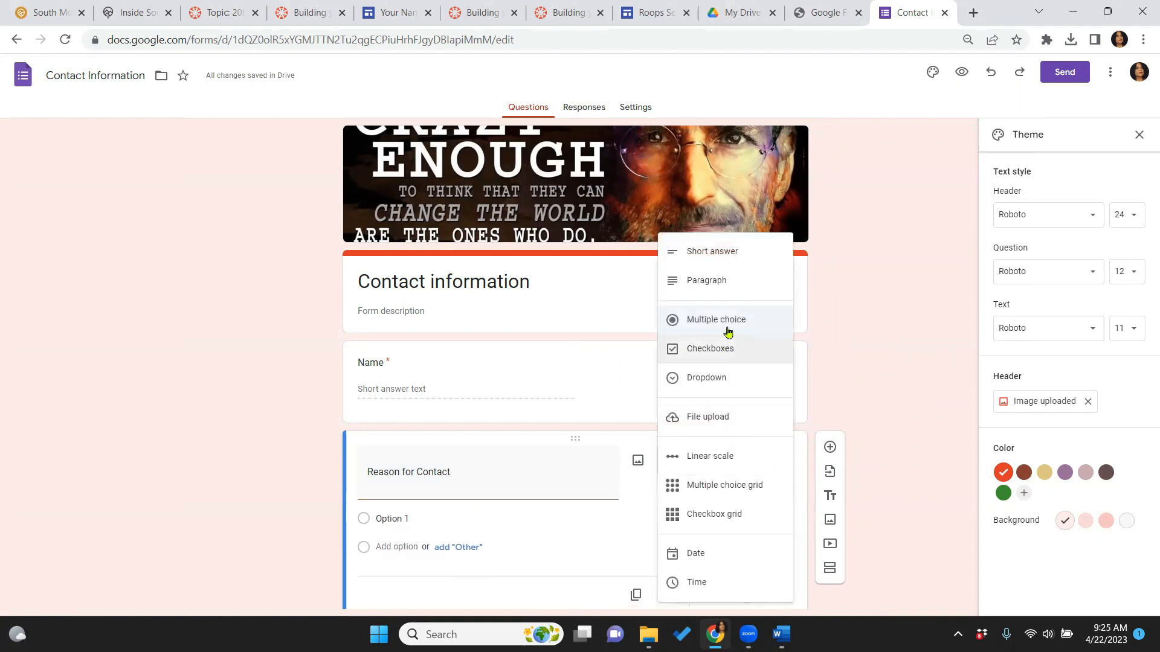
left_click(745, 261)
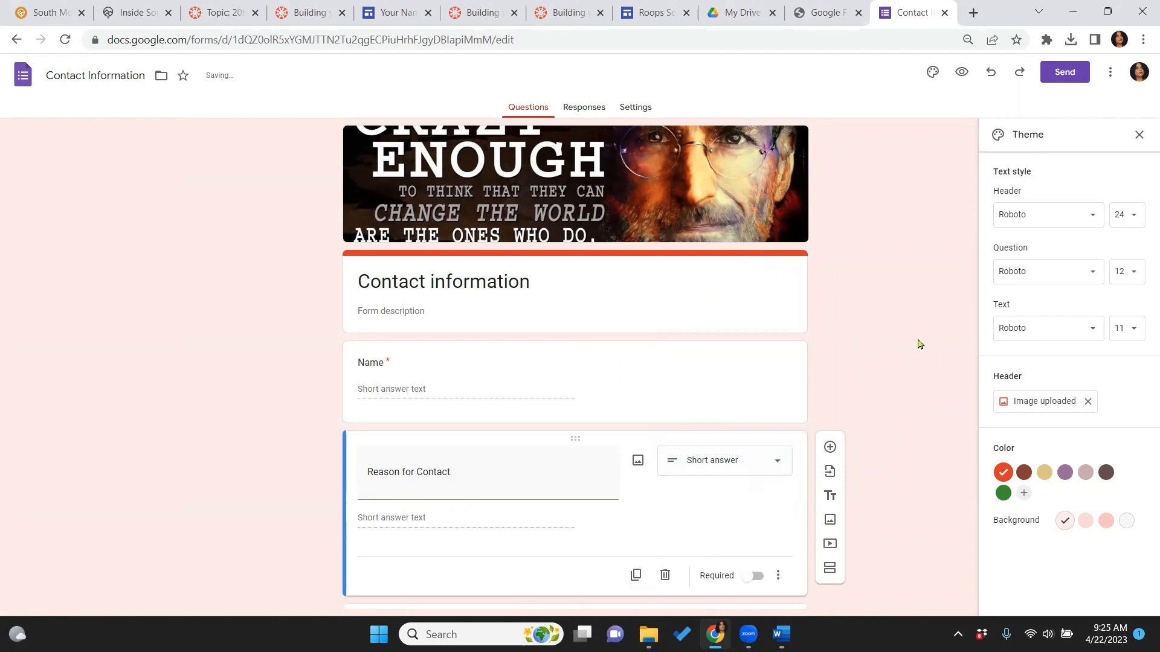
scroll(918, 343, "down", 2)
scroll(918, 343, "down", 2)
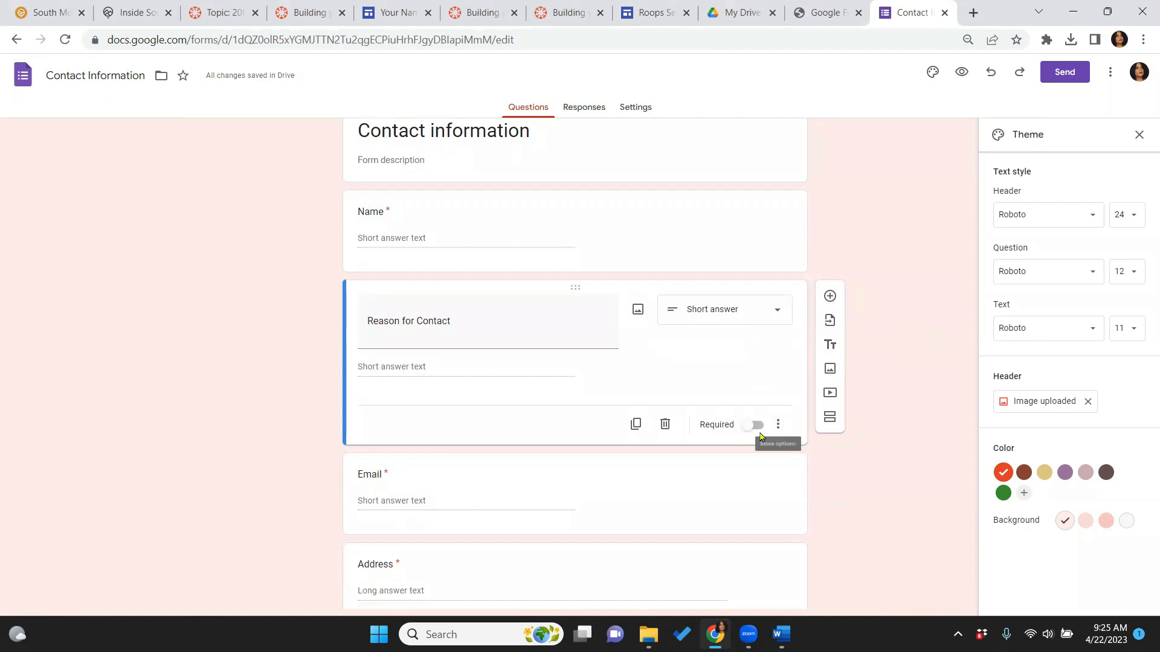
left_click(758, 427)
Copy 'The company or organization being represented' from the Word notes, then return to the form
key("alt+Tab")
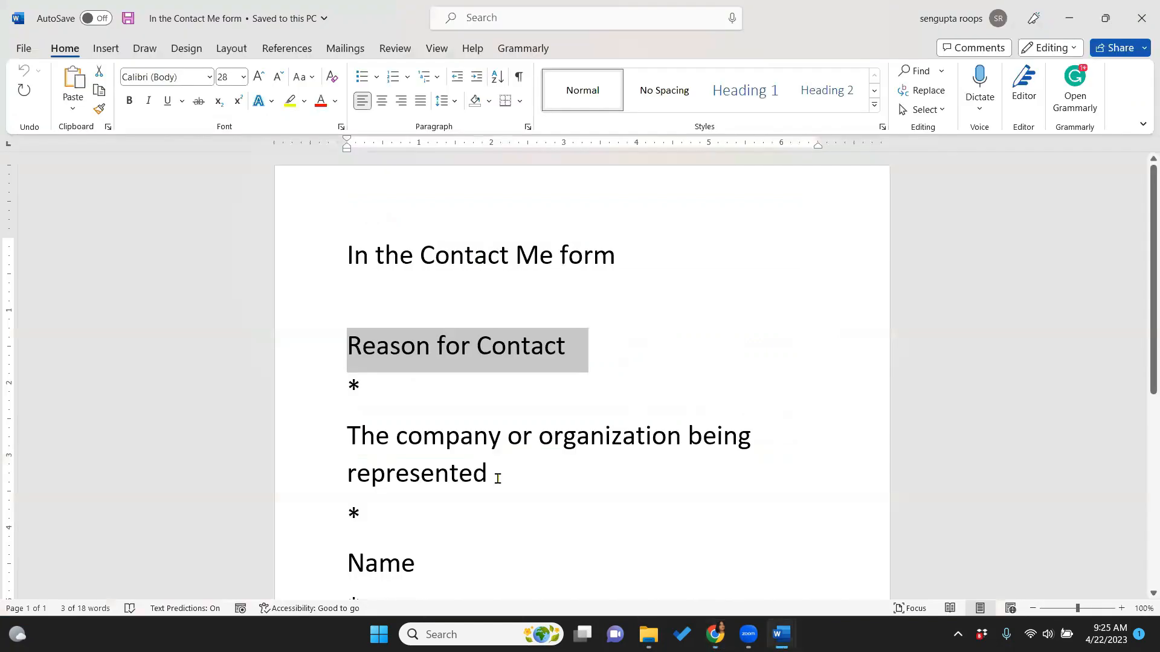
left_click_drag(497, 478, 349, 426)
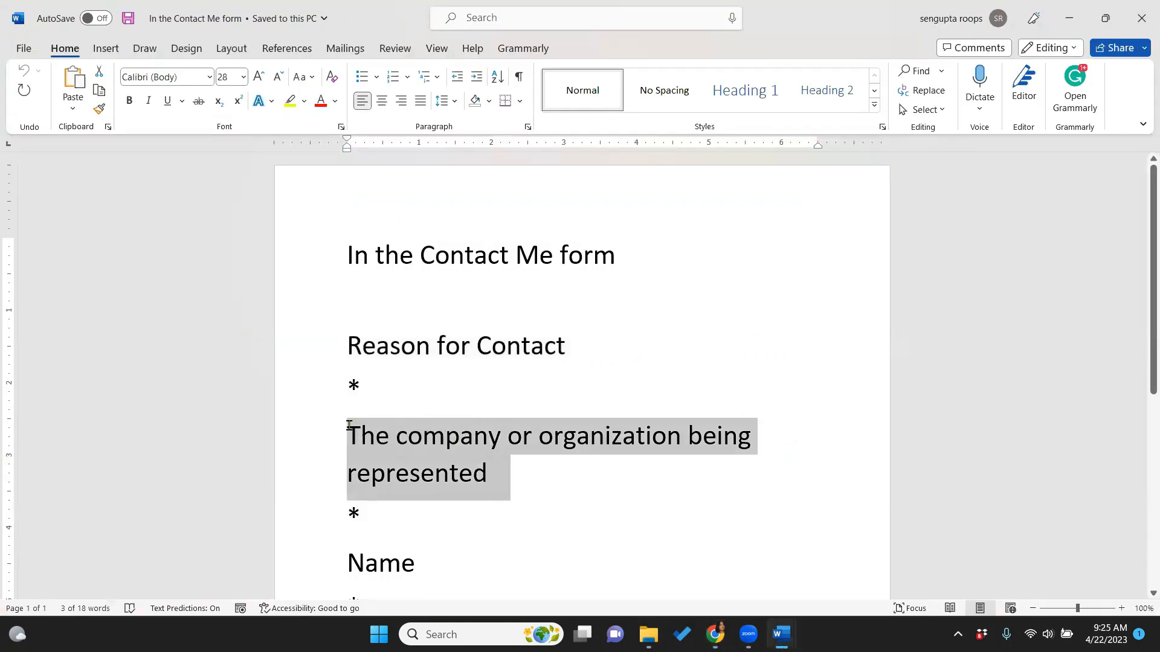
right_click(393, 459)
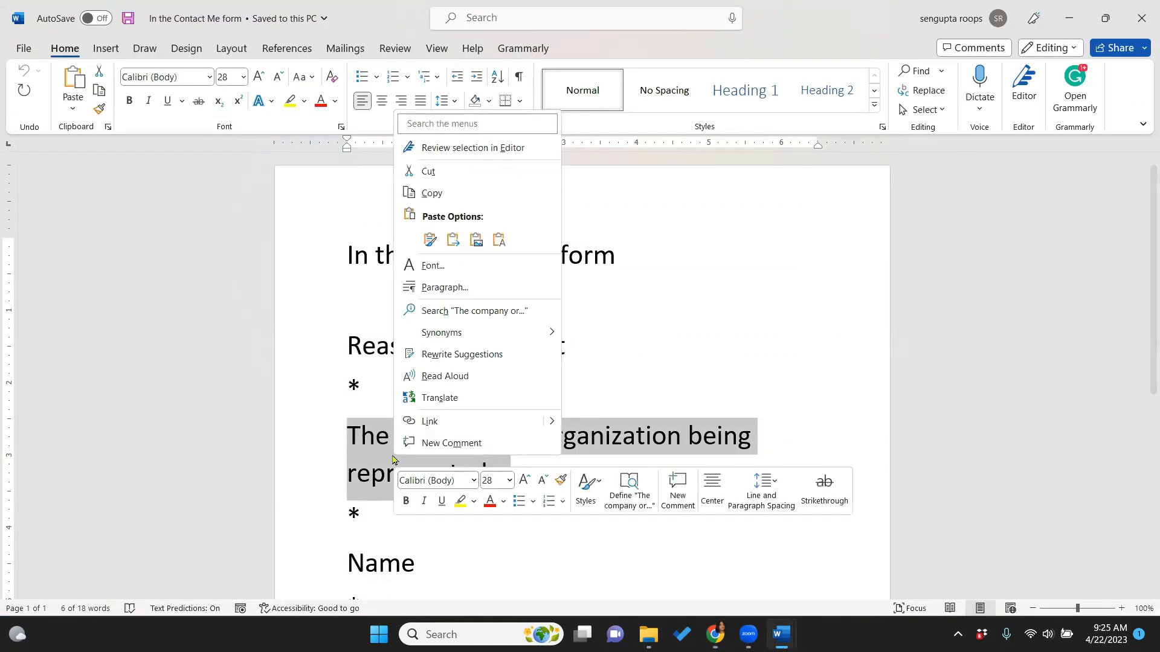
left_click(459, 201)
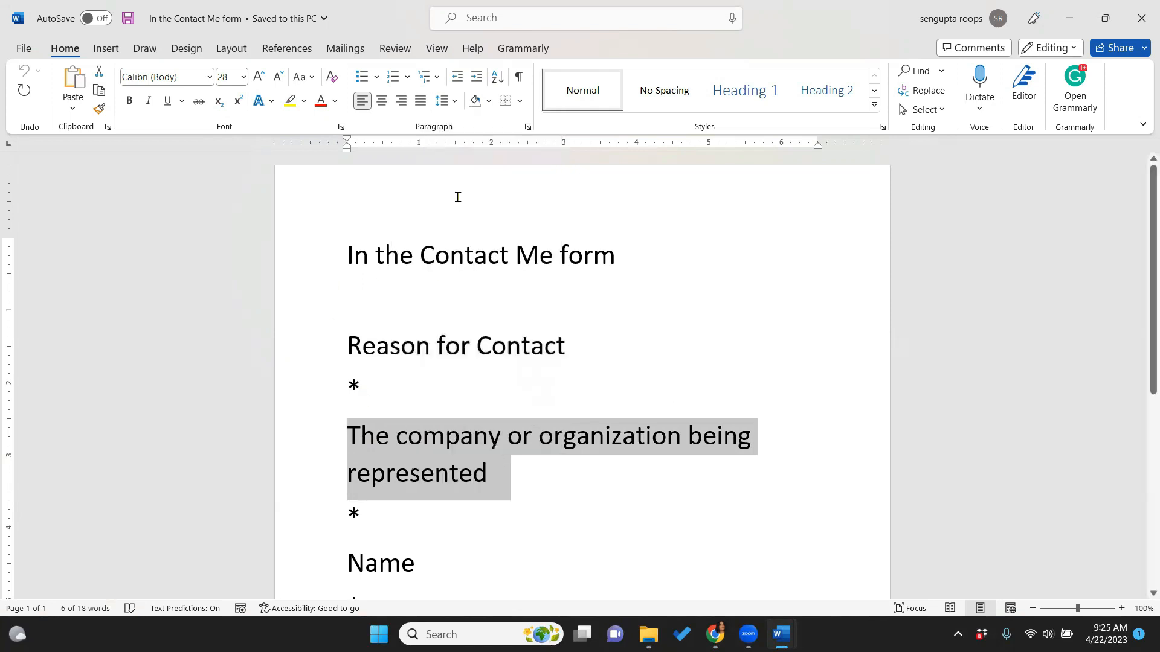
mouse_move(714, 635)
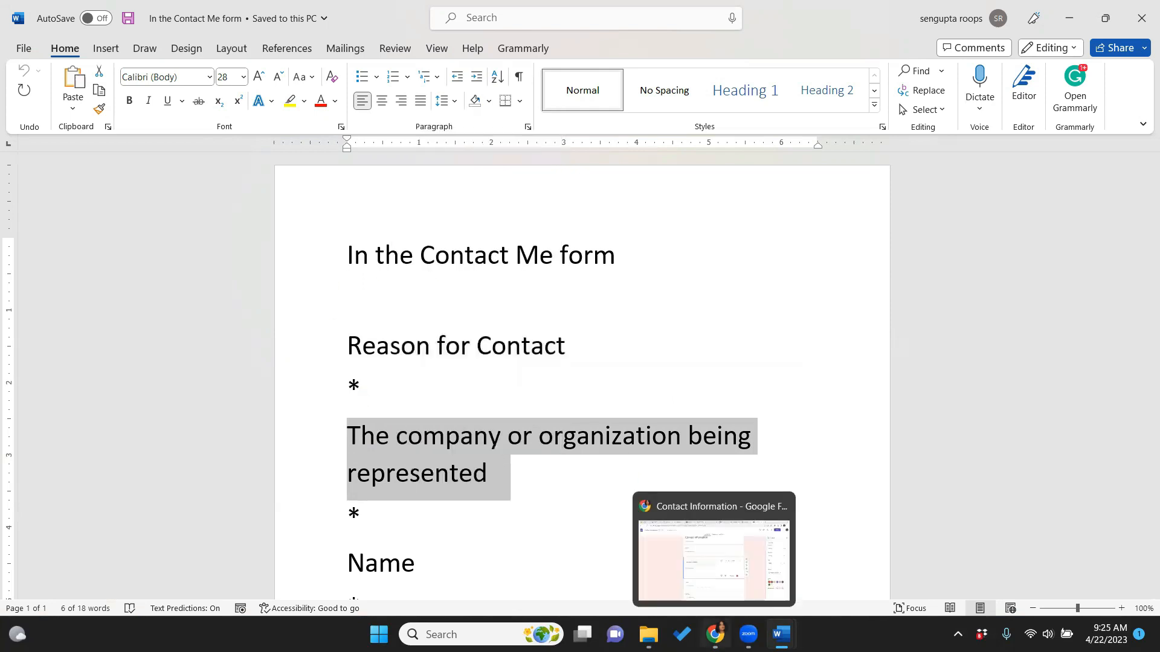
left_click(713, 526)
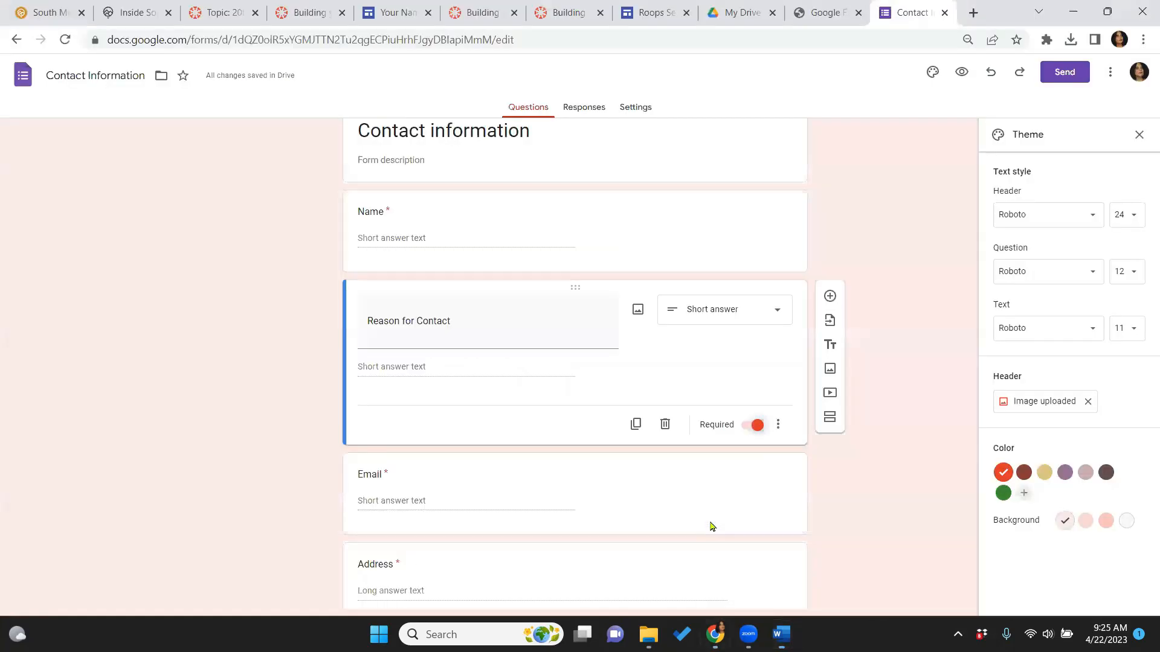
Add a required short-answer question 'The company or organization being represented', then bring back the Word notes
left_click(830, 297)
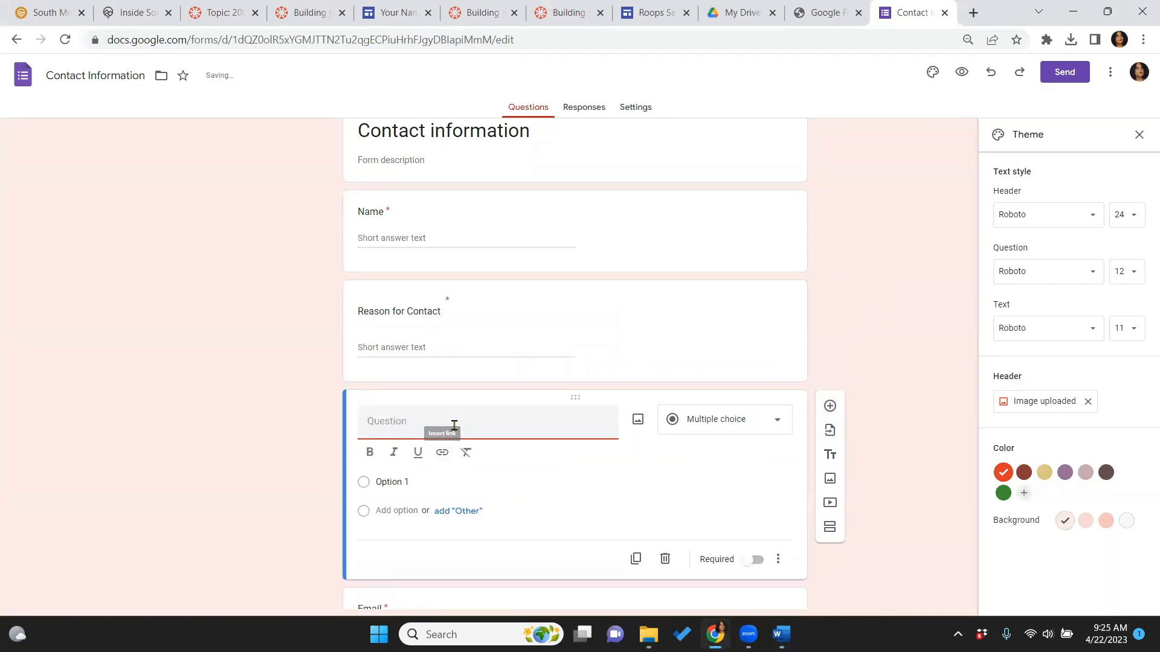
key("ctrl+v")
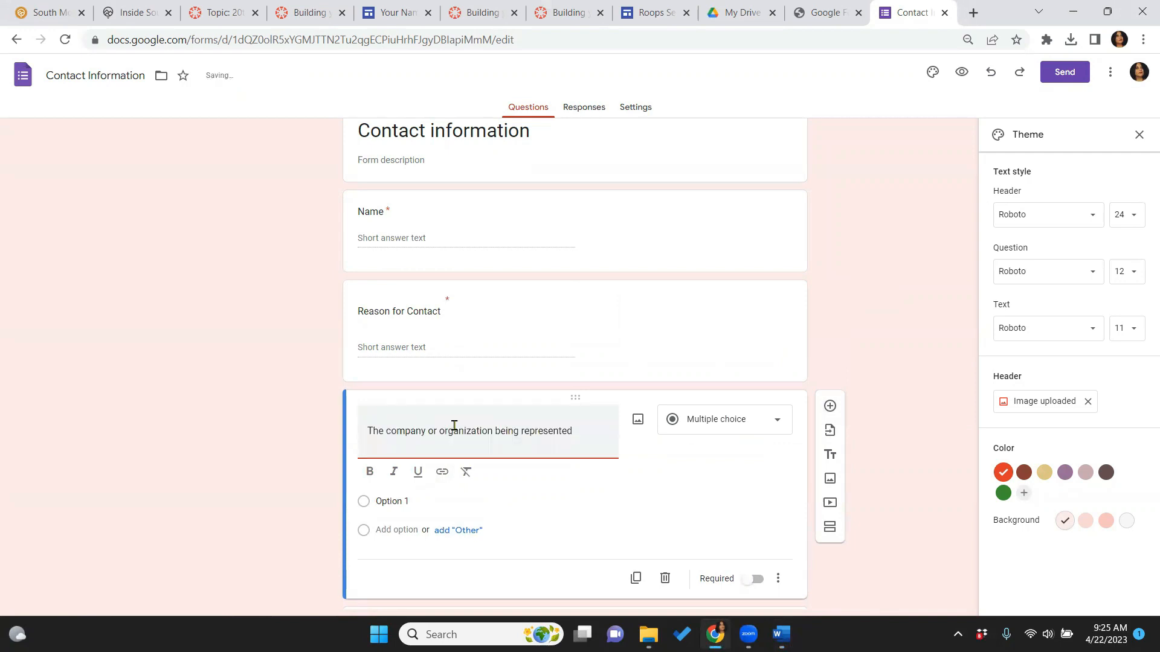
left_click(778, 419)
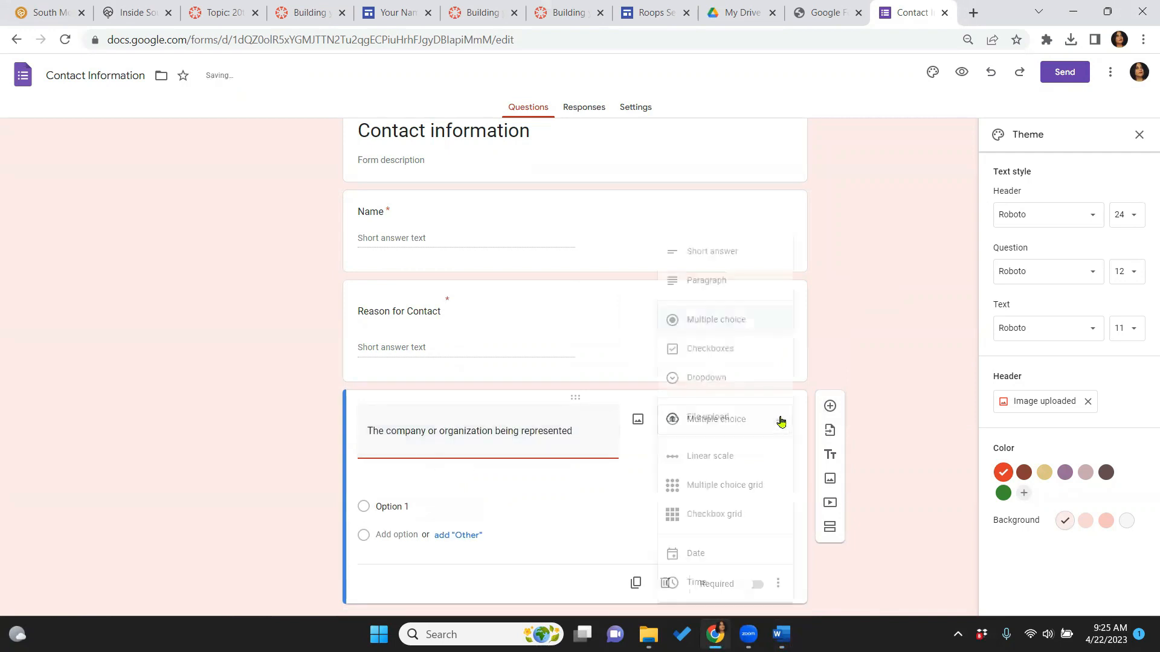
left_click(739, 250)
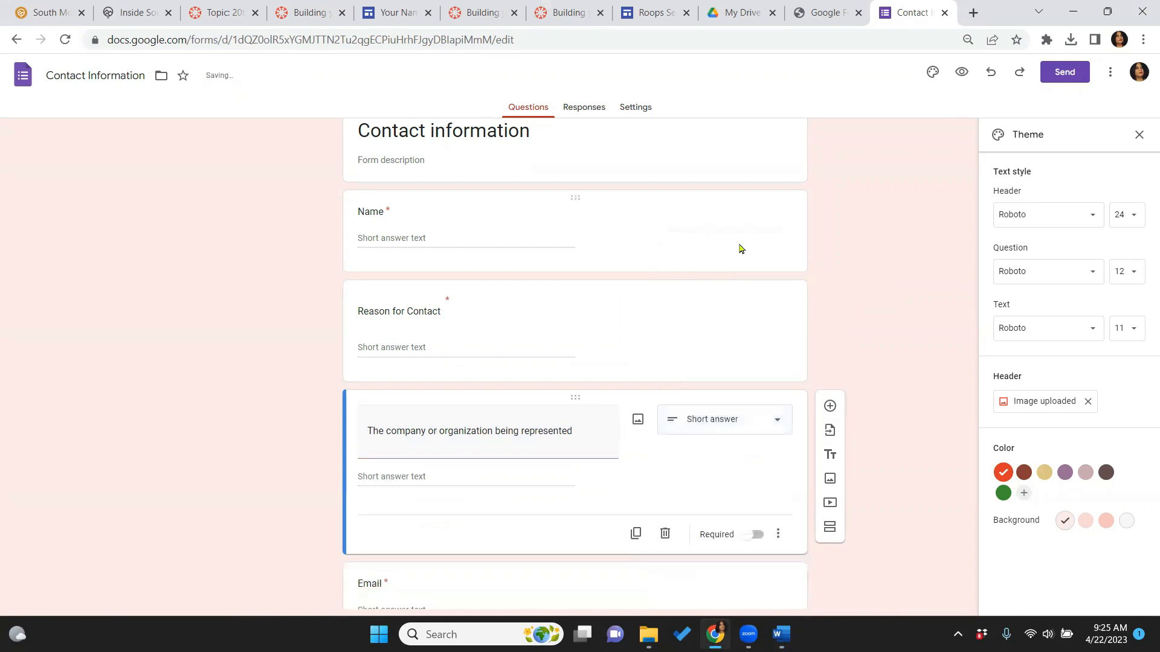
left_click(758, 535)
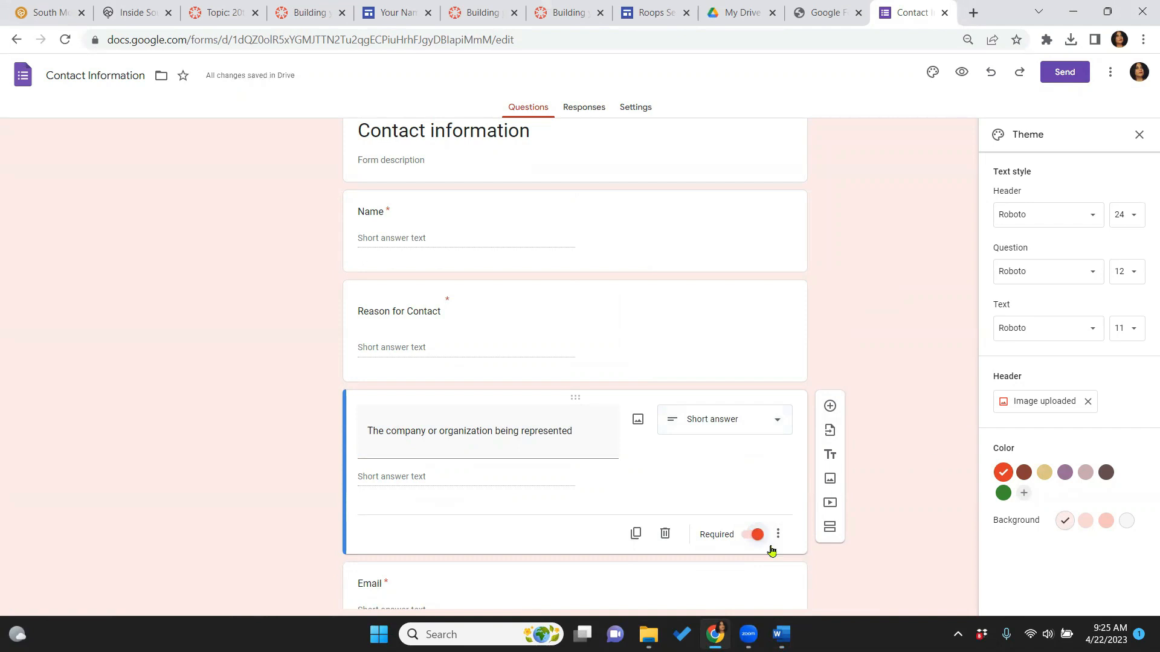
mouse_move(779, 633)
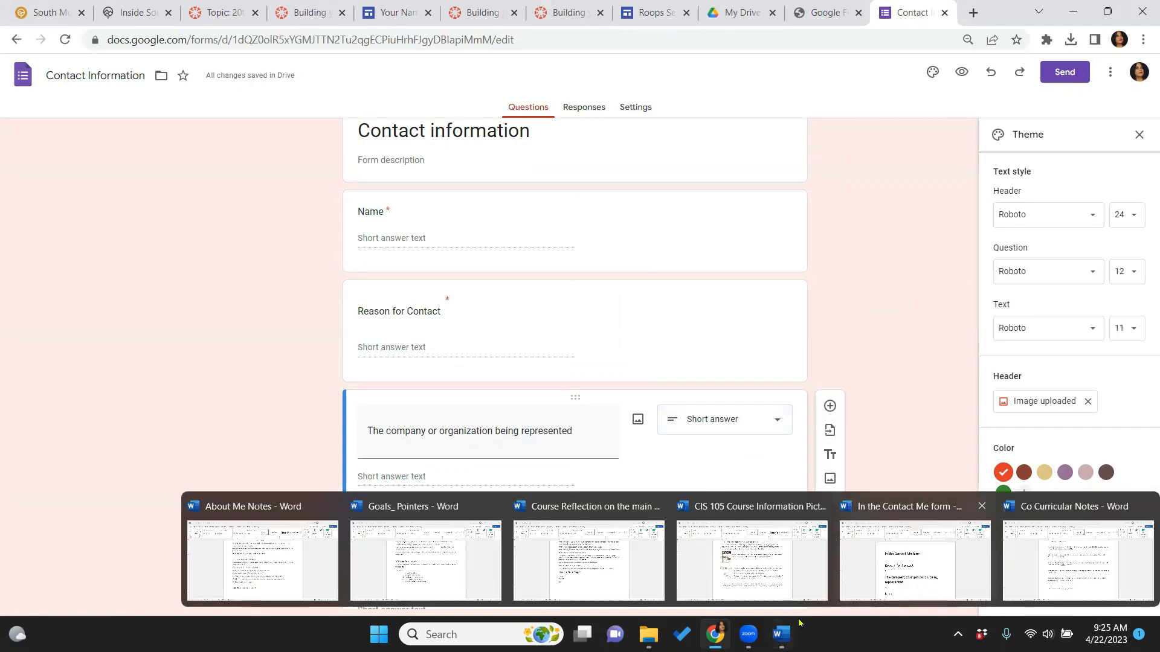
left_click(923, 504)
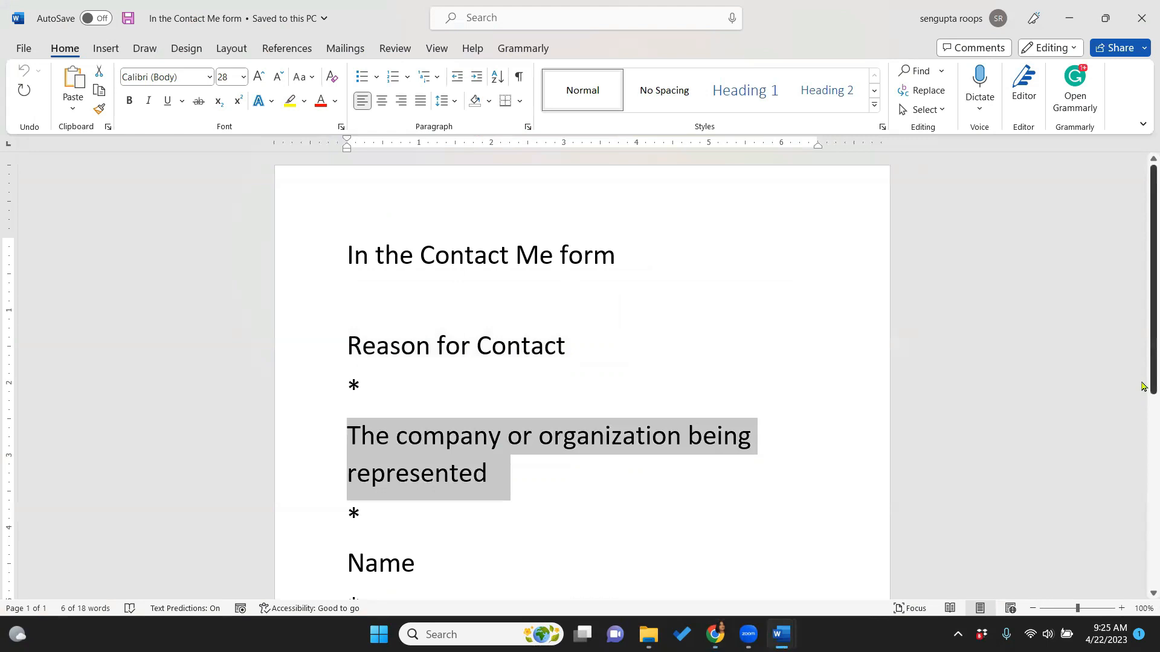
Scroll through the remaining Word notes and switch back to the contact form
scroll(1142, 447, "down", 2)
left_click_drag(1142, 447, 1142, 512)
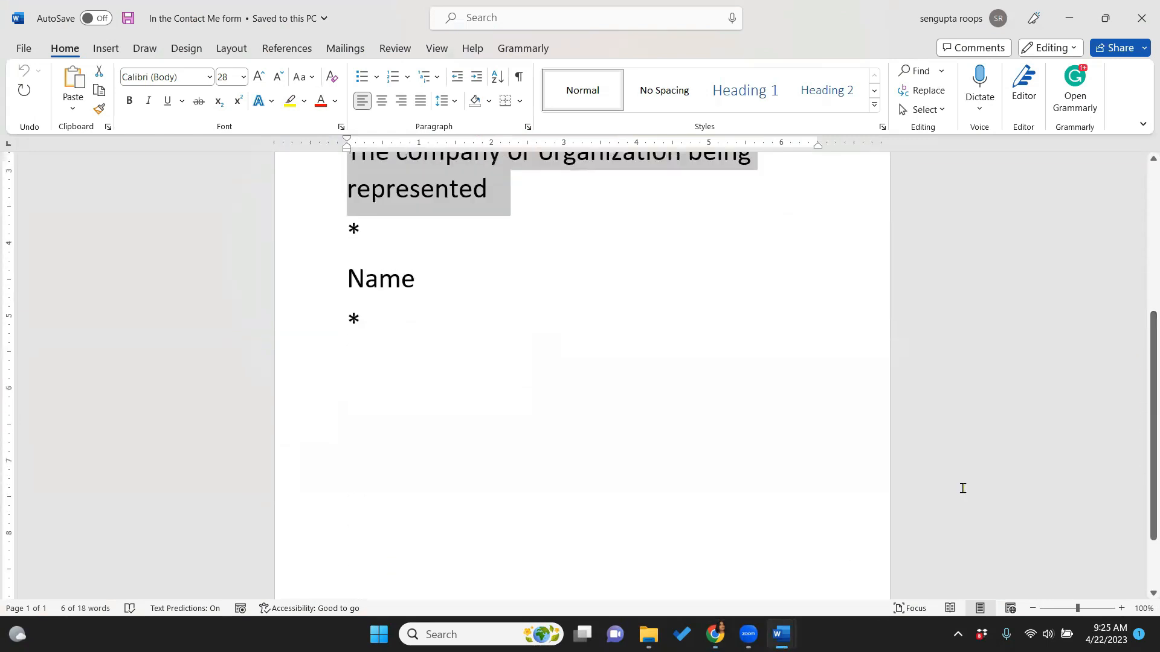
left_click(719, 626)
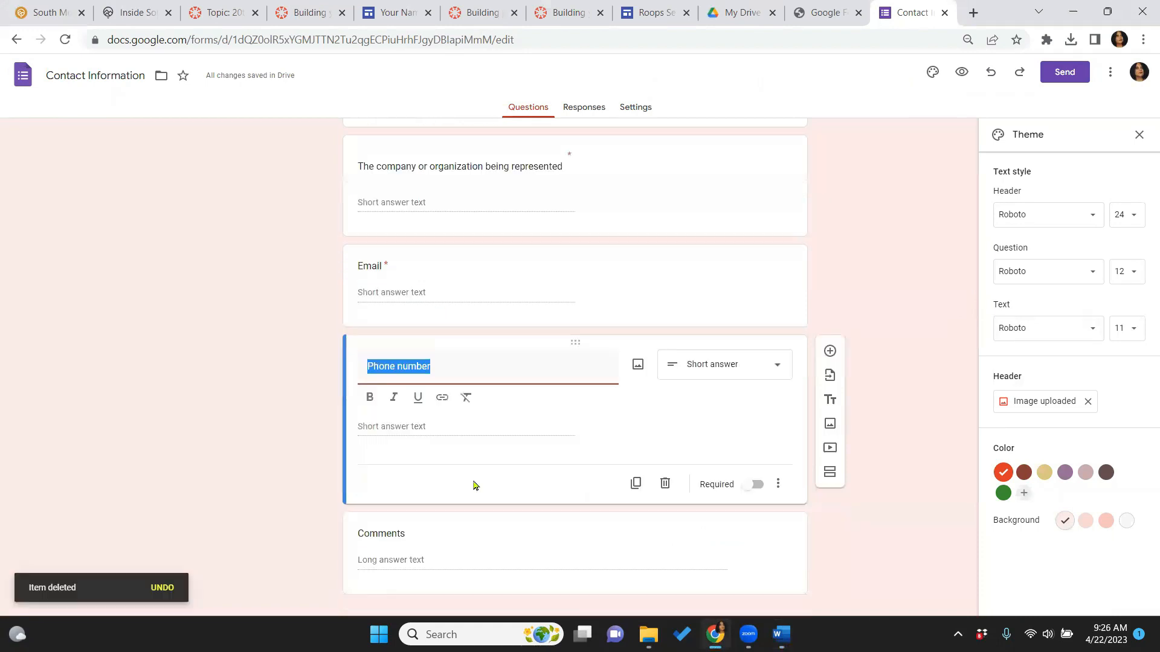
Change the Comments question's answer type to Paragraph
left_click(455, 546)
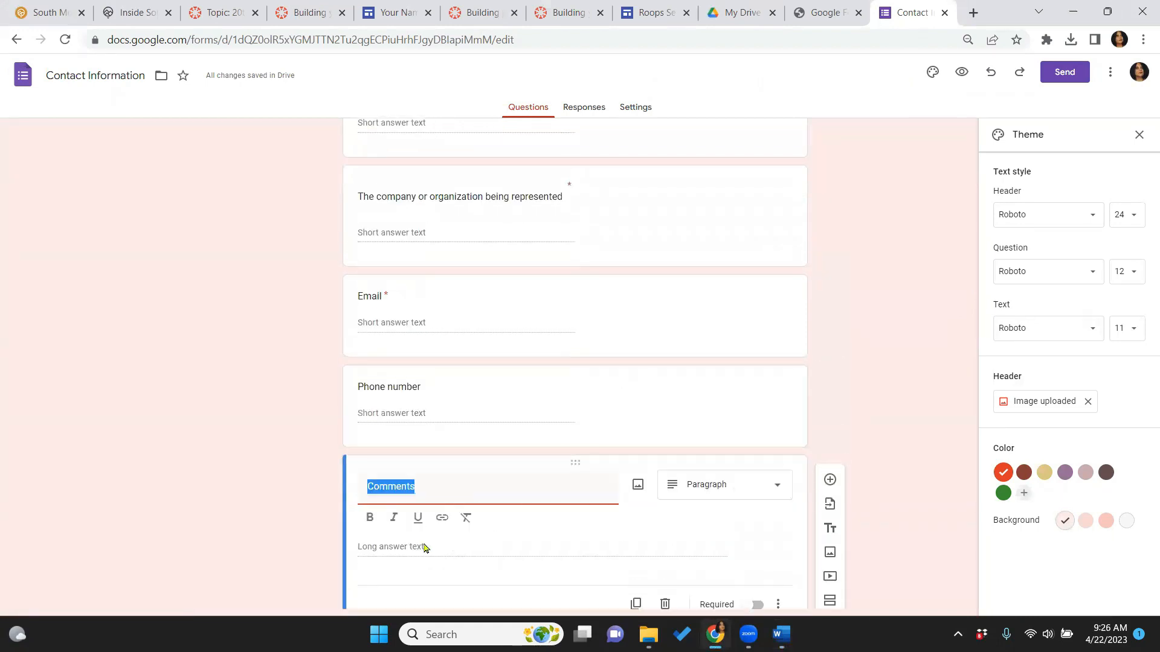
left_click(766, 492)
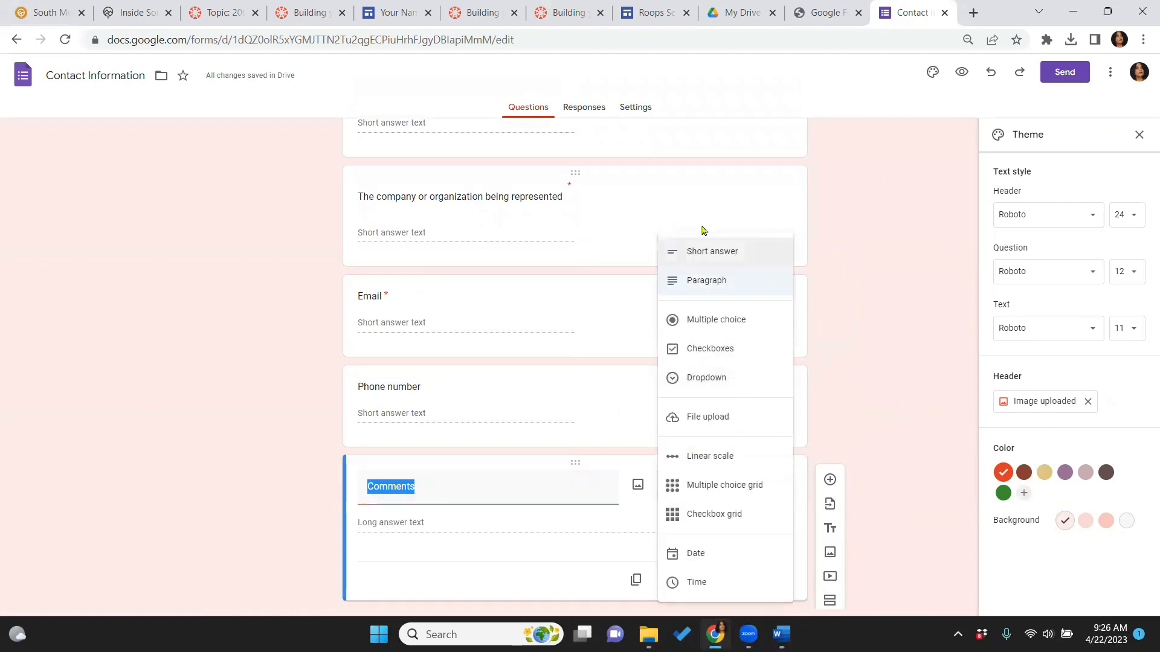
left_click(707, 282)
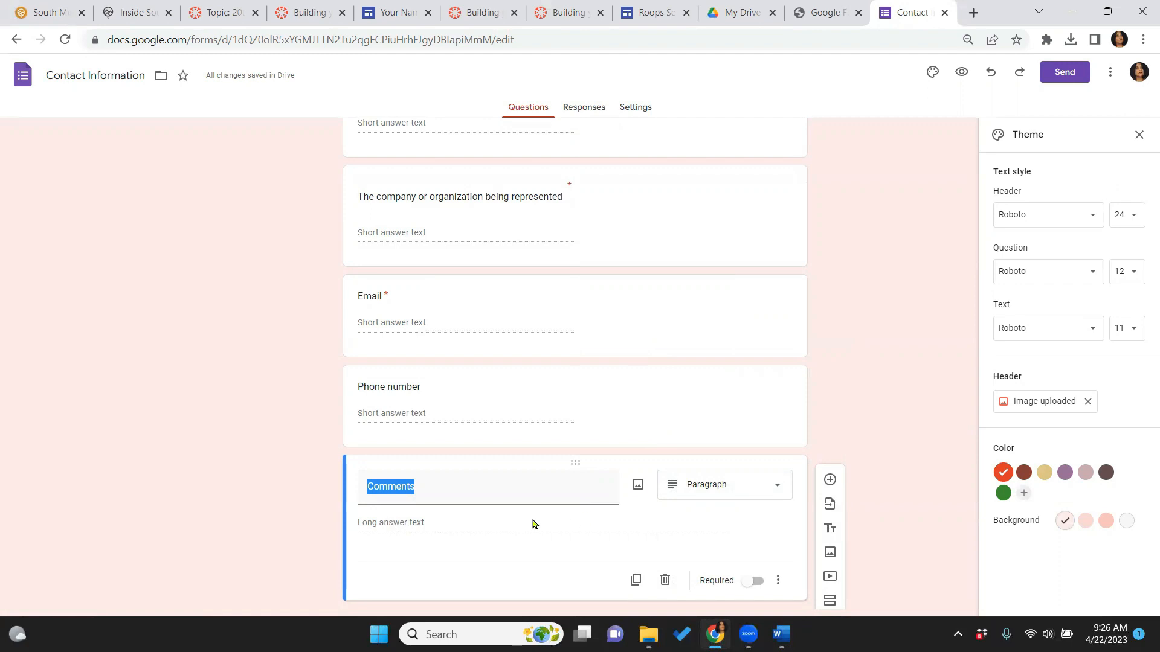
left_click(904, 376)
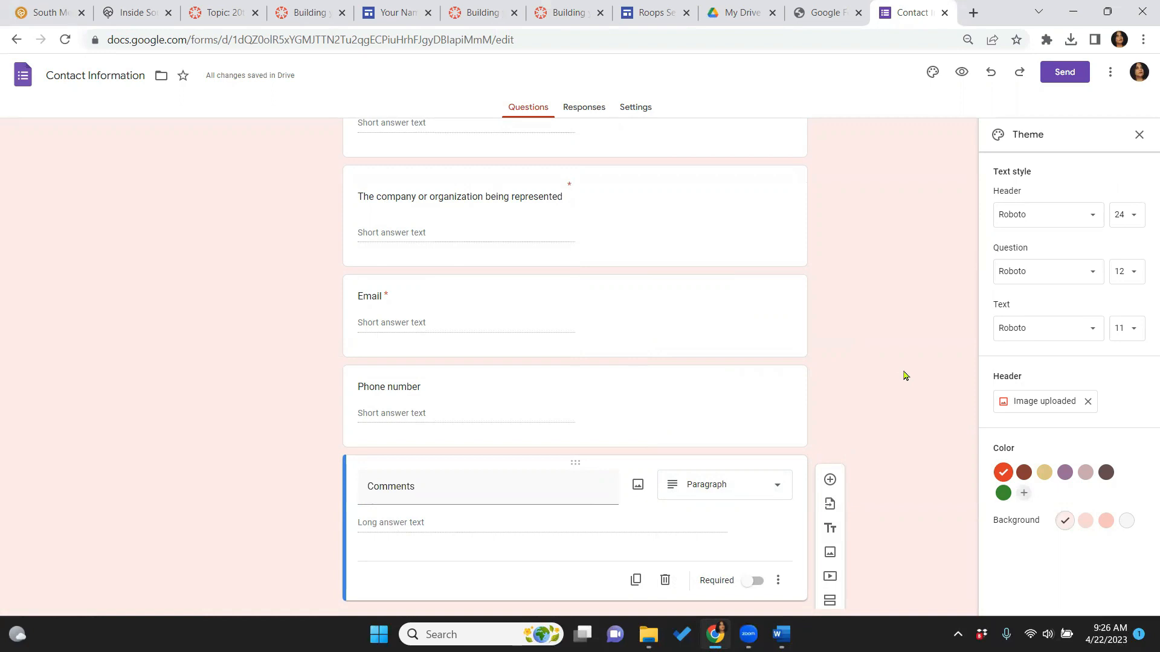
scroll(904, 375, "down", 1)
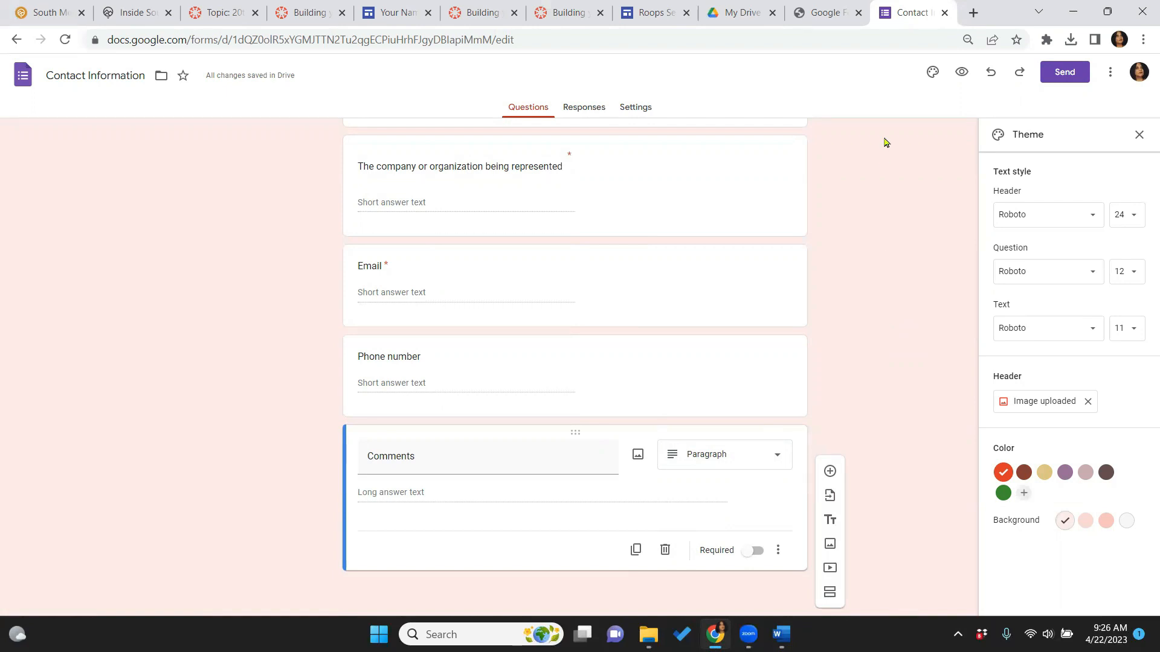
Close the form, reload My Drive, and reopen the Contact Information form with the photo header
left_click(945, 14)
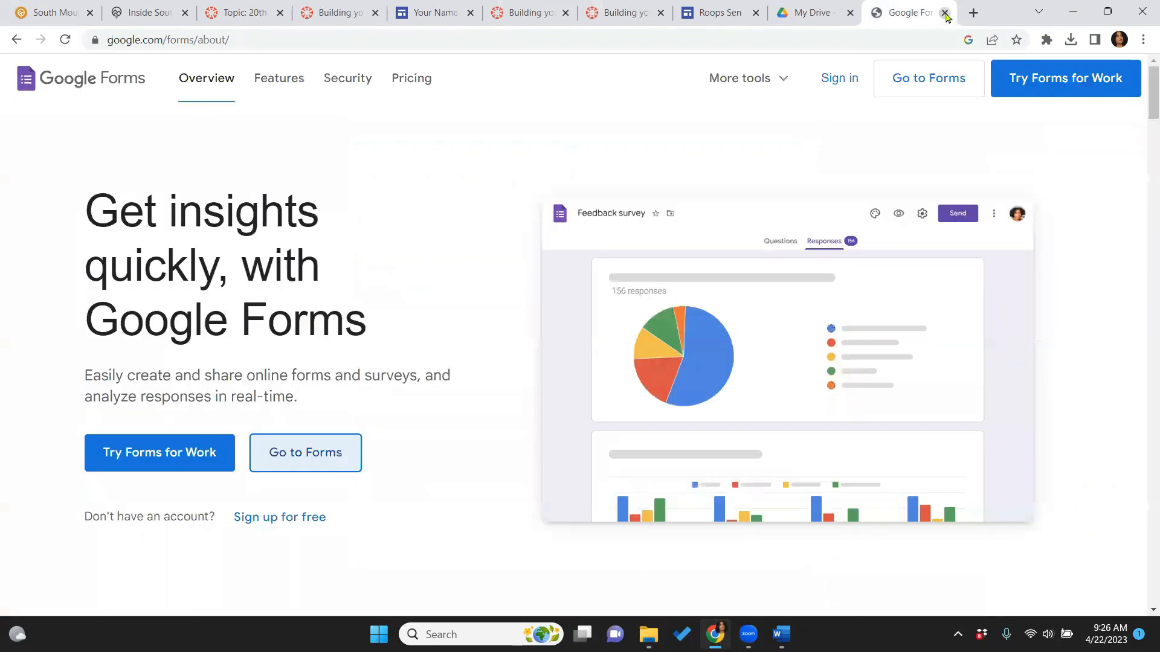
left_click(803, 14)
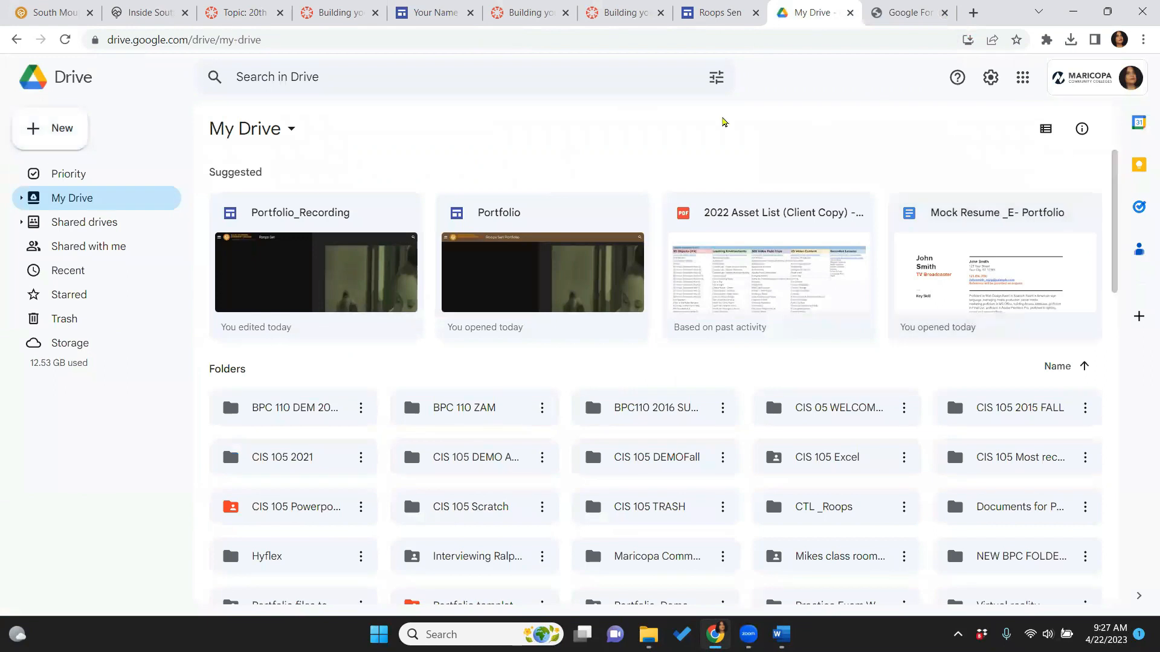
left_click(603, 43)
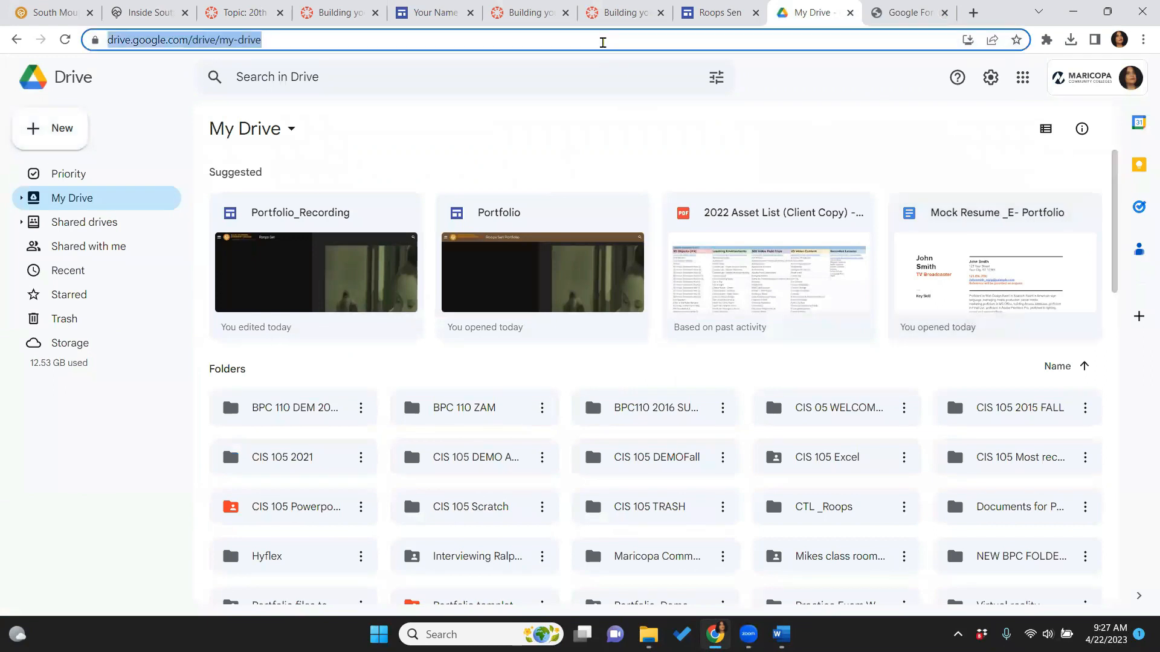
key("Return")
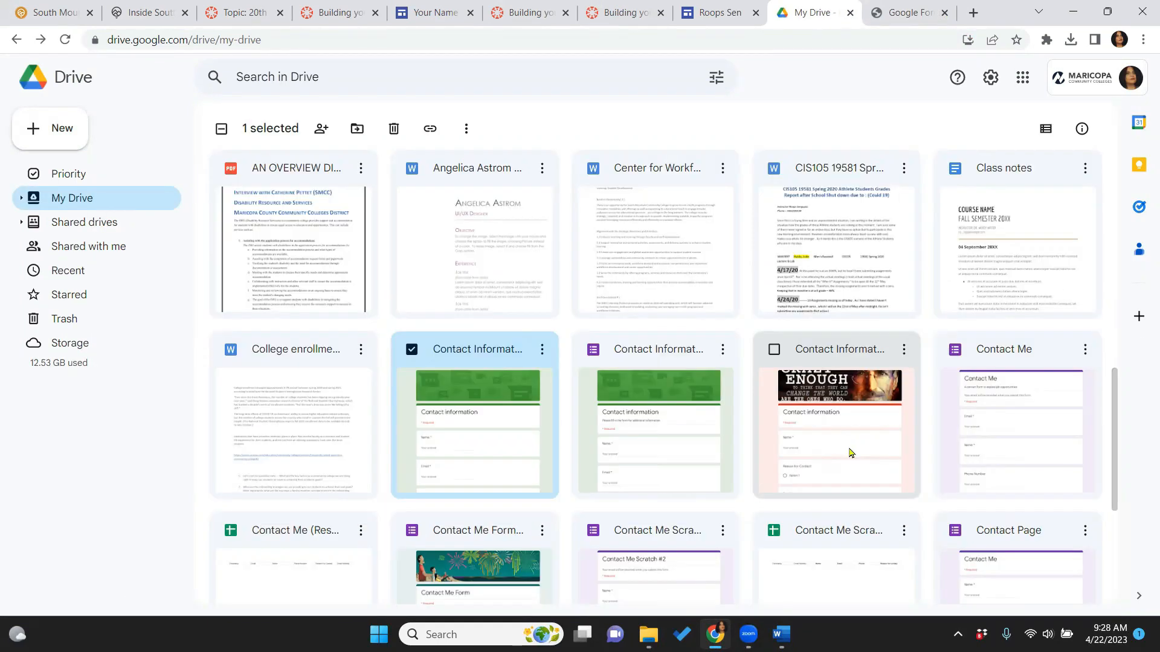
left_click(851, 453)
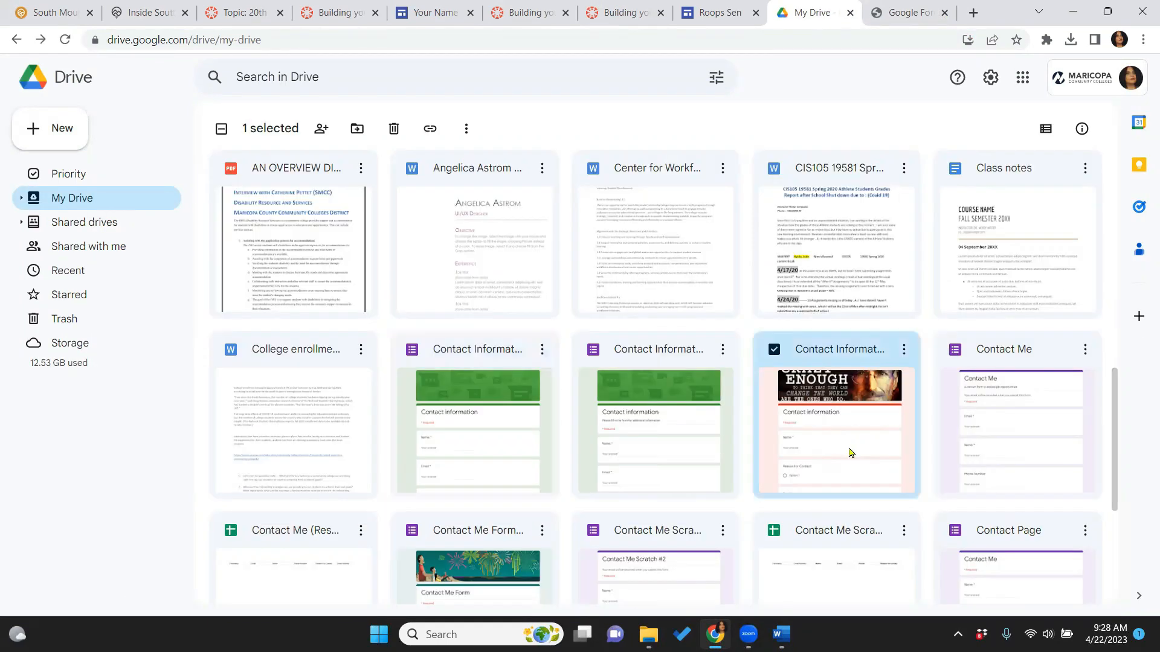
double_click(850, 453)
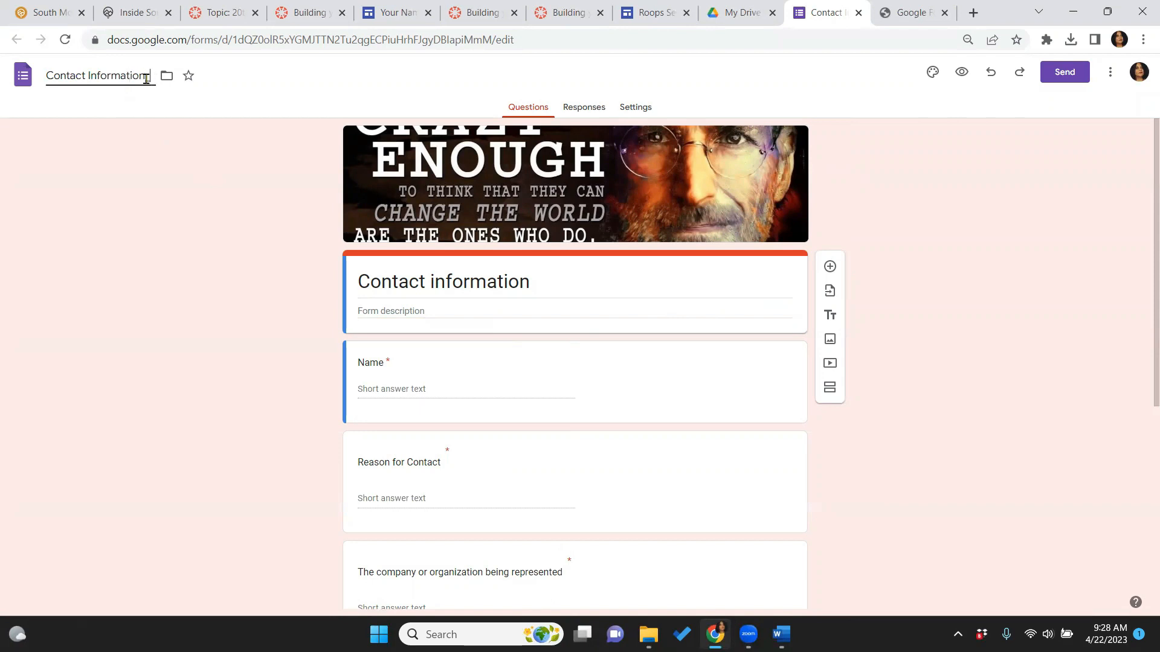
Append an underscore, the author's surname and 'Portfolio' to the form title, then return to My Drive
type("R")
key("Caps_Lock")
type("oops")
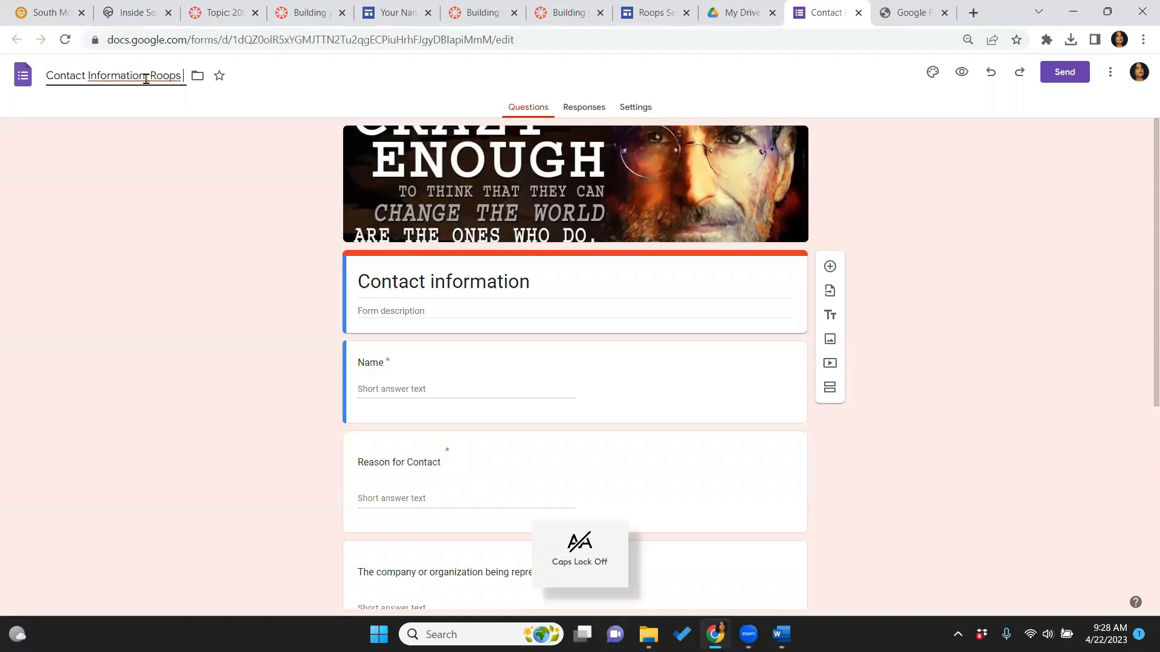
key("BackSpace")
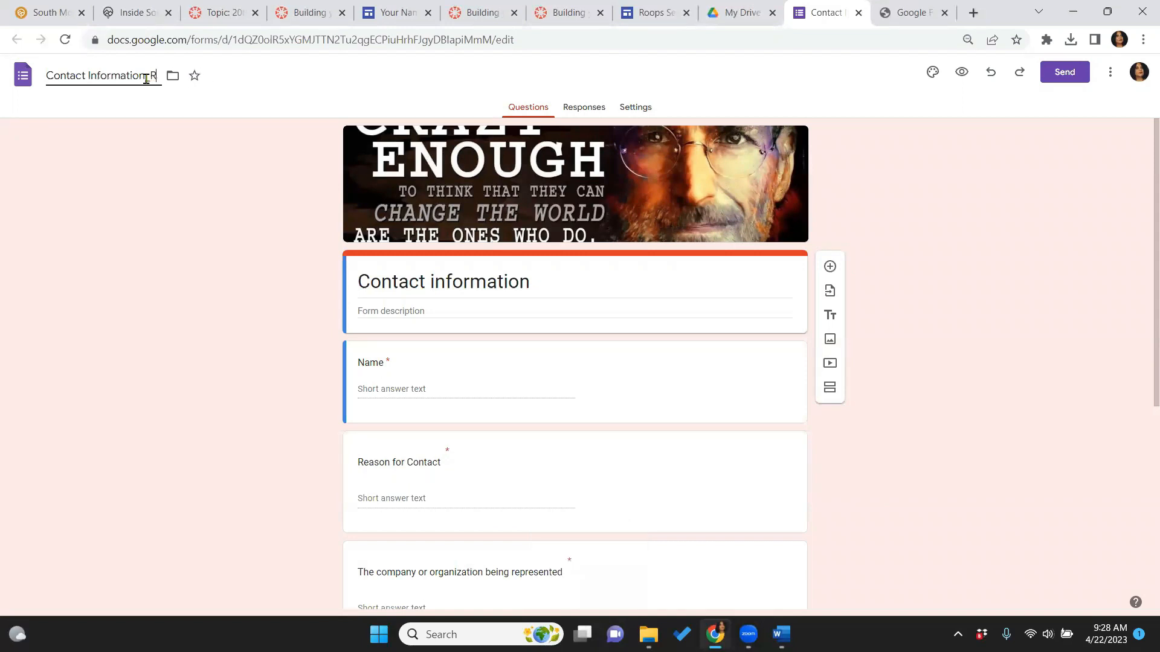
type("S")
key("Caps_Lock")
type("e")
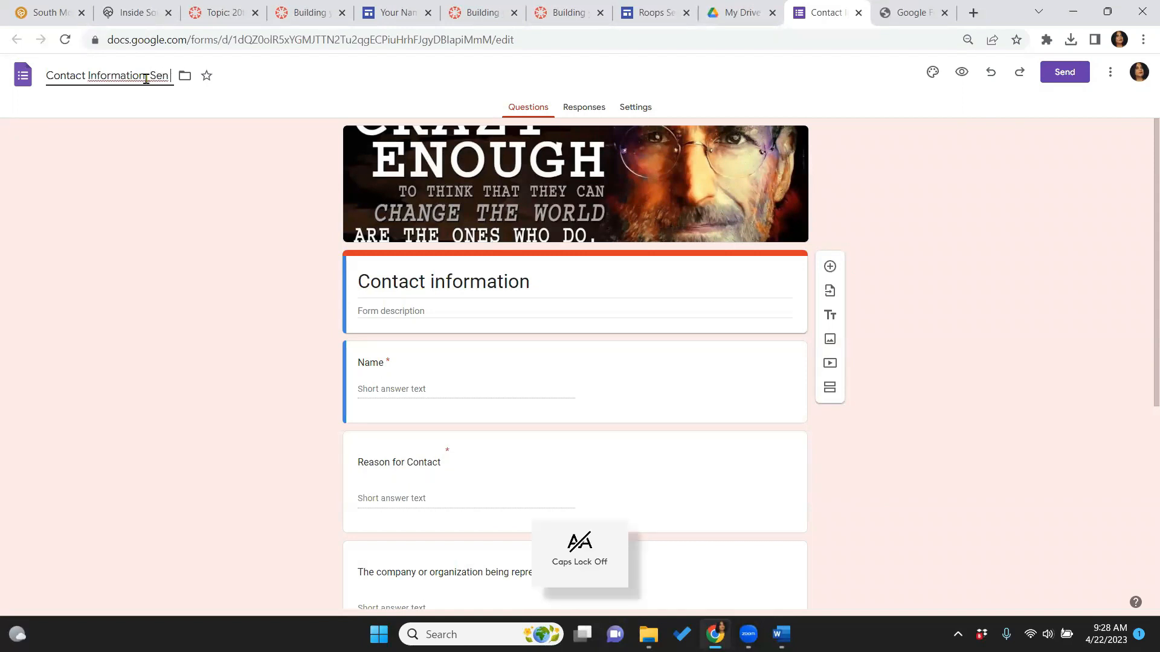
type("n")
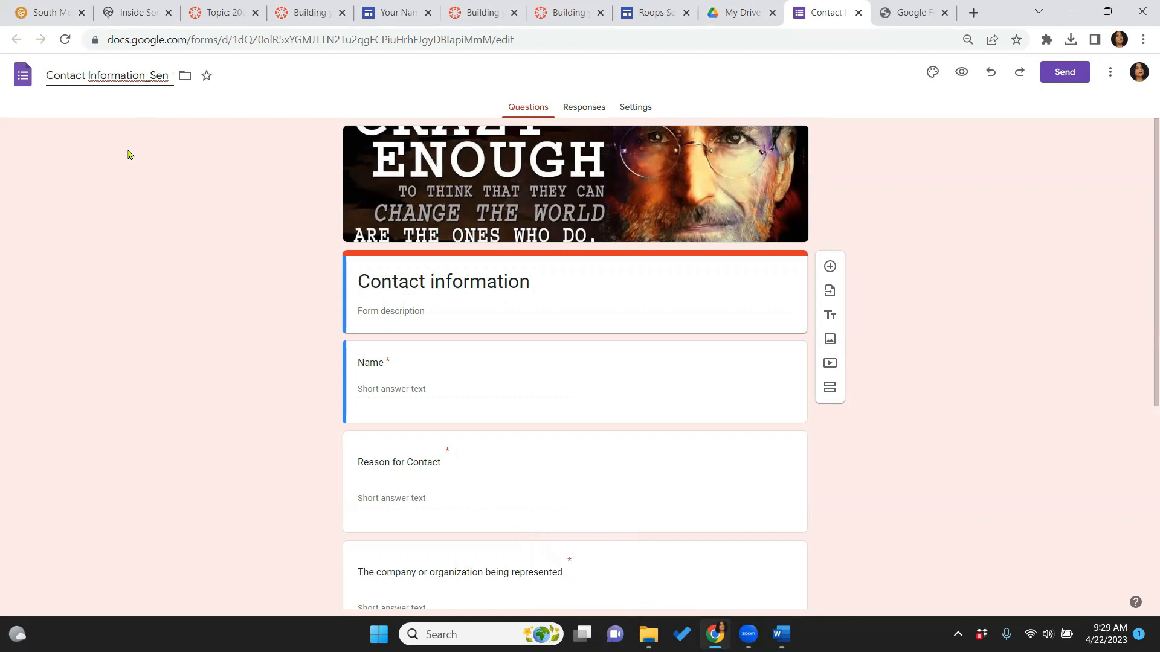
type(" P")
key("Caps_Lock")
type("ortfolio")
left_click(180, 228)
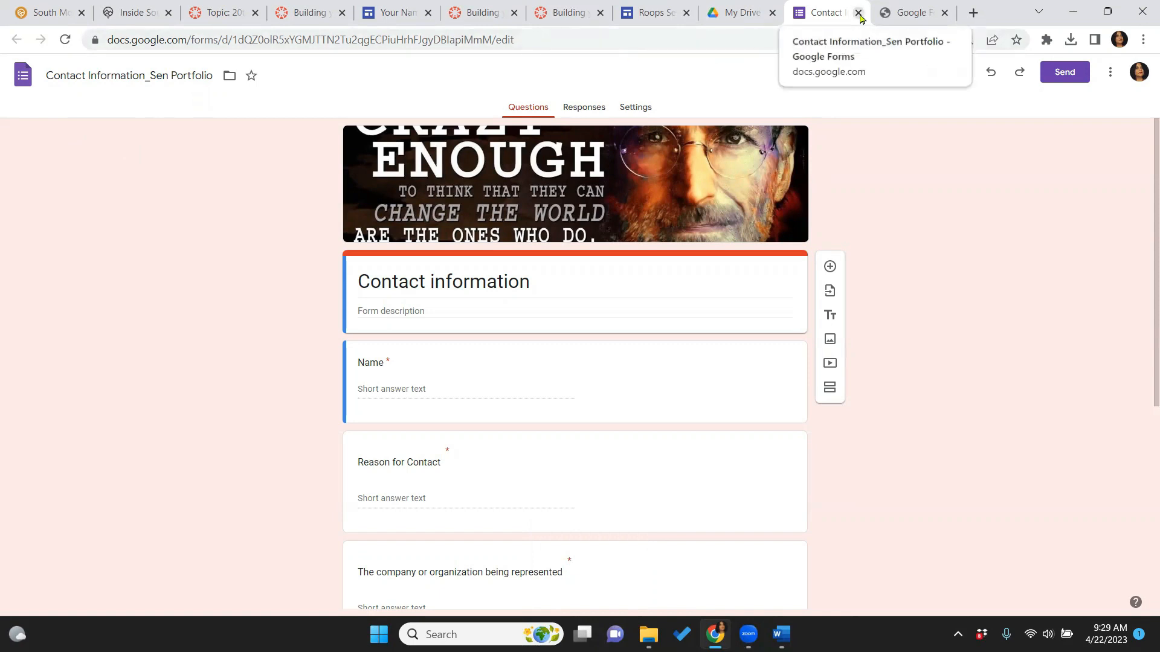
key("ctrl+shift+Tab")
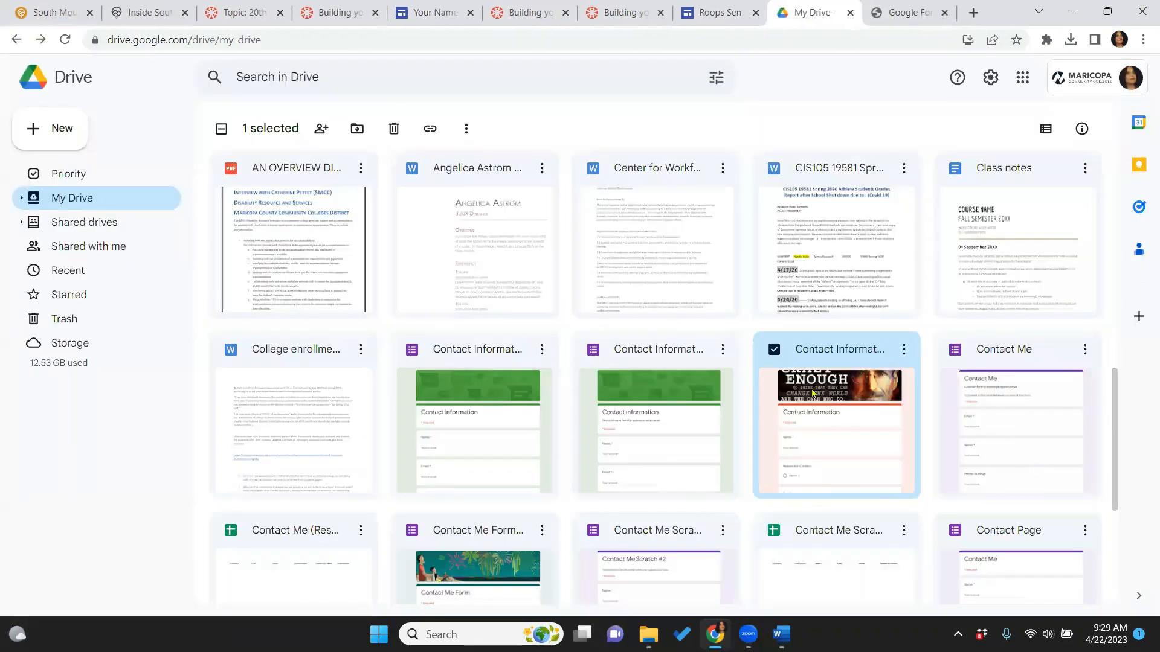
Change the form's general access from Restricted to Anyone with the link
left_click(908, 352)
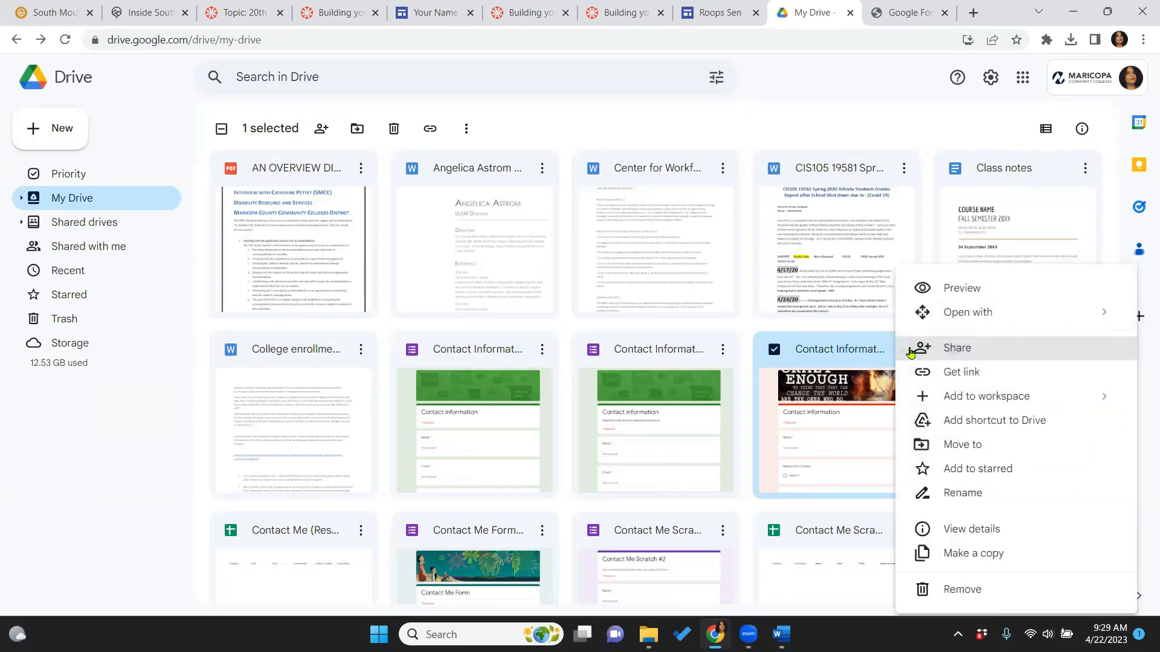
left_click(940, 371)
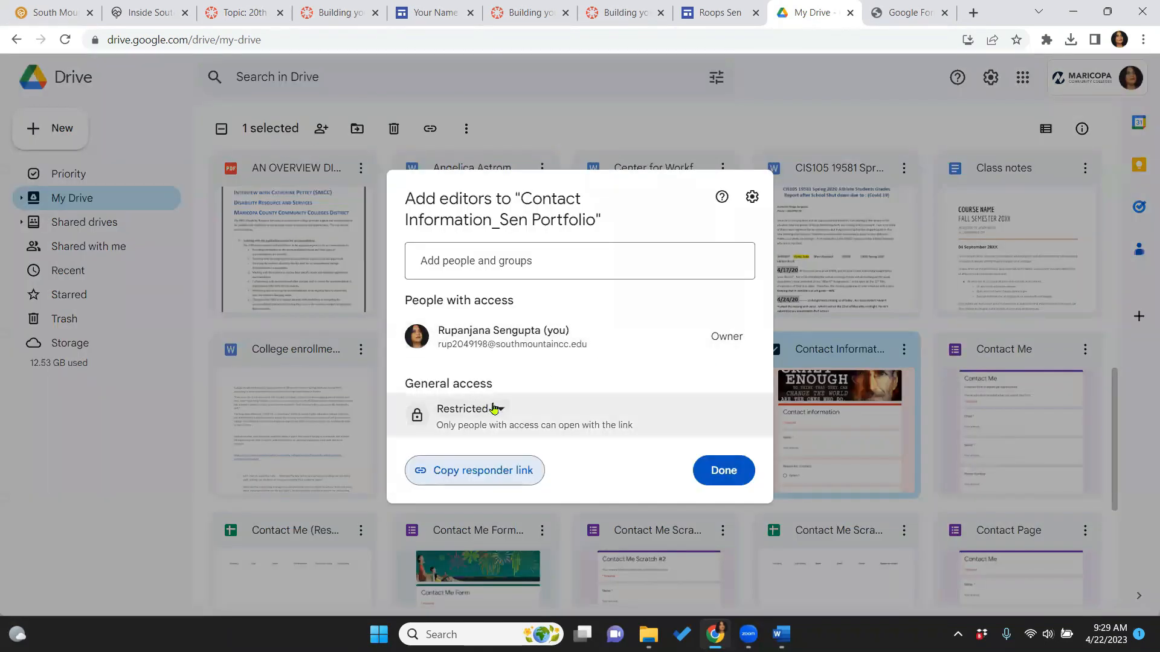
left_click(495, 409)
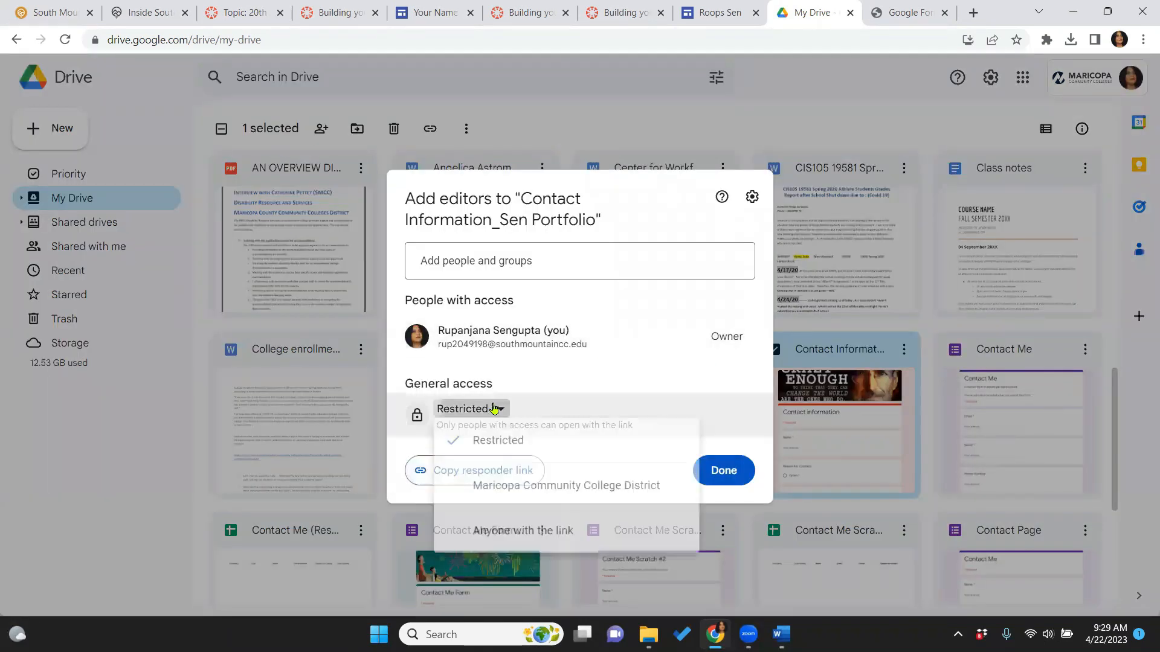
left_click(489, 547)
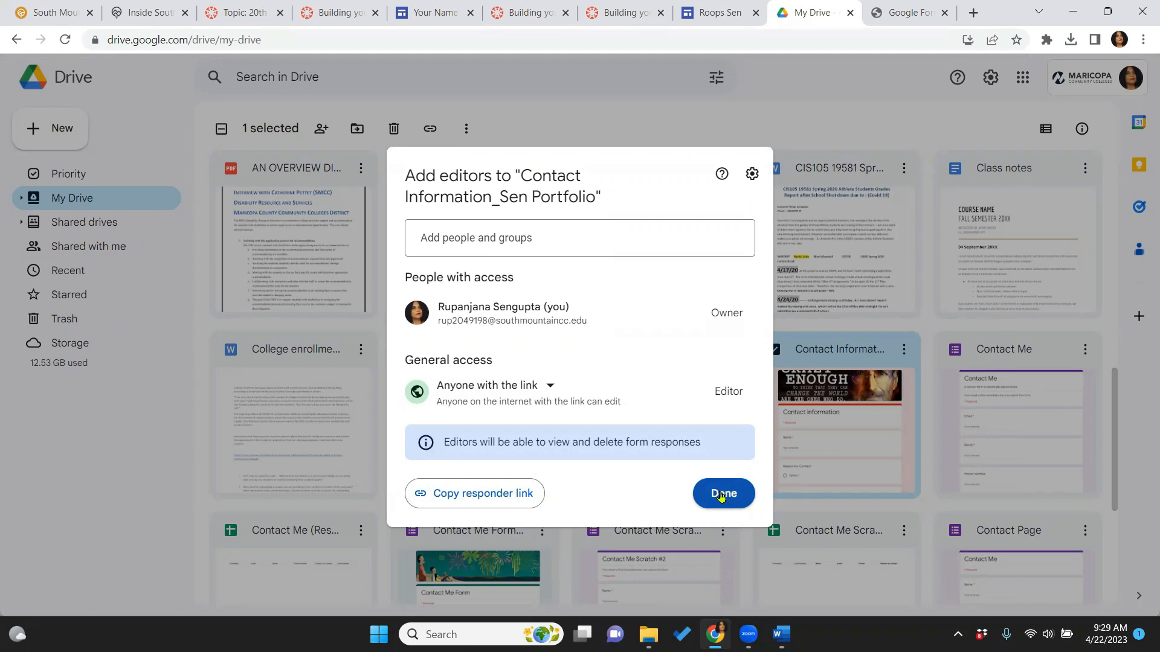
left_click(551, 387)
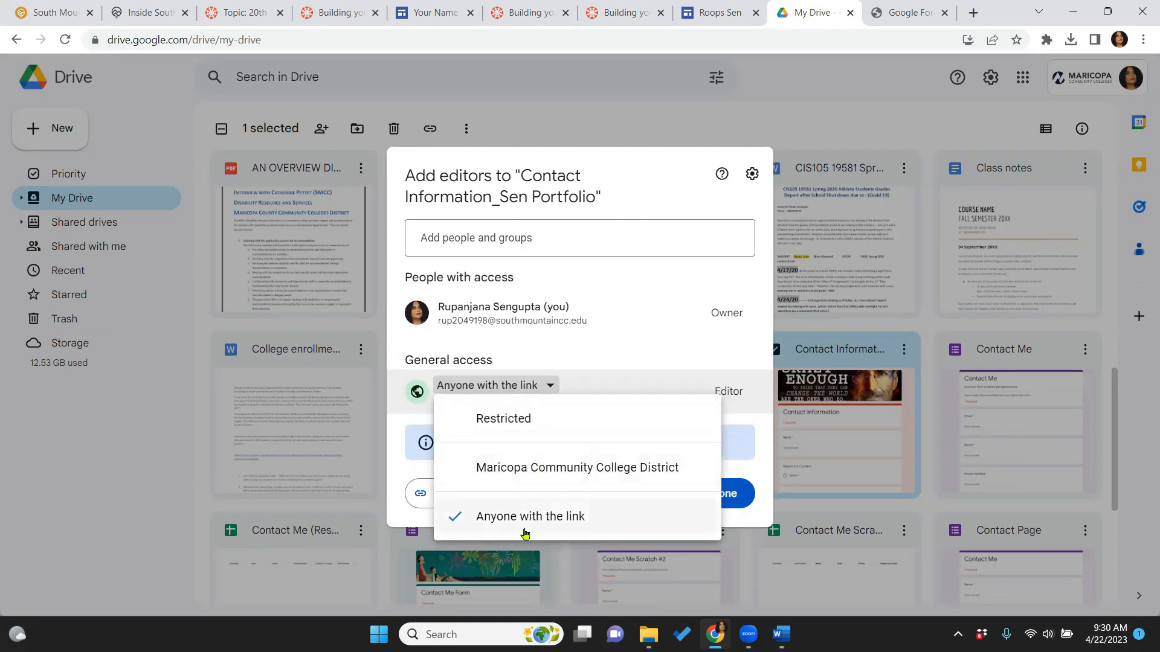
left_click(742, 505)
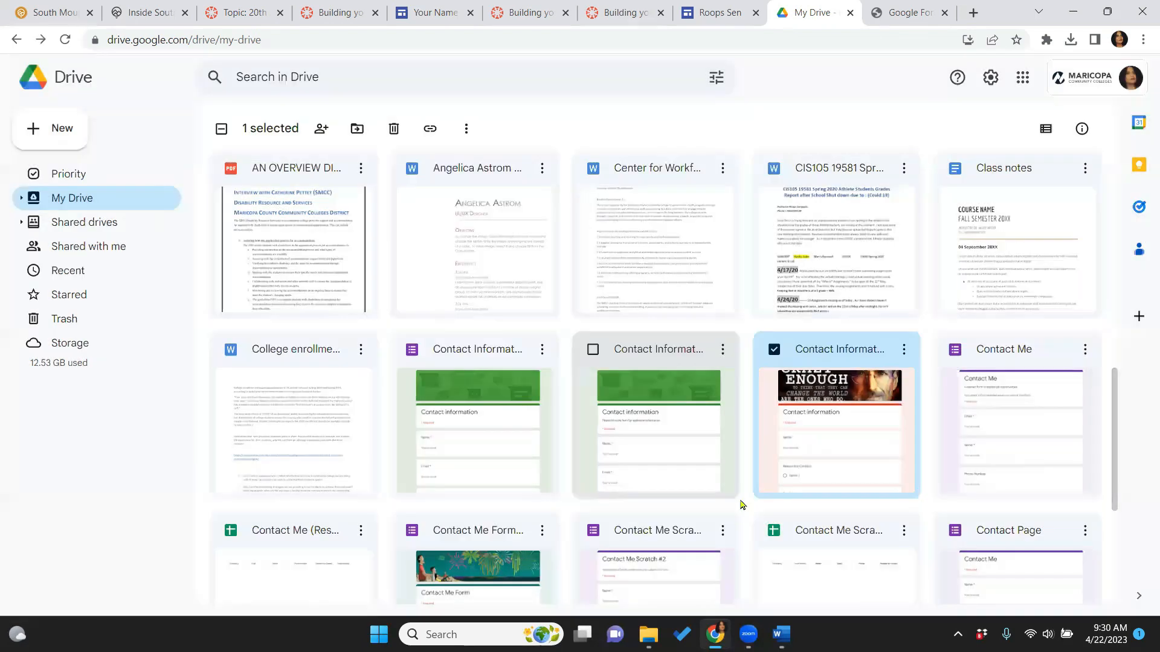
Insert the renamed Contact Information form on the Contact page and centre it below the banner
left_click(722, 9)
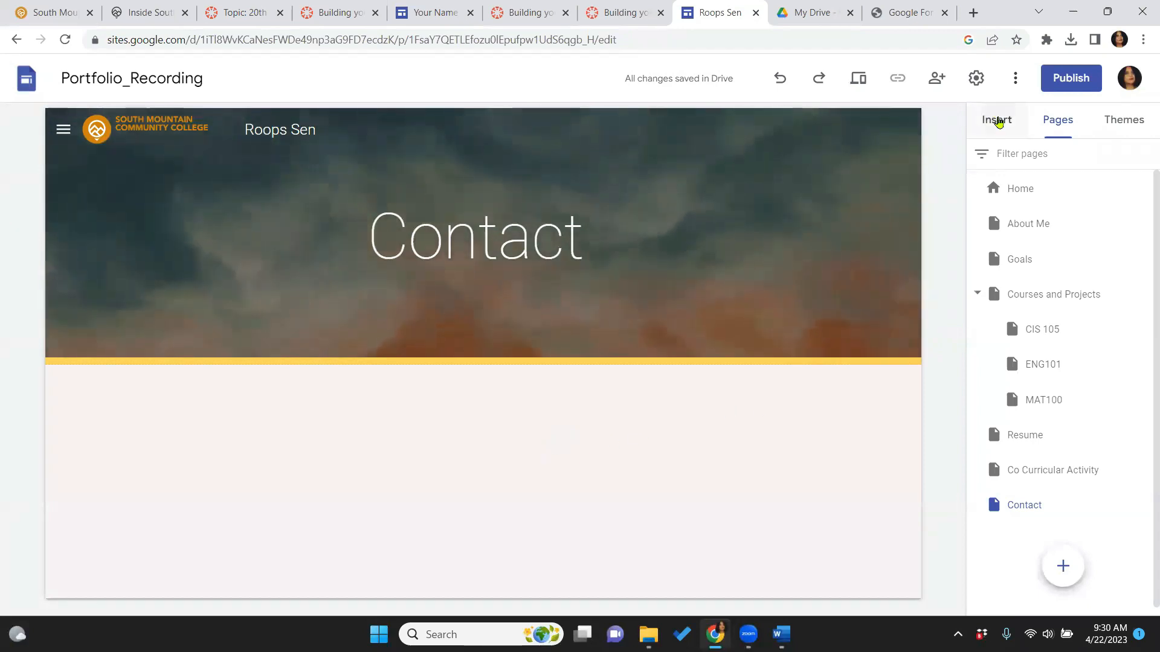
left_click(998, 123)
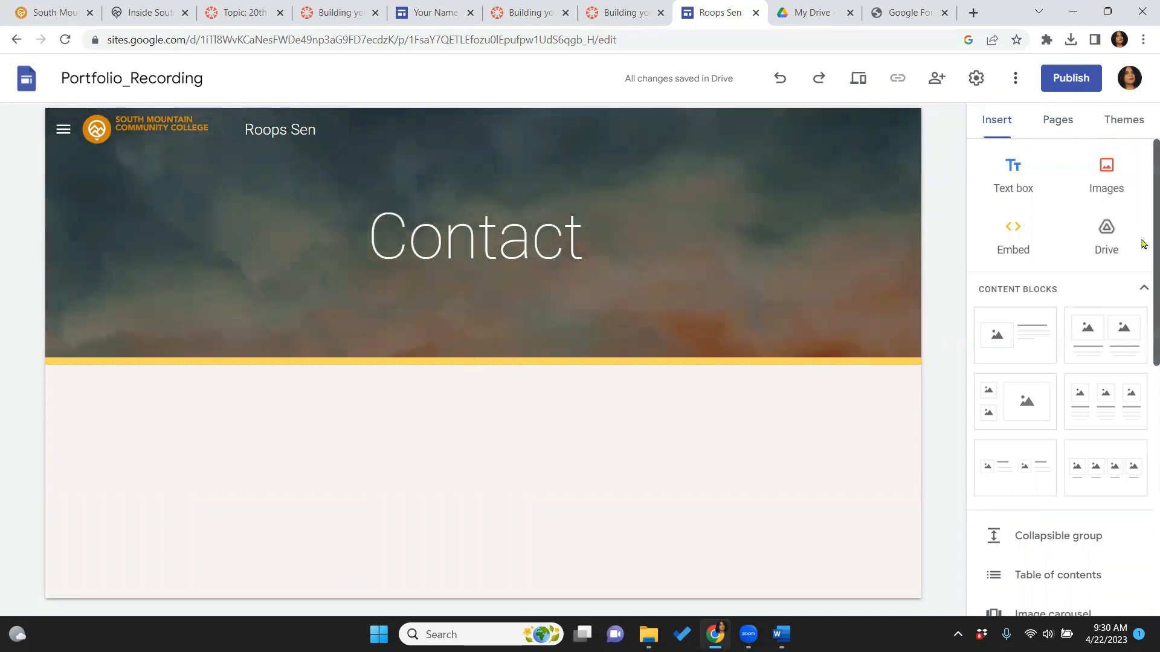
scroll(1144, 244, "down", 2)
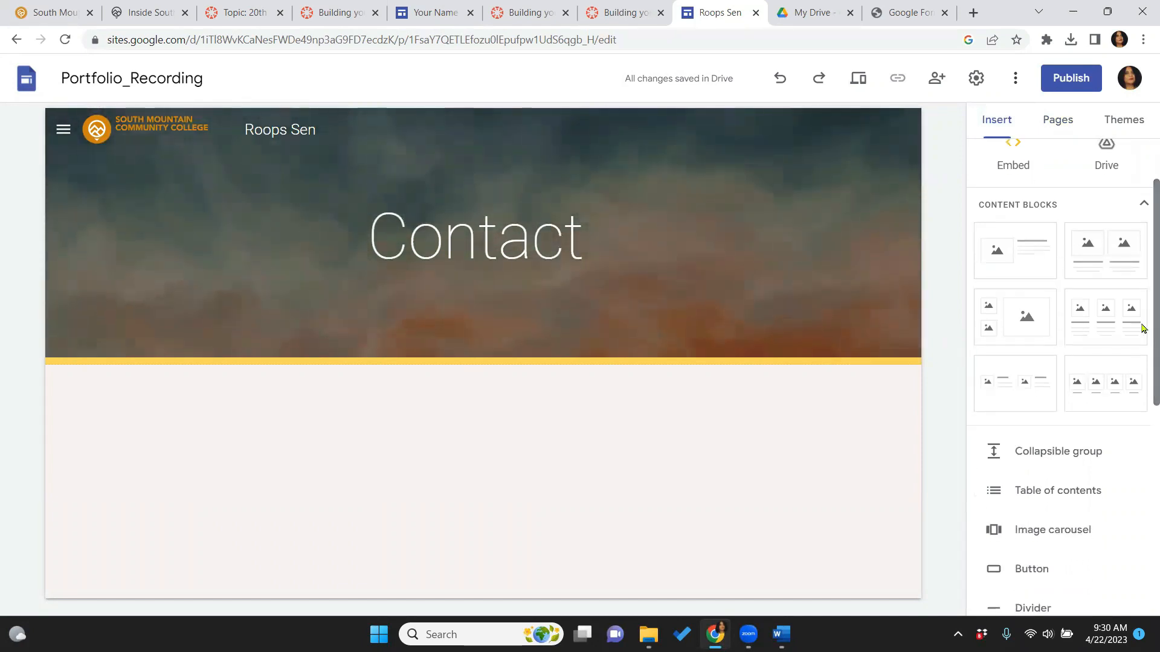
scroll(1143, 333, "down", 6)
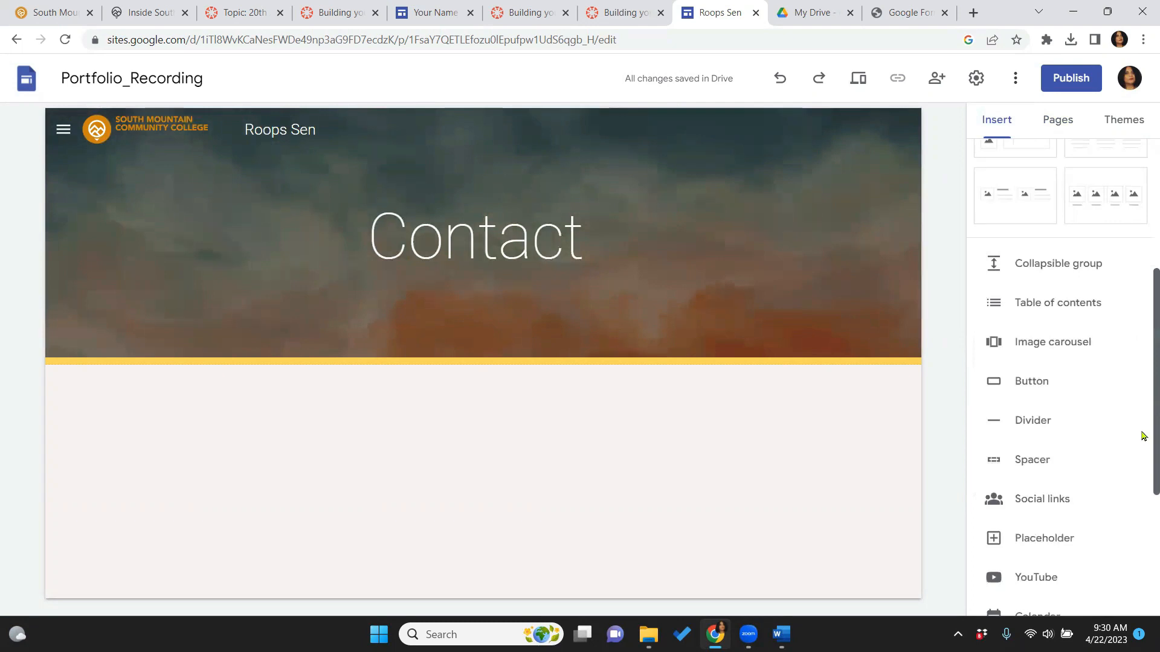
scroll(1142, 520, "down", 2)
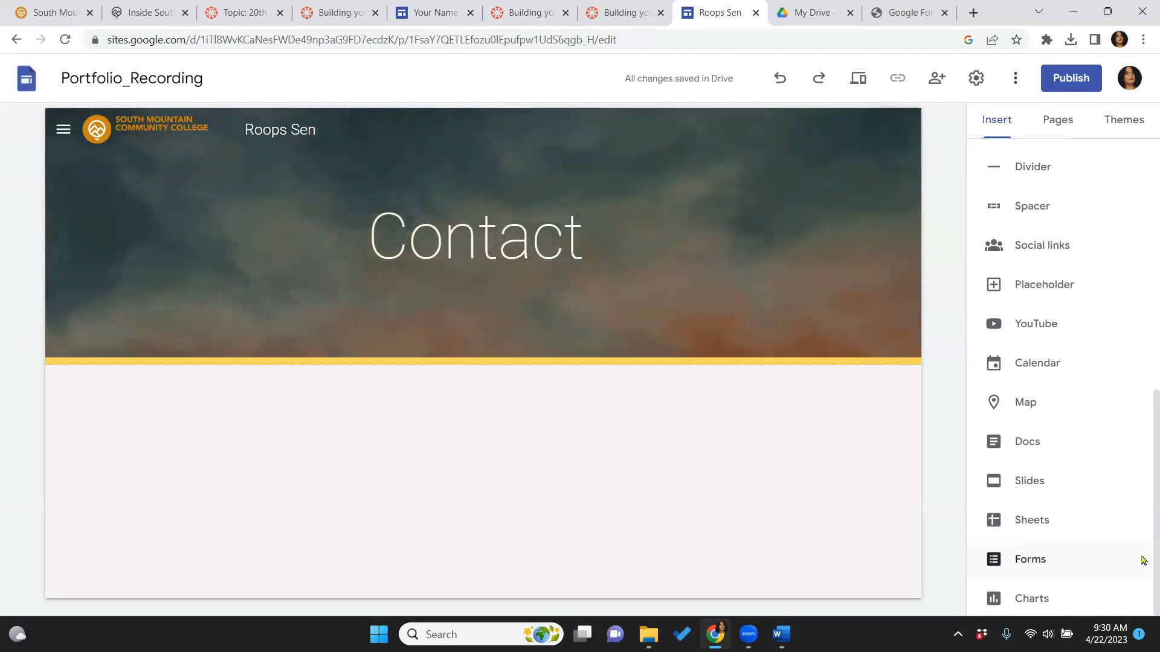
left_click(1143, 559)
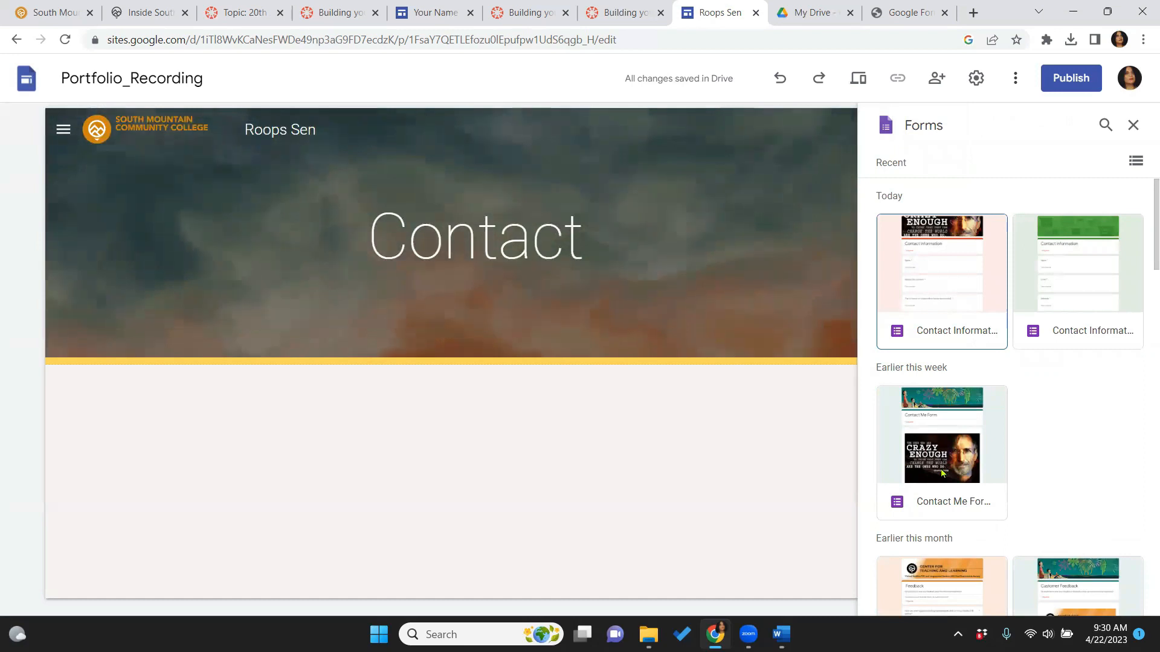
left_click(930, 342)
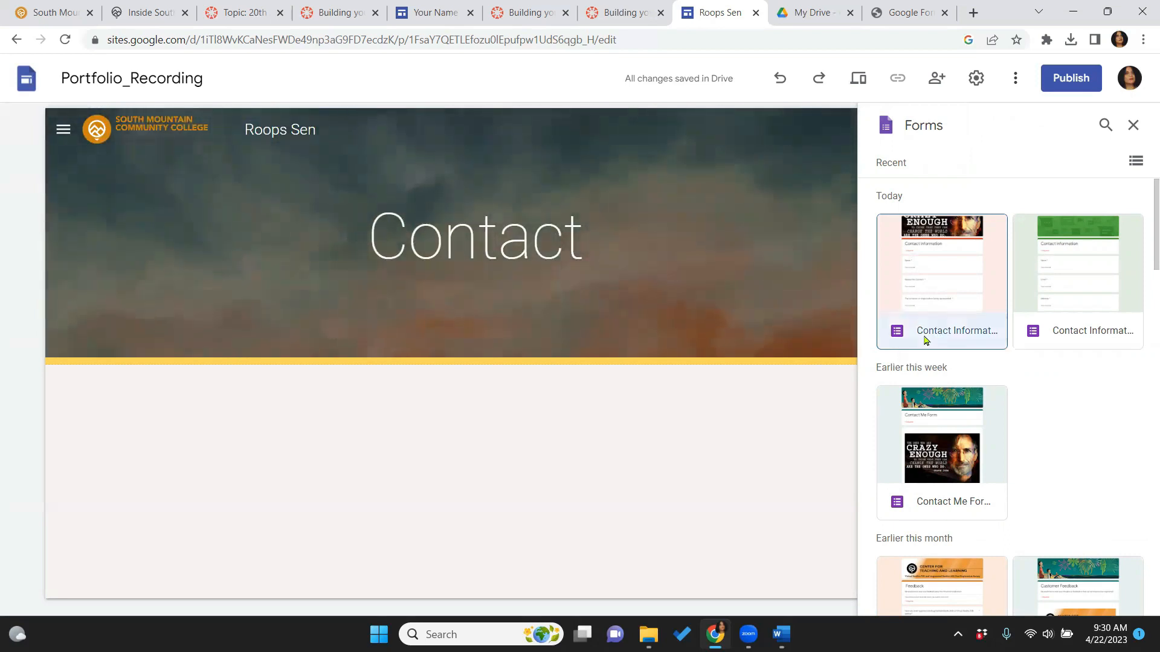
left_click(947, 298)
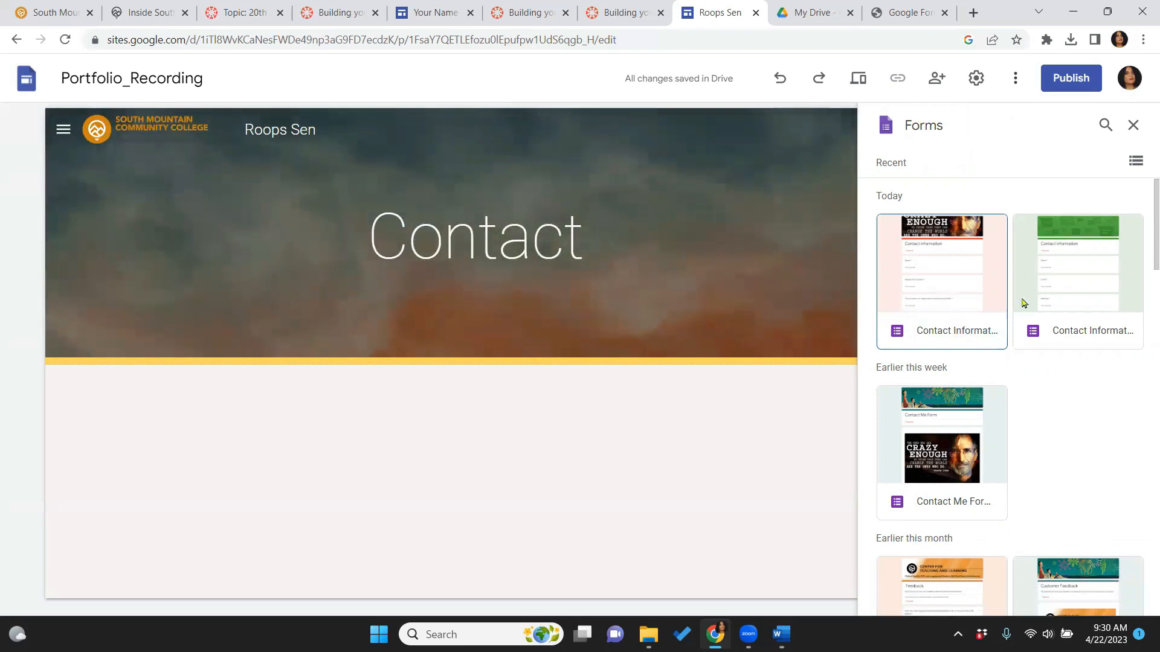
double_click(947, 298)
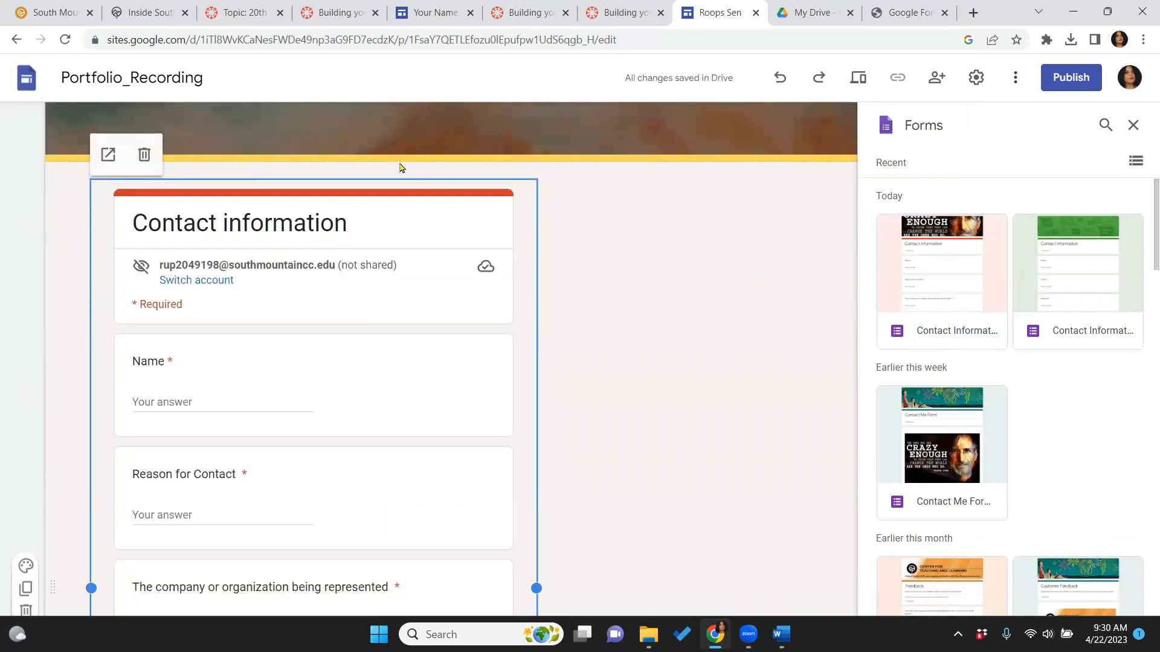
left_click_drag(400, 186, 427, 183)
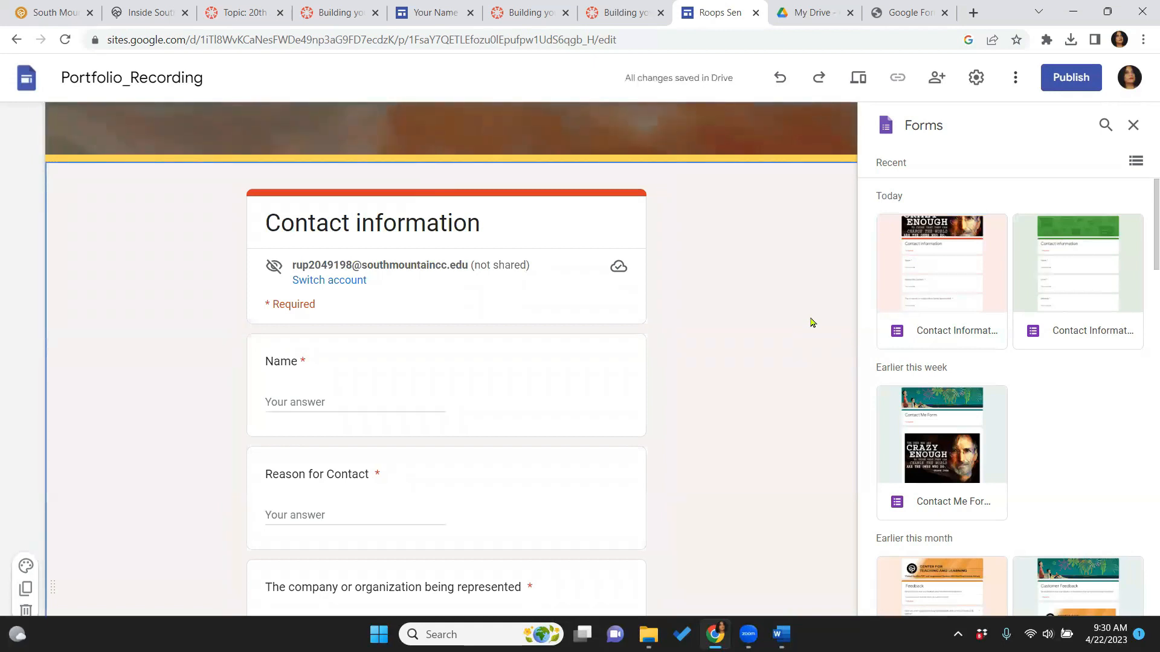
Preview the Contact page form and the Courses and Projects page, then exit preview
left_click(858, 79)
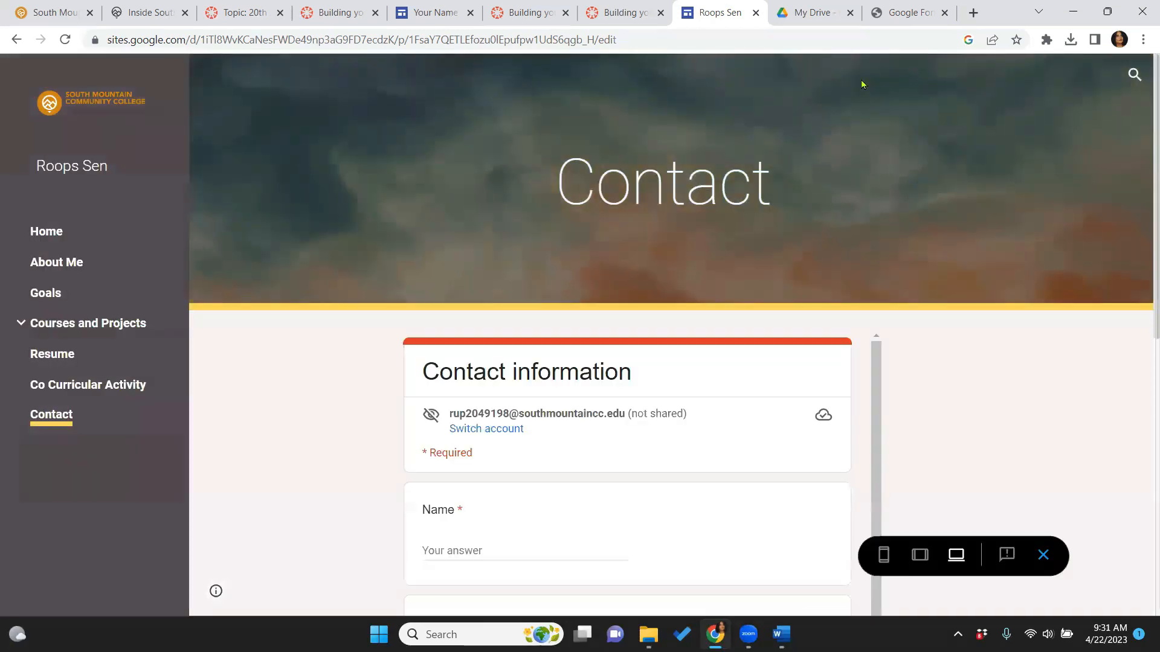
scroll(1142, 505, "down", 8)
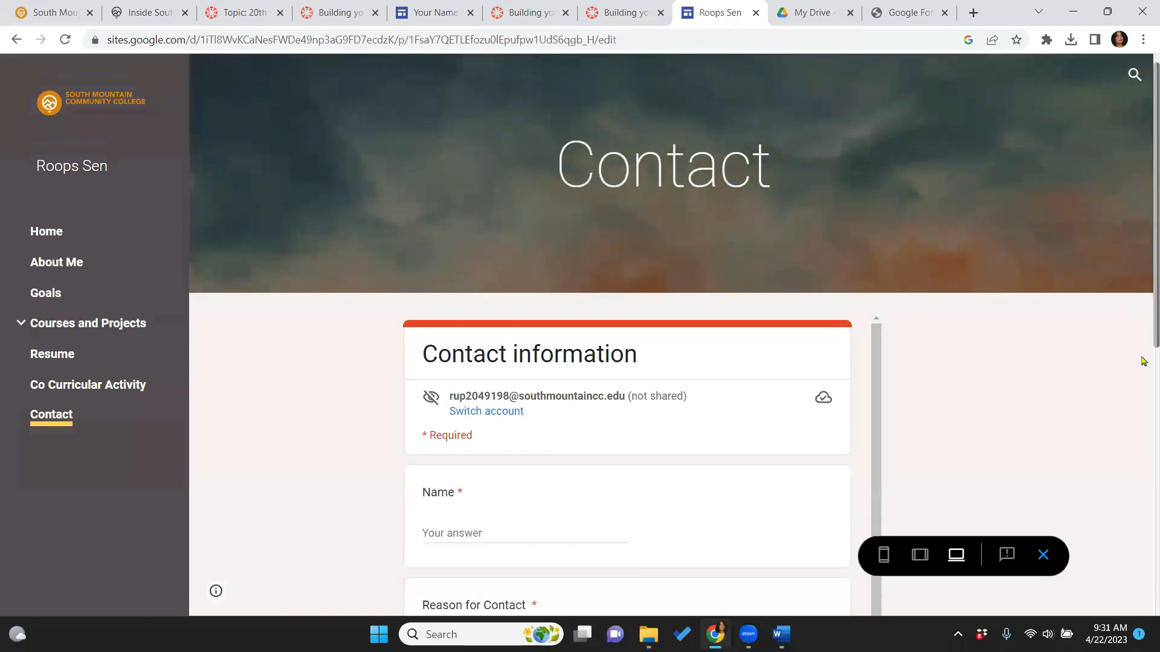
scroll(1142, 504, "down", 1)
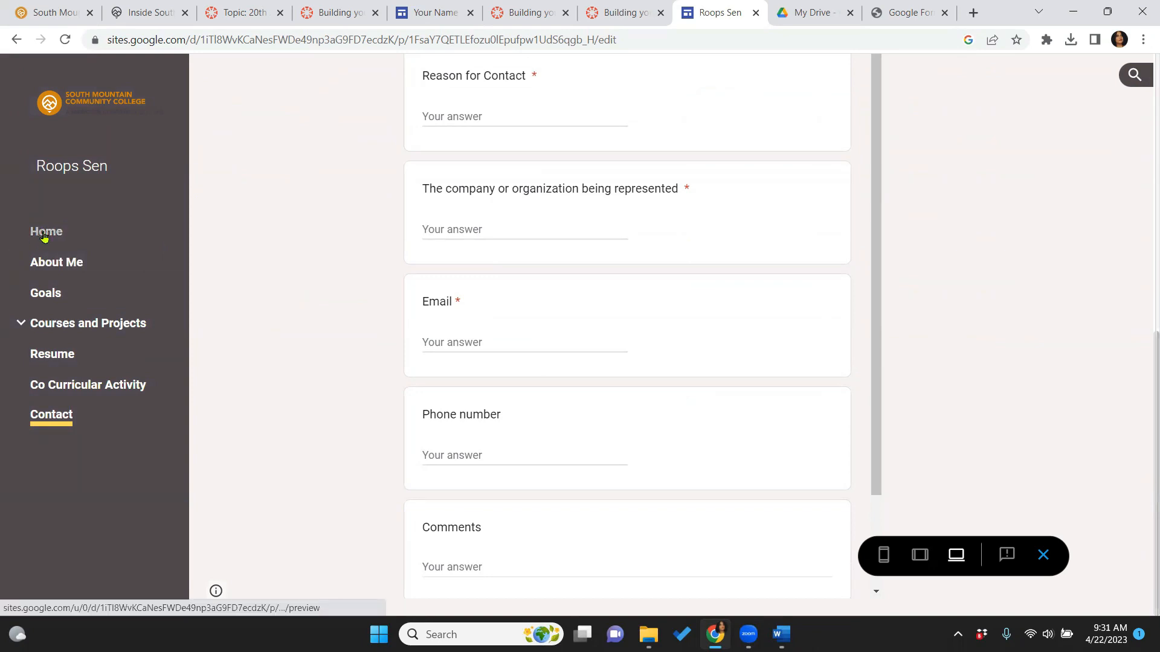
left_click(48, 325)
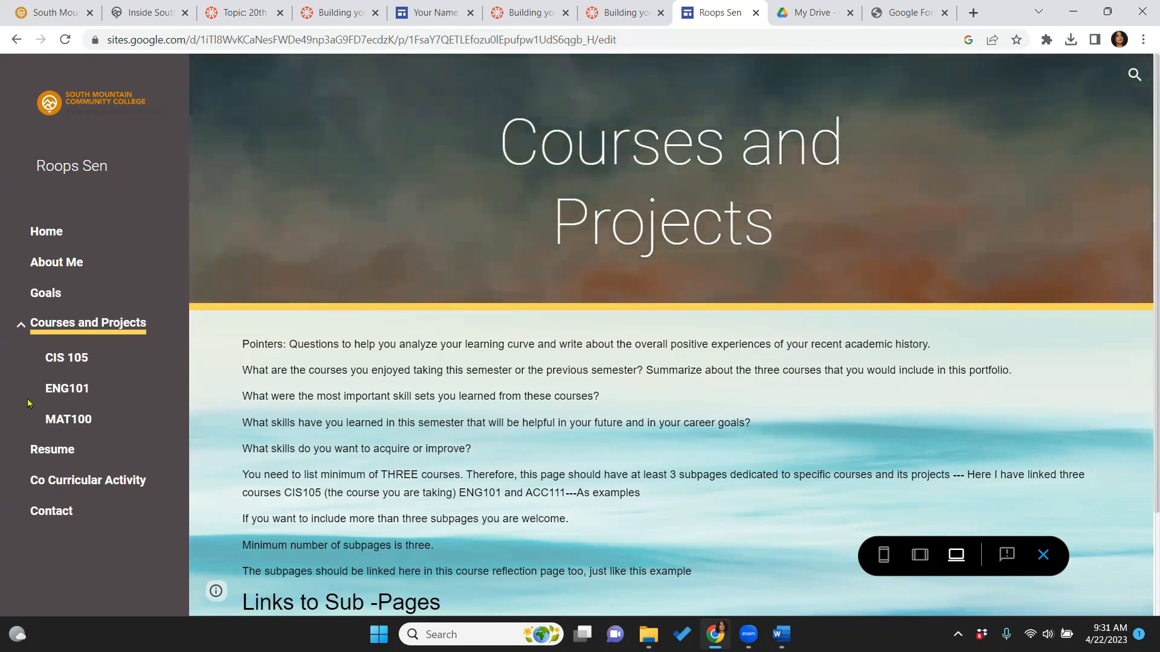
left_click(36, 511)
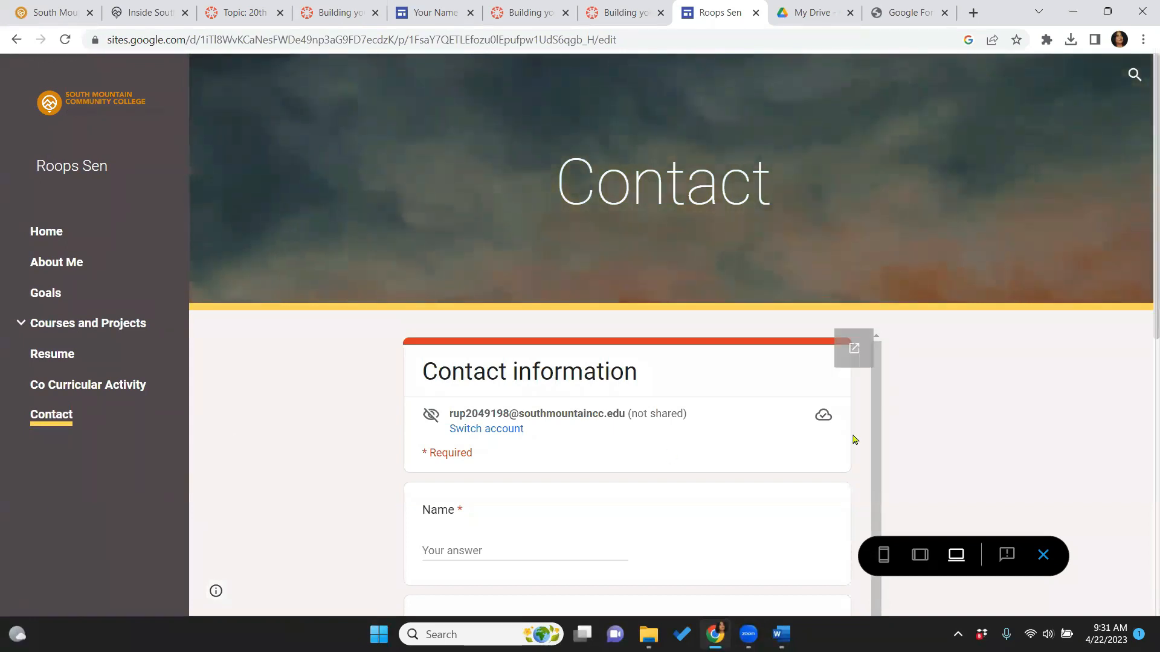
left_click(1042, 554)
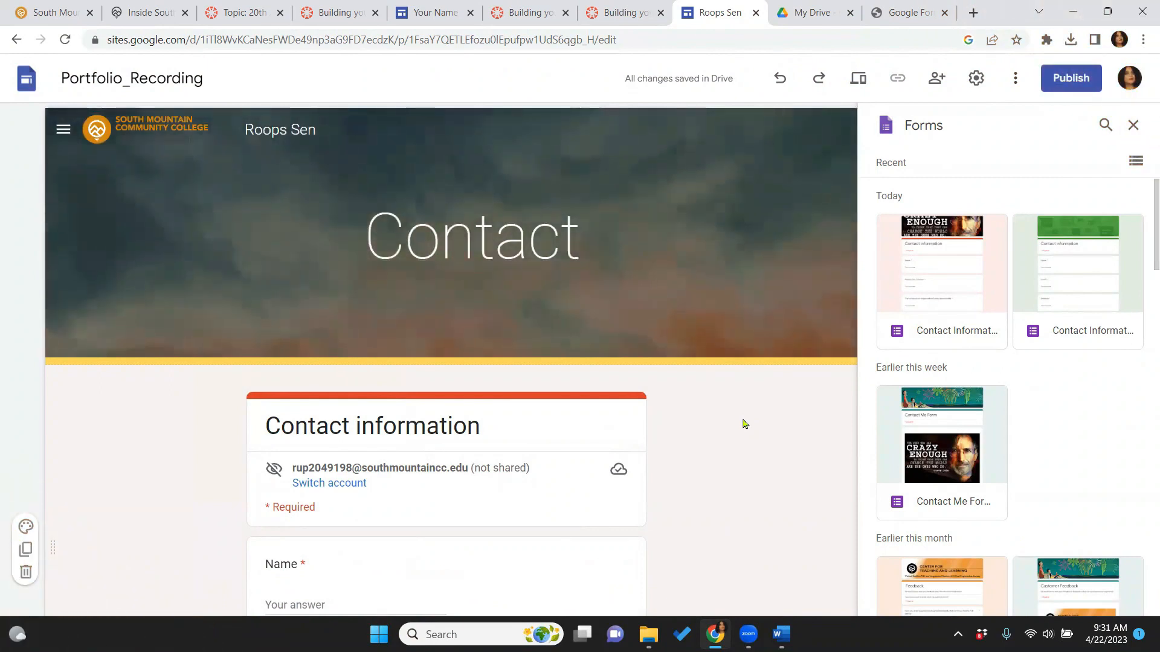
Start publishing and set the web address to the owner's surname, without a trailing hyphen
left_click(1081, 87)
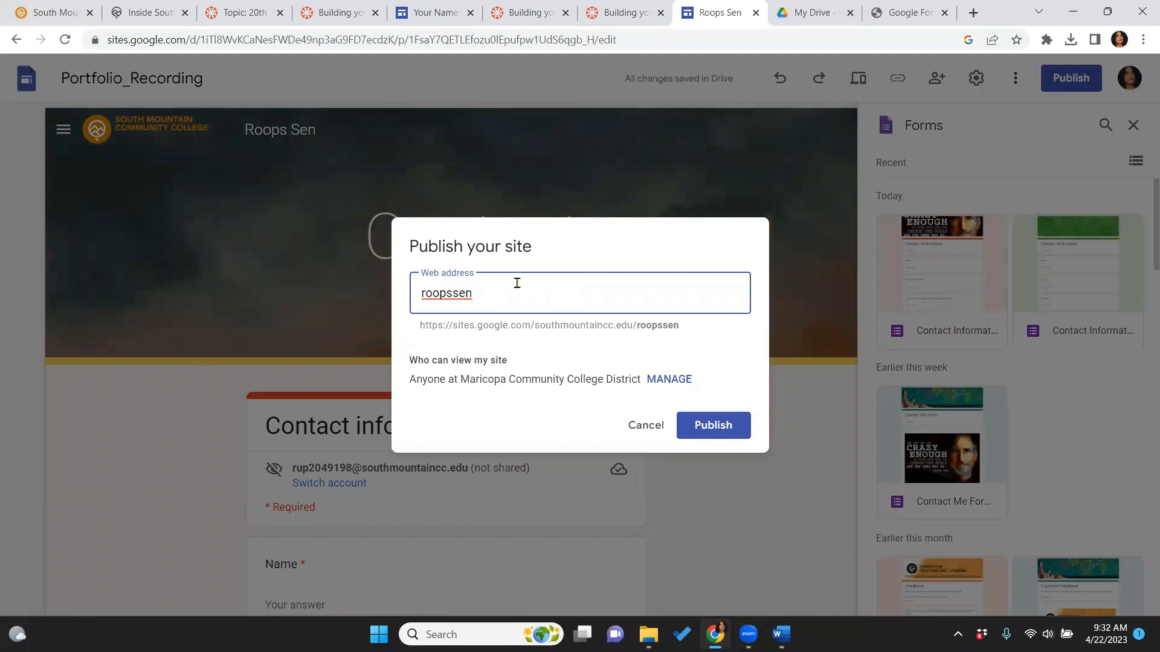
type("g")
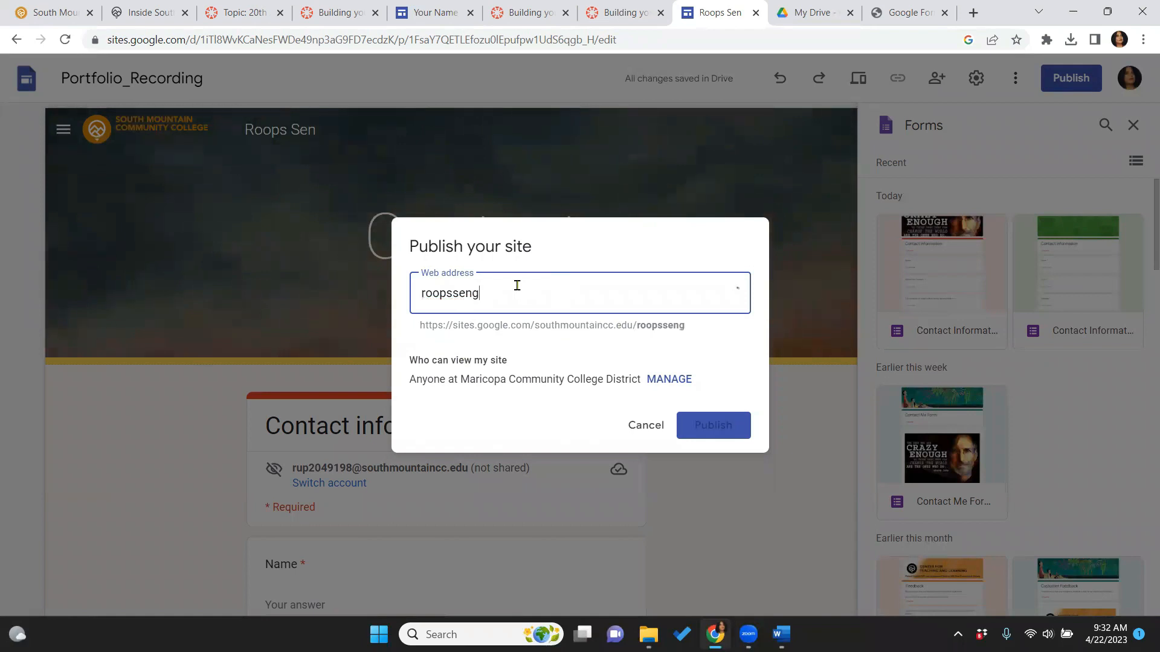
type("upta-")
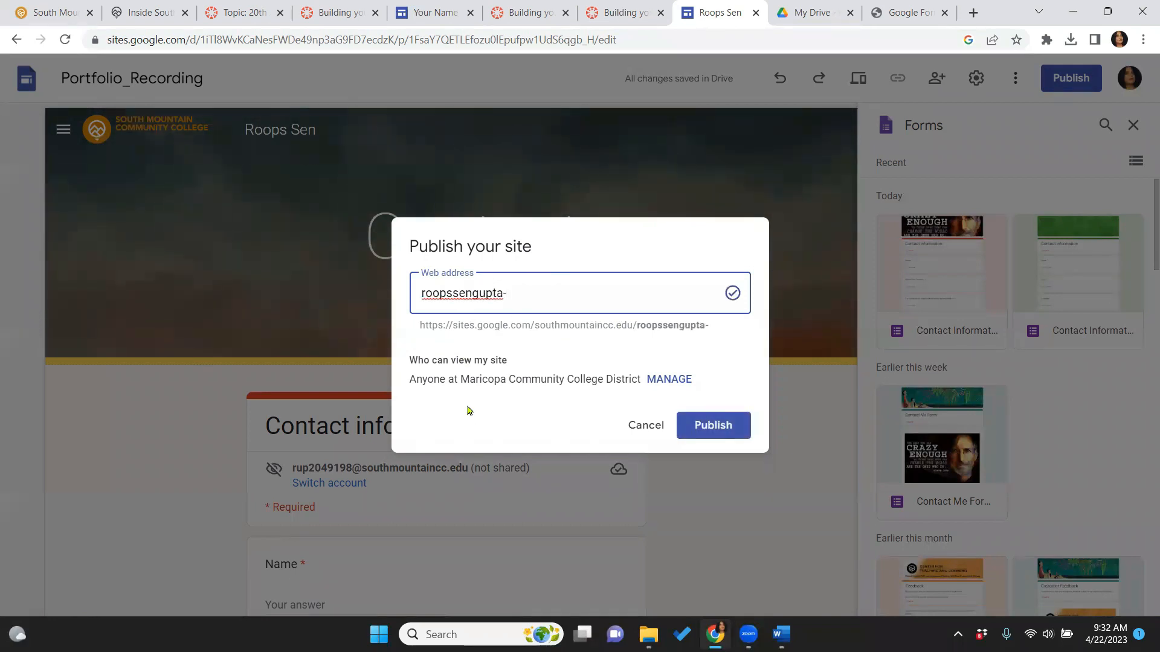
key("BackSpace")
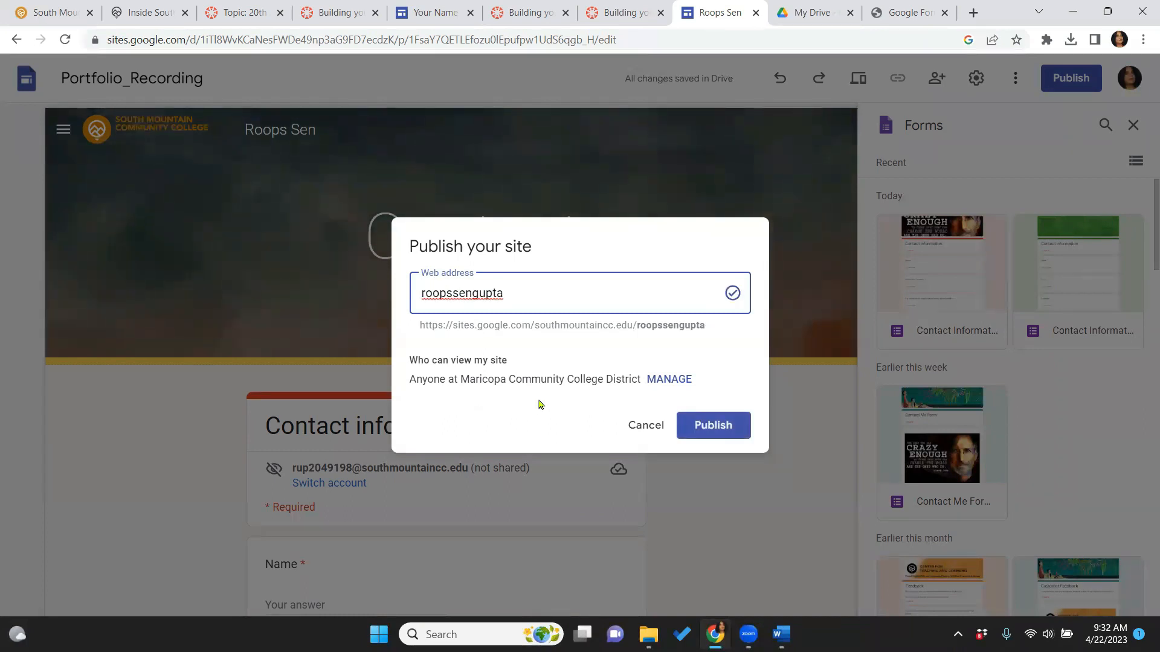
Change the published site's access from the district to Public so anyone can view it
left_click(658, 381)
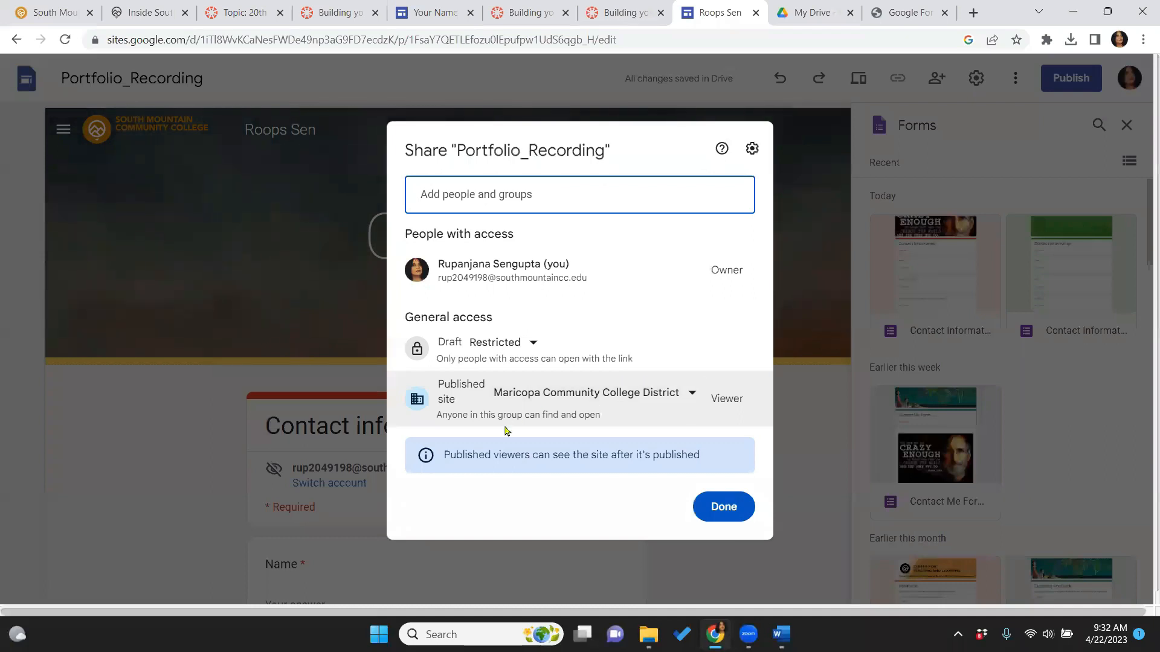
left_click(694, 393)
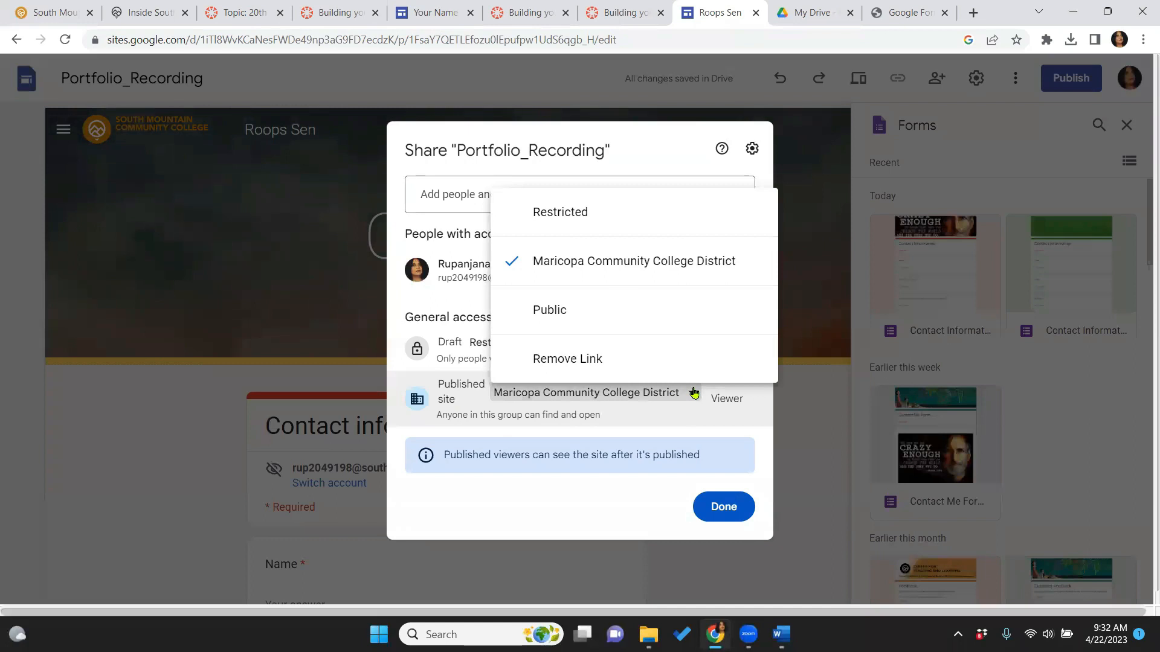
left_click(629, 323)
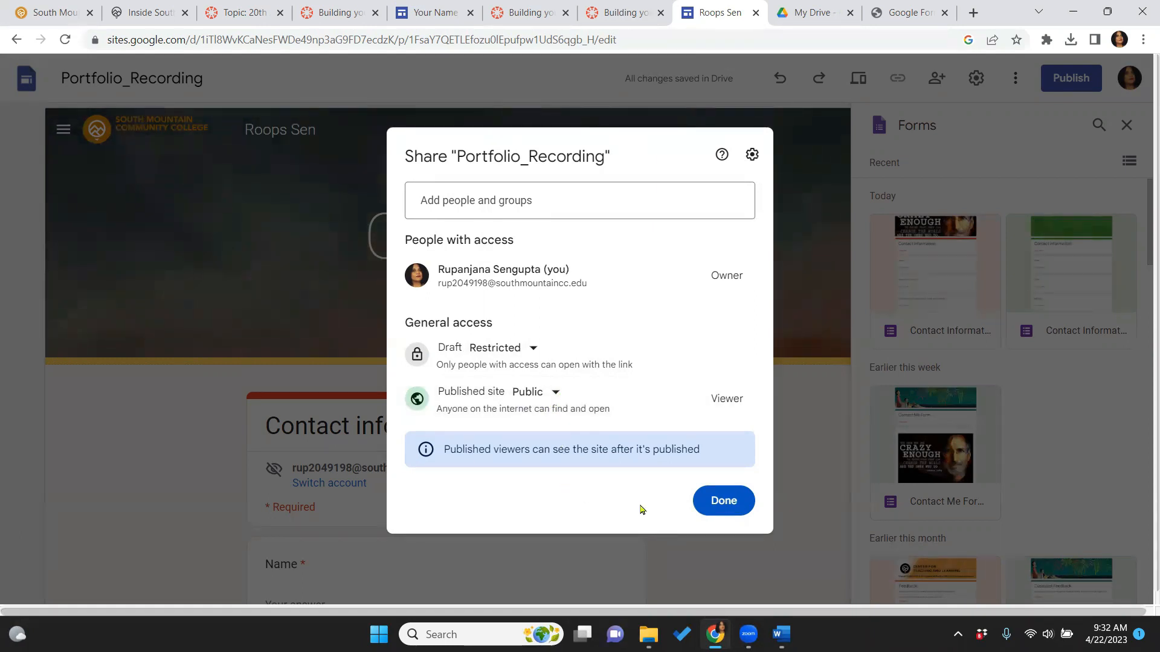
left_click(716, 499)
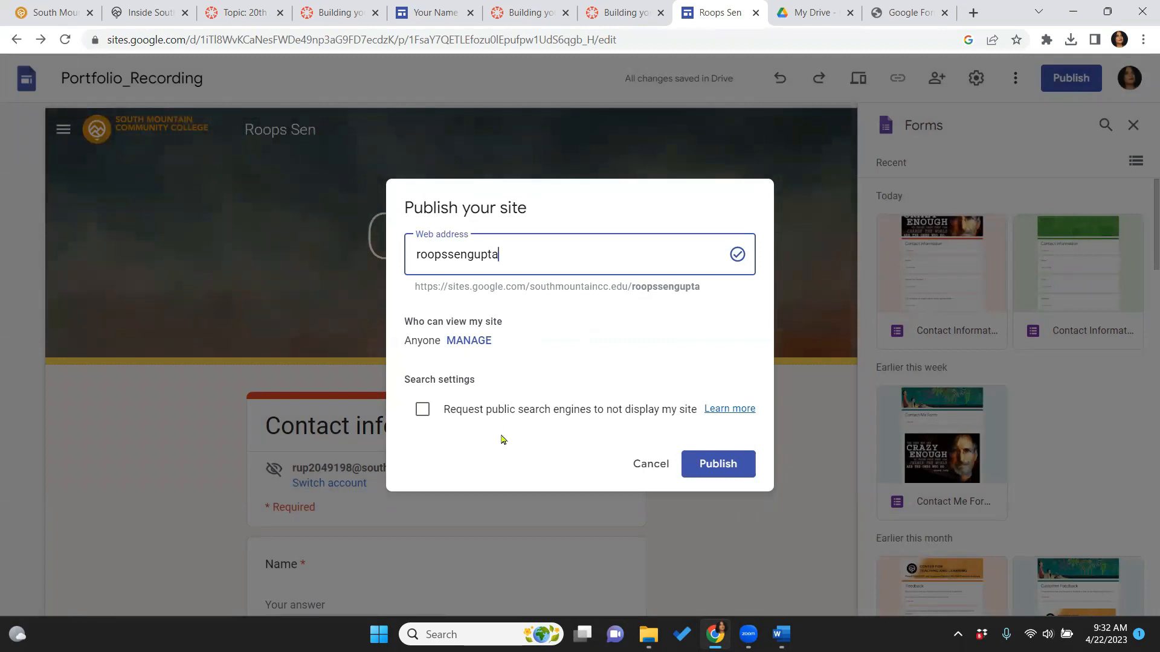
Publish the site, then reopen Portfolio_Recording from Drive for editing
left_click(719, 465)
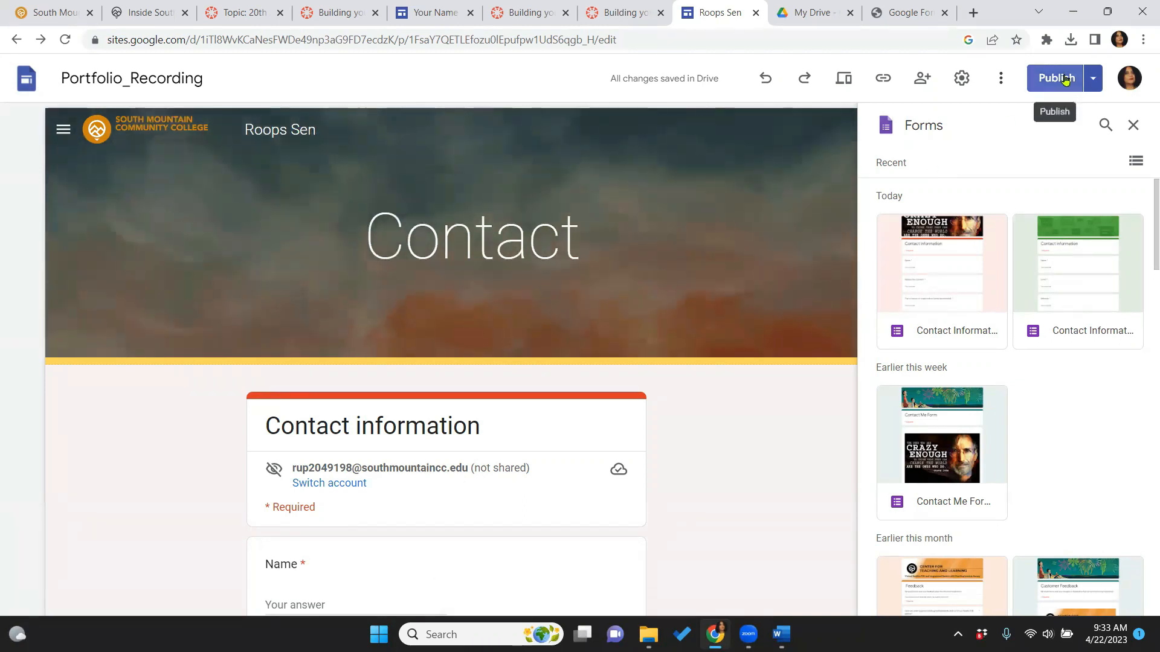
key("ctrl+w")
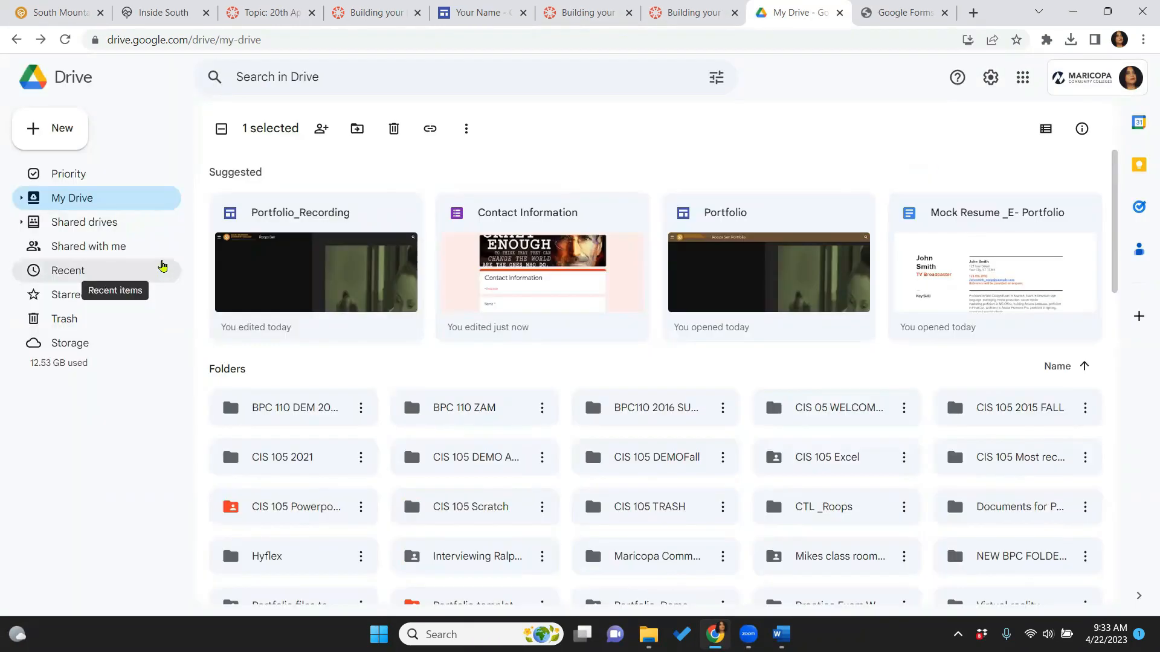
double_click(315, 221)
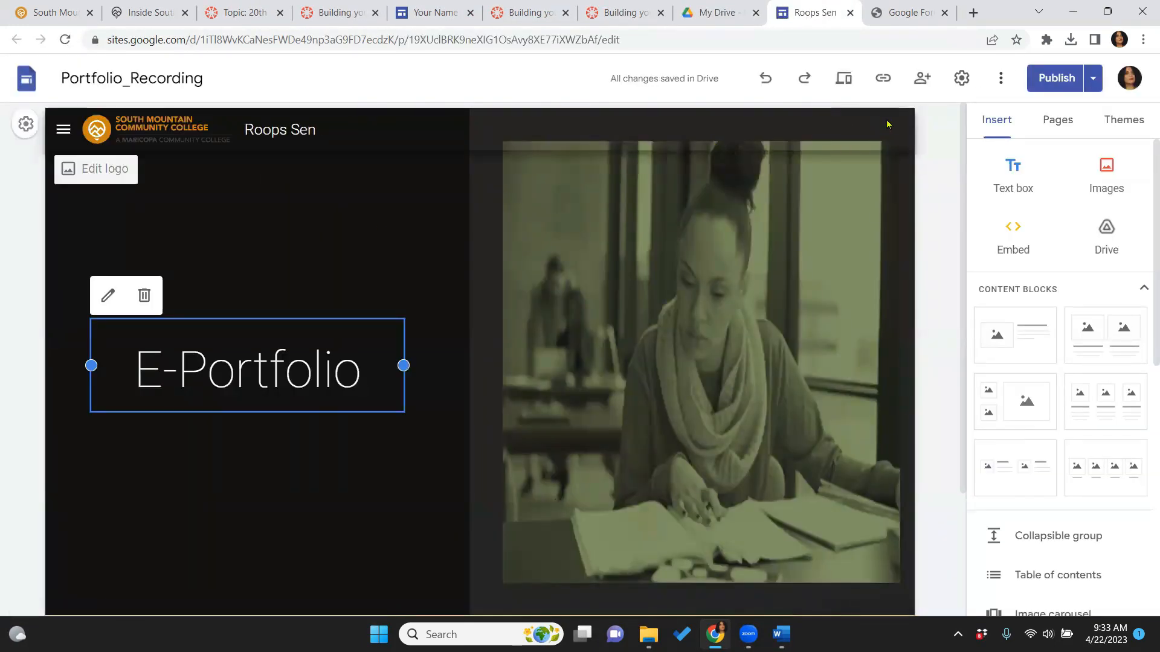
Copy the published site link to the clipboard and open a new browser tab
left_click(883, 80)
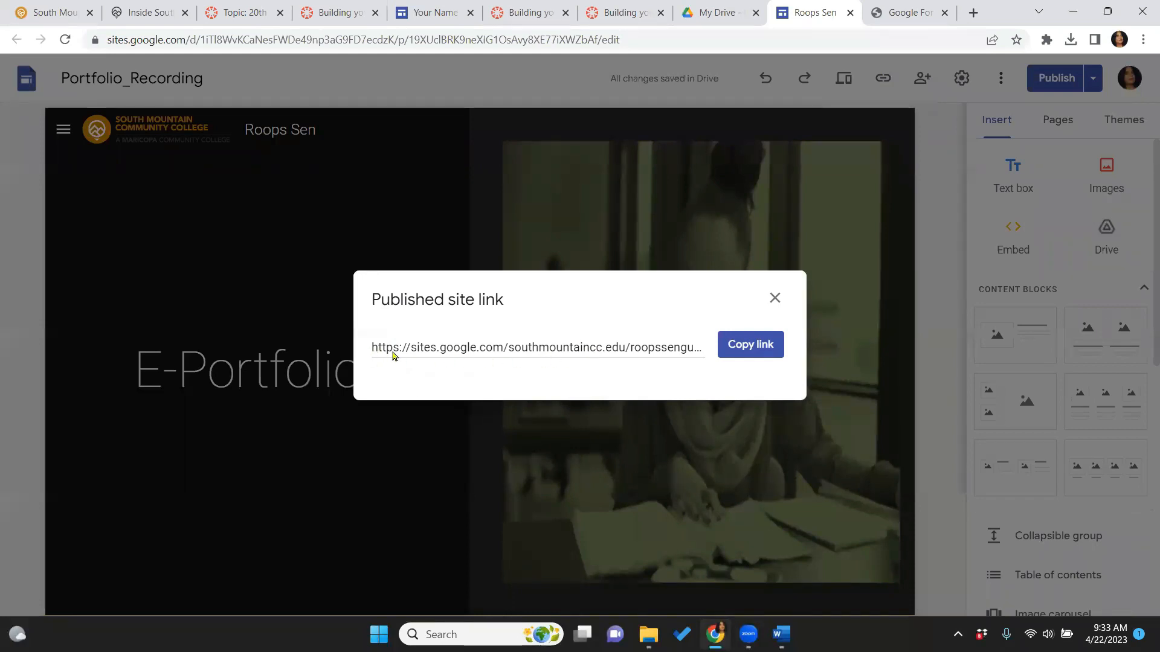
left_click(757, 346)
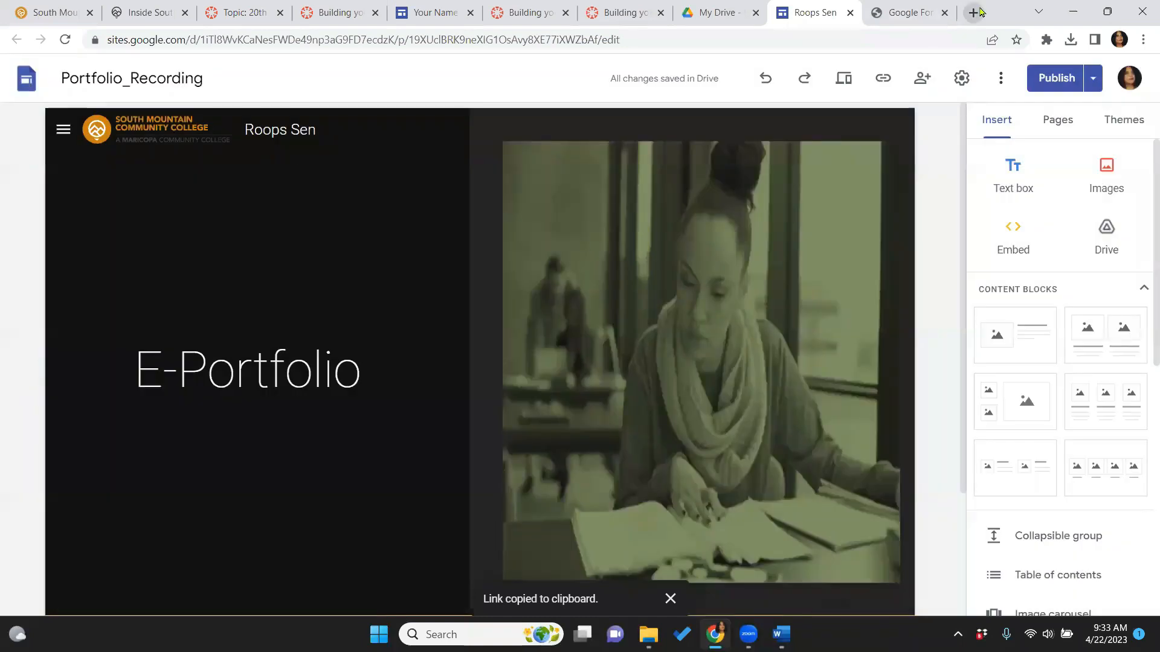
left_click(979, 13)
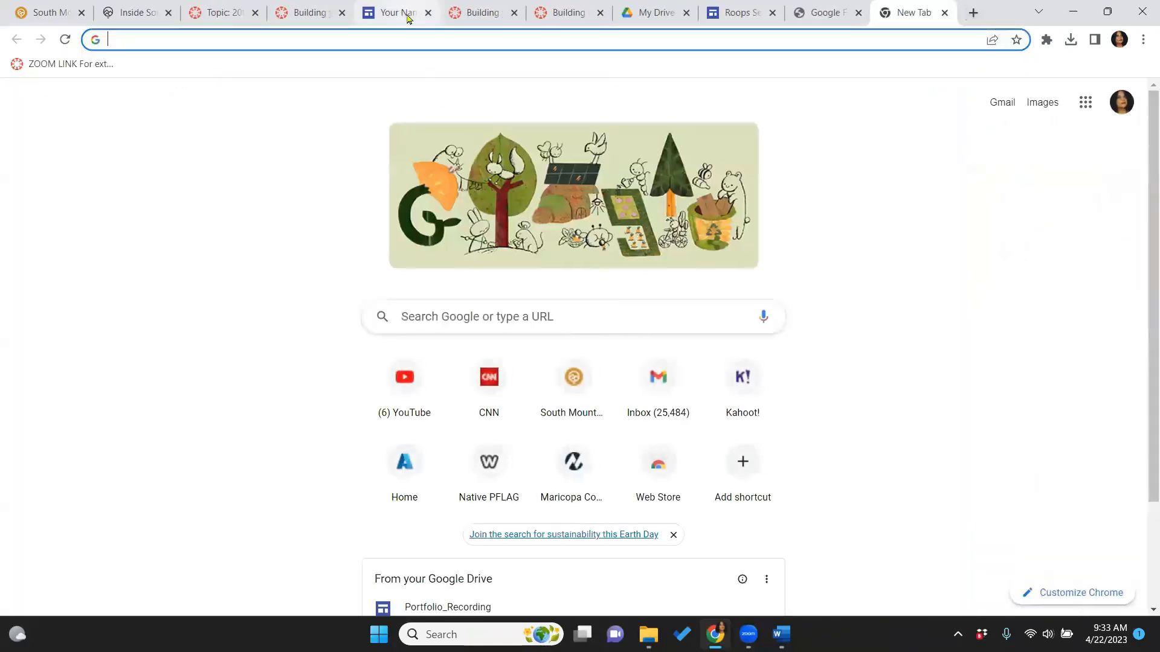
Paste the copied published link into the address bar and load the live site
left_click(427, 36)
right_click(428, 40)
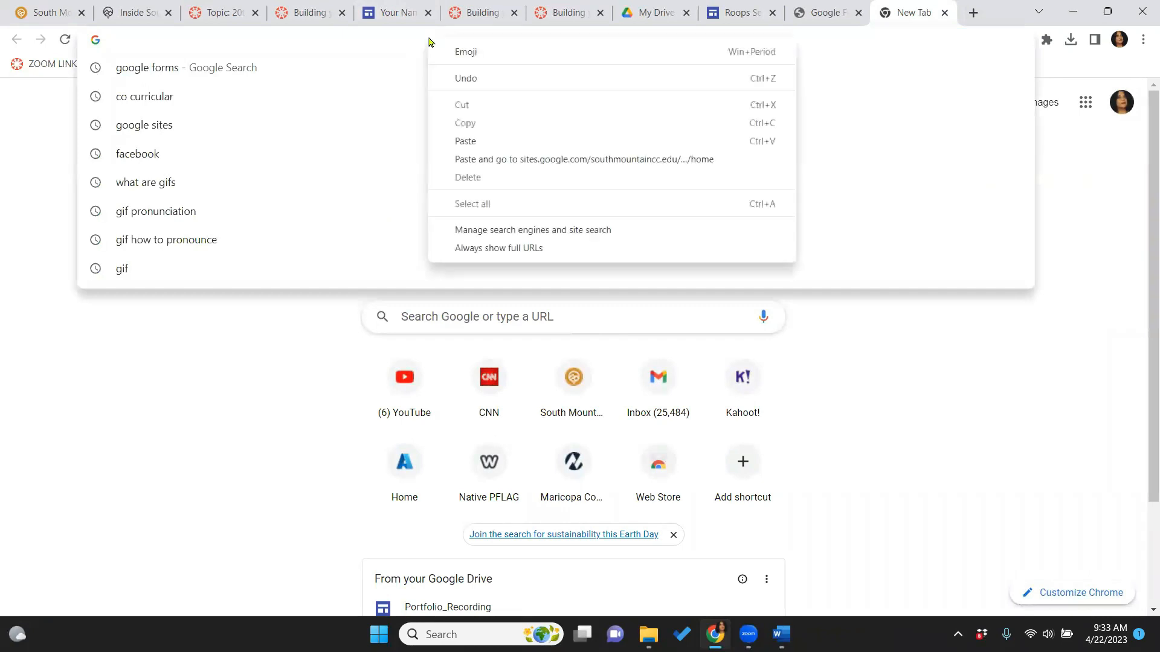
left_click(475, 143)
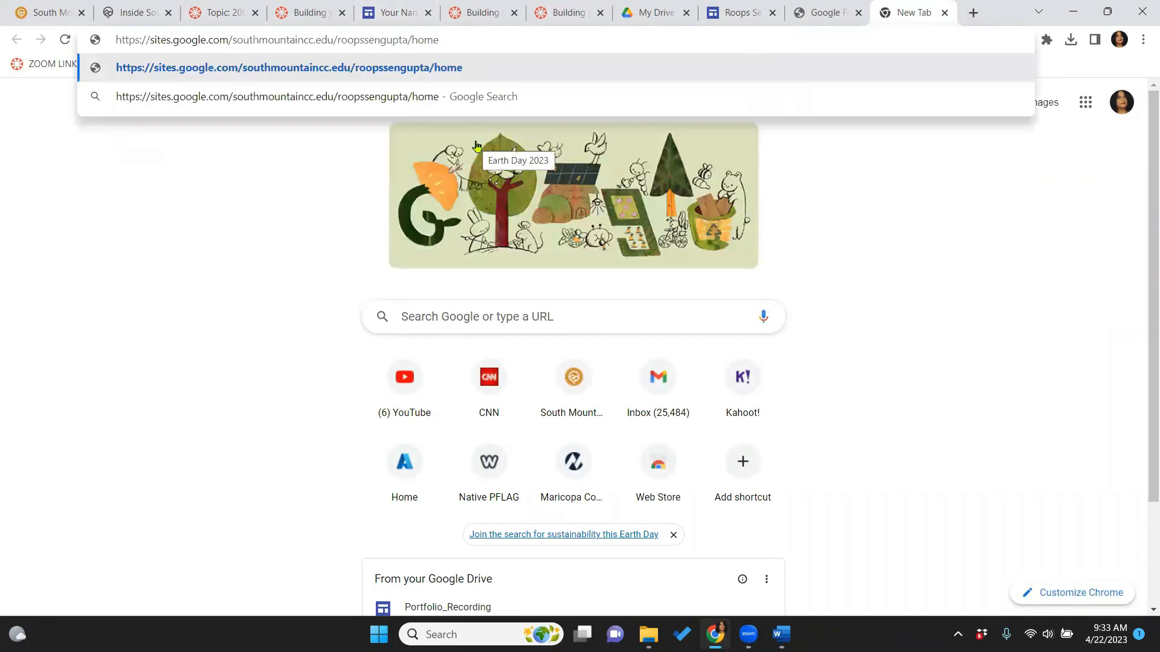
key("Return")
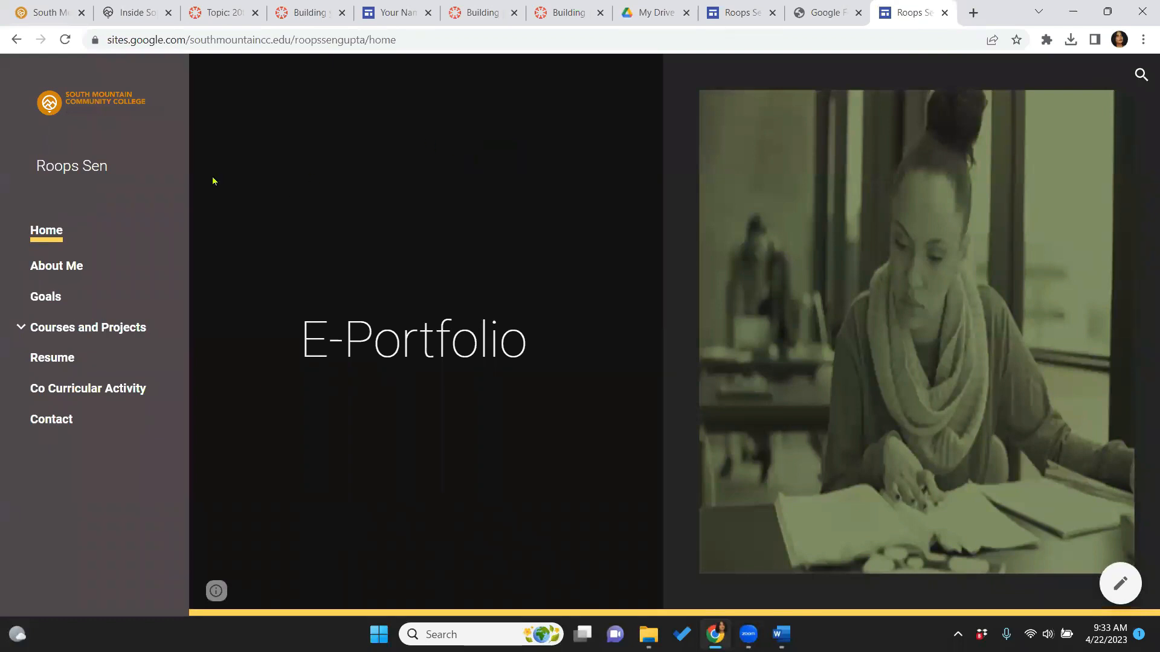
View the About Me, Goals and Resume pages on the live portfolio
left_click(52, 266)
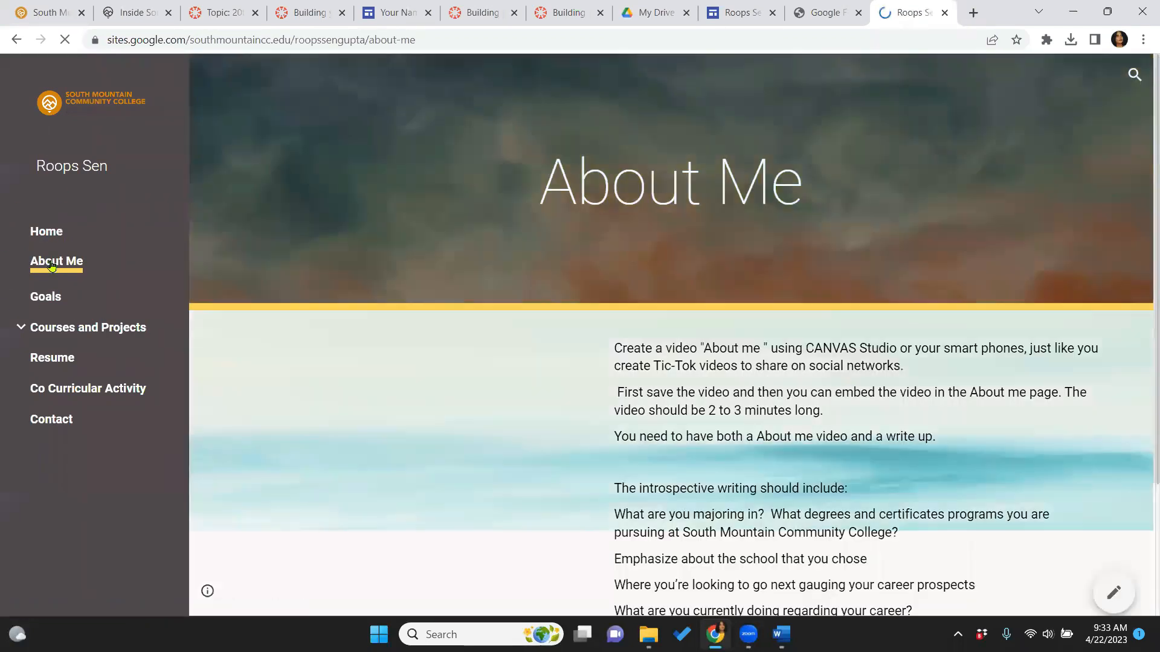
left_click(51, 300)
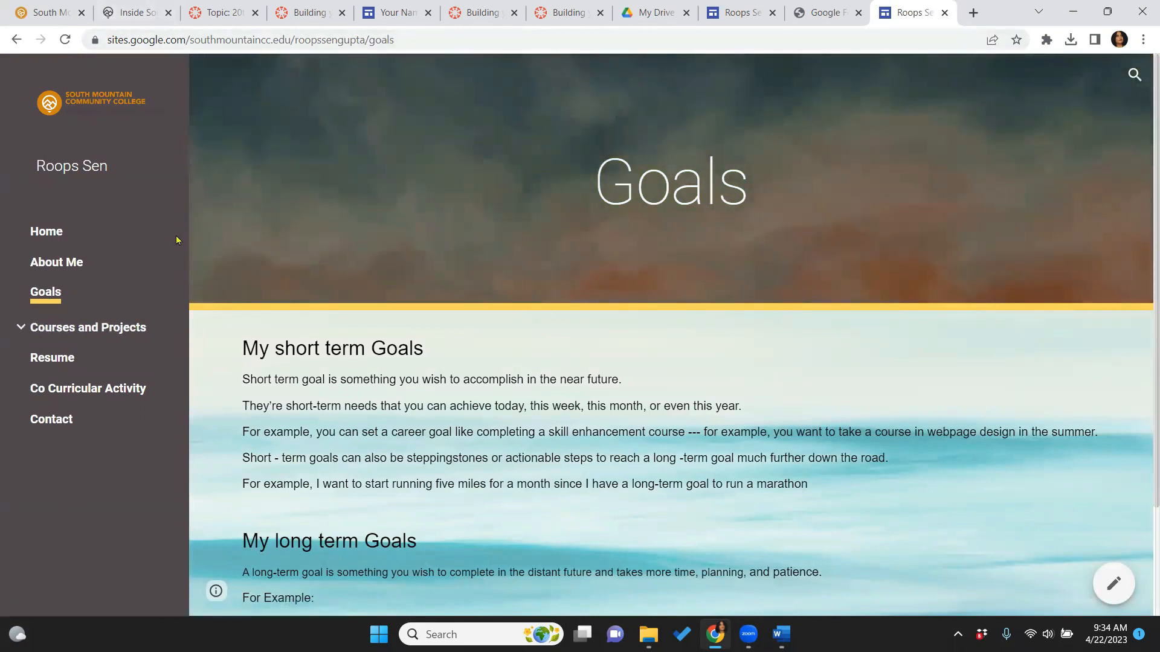
left_click(68, 358)
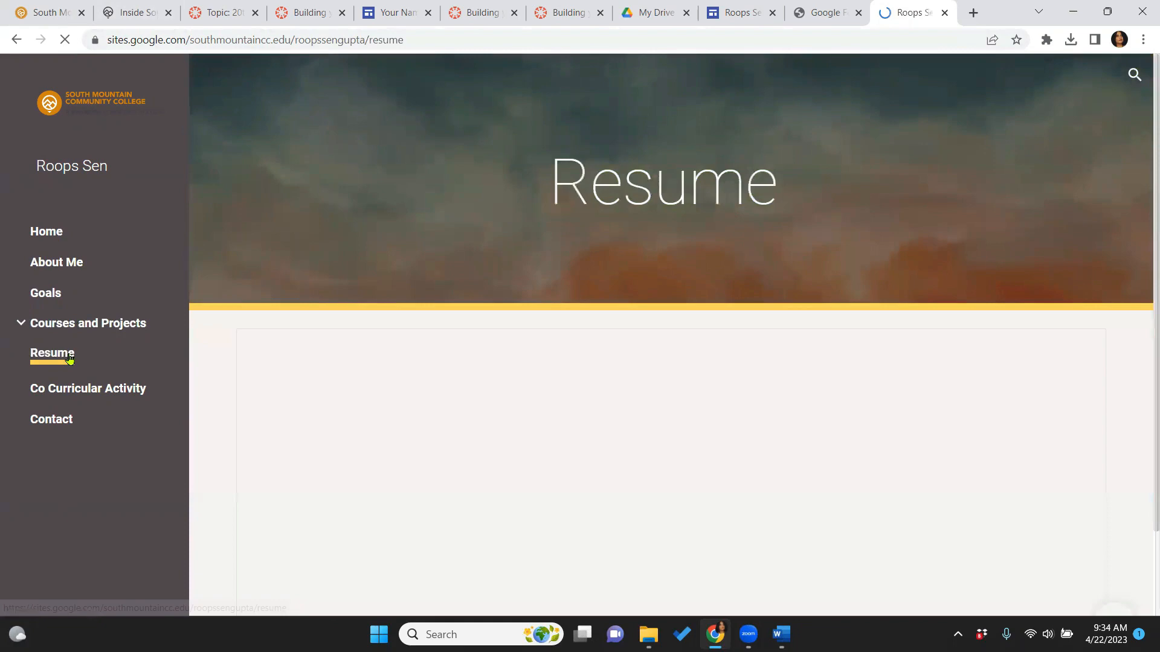